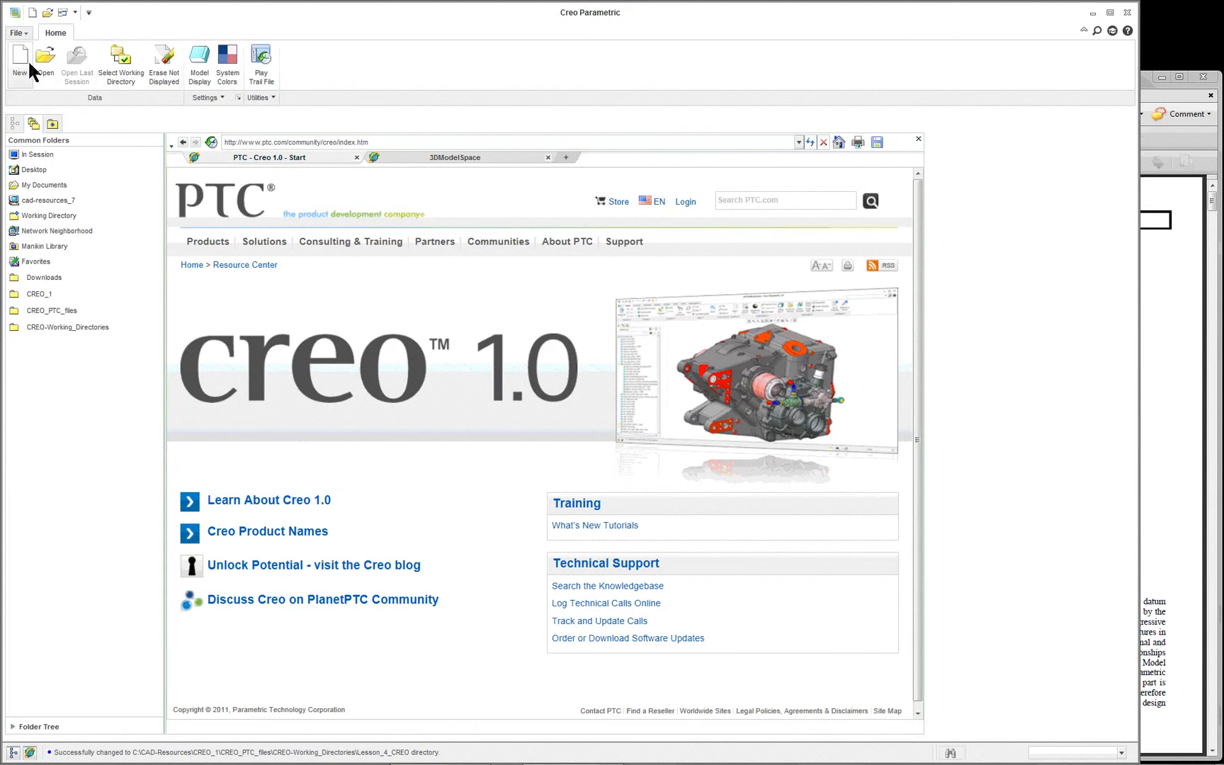
# Create a new solid part named clamp-lgl using the default template
pyautogui.click(21, 67)
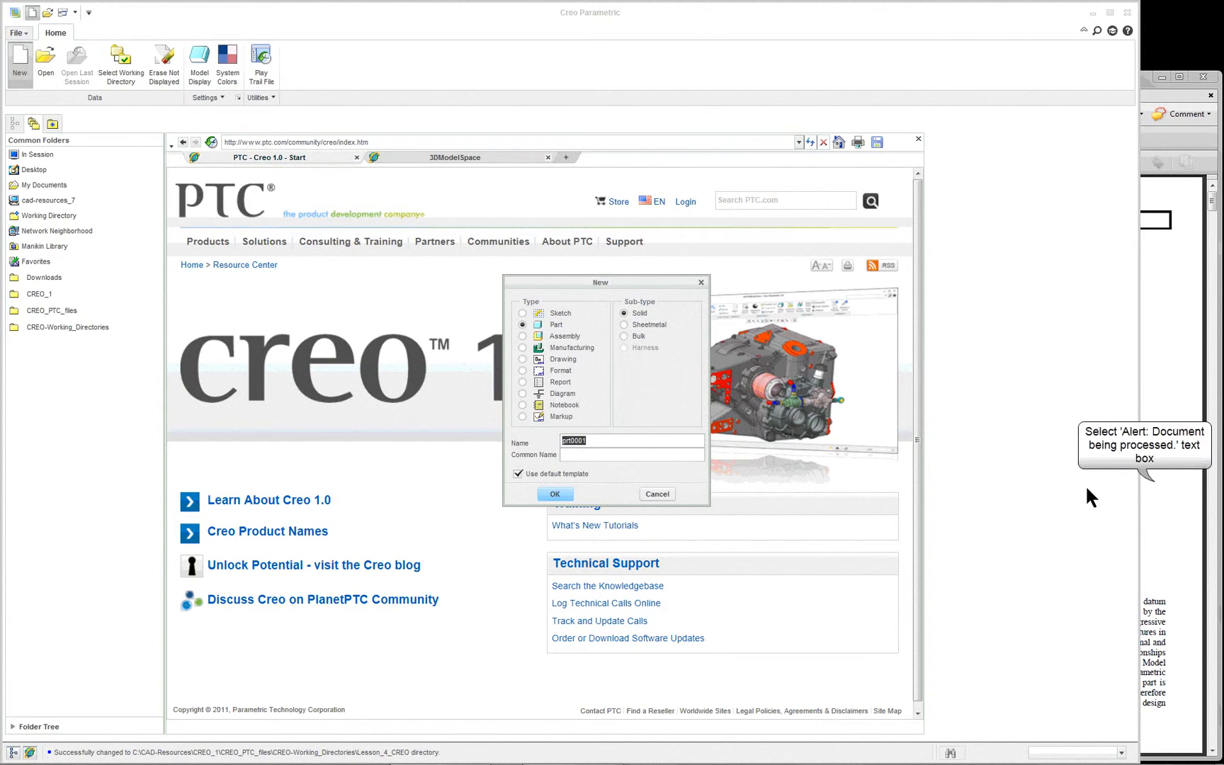
pyautogui.click(1155, 483)
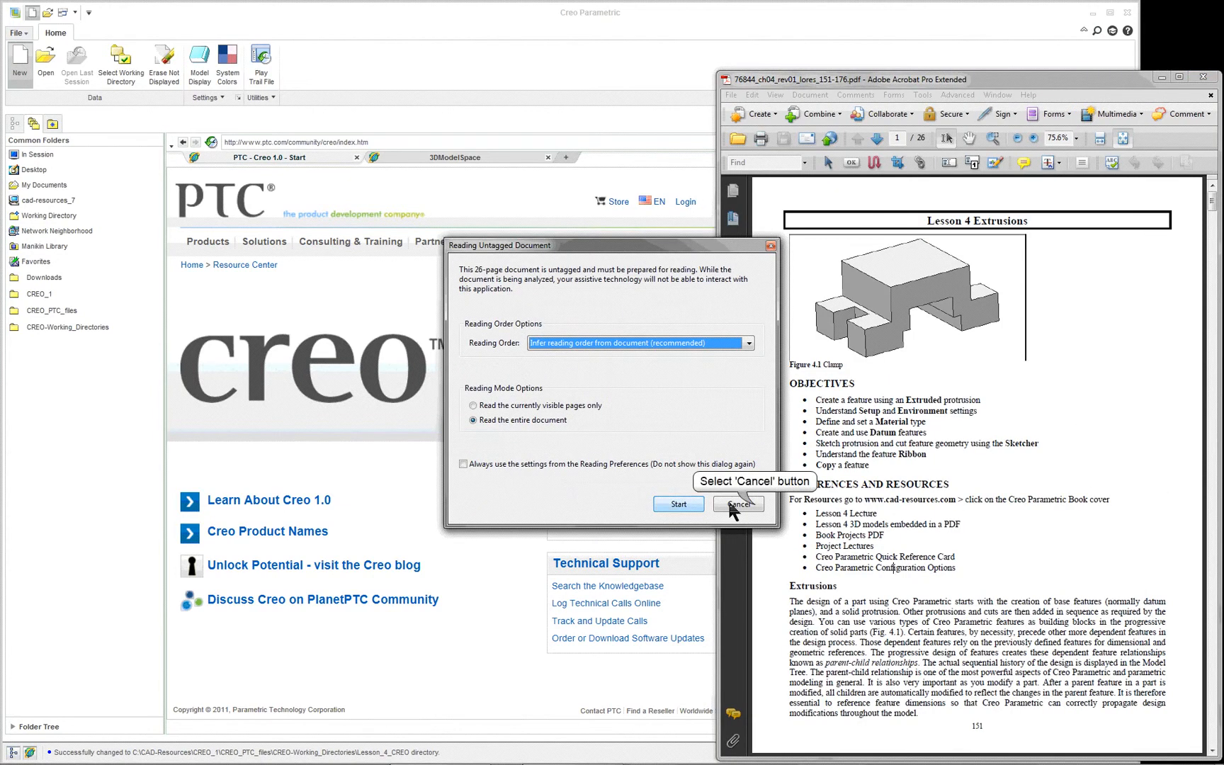
pyautogui.click(750, 501)
pyautogui.click(602, 486)
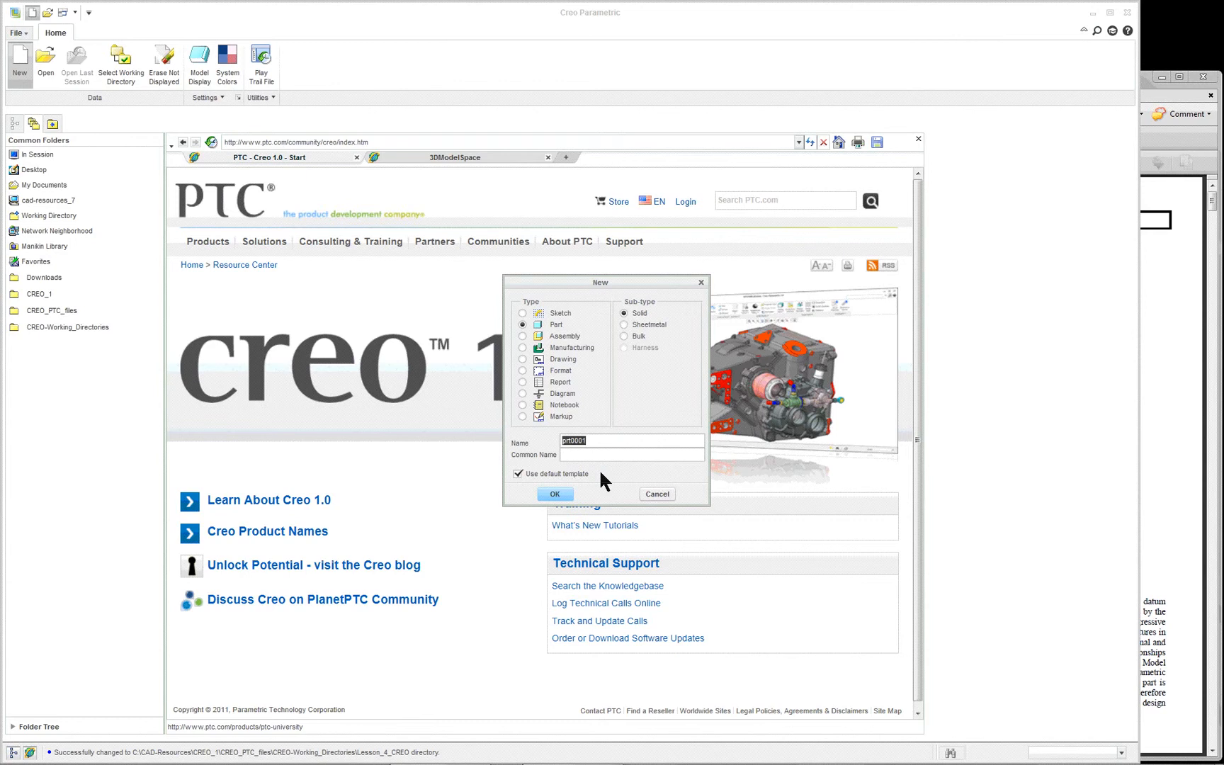
pyautogui.write('clamp-lg')
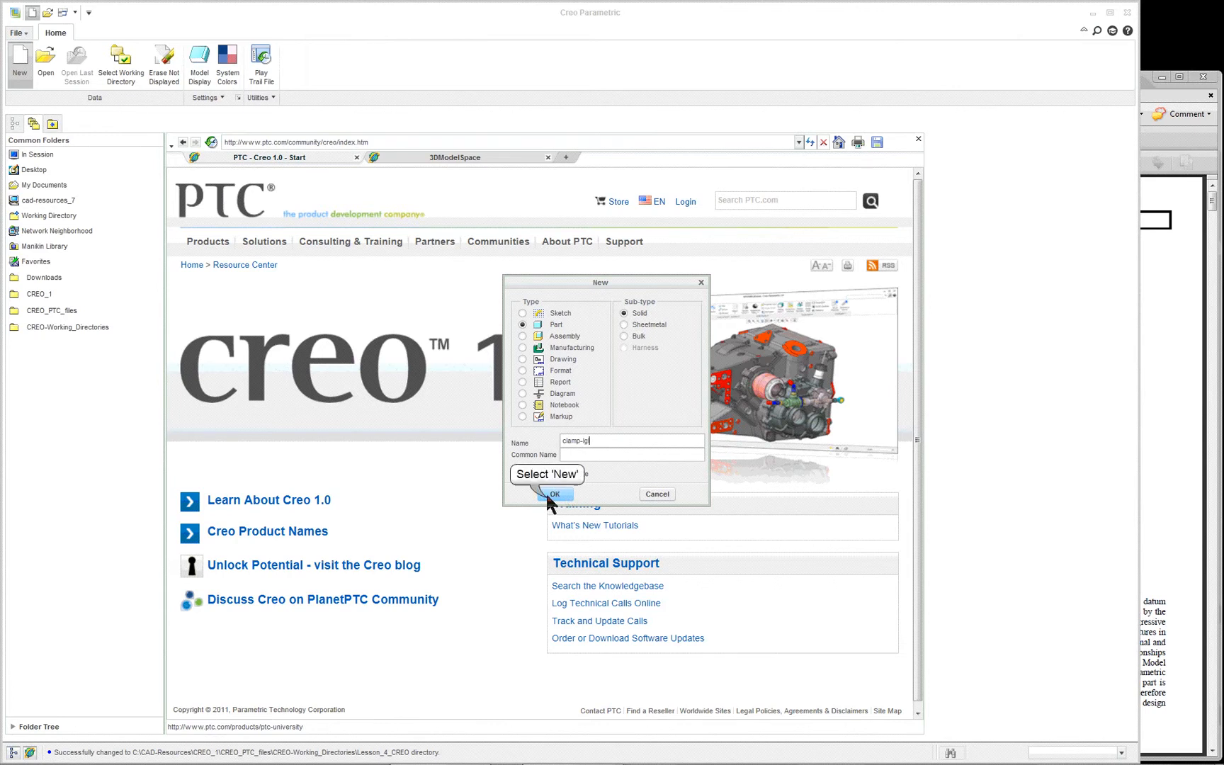
pyautogui.click(545, 494)
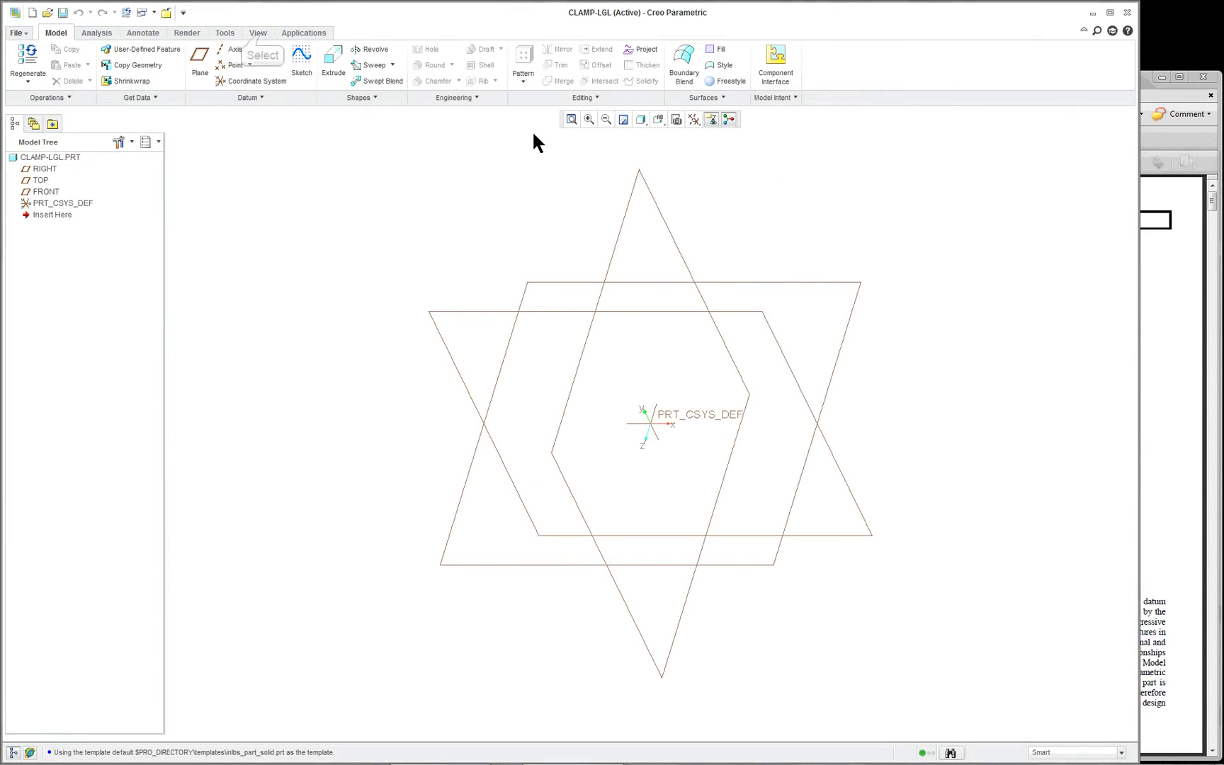
# Turn on the display of datum plane name tags in the graphics view
pyautogui.click(259, 33)
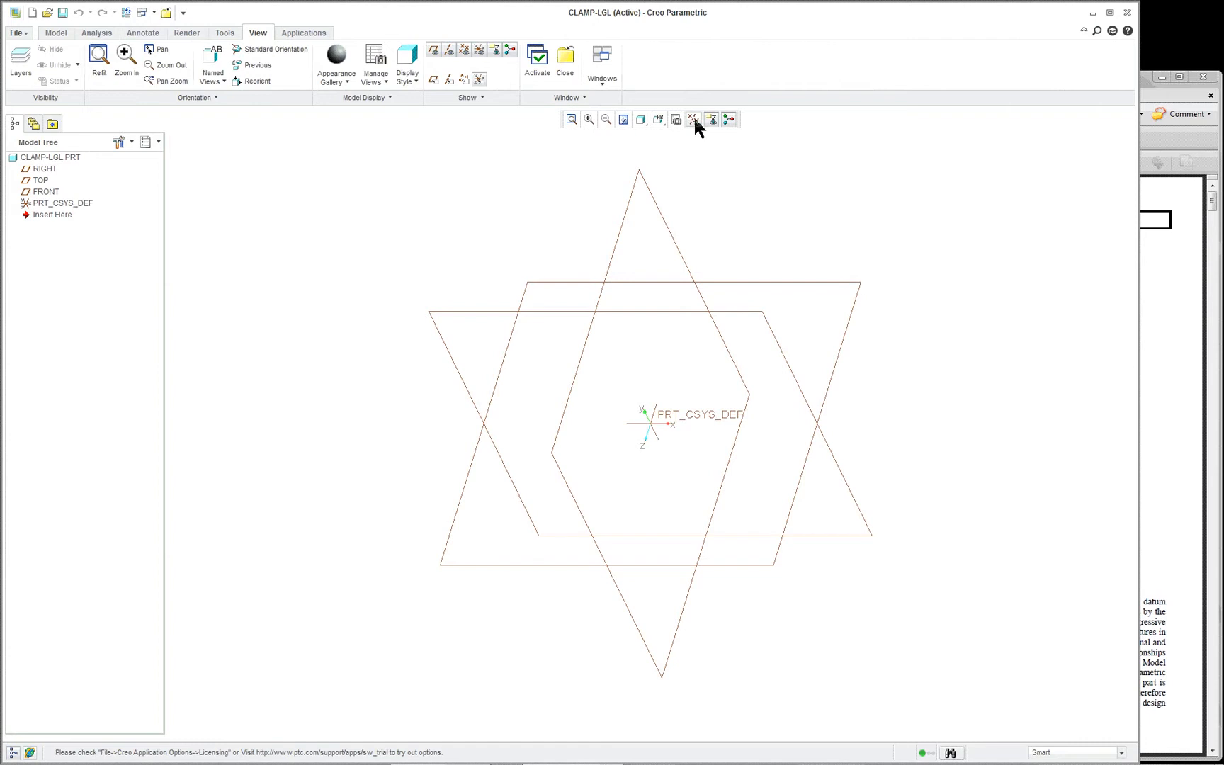
pyautogui.click(461, 80)
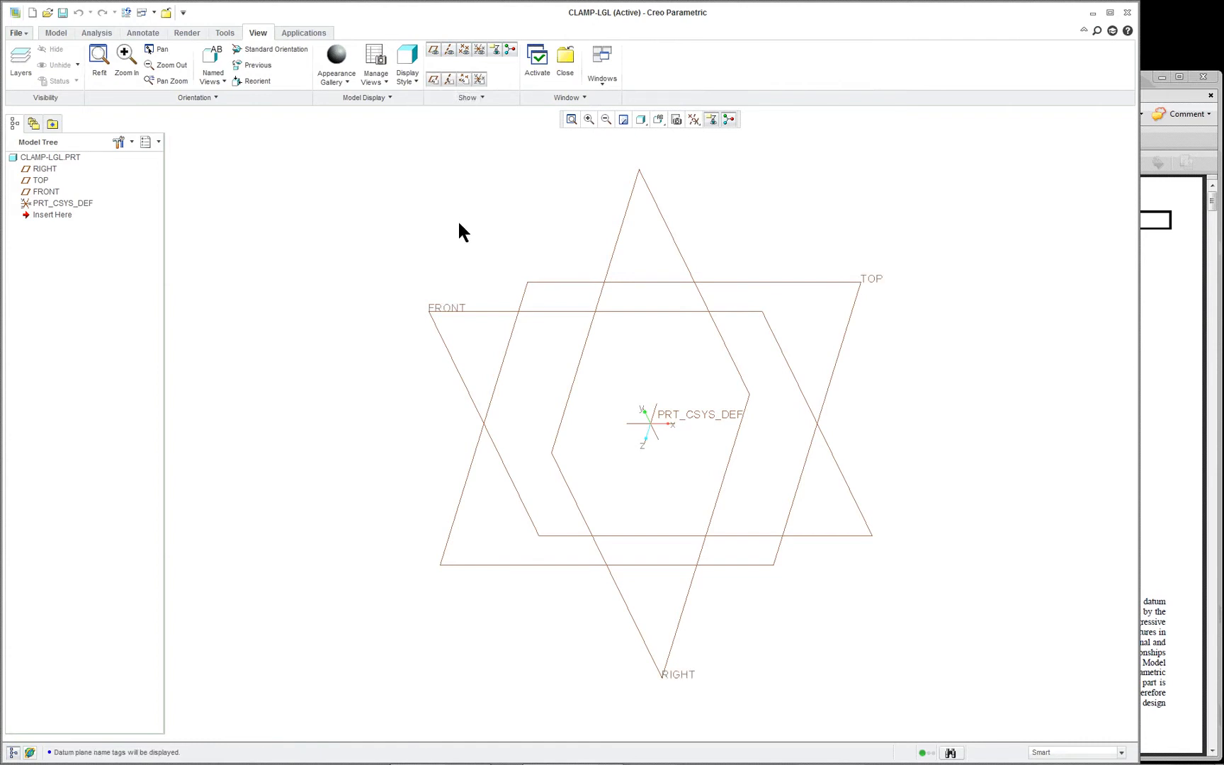
# Set the model tree filters to show all available items, including placement folder, annotations, suppressed objects, envelope components, copied references and auto round members
pyautogui.click(122, 144)
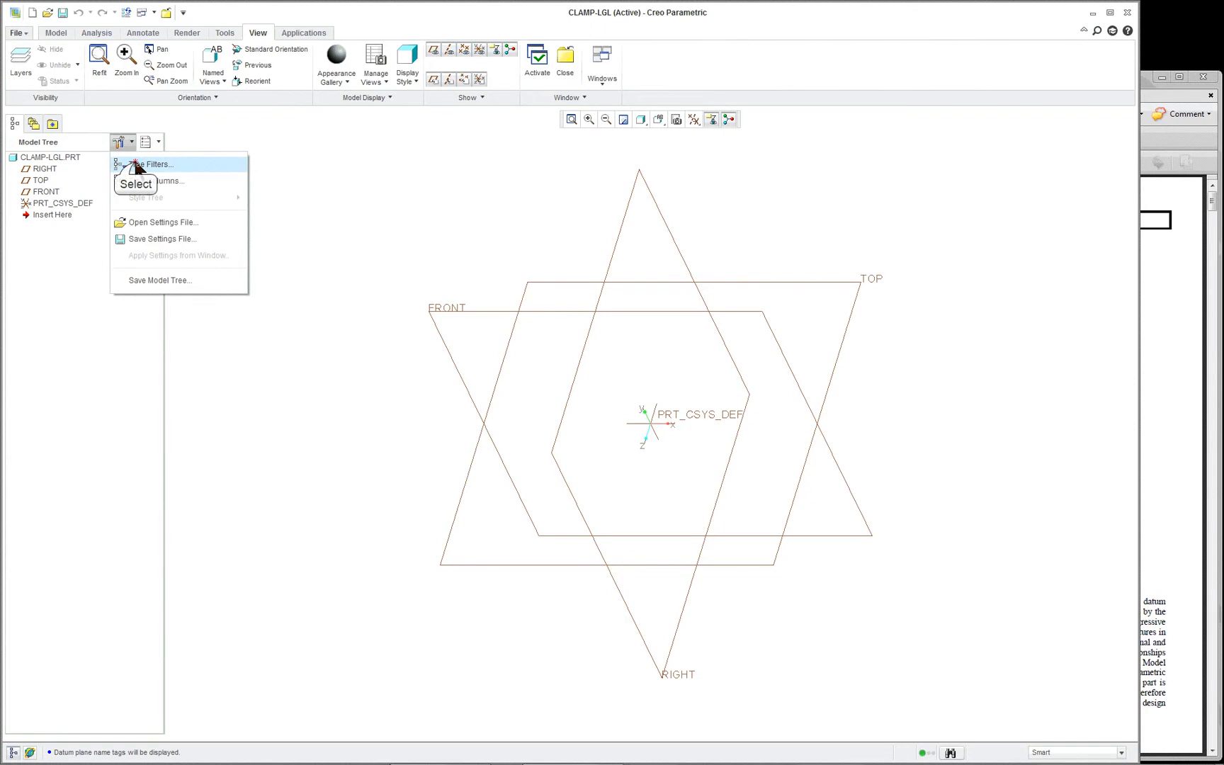
pyautogui.click(136, 165)
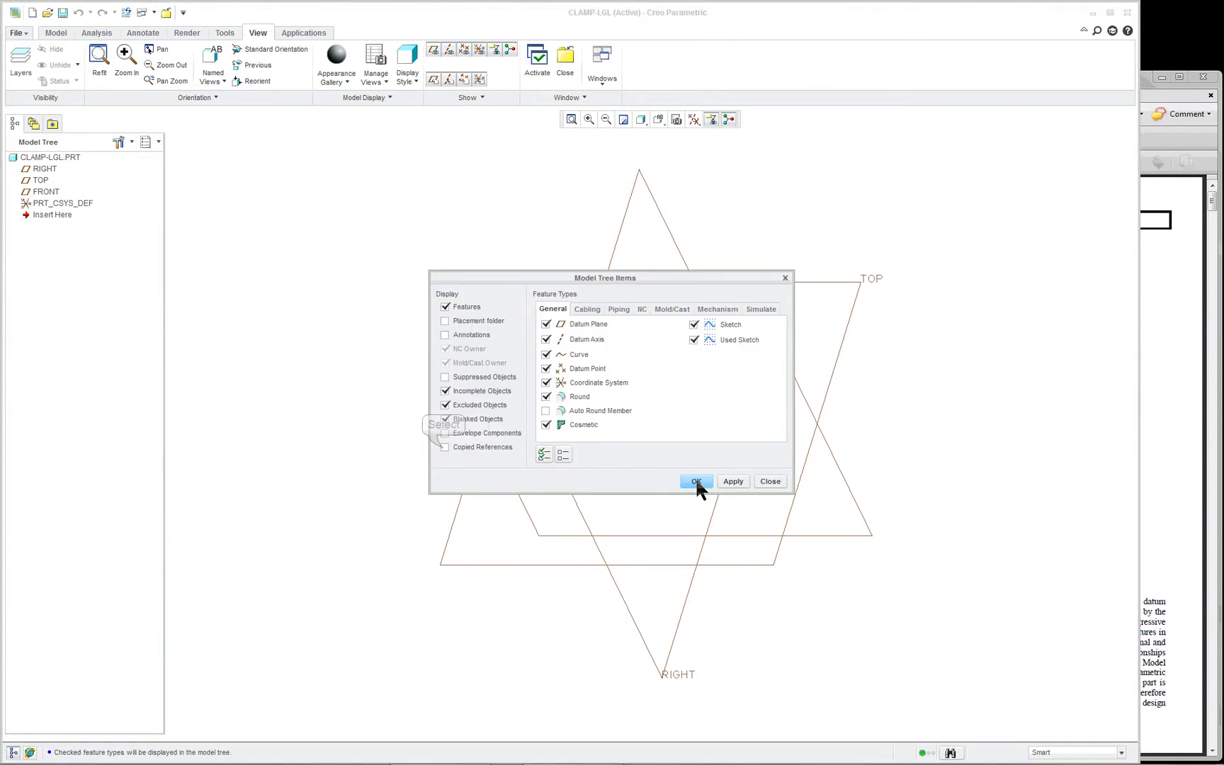
pyautogui.click(444, 418)
pyautogui.click(445, 405)
pyautogui.click(445, 391)
pyautogui.click(445, 376)
pyautogui.click(445, 334)
pyautogui.click(445, 321)
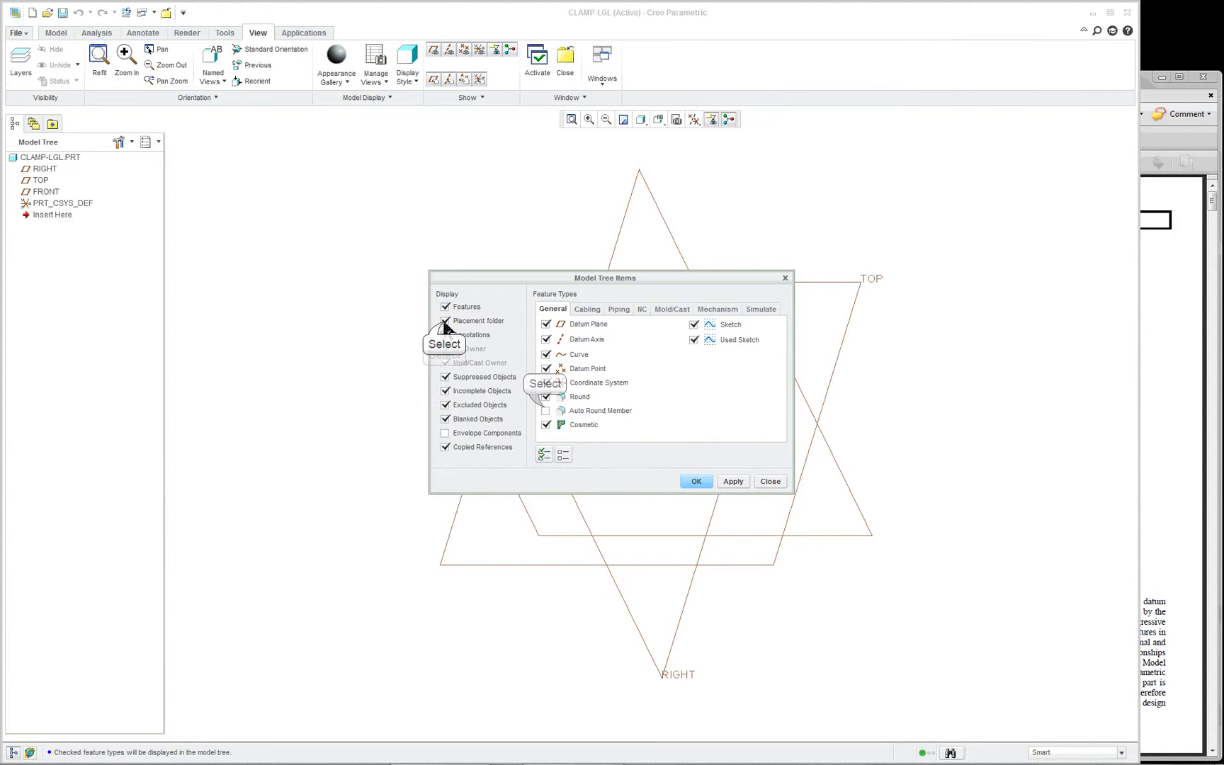
pyautogui.click(545, 410)
pyautogui.click(445, 432)
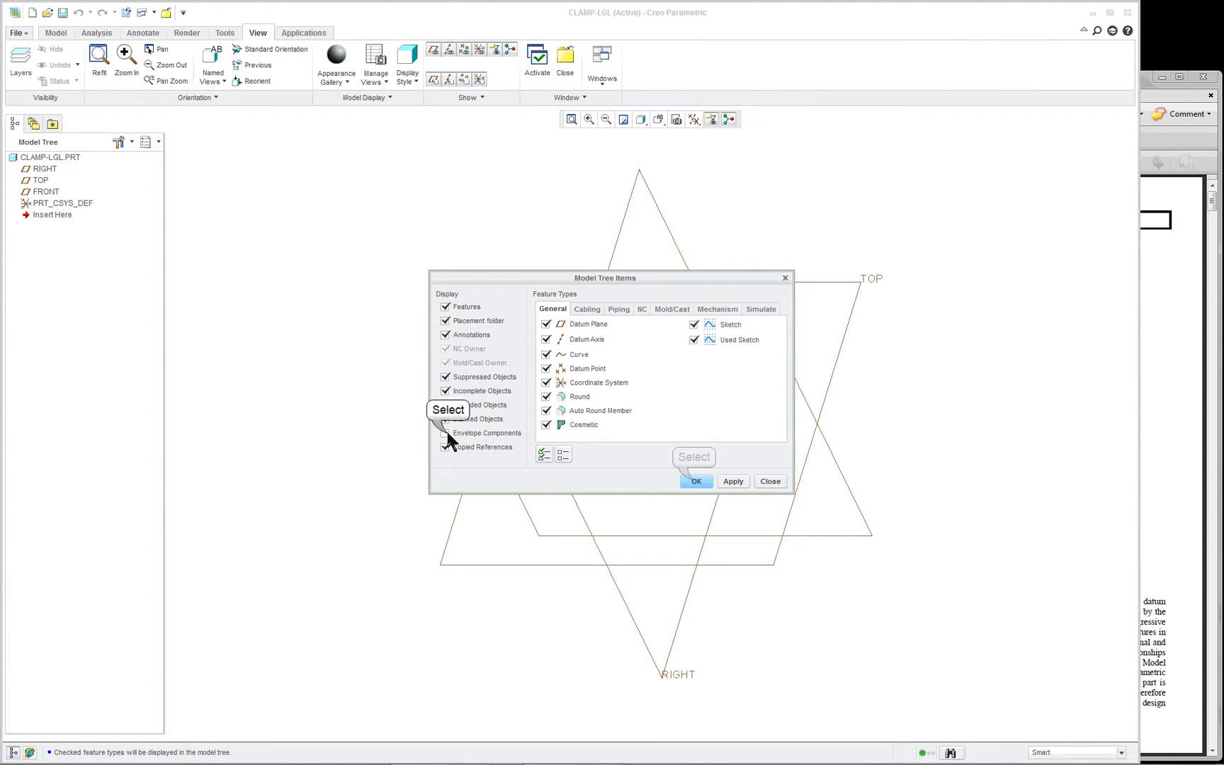
pyautogui.click(695, 480)
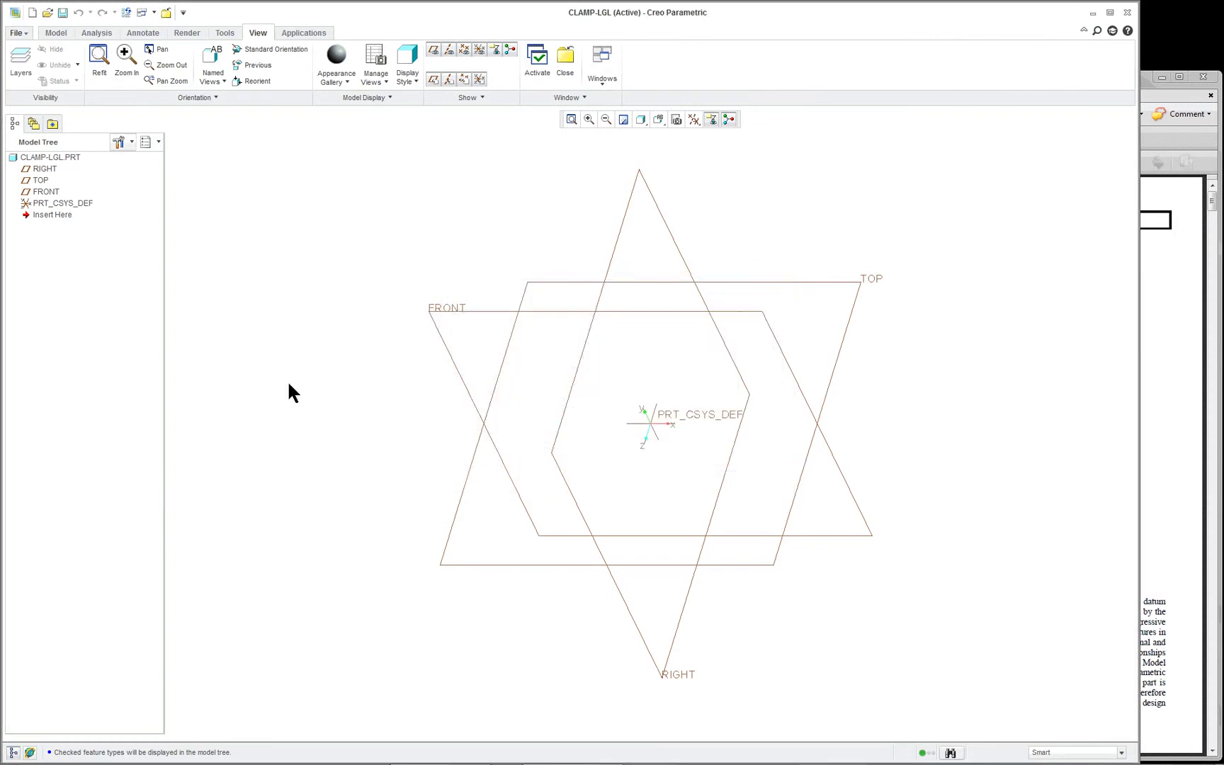
# Assign the steel.mtl library material to the part through its model properties
pyautogui.click(17, 34)
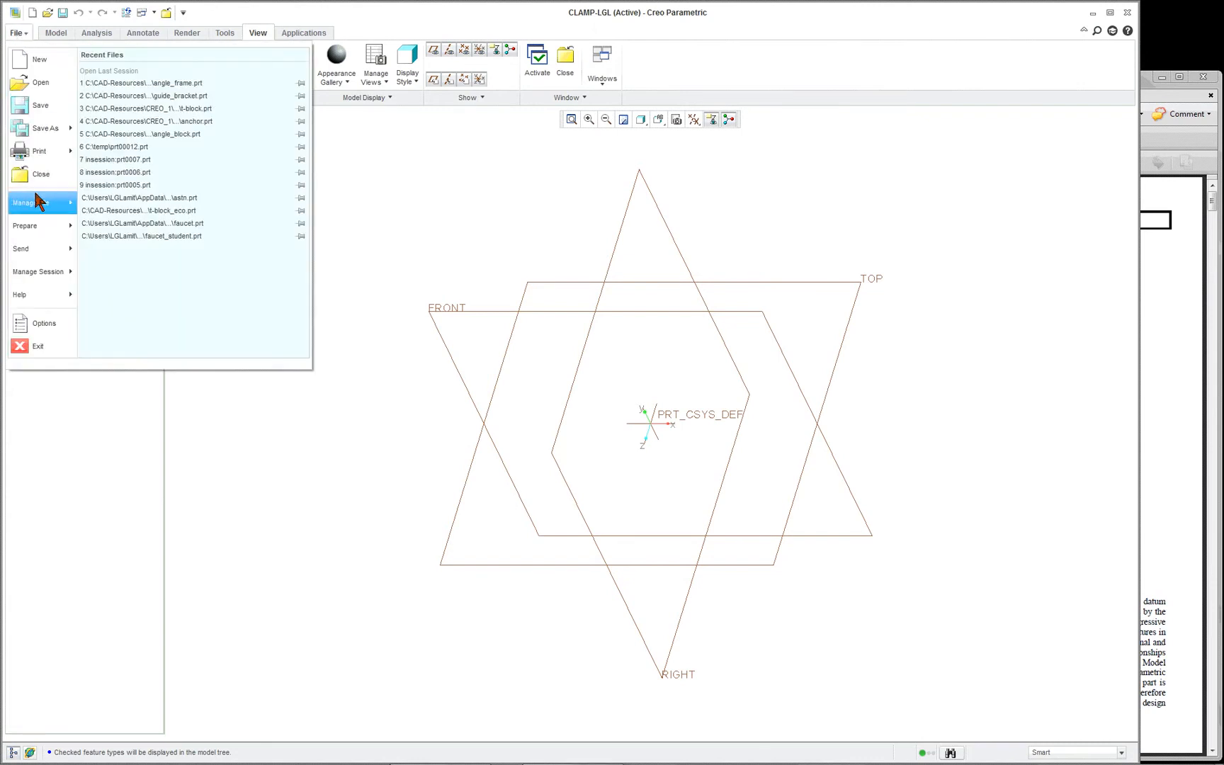
pyautogui.moveTo(47, 233)
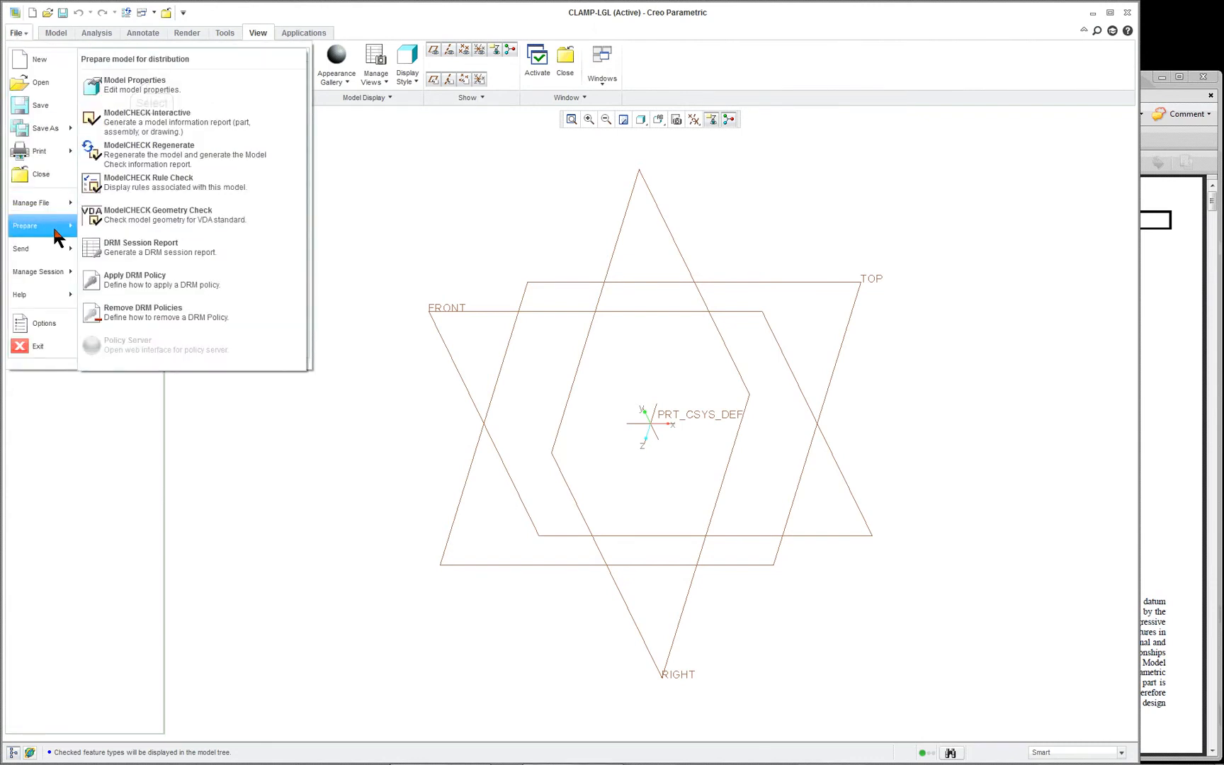
pyautogui.click(151, 83)
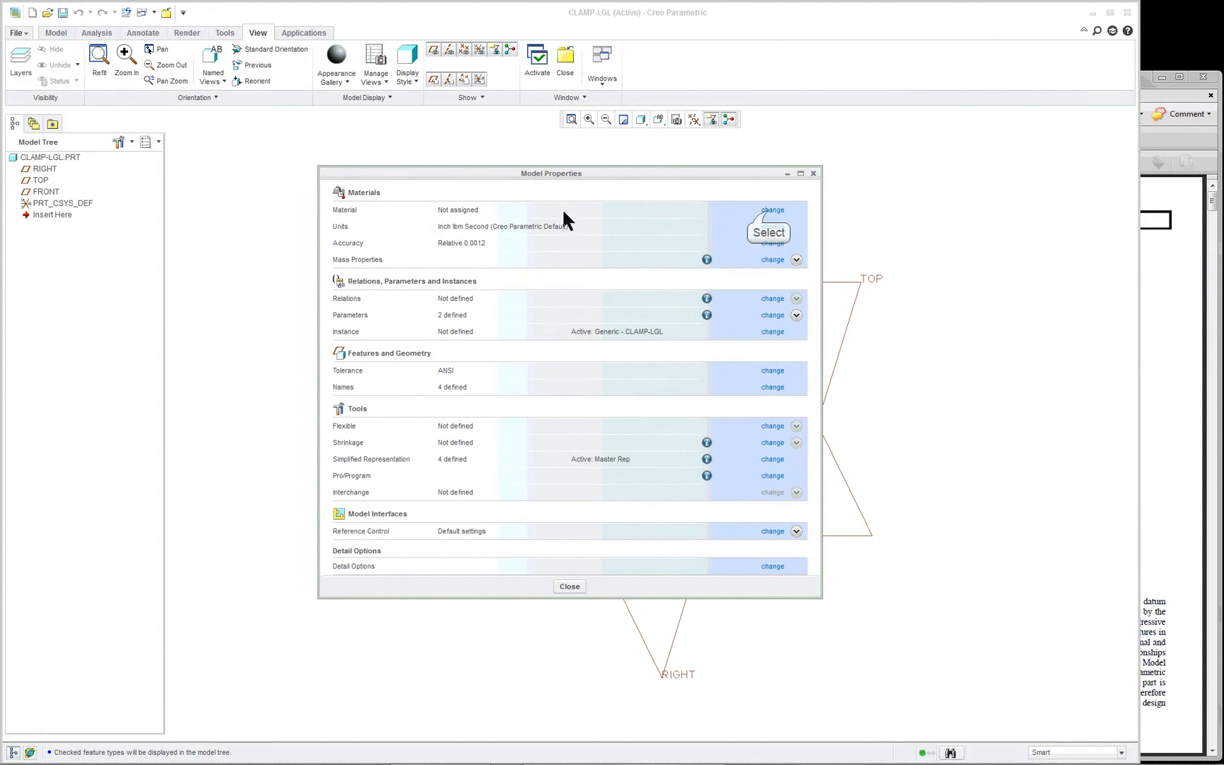
pyautogui.click(772, 210)
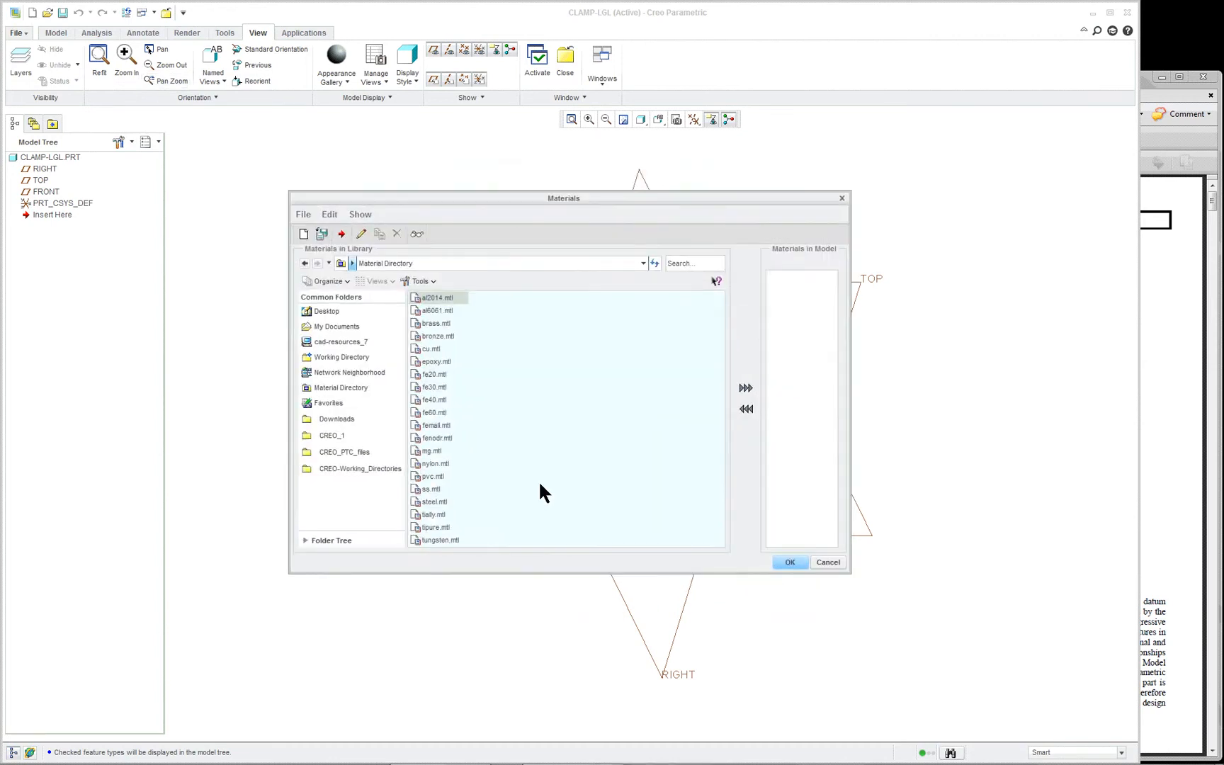
pyautogui.doubleClick(452, 505)
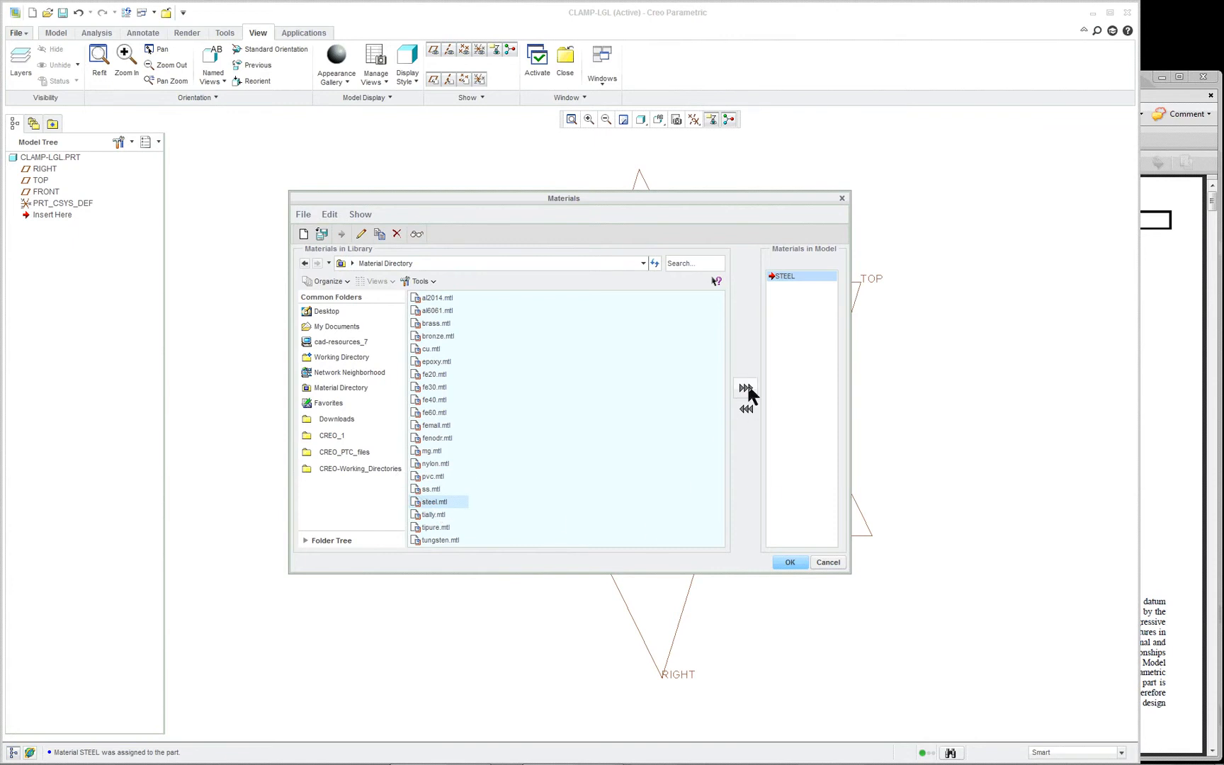
pyautogui.click(790, 560)
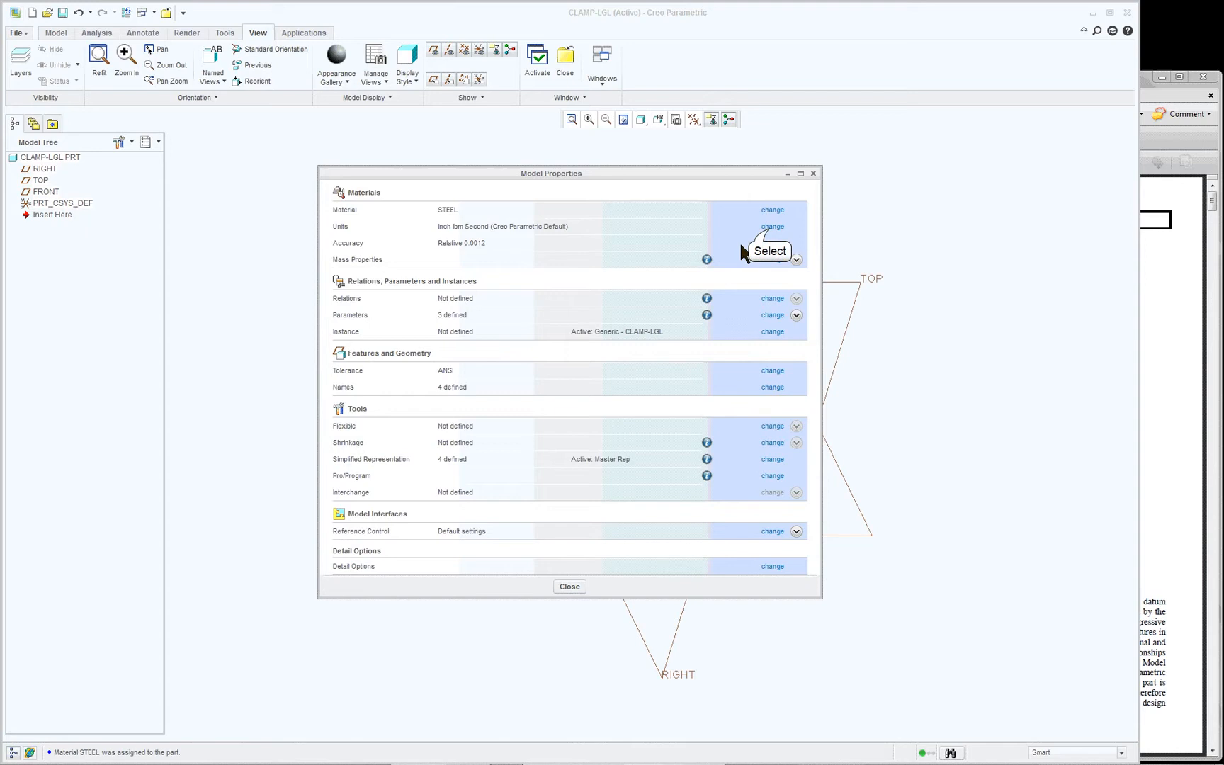
# Set the model units to millimeter Newton Second (mmNs), interpreting existing dimensions, and close the model properties
pyautogui.click(772, 227)
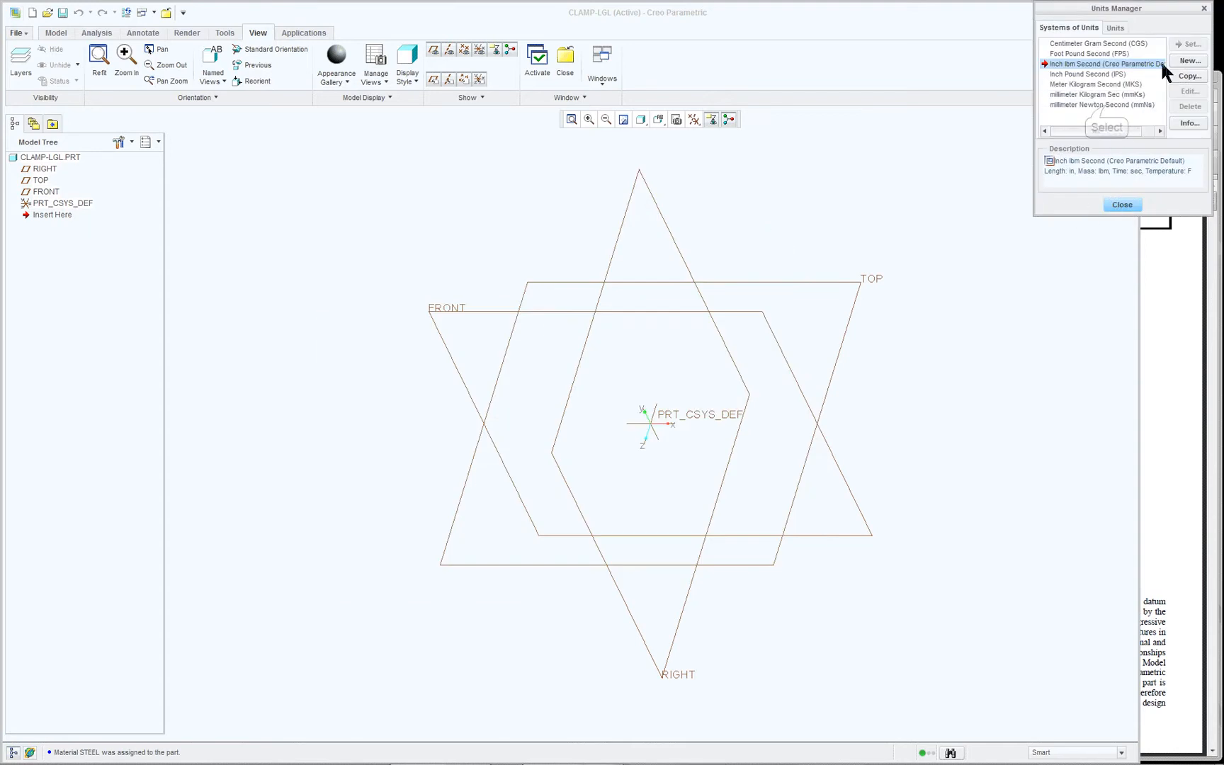
pyautogui.click(1104, 102)
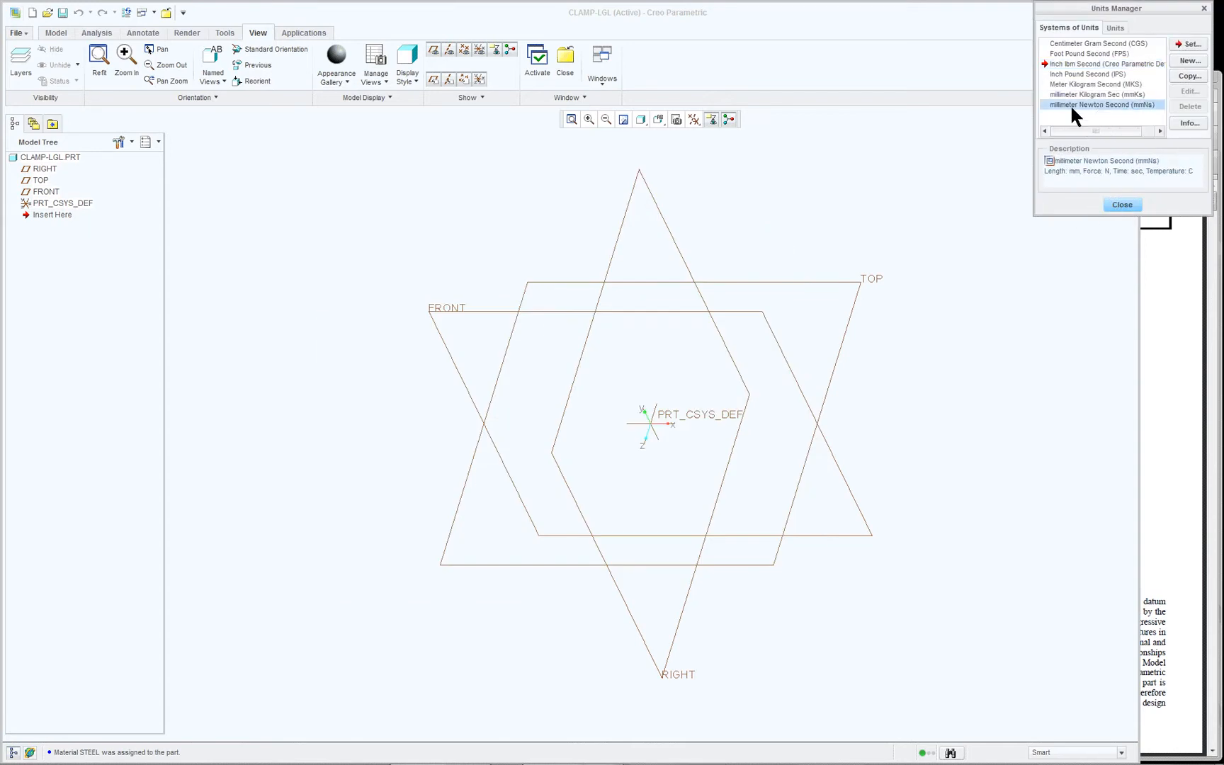
pyautogui.click(1189, 44)
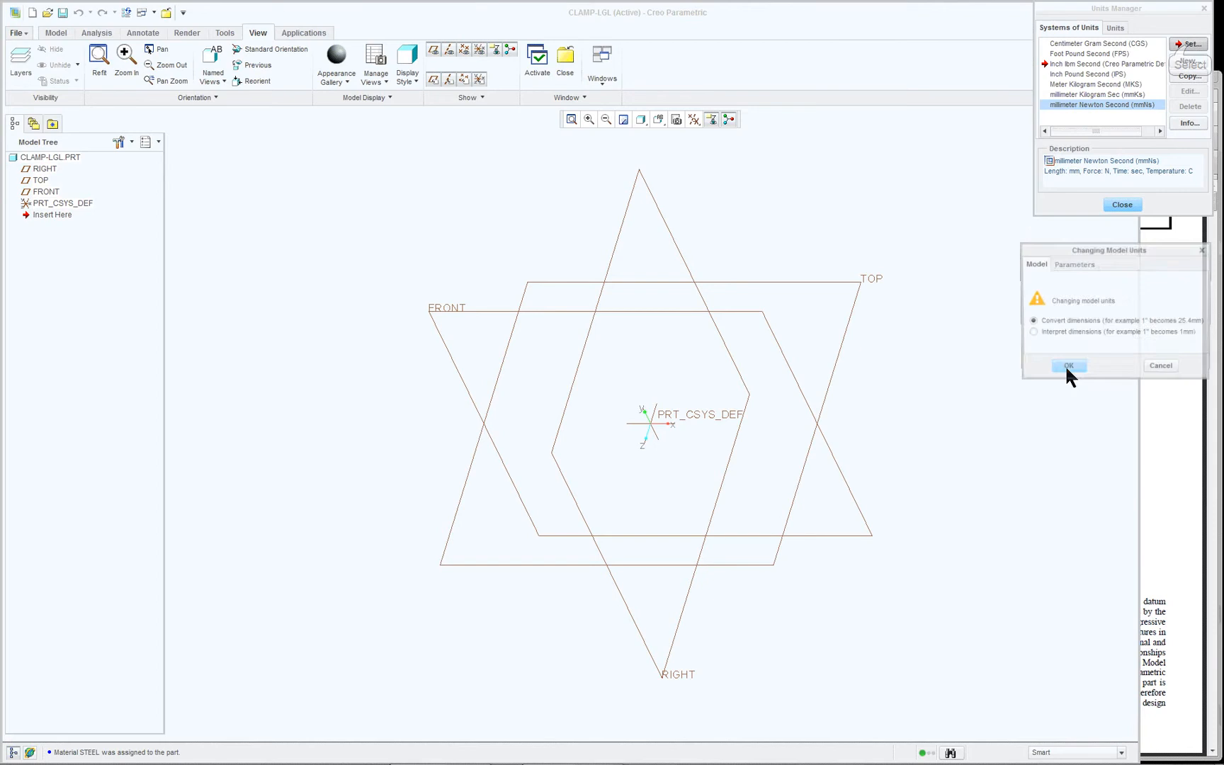
pyautogui.click(1049, 333)
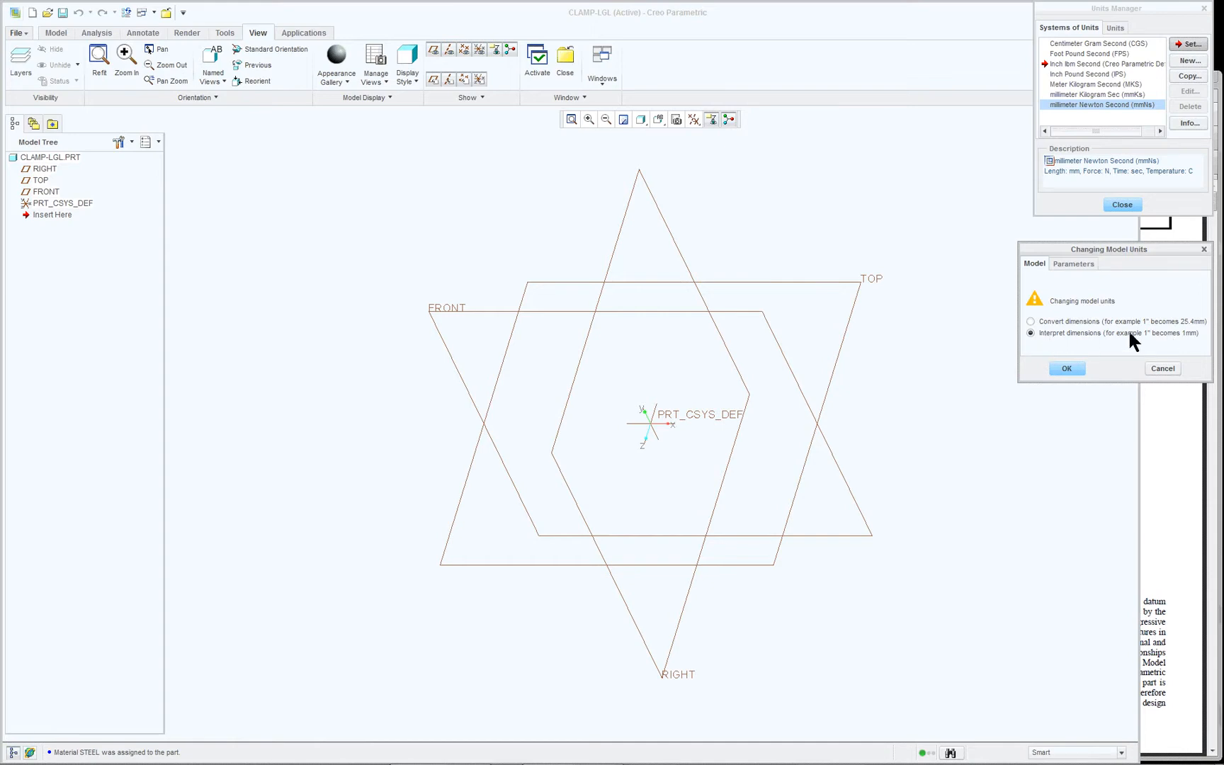
pyautogui.click(1066, 368)
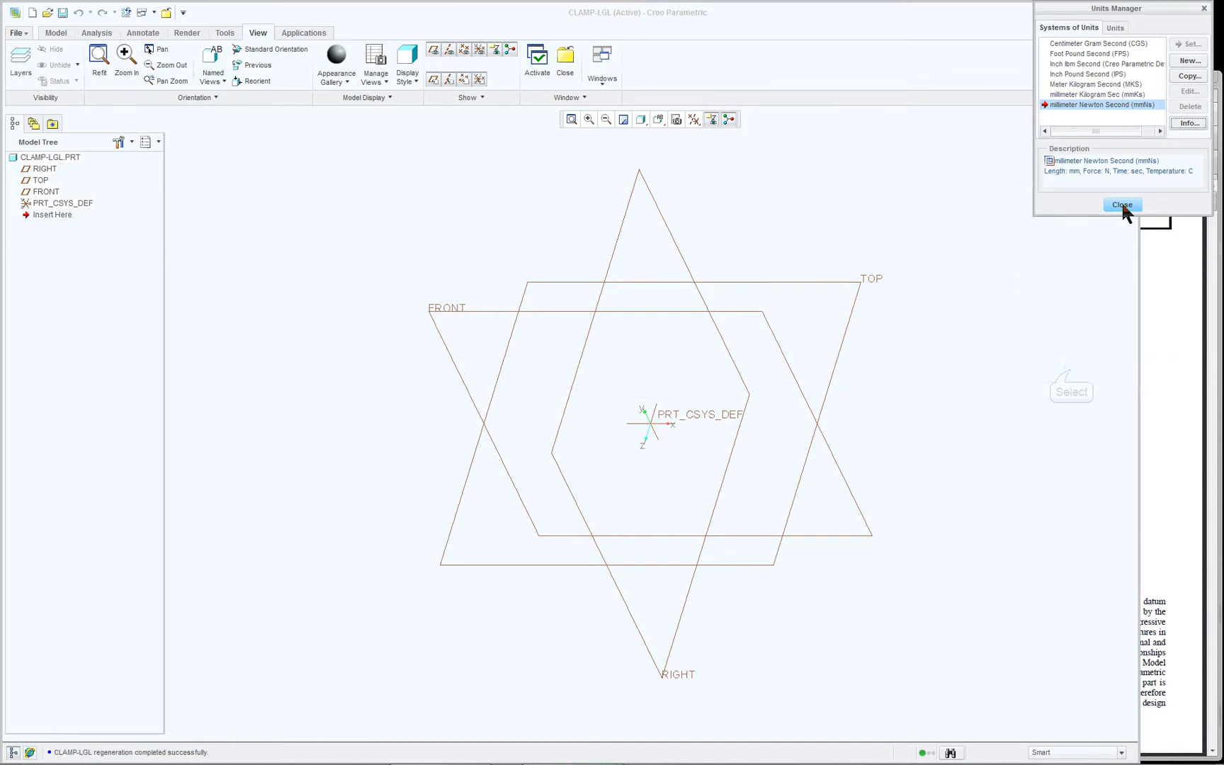
pyautogui.click(1122, 204)
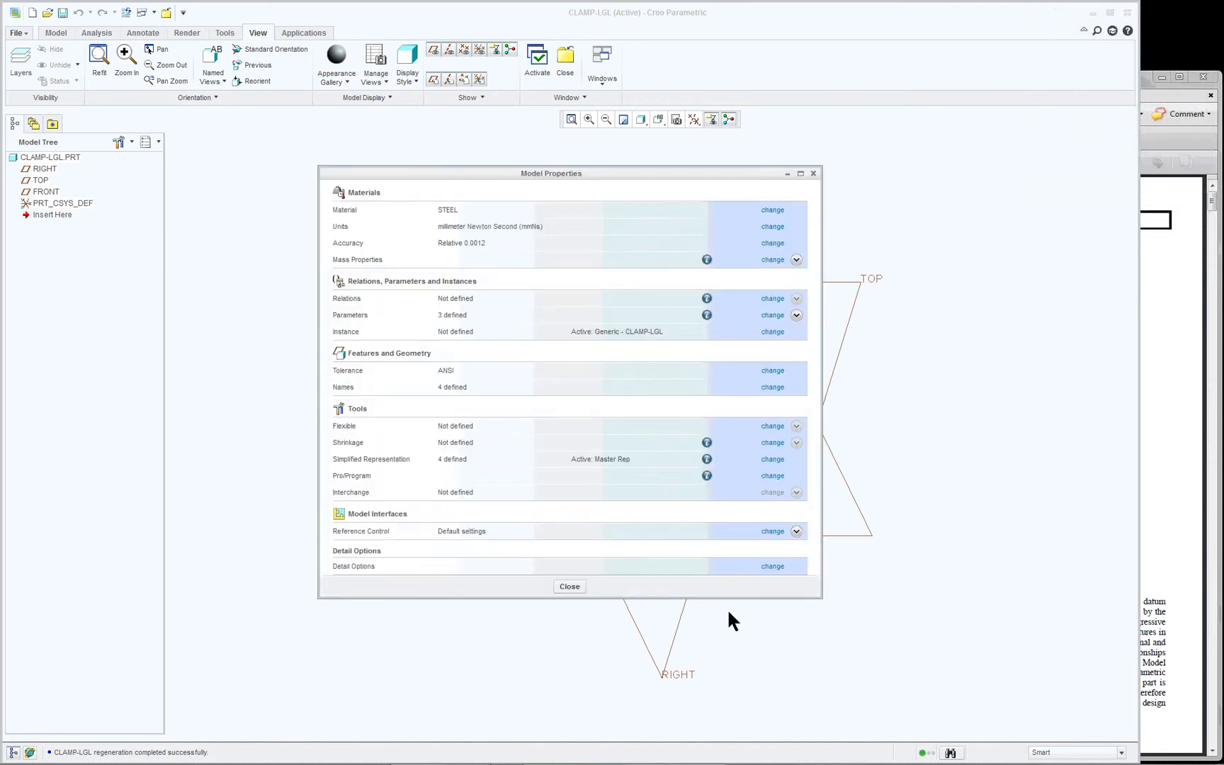
pyautogui.click(570, 586)
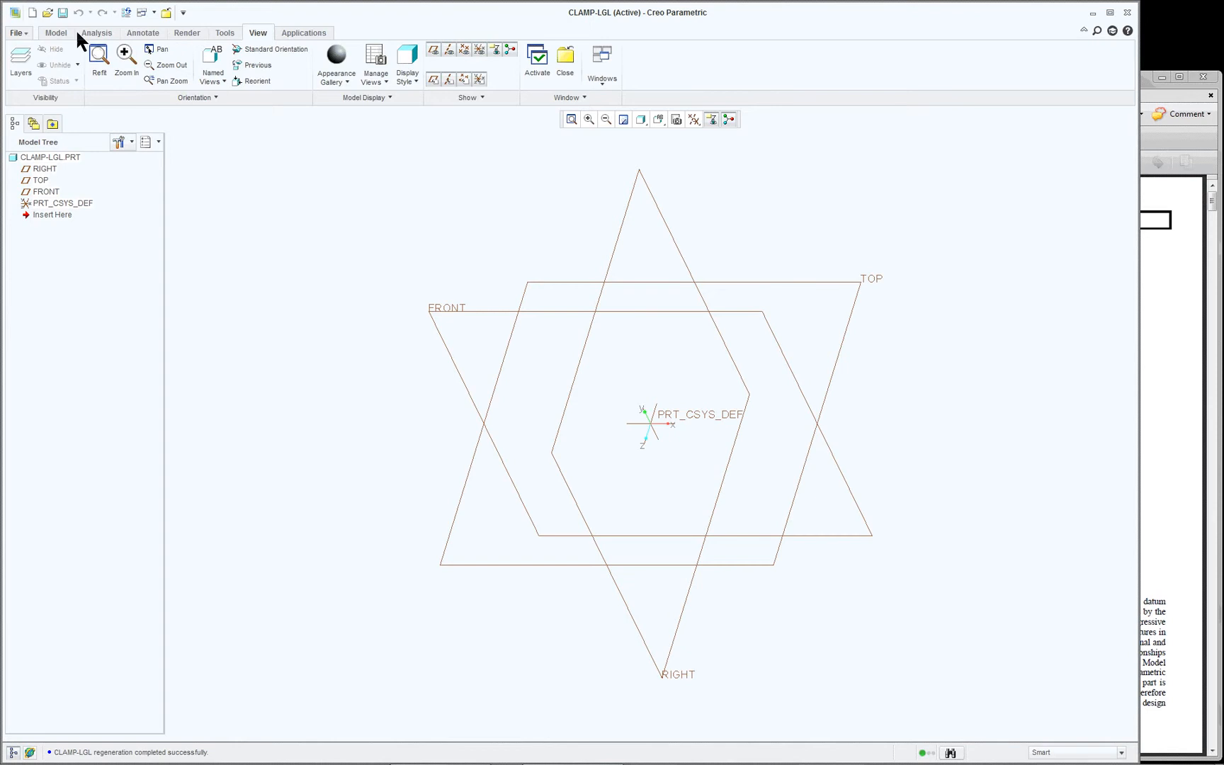
# Display the model information report and check the part's material, units and feature list
pyautogui.click(223, 33)
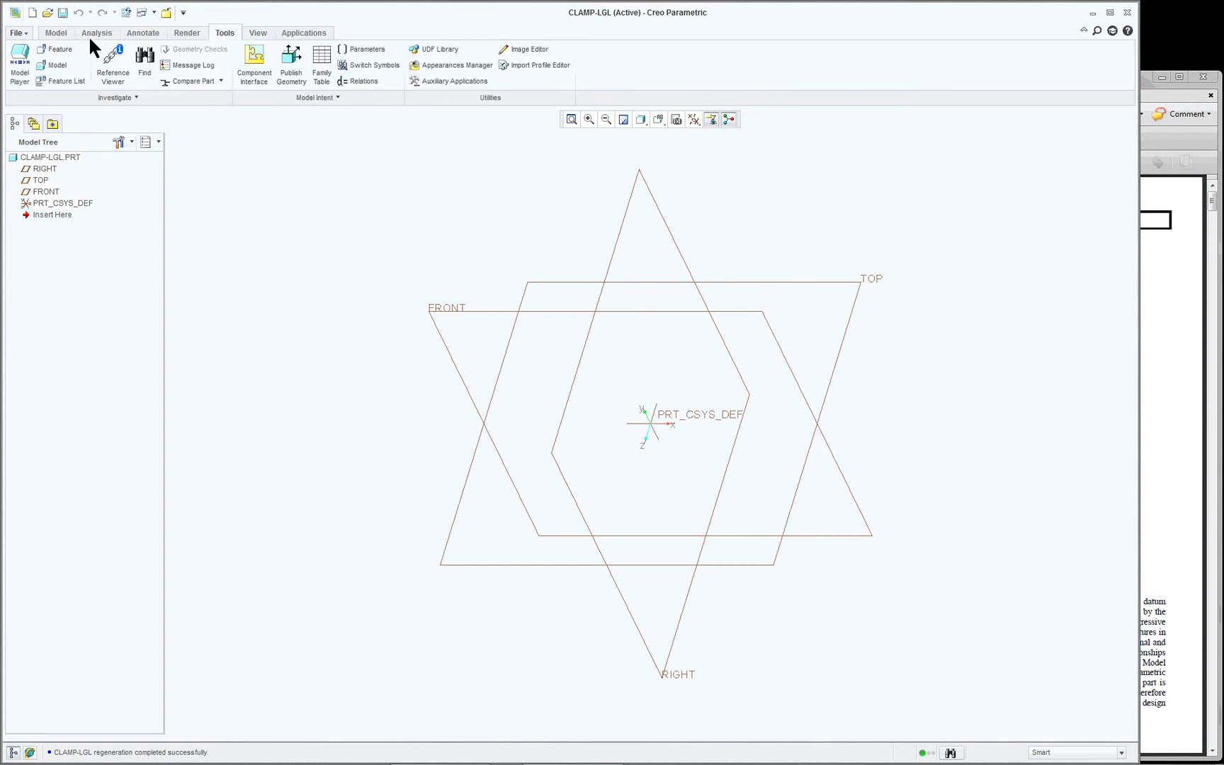
pyautogui.click(53, 49)
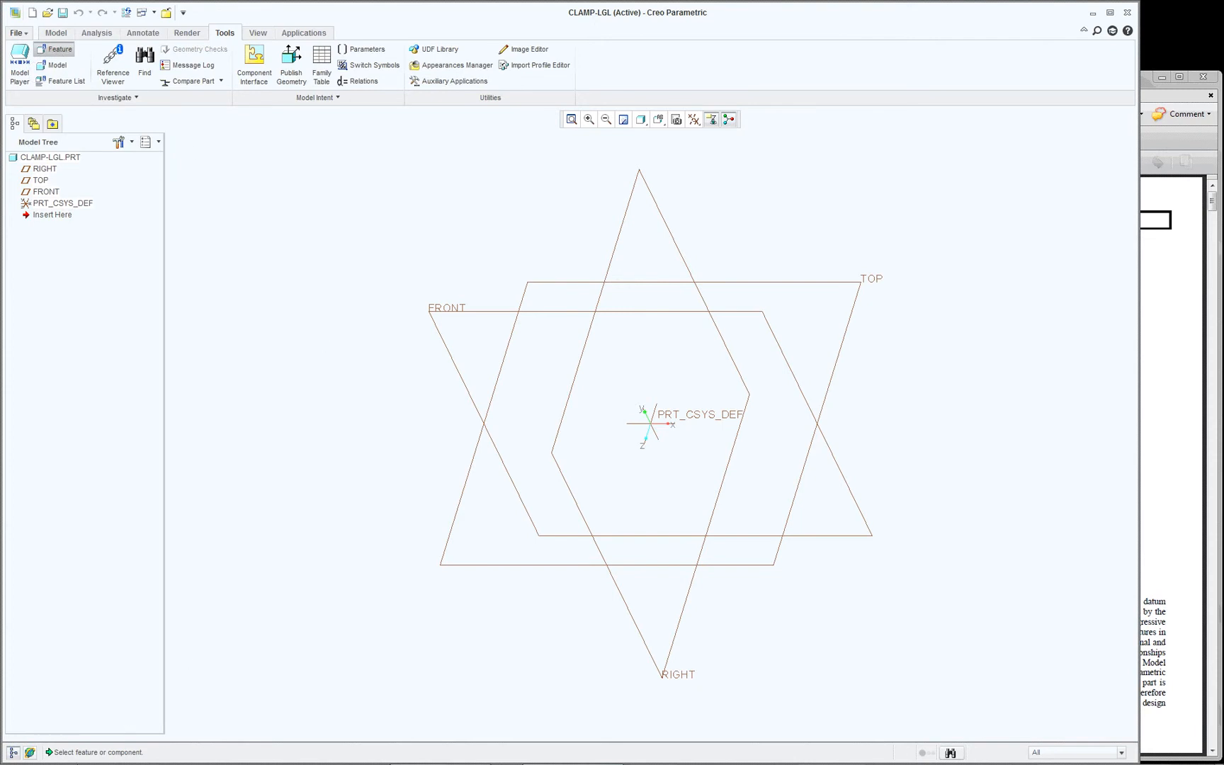
pyautogui.click(30, 754)
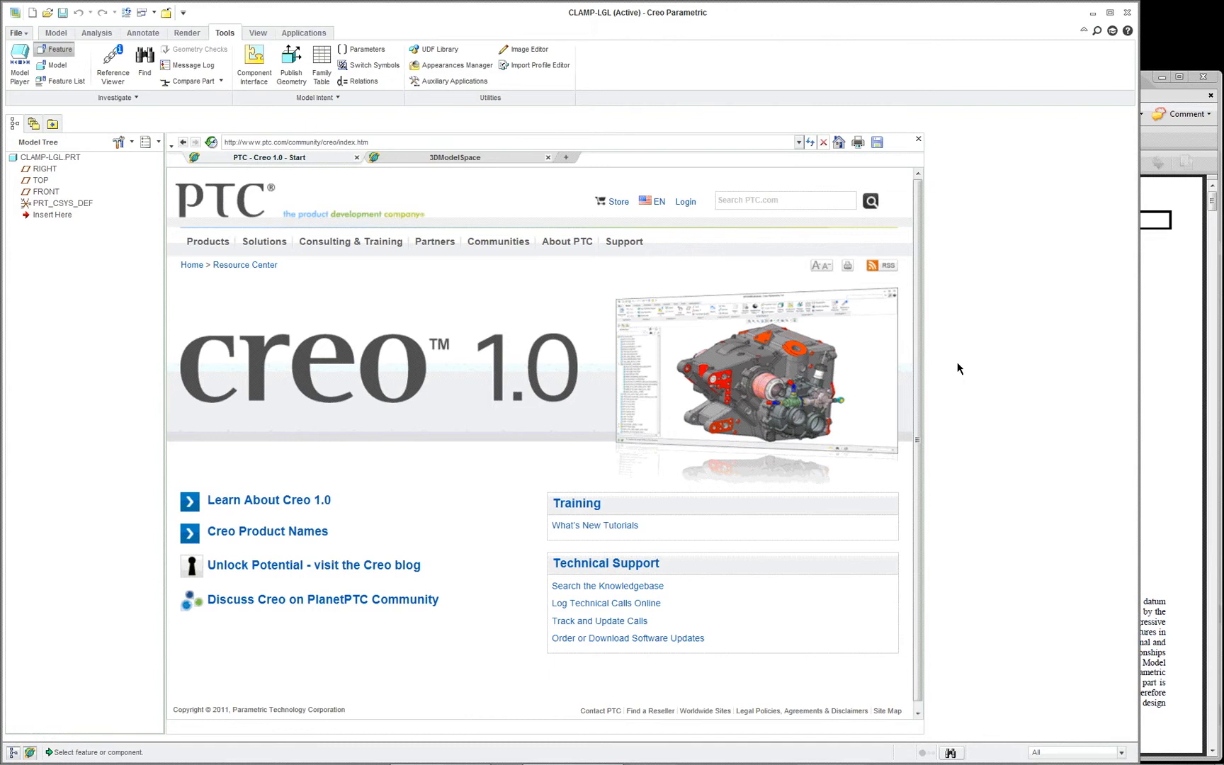
pyautogui.click(55, 66)
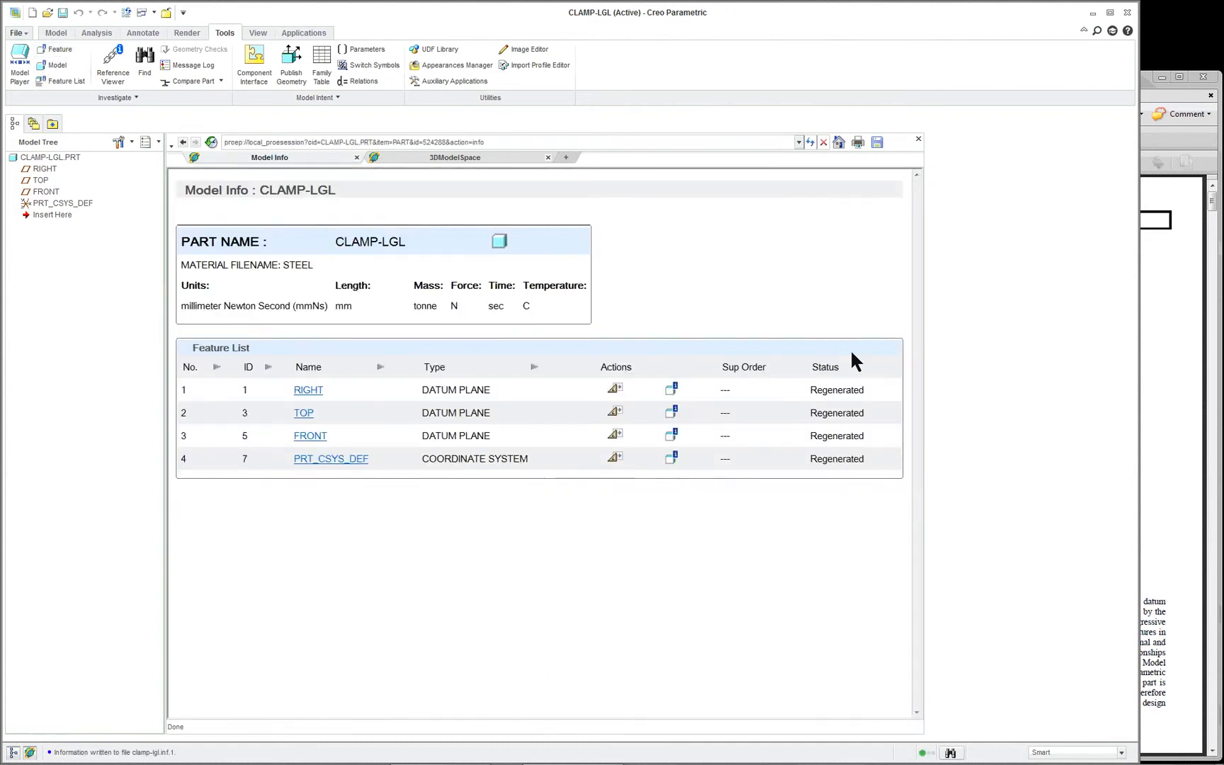
pyautogui.doubleClick(298, 265)
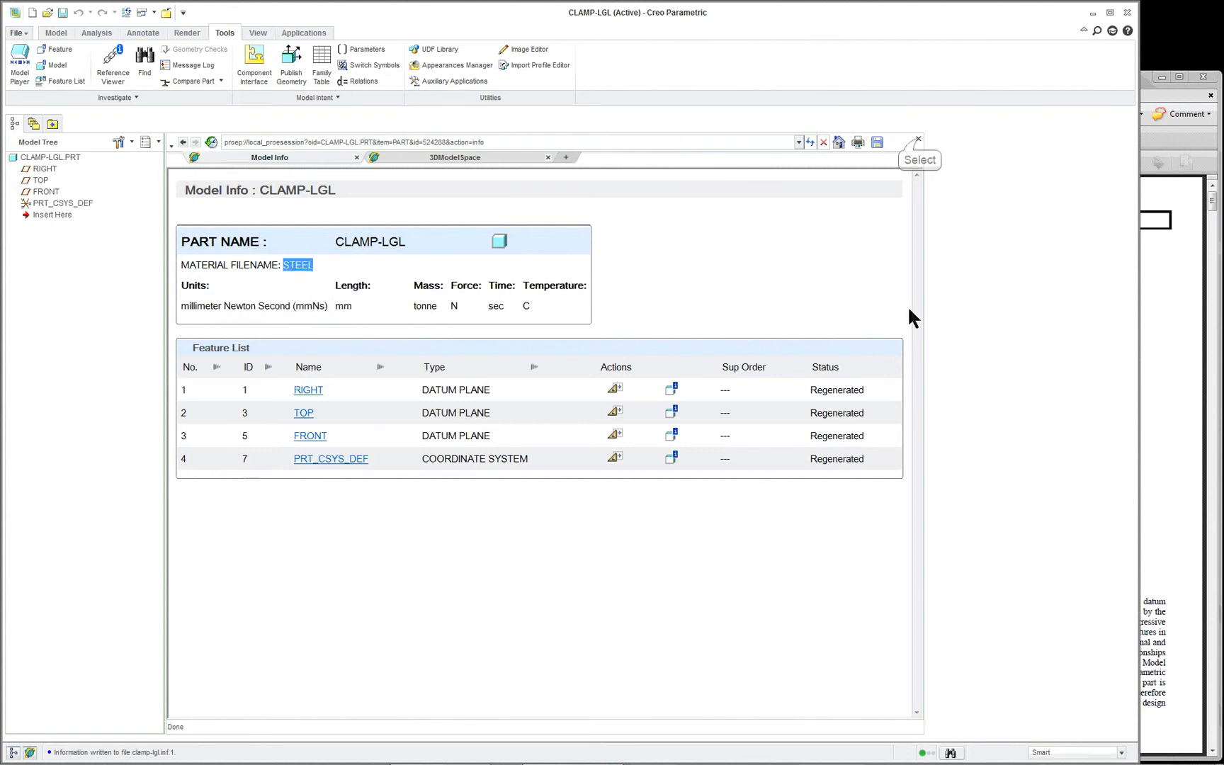
pyautogui.click(917, 139)
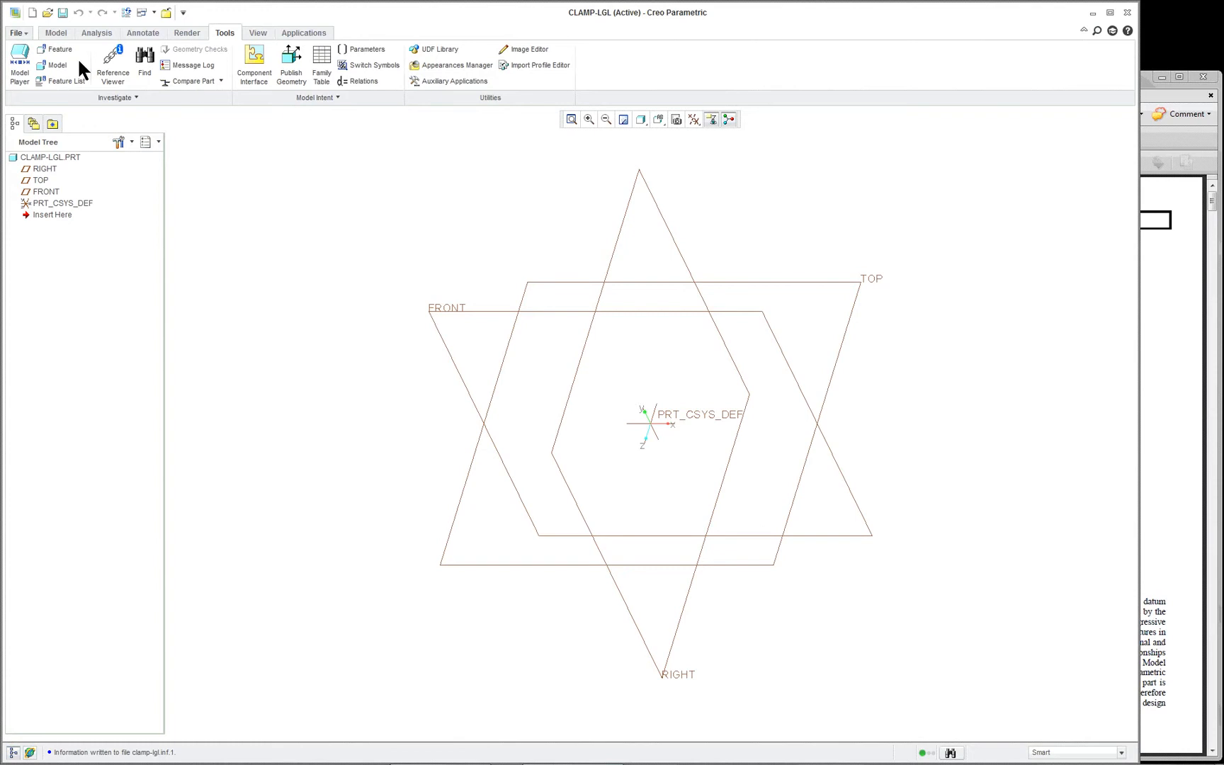
# Display the feature information report for the FRONT datum plane and review it
pyautogui.click(44, 51)
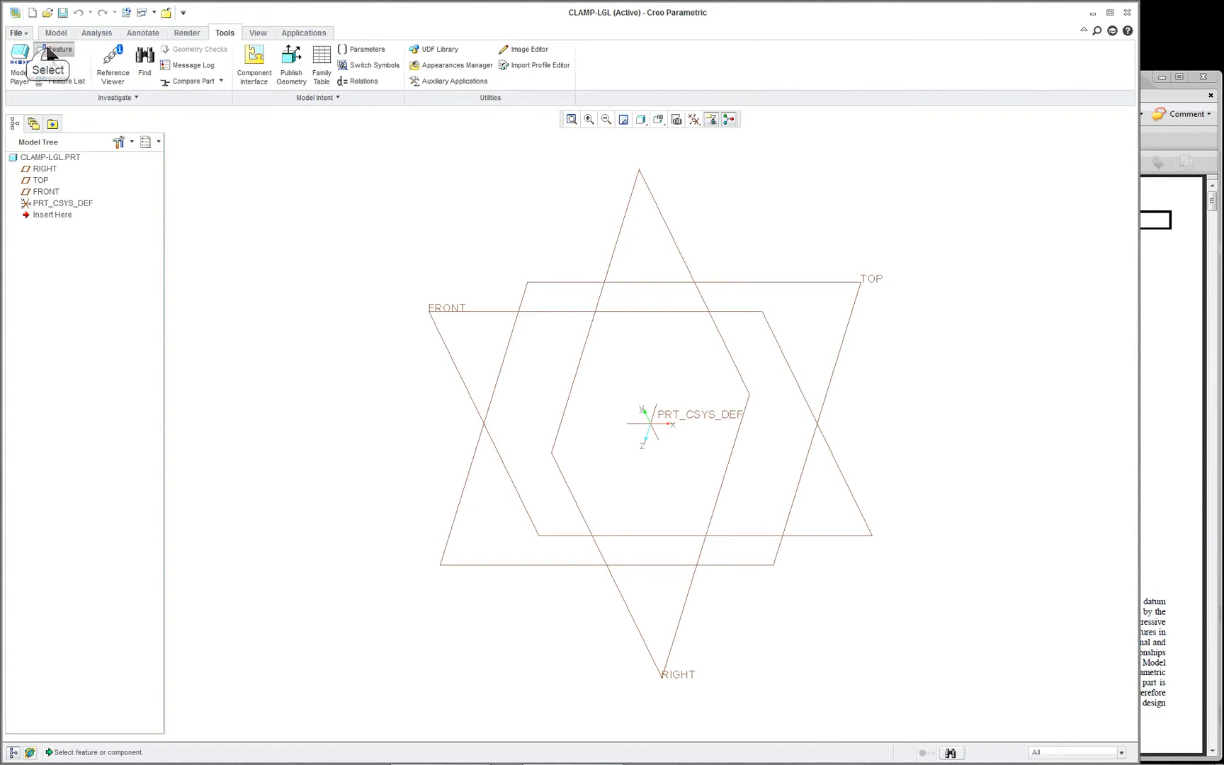
pyautogui.click(457, 310)
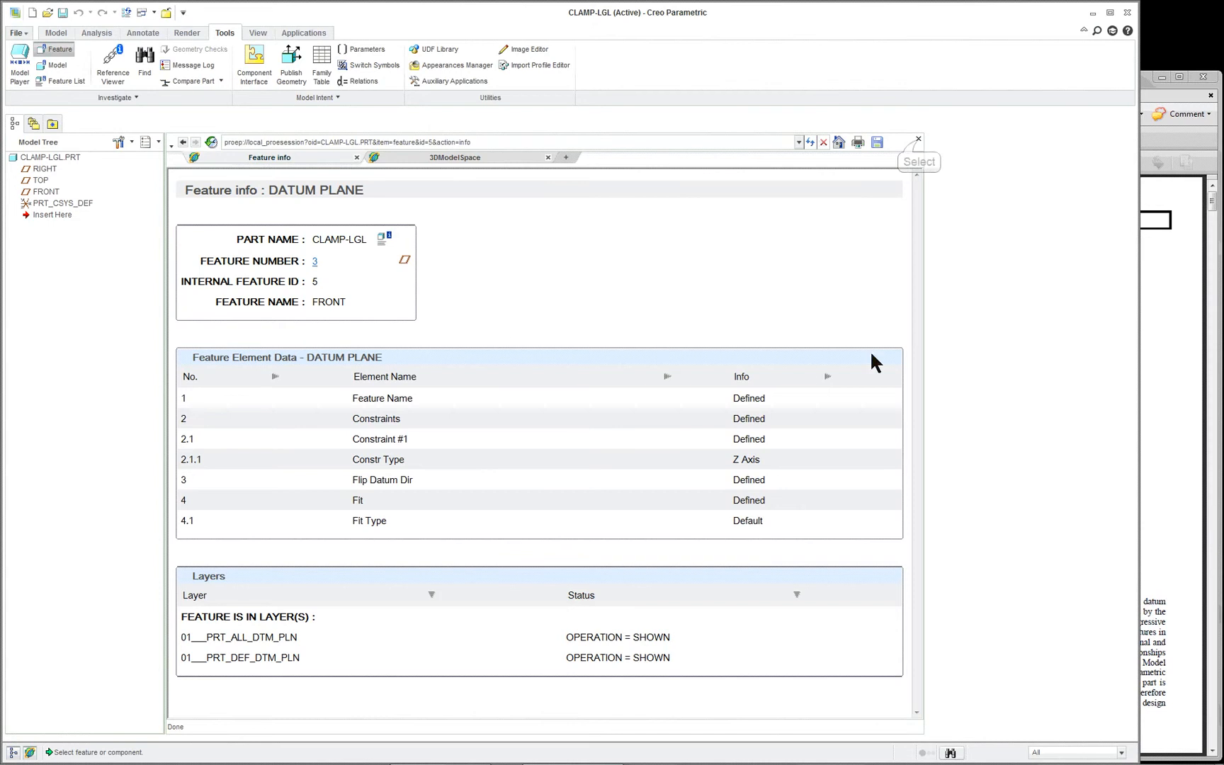
pyautogui.click(917, 140)
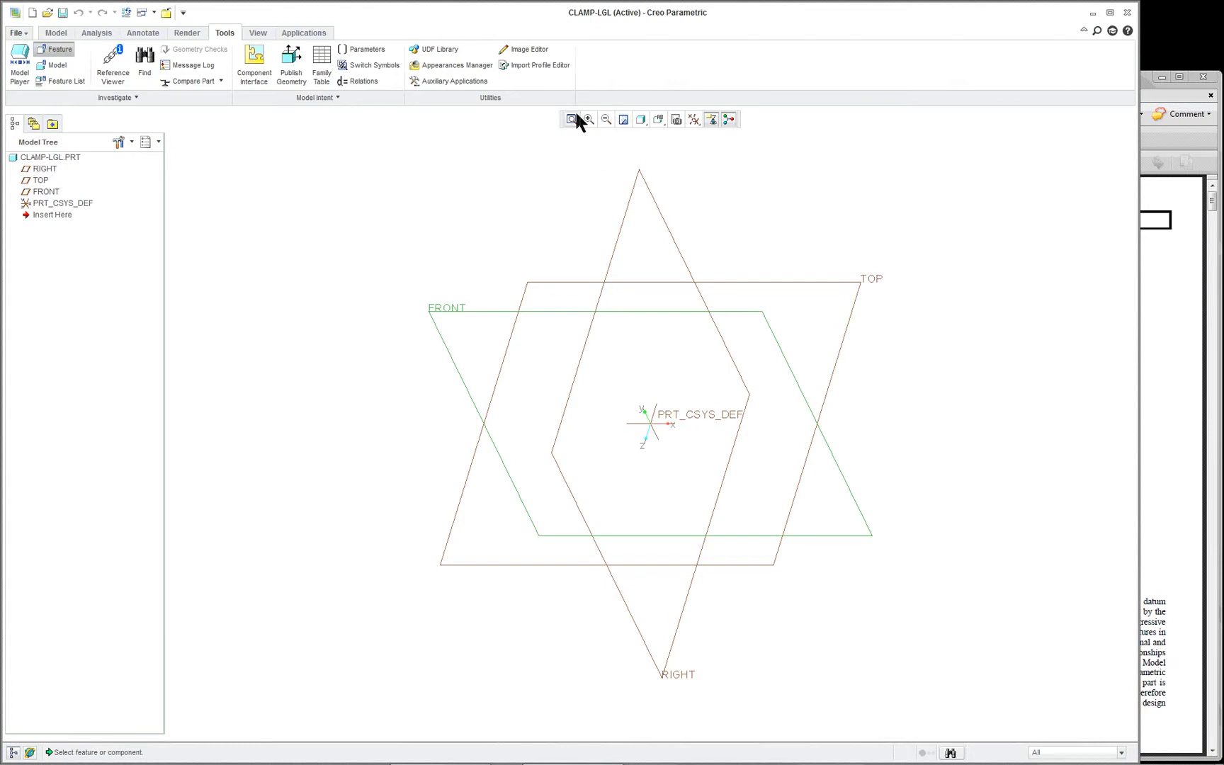
# Add the Csys, Point, Axis and Plane Display commands to the in-graphics toolbar
pyautogui.rightClick(643, 121)
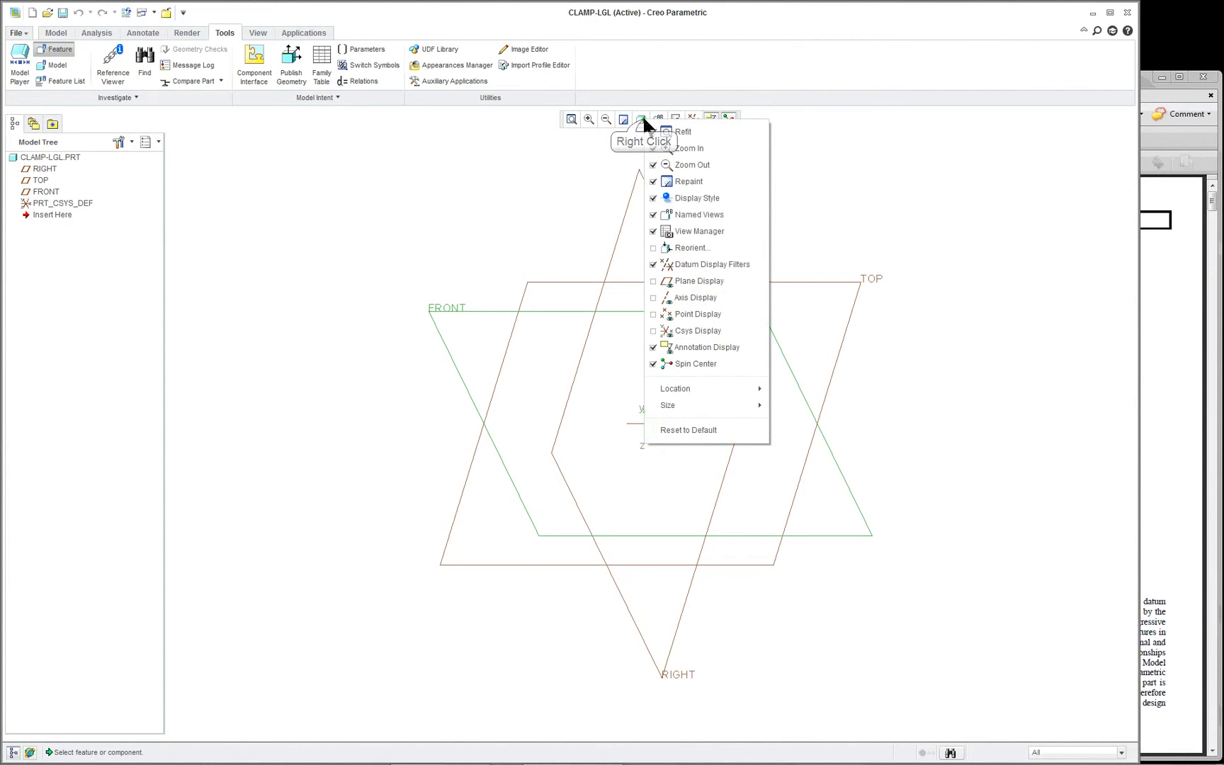
pyautogui.click(673, 330)
pyautogui.click(666, 314)
pyautogui.click(663, 297)
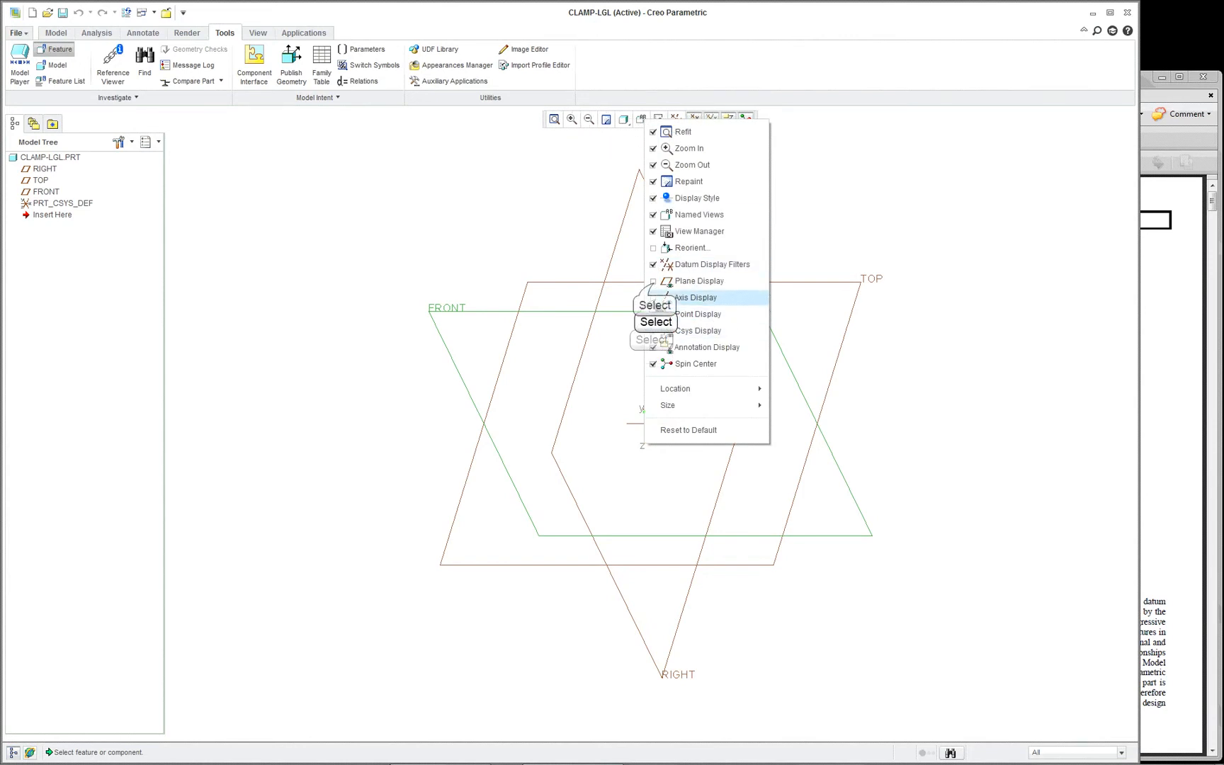
pyautogui.click(653, 283)
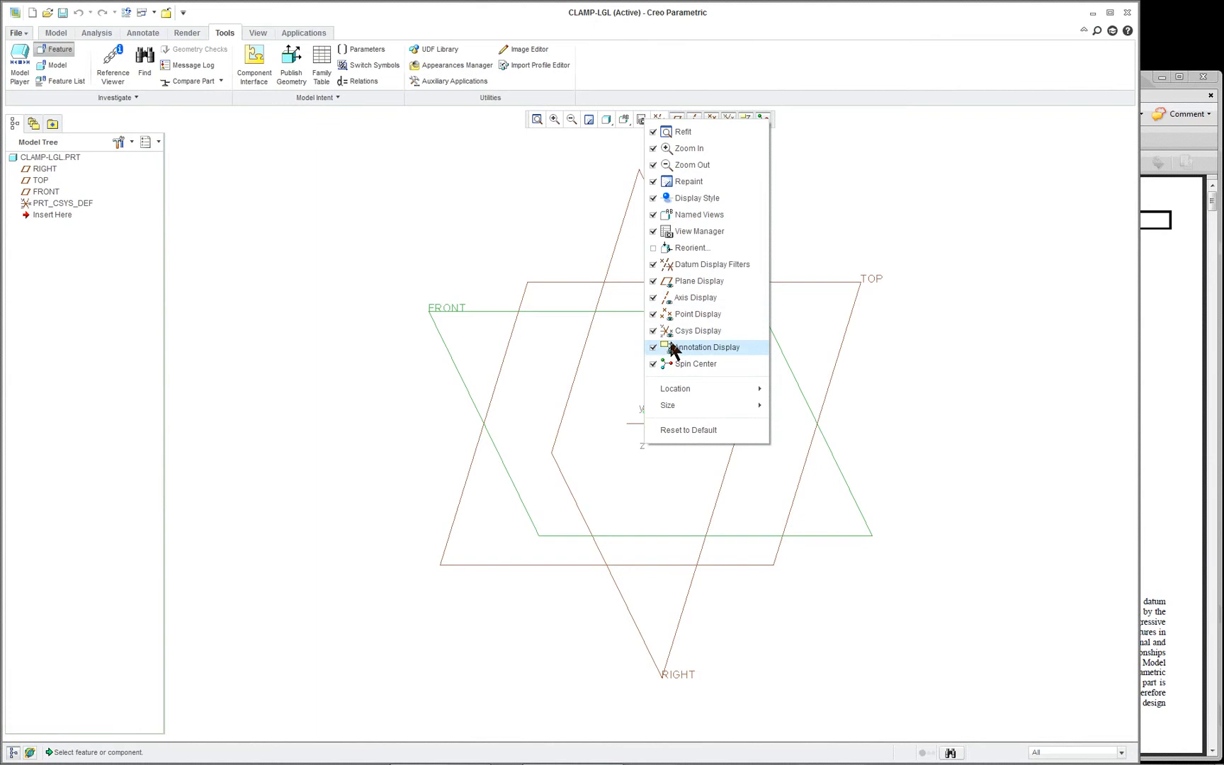
# Set the in-graphics toolbar location to Show on the Bottom and repaint the view
pyautogui.click(749, 388)
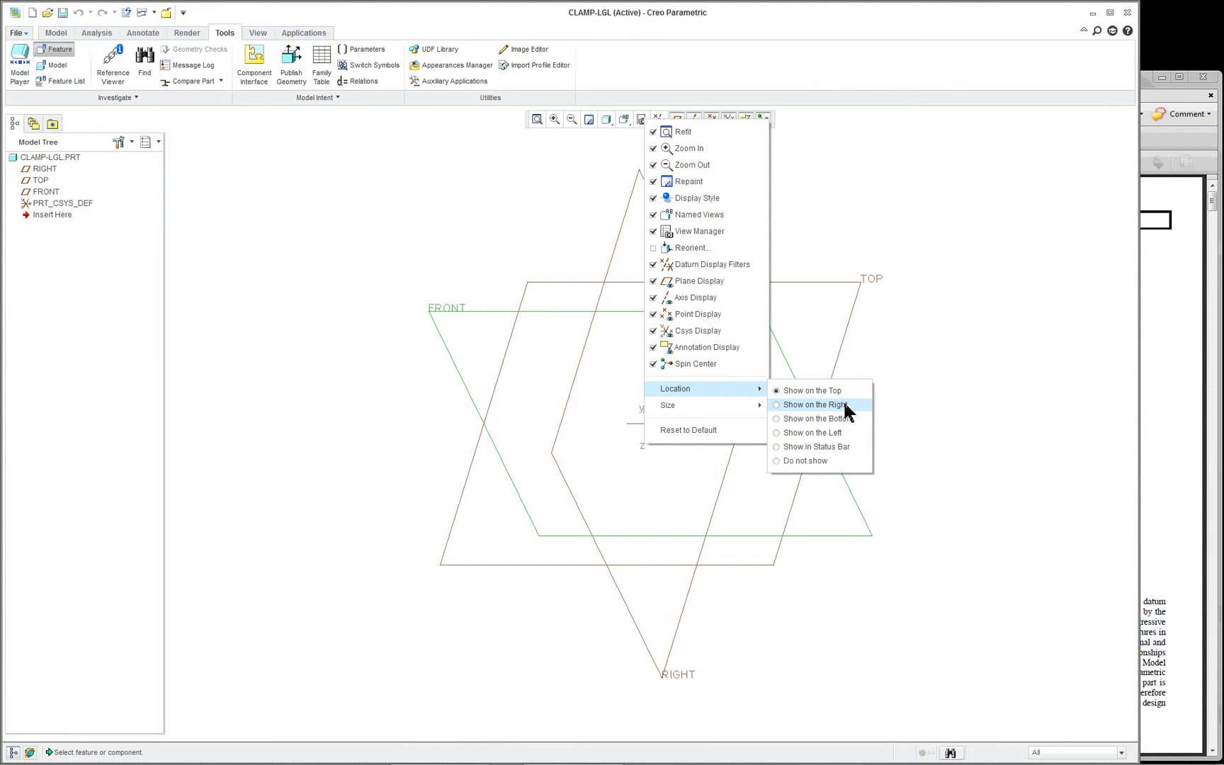
pyautogui.click(839, 418)
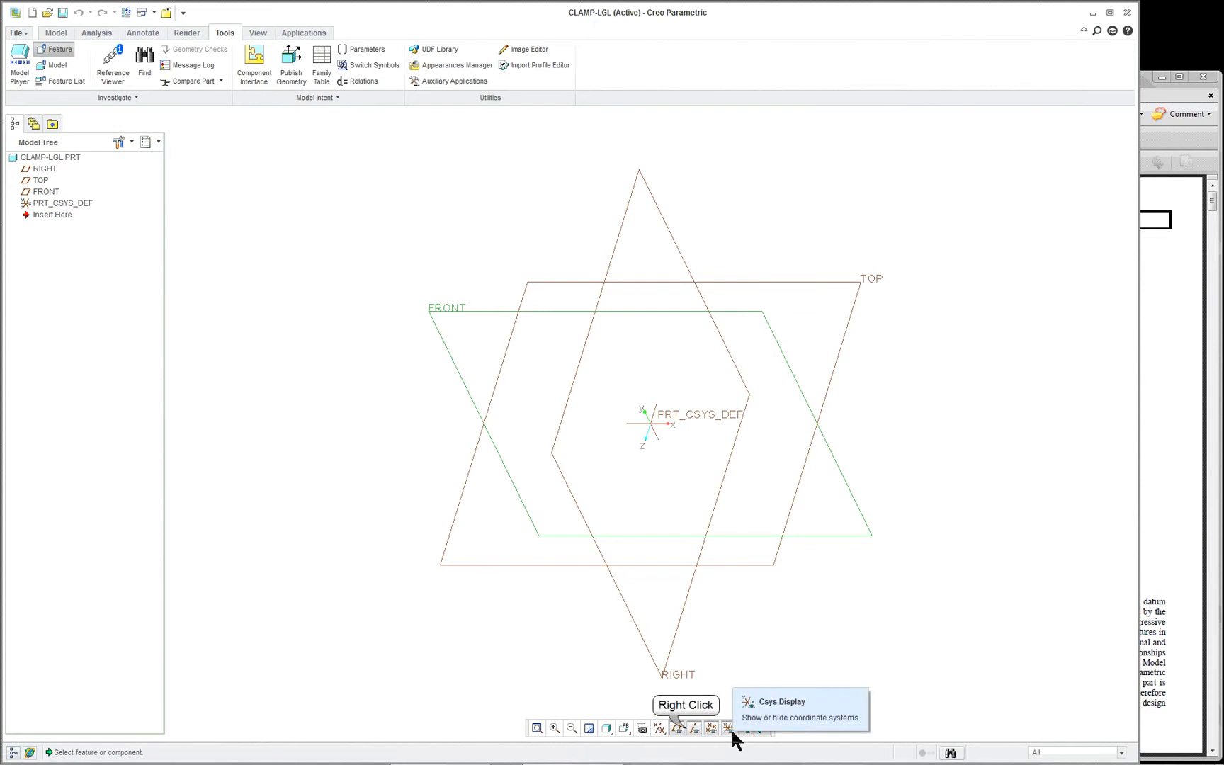
pyautogui.rightClick(689, 728)
pyautogui.moveTo(718, 673)
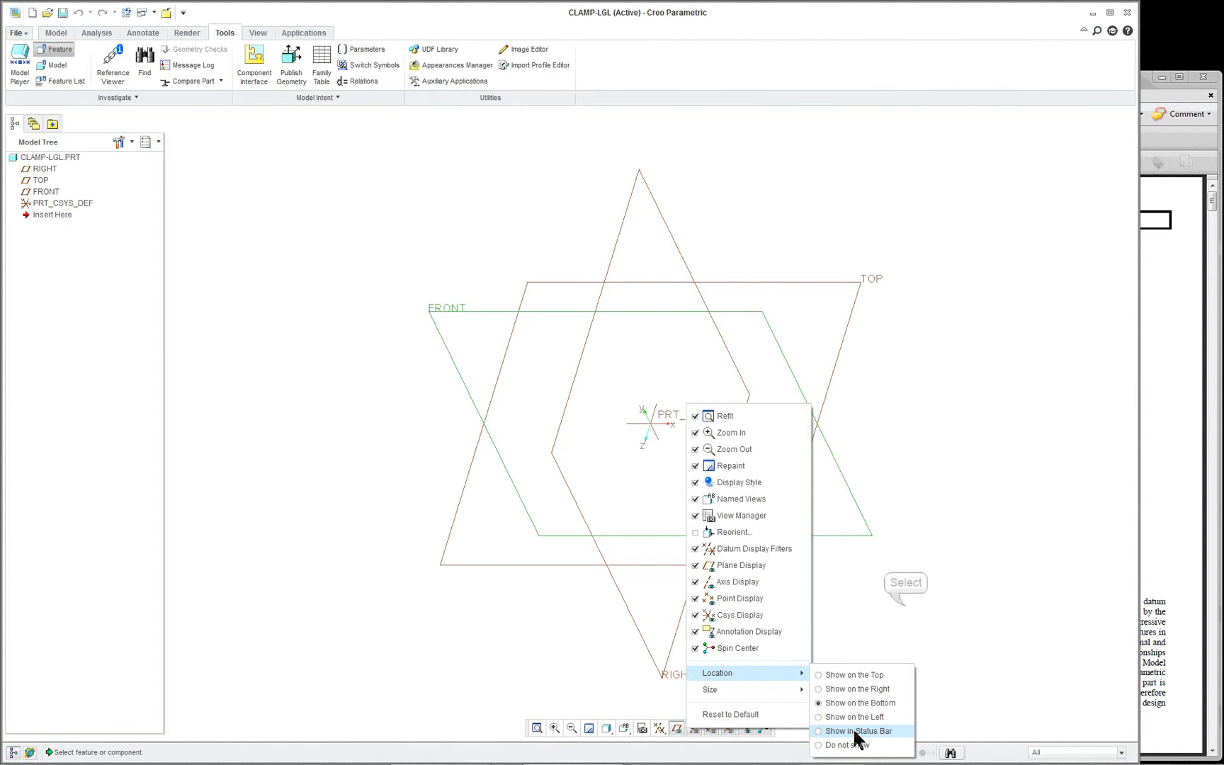
pyautogui.click(905, 603)
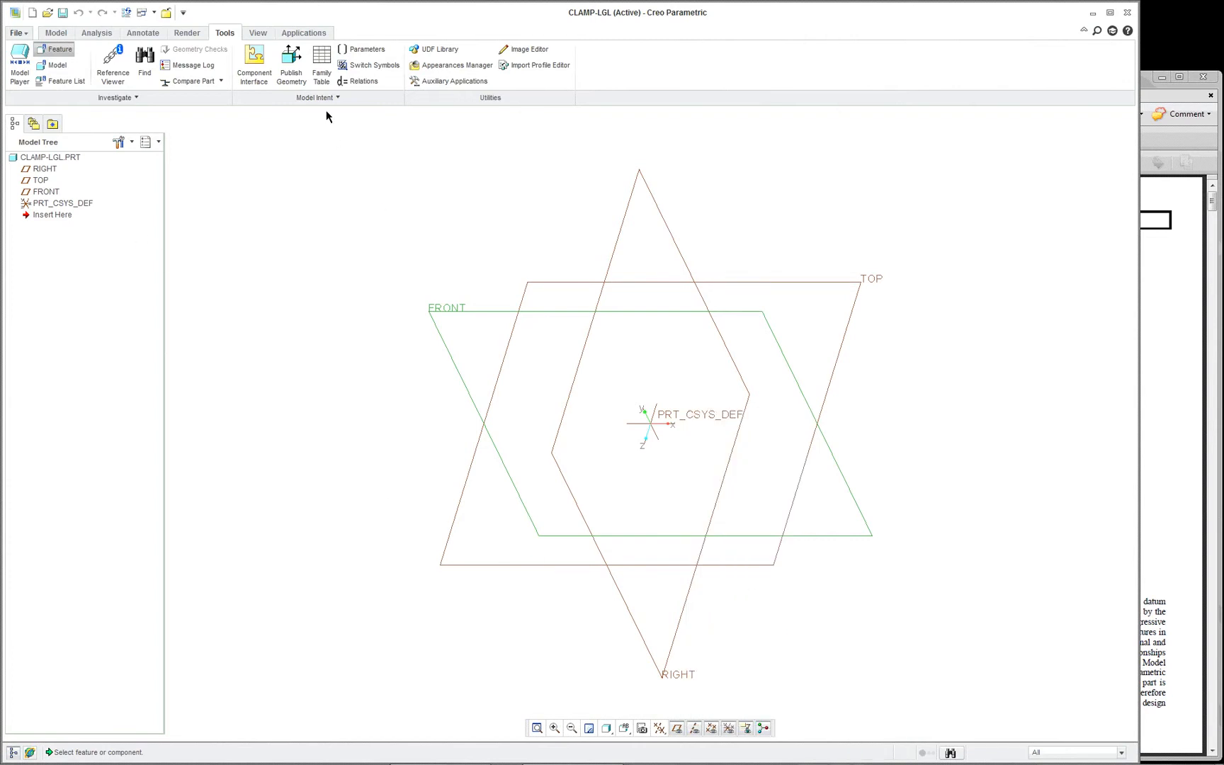
pyautogui.click(589, 727)
# Turn on saving the display with the model in the environment options
pyautogui.click(15, 34)
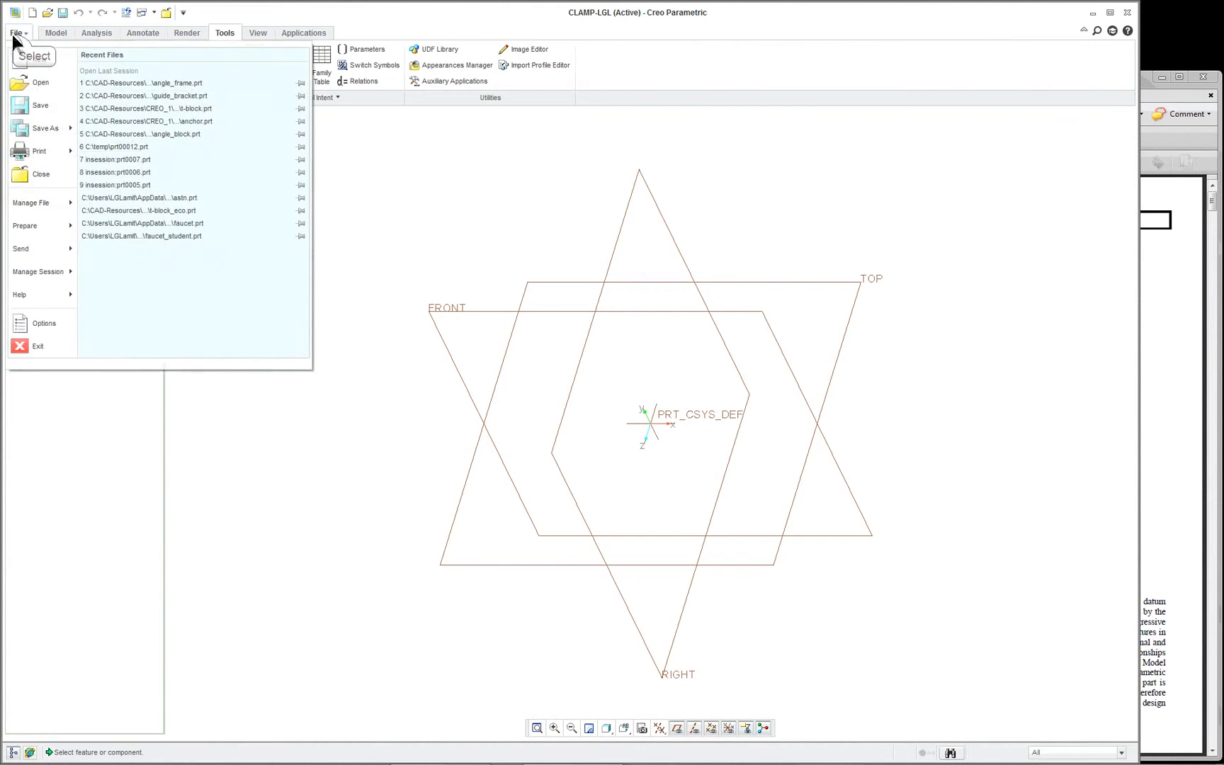
pyautogui.click(40, 320)
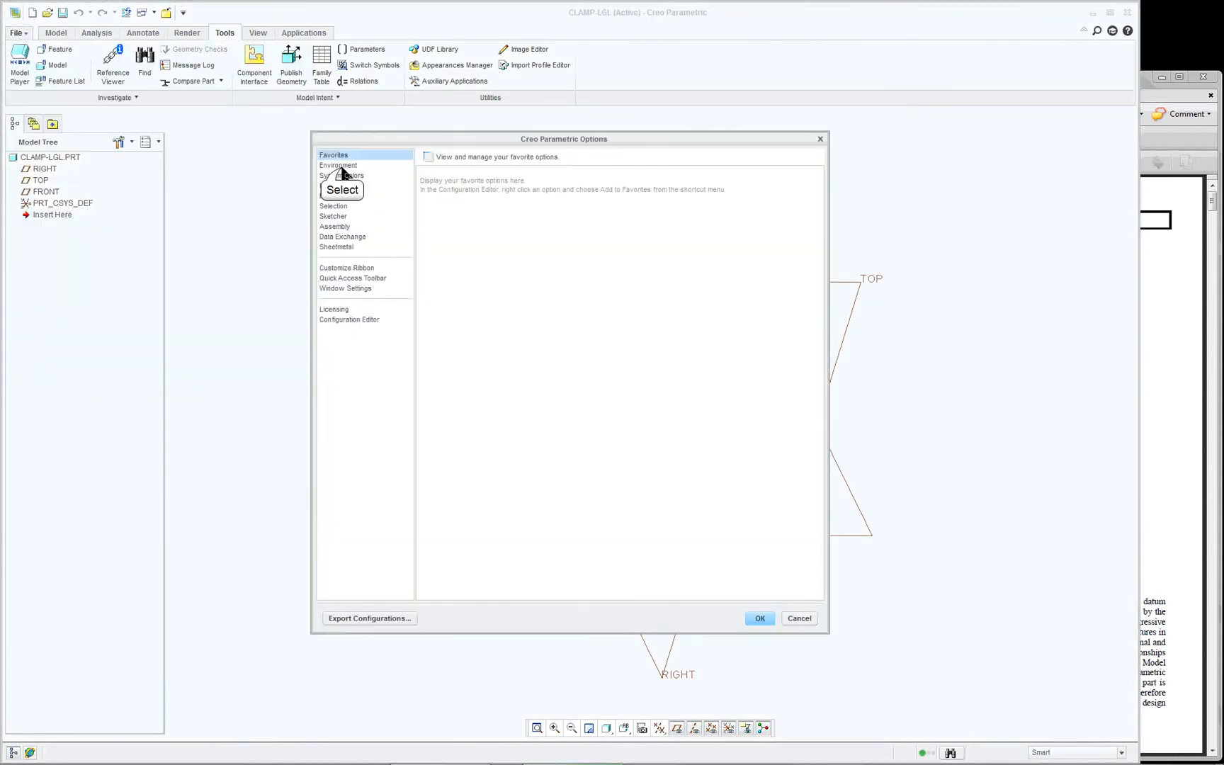
pyautogui.click(340, 166)
pyautogui.click(428, 219)
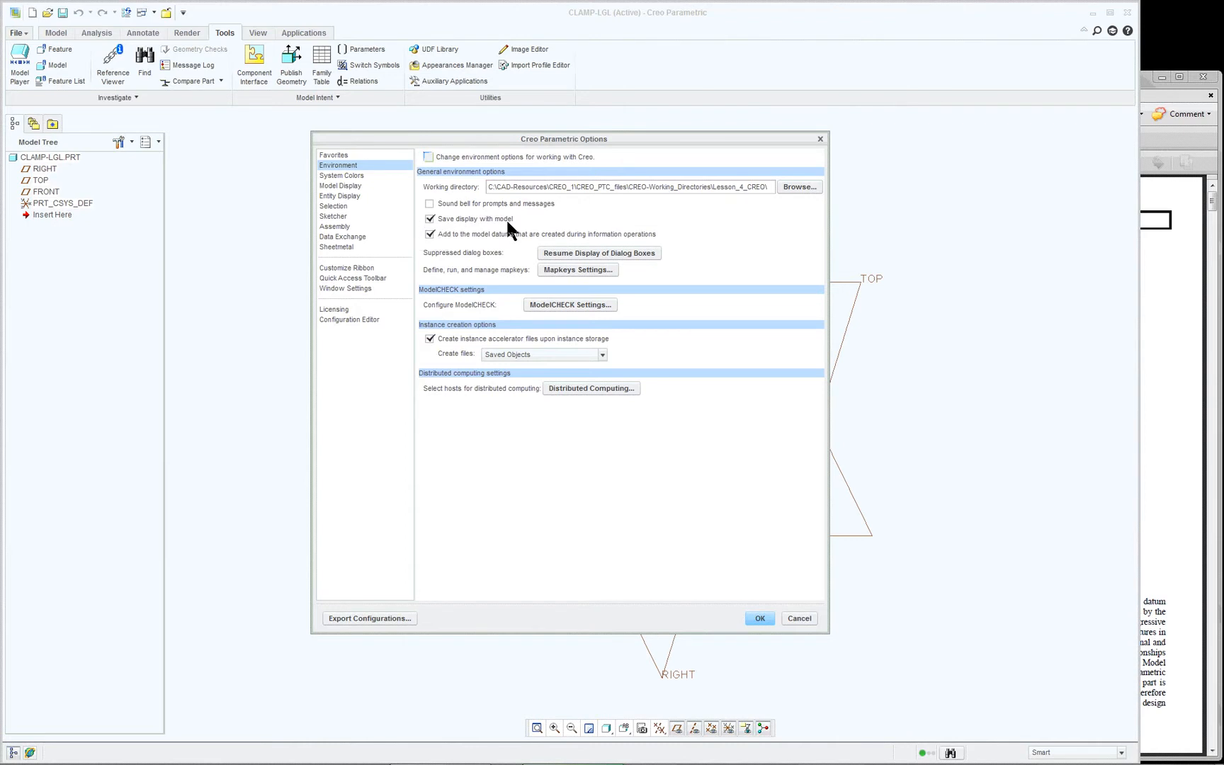
# Examine the Graphics and Datum colours in the system colour options
pyautogui.click(351, 181)
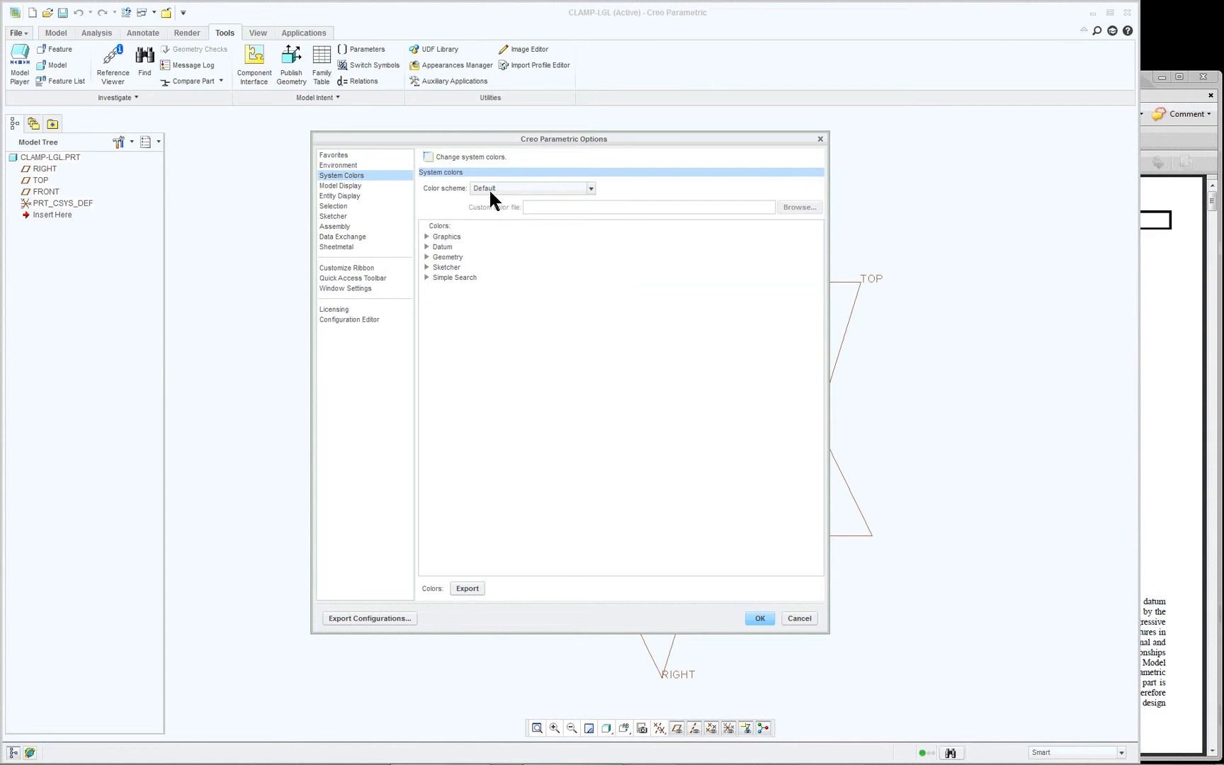
pyautogui.click(429, 234)
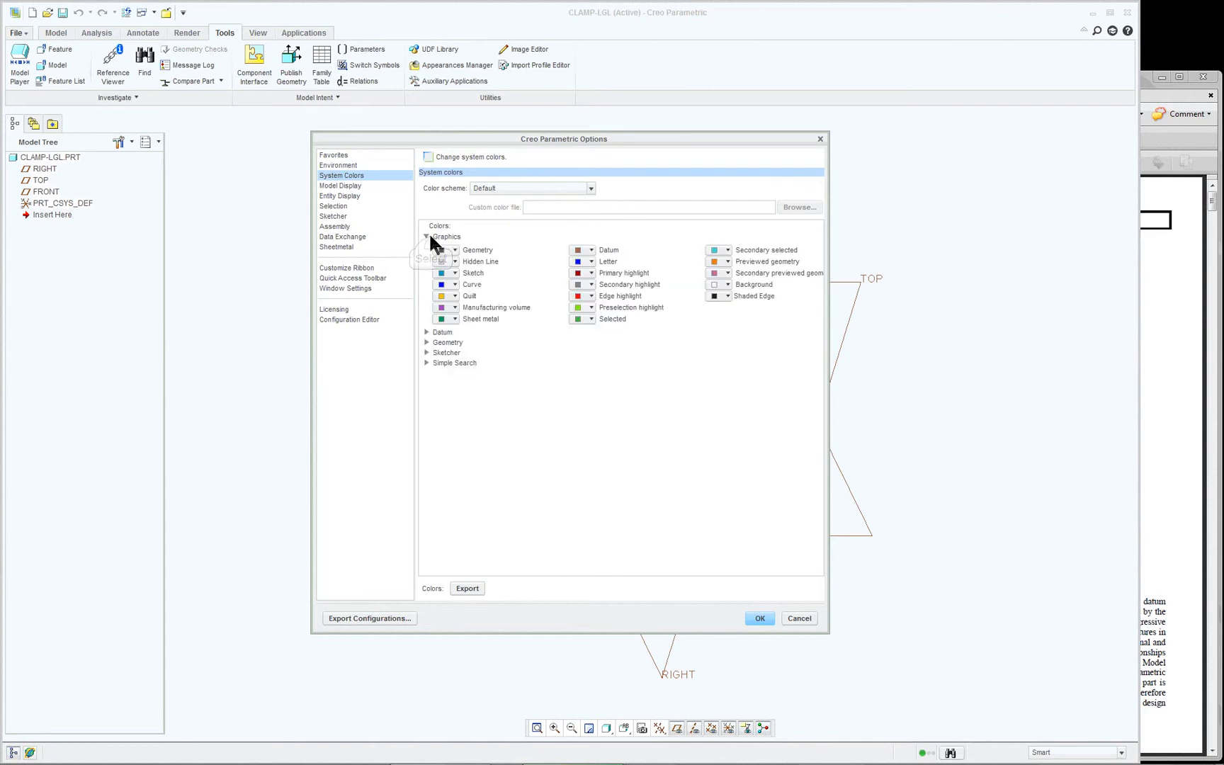
pyautogui.click(429, 333)
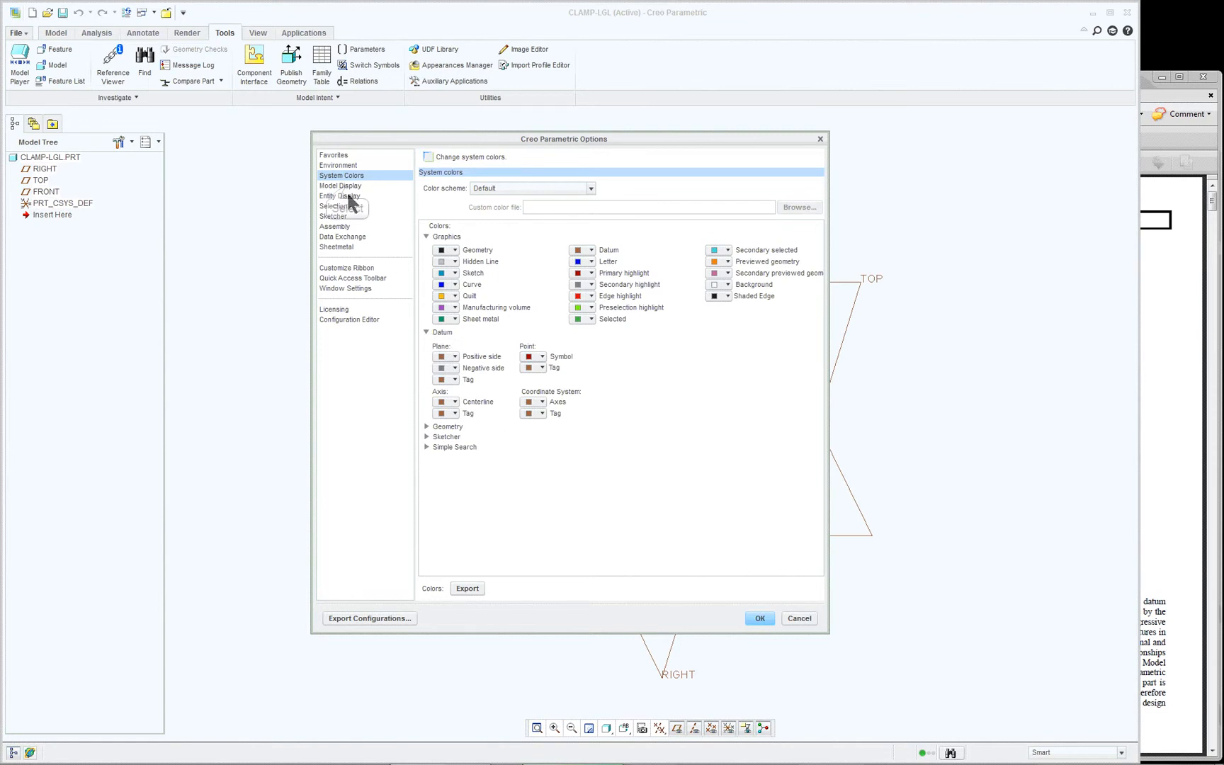
# In the model display options, show silhouette edges, set shade quality to 50 and shade very small surfaces
pyautogui.click(346, 186)
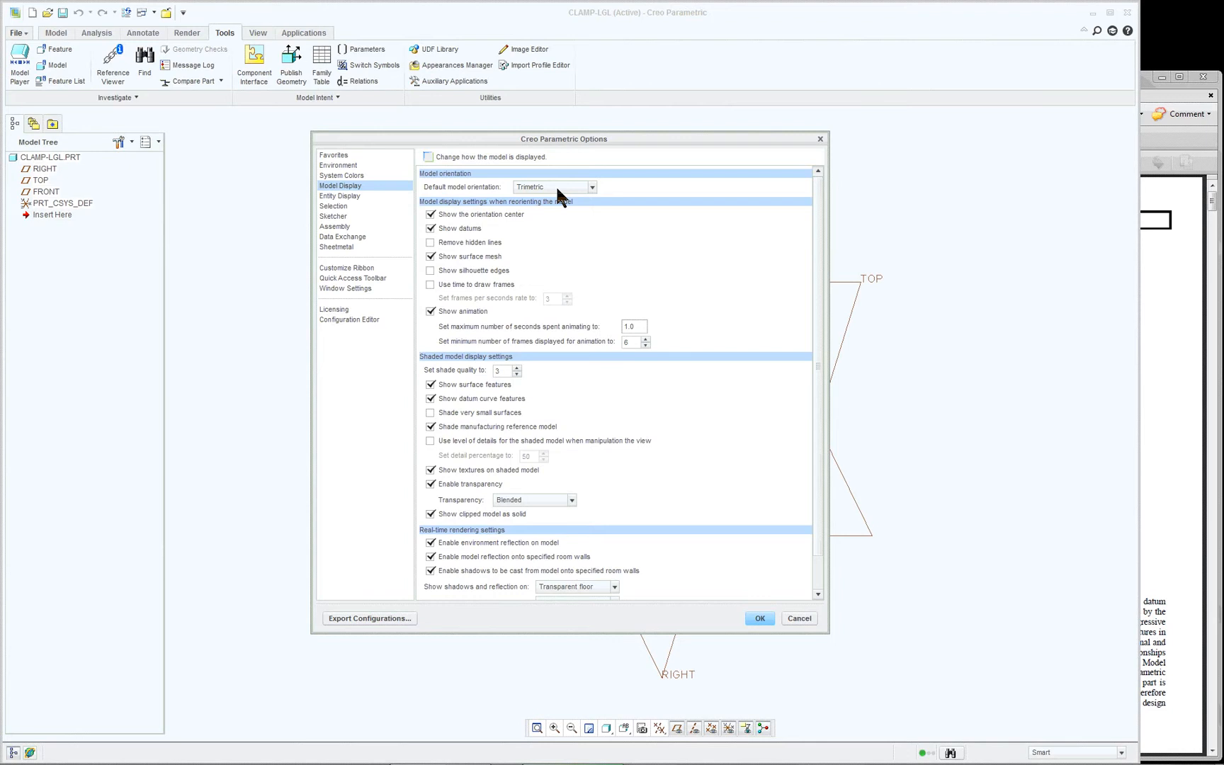
pyautogui.click(430, 271)
pyautogui.click(517, 367)
pyautogui.click(517, 368)
pyautogui.click(517, 368)
pyautogui.click(517, 367)
pyautogui.click(517, 367)
pyautogui.click(517, 367)
pyautogui.click(434, 412)
pyautogui.scroll(-3, 630, 487)
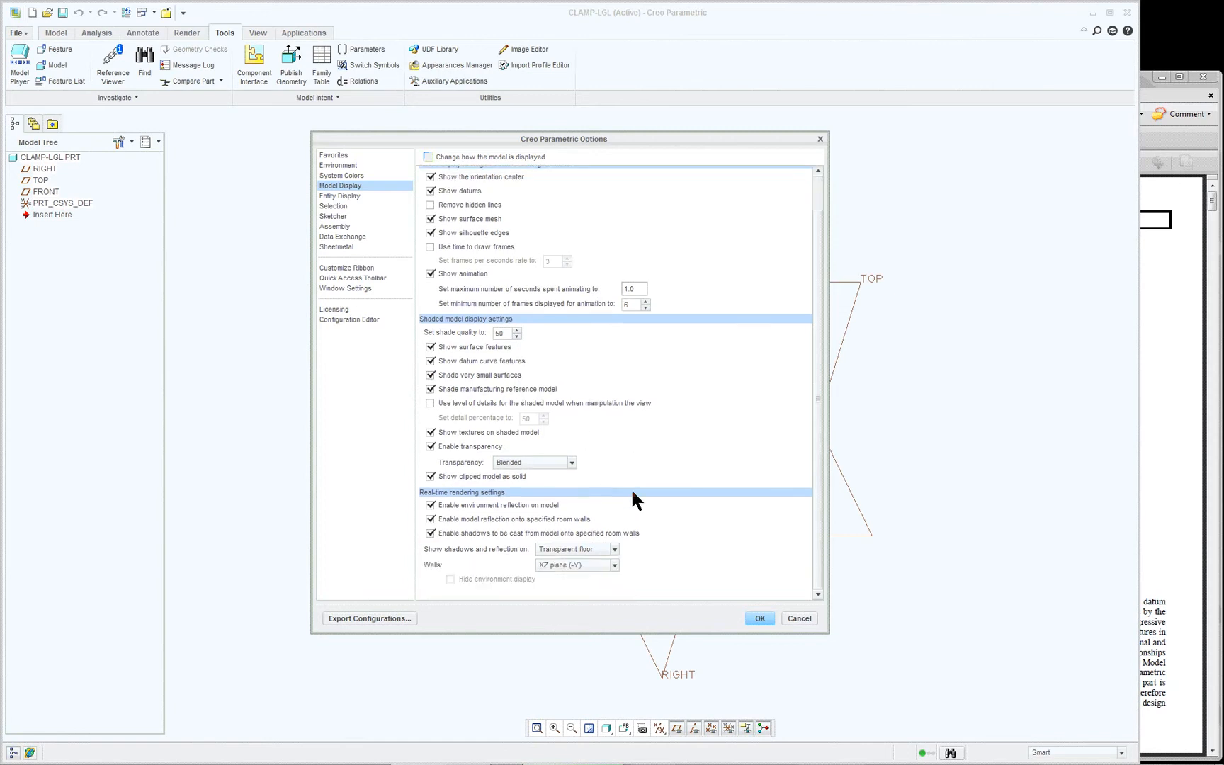
pyautogui.scroll(3, 630, 487)
# In the entity display options, set edge quality to Very High and the tangent edges style to Dimmed
pyautogui.click(340, 195)
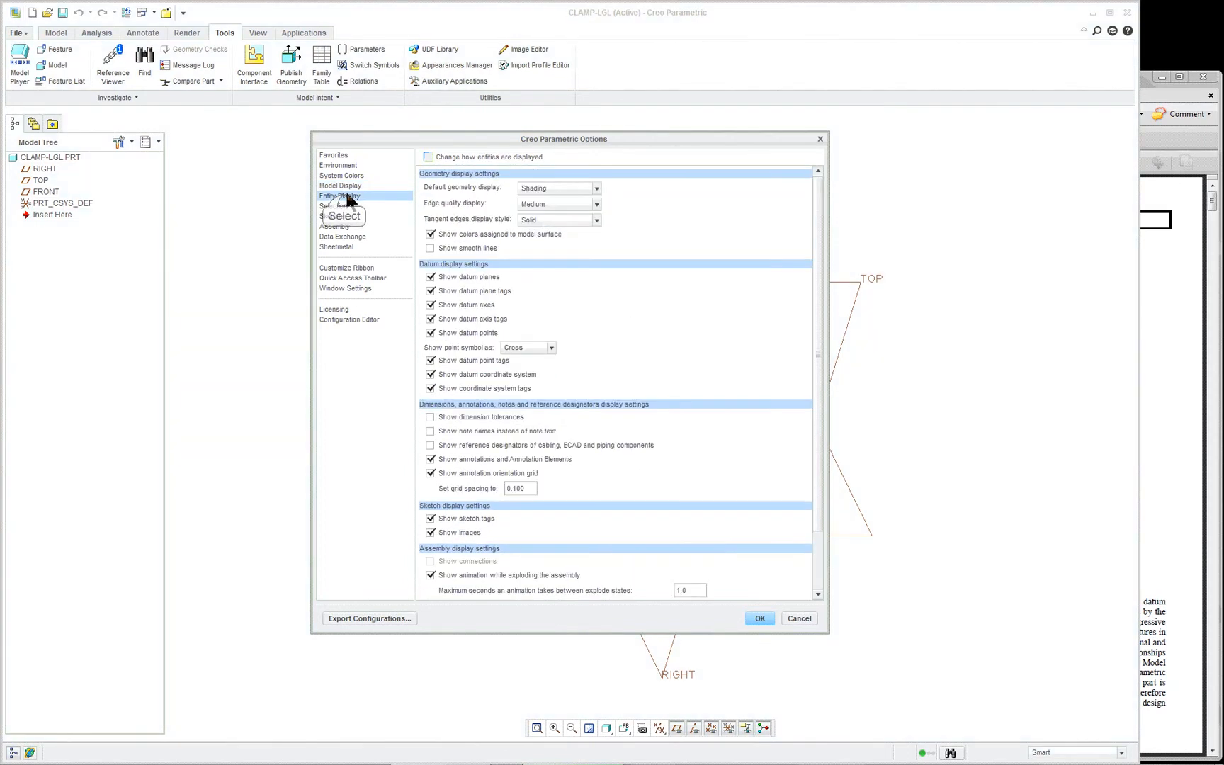
pyautogui.click(567, 204)
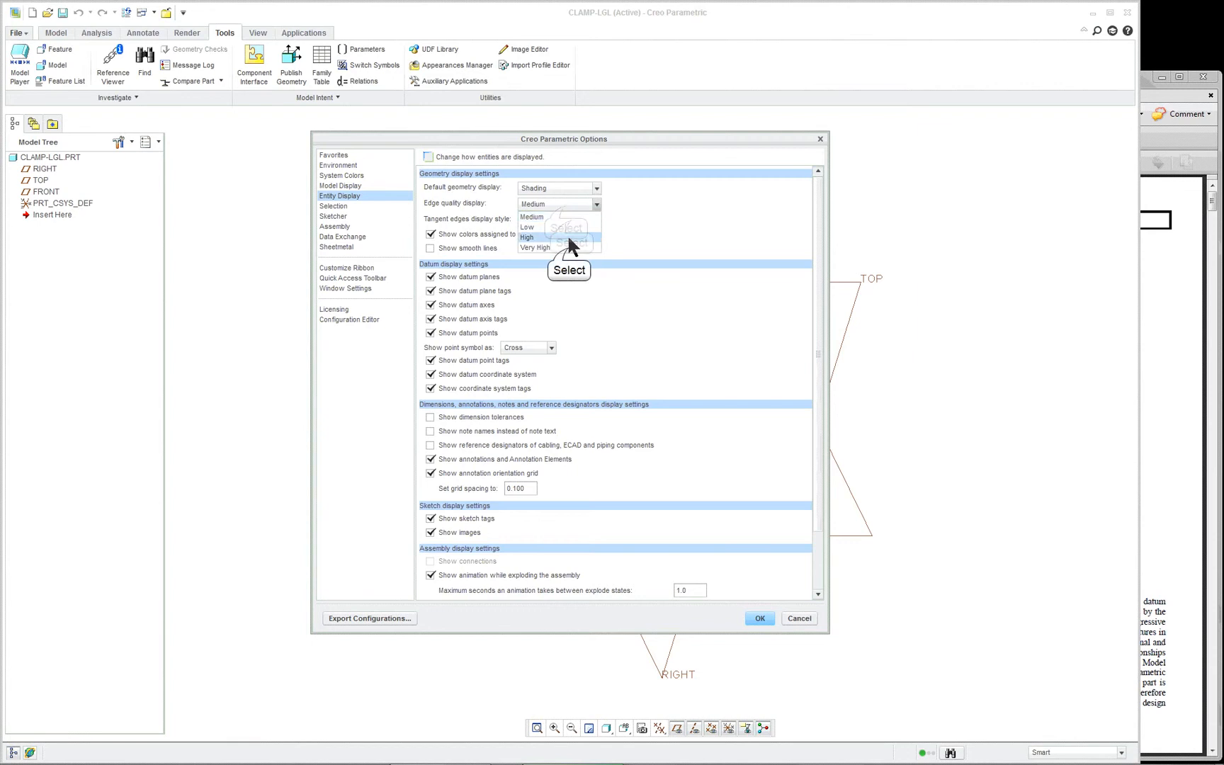
pyautogui.click(567, 243)
pyautogui.click(570, 220)
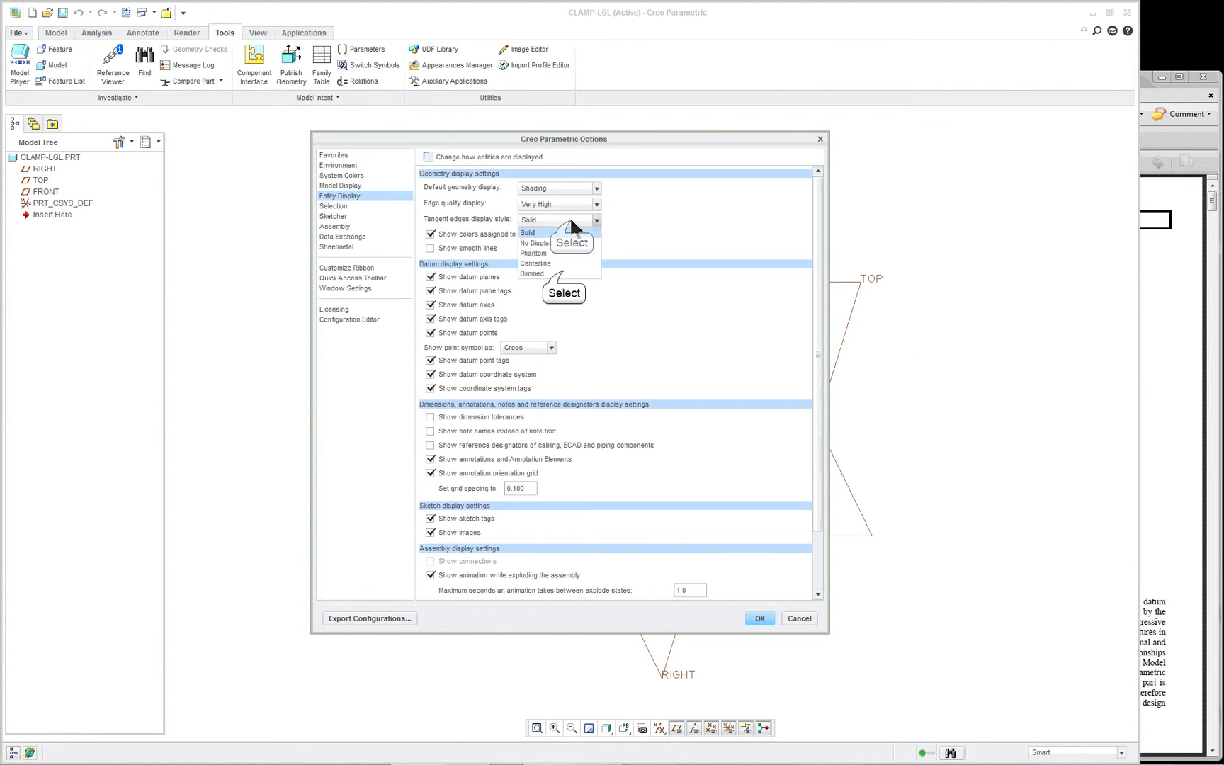
pyautogui.click(563, 270)
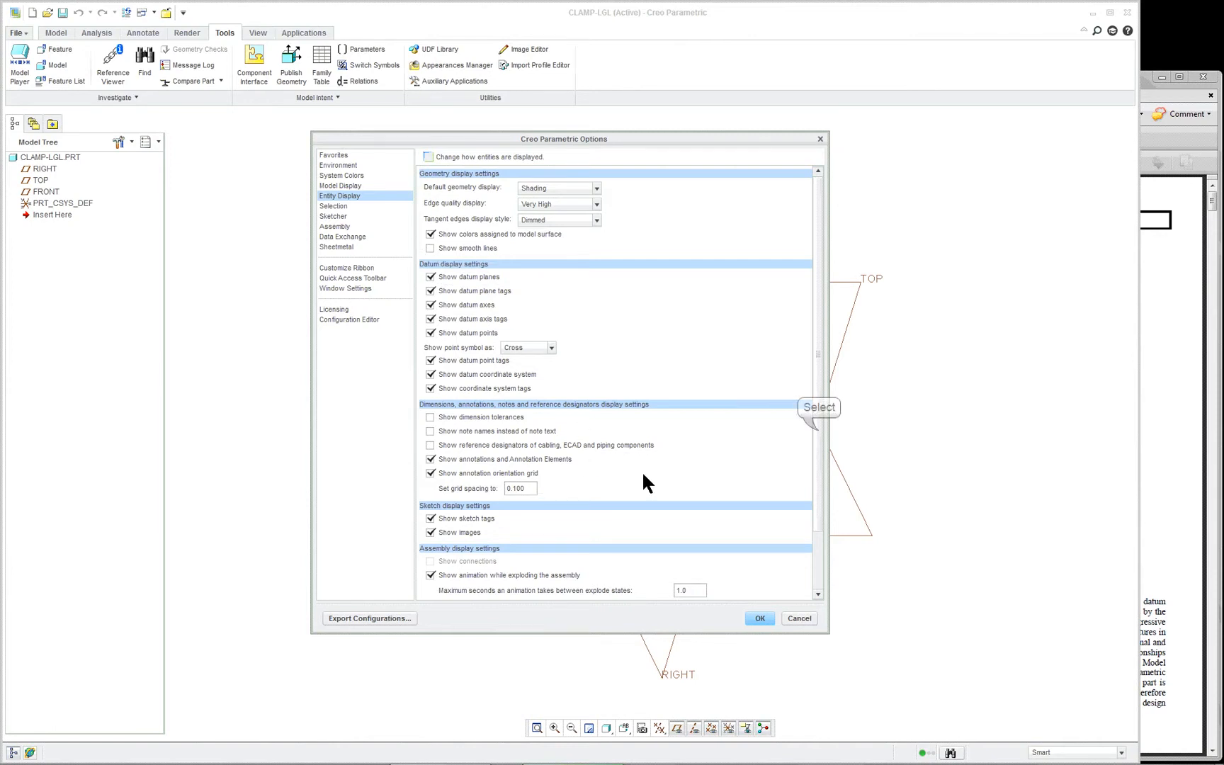
pyautogui.moveTo(817, 427); pyautogui.dragTo(584, 341)
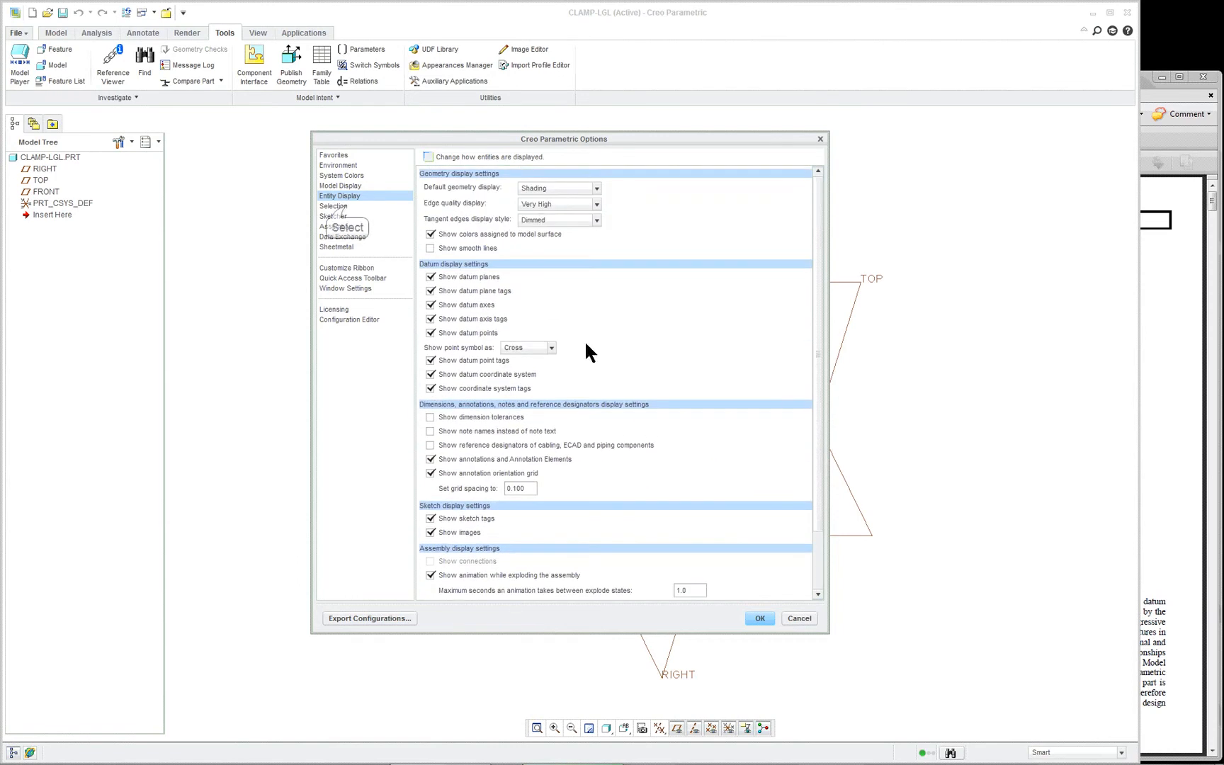
# In the Sketcher options, show the grid, snap to it and make the sketching plane parallel to the screen
pyautogui.click(346, 206)
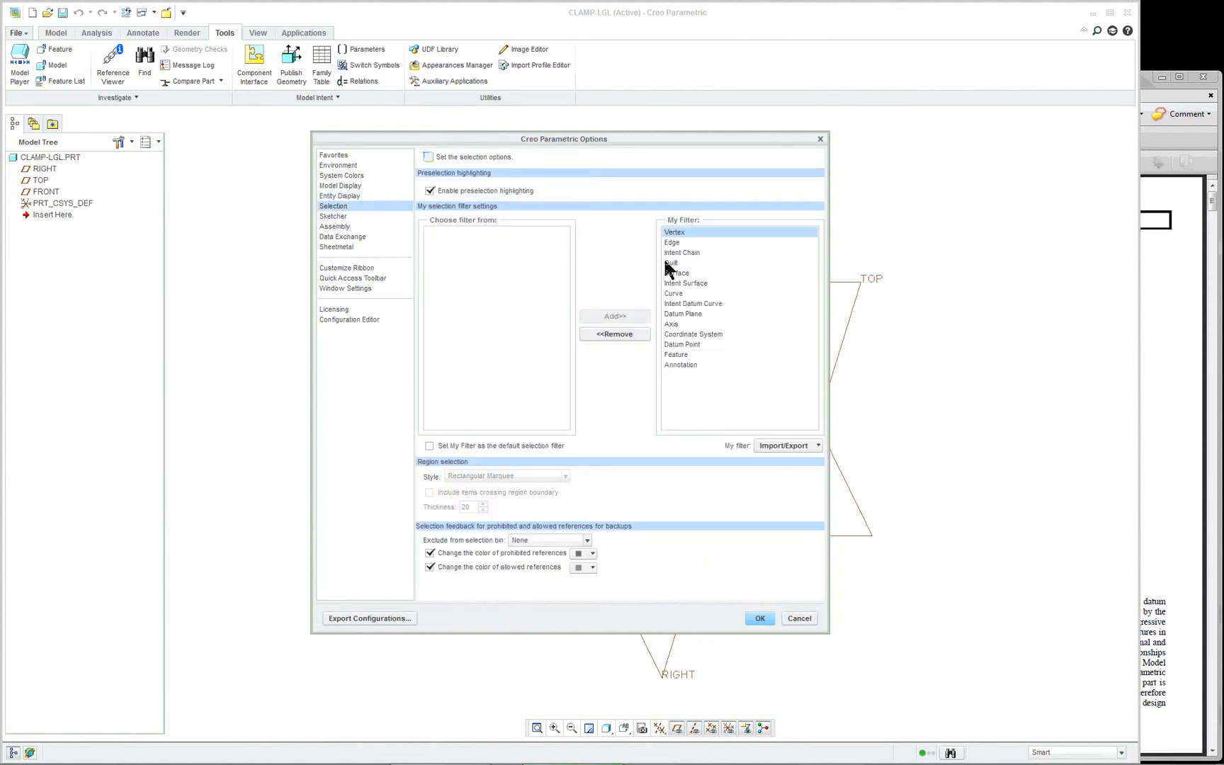
pyautogui.click(335, 218)
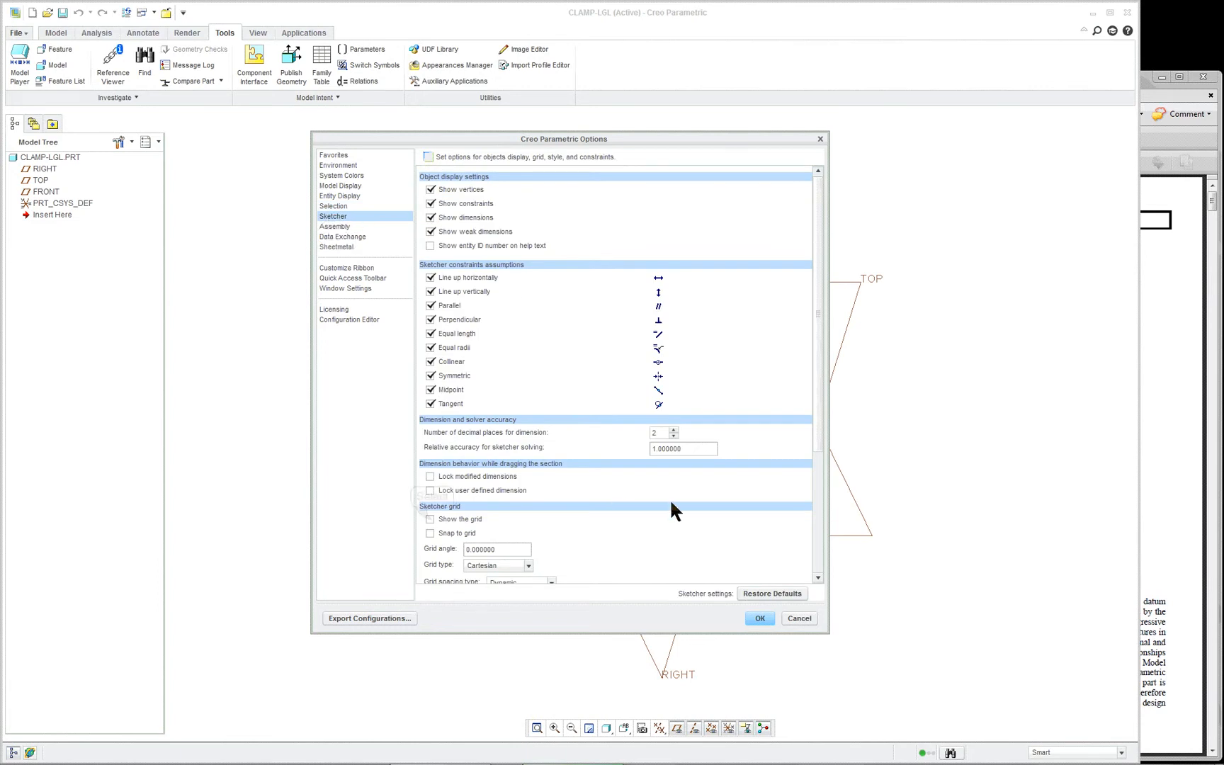
pyautogui.click(430, 519)
pyautogui.click(428, 533)
pyautogui.moveTo(816, 427); pyautogui.dragTo(813, 571)
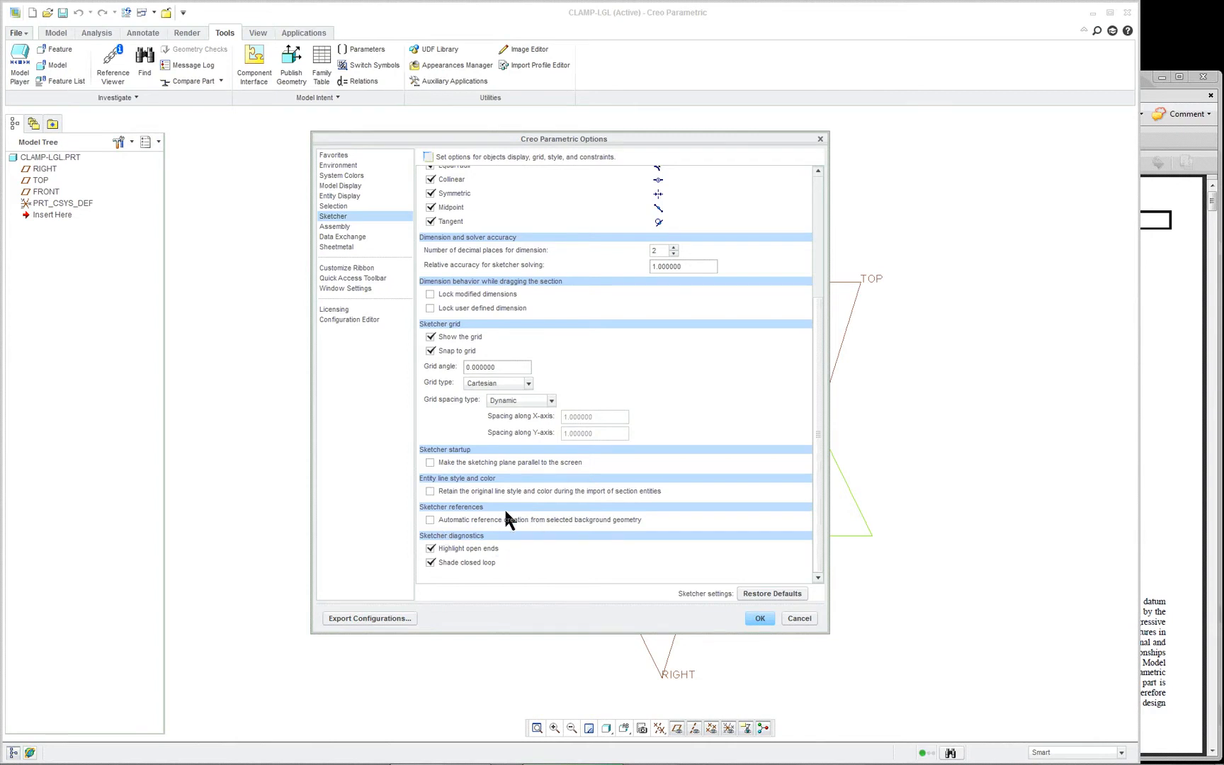
pyautogui.click(430, 462)
# Review the assembly, data exchange, sheetmetal and ribbon customization options
pyautogui.click(341, 227)
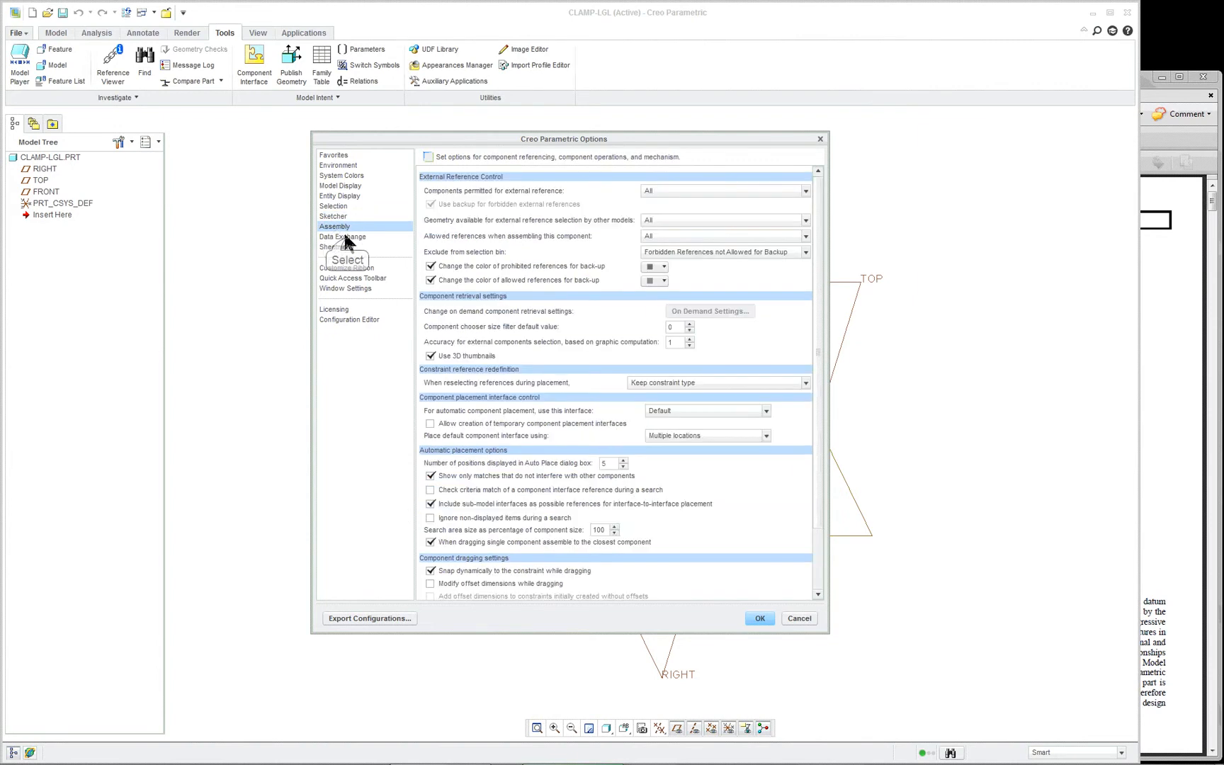
pyautogui.click(346, 237)
pyautogui.click(339, 247)
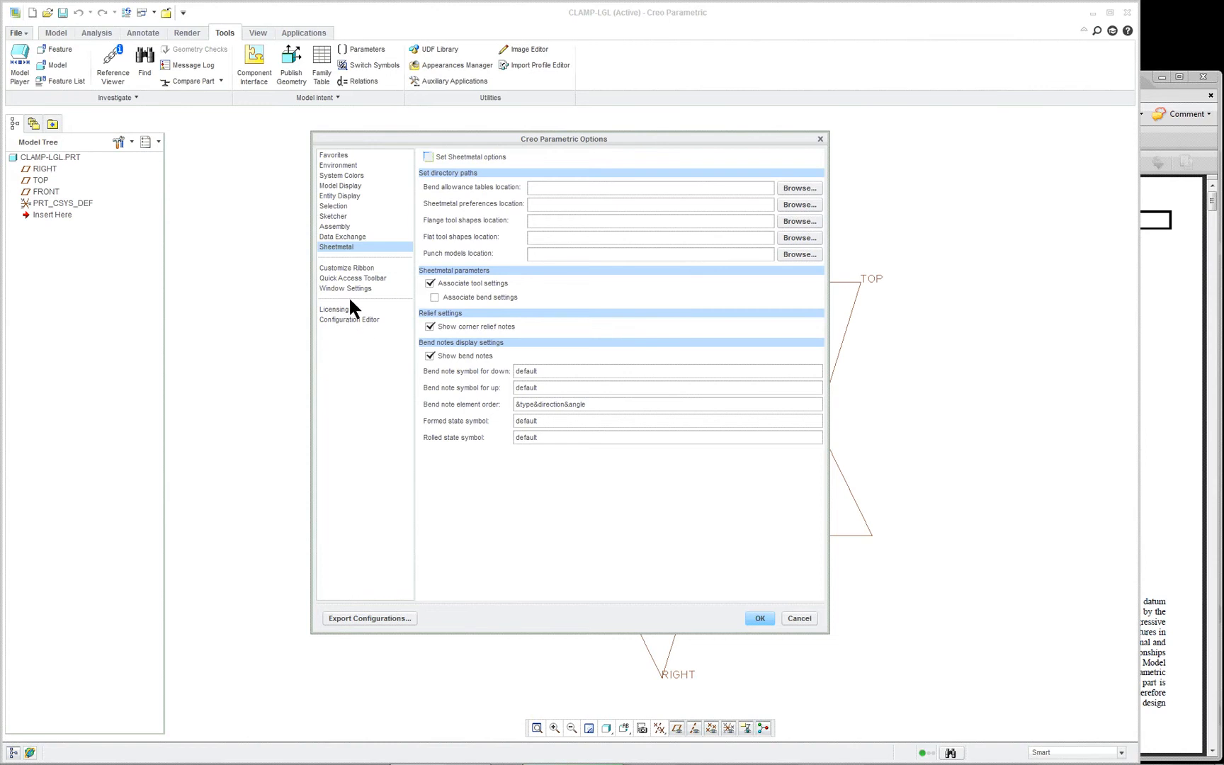
pyautogui.click(360, 268)
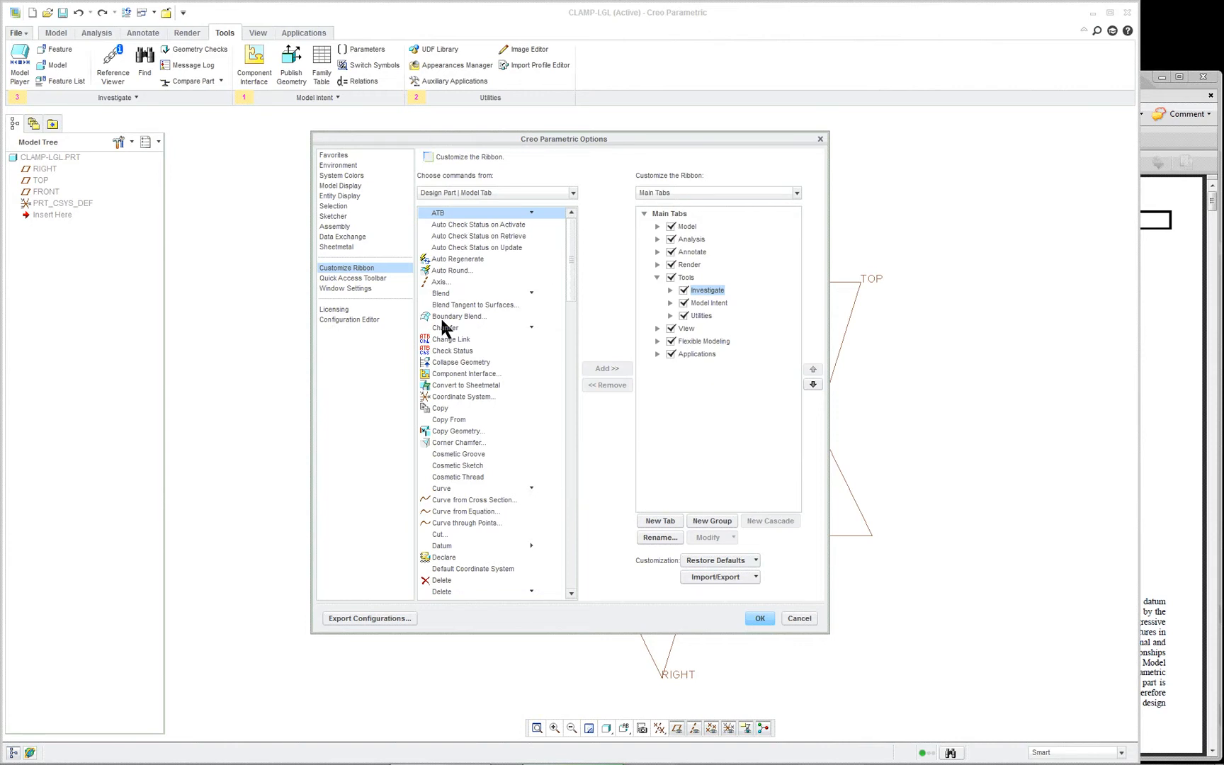
# Add the Delete Old Versions command from the All Commands list to the Quick Access Toolbar, directly after New
pyautogui.click(361, 280)
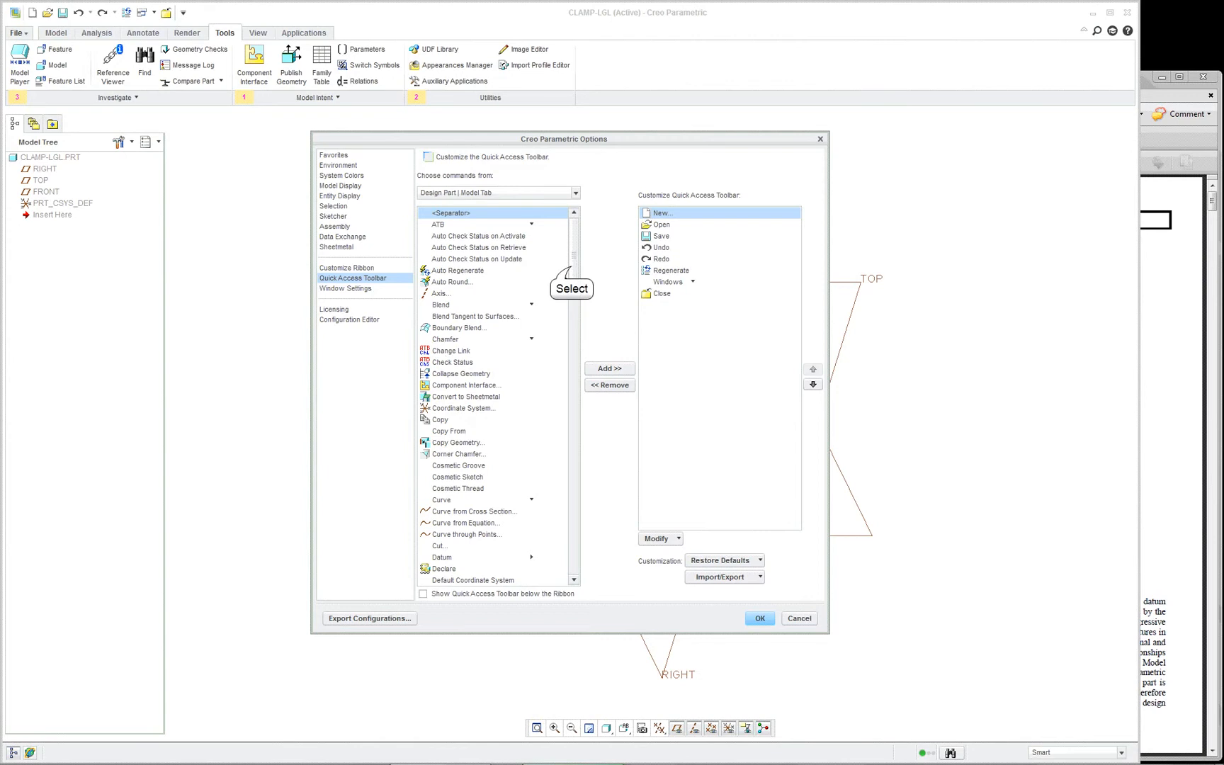
pyautogui.scroll(-2, 576, 287)
pyautogui.moveTo(575, 286); pyautogui.dragTo(573, 347)
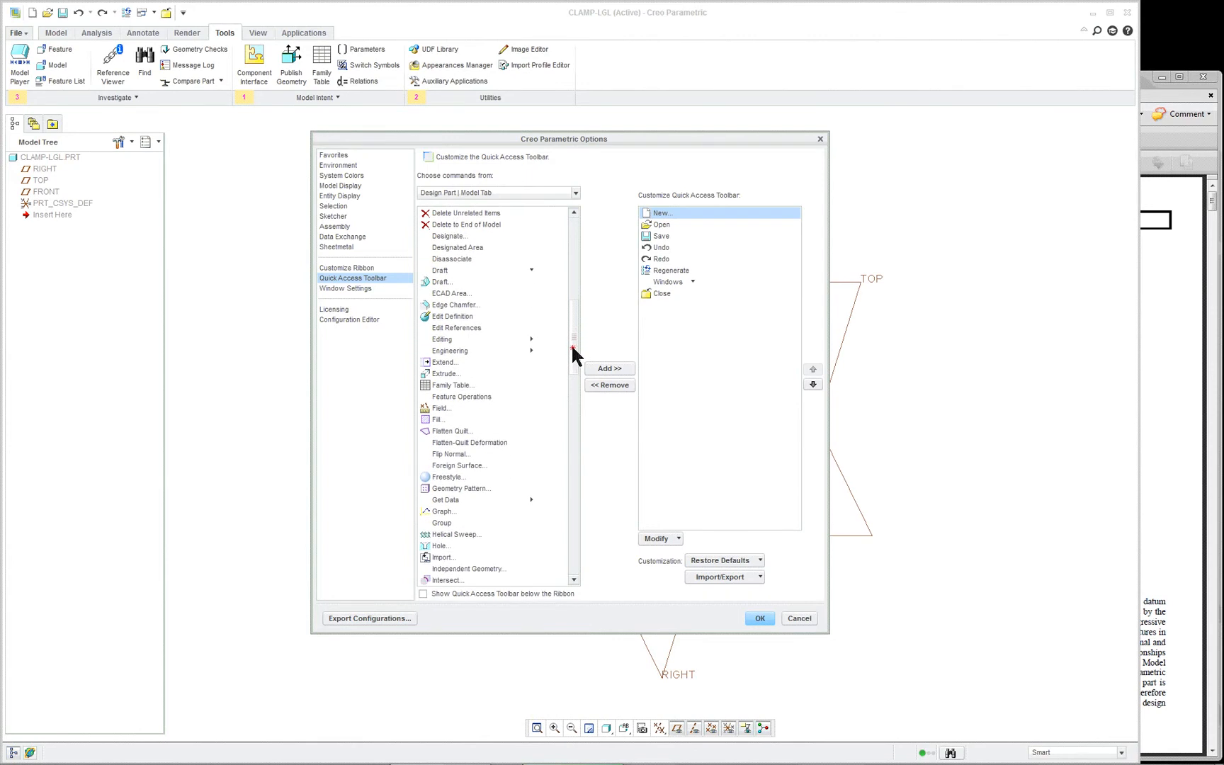
pyautogui.click(426, 194)
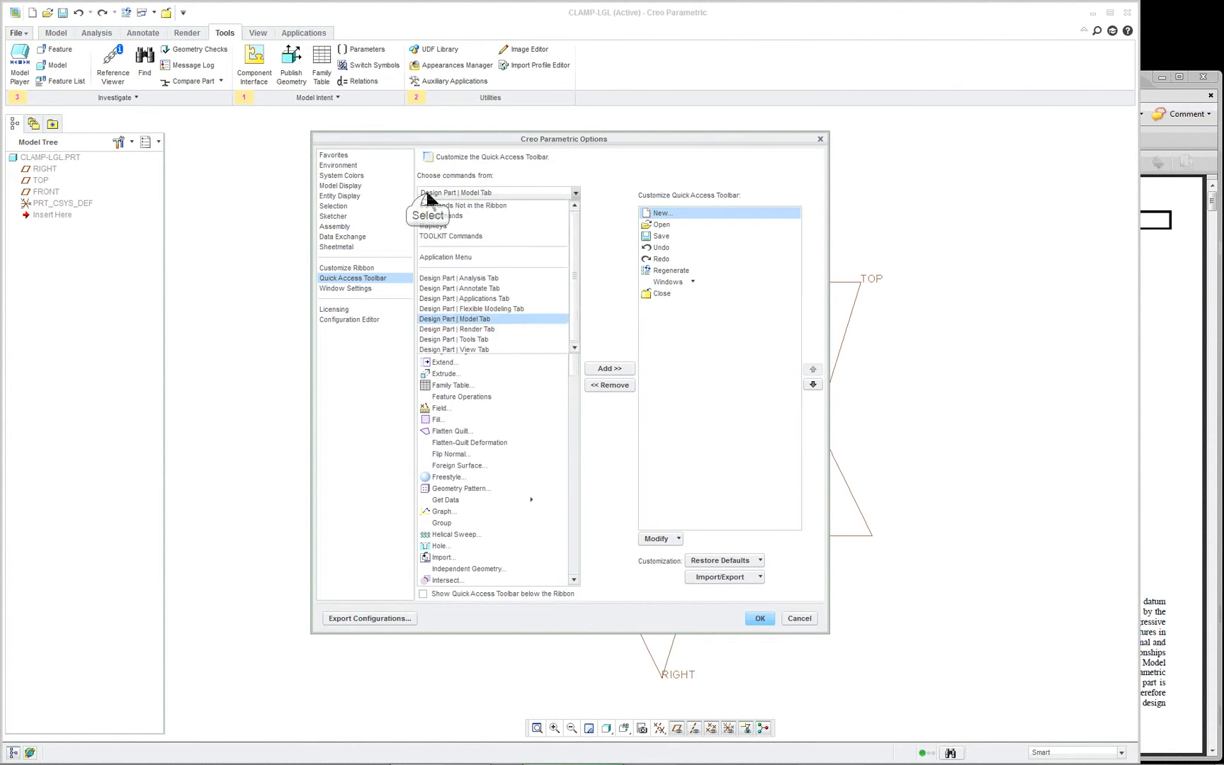
pyautogui.click(471, 214)
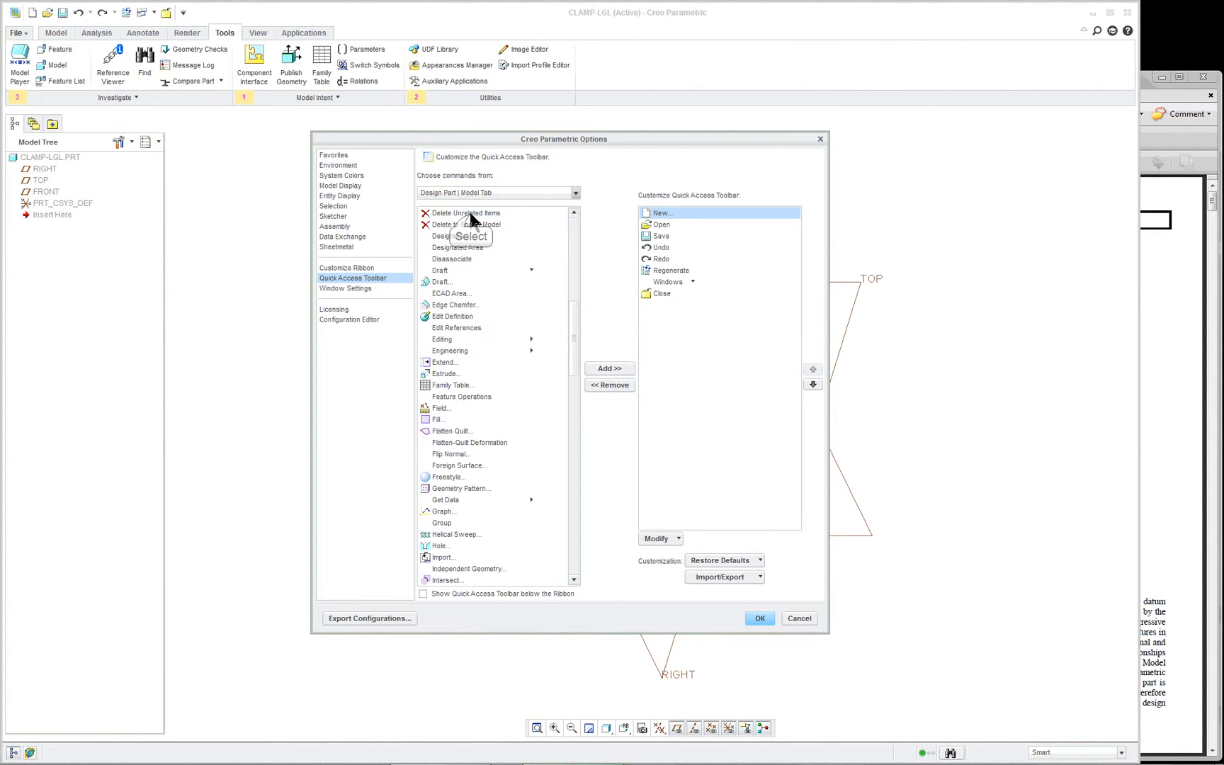
pyautogui.click(574, 256)
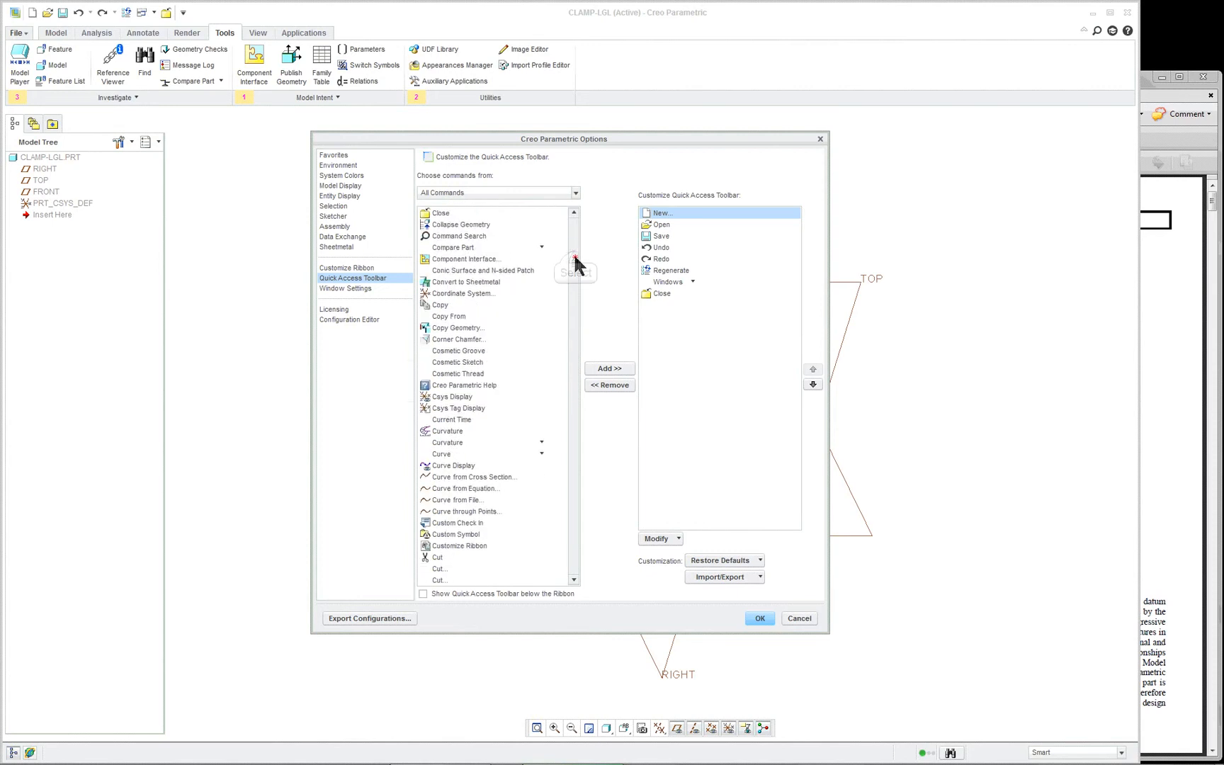
pyautogui.click(573, 256)
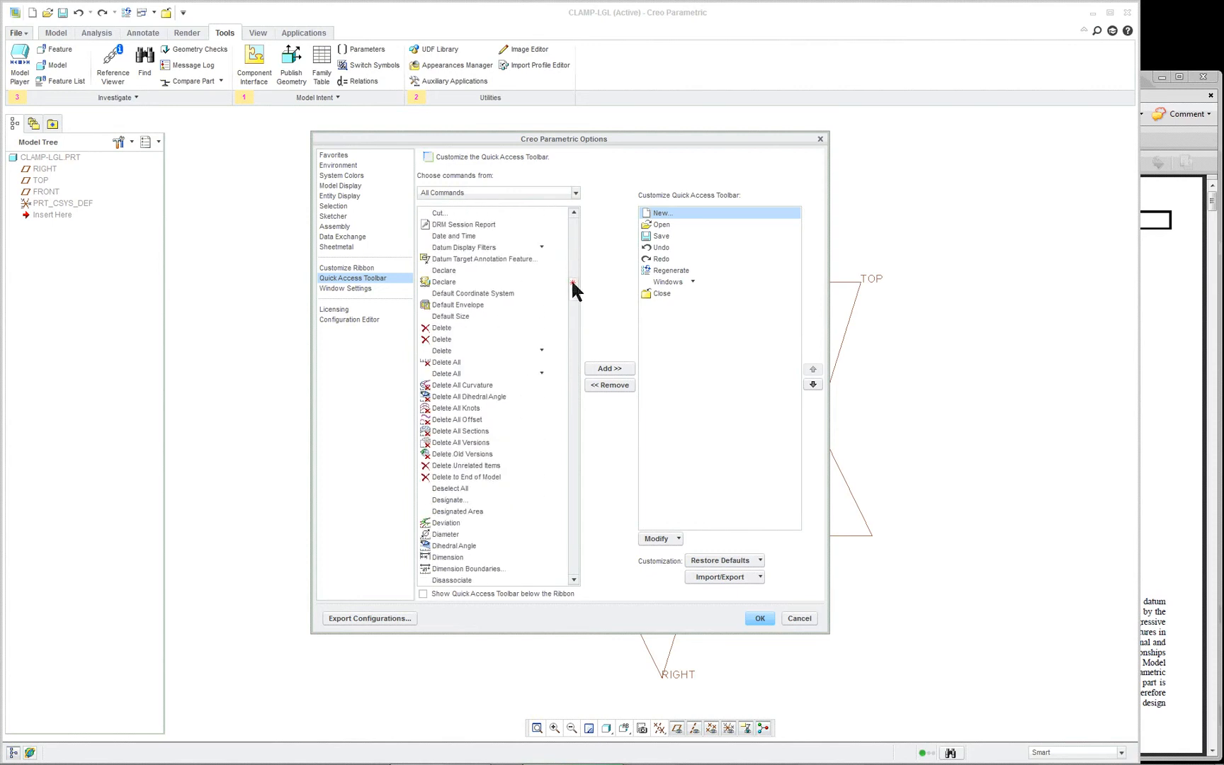
pyautogui.moveTo(572, 282); pyautogui.dragTo(569, 295)
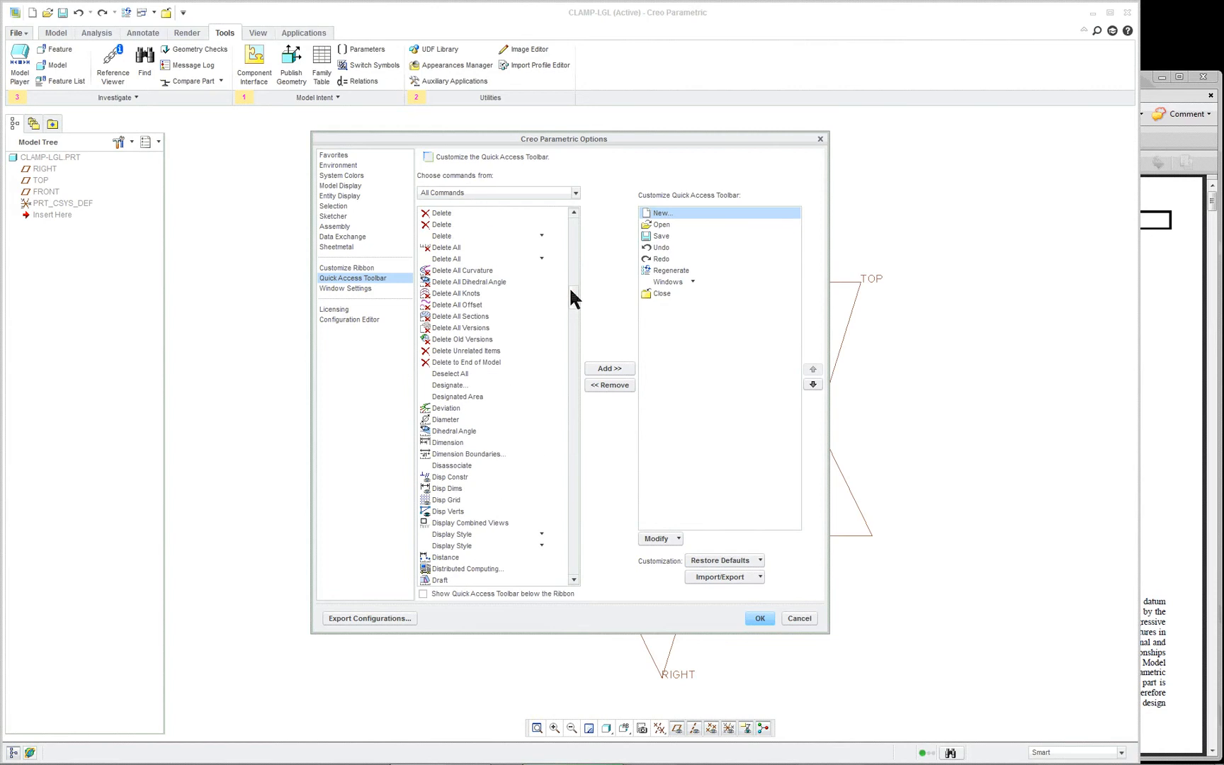
pyautogui.click(444, 328)
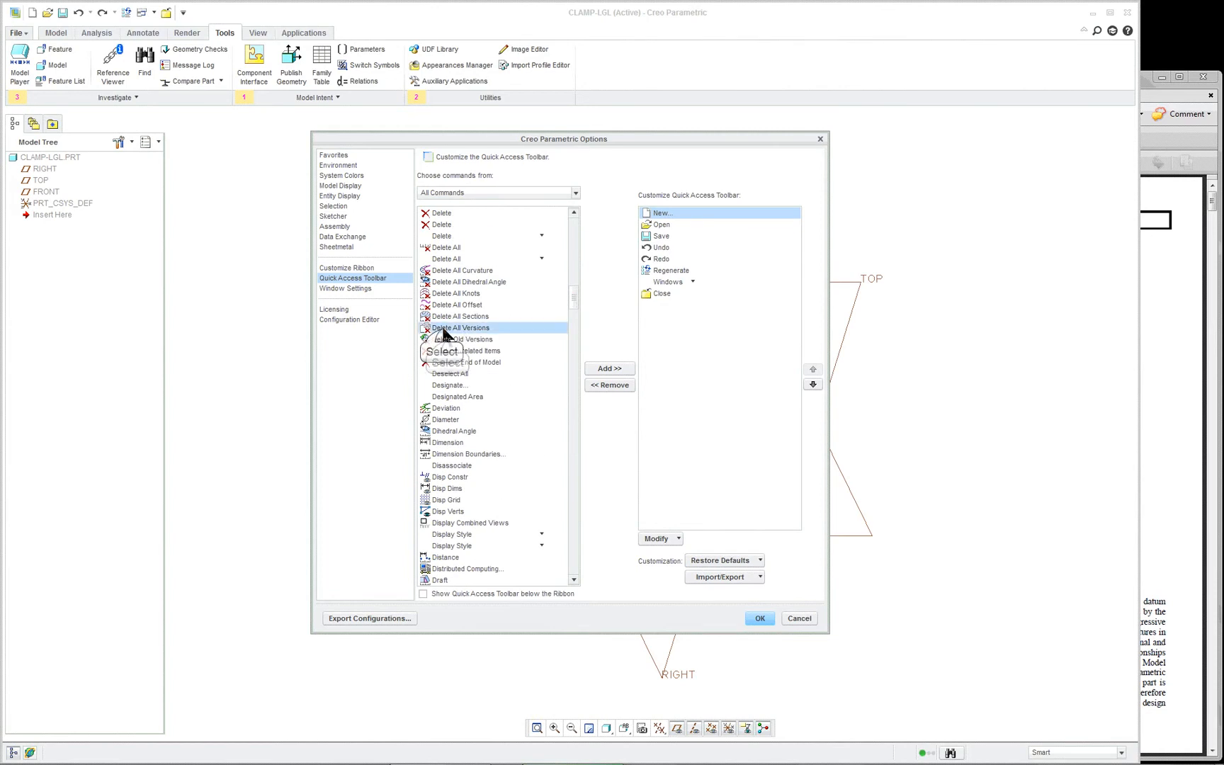
pyautogui.click(456, 341)
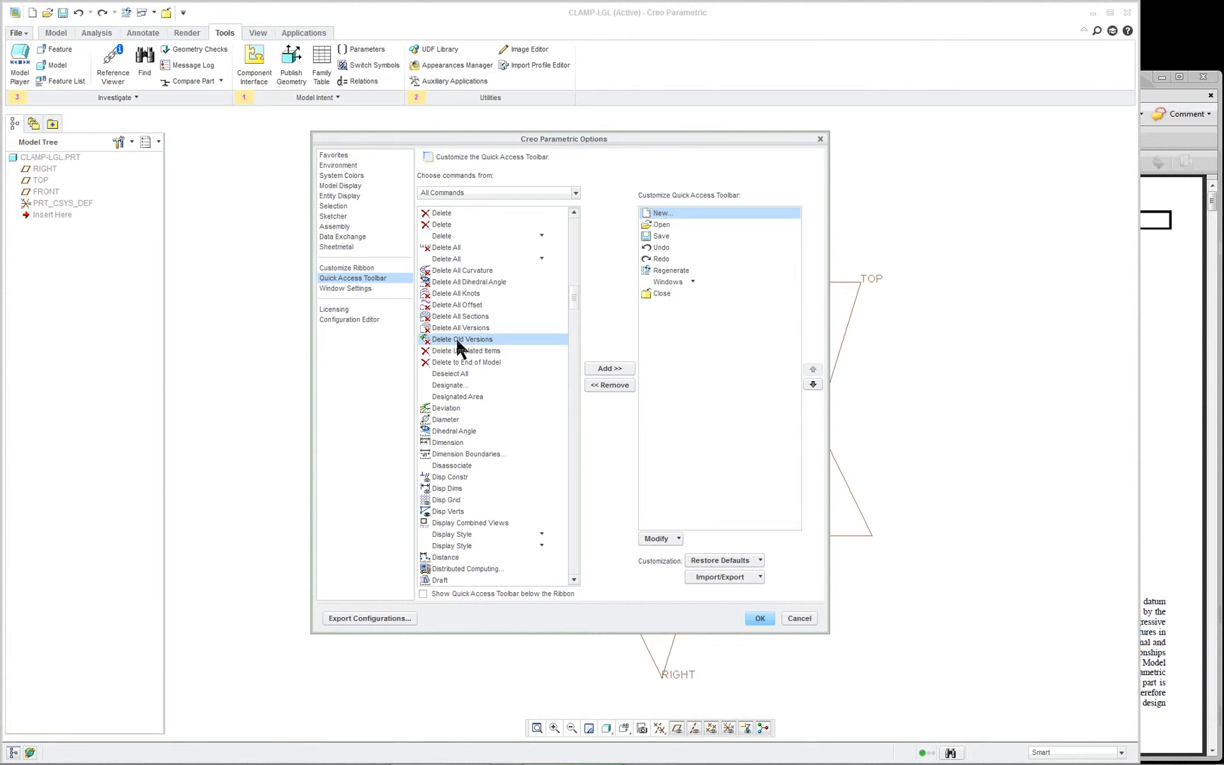
pyautogui.click(605, 369)
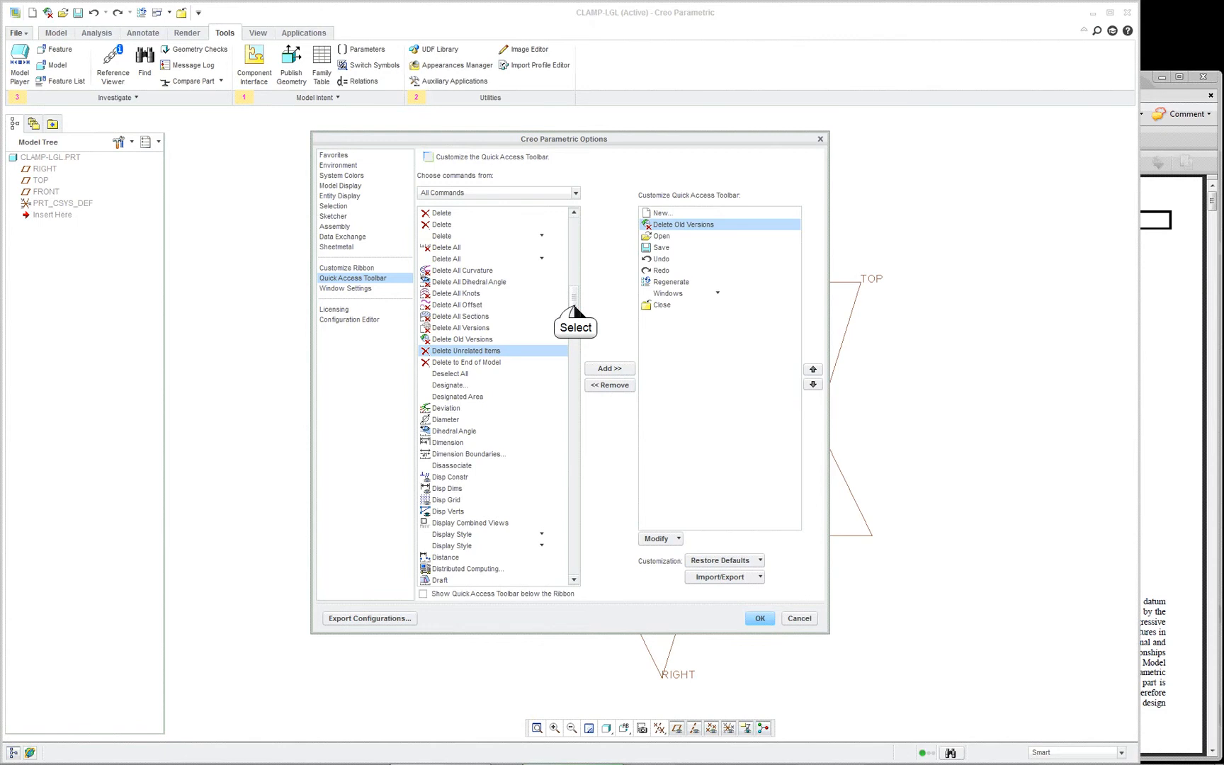
# Accept the customized options for the current session without saving the settings to a configuration file
pyautogui.moveTo(574, 307); pyautogui.dragTo(565, 420)
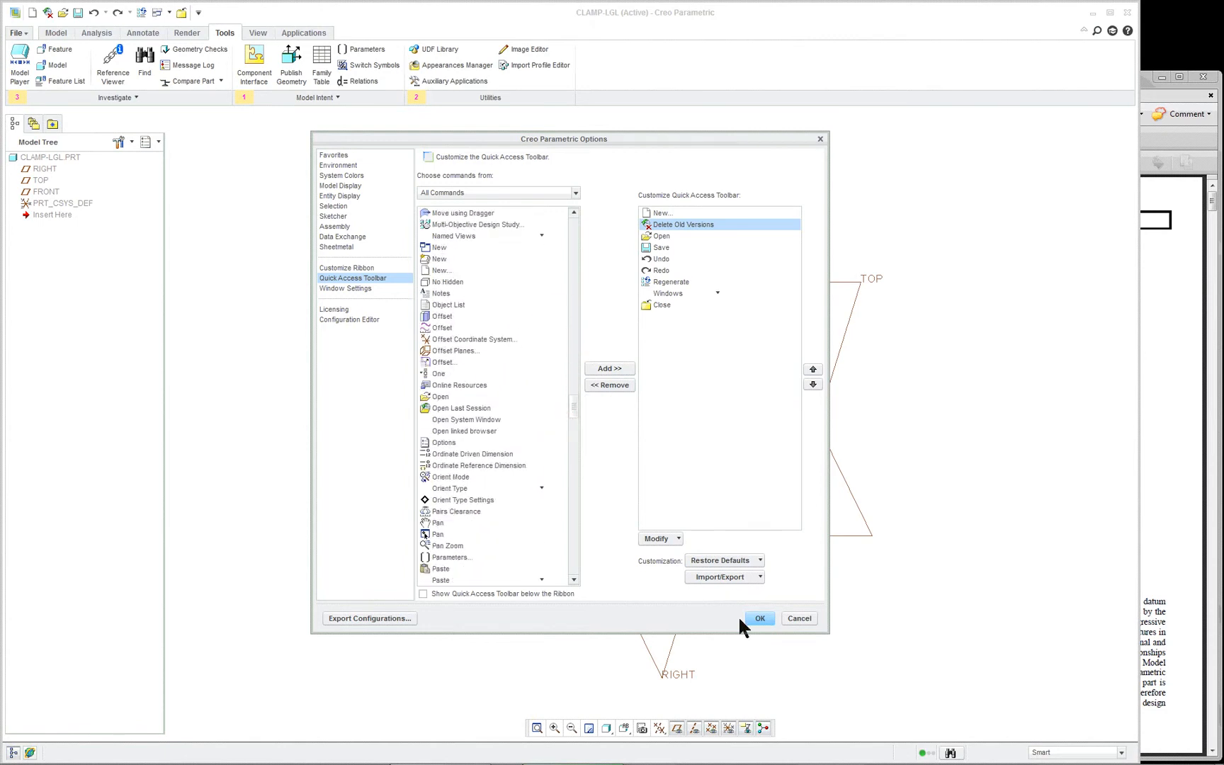
pyautogui.click(760, 618)
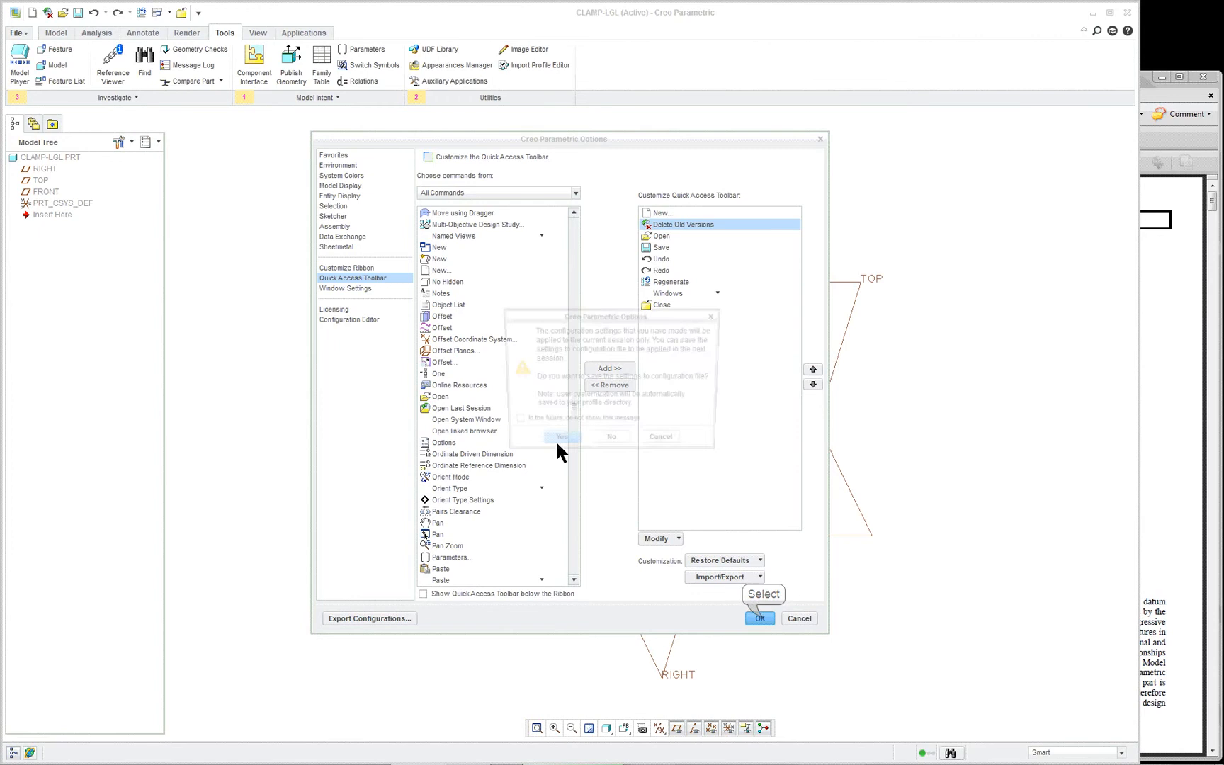
pyautogui.click(615, 442)
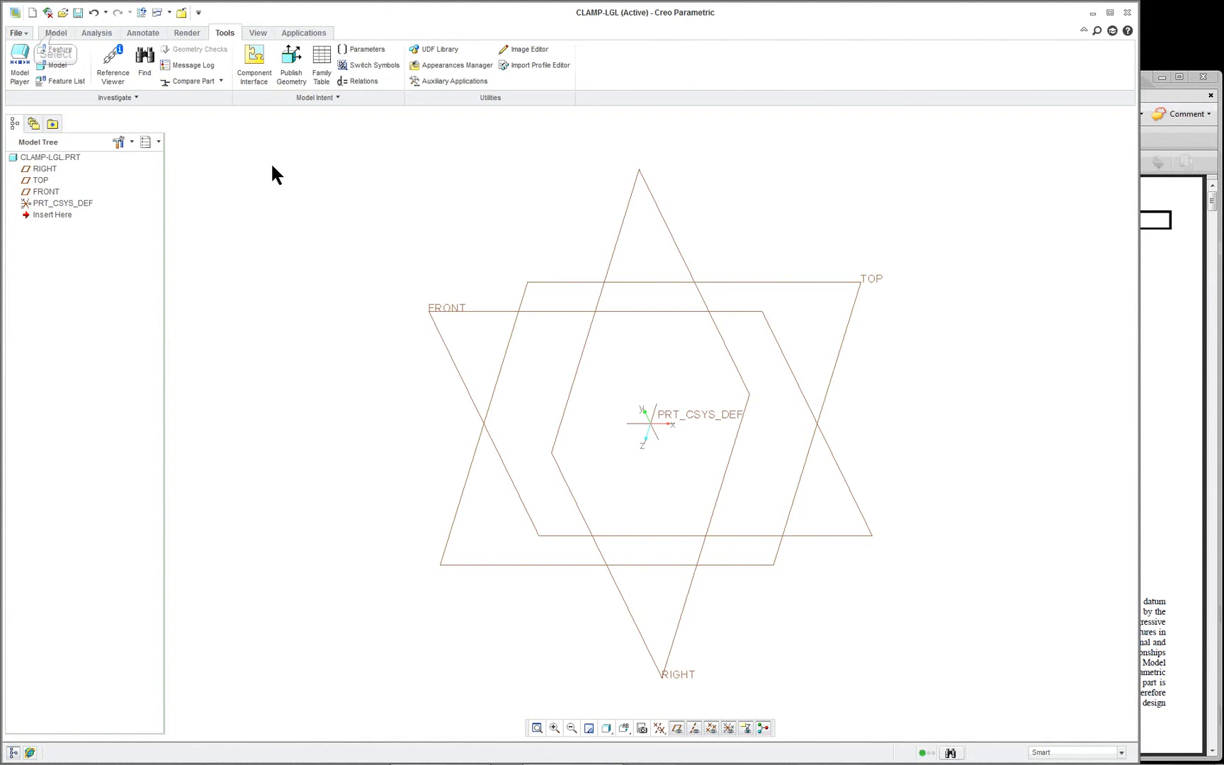
# Start a sketch on the FRONT datum plane, with the RIGHT datum plane as the reference oriented to the right
pyautogui.click(55, 34)
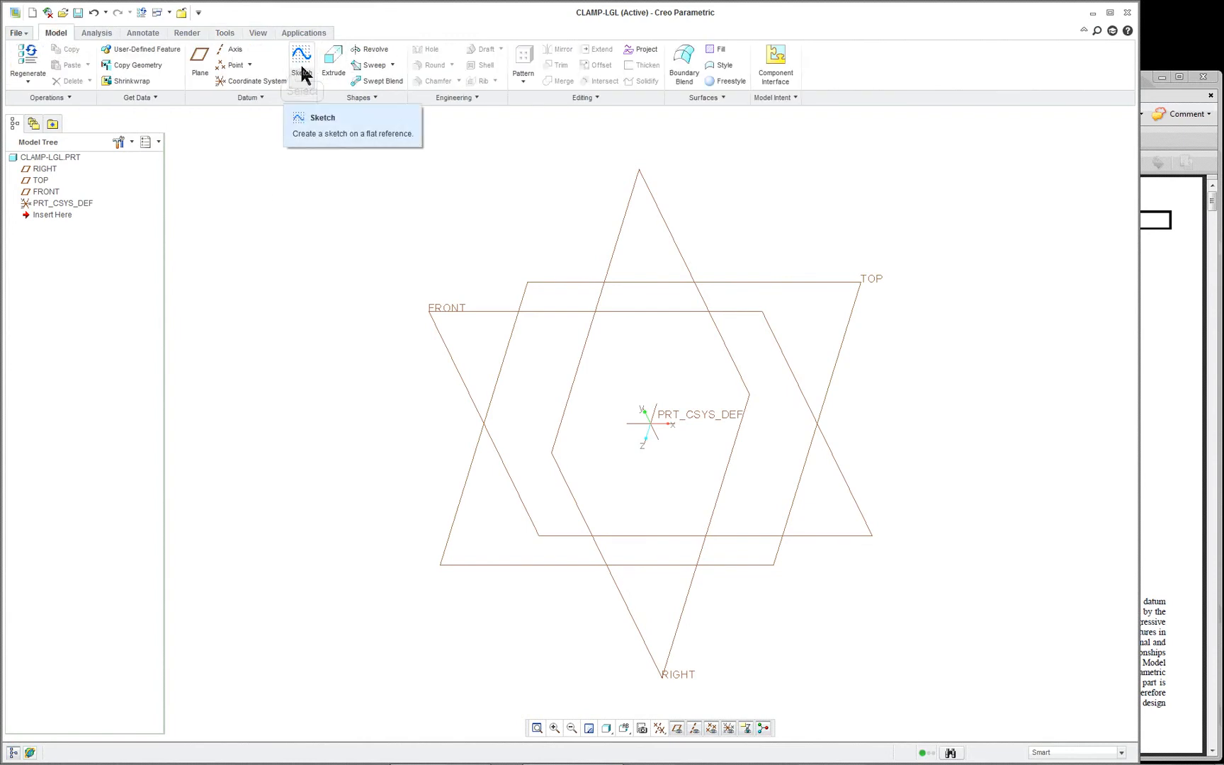
pyautogui.click(303, 72)
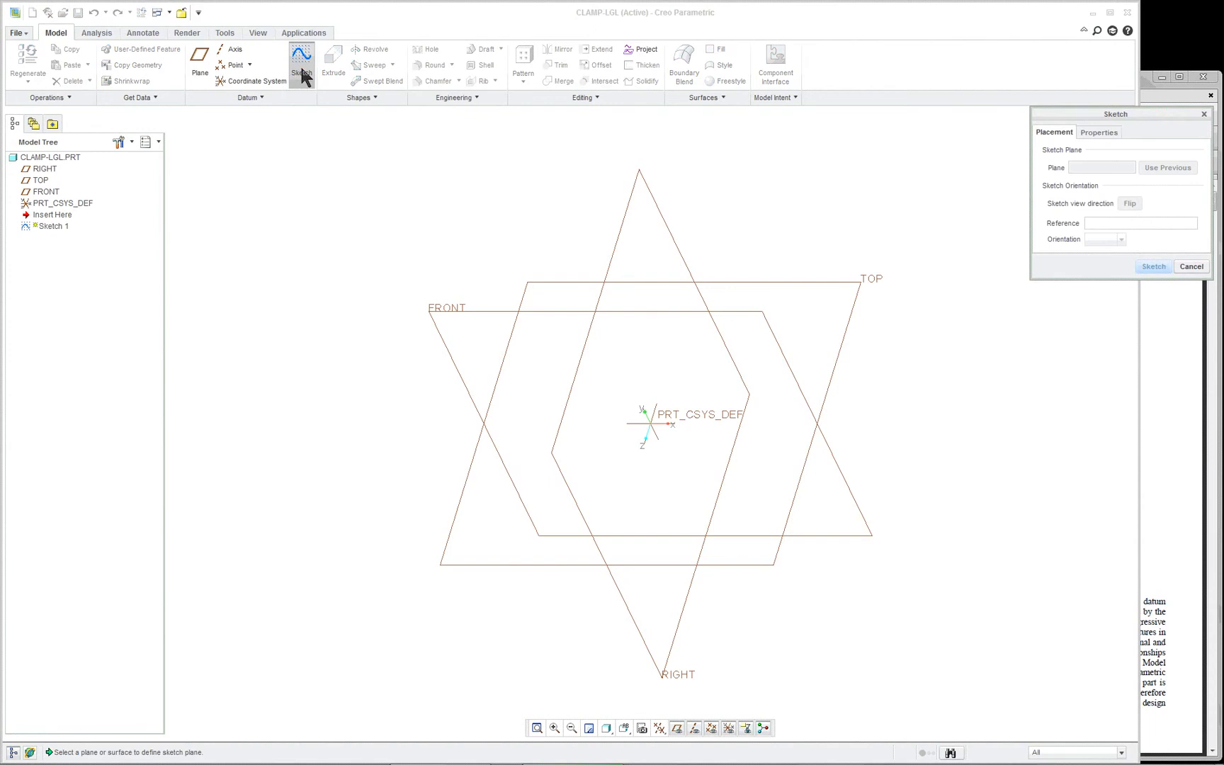
pyautogui.click(466, 312)
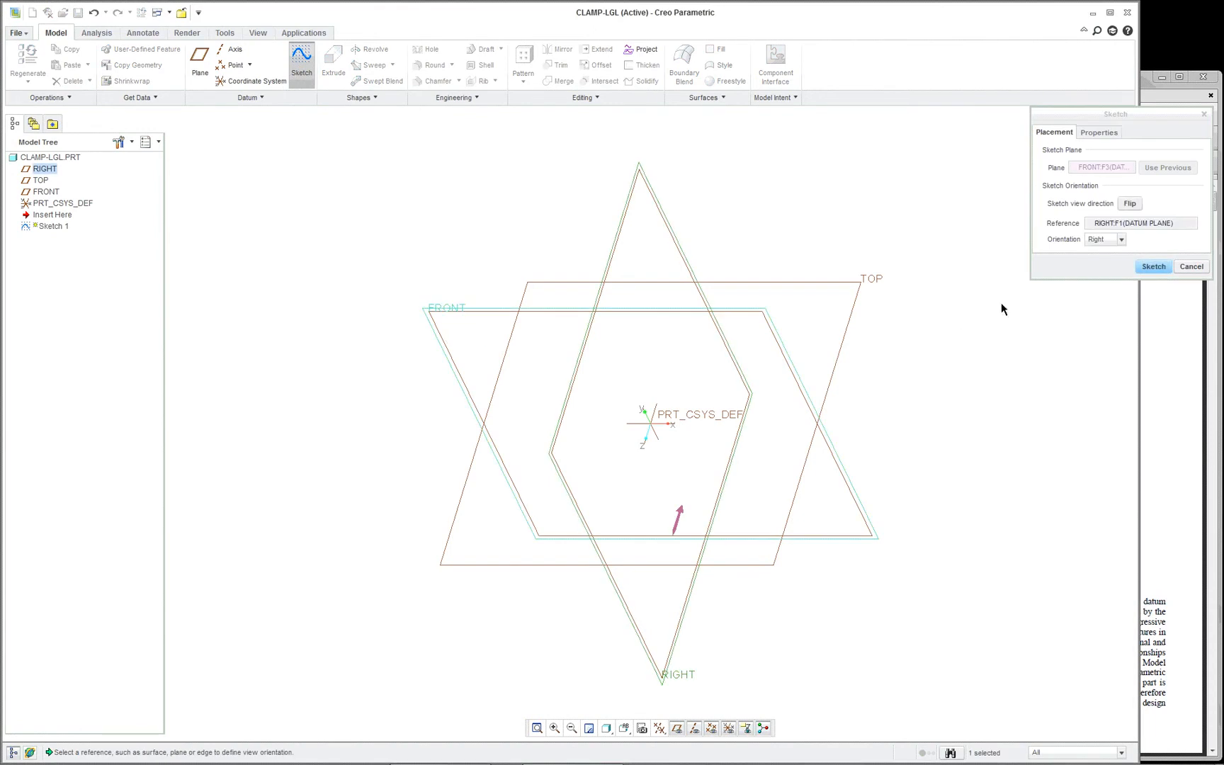
pyautogui.click(1153, 267)
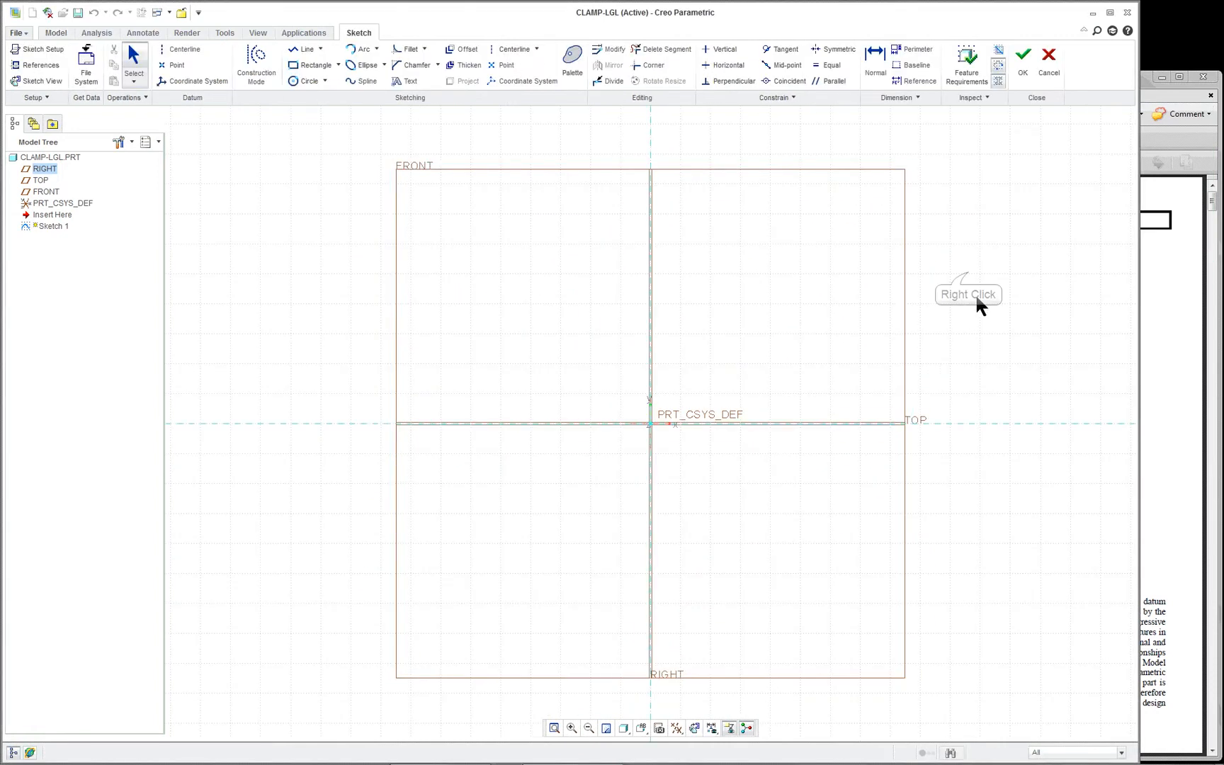
# Sketch a vertical construction centerline through the origin, along the RIGHT datum plane
pyautogui.rightClick(967, 273)
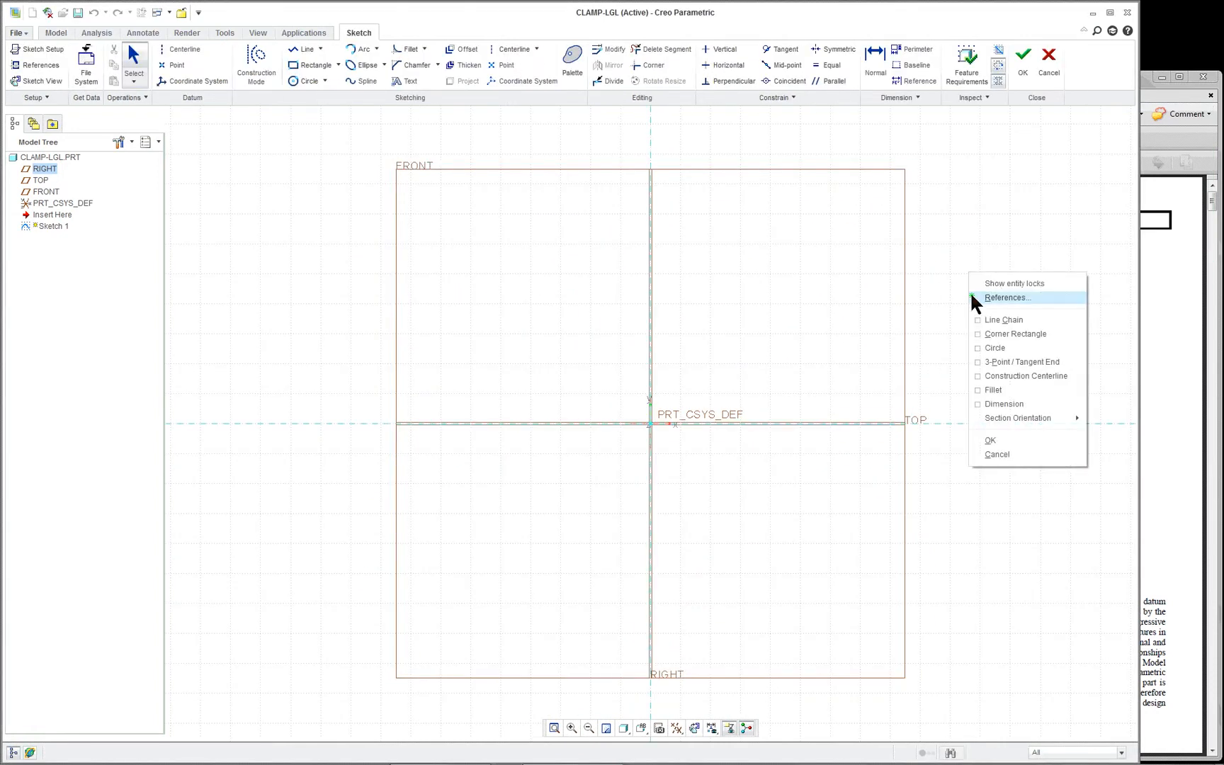
pyautogui.click(993, 376)
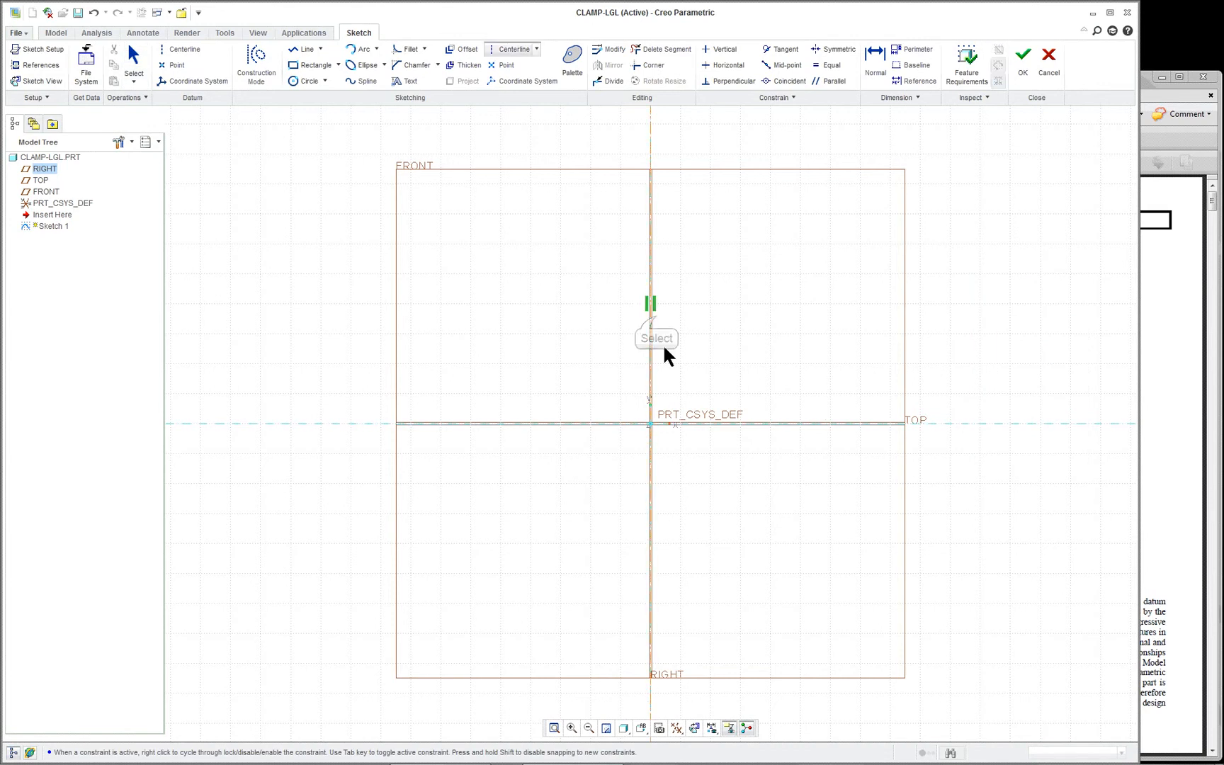
pyautogui.click(655, 398)
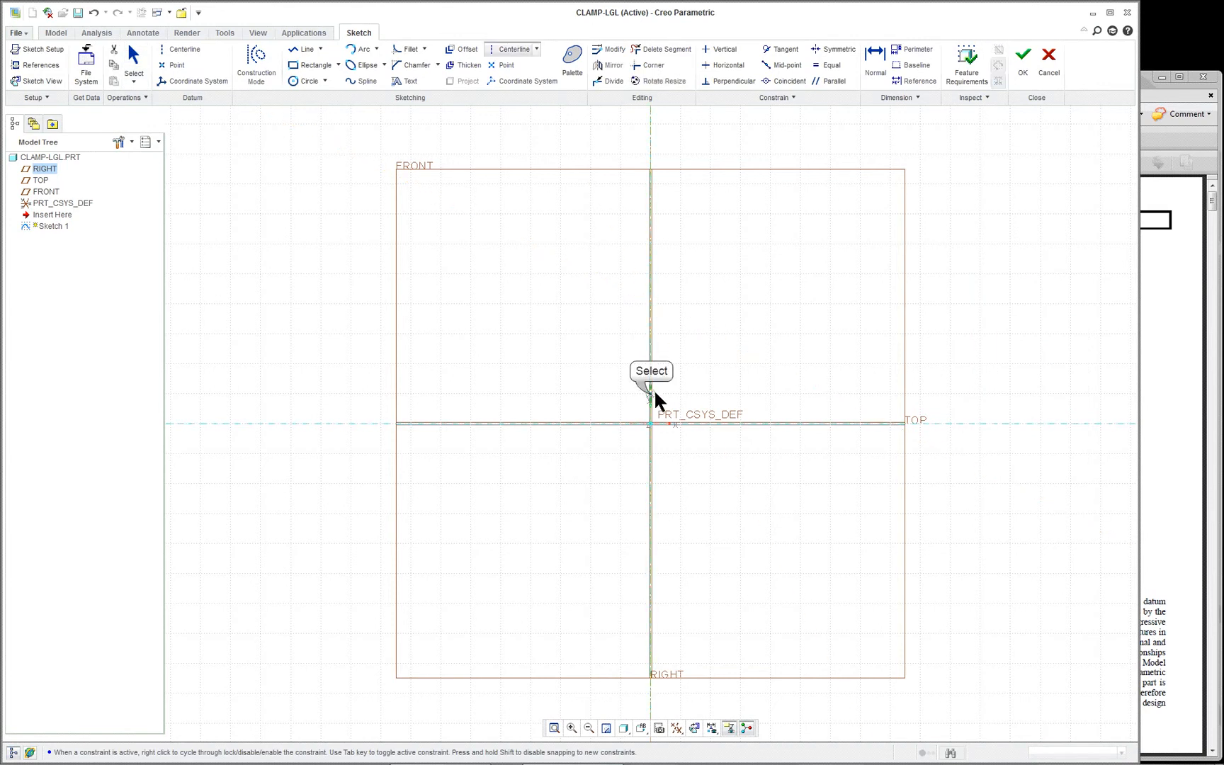
pyautogui.middleClick(753, 331)
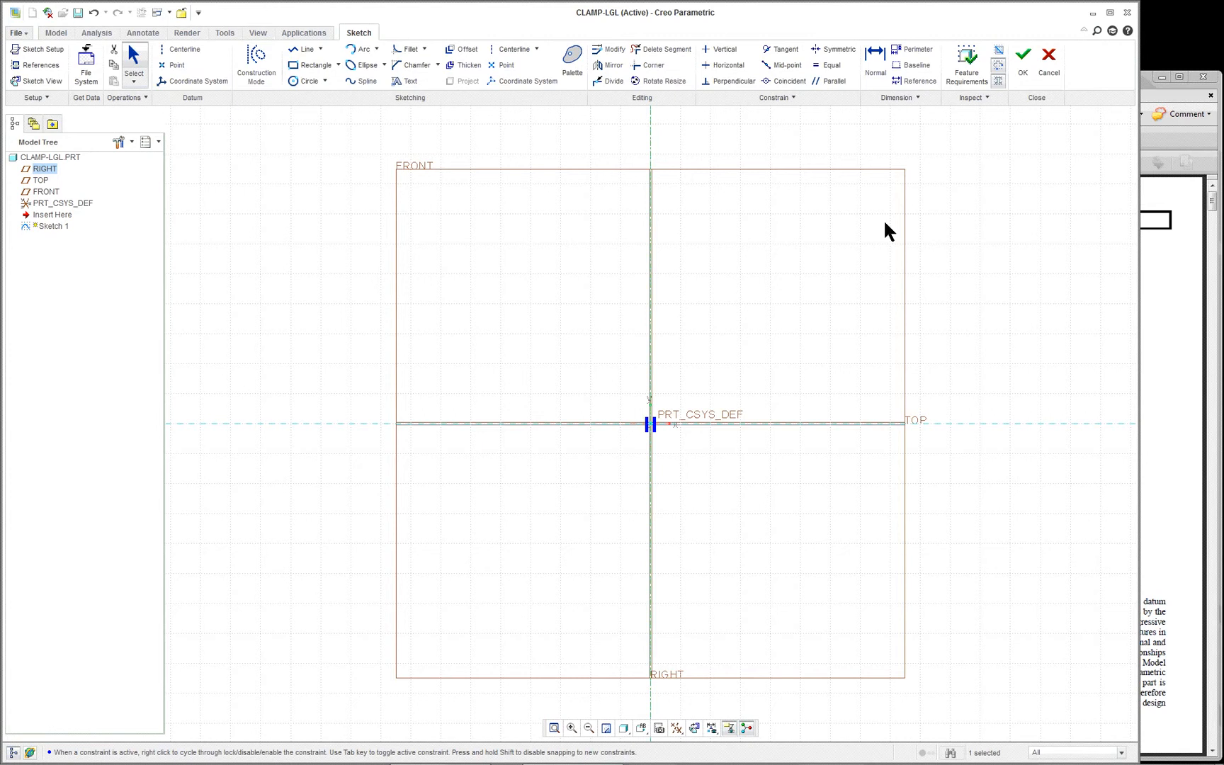
# Sketch the profile's left side as chained lines from the TOP plane: about 90 up, 120 toward the centerline, and 150 up
pyautogui.scroll(-1, 944, 132)
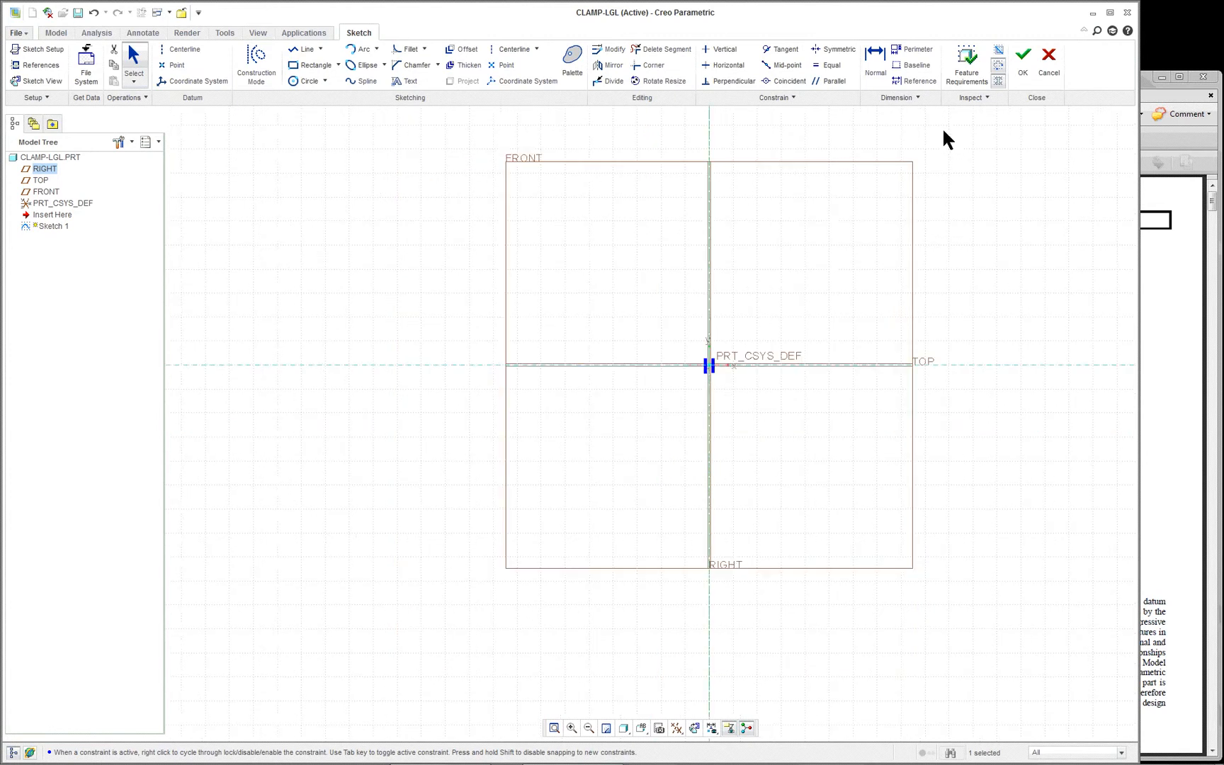
pyautogui.scroll(-2, 944, 132)
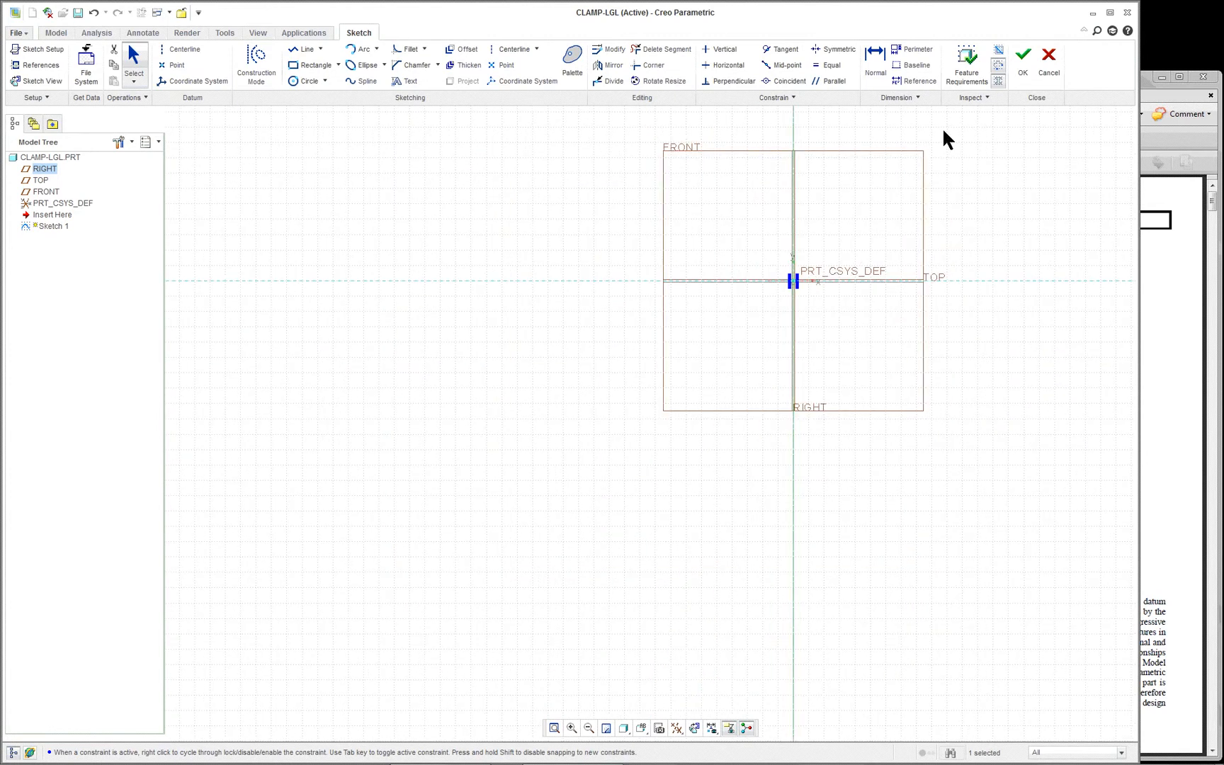
pyautogui.moveTo(944, 132)
pyautogui.keyDown('shift'); pyautogui.mouseDown(button='middle')
pyautogui.moveTo(893, 194)
pyautogui.moveTo(710, 268)
pyautogui.moveTo(689, 320)
pyautogui.moveTo(745, 322)
pyautogui.mouseUp(button='middle'); pyautogui.keyUp('shift')
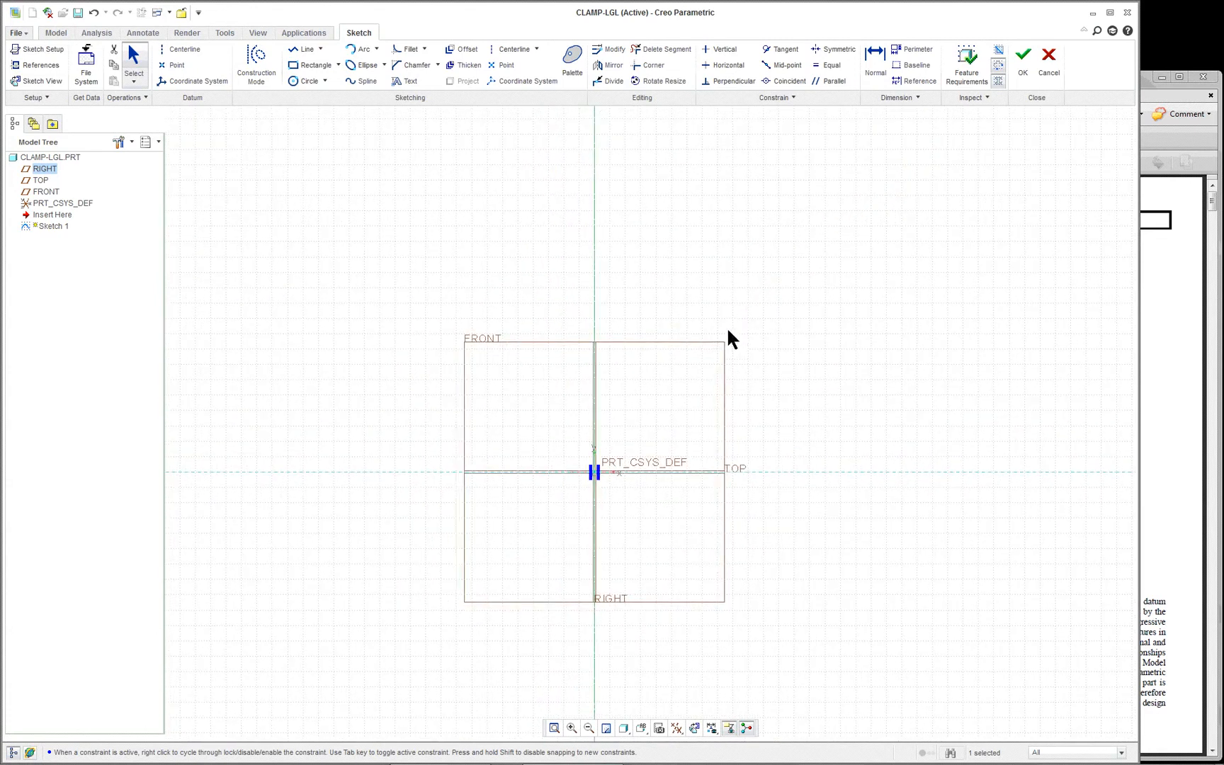
pyautogui.scroll(1, 585, 418)
pyautogui.scroll(-1, 588, 411)
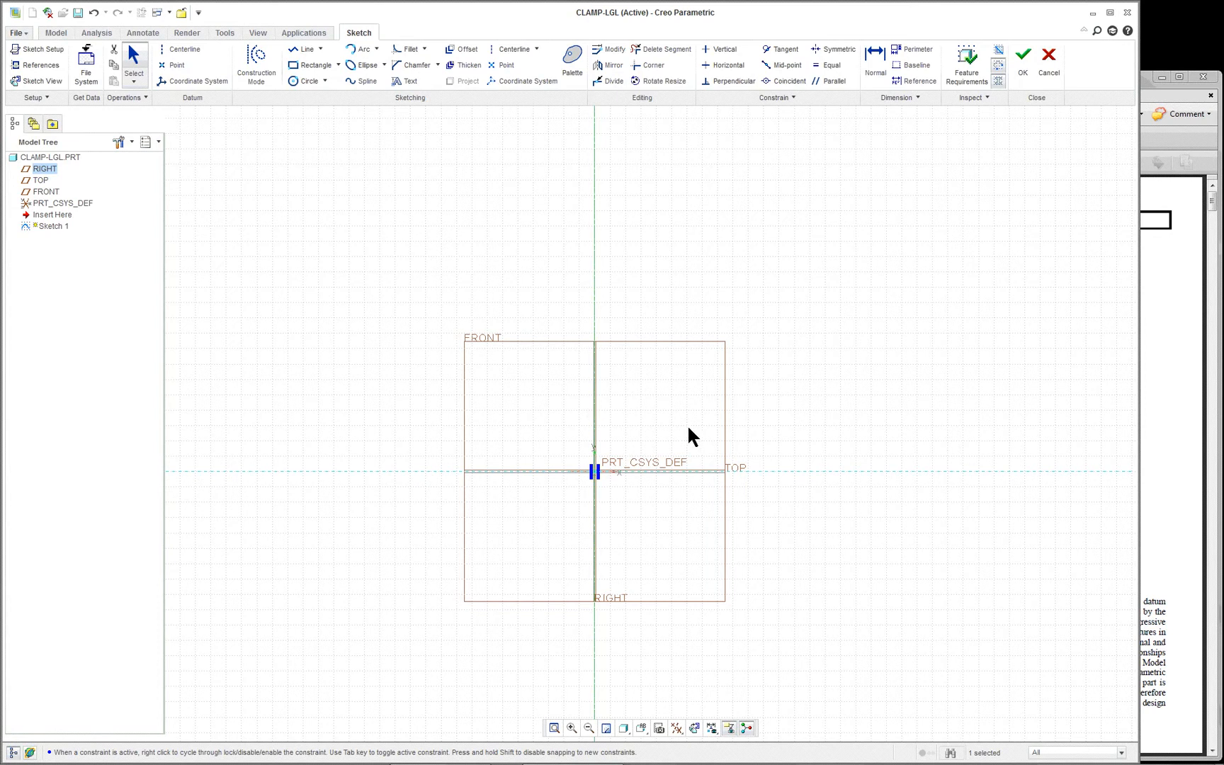
pyautogui.scroll(1, 688, 435)
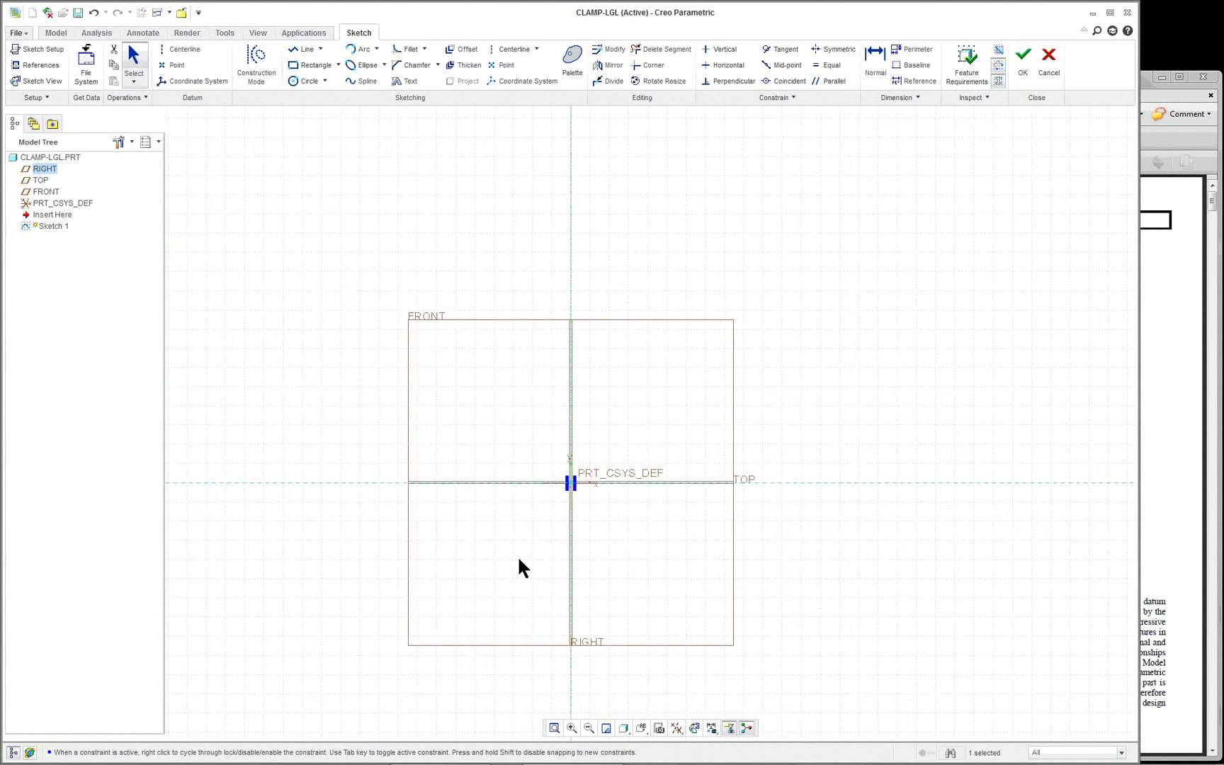
pyautogui.click(700, 236)
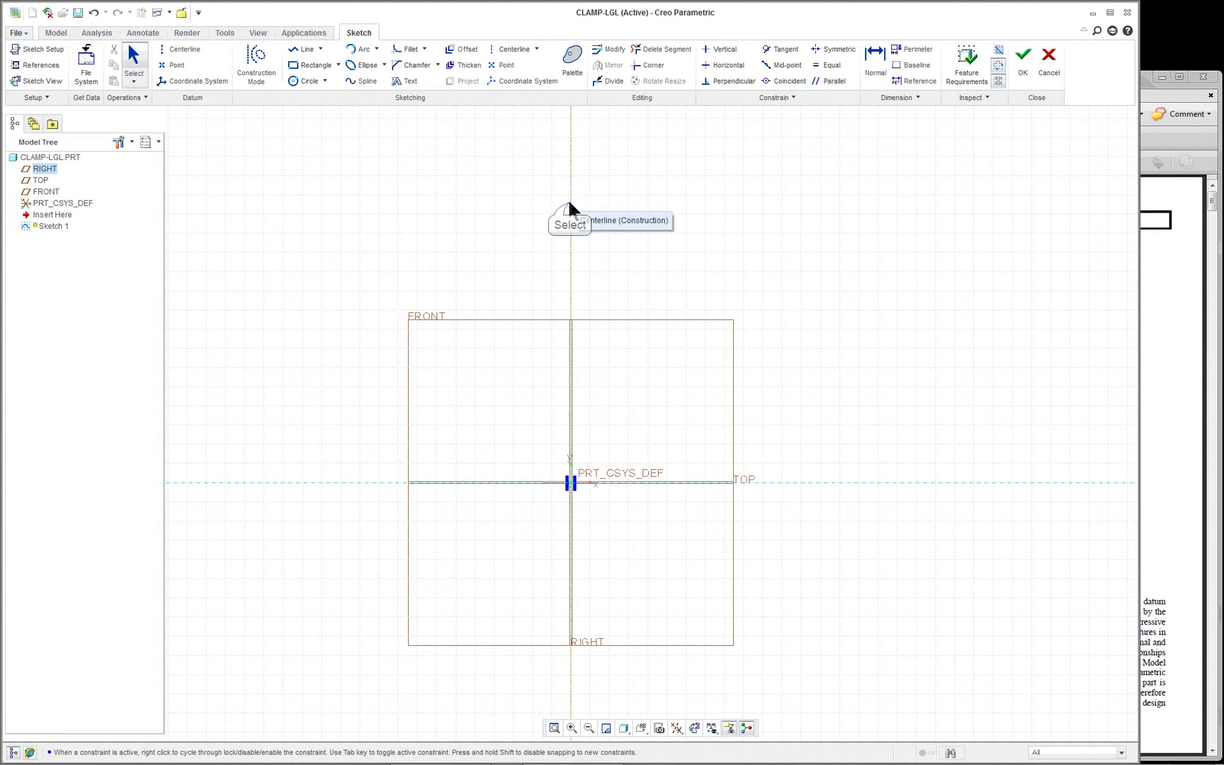
pyautogui.click(642, 206)
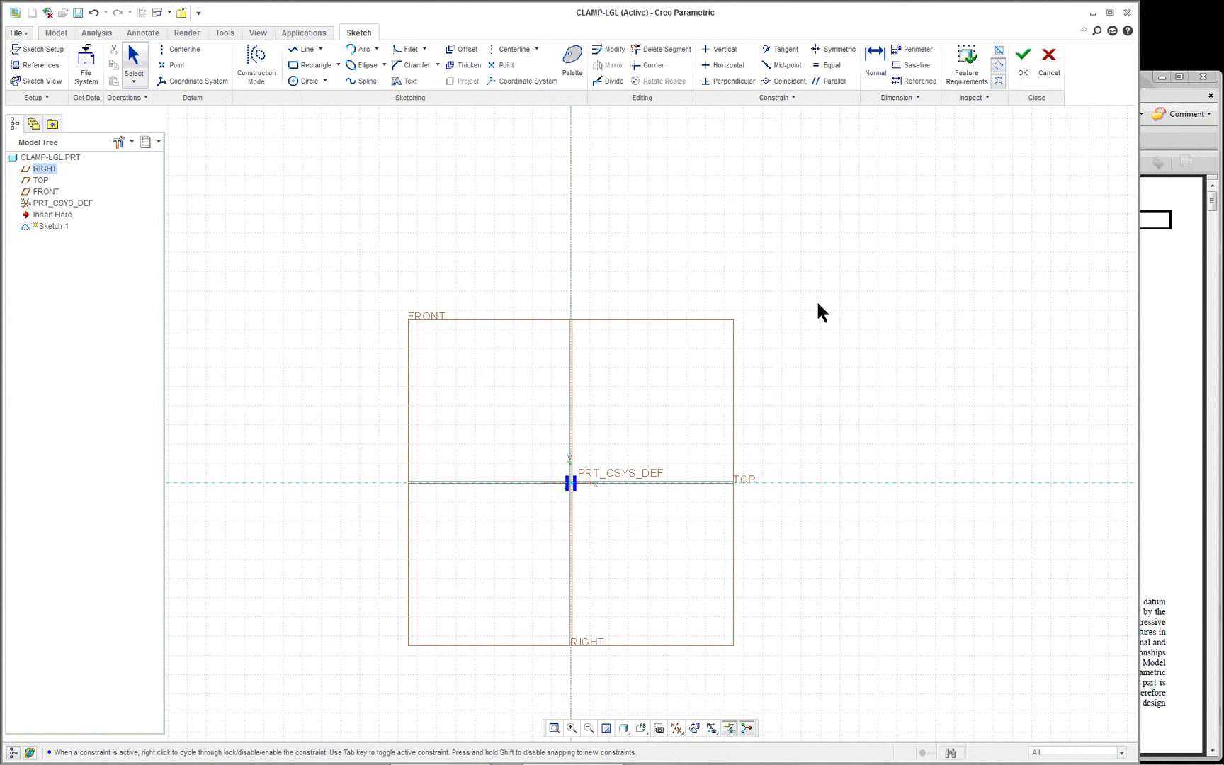
pyautogui.rightClick(806, 369)
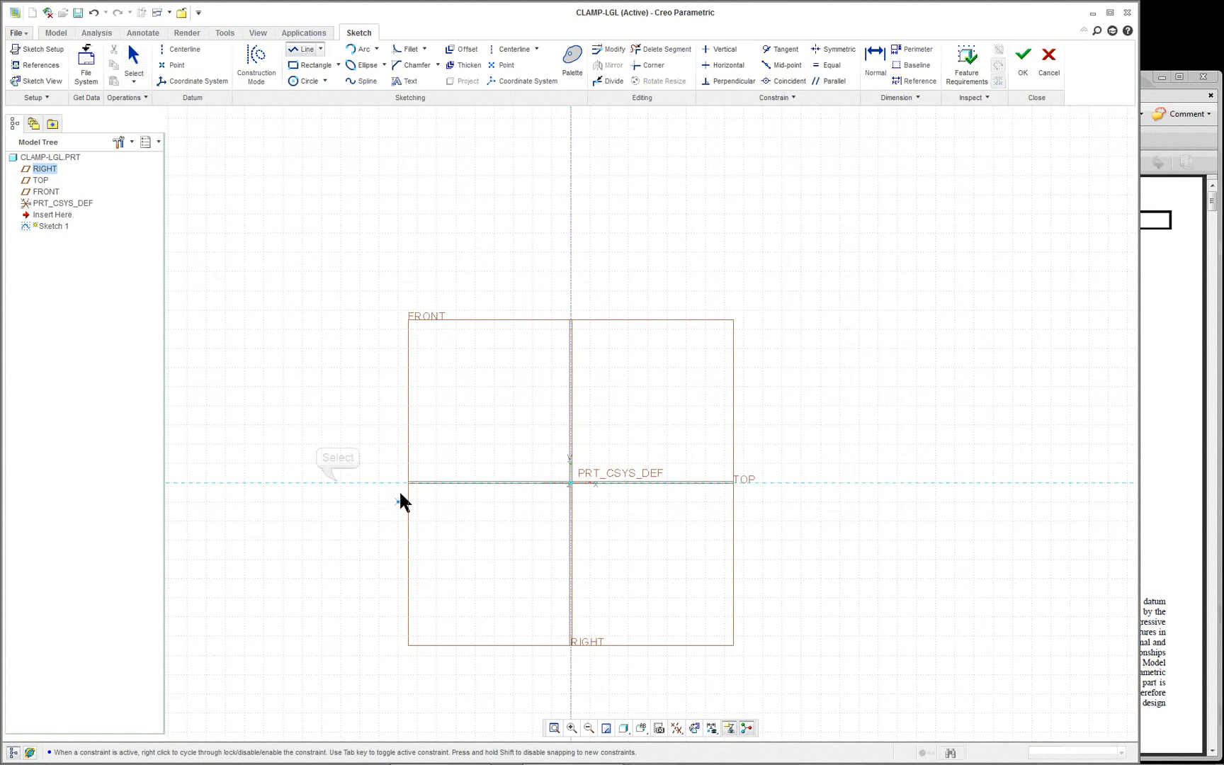
pyautogui.click(339, 482)
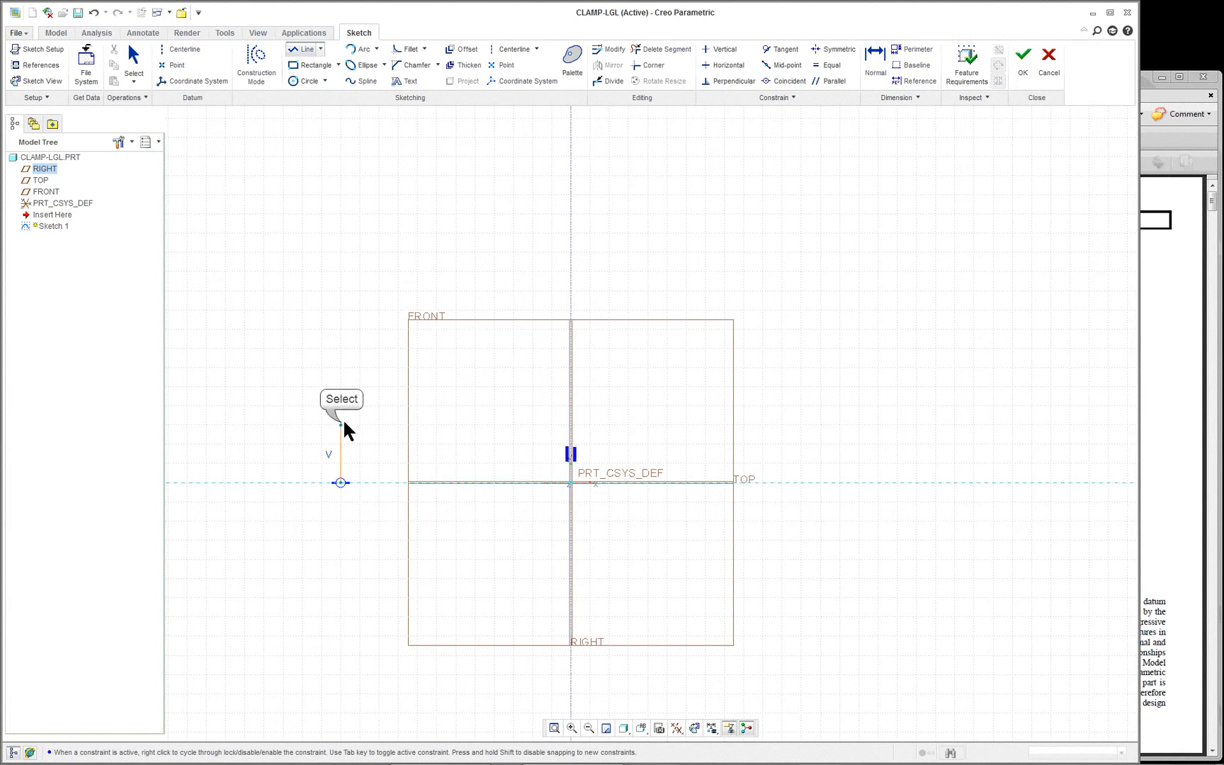
pyautogui.click(341, 425)
pyautogui.click(417, 425)
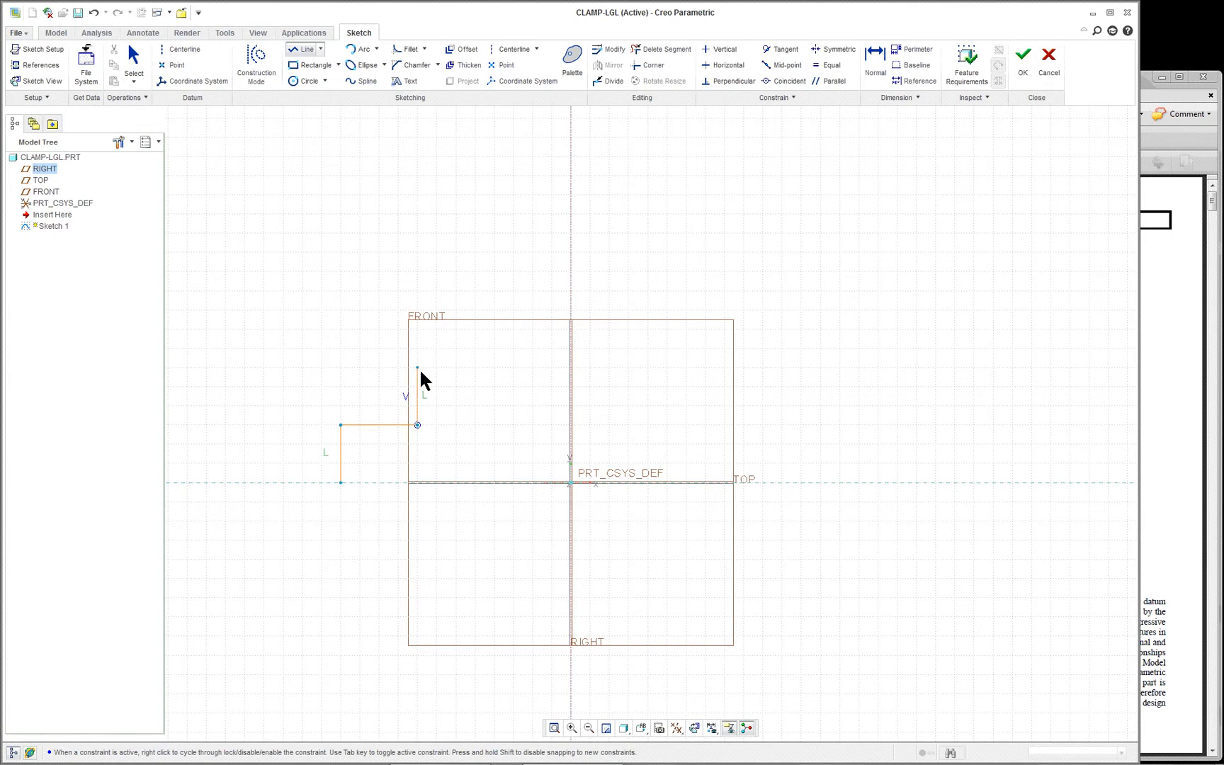
pyautogui.click(420, 326)
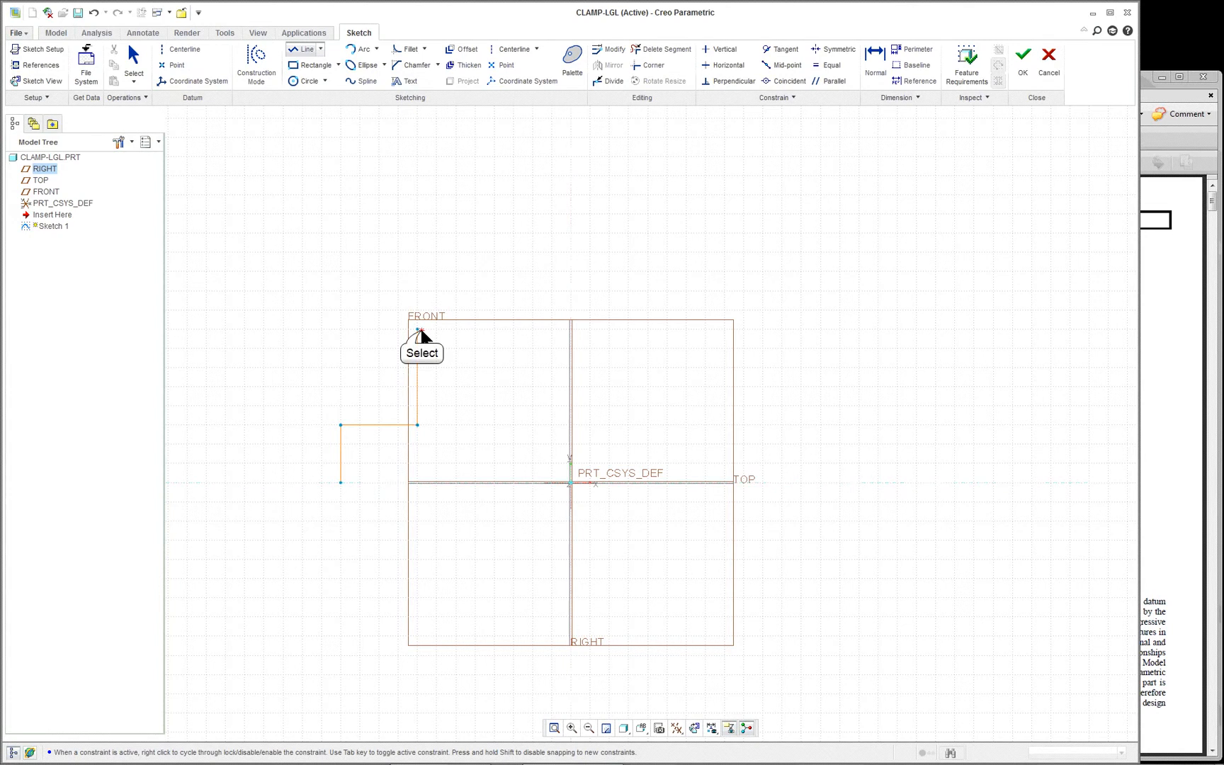
pyautogui.click(419, 328)
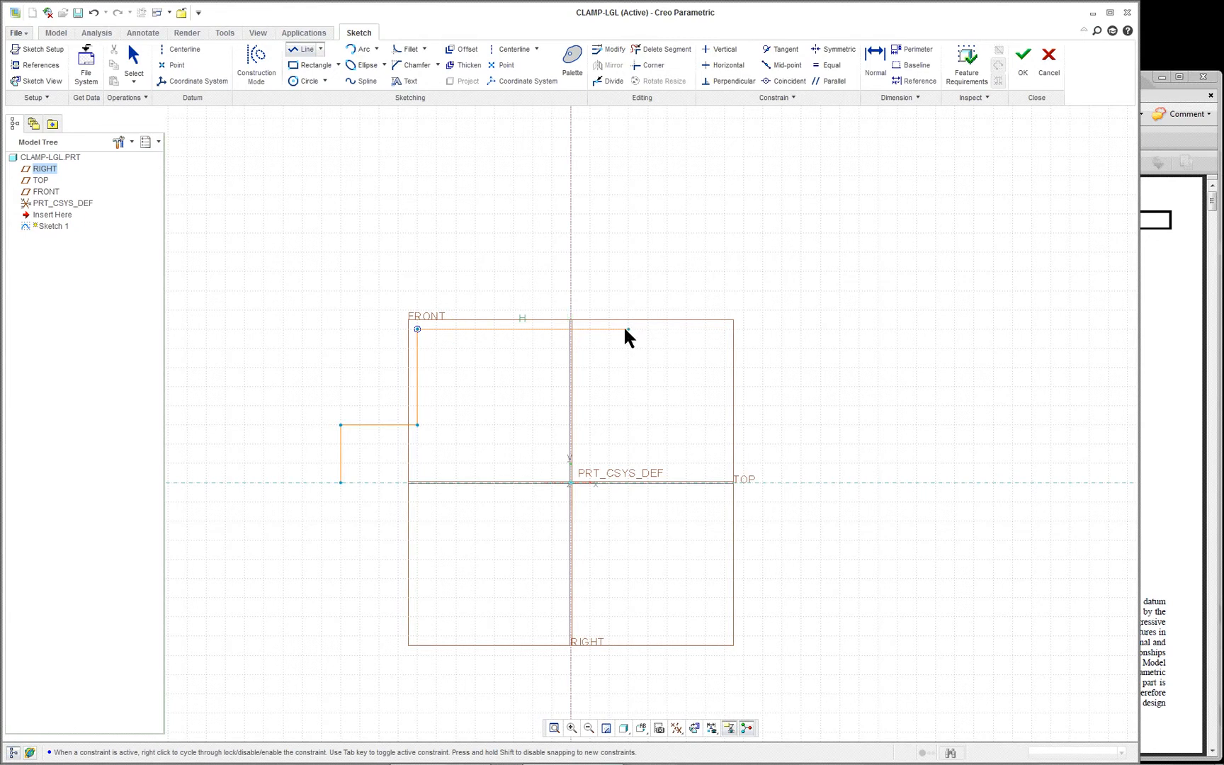
# Complete the stepped profile with a top edge about 480 wide, matching right-hand steps symmetric about the centerline, and a closing line along the TOP plane
pyautogui.click(722, 328)
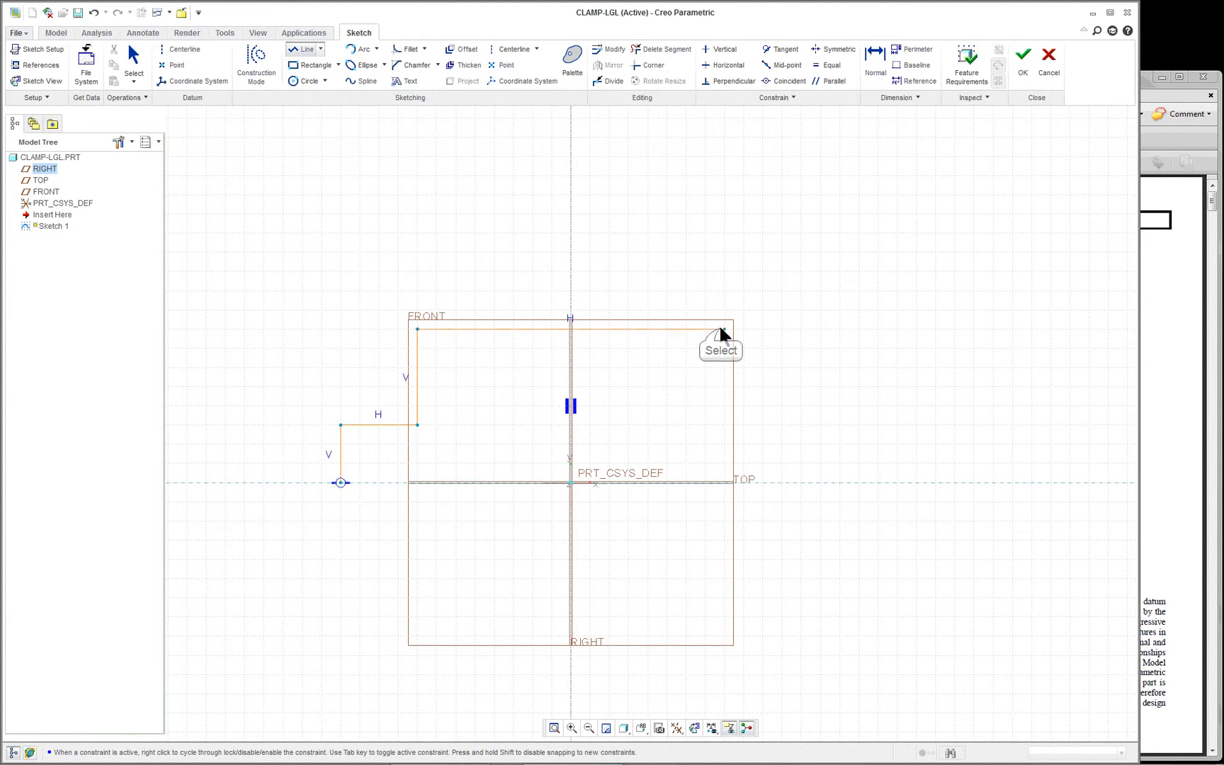
pyautogui.click(724, 425)
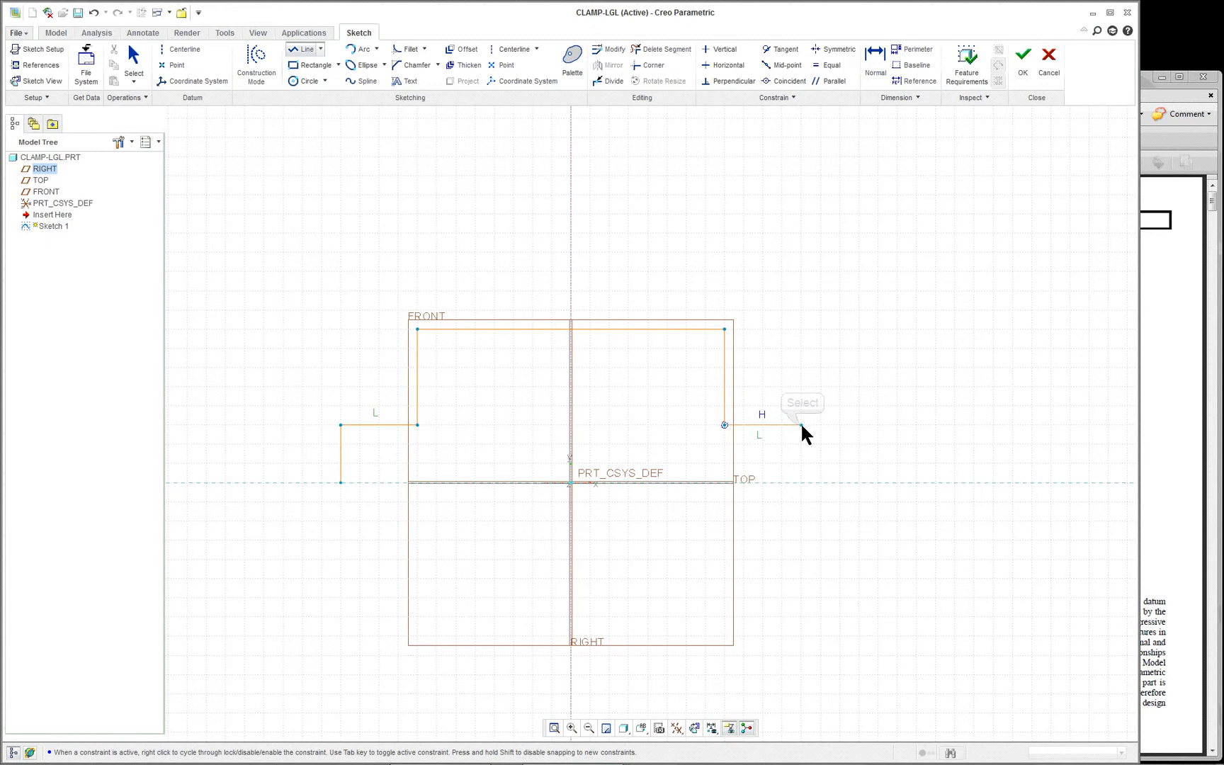
pyautogui.click(801, 424)
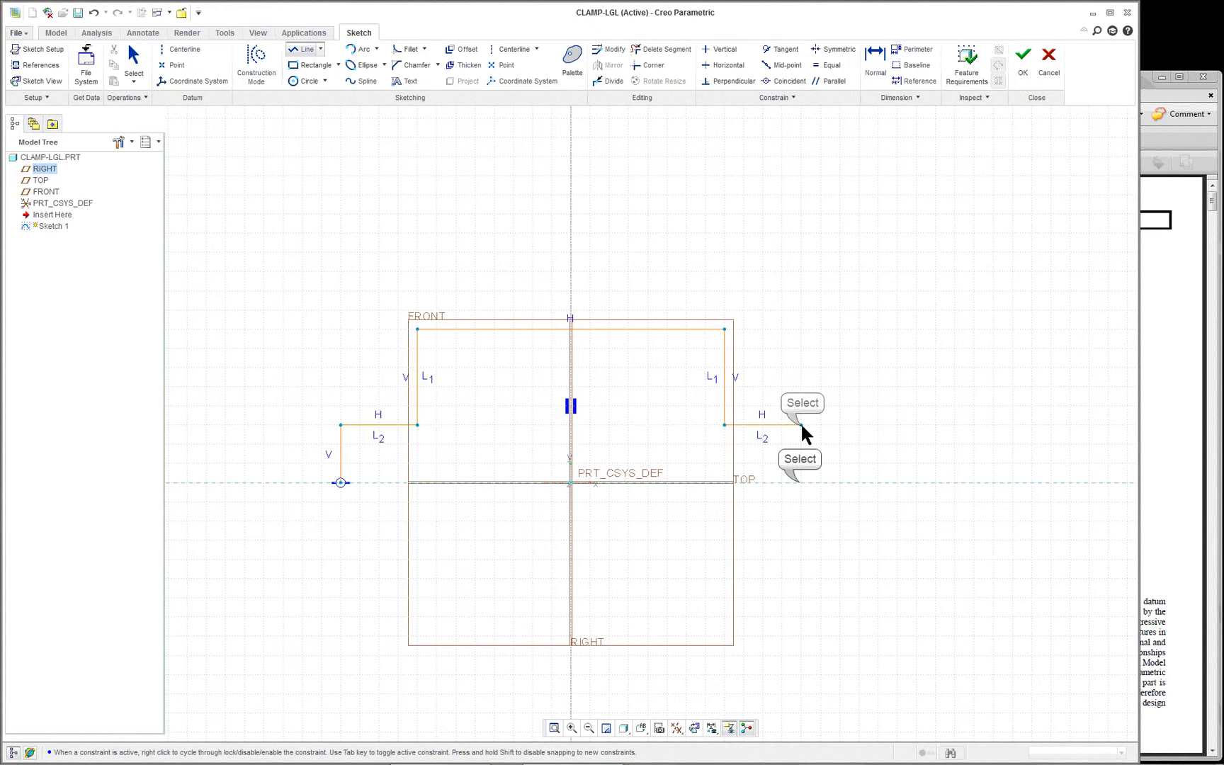
pyautogui.click(801, 483)
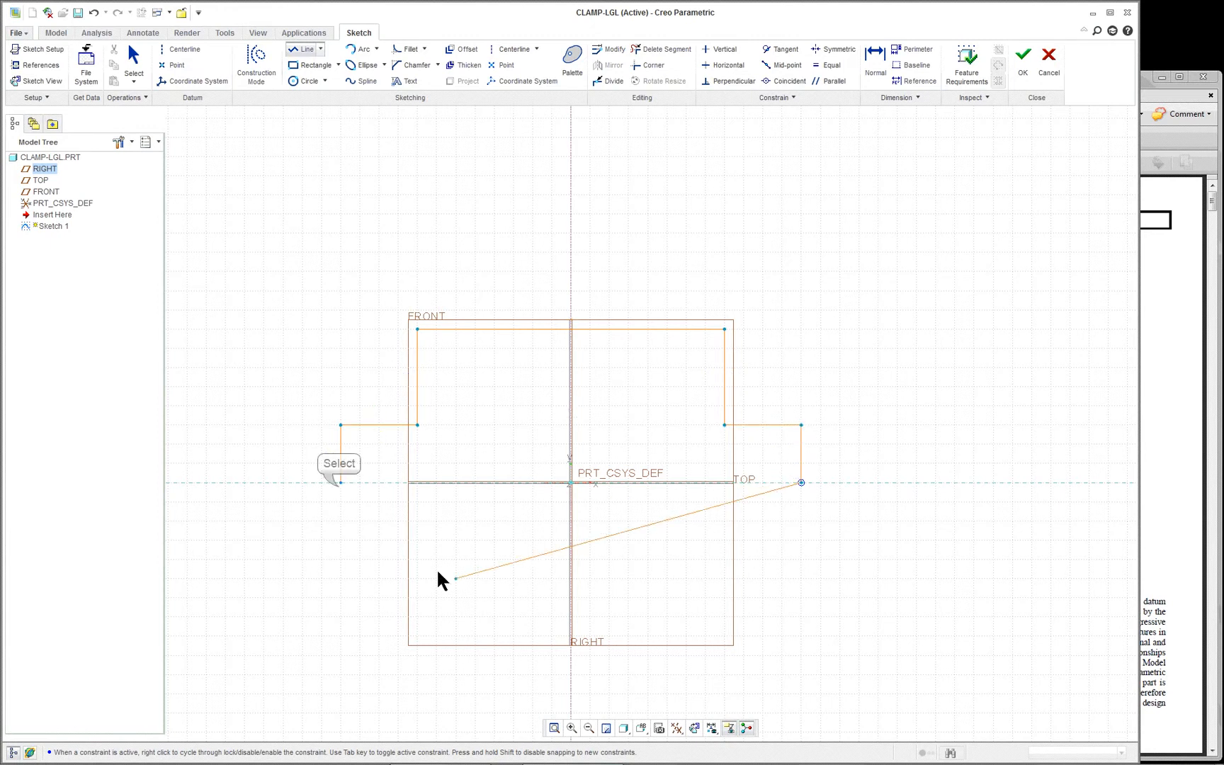
pyautogui.click(341, 482)
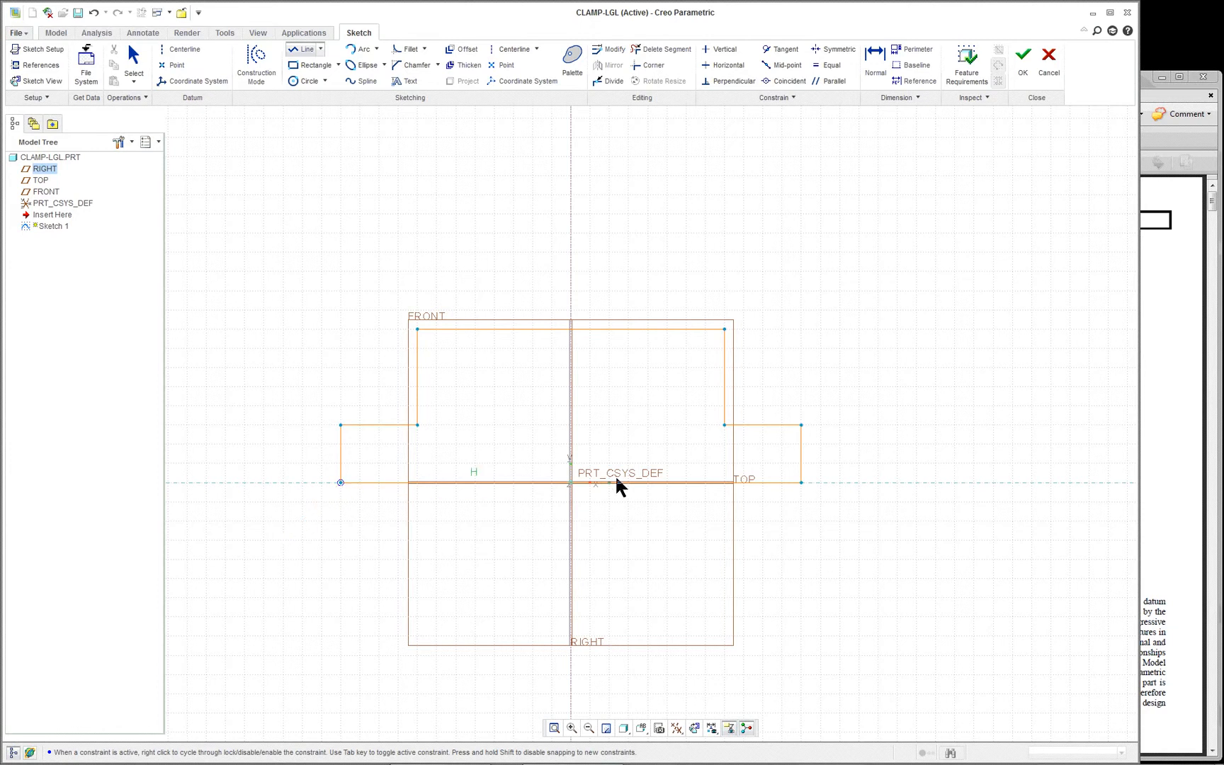
pyautogui.scroll(1, 350, 556)
pyautogui.middleClick(315, 558)
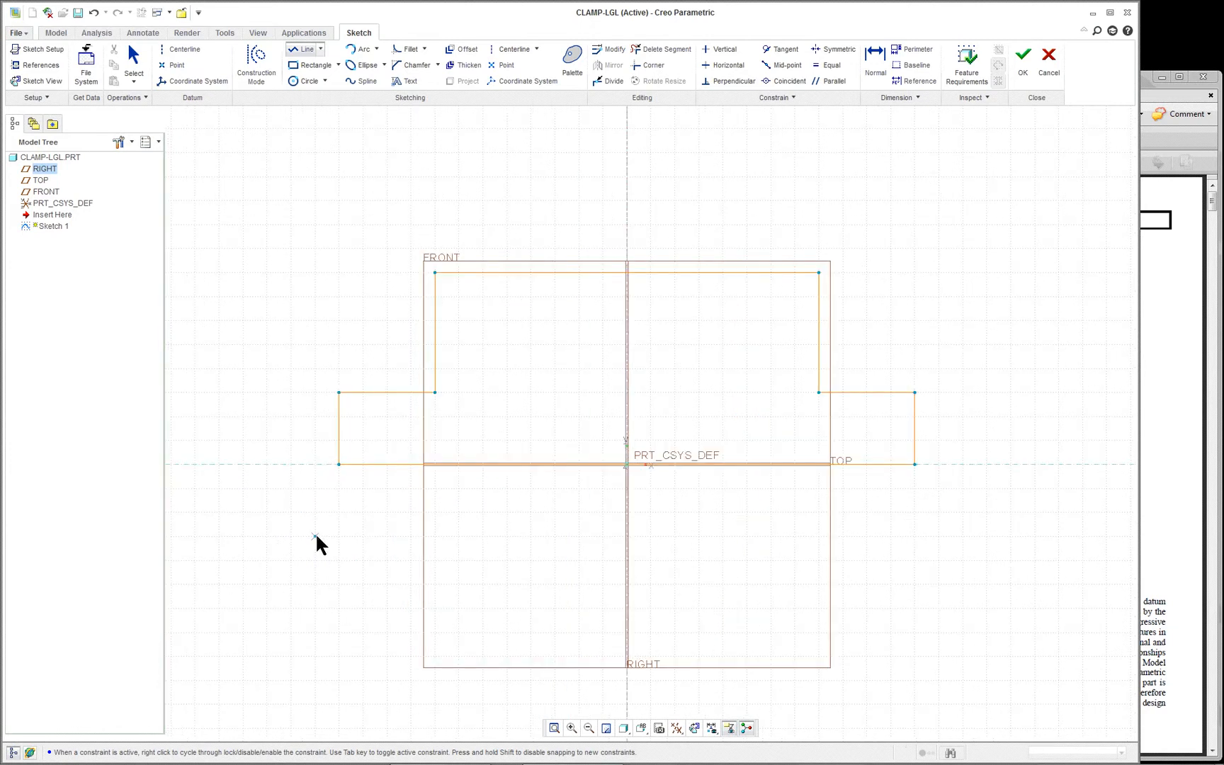
pyautogui.middleClick(316, 537)
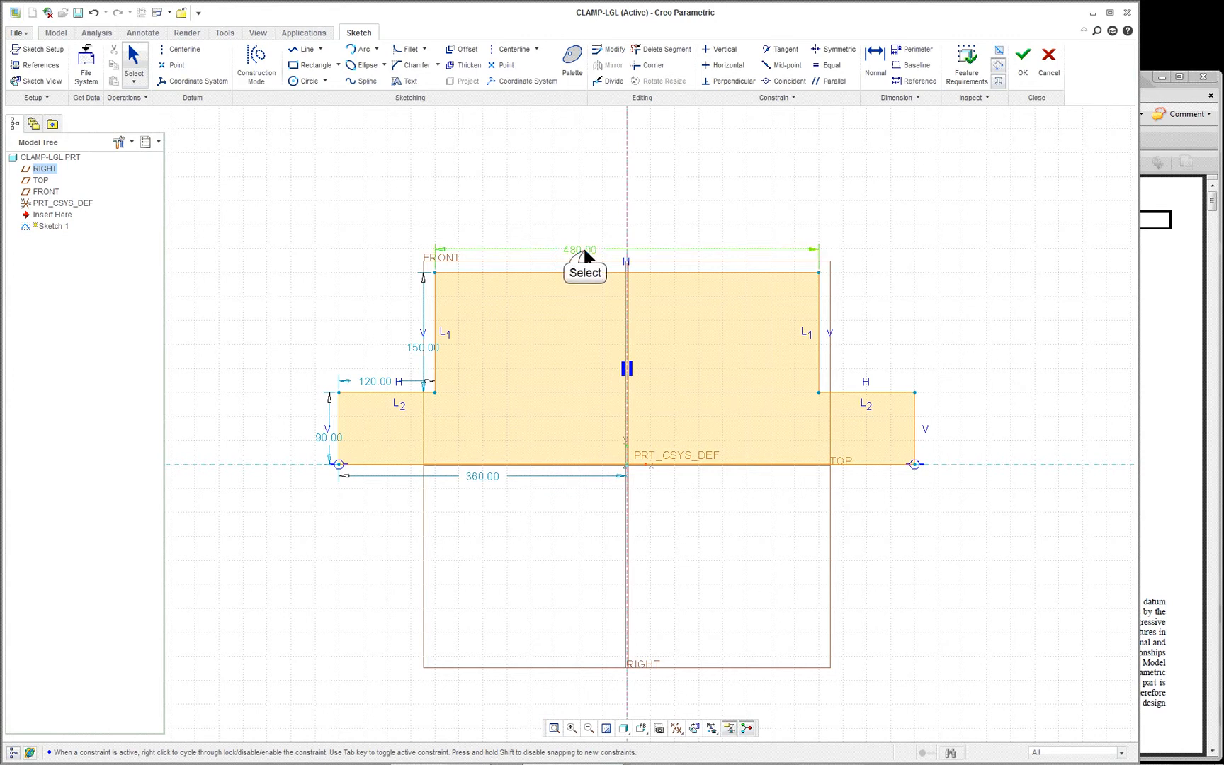
# Move the top edge's width dimension and the lower left step's height dimension away from the profile
pyautogui.moveTo(584, 252); pyautogui.dragTo(611, 202)
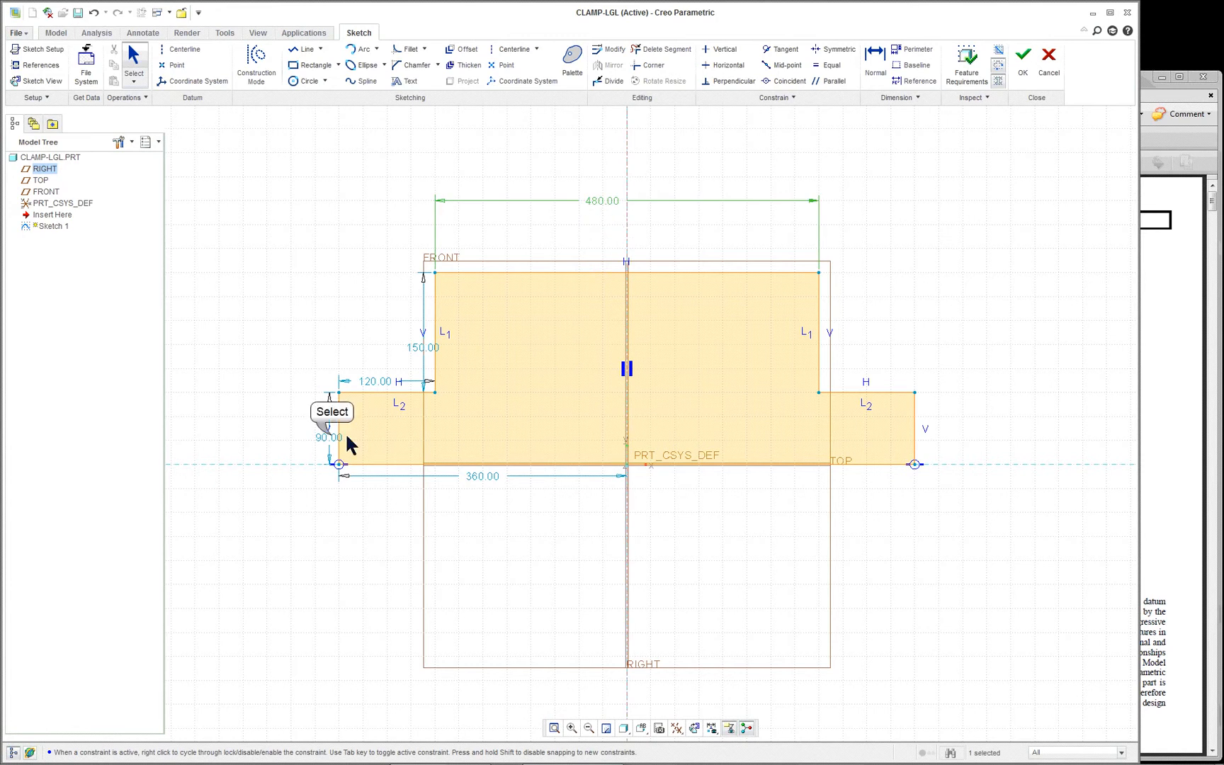
pyautogui.moveTo(332, 439)
pyautogui.mouseDown()
pyautogui.moveTo(311, 429)
pyautogui.moveTo(277, 437)
pyautogui.mouseUp()
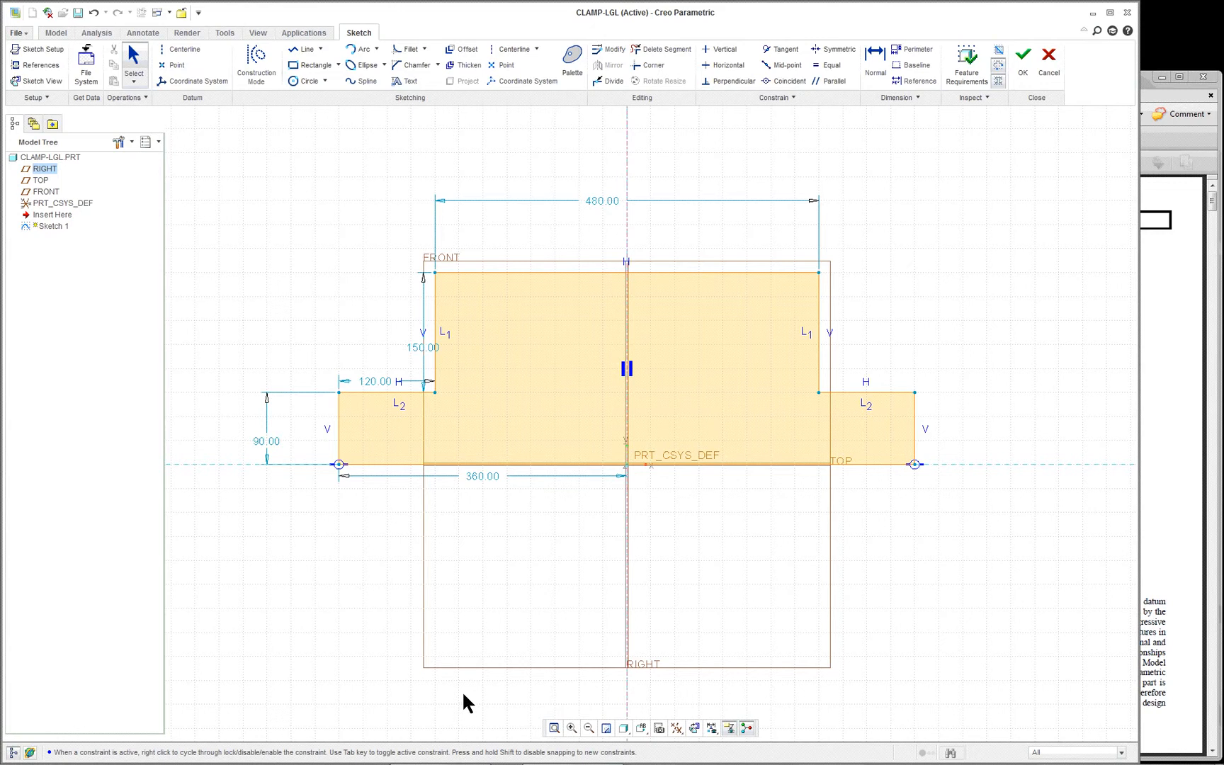
# Turn off grid display and grid snapping in the Sketcher options
pyautogui.click(15, 34)
pyautogui.click(28, 323)
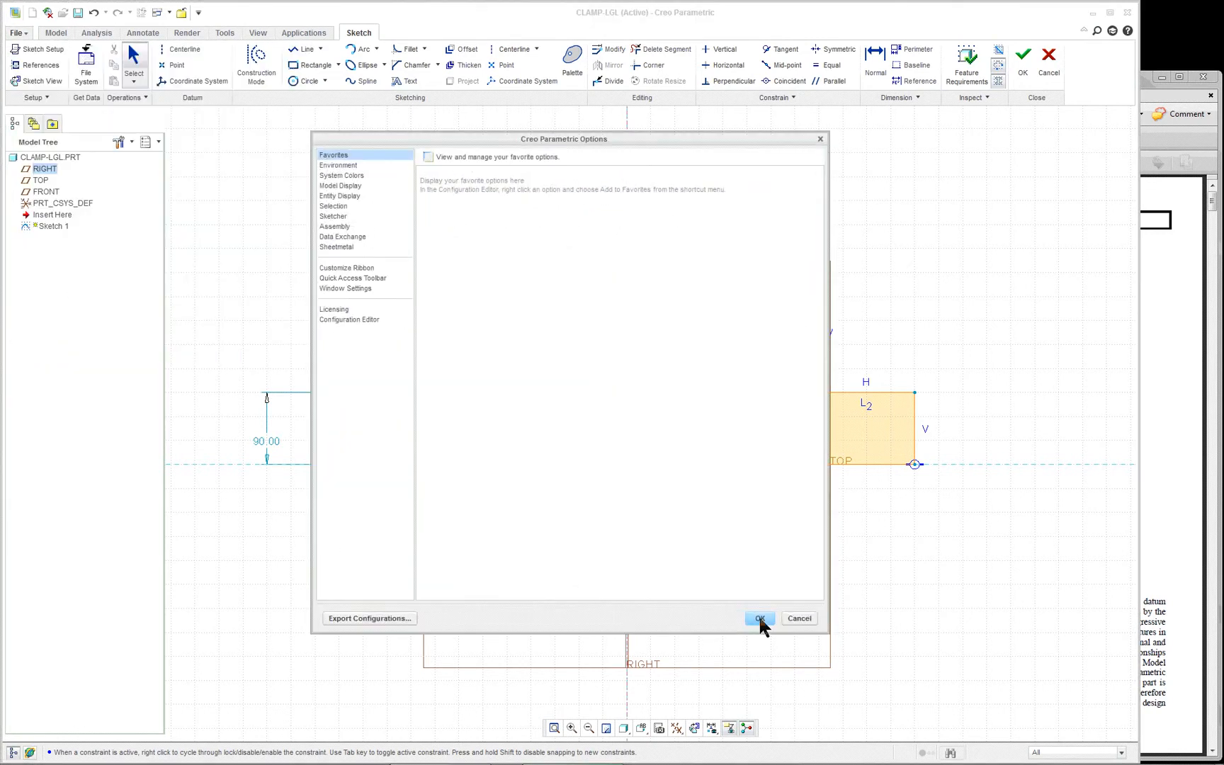
pyautogui.click(337, 217)
pyautogui.click(430, 532)
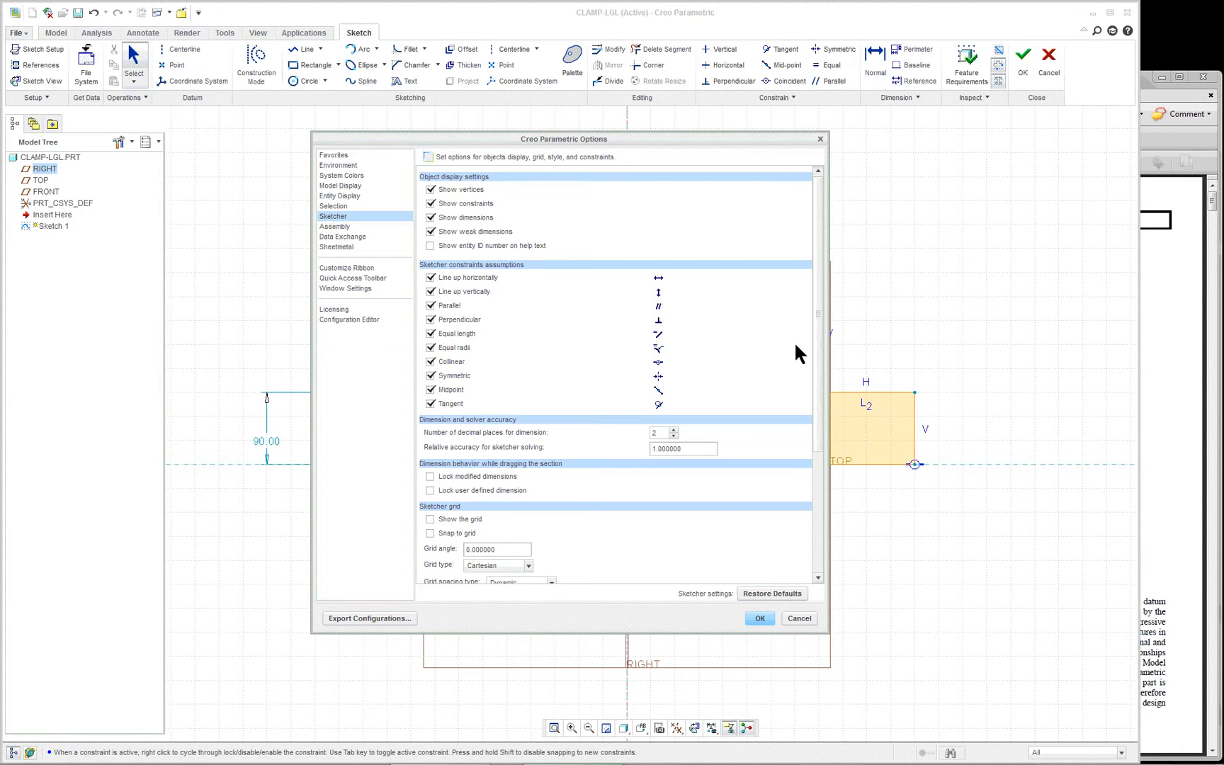
# Set the default model orientation to Isometric and accept the options without saving them to a configuration file
pyautogui.click(341, 186)
pyautogui.click(545, 186)
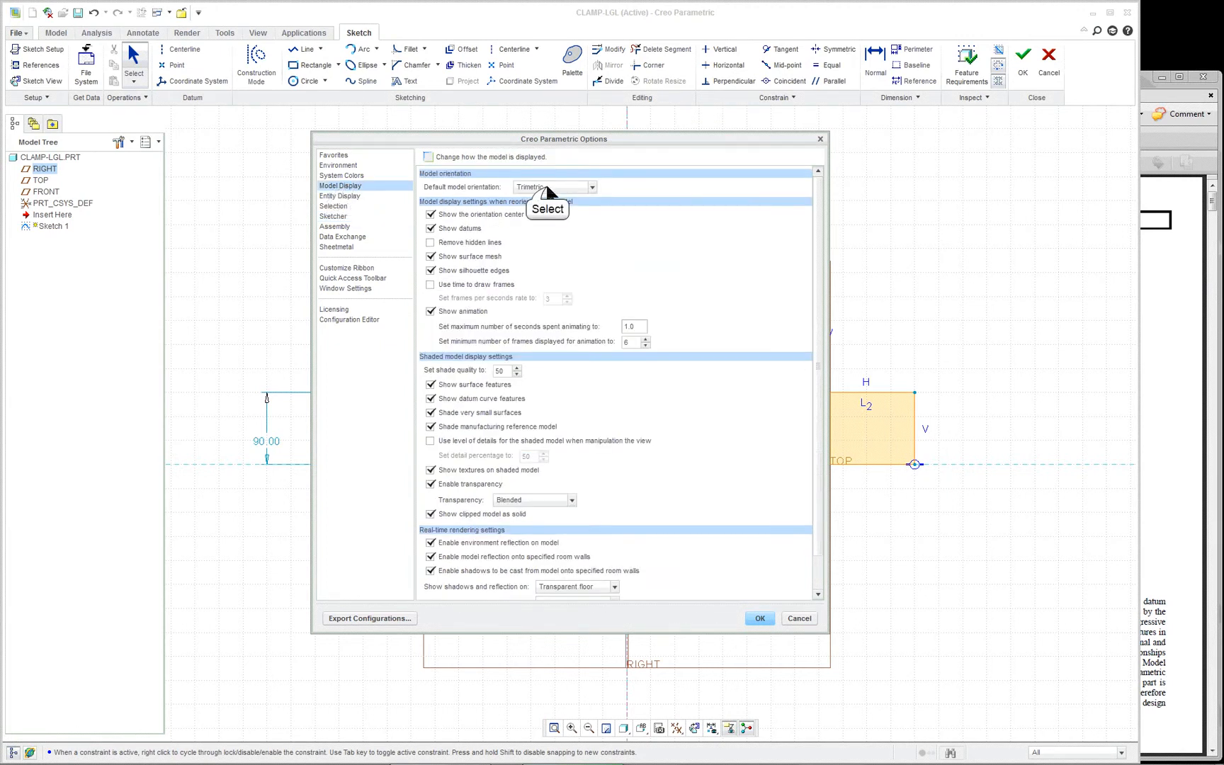
pyautogui.click(548, 200)
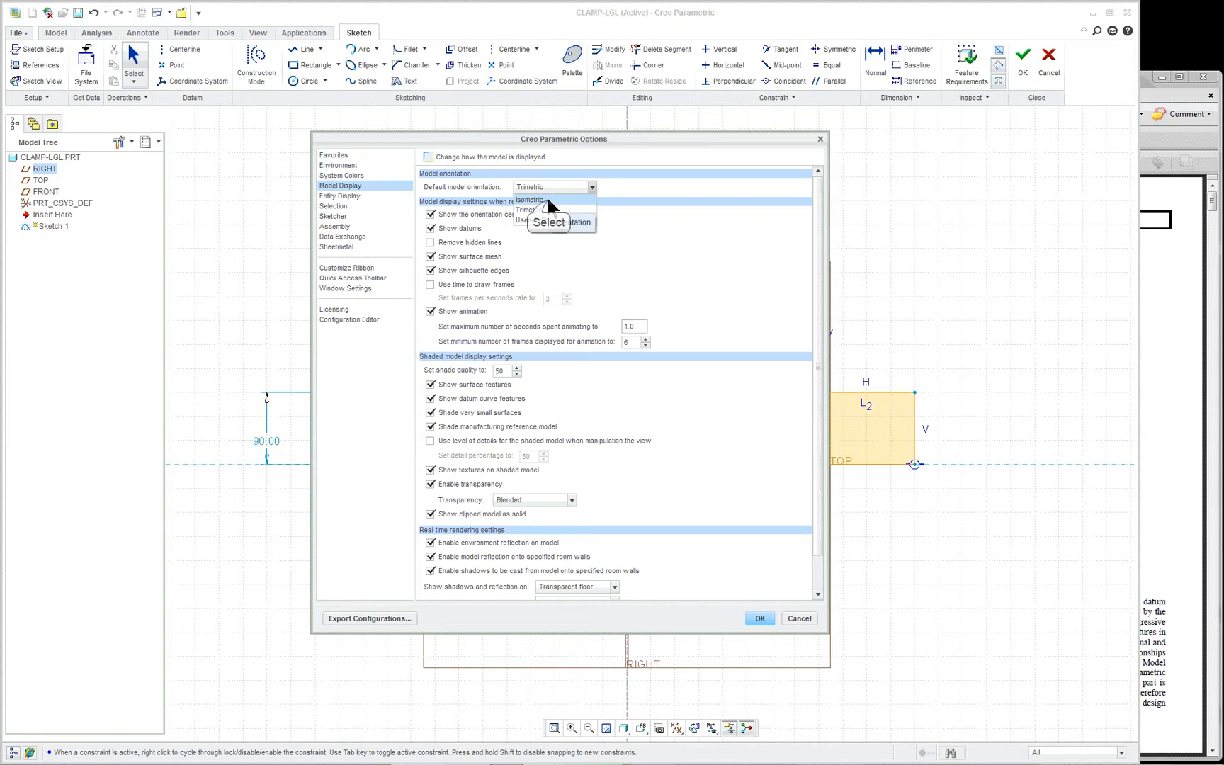
pyautogui.click(760, 618)
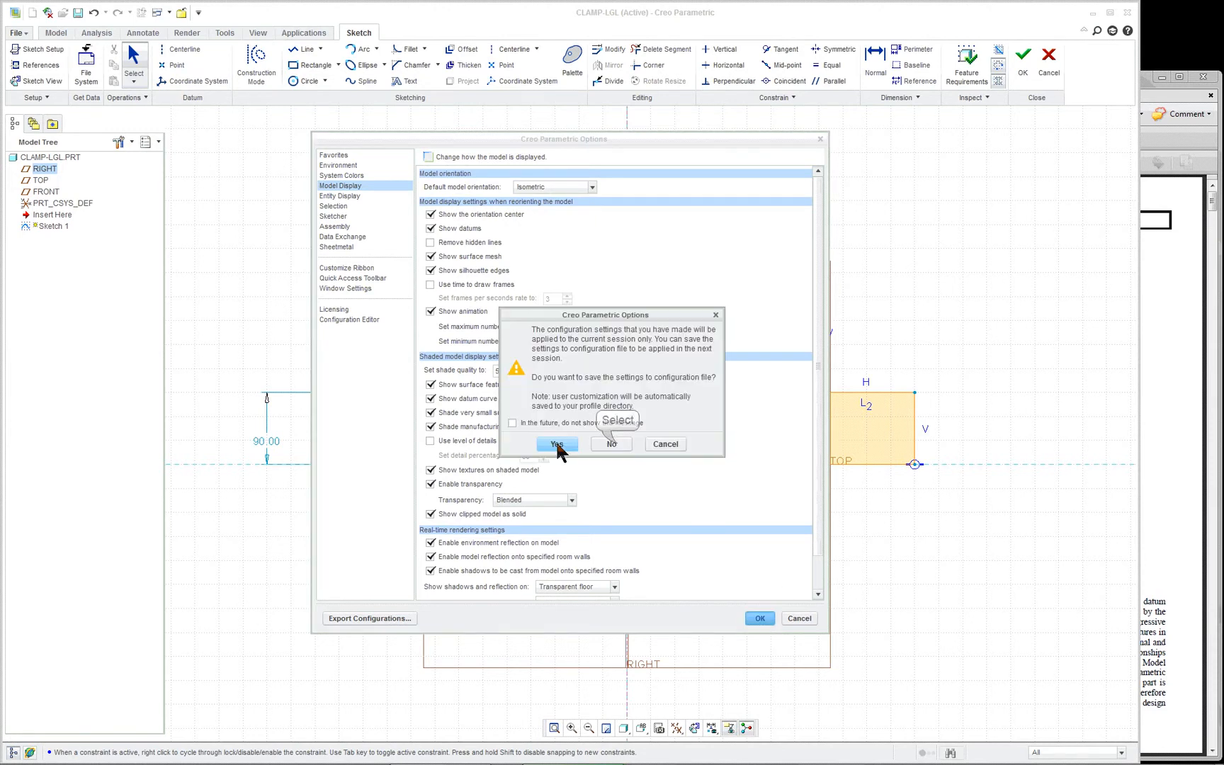
pyautogui.click(614, 444)
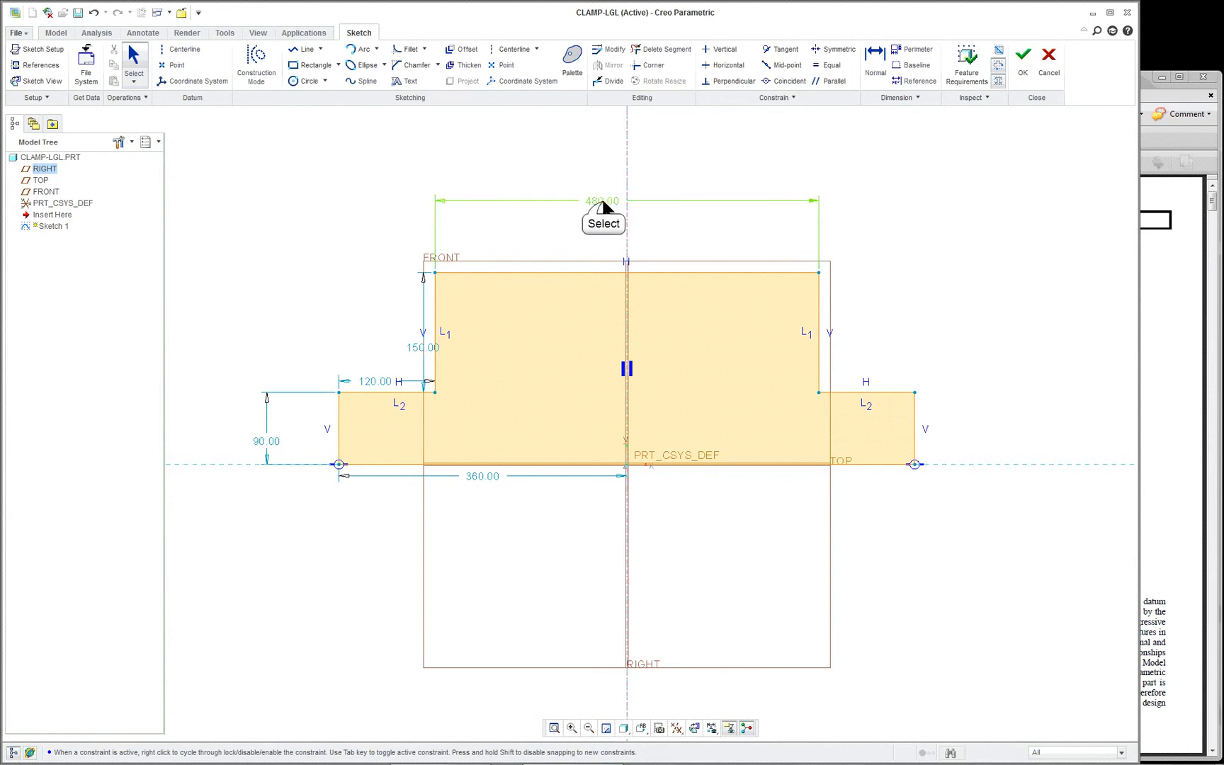
# Reposition the top width and lower left step height dimensions, and make both of them strong
pyautogui.click(634, 202)
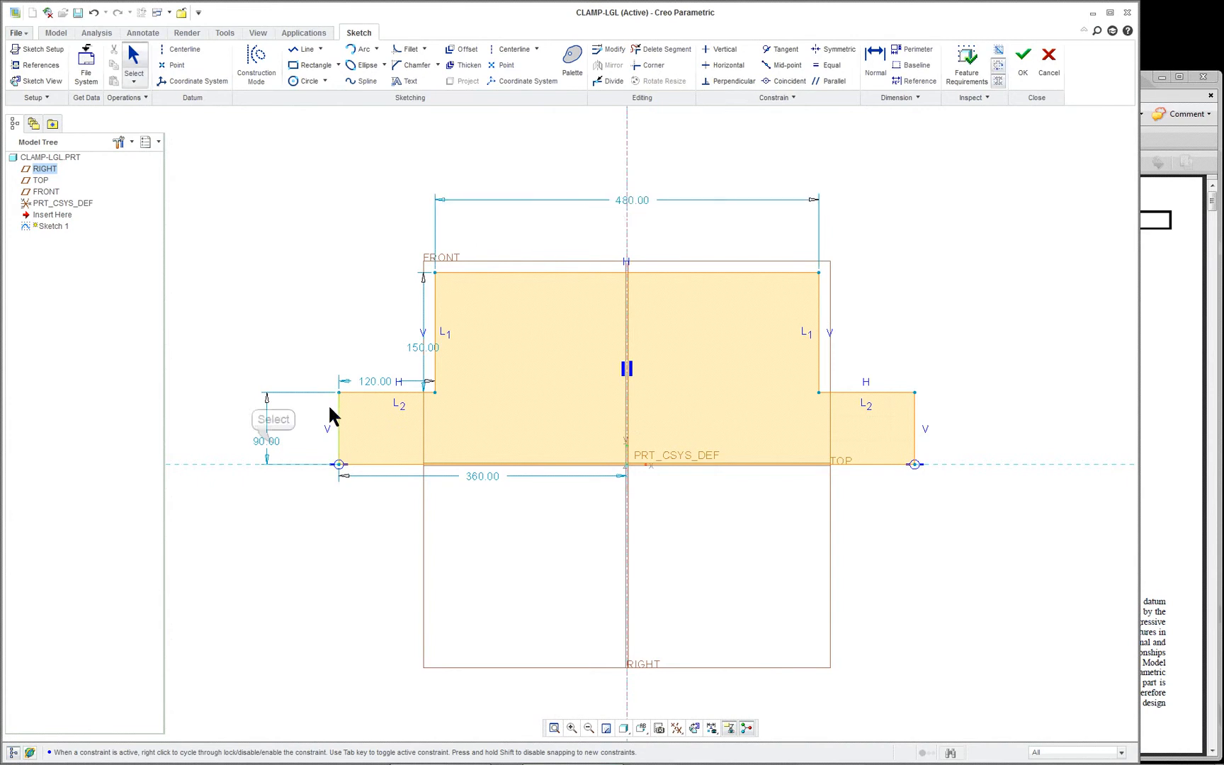
pyautogui.click(272, 438)
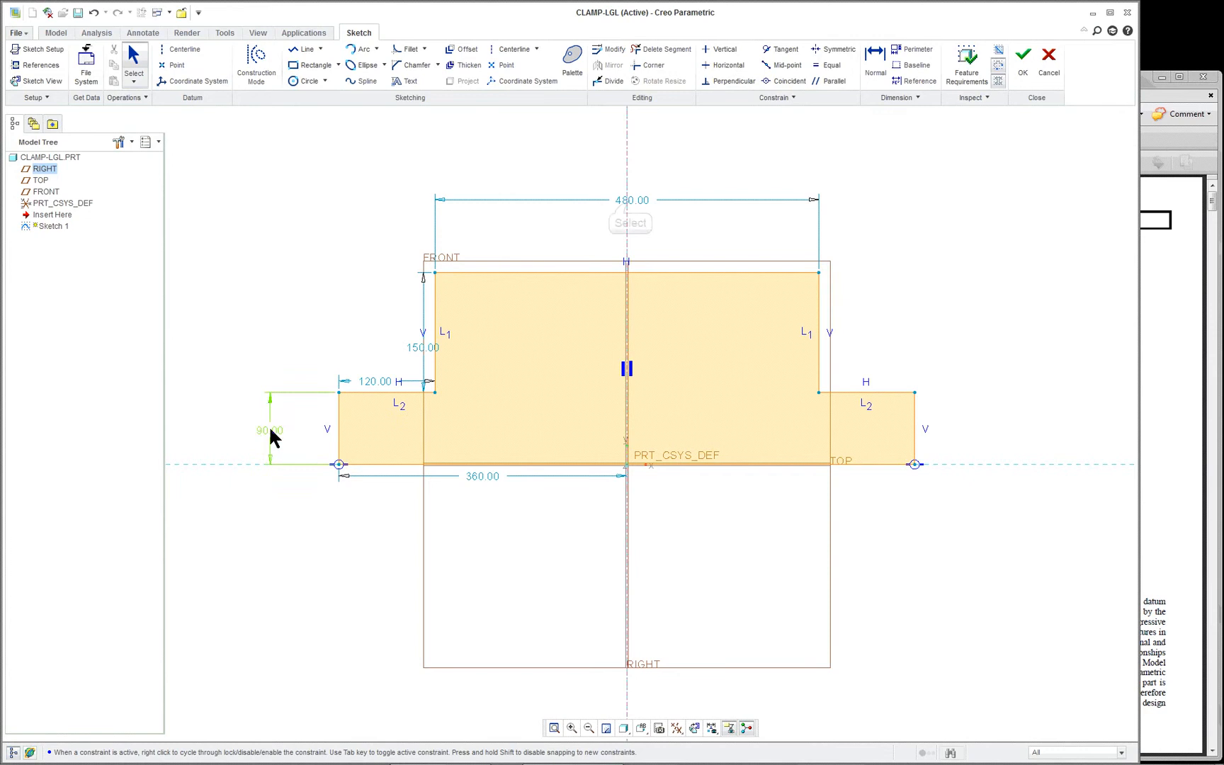
pyautogui.click(629, 201)
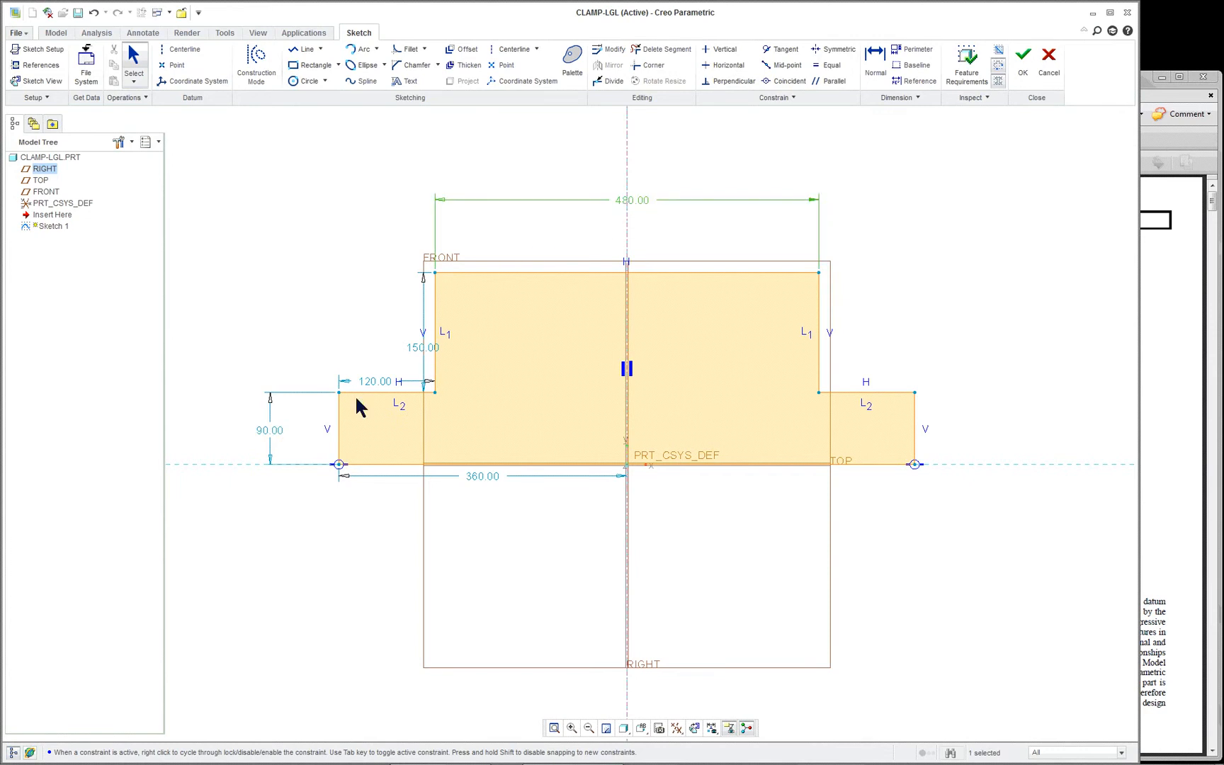
pyautogui.keyDown('ctrl'); pyautogui.click(276, 441); pyautogui.keyUp('ctrl')
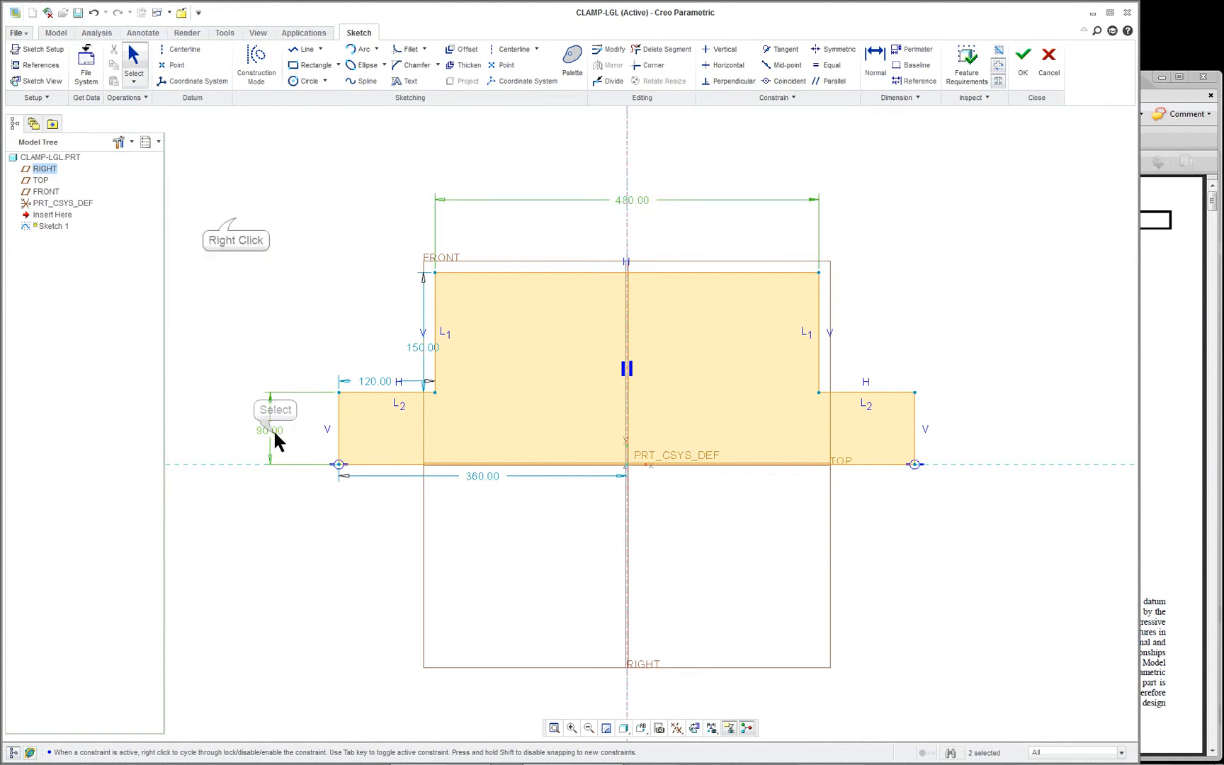
pyautogui.rightClick(236, 220)
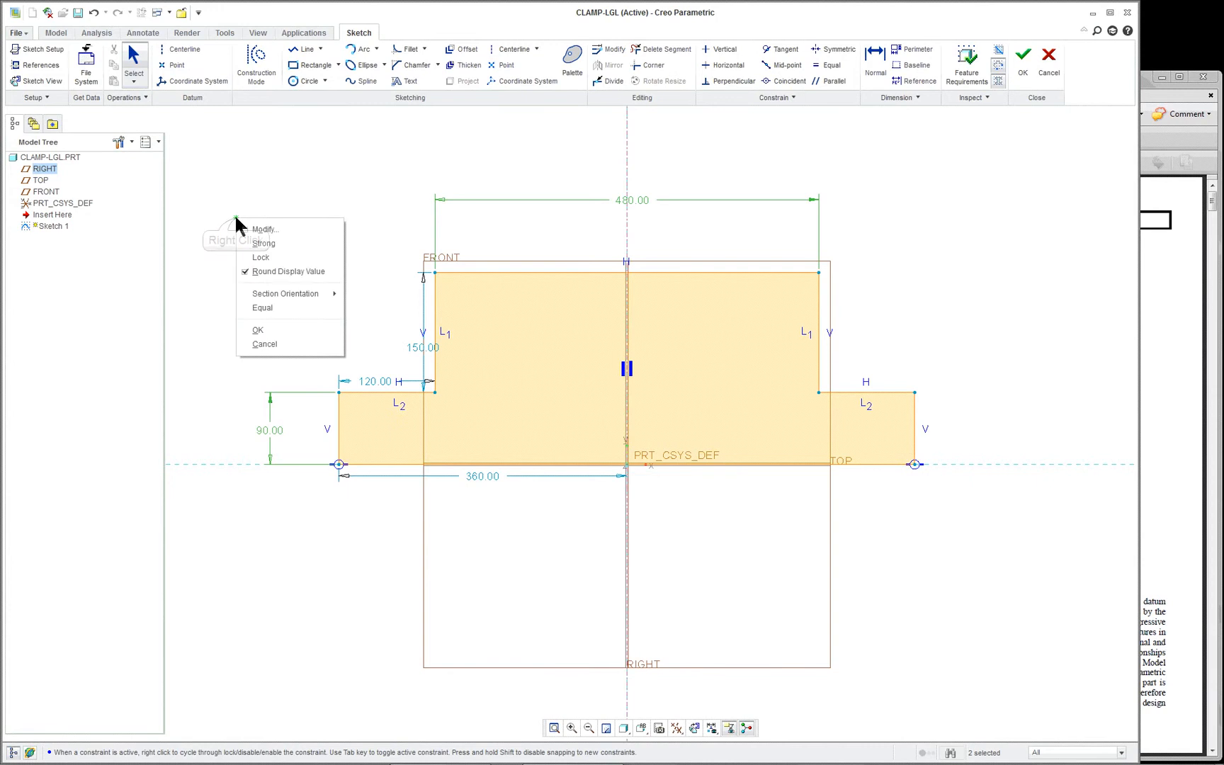
pyautogui.click(276, 243)
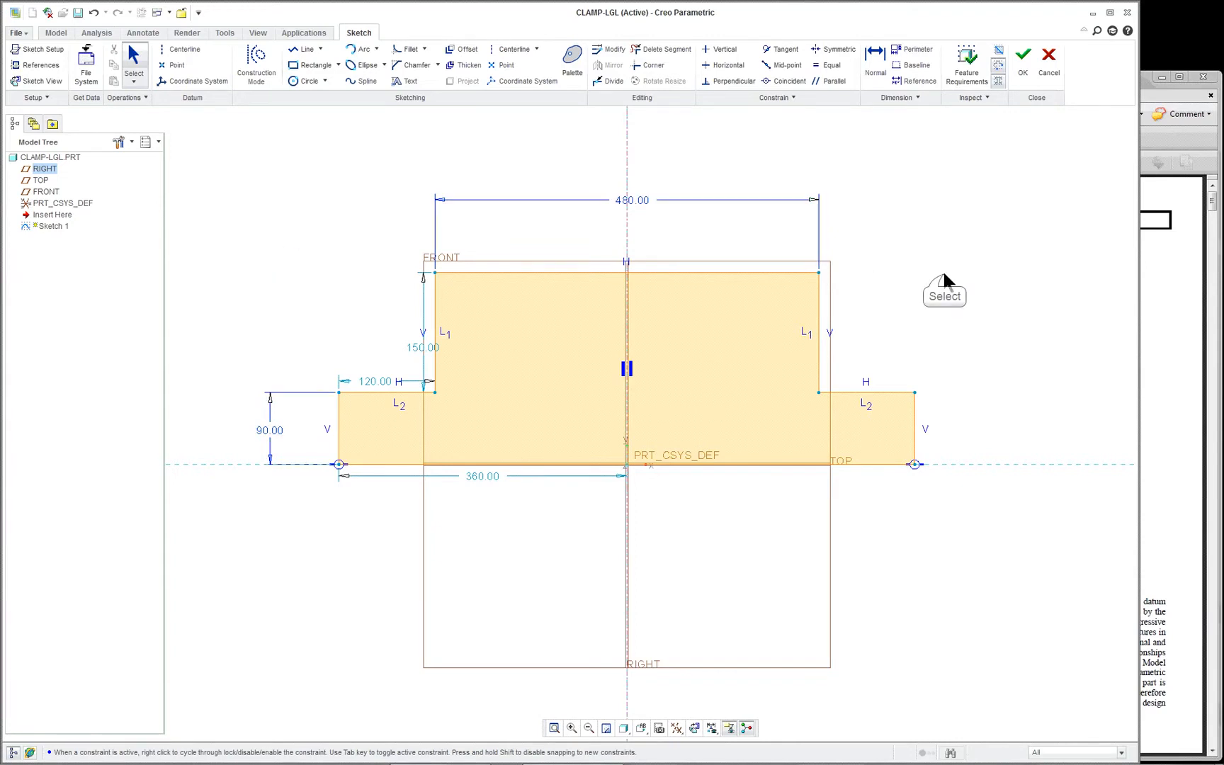
# Move the remaining weak dimensions for the half base width, step width and upper step height clear of the profile
pyautogui.moveTo(469, 480); pyautogui.dragTo(474, 505)
pyautogui.moveTo(390, 381)
pyautogui.mouseDown()
pyautogui.moveTo(398, 358)
pyautogui.moveTo(318, 344)
pyautogui.mouseUp()
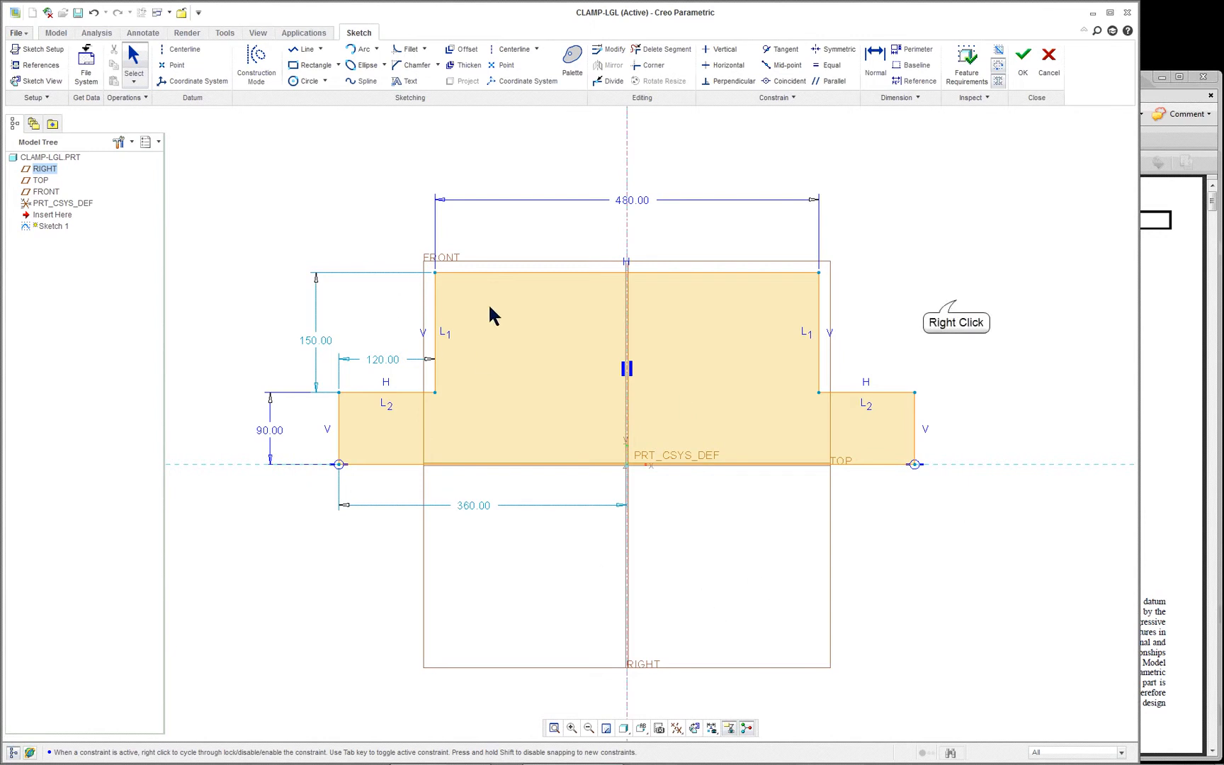
# Dimension the overall profile height from the top edge down to the TOP reference, placing it outside the stepped profile
pyautogui.rightClick(956, 301)
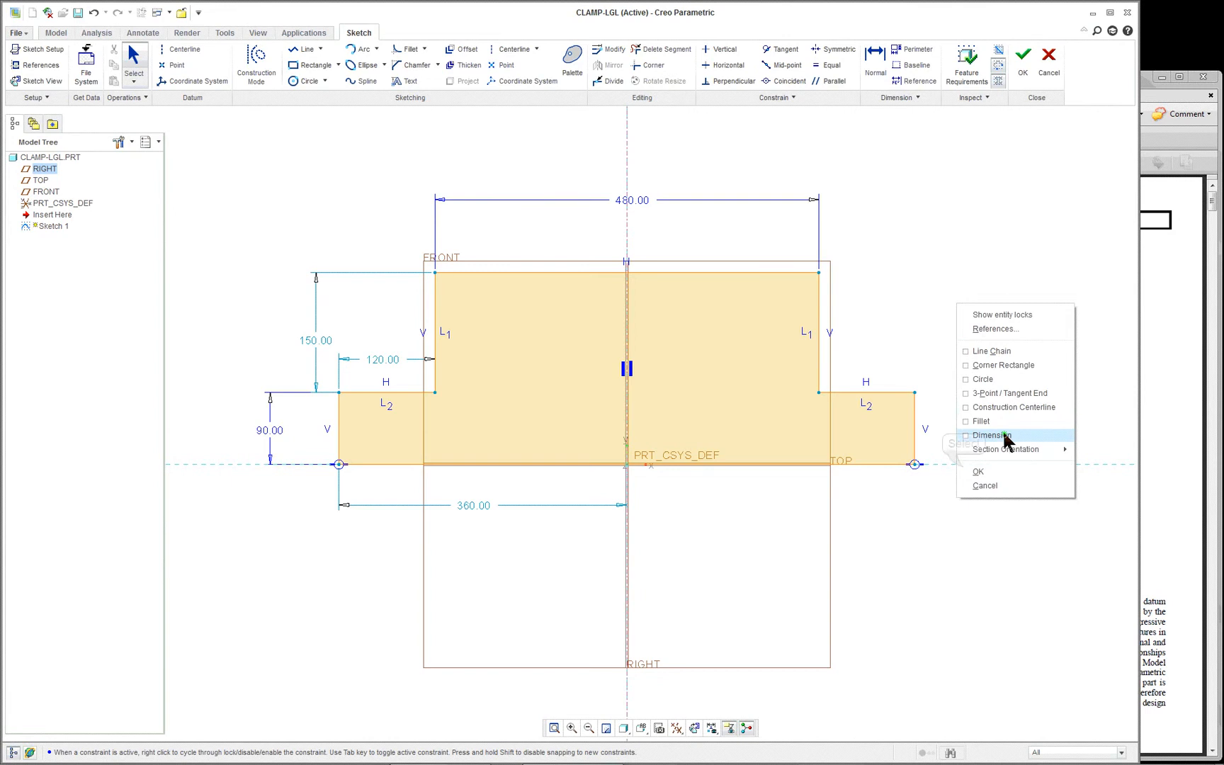
pyautogui.click(1005, 437)
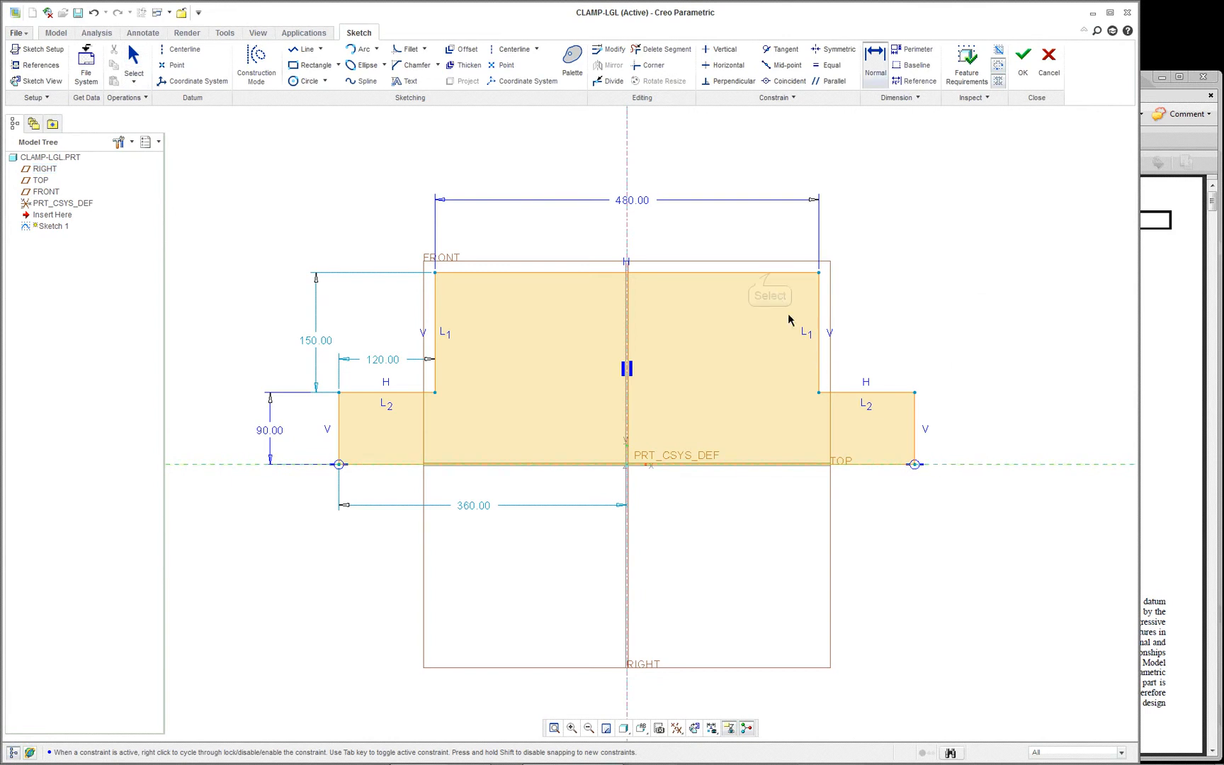
pyautogui.click(770, 274)
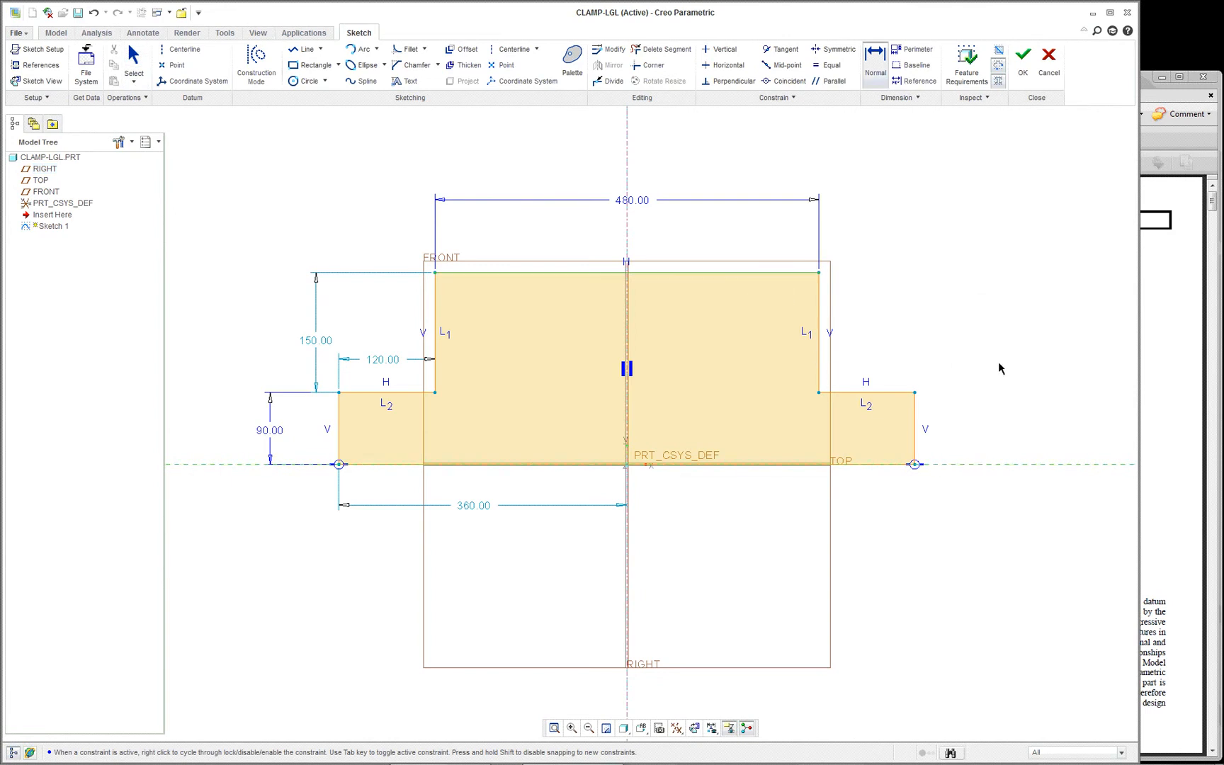
pyautogui.middleClick(978, 350)
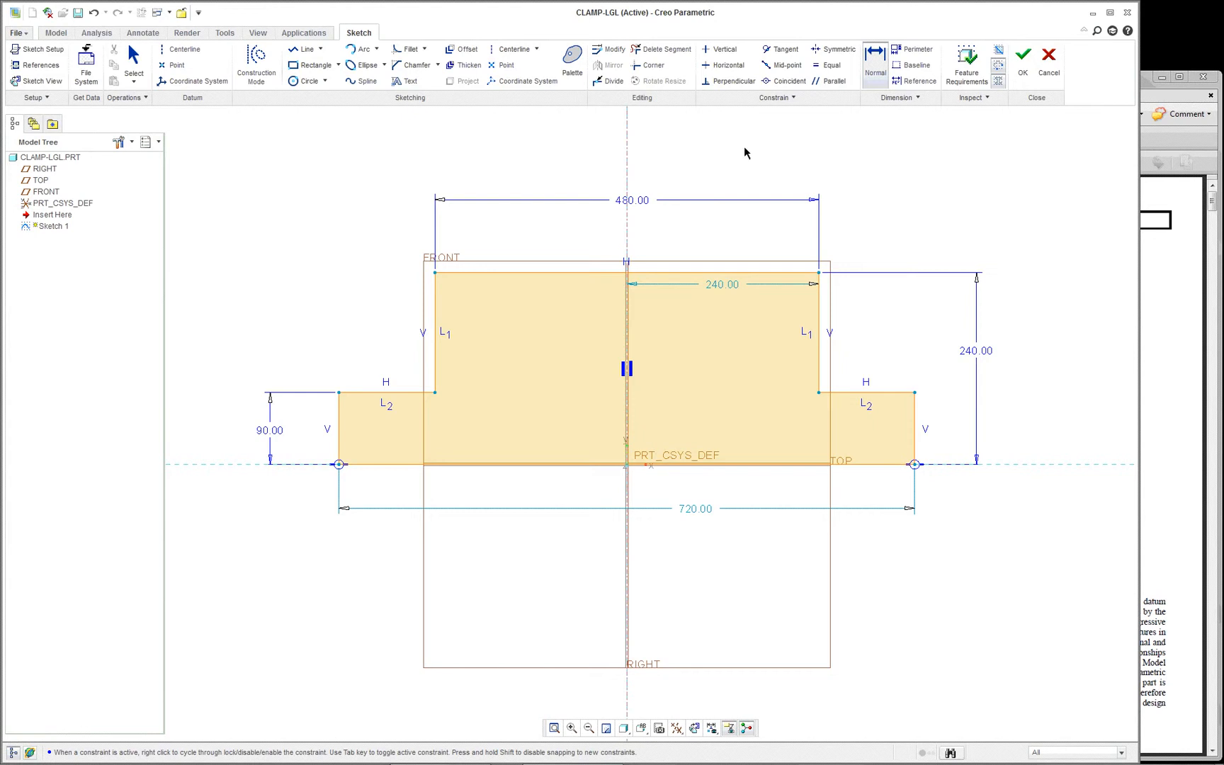
# Constrain the two upper corners of the profile to be symmetric about the vertical centerline
pyautogui.rightClick(782, 117)
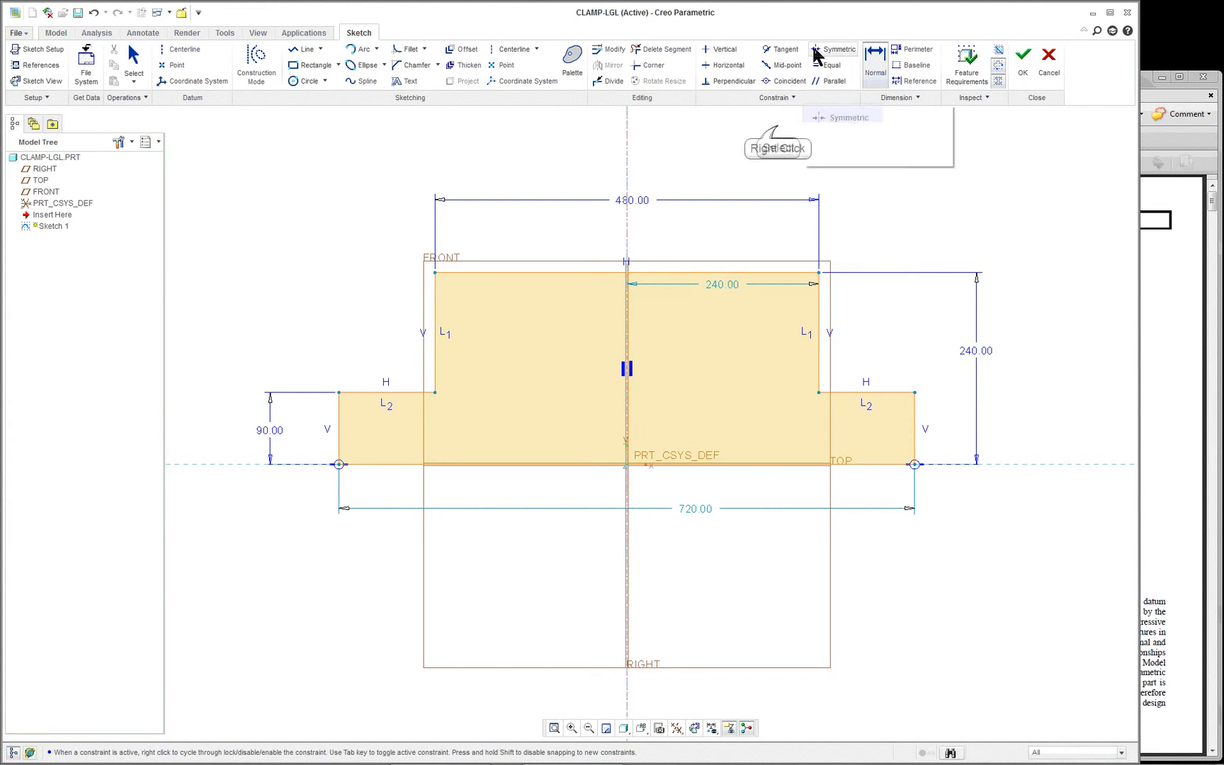
pyautogui.rightClick(781, 125)
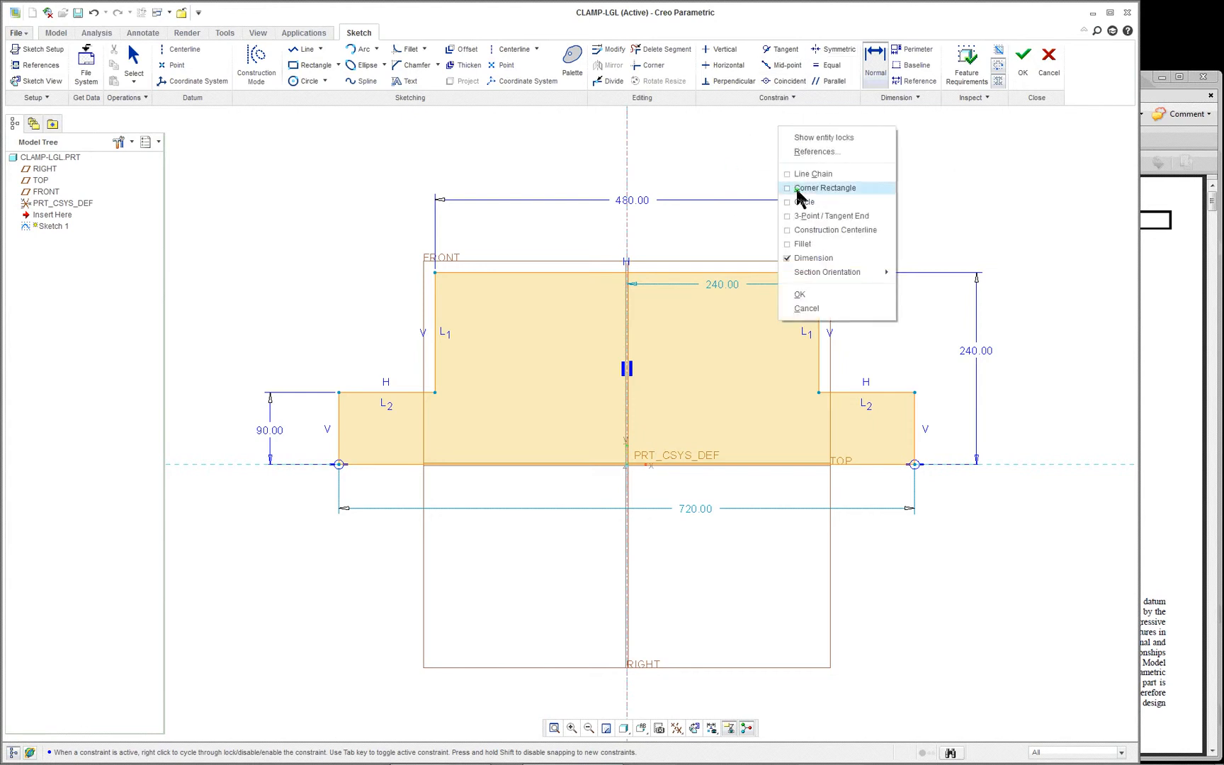
pyautogui.click(956, 182)
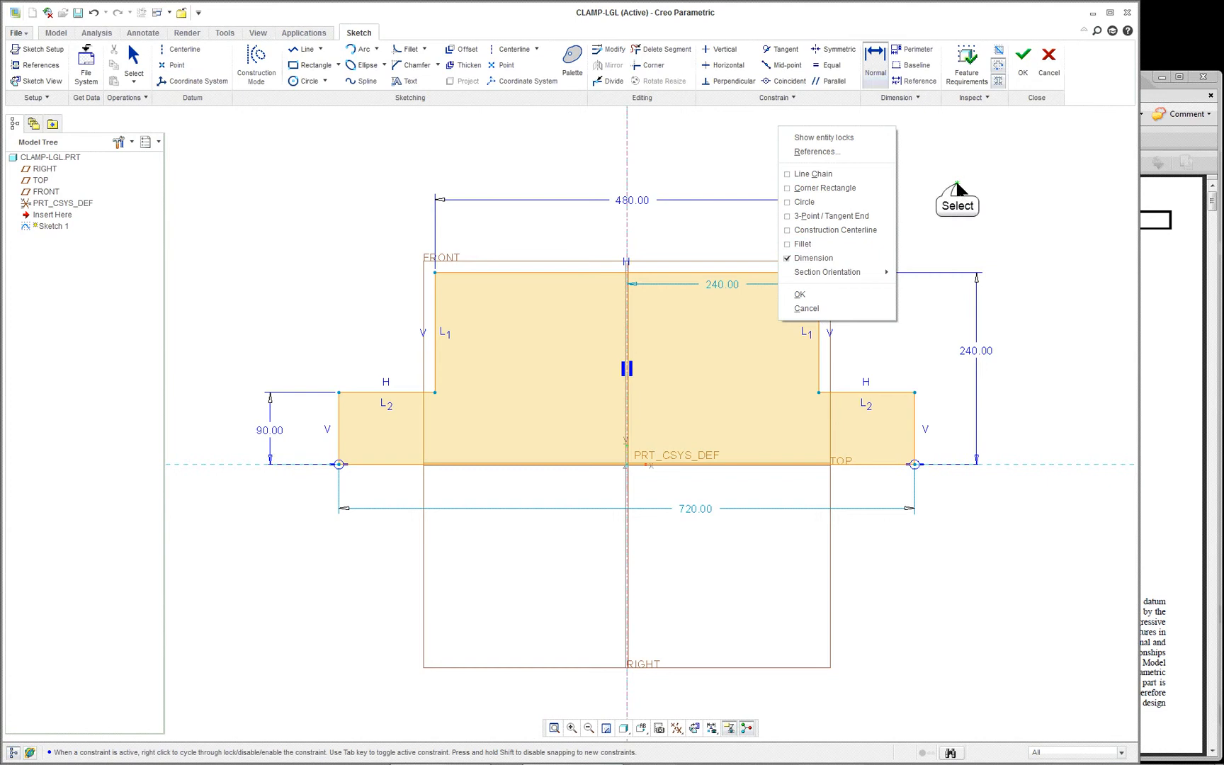
pyautogui.click(830, 51)
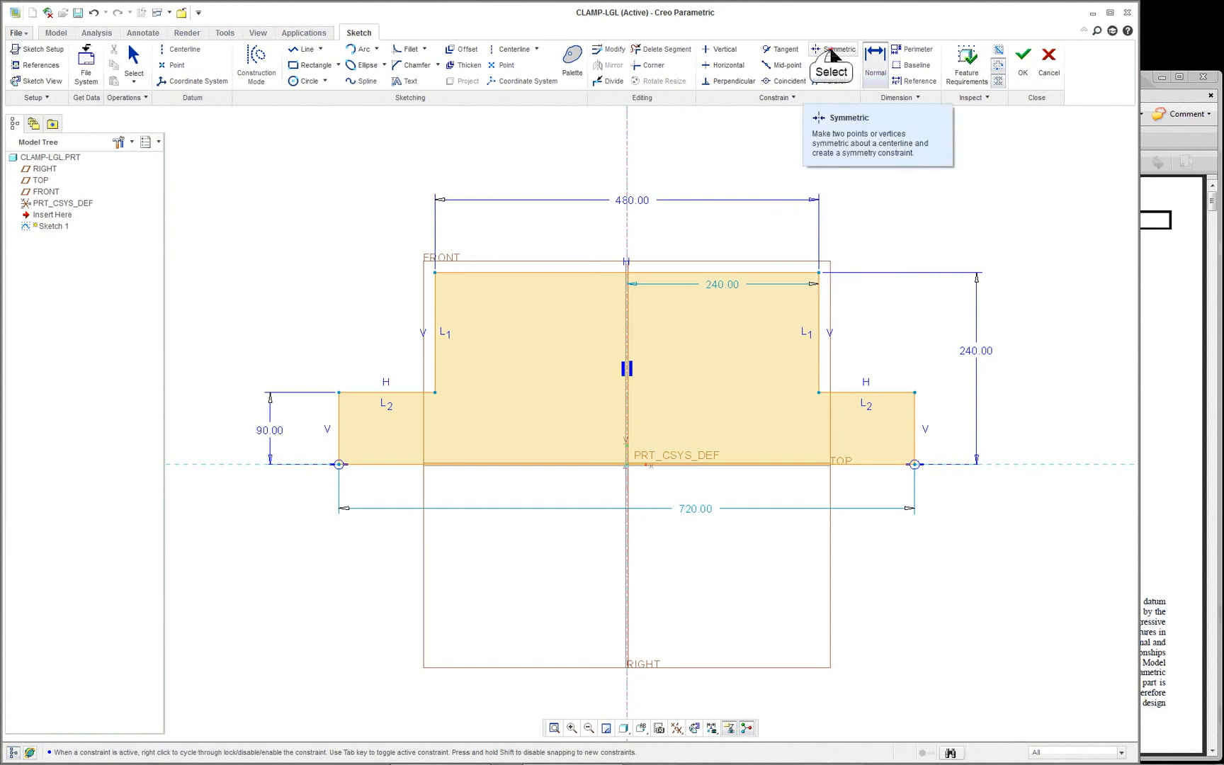
pyautogui.click(627, 228)
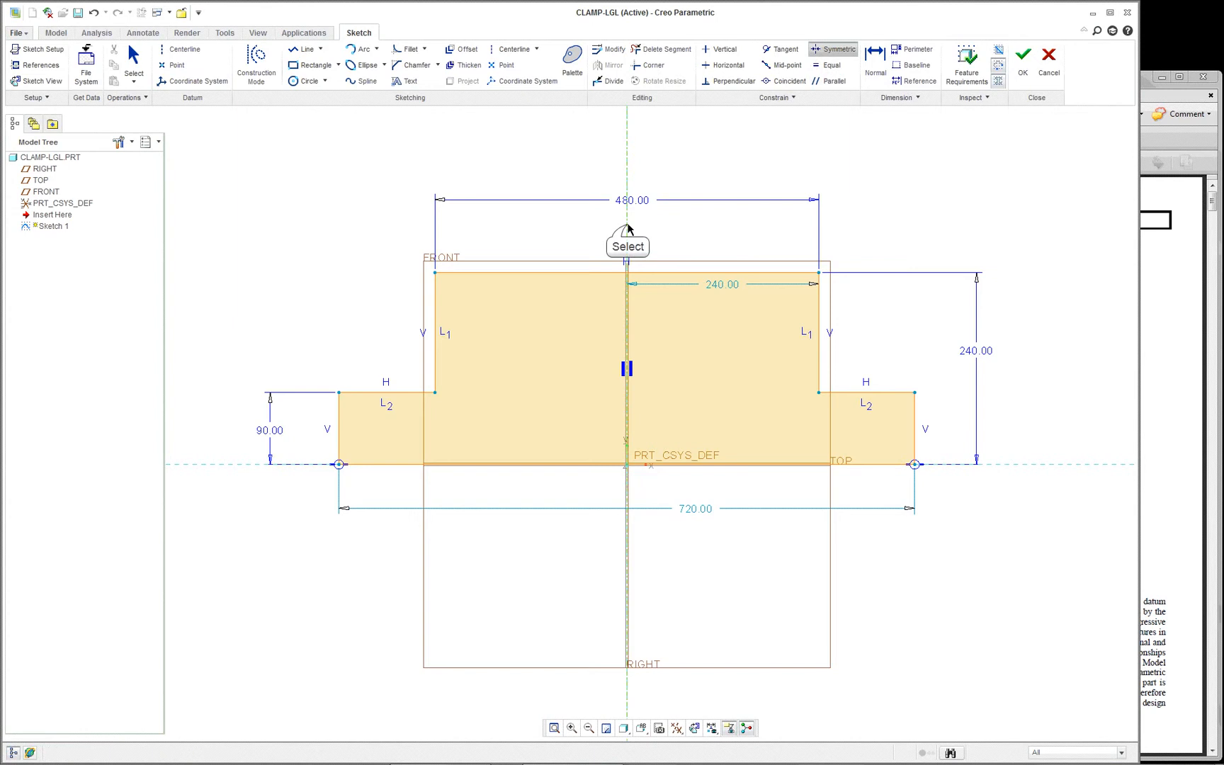
pyautogui.click(819, 274)
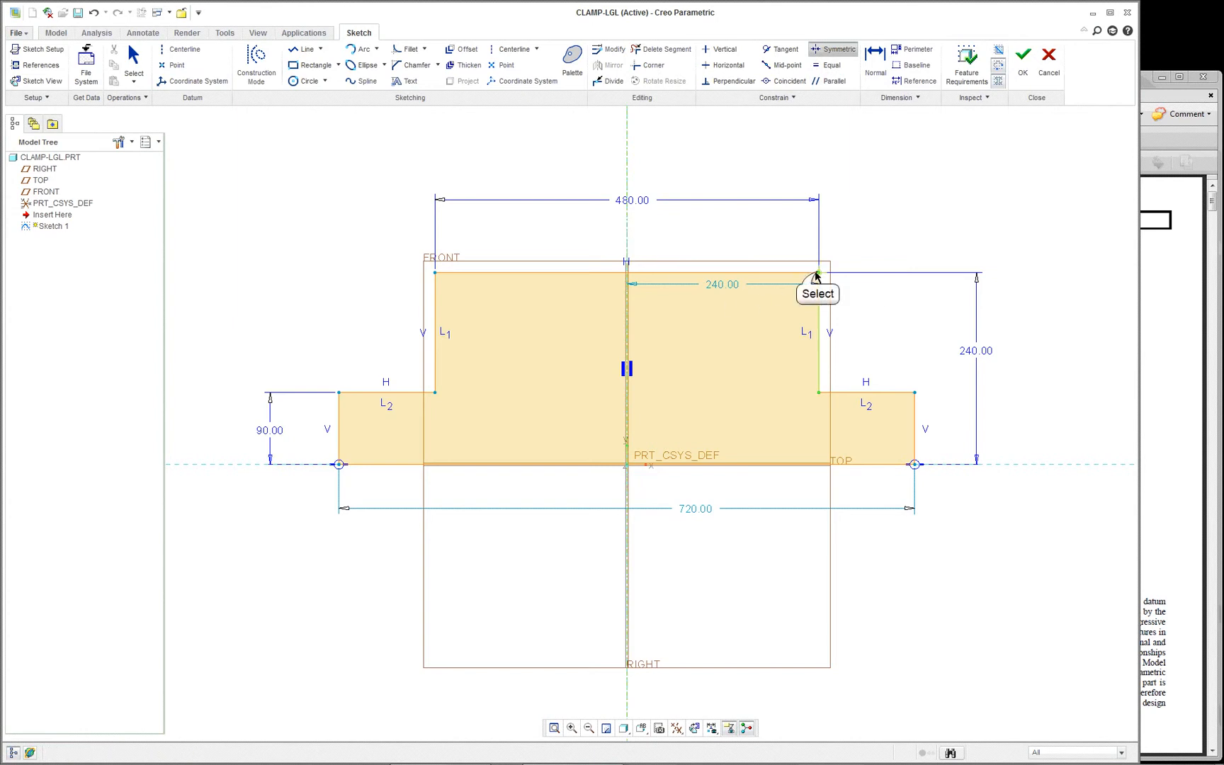
pyautogui.click(435, 273)
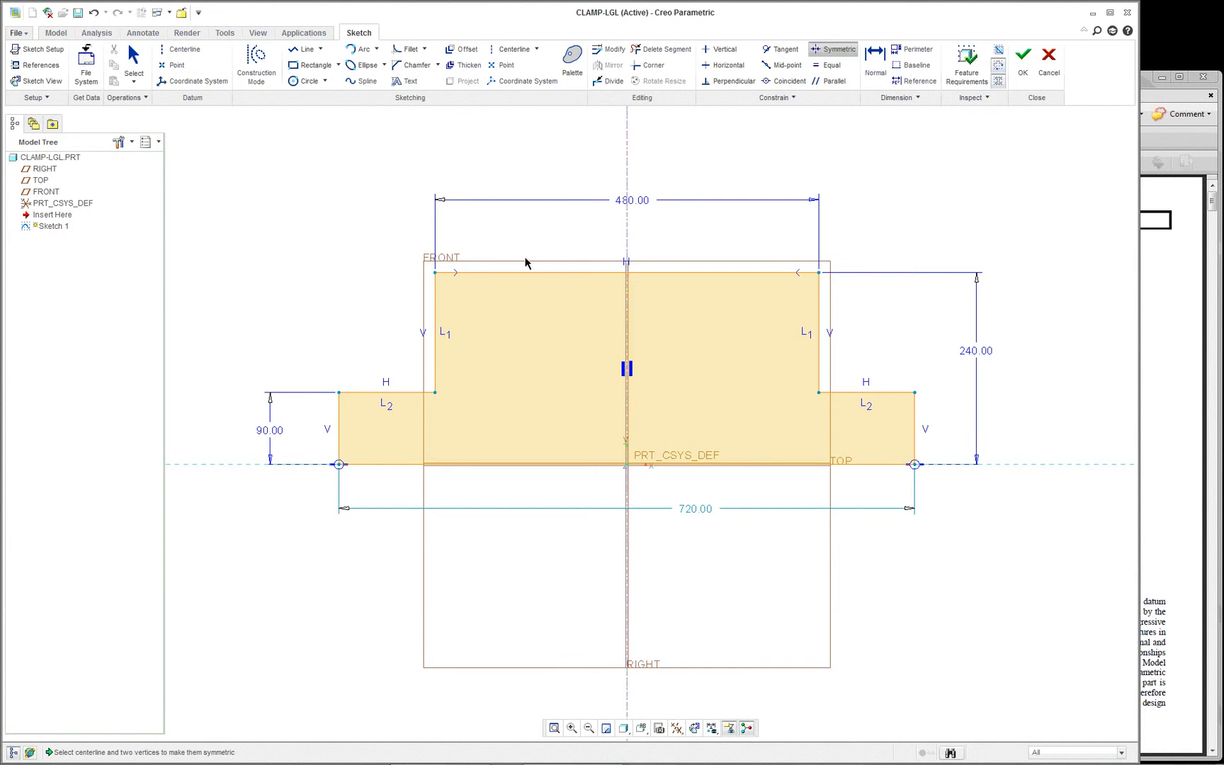
pyautogui.scroll(-1, 920, 189)
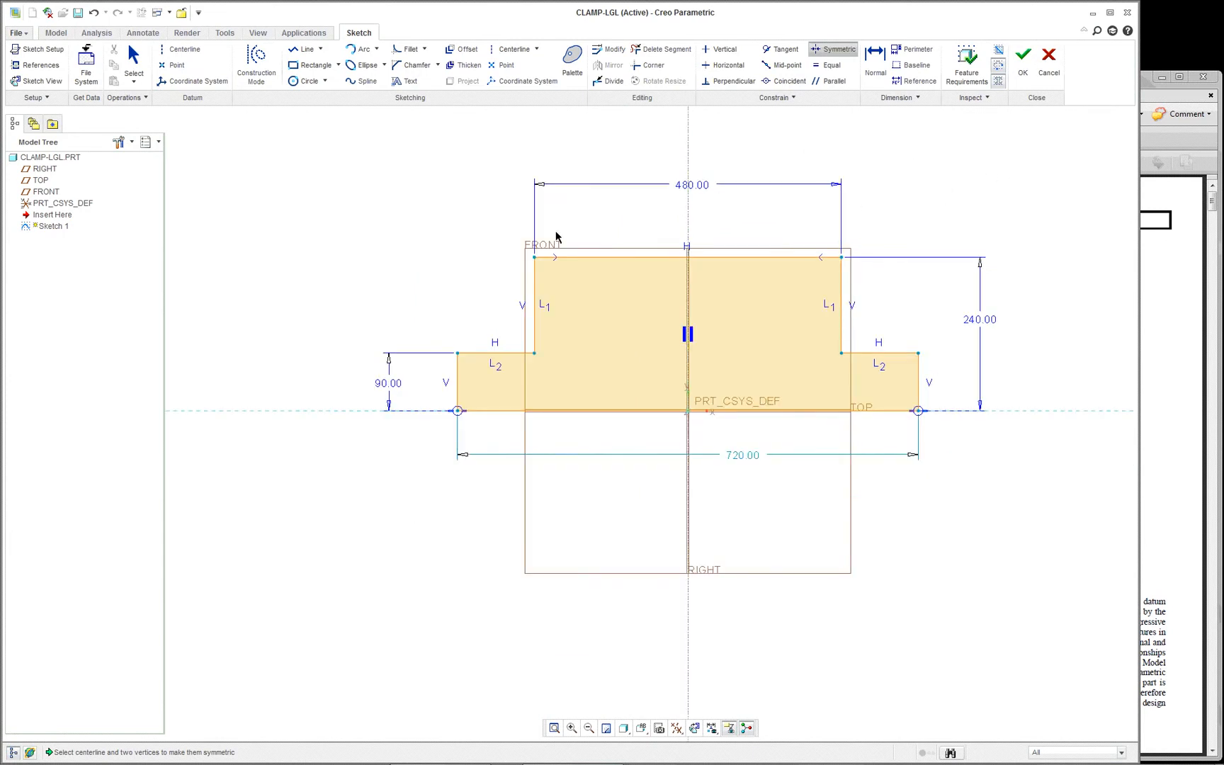
pyautogui.scroll(-2, 574, 495)
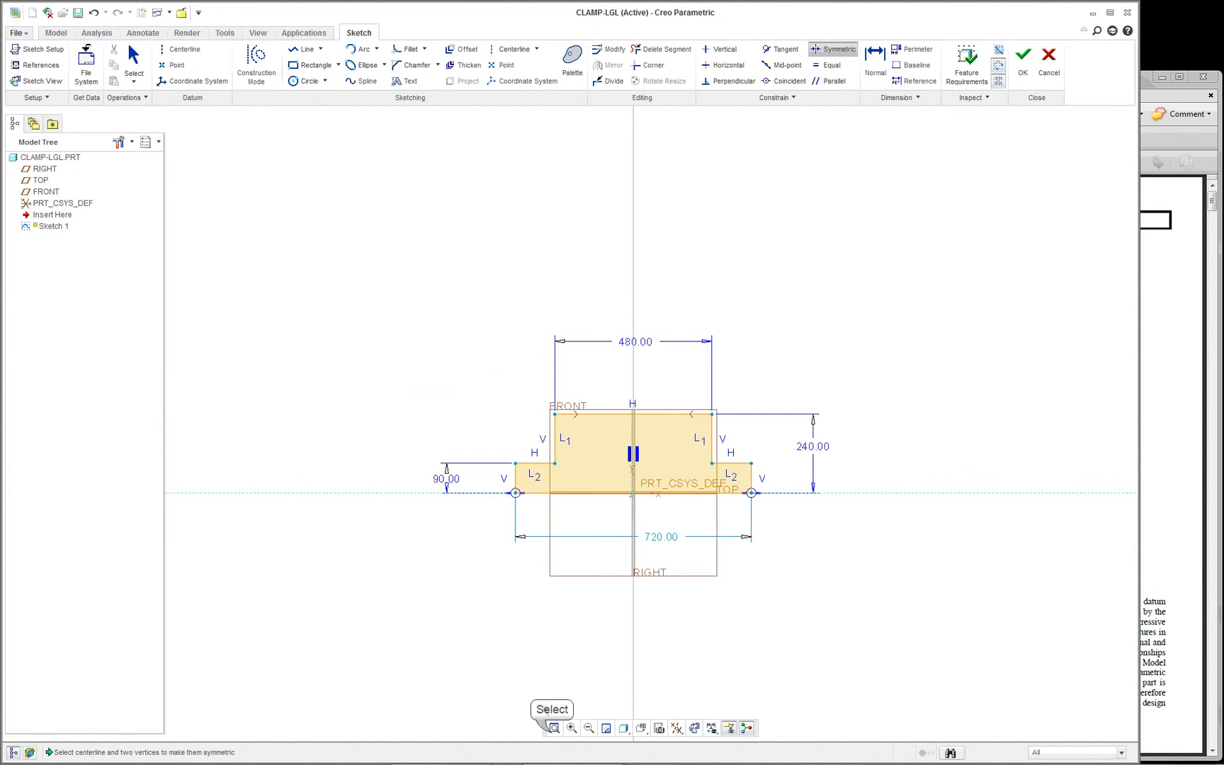
pyautogui.click(552, 728)
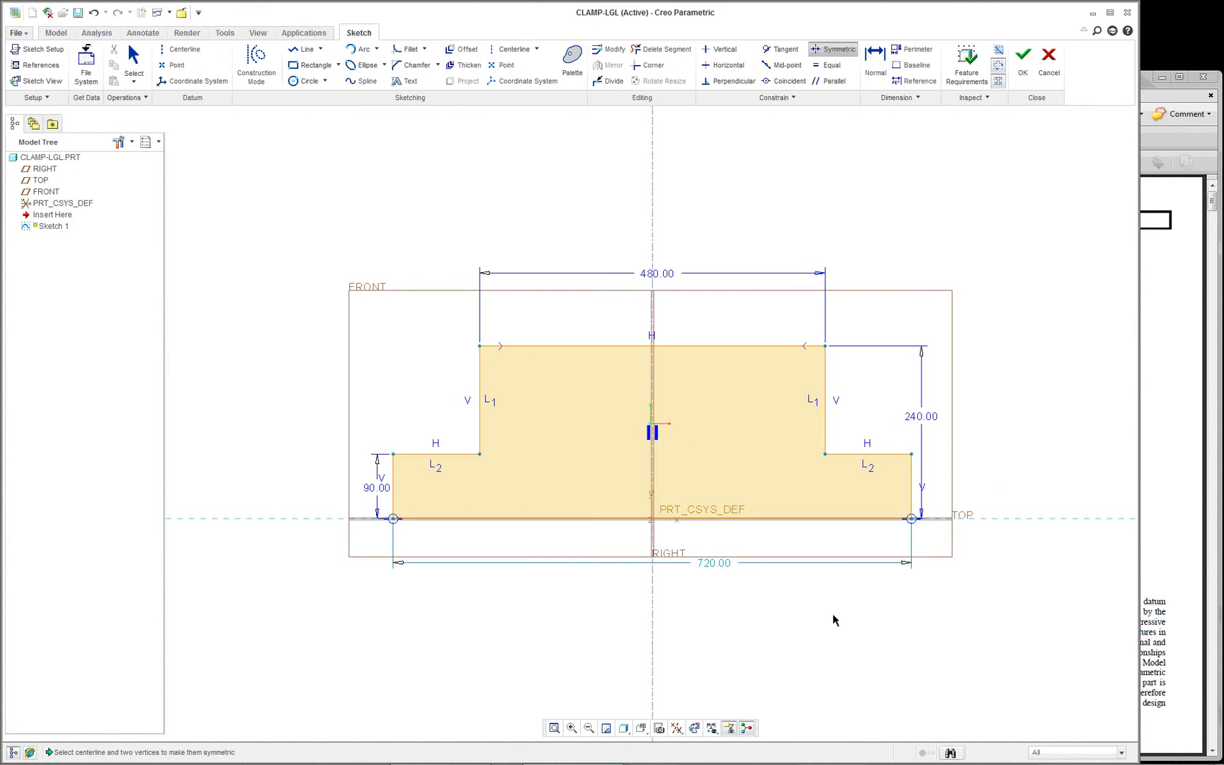
pyautogui.middleClick(319, 261)
# Select the entire sketch with its dimensions and open all four dimensions together for modification
pyautogui.scroll(1, 319, 261)
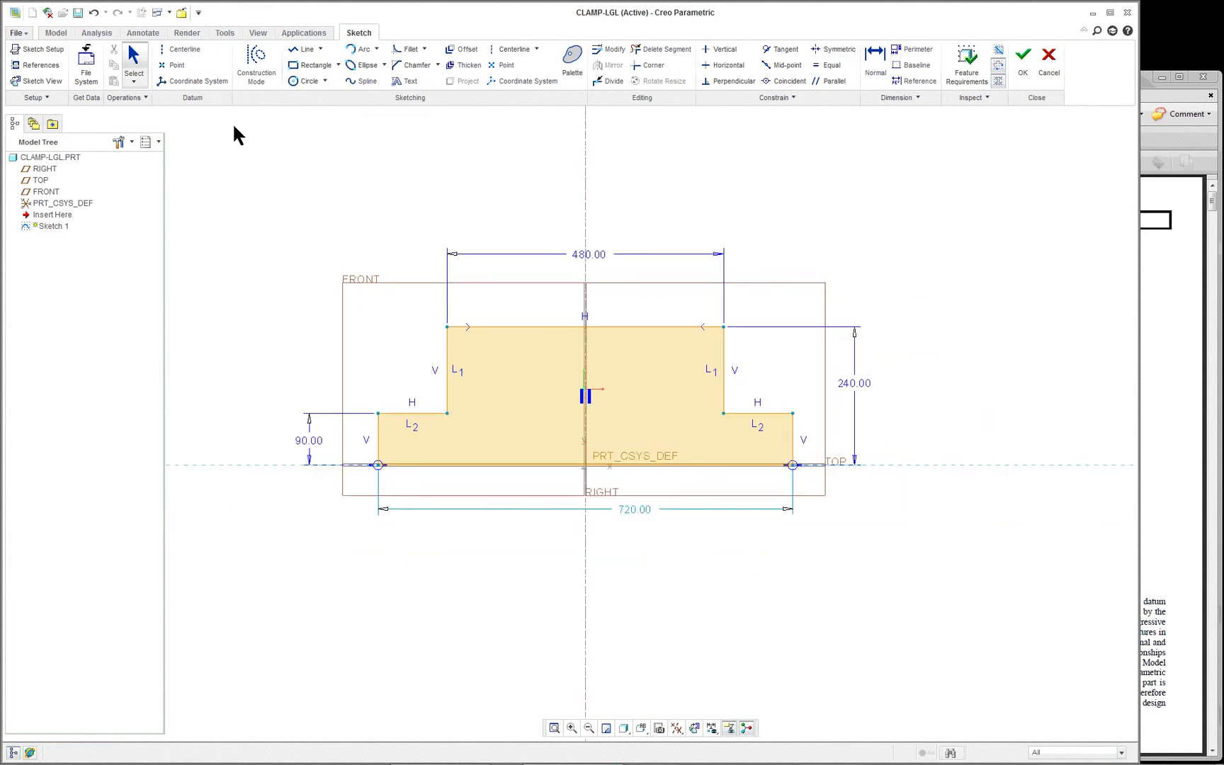
pyautogui.click(134, 62)
pyautogui.moveTo(244, 180)
pyautogui.mouseDown()
pyautogui.moveTo(811, 596)
pyautogui.moveTo(976, 595)
pyautogui.moveTo(983, 584)
pyautogui.mouseUp()
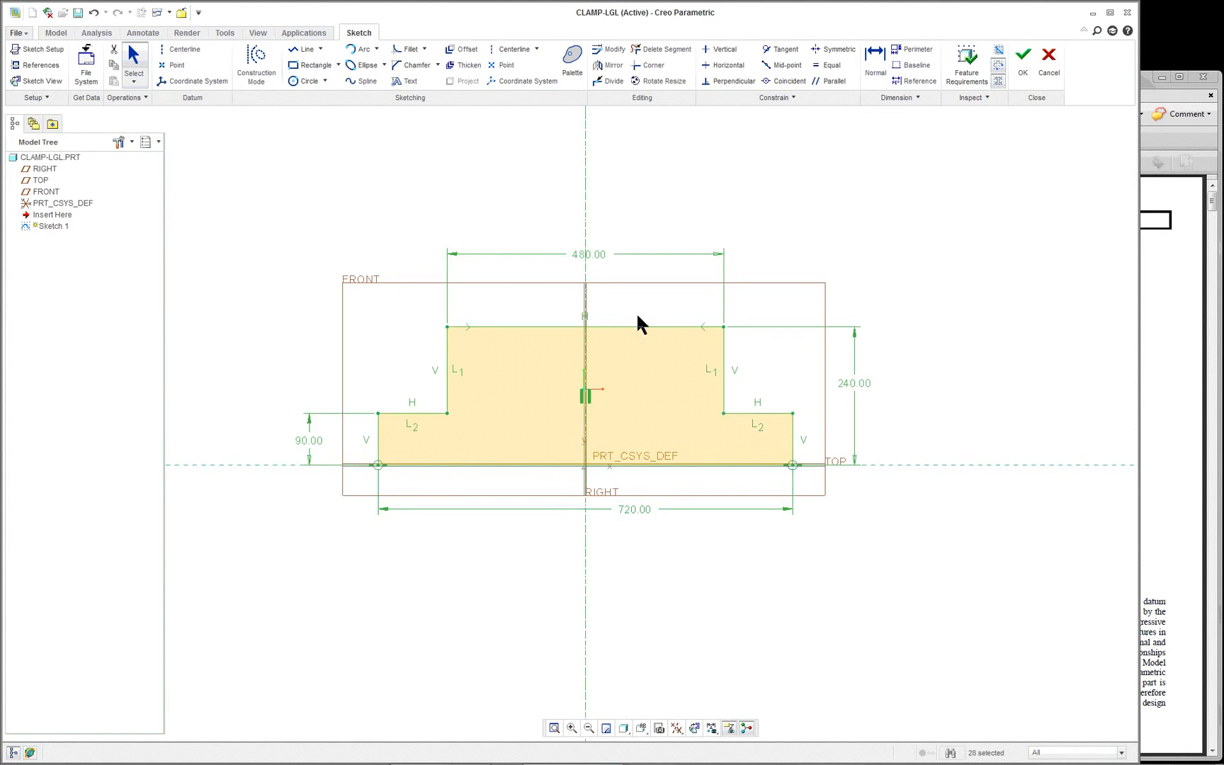
pyautogui.click(134, 80)
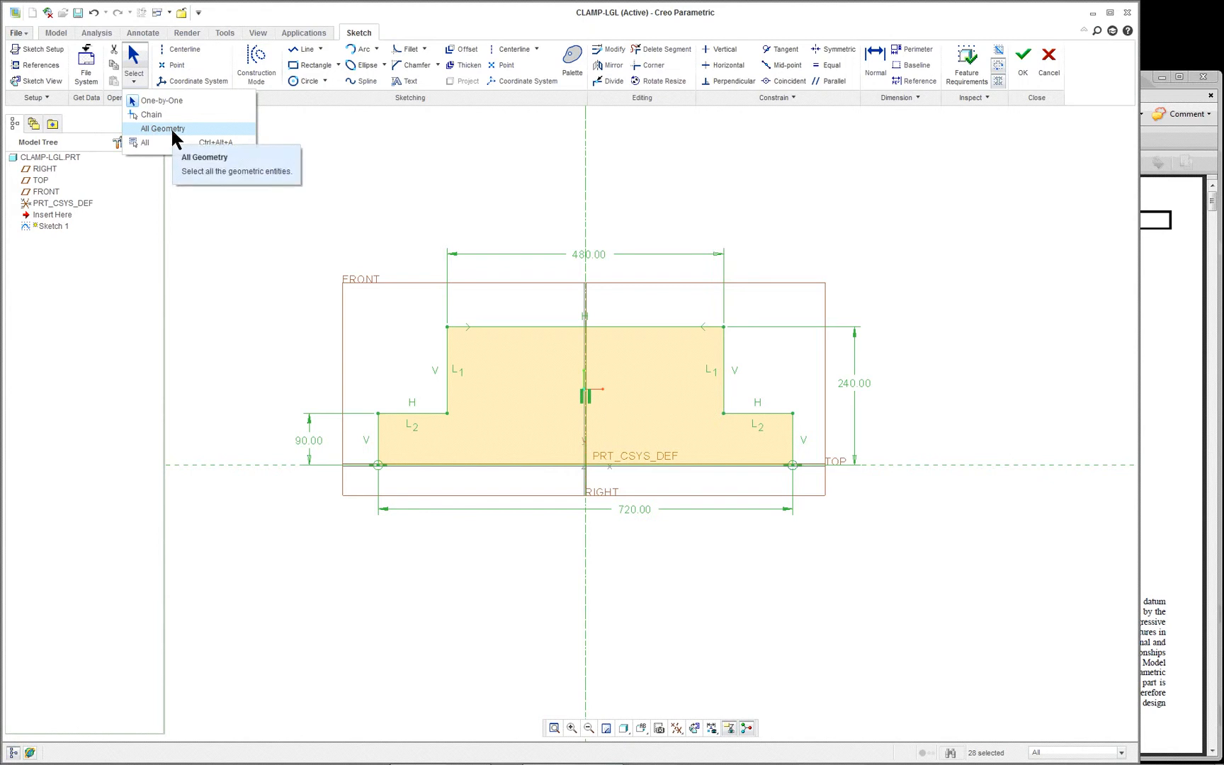
pyautogui.rightClick(415, 152)
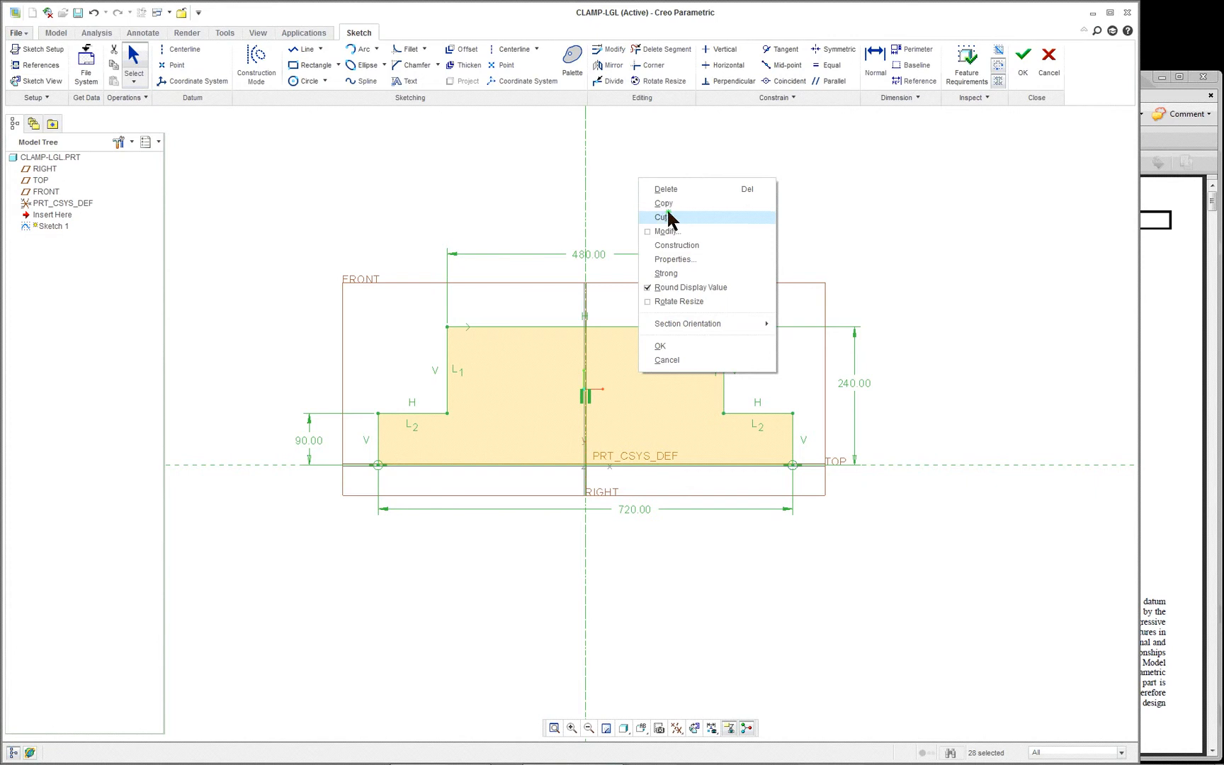
pyautogui.click(666, 231)
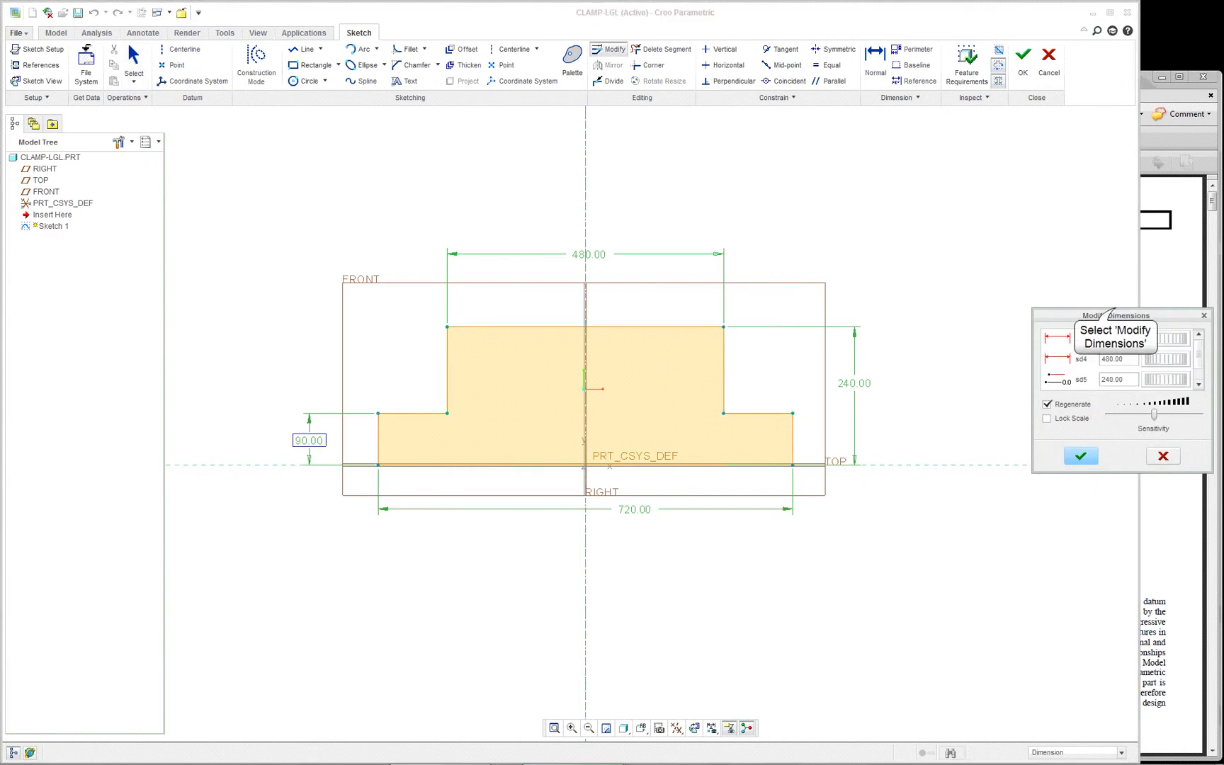
pyautogui.moveTo(1115, 306); pyautogui.dragTo(1031, 202)
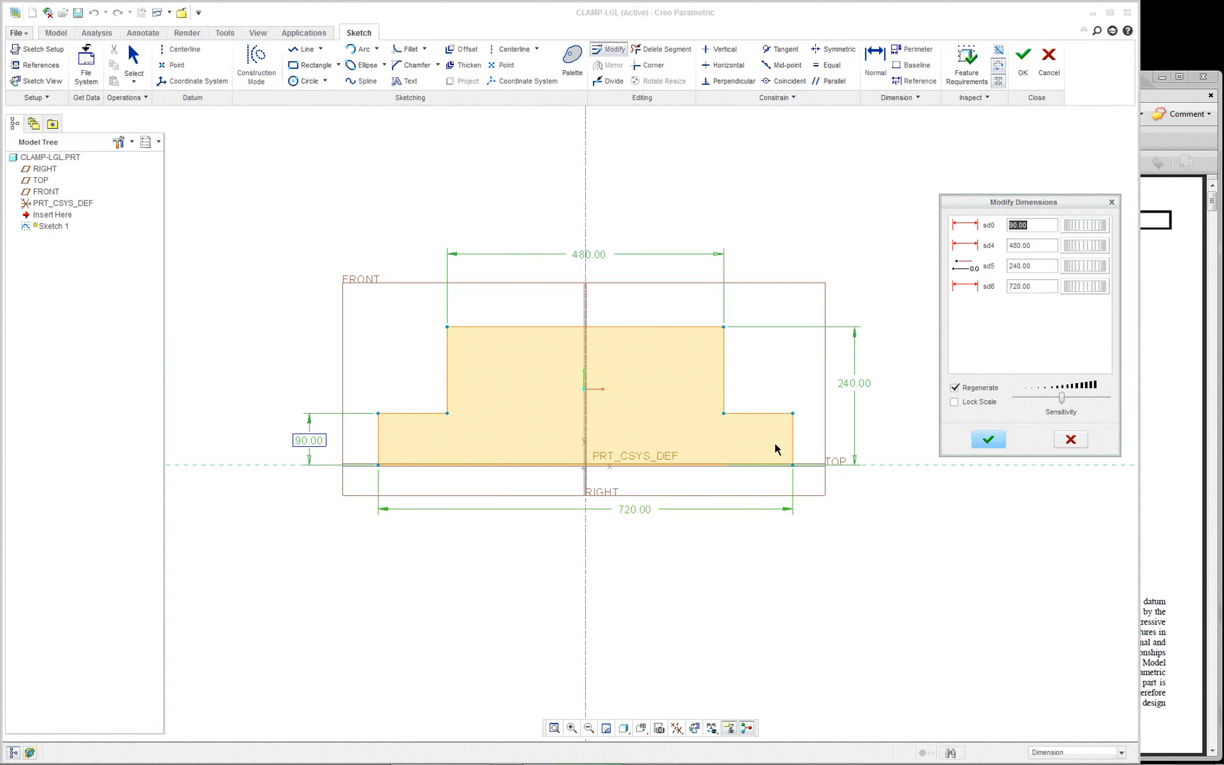
# Try setting the overall base width to 123 with the scale left unlocked
pyautogui.doubleClick(1019, 286)
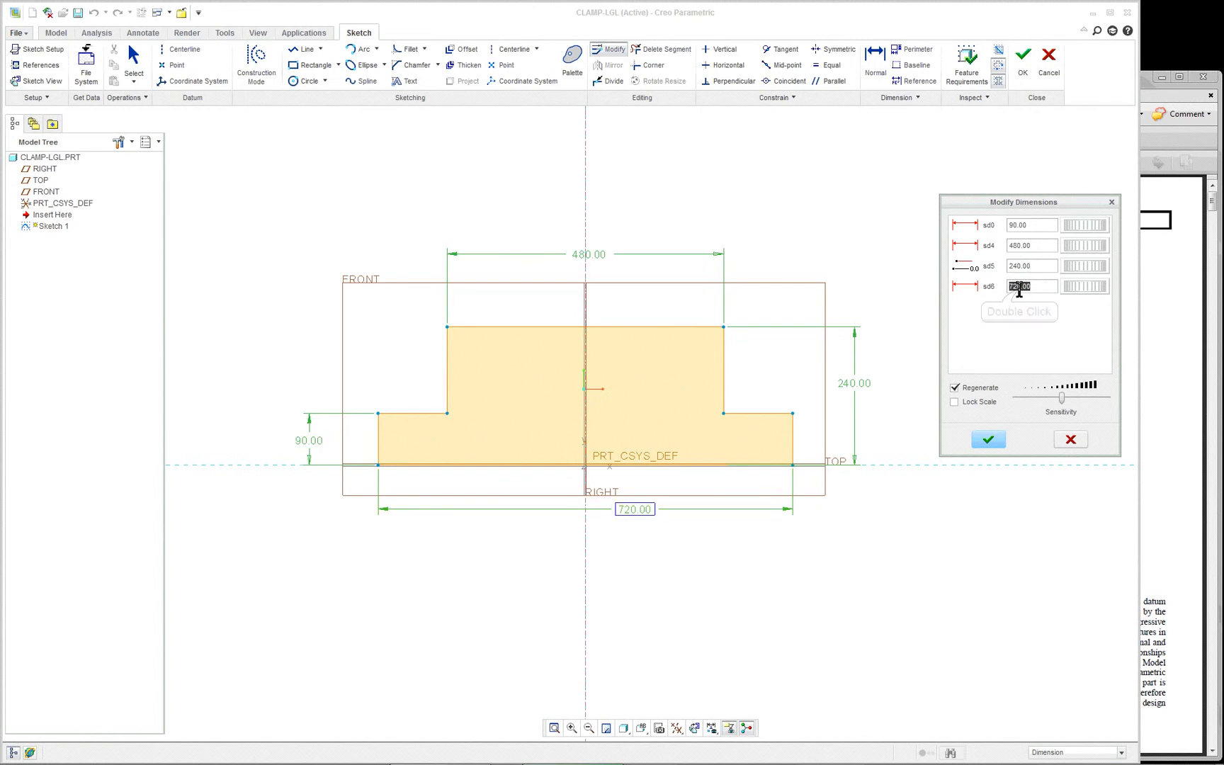
pyautogui.write('123')
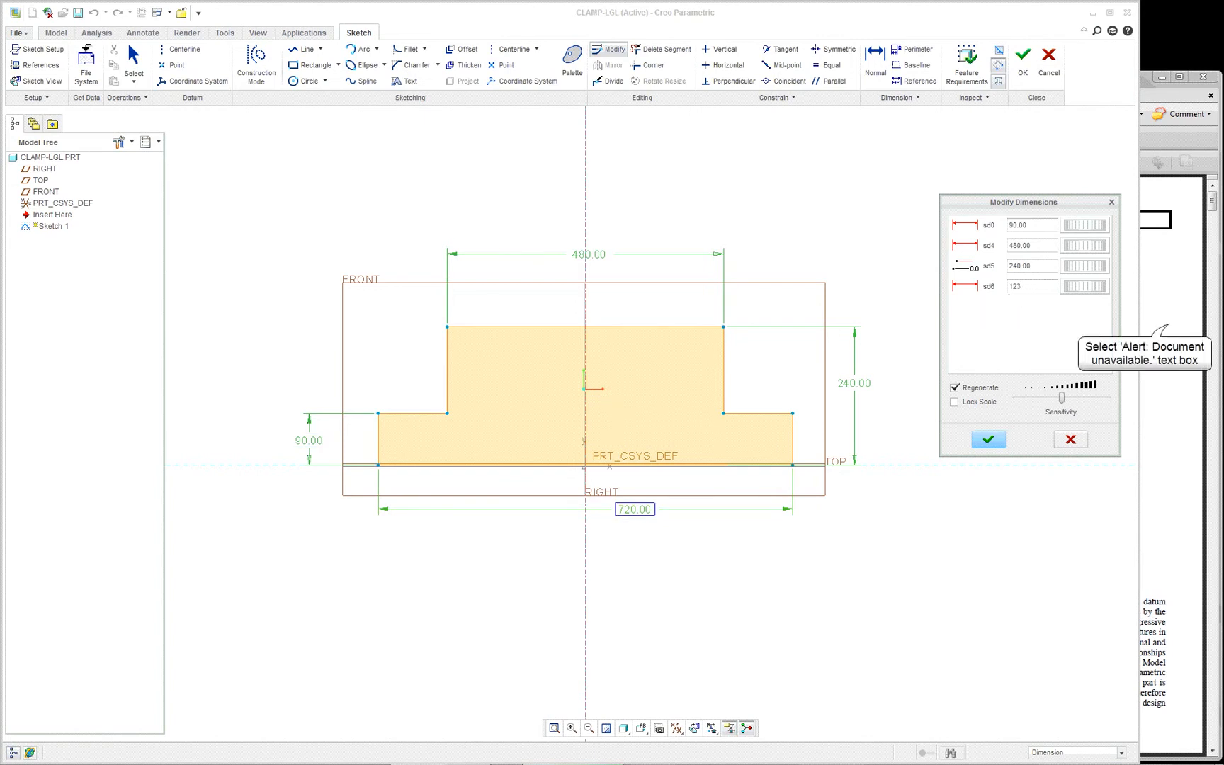
pyautogui.press('Return')
# Consult the clamp's front view drawing in the Acrobat PDF, and restore the overall base width to 720 in Creo
pyautogui.click(1162, 326)
pyautogui.scroll(-20, 1010, 365)
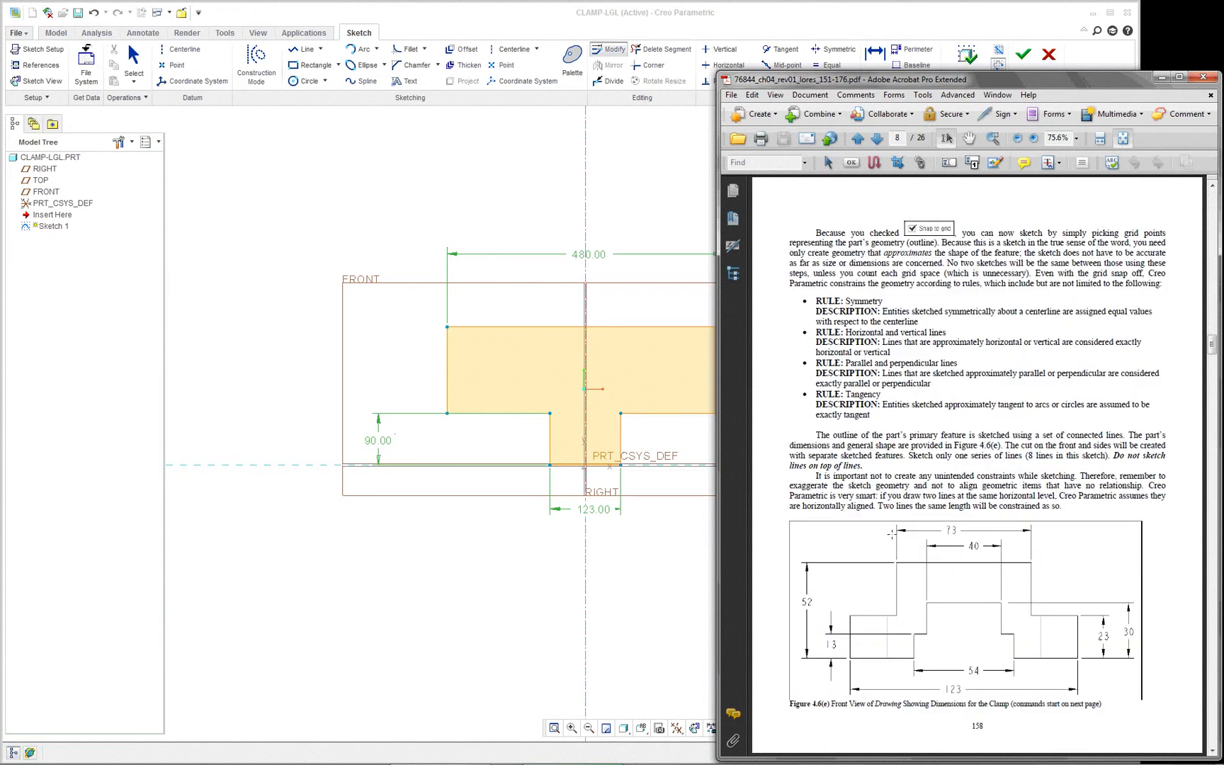
pyautogui.click(617, 181)
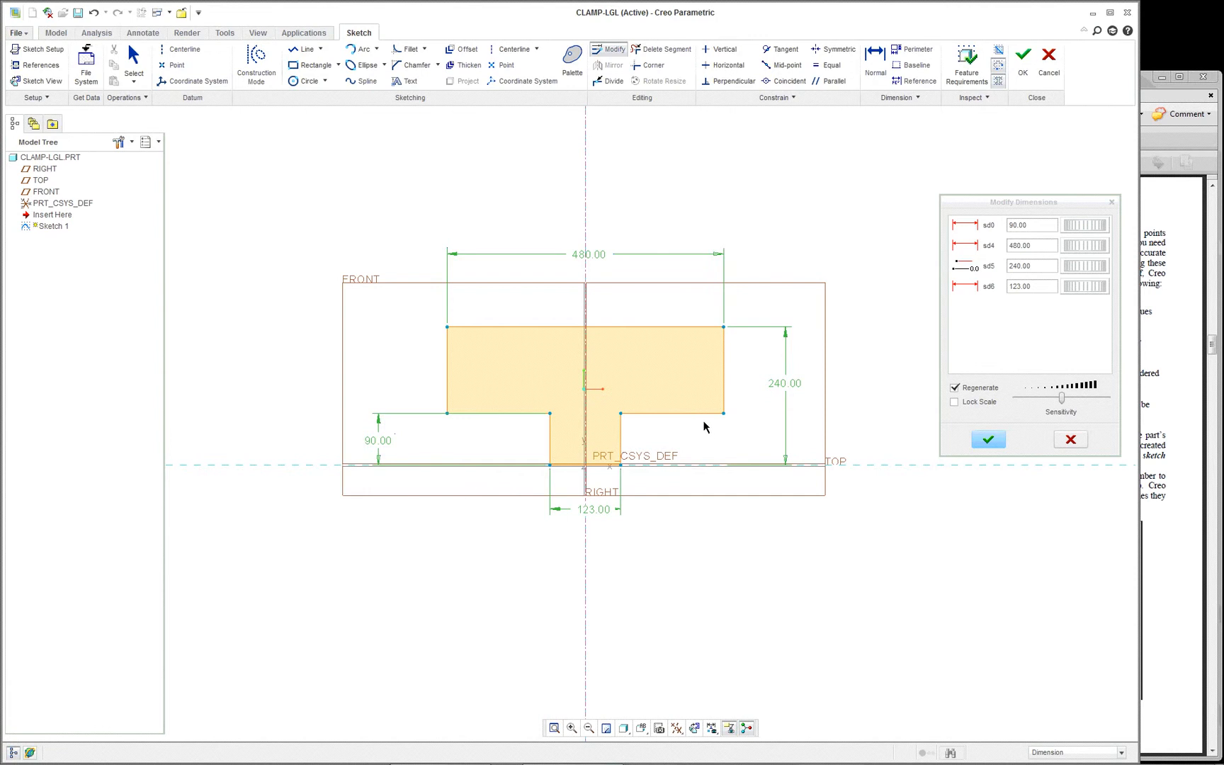
pyautogui.write('720')
pyautogui.press('Return')
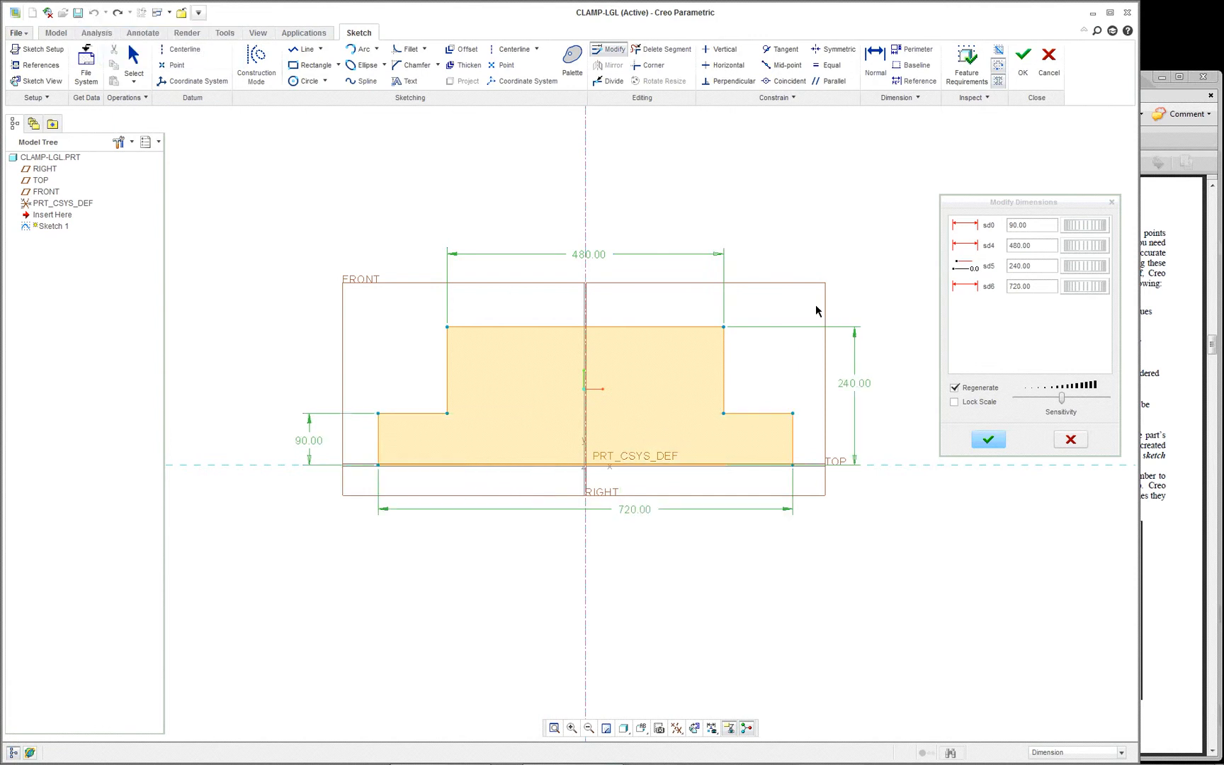
# Lock the scale, set the overall base width to 123 so the whole profile scales with it, and accept the modified dimensions
pyautogui.click(954, 402)
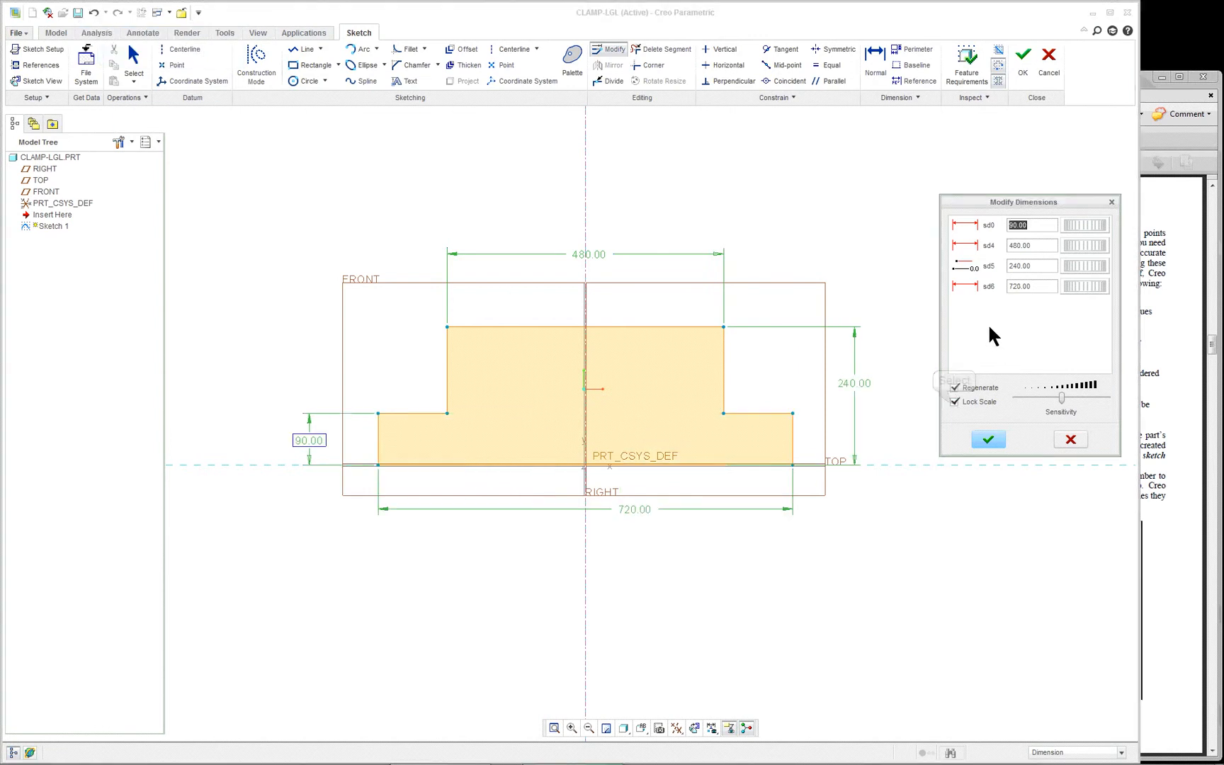
pyautogui.doubleClick(1028, 287)
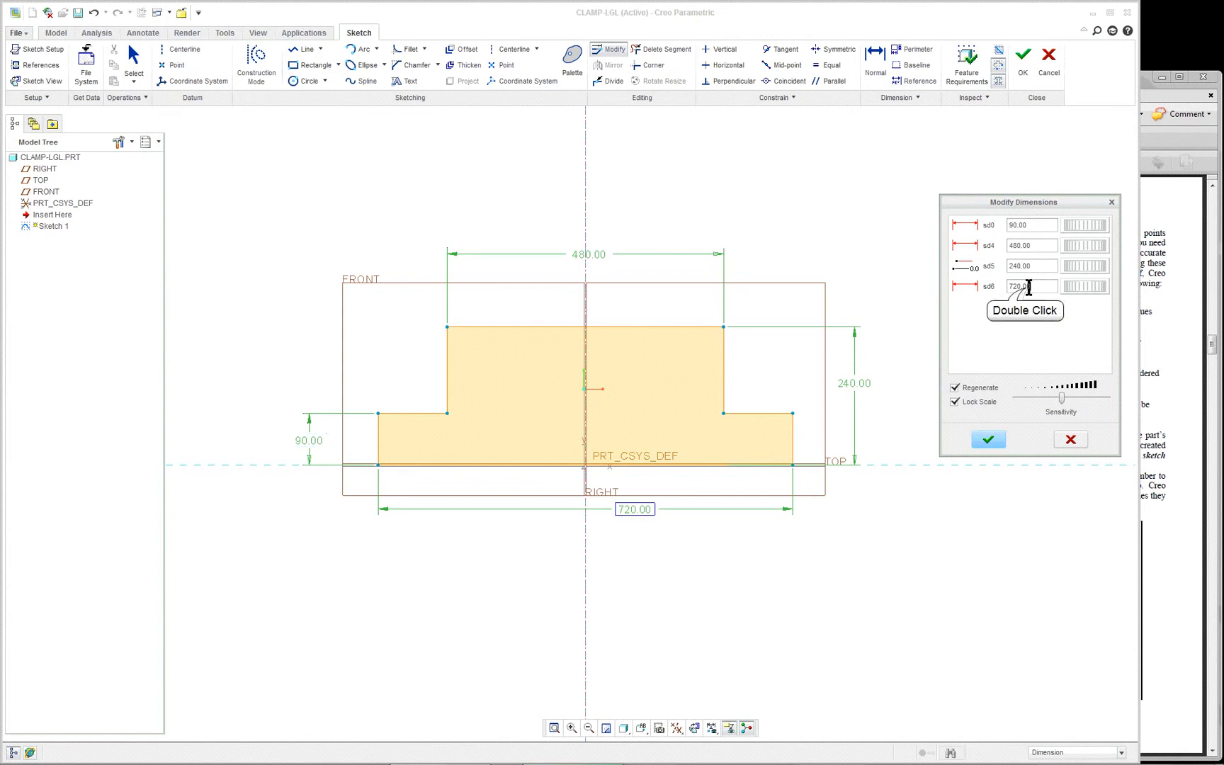
pyautogui.write('1')
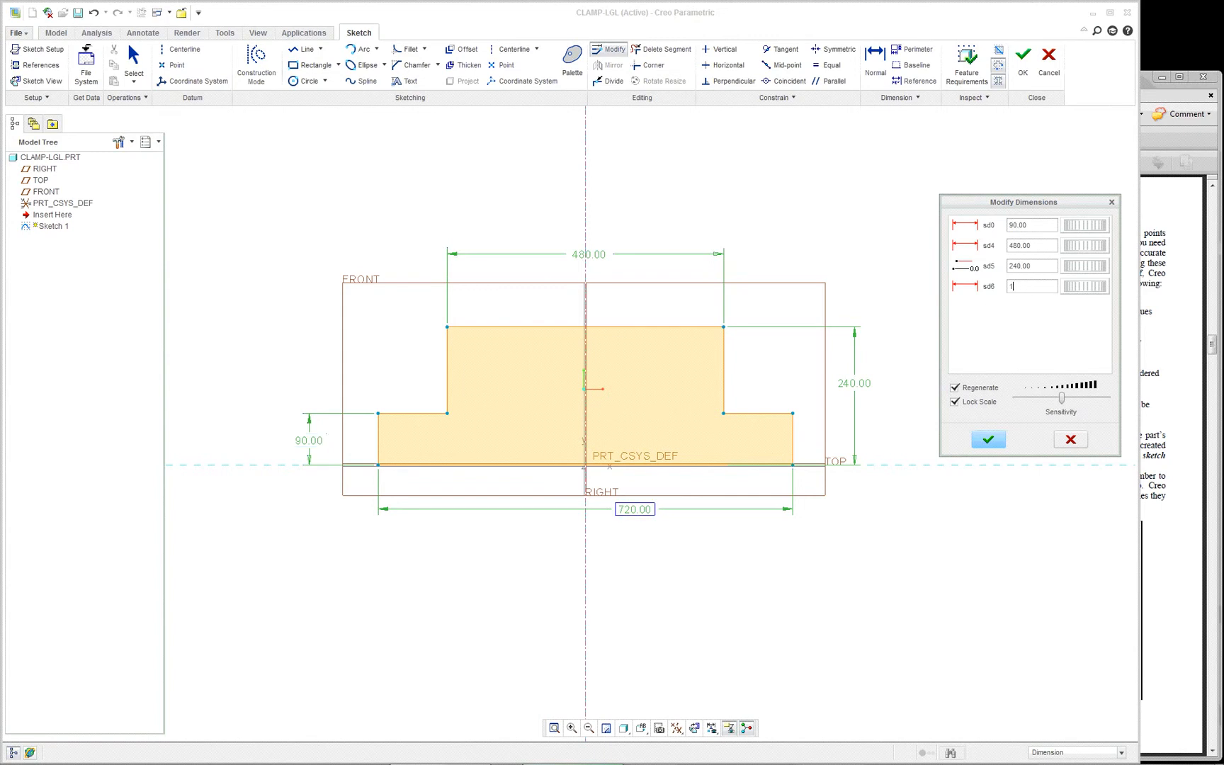
pyautogui.write('23')
pyautogui.press('Return')
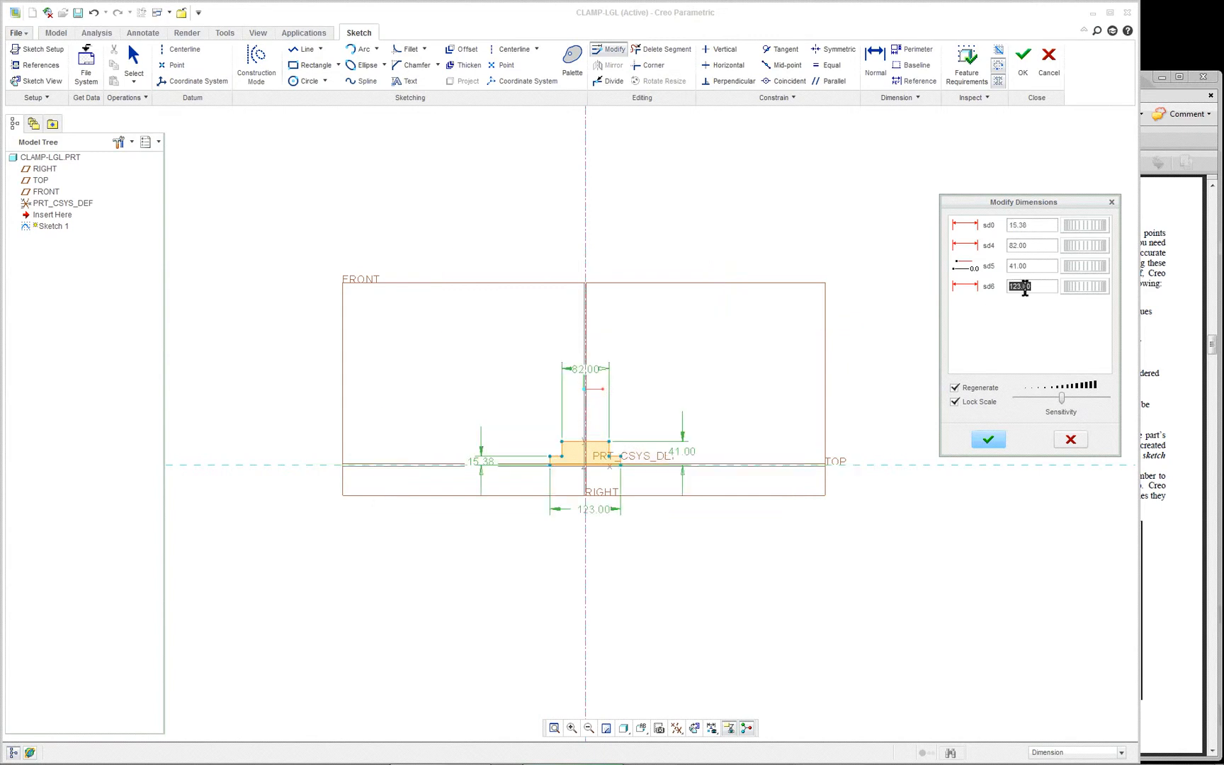
pyautogui.click(990, 439)
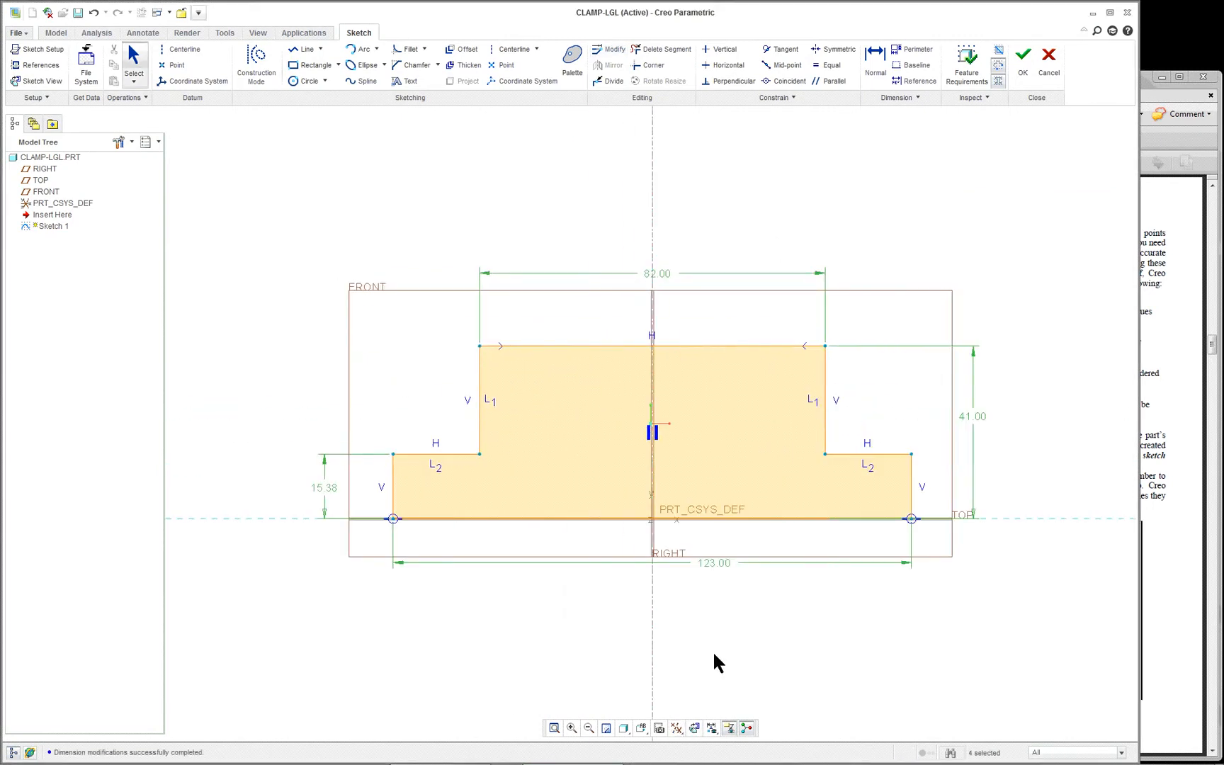
# Consult the clamp's front view drawing in the Acrobat PDF and set the profile's overall height to 52 in Creo
pyautogui.hotkey('ctrl', 'd')
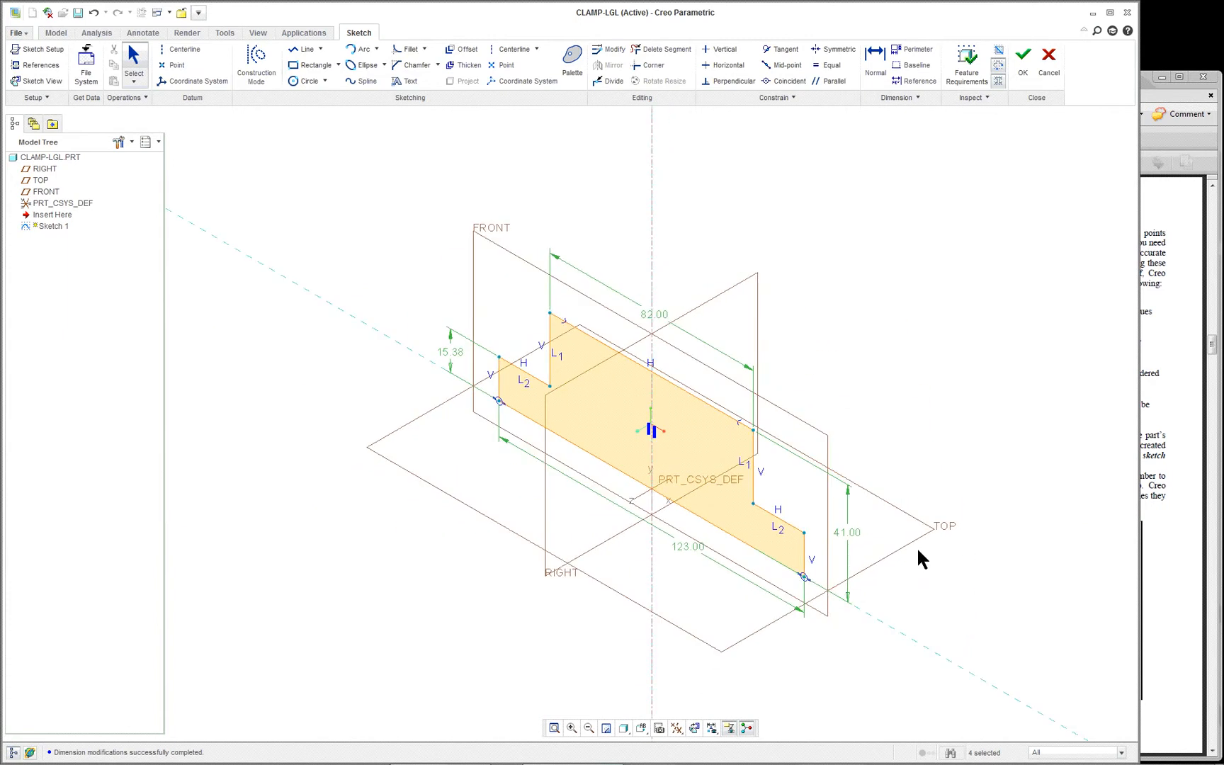
pyautogui.click(1185, 447)
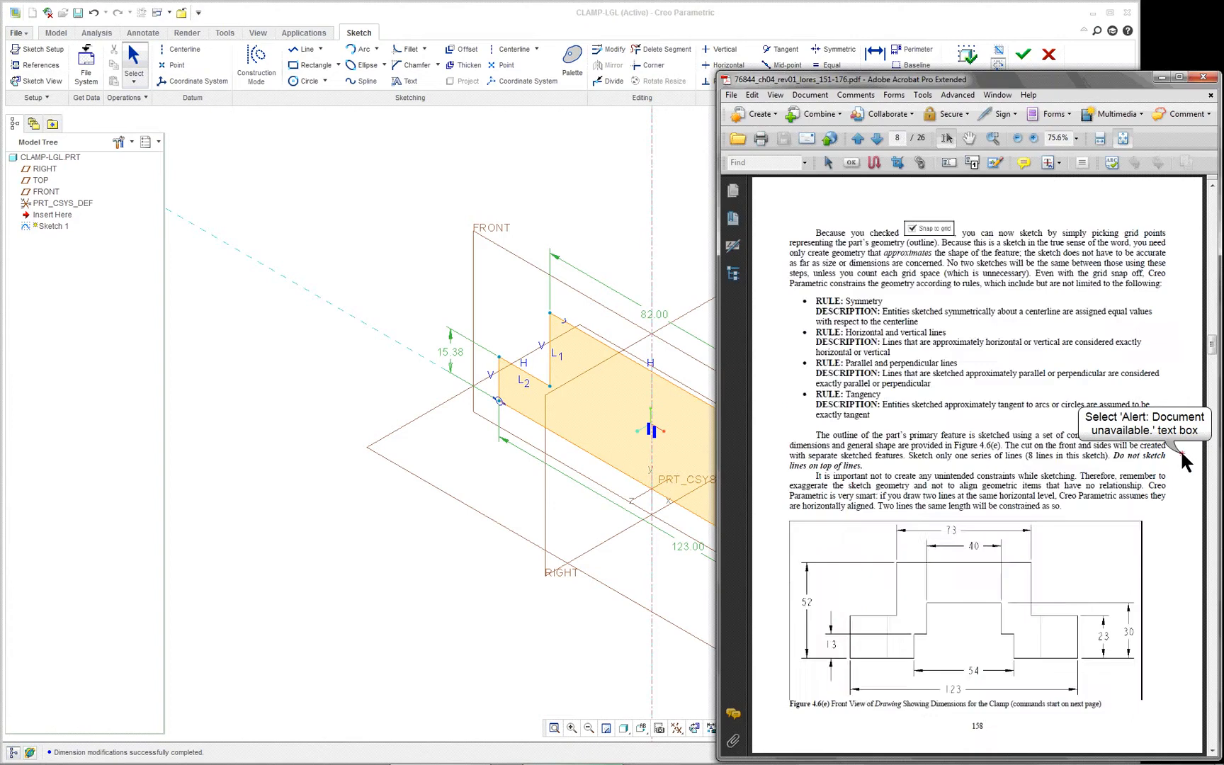
pyautogui.scroll(3, 1058, 484)
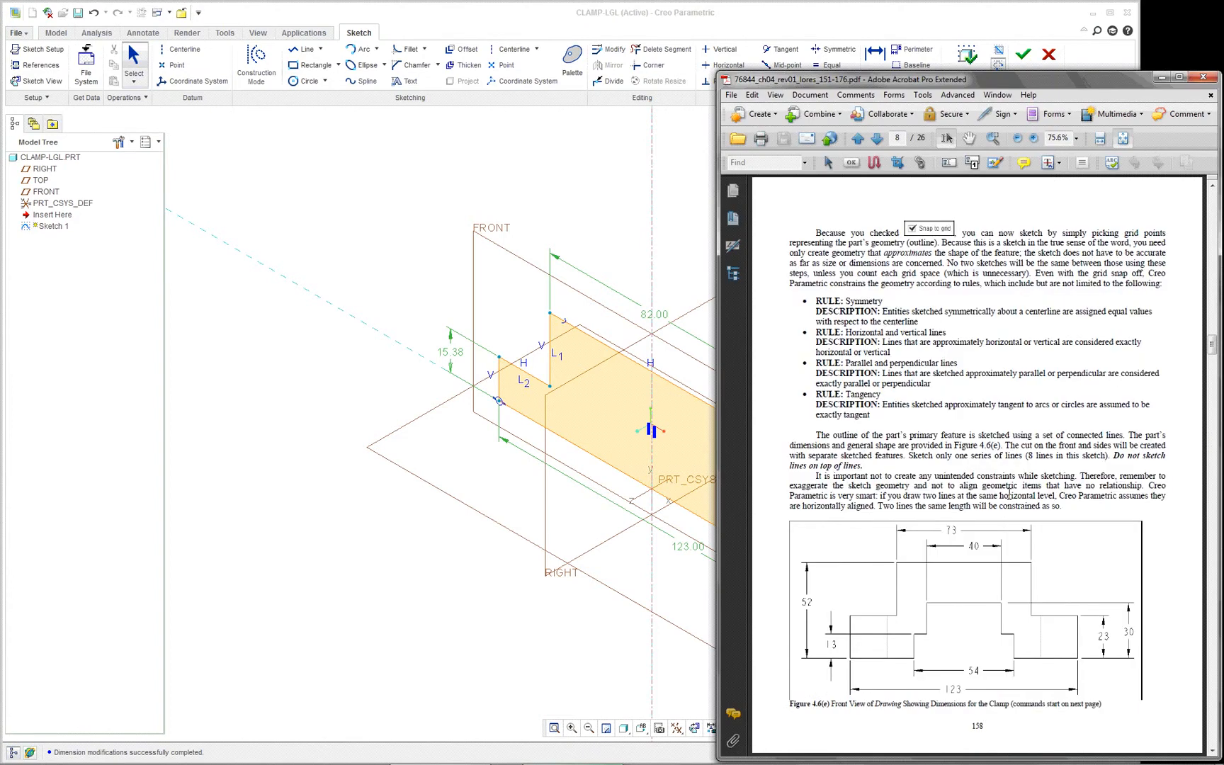
pyautogui.click(398, 349)
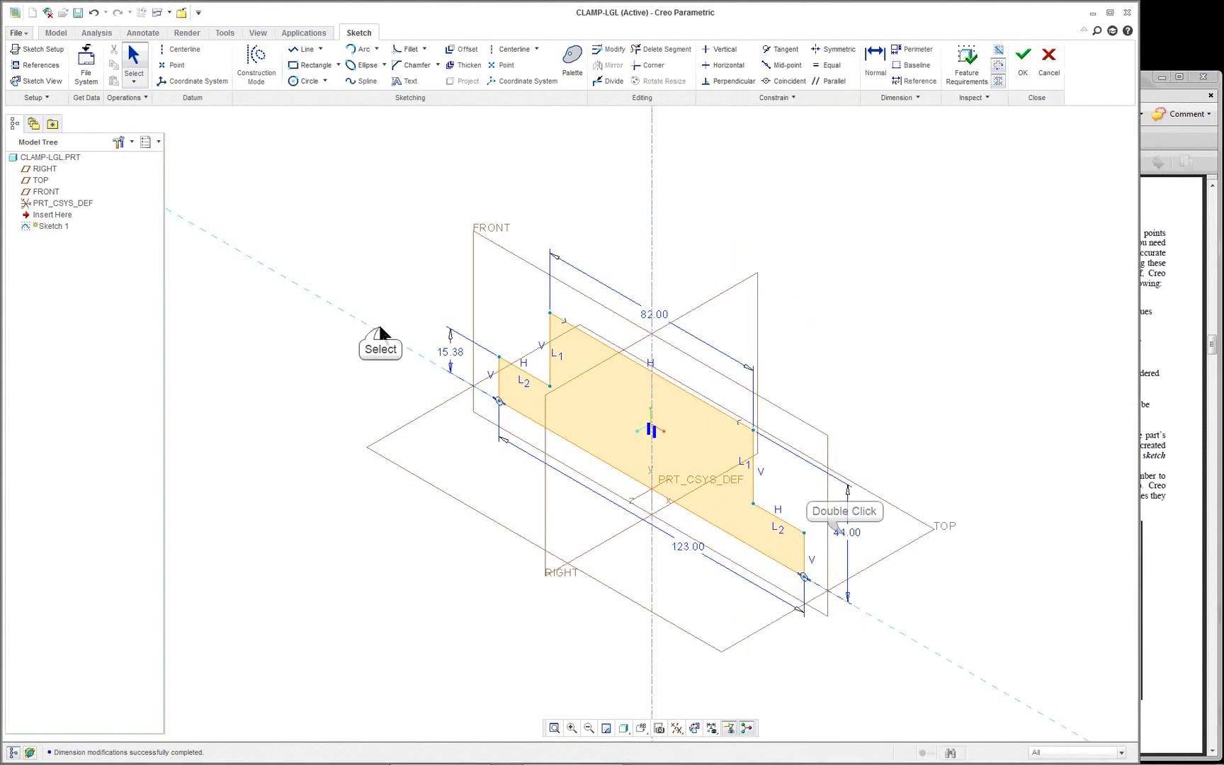
pyautogui.click(844, 531)
pyautogui.write('52')
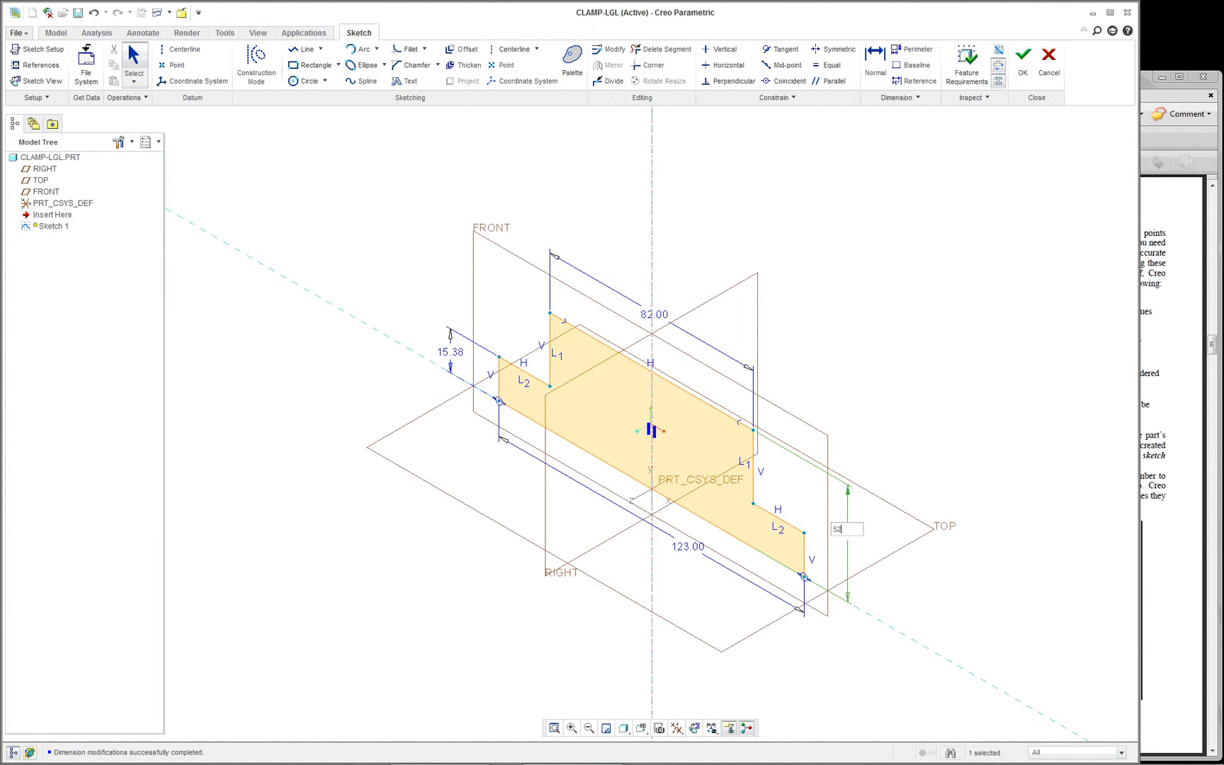
pyautogui.press('Return')
# Set the profile's upper width to 73 and, after rechecking the drawing in the Acrobat PDF, its side step height to 23 in Creo
pyautogui.doubleClick(667, 305)
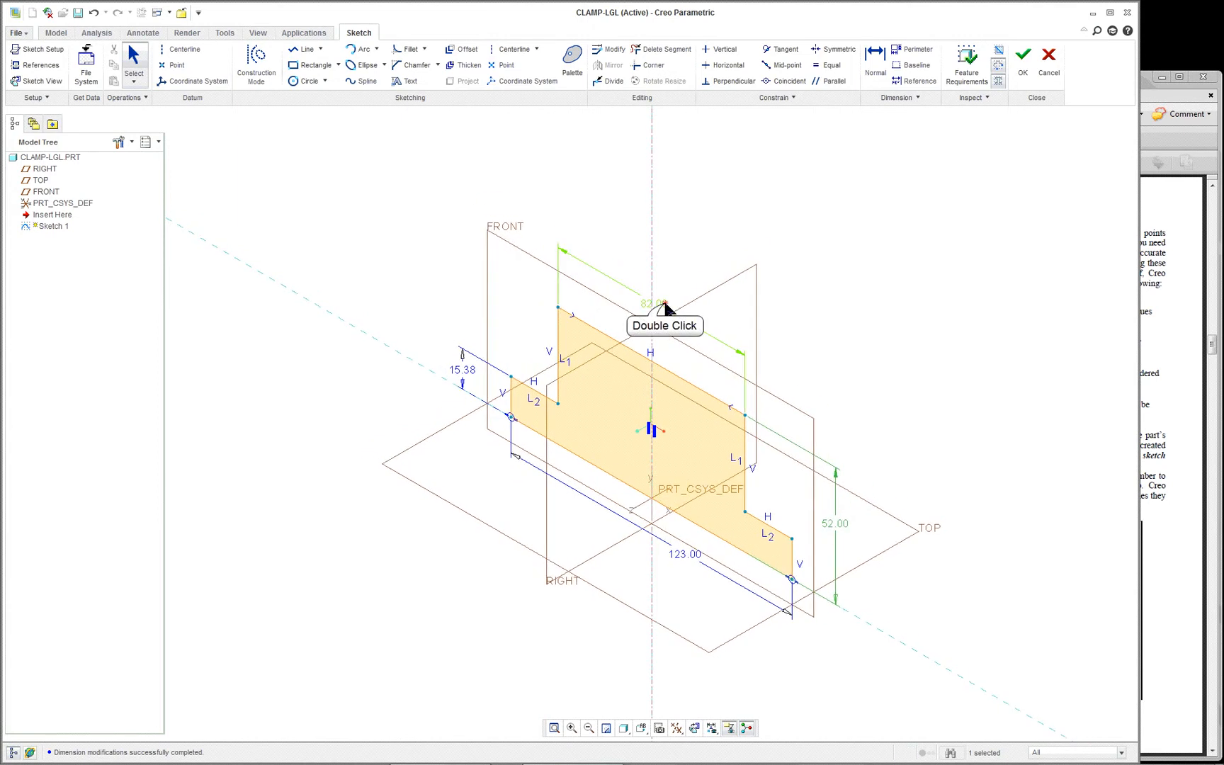
pyautogui.write('73')
pyautogui.press('Return')
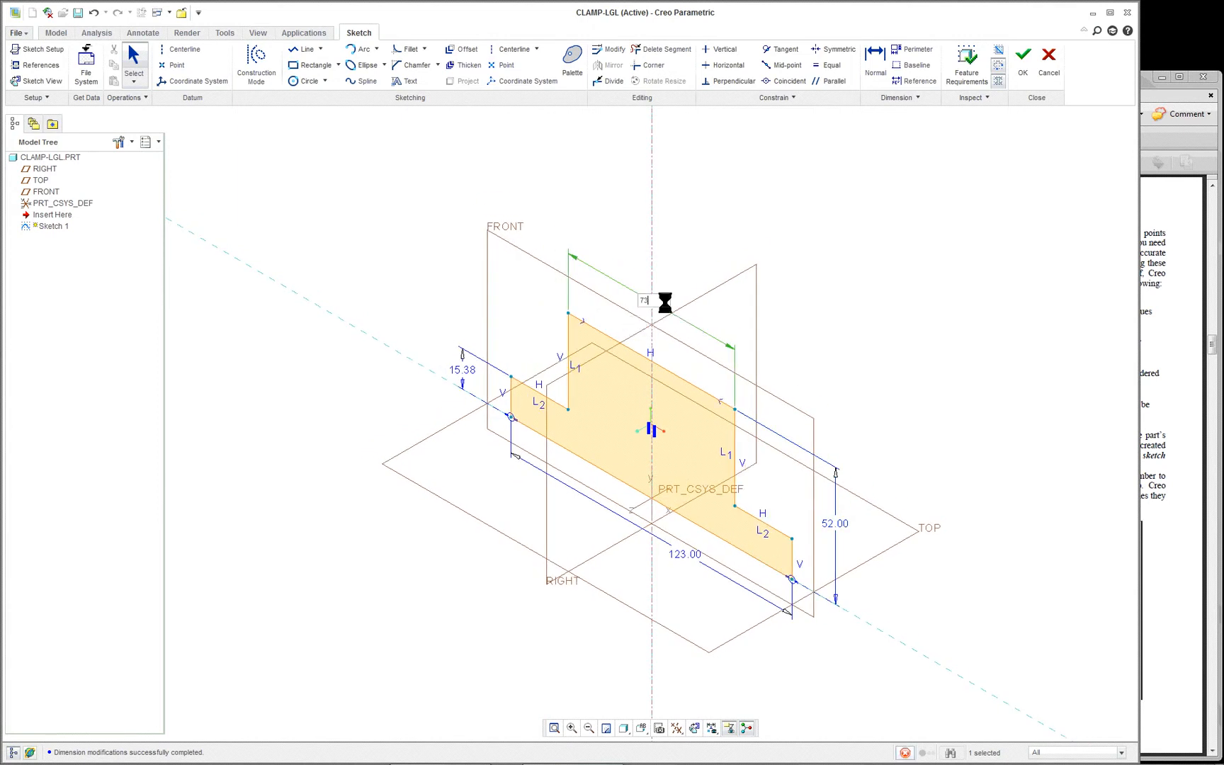
pyautogui.click(1186, 391)
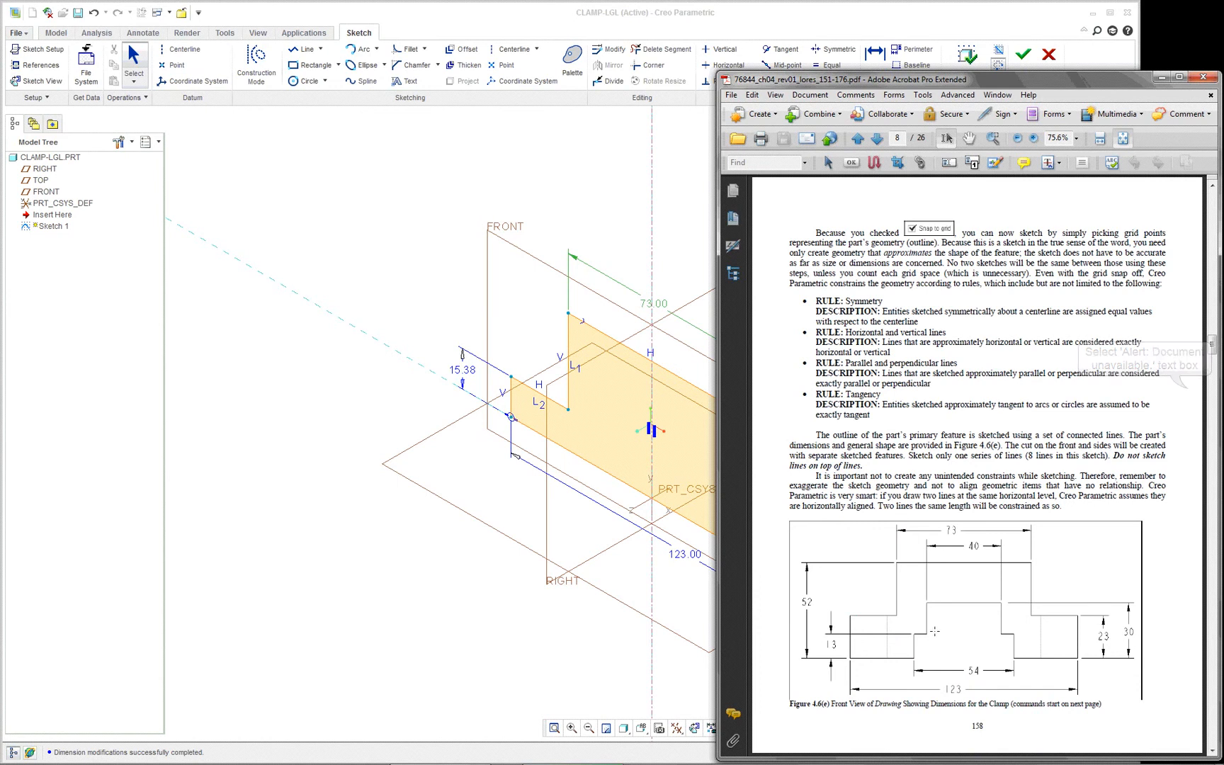
pyautogui.doubleClick(461, 368)
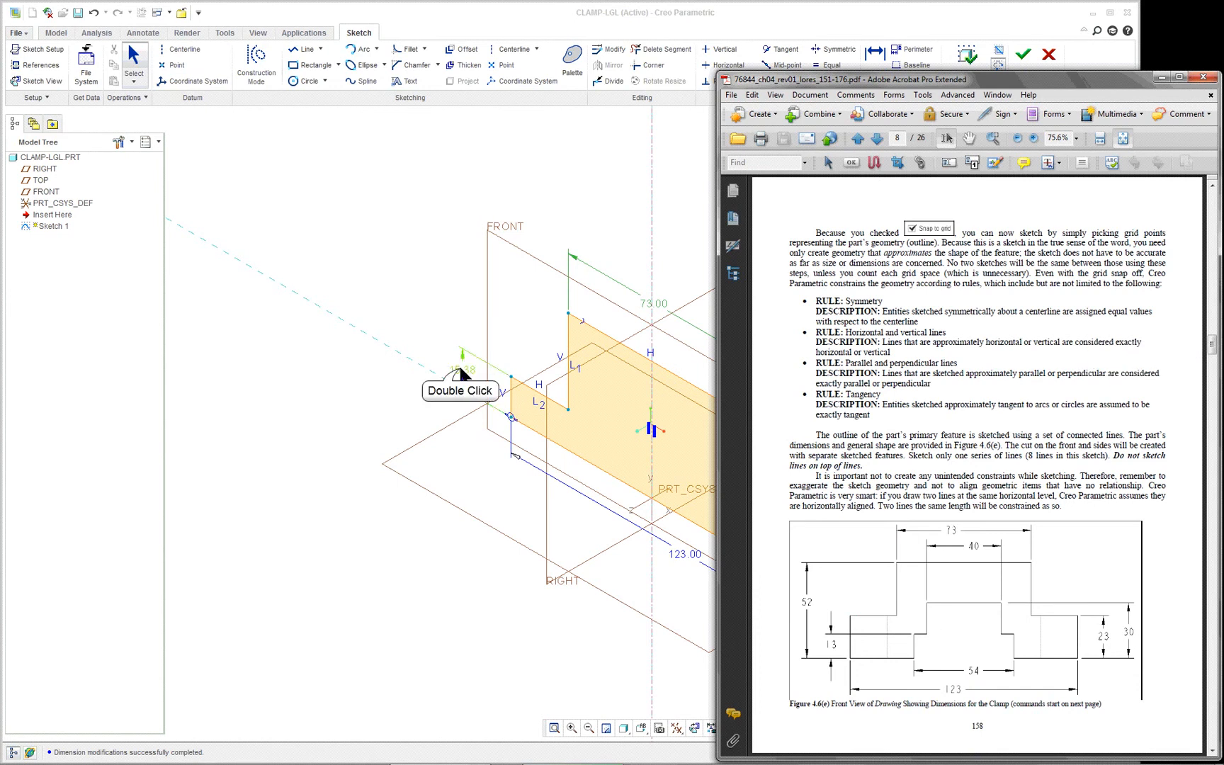
pyautogui.write('23')
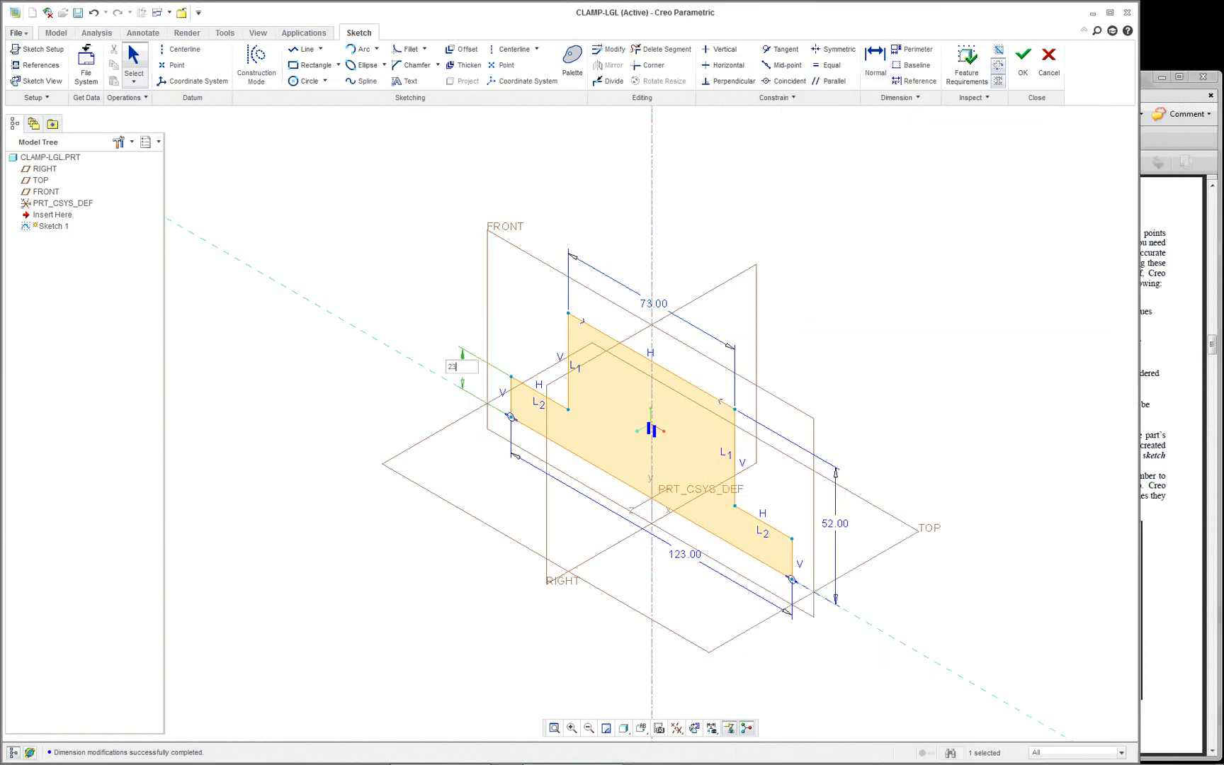
pyautogui.press('Return')
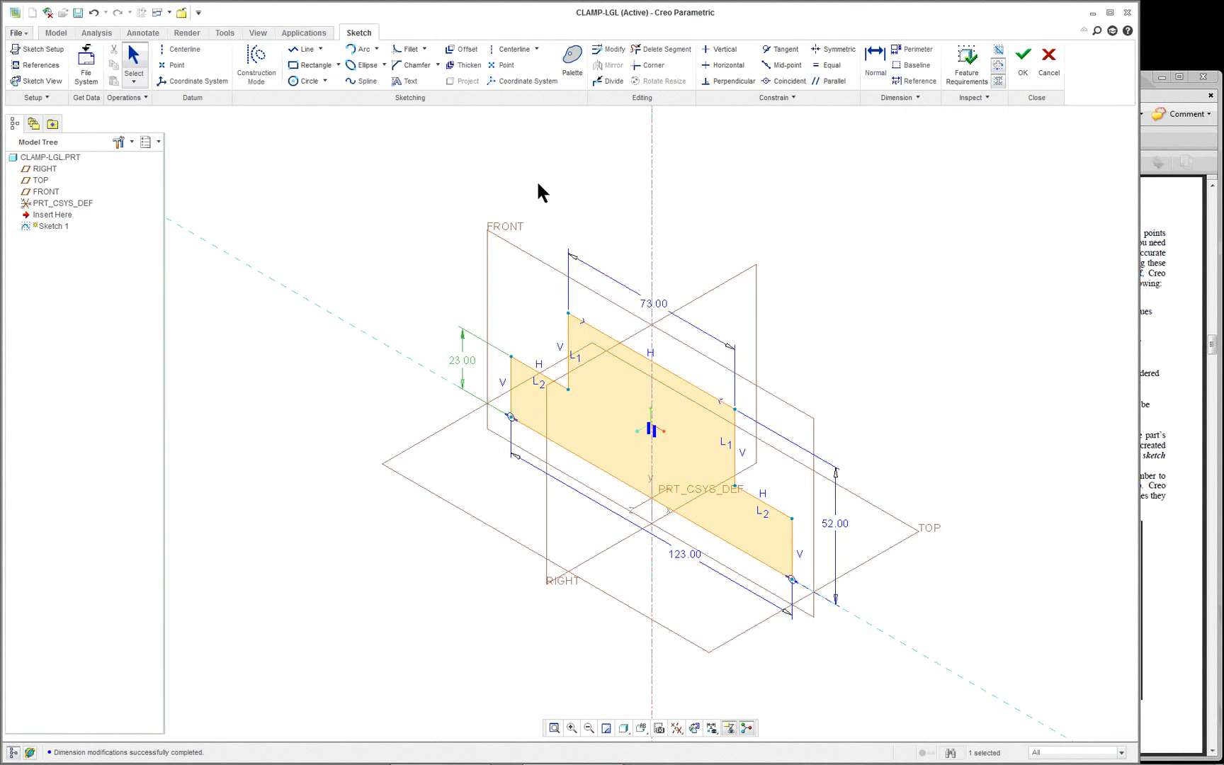
# Accept the fully dimensioned clamp profile and exit the sketch
pyautogui.rightClick(819, 206)
pyautogui.rightClick(934, 204)
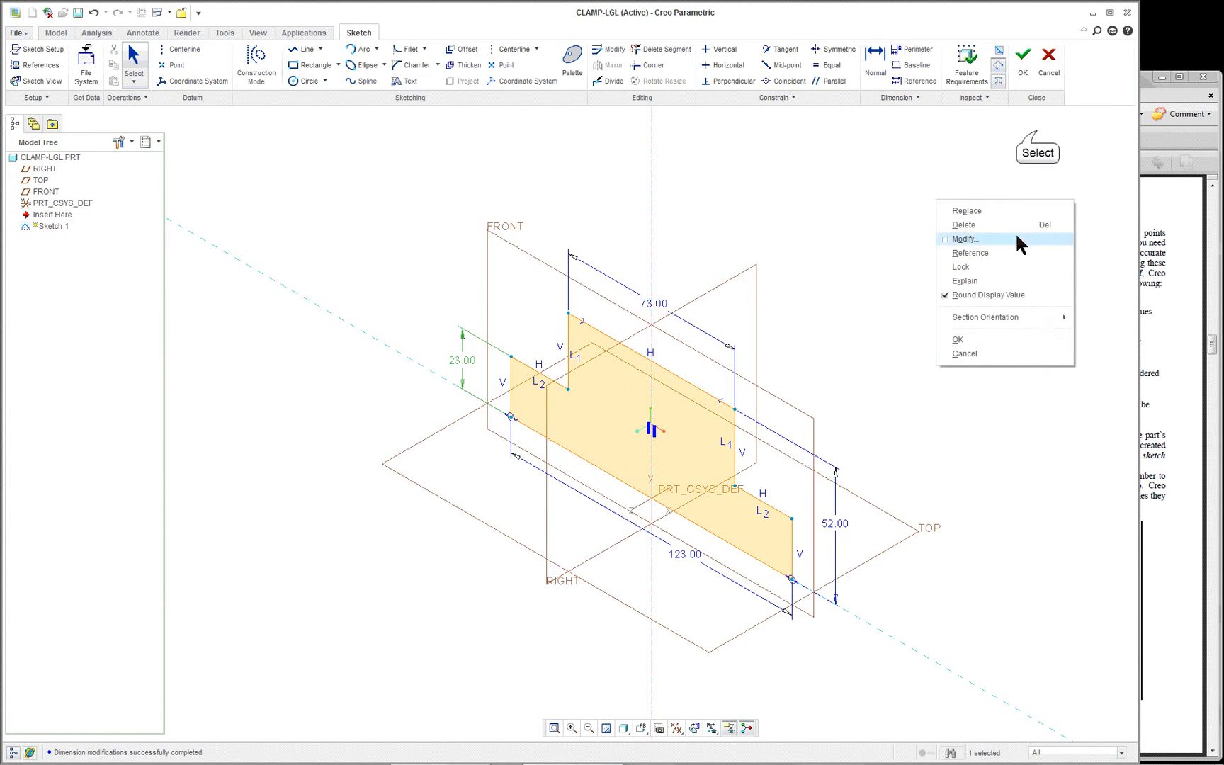
pyautogui.click(1038, 125)
pyautogui.click(1027, 51)
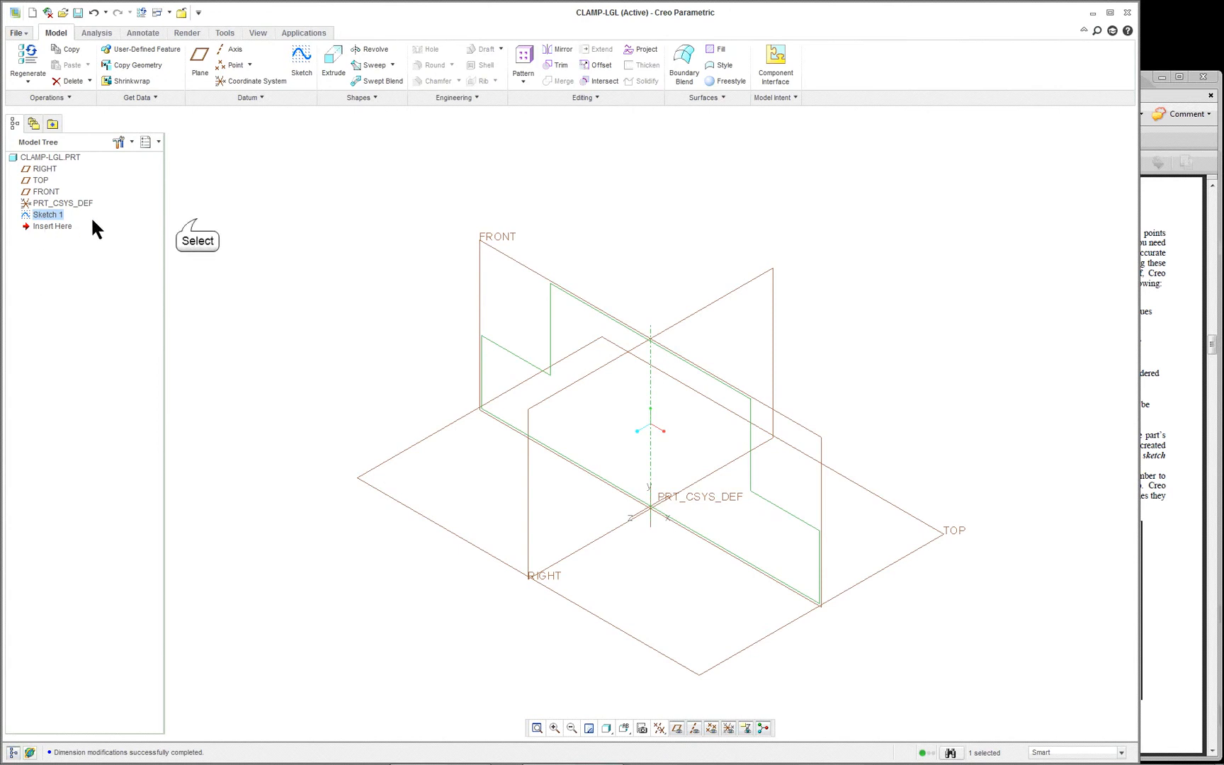
pyautogui.click(48, 217)
pyautogui.click(48, 157)
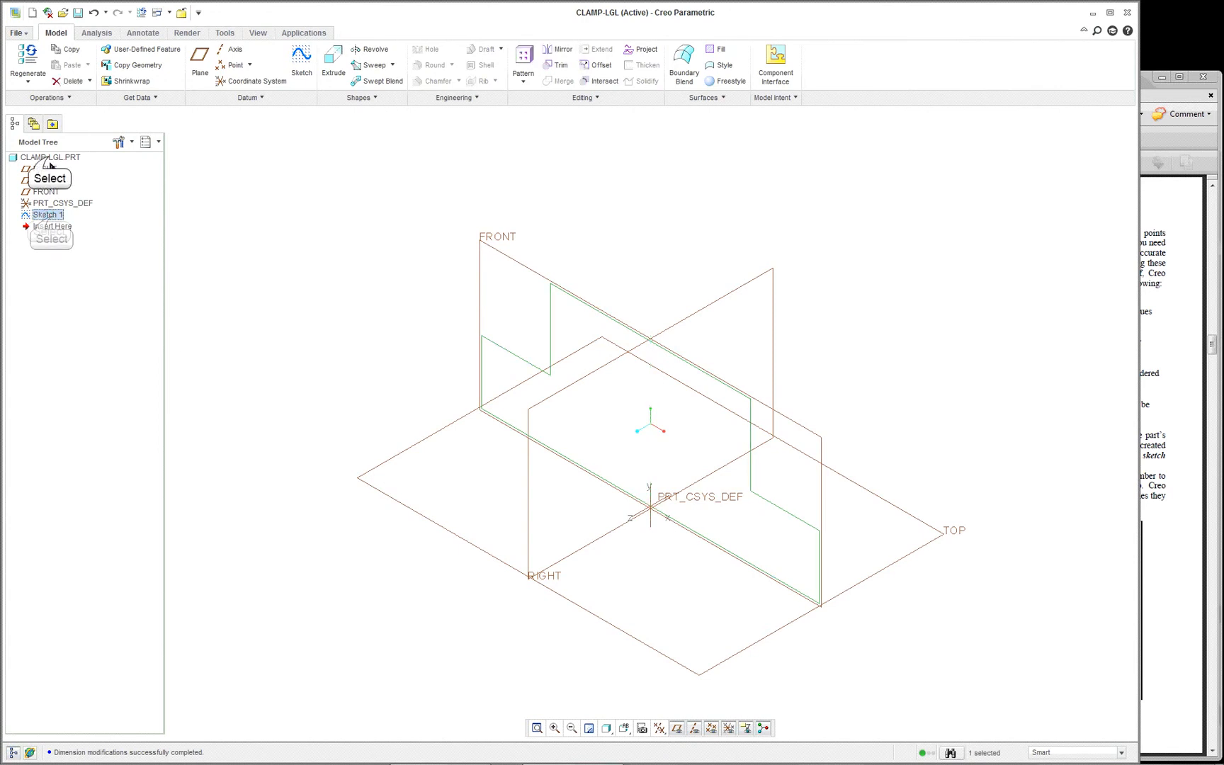
pyautogui.click(49, 204)
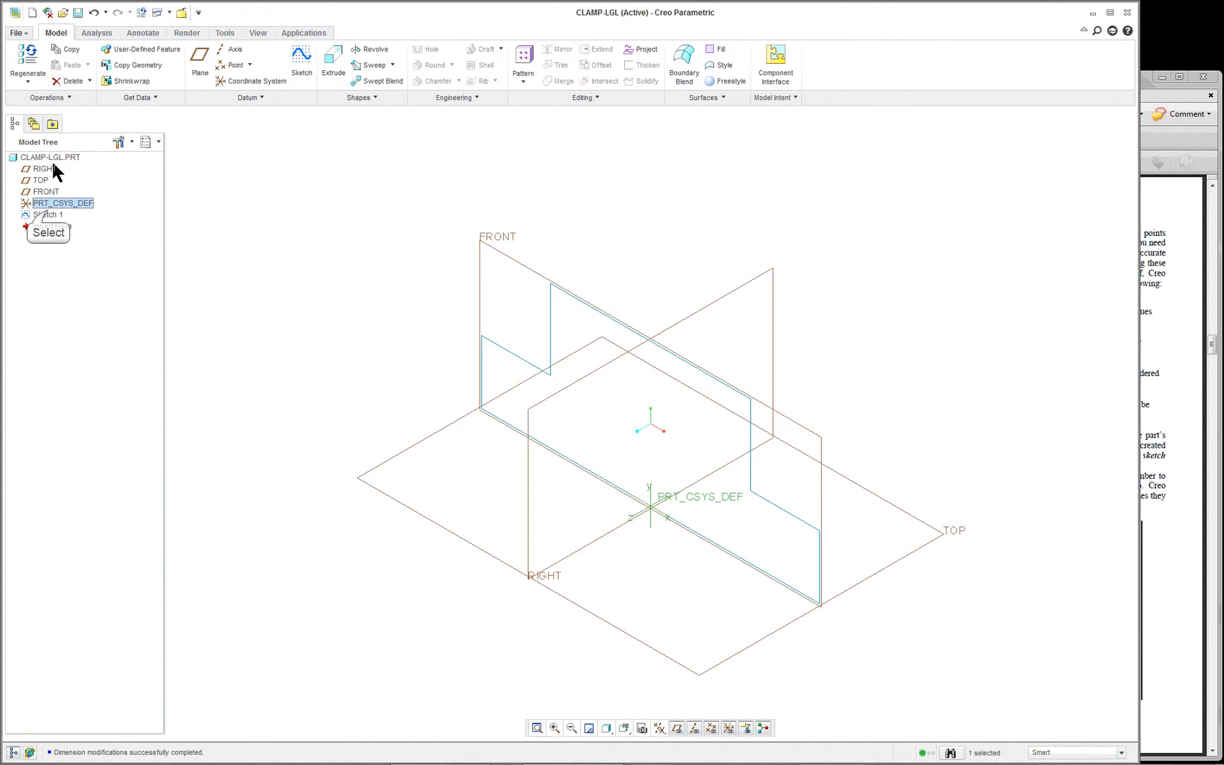
pyautogui.click(52, 215)
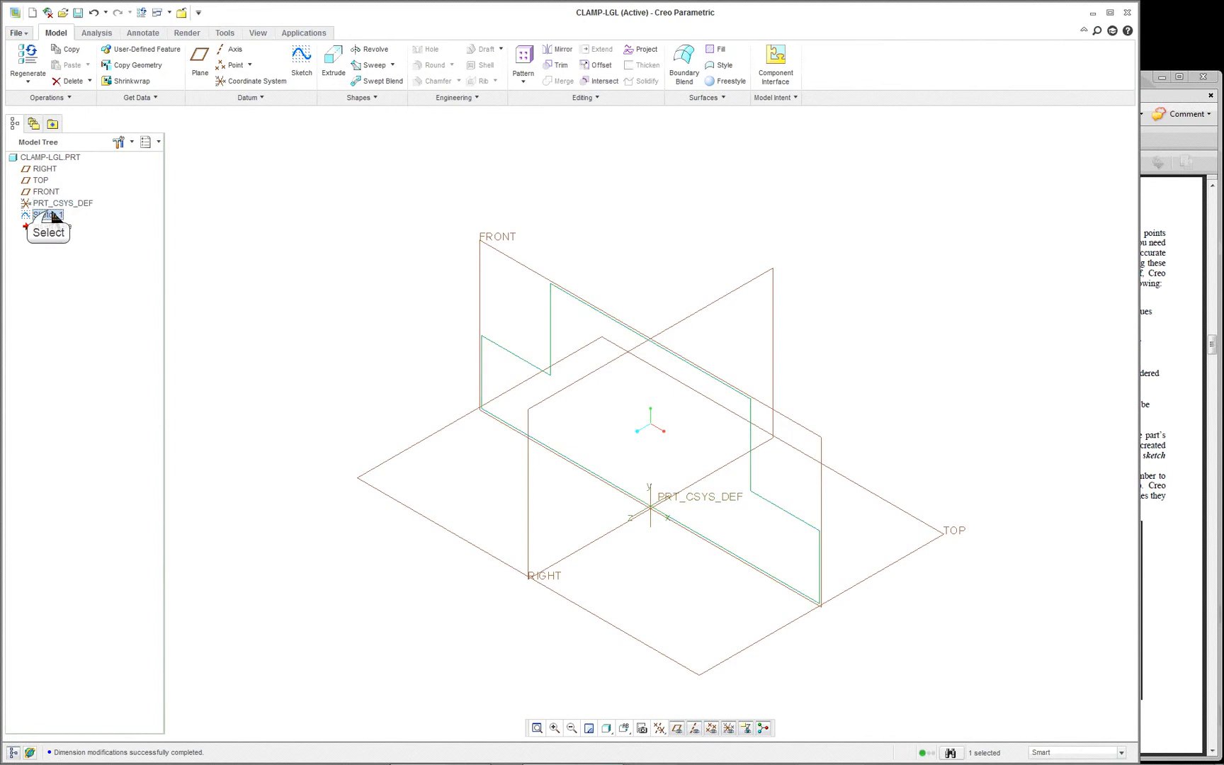
pyautogui.click(211, 220)
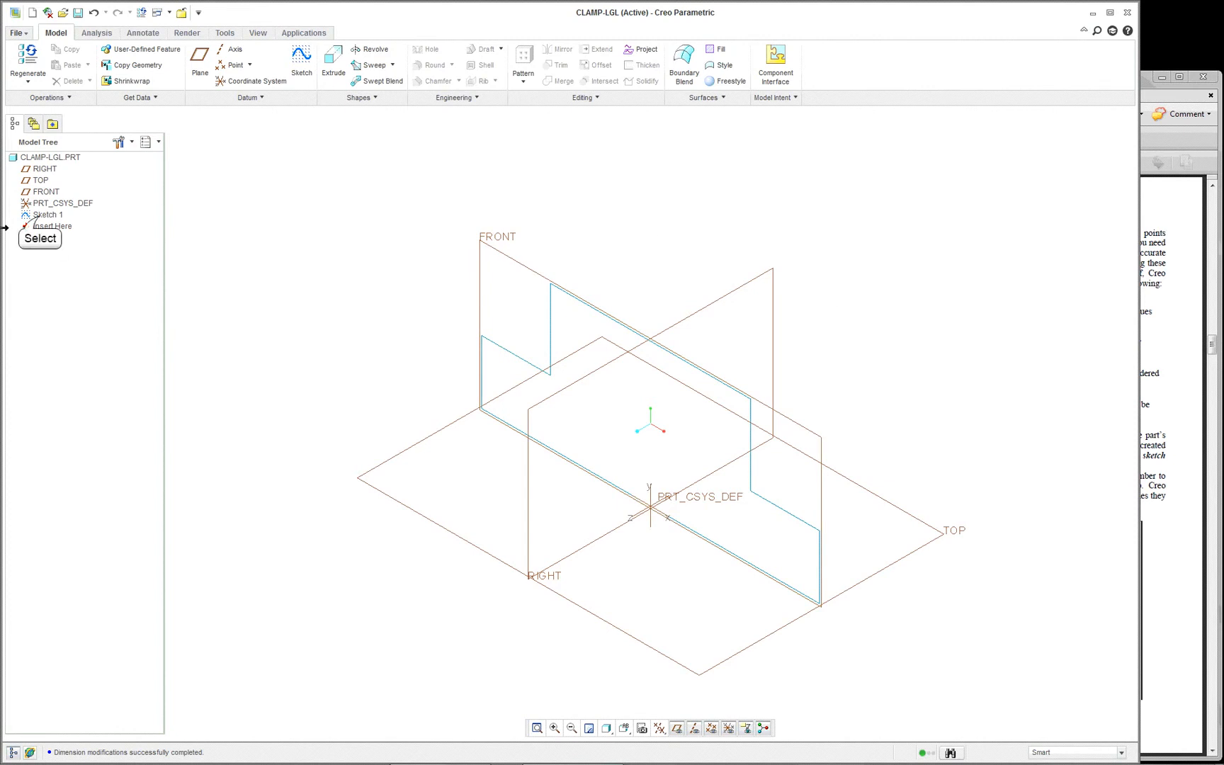
# Extrude Sketch 1 as a solid with its depth symmetric about the FRONT sketch plane
pyautogui.click(32, 216)
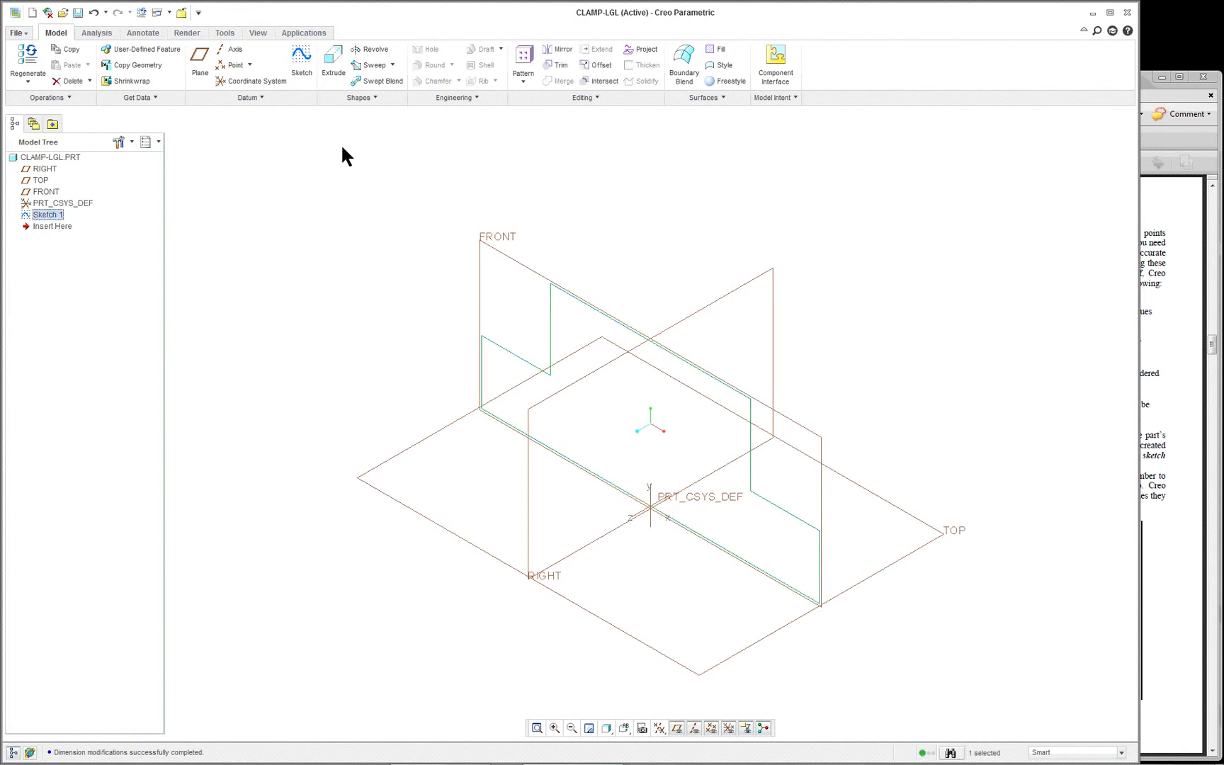
pyautogui.click(330, 58)
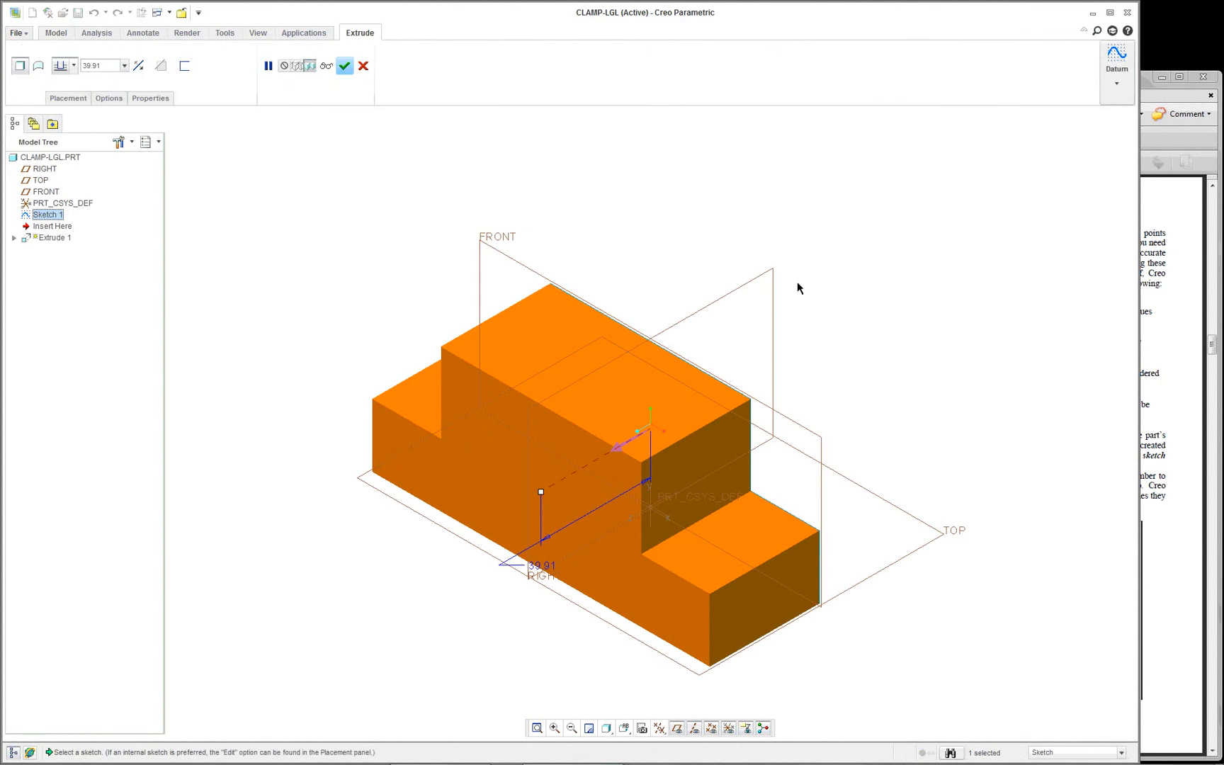
pyautogui.rightClick(542, 494)
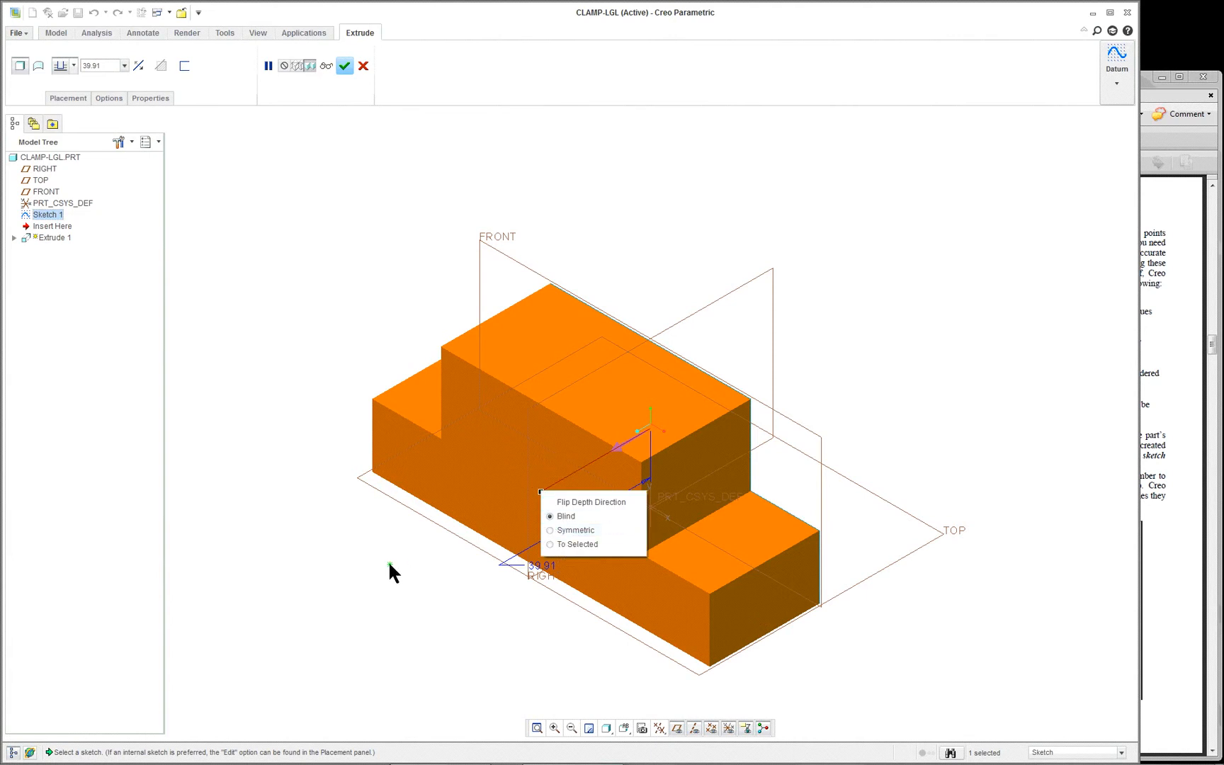
pyautogui.click(585, 529)
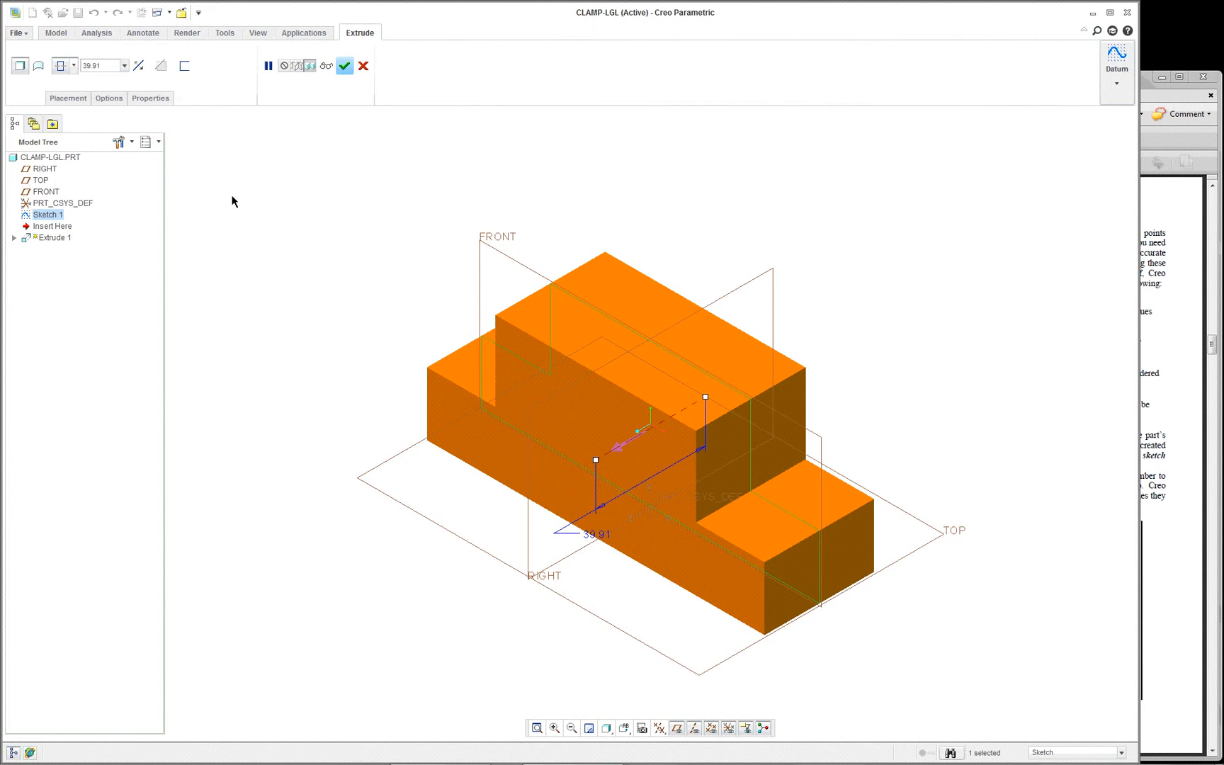
pyautogui.click(74, 67)
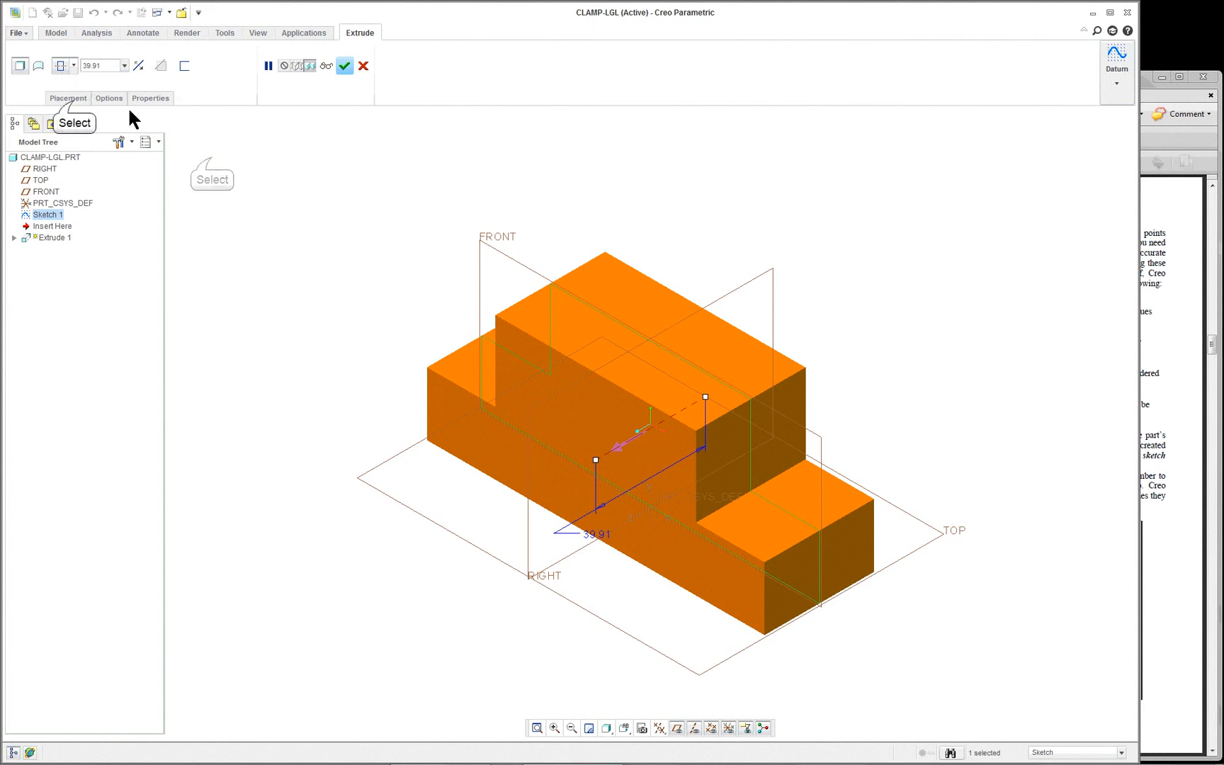
pyautogui.click(71, 99)
pyautogui.click(70, 99)
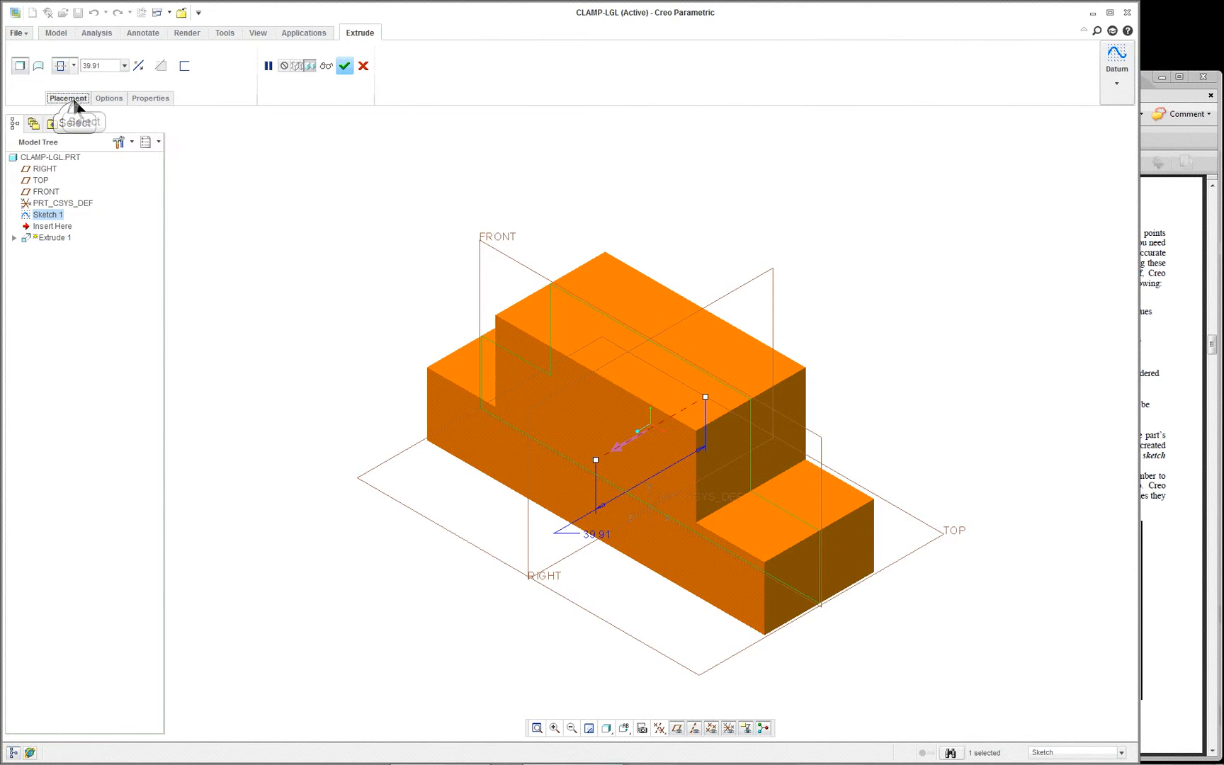
pyautogui.click(68, 99)
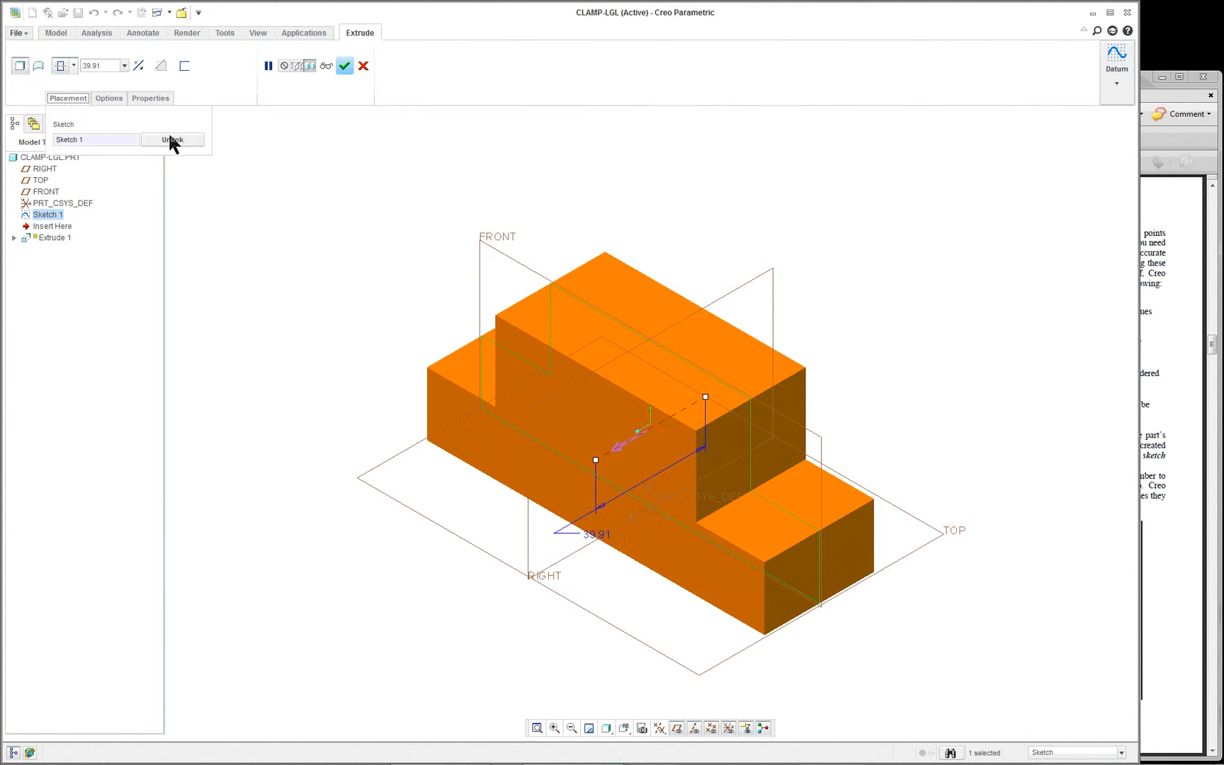
pyautogui.click(72, 100)
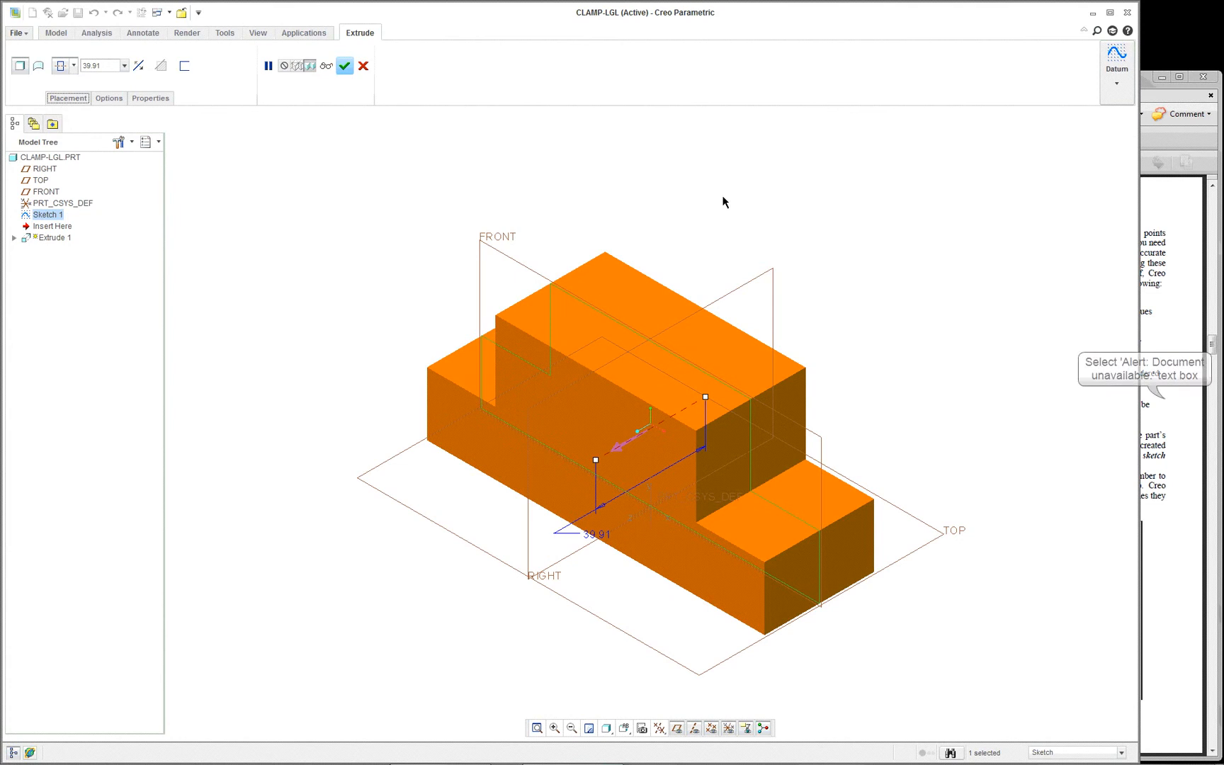
# Look up the extrusion instructions in the Acrobat PDF, and complete the symmetric extrusion in Creo with a depth of 70
pyautogui.click(1163, 396)
pyautogui.scroll(-3, 1055, 395)
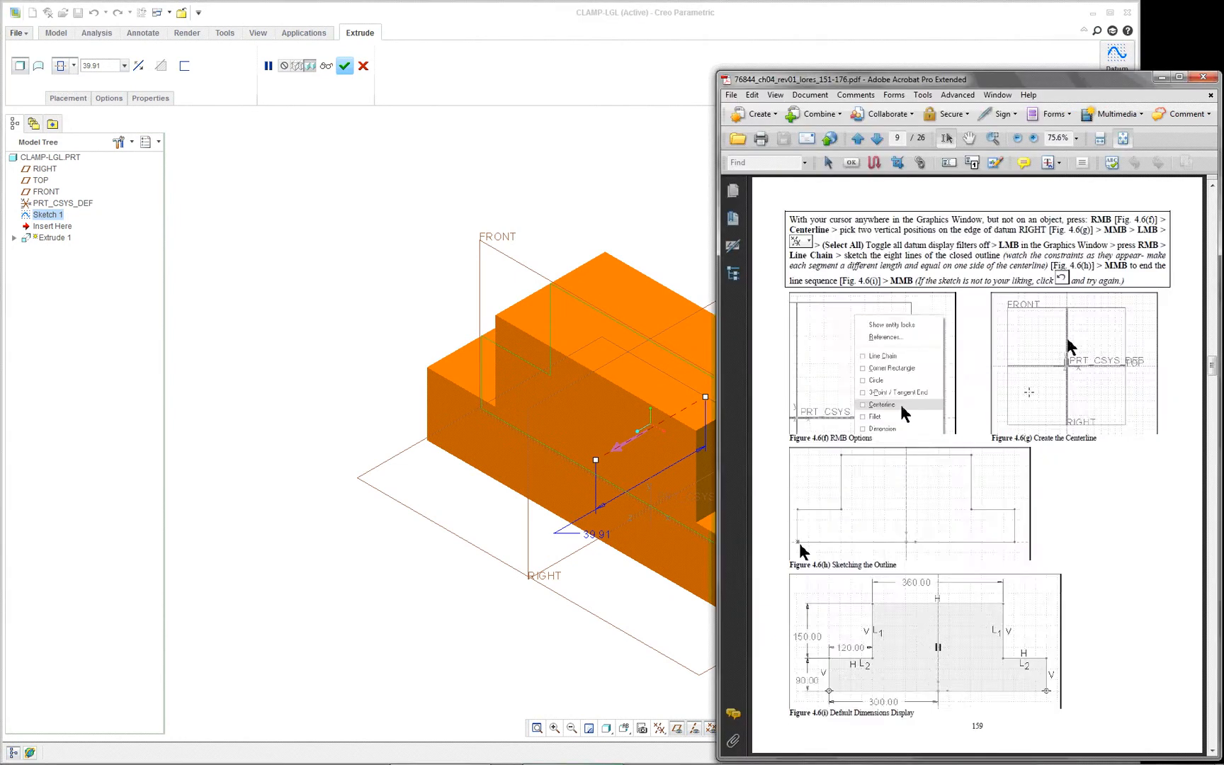
pyautogui.scroll(-3, 1034, 393)
pyautogui.scroll(-9, 1028, 392)
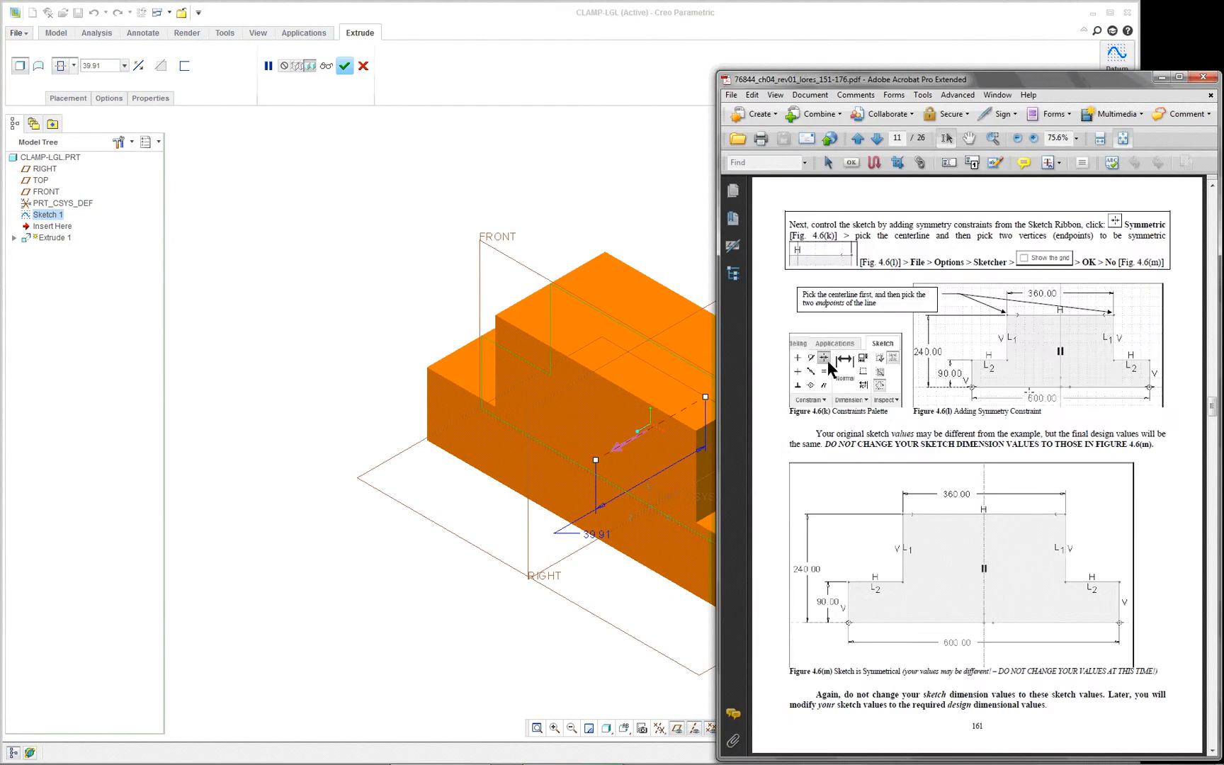
pyautogui.scroll(-3, 1029, 392)
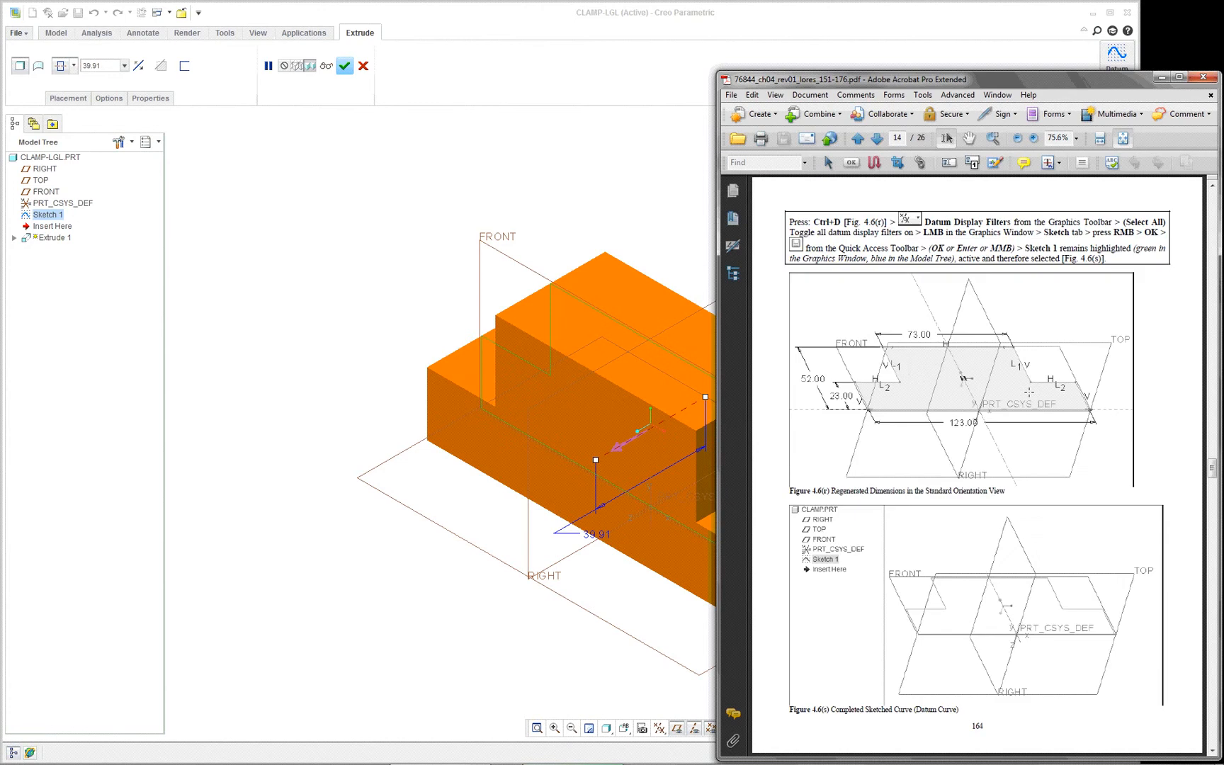
pyautogui.scroll(-3, 1028, 392)
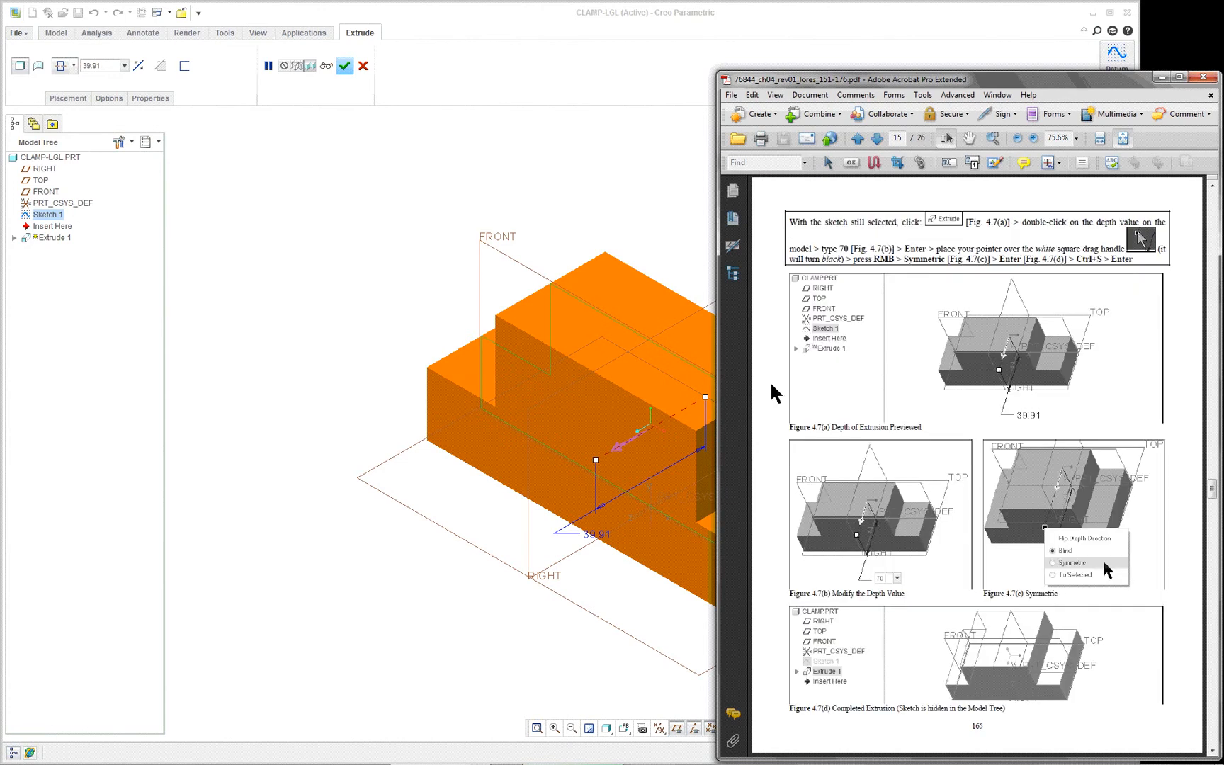
pyautogui.click(585, 549)
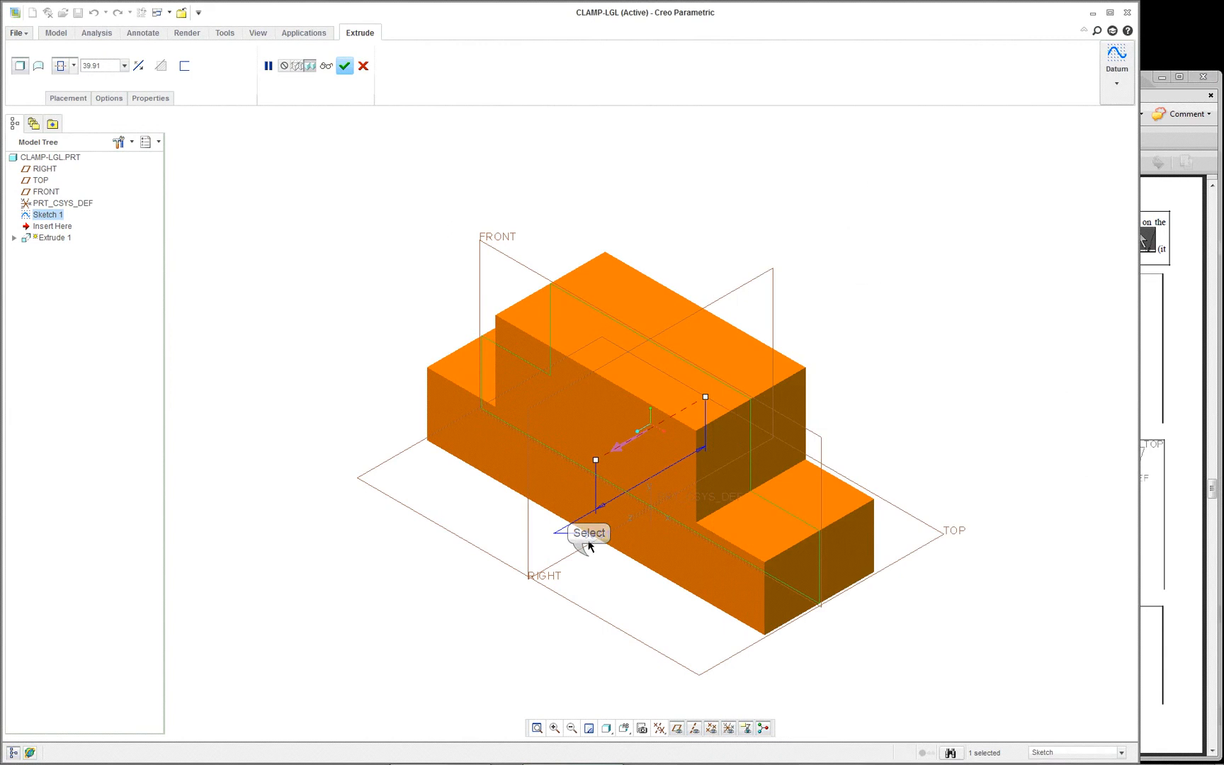
pyautogui.doubleClick(90, 66)
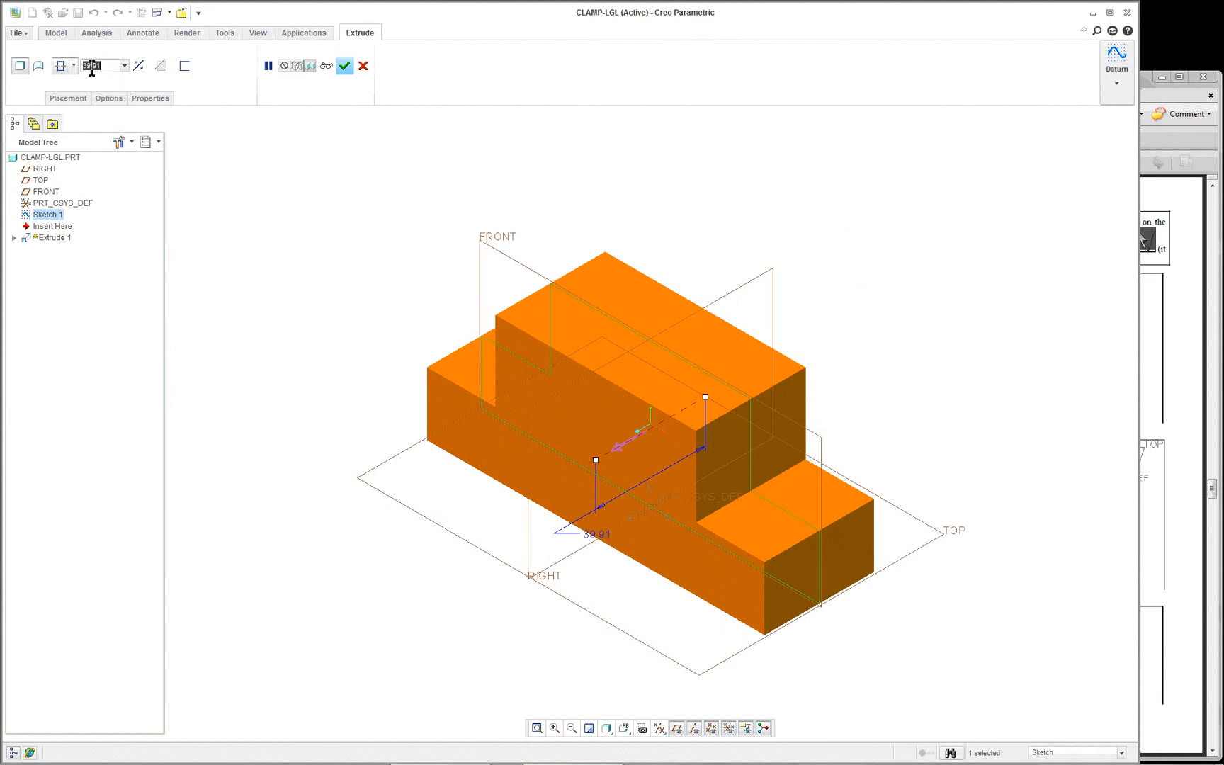
pyautogui.write('70')
pyautogui.press('Return')
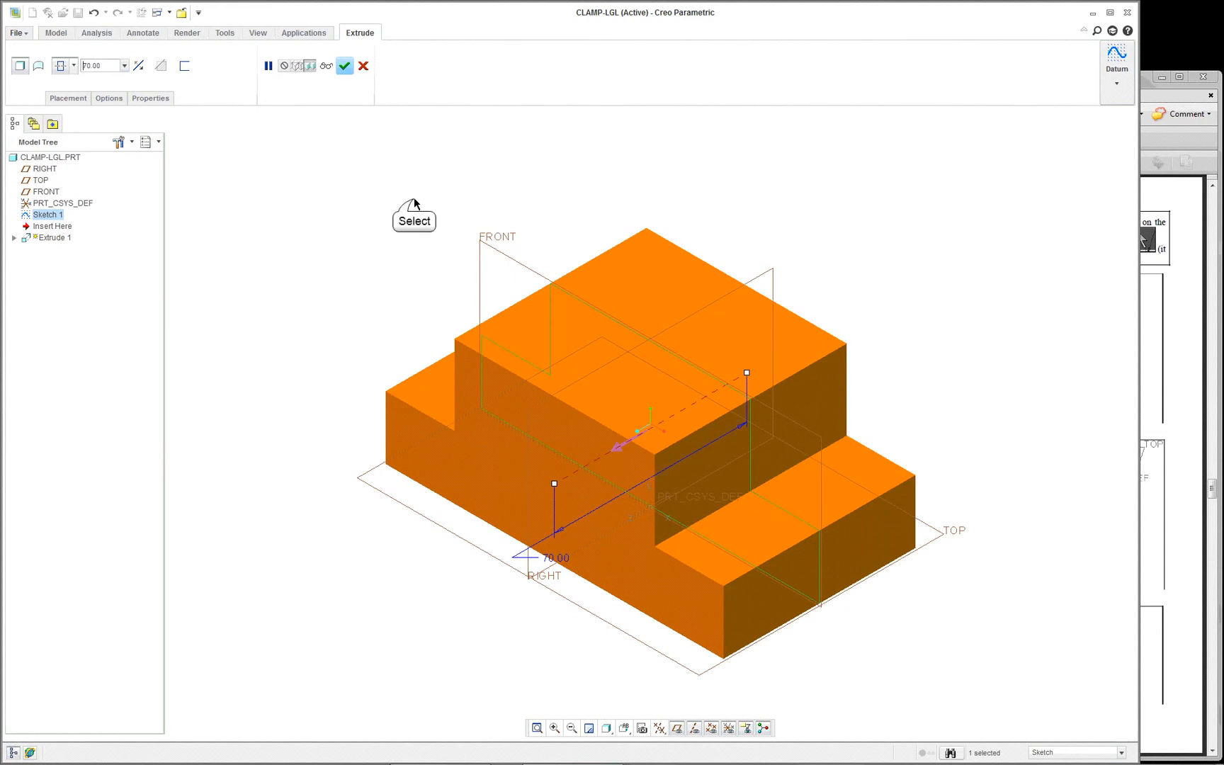
pyautogui.click(345, 66)
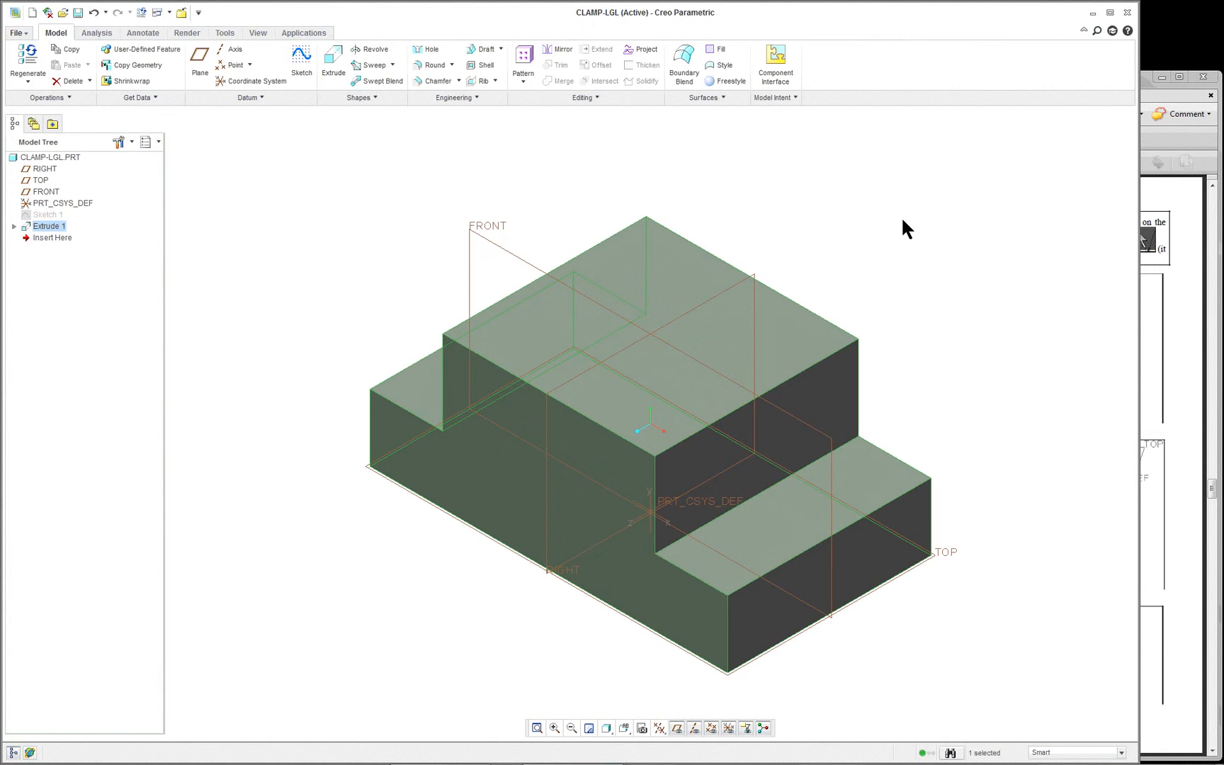
# Assign the ptc-painted-green appearance to the whole CLAMP-LGL part
pyautogui.click(258, 33)
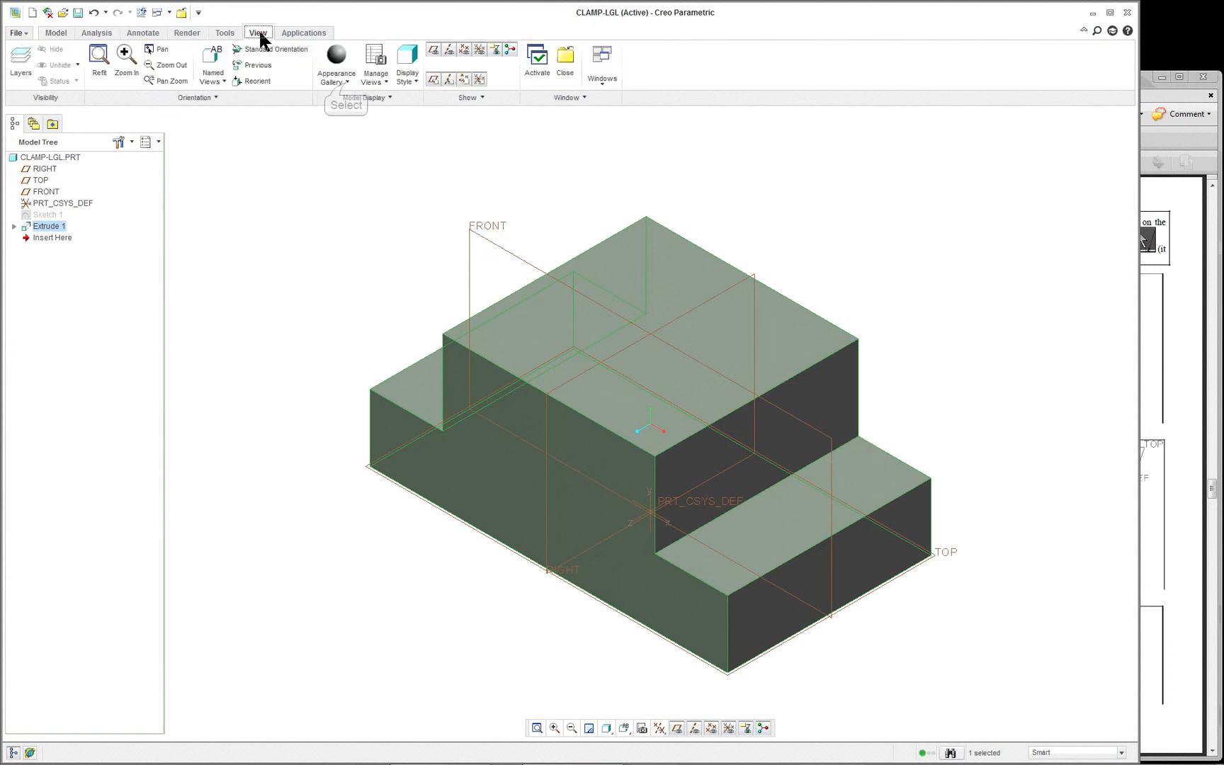
pyautogui.click(346, 83)
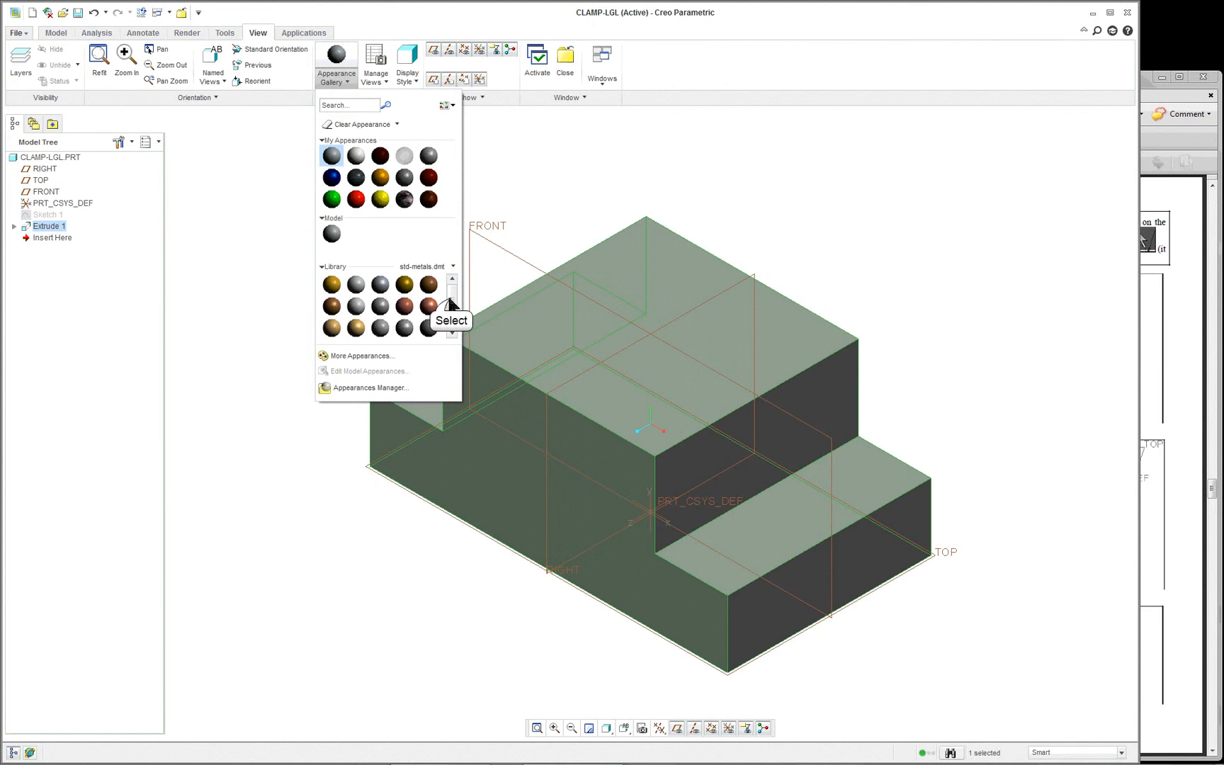
pyautogui.moveTo(450, 327); pyautogui.dragTo(456, 293)
pyautogui.doubleClick(331, 200)
pyautogui.click(64, 156)
pyautogui.click(327, 82)
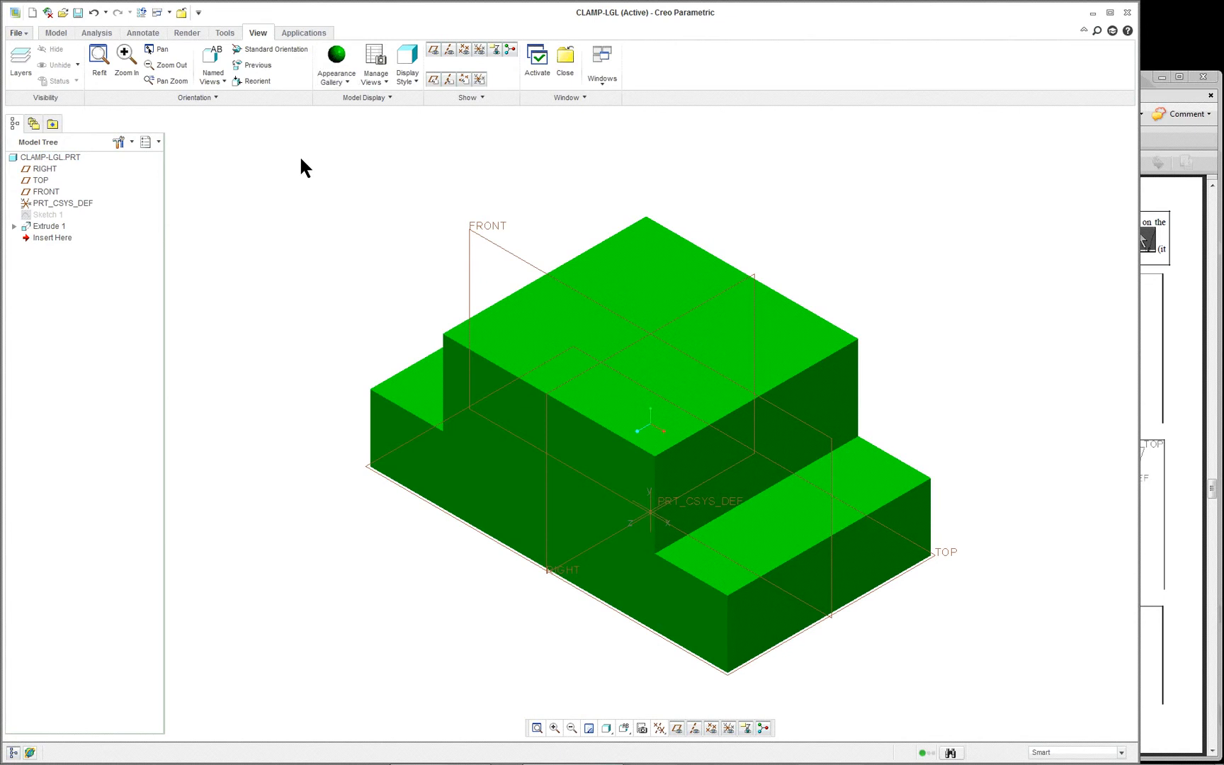
# Edit the model's green appearance to a pale green color with RGB about 175.9, 255, 198.9
pyautogui.rightClick(339, 64)
pyautogui.click(344, 82)
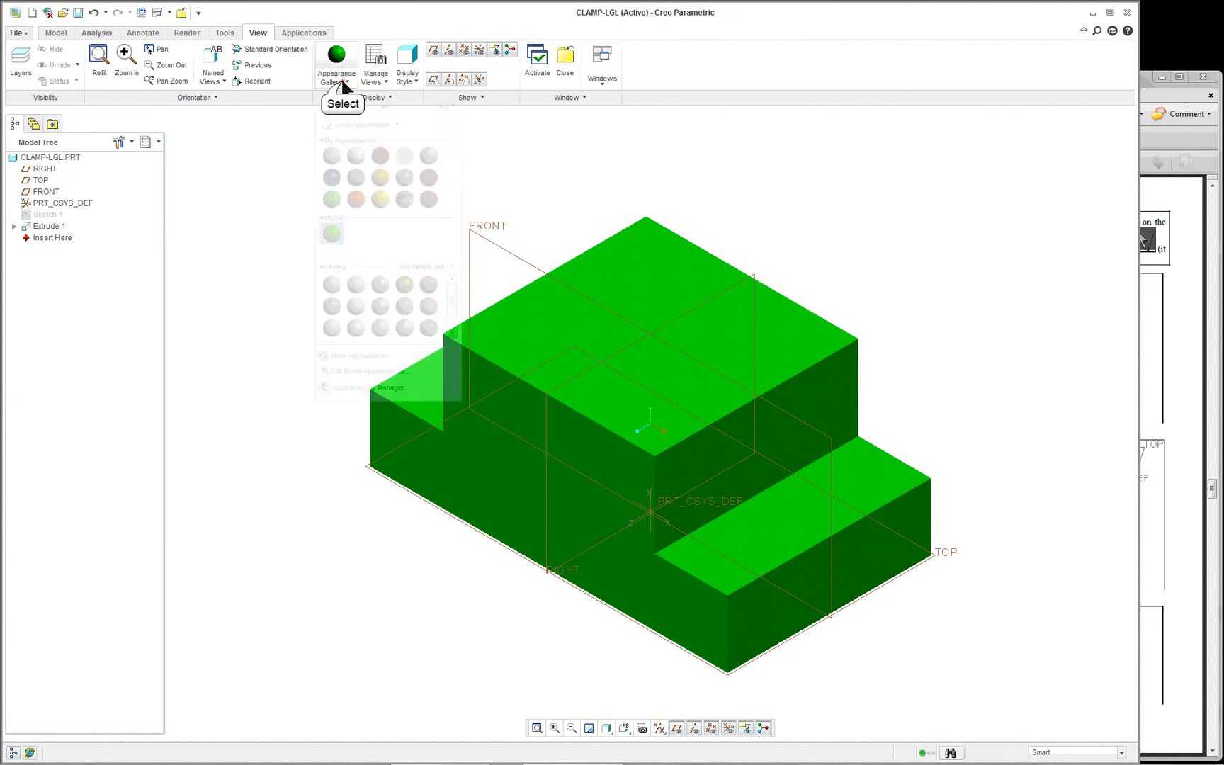
pyautogui.rightClick(332, 236)
pyautogui.click(354, 244)
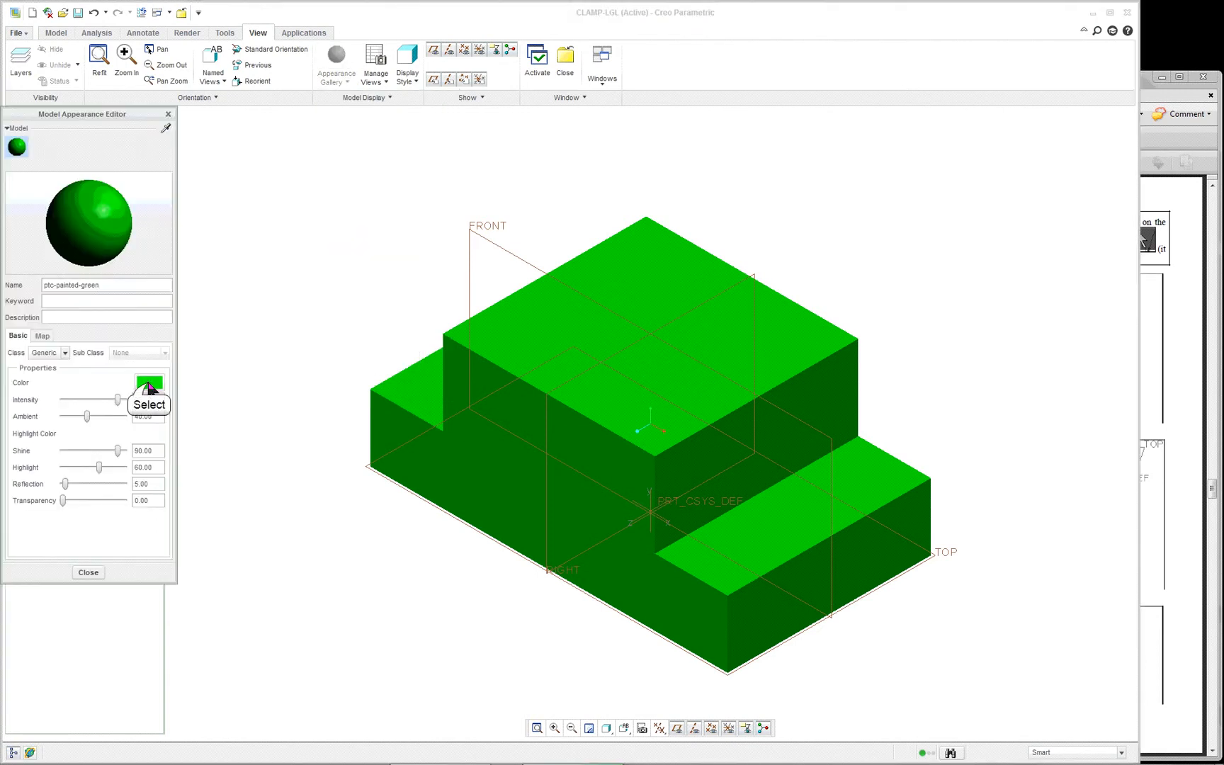
pyautogui.click(148, 383)
pyautogui.click(1144, 219)
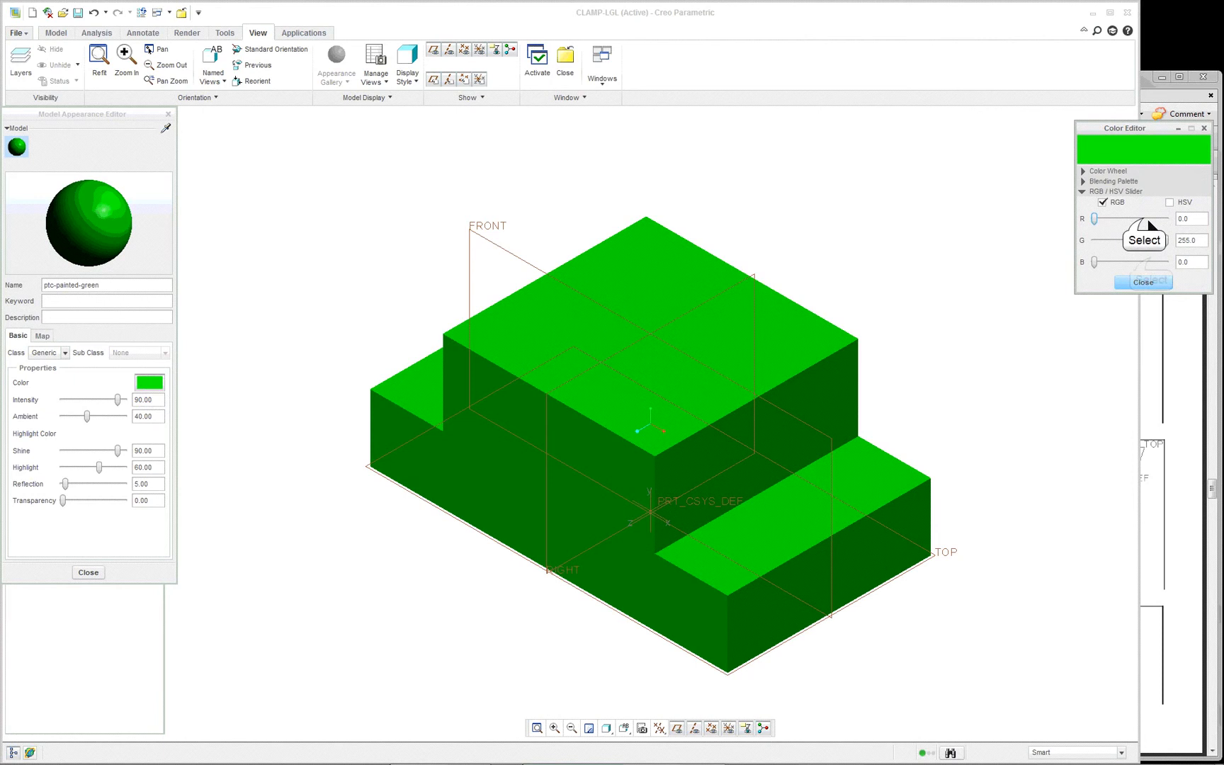
pyautogui.click(1148, 262)
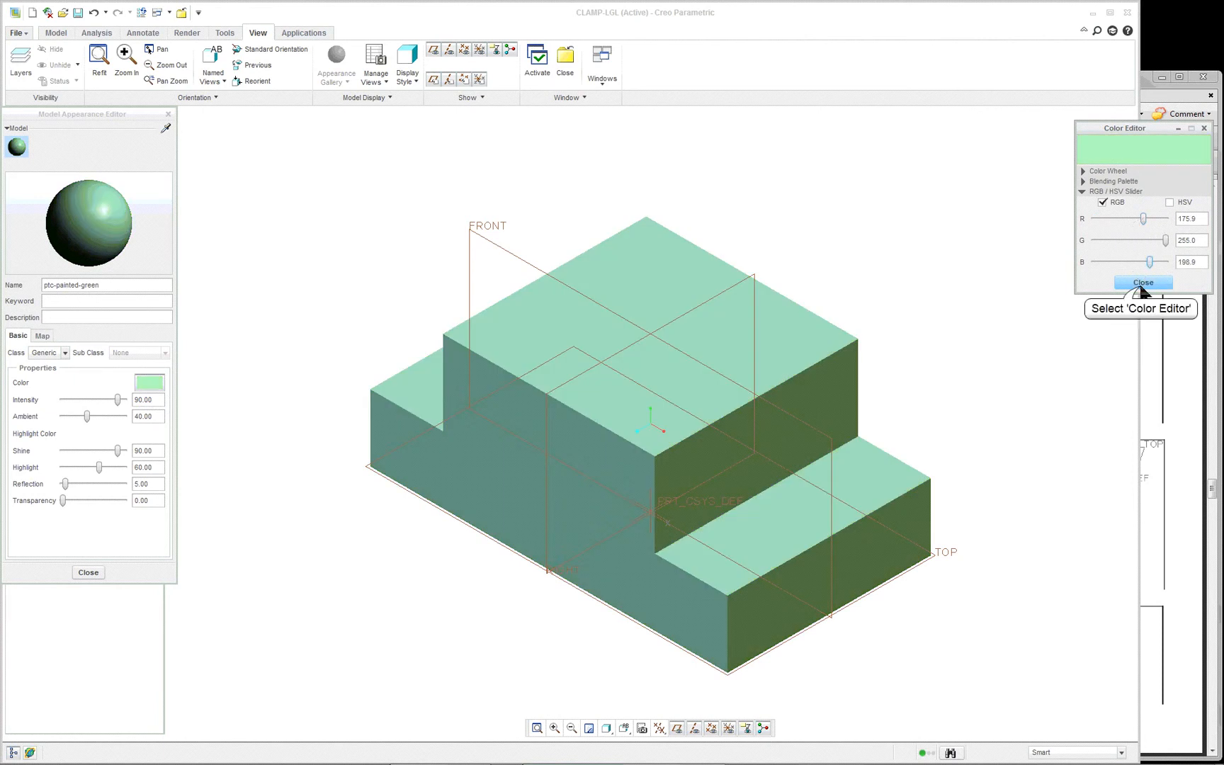
pyautogui.click(1142, 283)
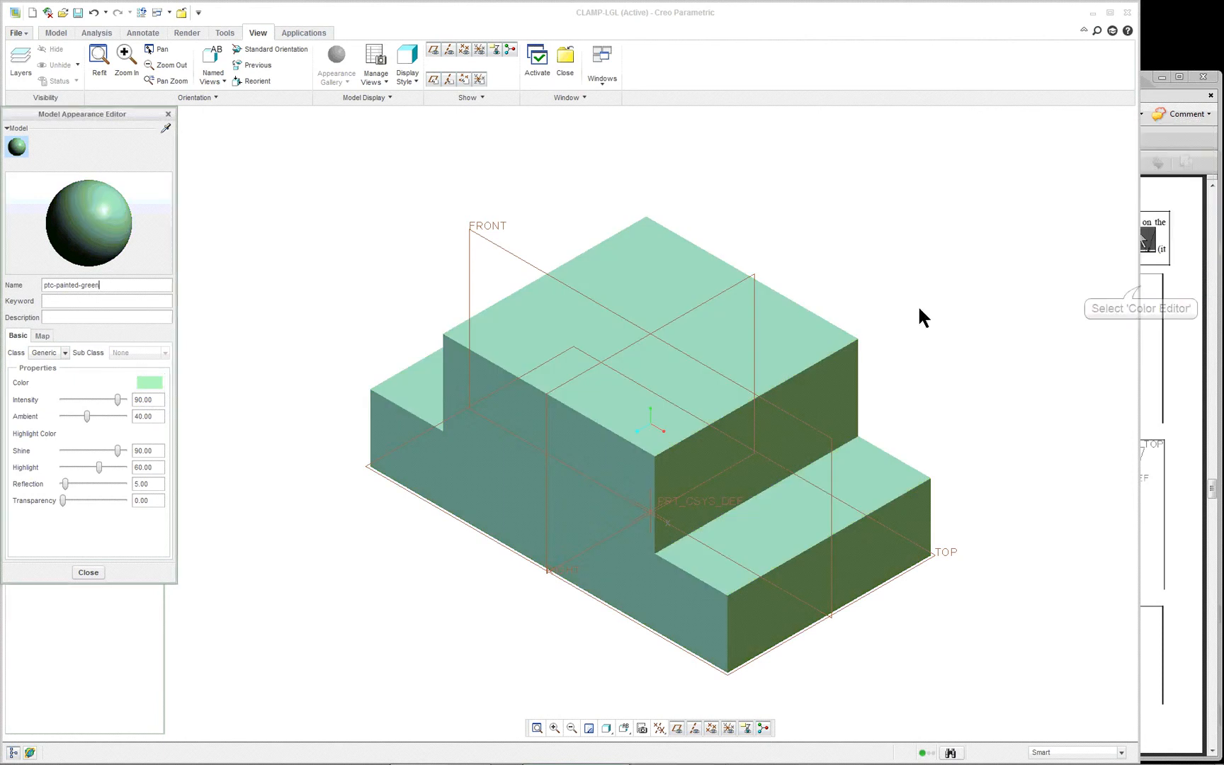
# Set the appearance's highlight color to pure blue with red and green at 0, and close the appearance editor
pyautogui.click(149, 431)
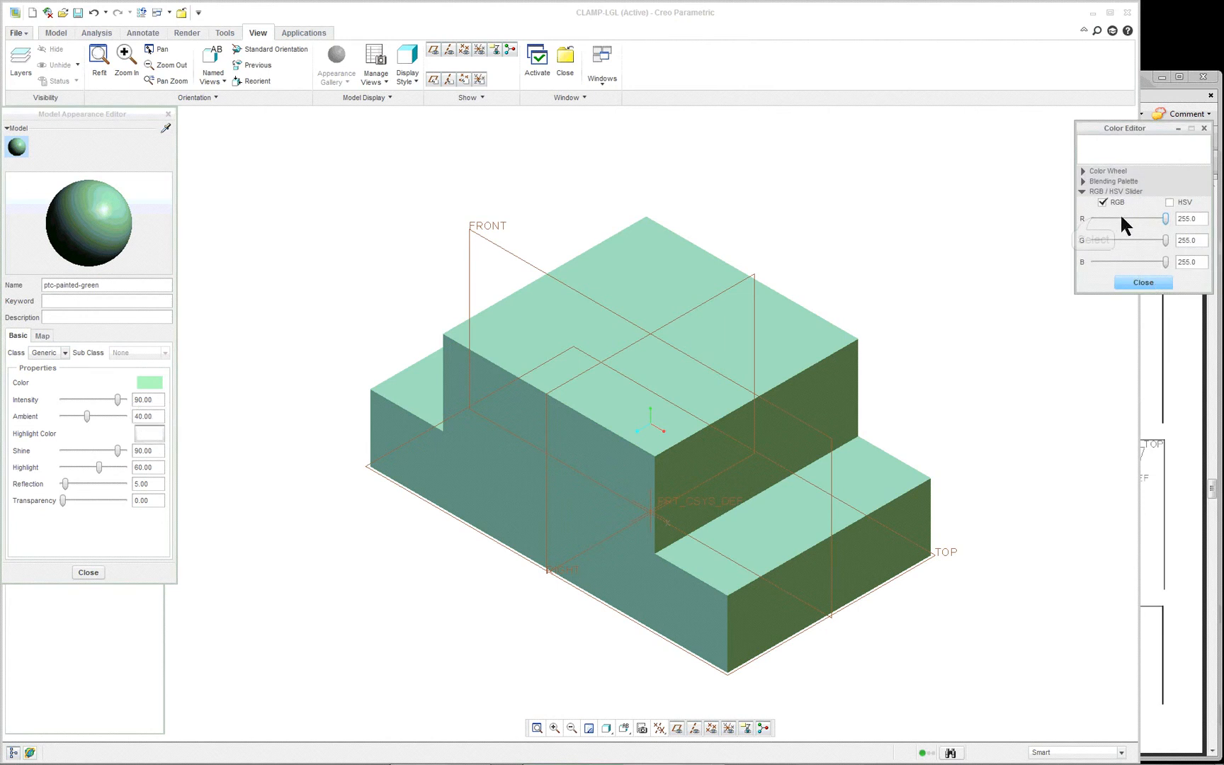
pyautogui.click(1094, 219)
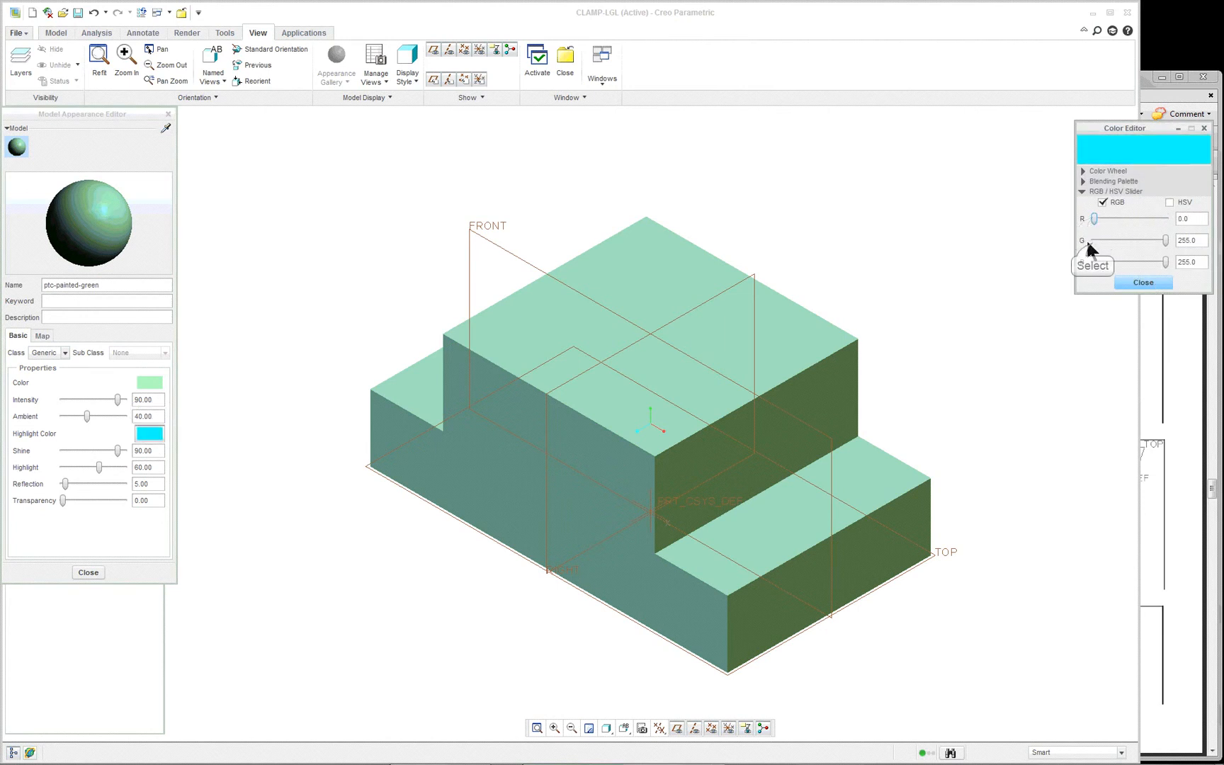
pyautogui.click(1091, 241)
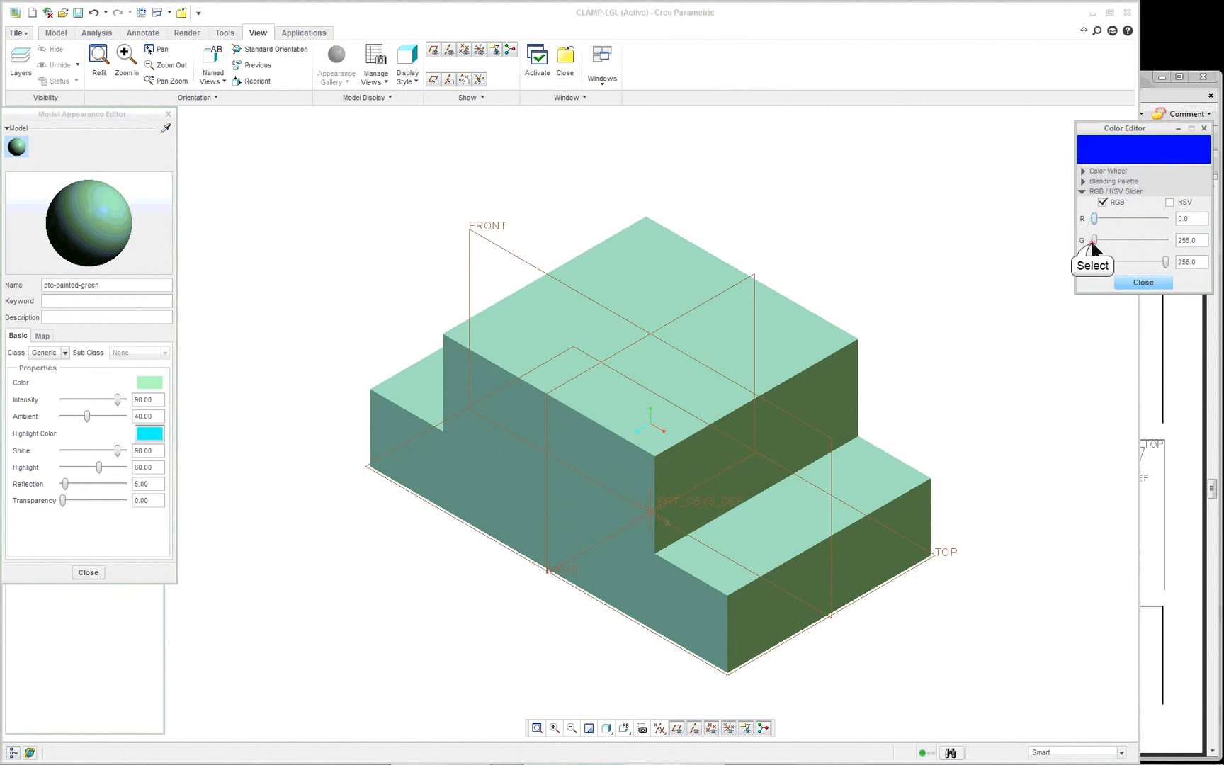
pyautogui.click(1141, 283)
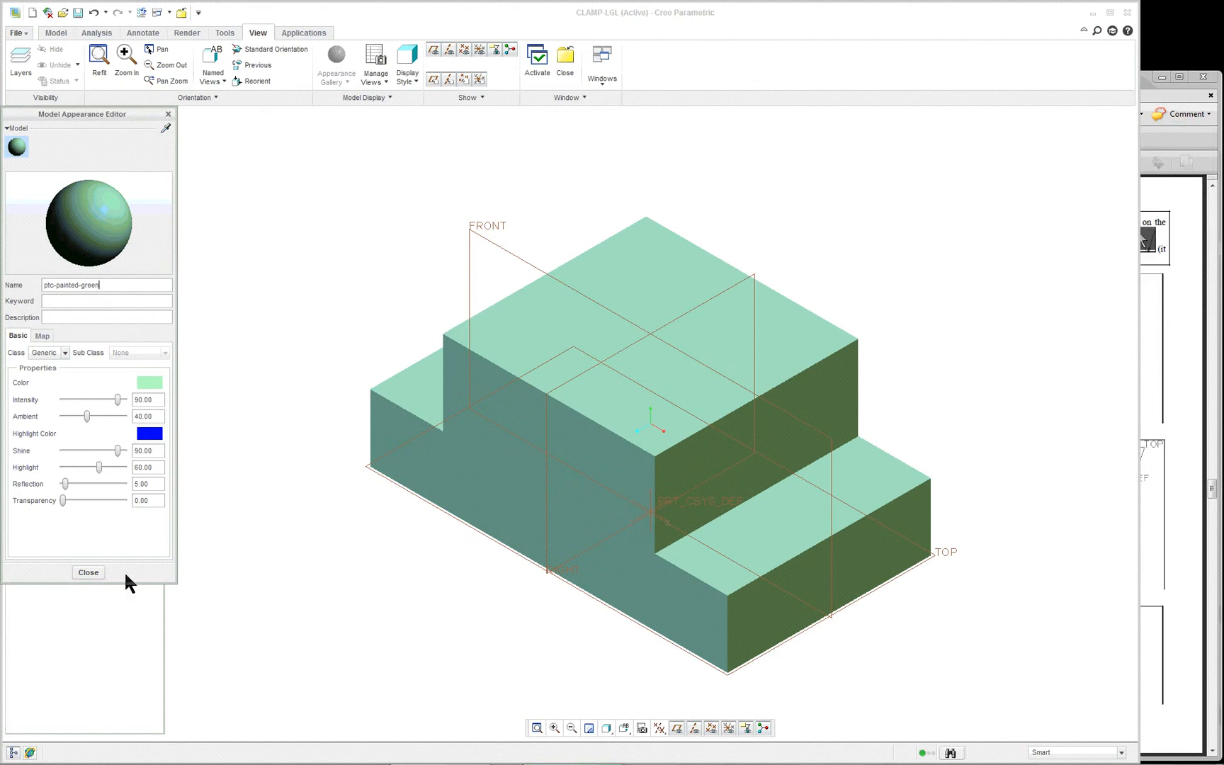
pyautogui.click(89, 571)
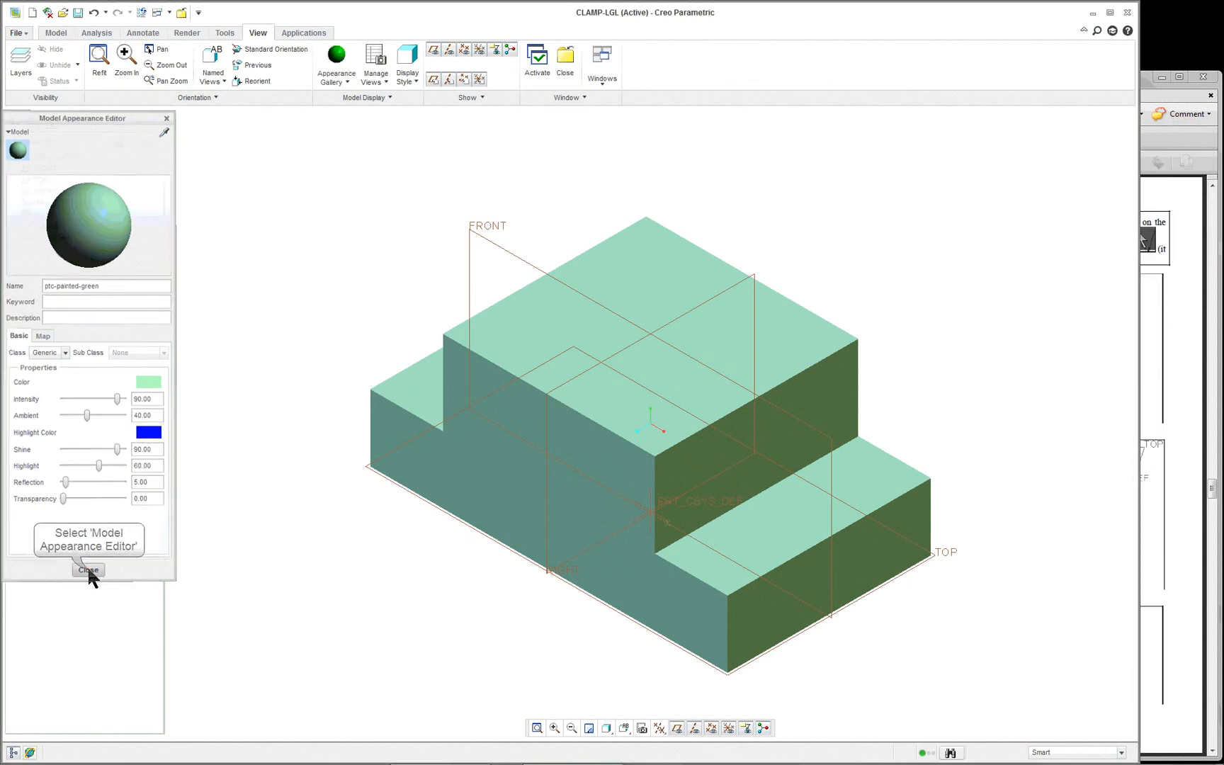
# Display the part as Shading With Edges, and look up the inner cut's sketch dimensions in the Acrobat PDF before returning to Creo
pyautogui.click(604, 730)
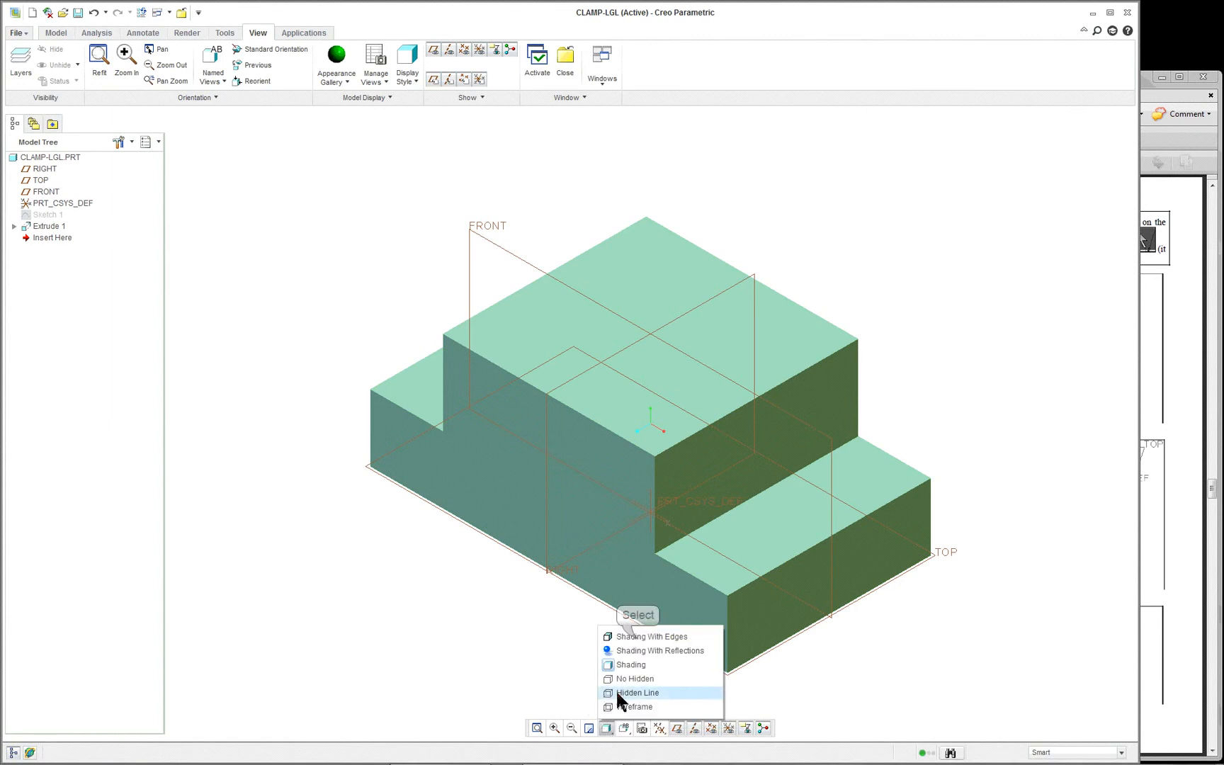
pyautogui.click(636, 635)
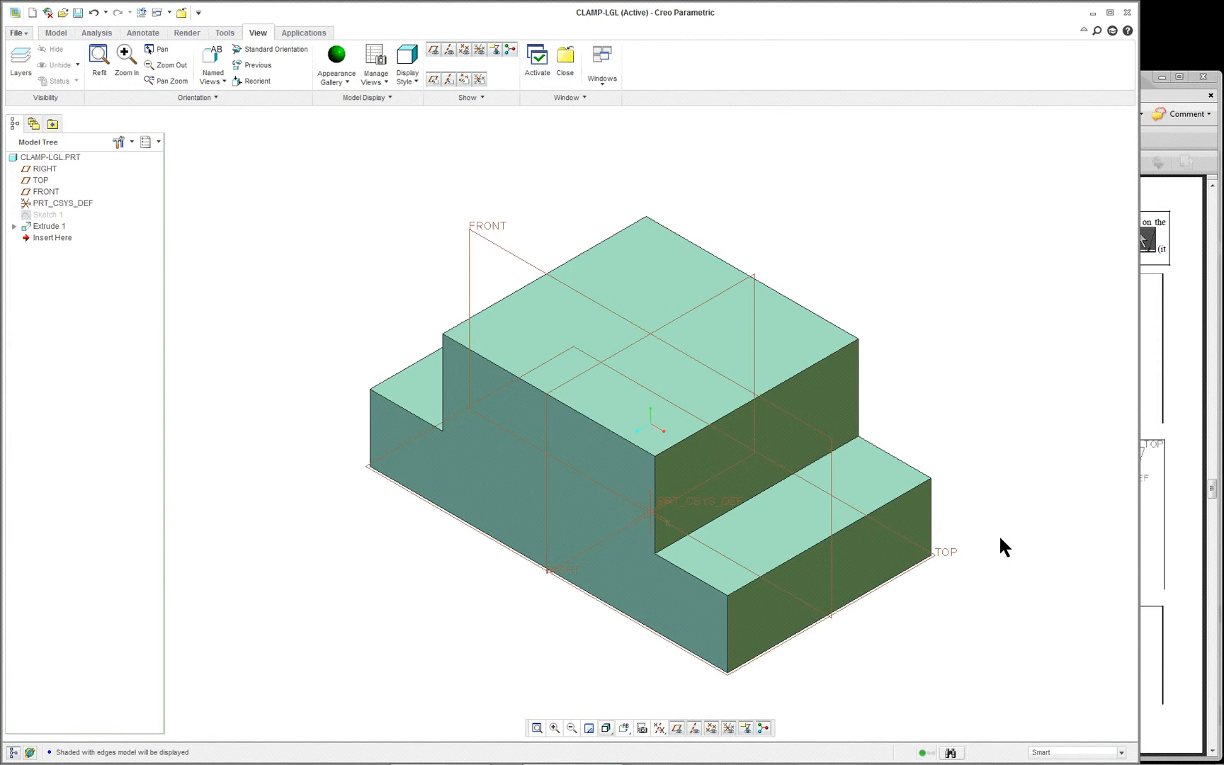
pyautogui.click(1151, 344)
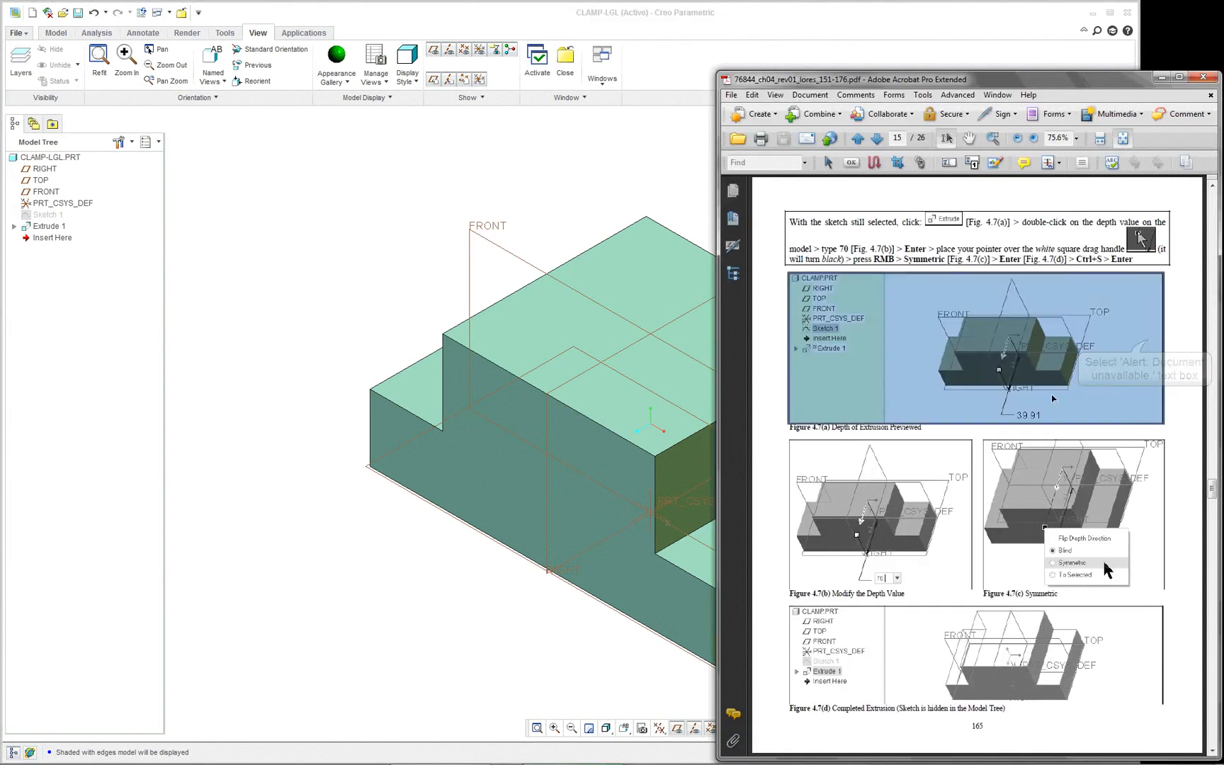
pyautogui.scroll(-10, 1053, 399)
pyautogui.scroll(3, 1053, 399)
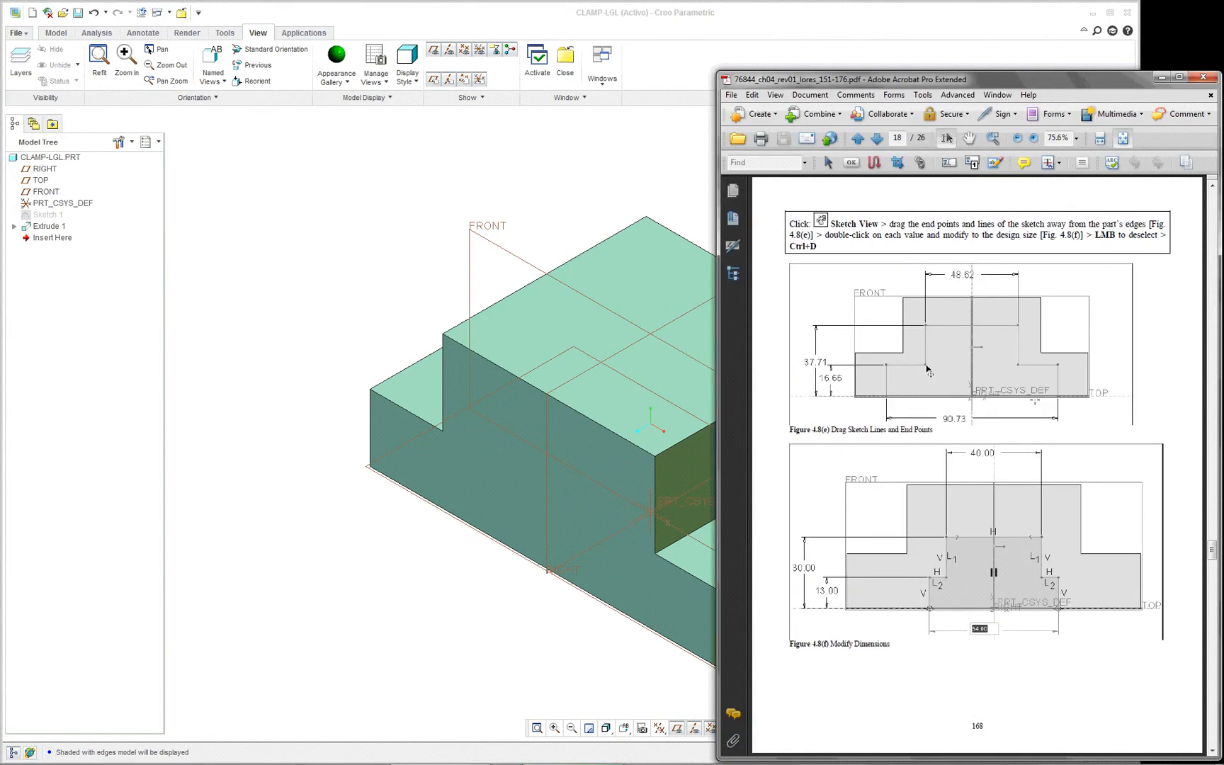
pyautogui.click(680, 226)
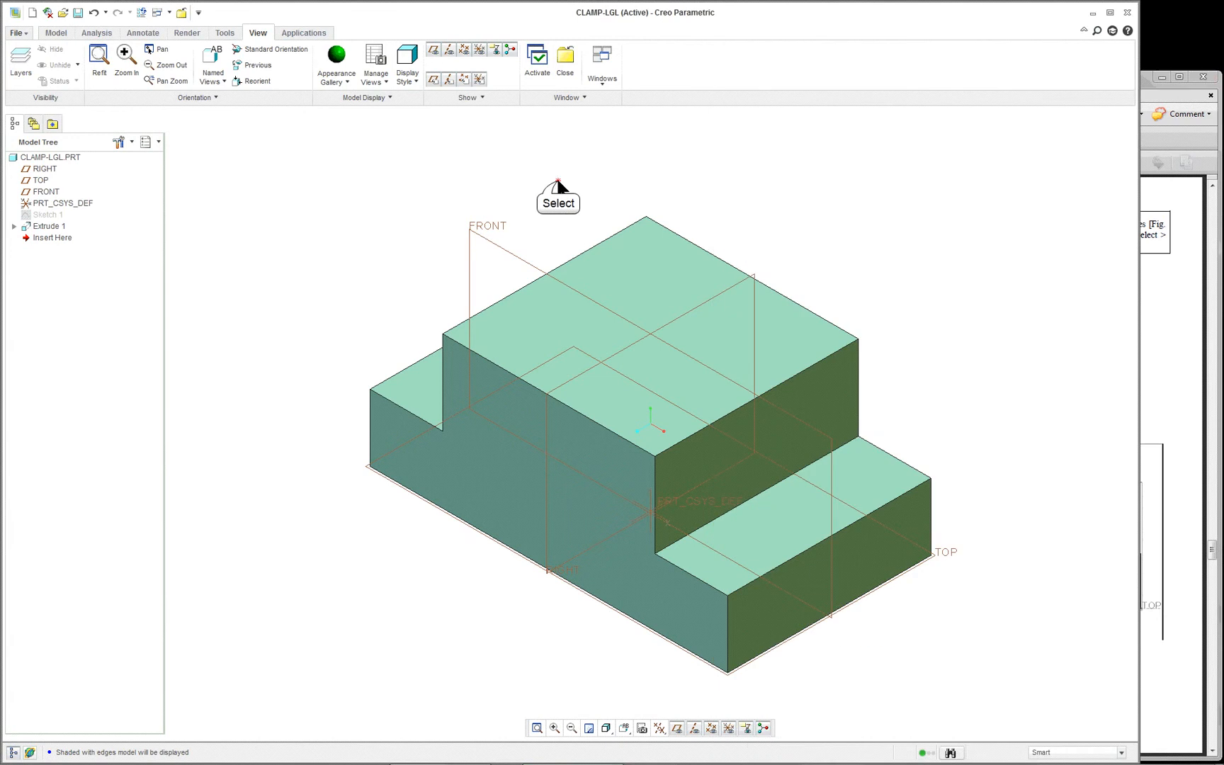
# Unhide Sketch 1 so it can be reused for the cut
pyautogui.click(40, 217)
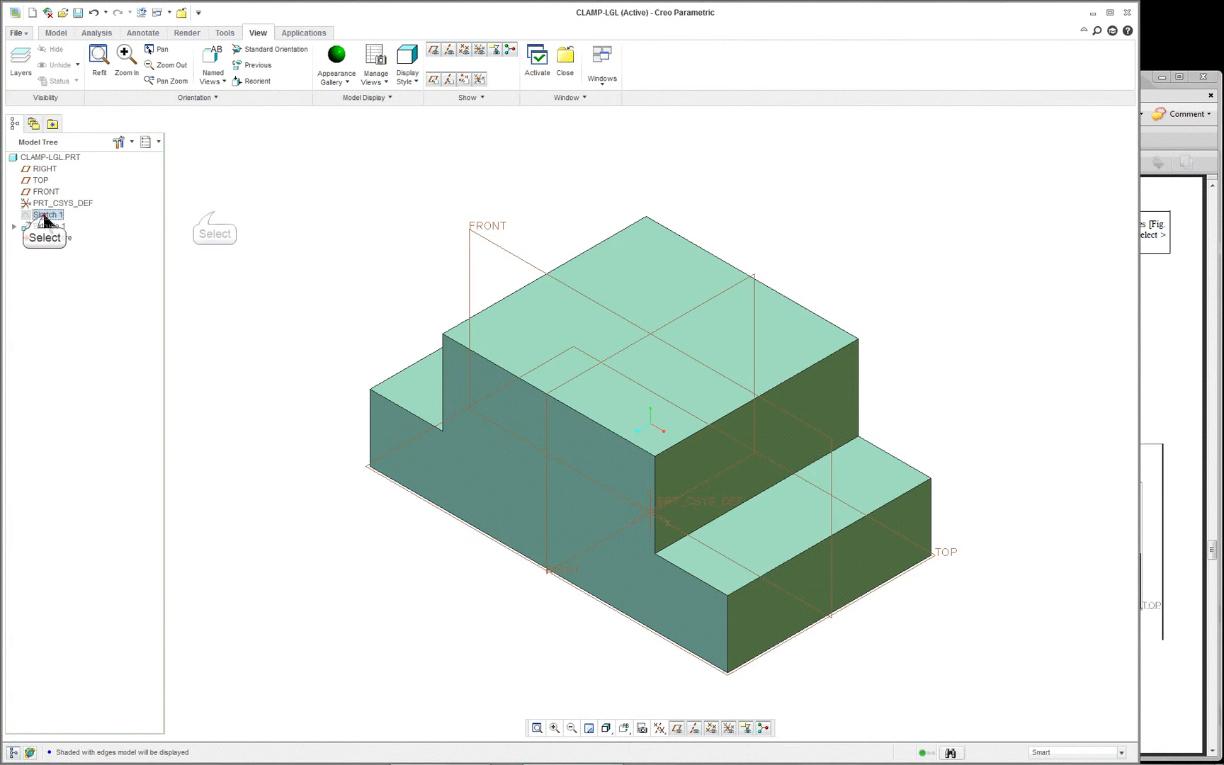
pyautogui.rightClick(45, 218)
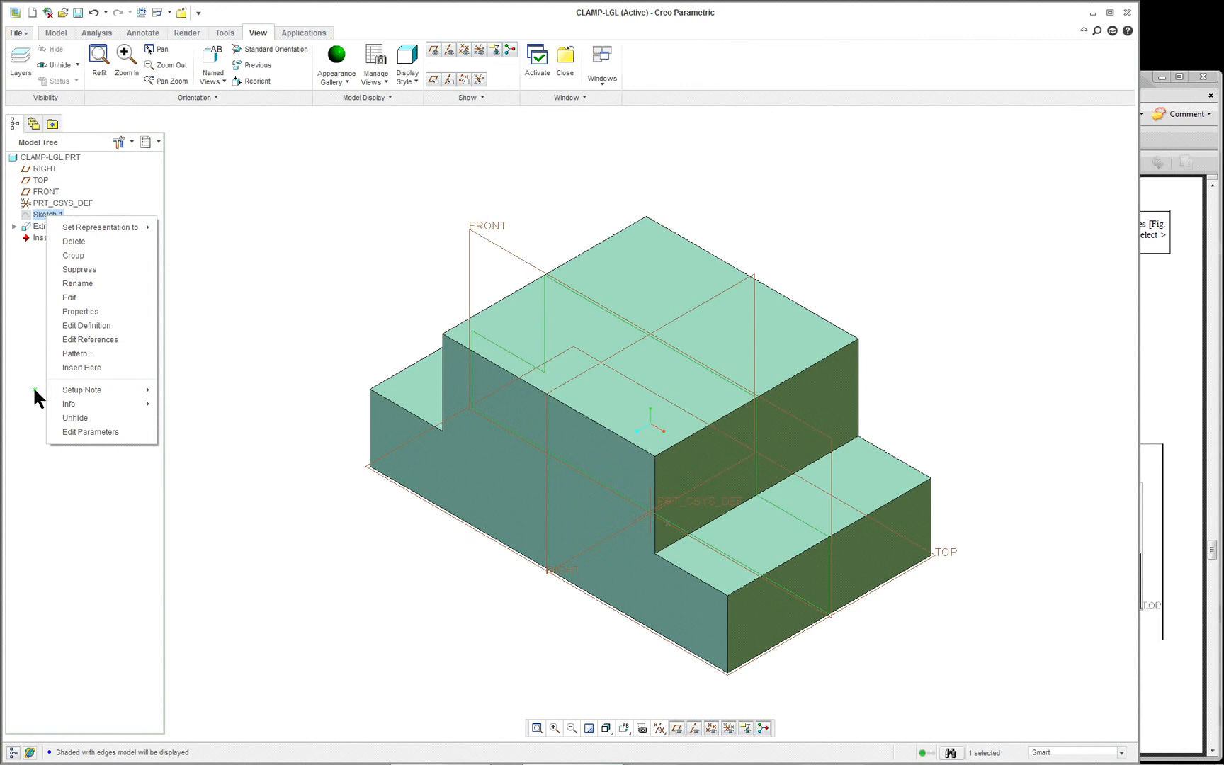
pyautogui.click(75, 418)
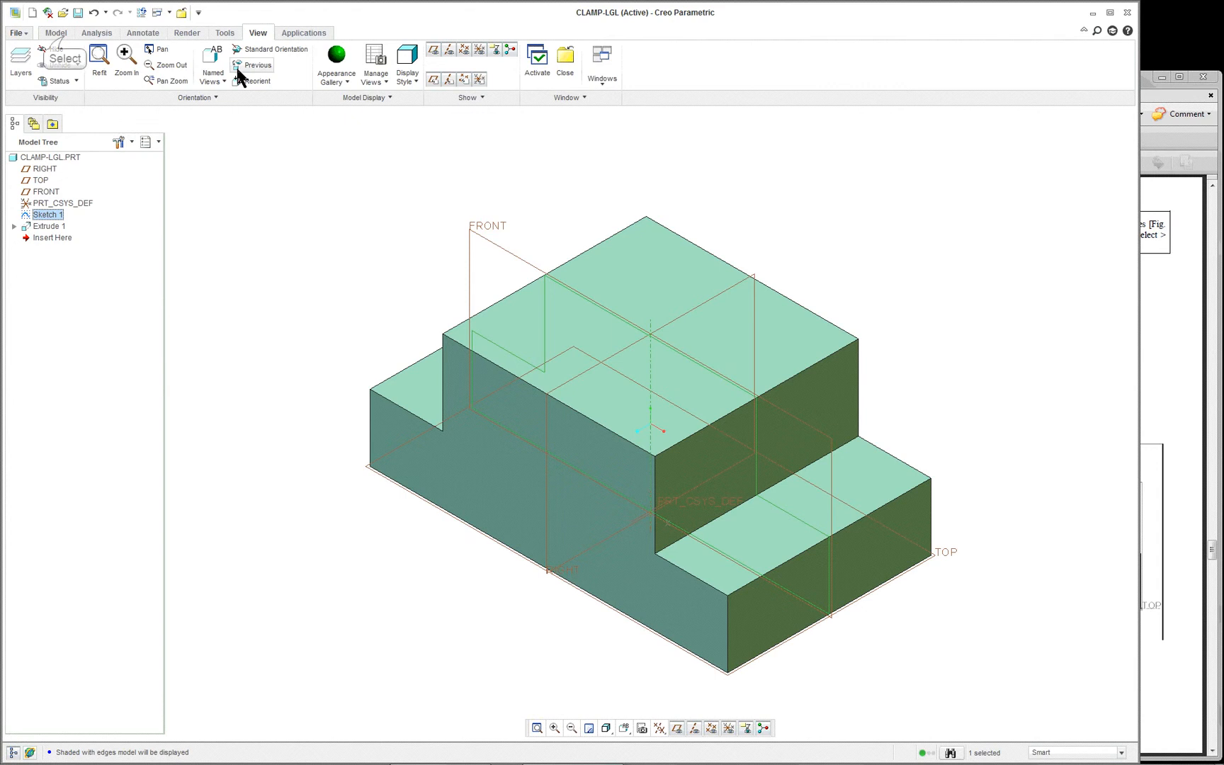
# Start a second extrusion from Sketch 1 and set it to remove material
pyautogui.click(61, 32)
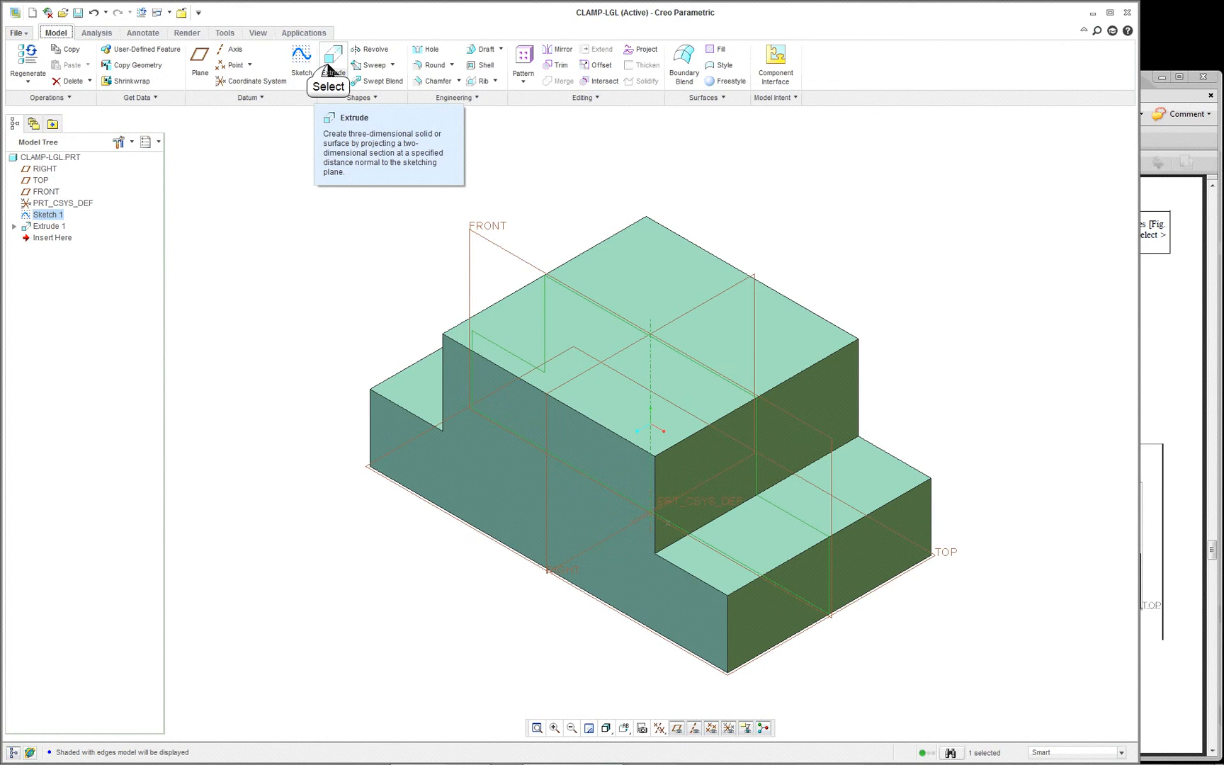
pyautogui.click(328, 64)
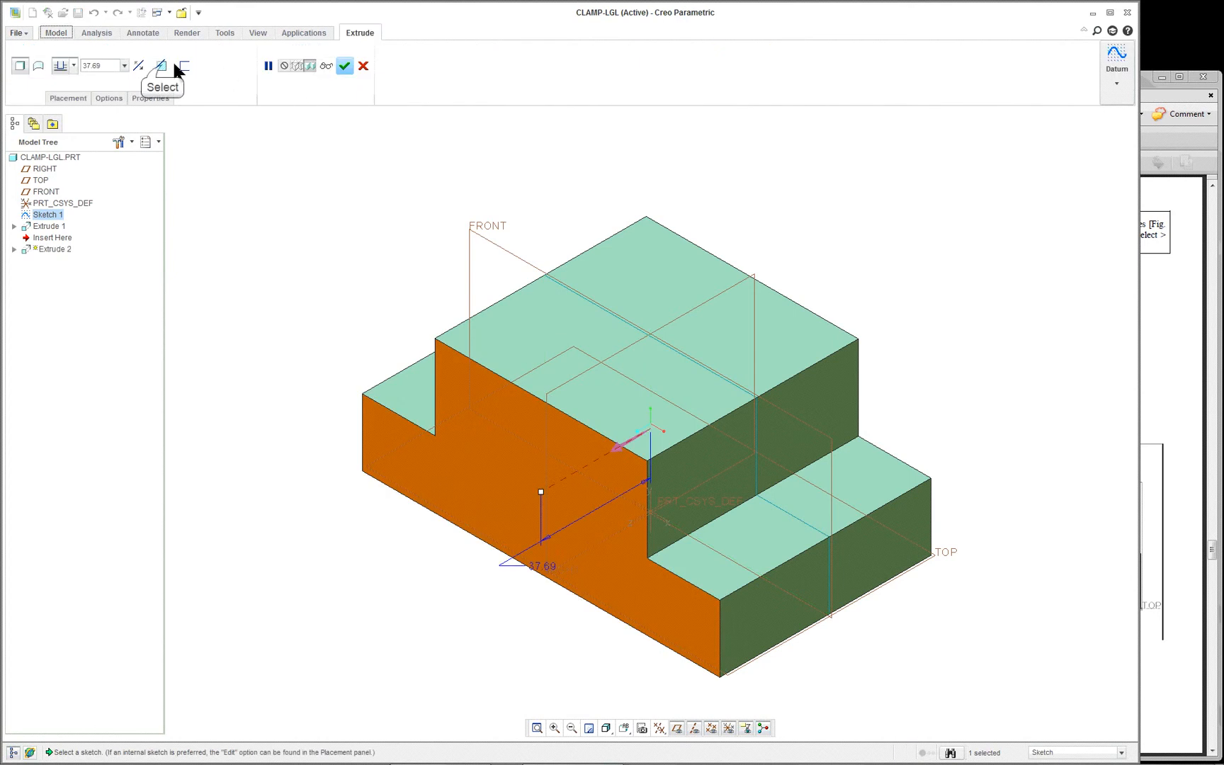
pyautogui.click(162, 66)
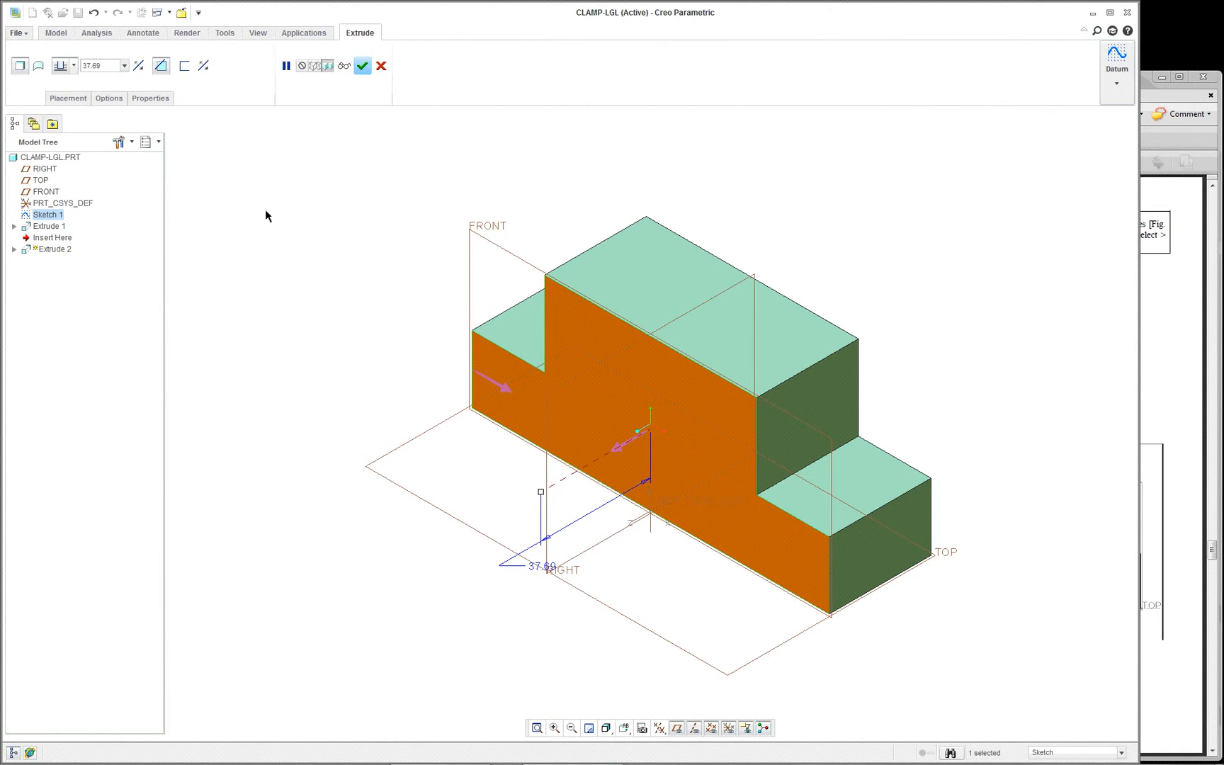
pyautogui.rightClick(333, 283)
pyautogui.click(241, 283)
# Unlink the cut's section from Sketch 1, and pull its side step and upper corners inward to leave a wall around the opening
pyautogui.click(67, 98)
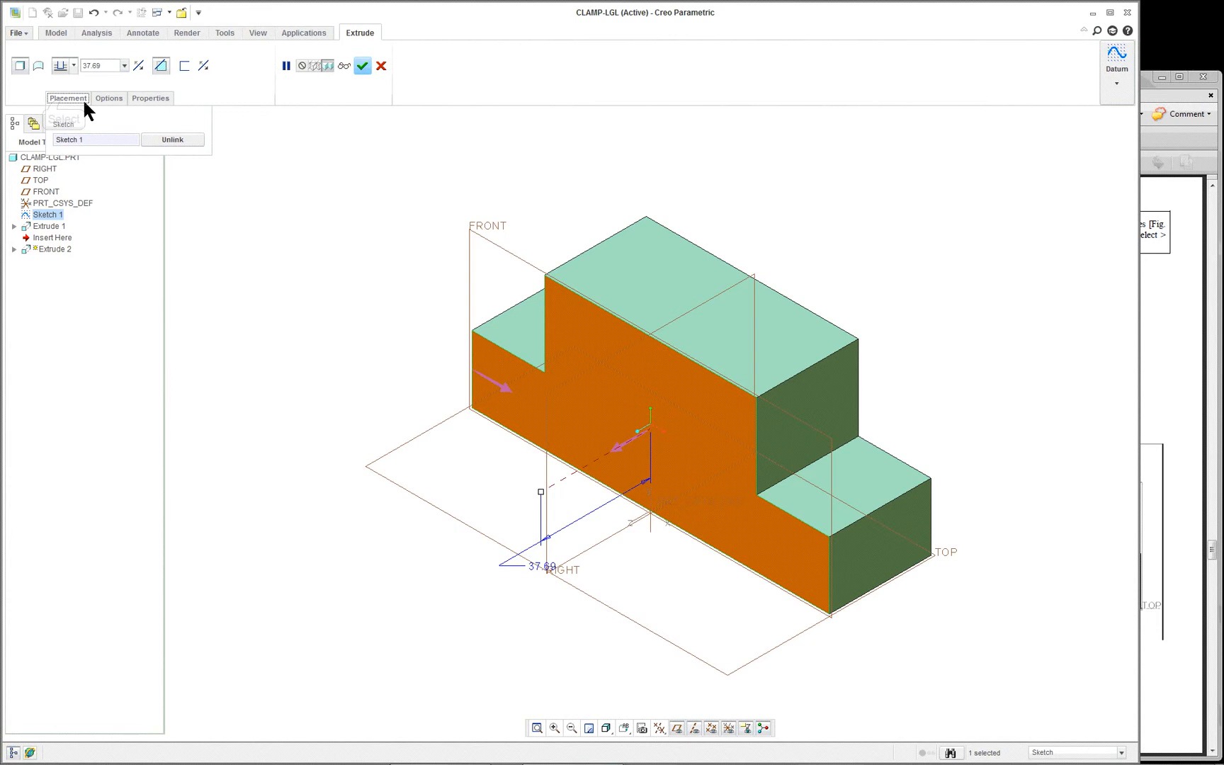
pyautogui.click(183, 140)
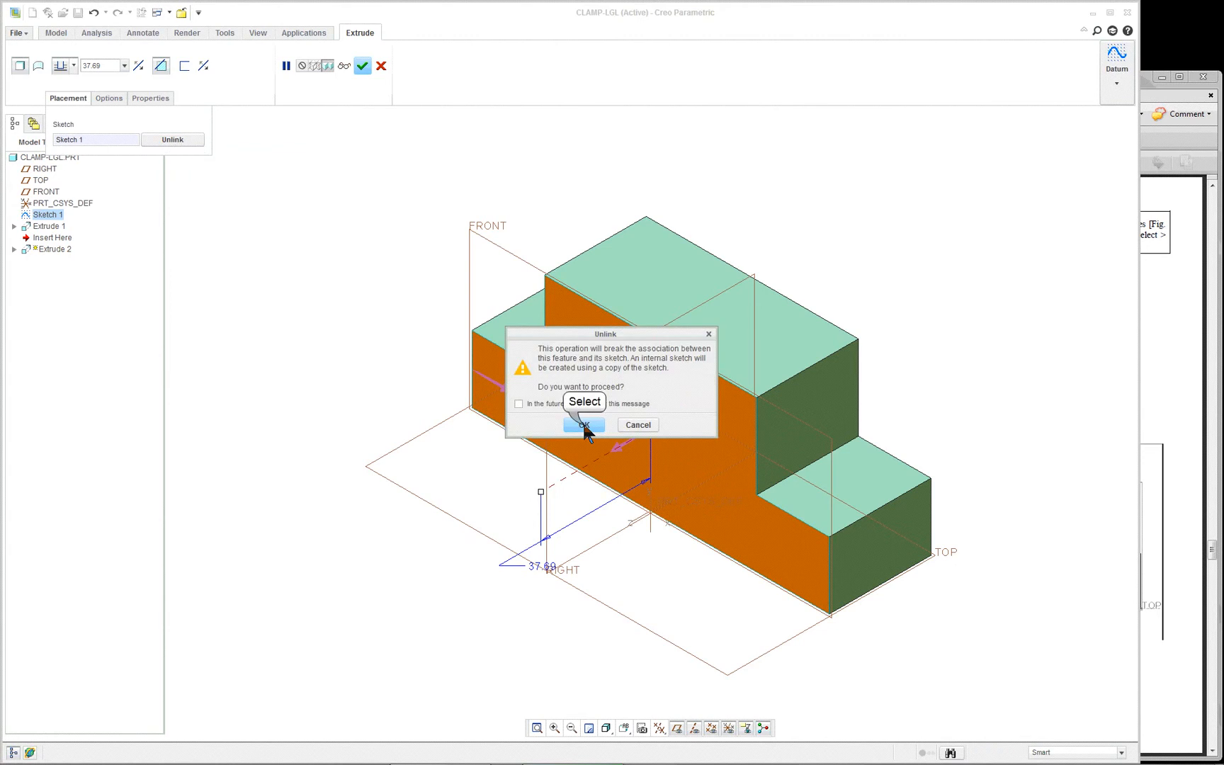
pyautogui.click(584, 425)
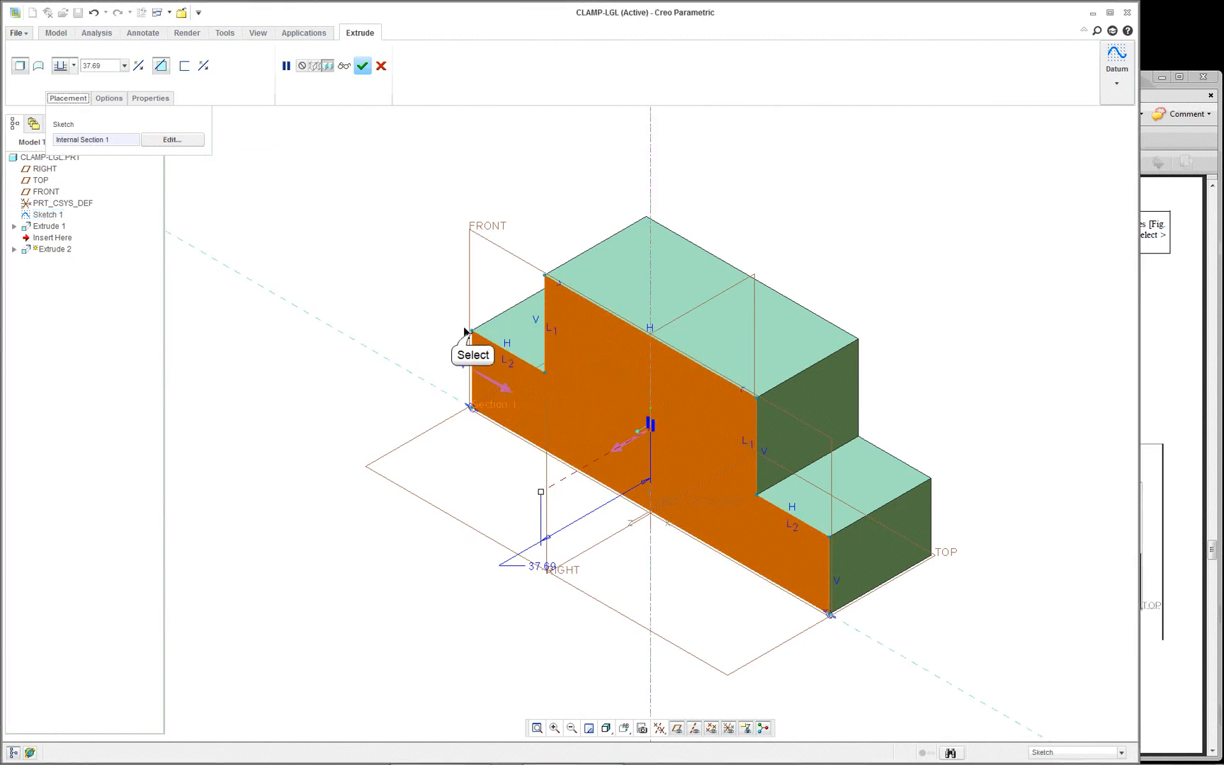
pyautogui.moveTo(473, 334)
pyautogui.mouseDown()
pyautogui.moveTo(503, 369)
pyautogui.moveTo(464, 320)
pyautogui.moveTo(509, 350)
pyautogui.moveTo(581, 363)
pyautogui.moveTo(494, 363)
pyautogui.mouseUp()
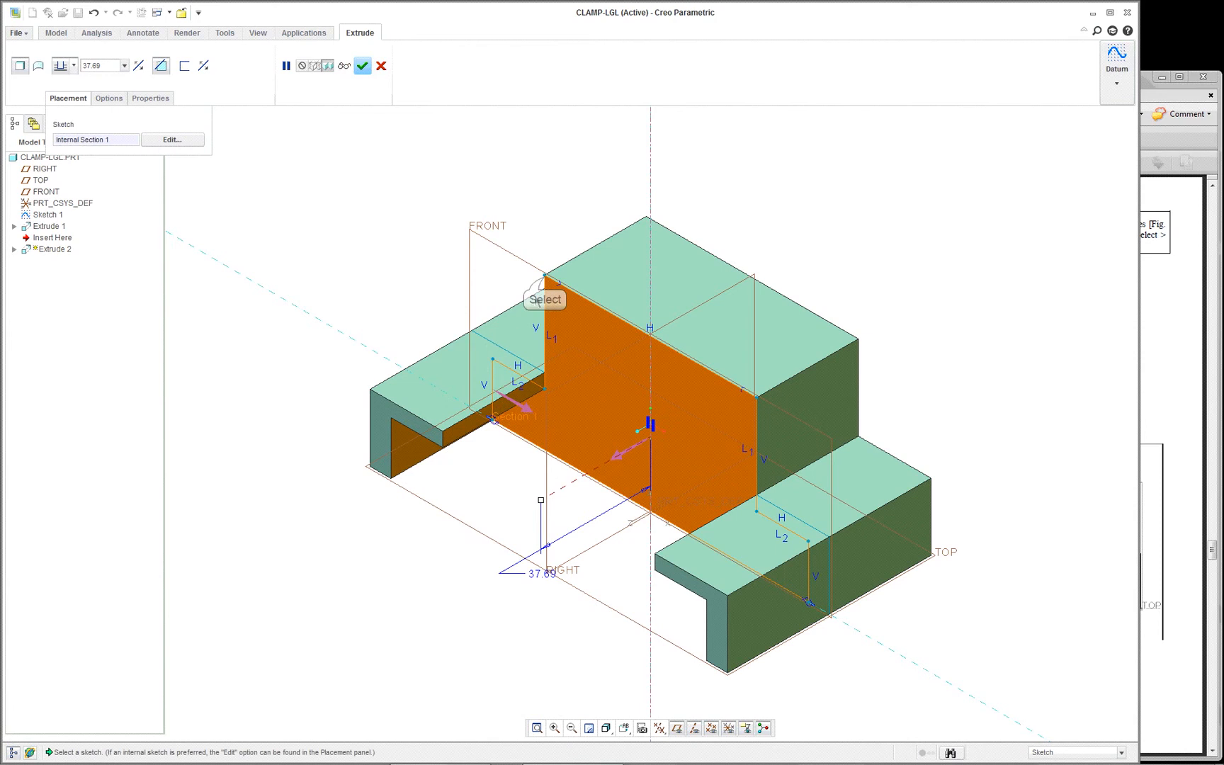
pyautogui.moveTo(545, 277)
pyautogui.mouseDown()
pyautogui.moveTo(546, 358)
pyautogui.moveTo(589, 357)
pyautogui.mouseUp()
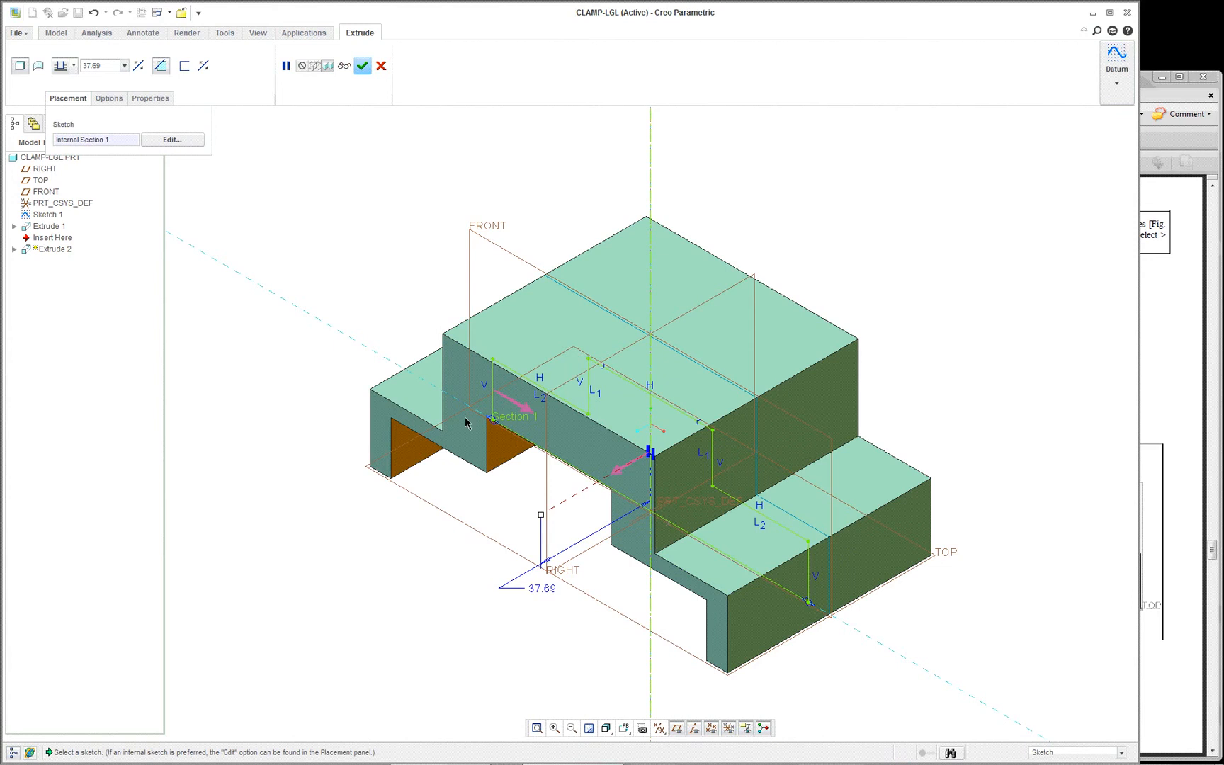
# Set the depth of the cut's first side to Through All
pyautogui.moveTo(514, 503)
pyautogui.mouseDown(button='middle')
pyautogui.moveTo(555, 441)
pyautogui.moveTo(482, 461)
pyautogui.moveTo(524, 480)
pyautogui.mouseUp(button='middle')
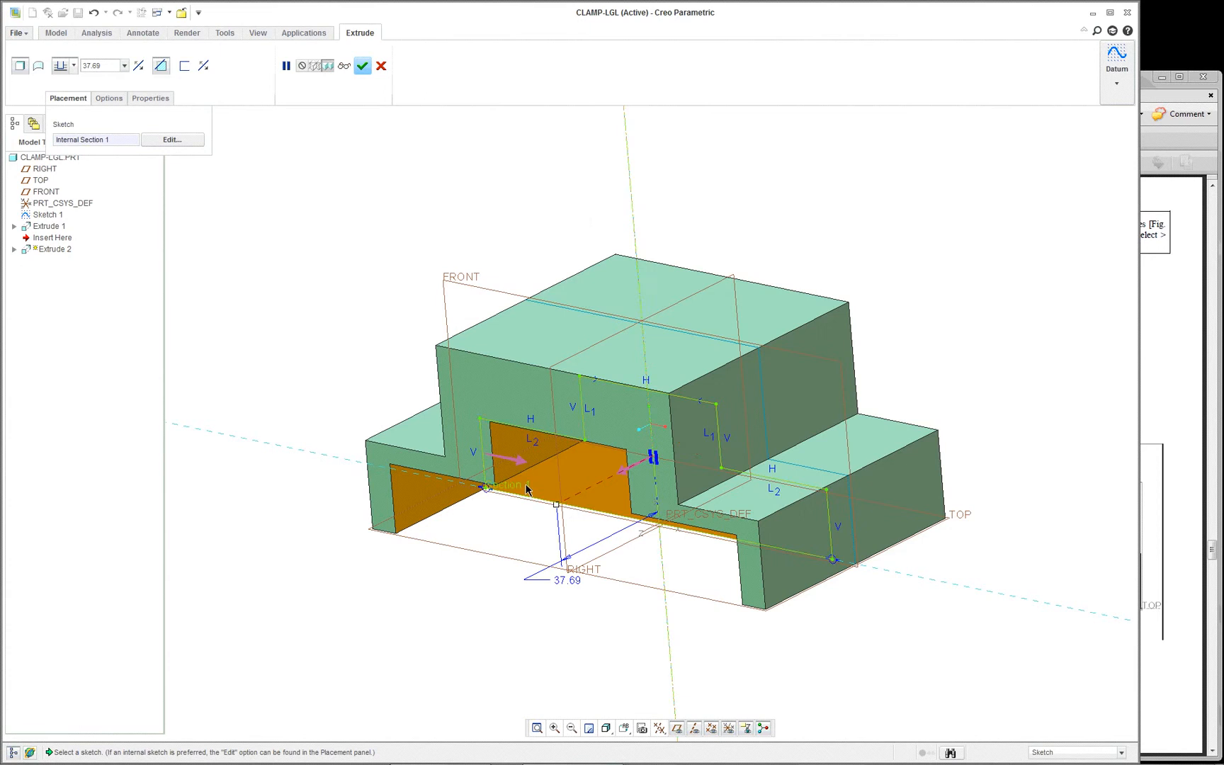
pyautogui.scroll(1, 527, 487)
pyautogui.rightClick(551, 508)
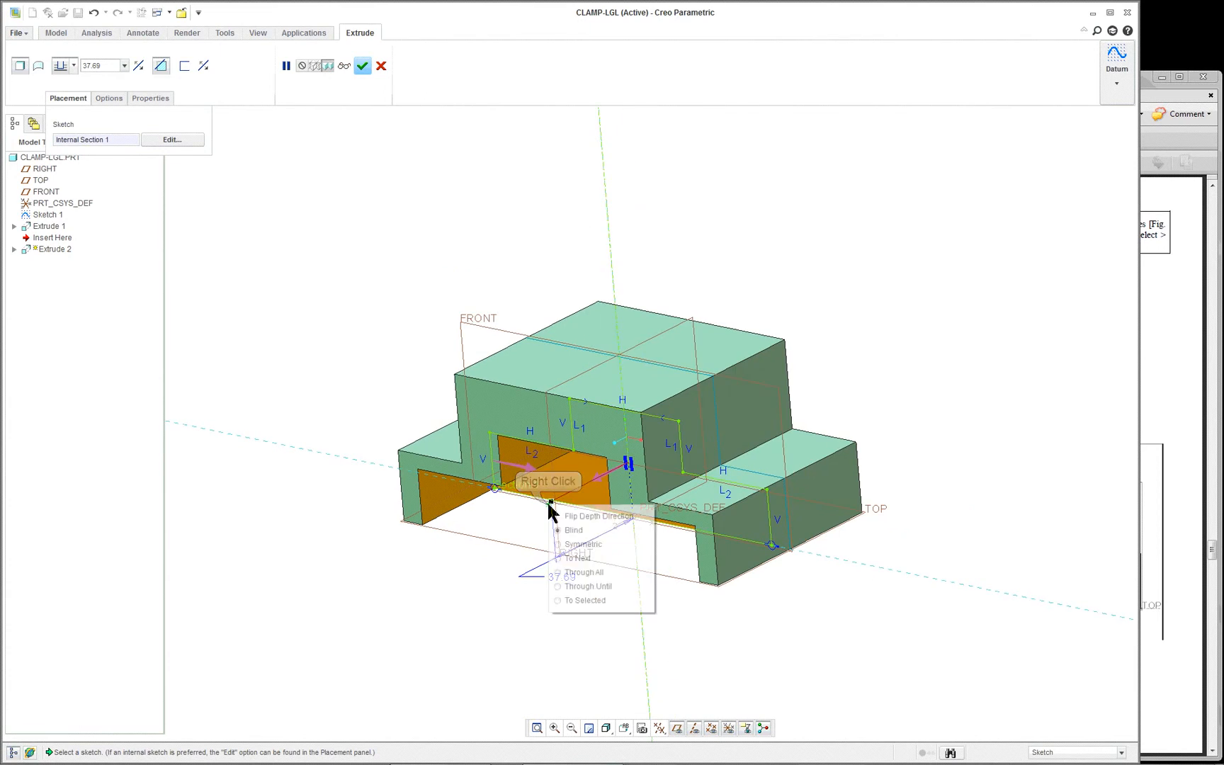
pyautogui.click(565, 573)
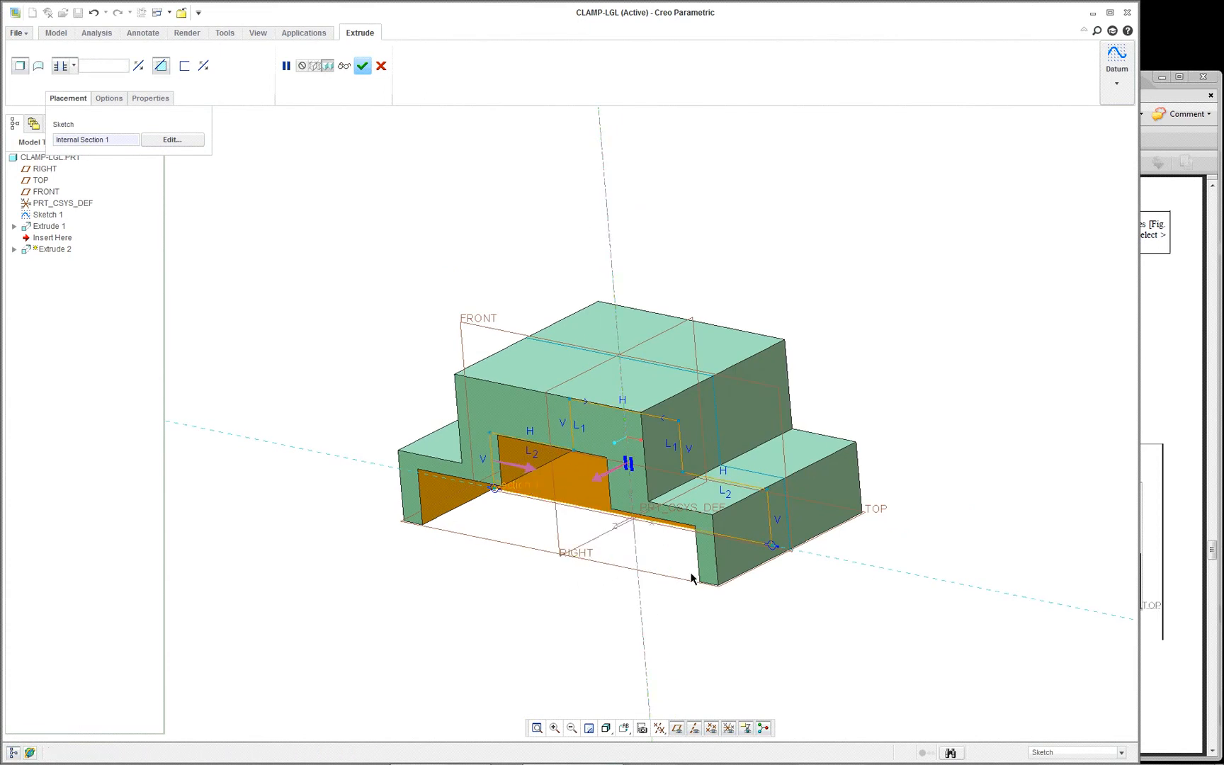
pyautogui.scroll(1, 134, 121)
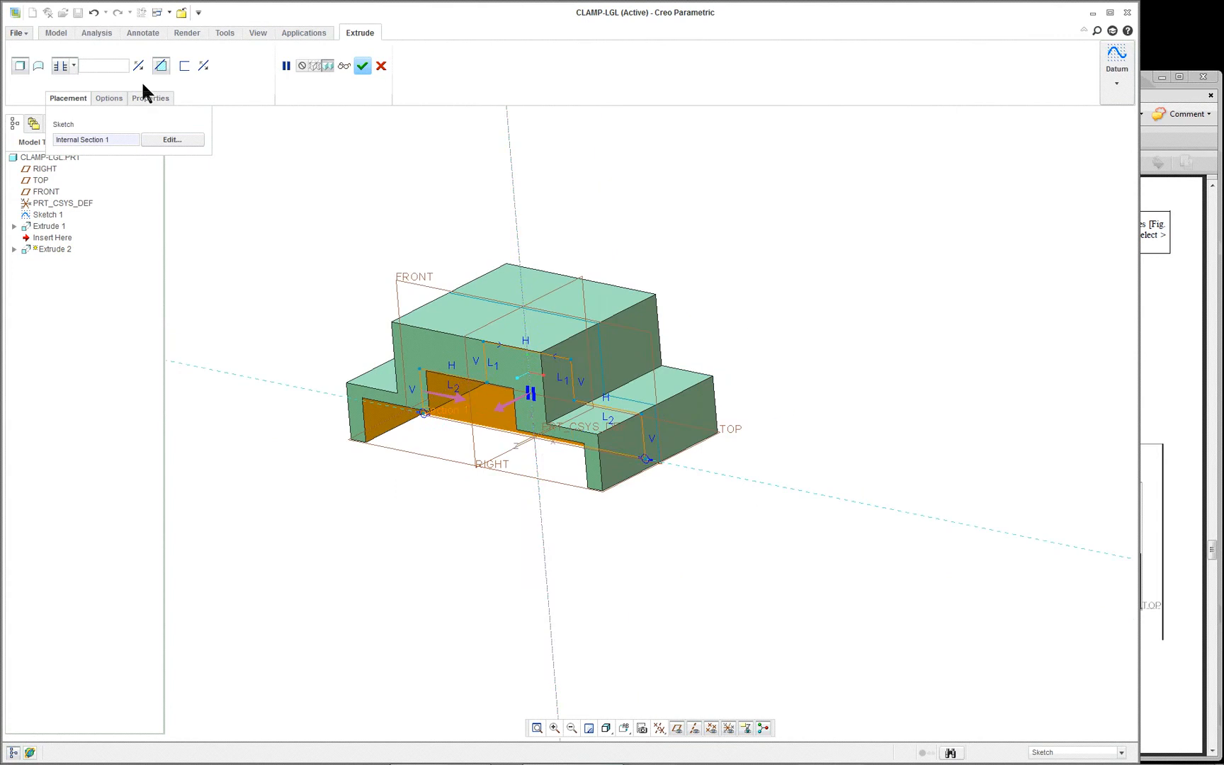
# Set the depth of the cut's second side to Through All and check the opening through the part
pyautogui.moveTo(428, 378)
pyautogui.mouseDown(button='middle')
pyautogui.moveTo(374, 371)
pyautogui.moveTo(369, 350)
pyautogui.moveTo(355, 358)
pyautogui.moveTo(379, 368)
pyautogui.moveTo(432, 360)
pyautogui.mouseUp(button='middle')
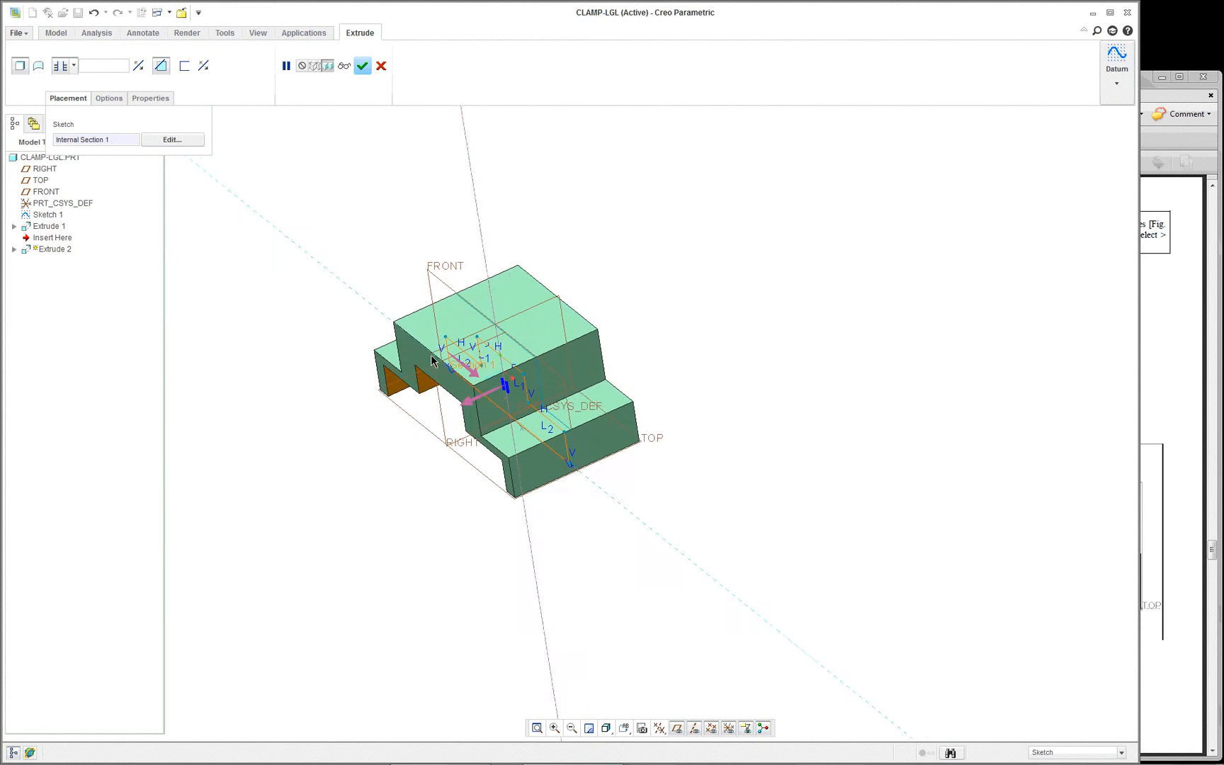
pyautogui.scroll(-2, 343, 233)
pyautogui.click(110, 98)
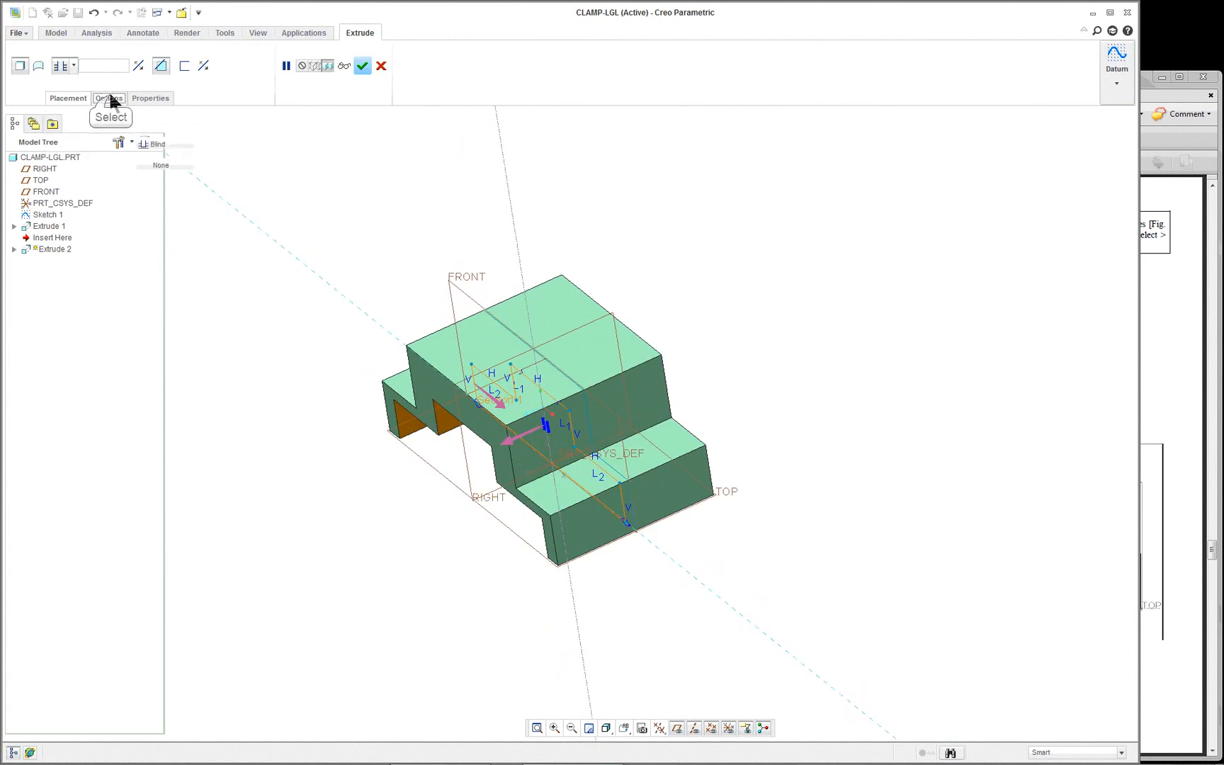
pyautogui.click(165, 165)
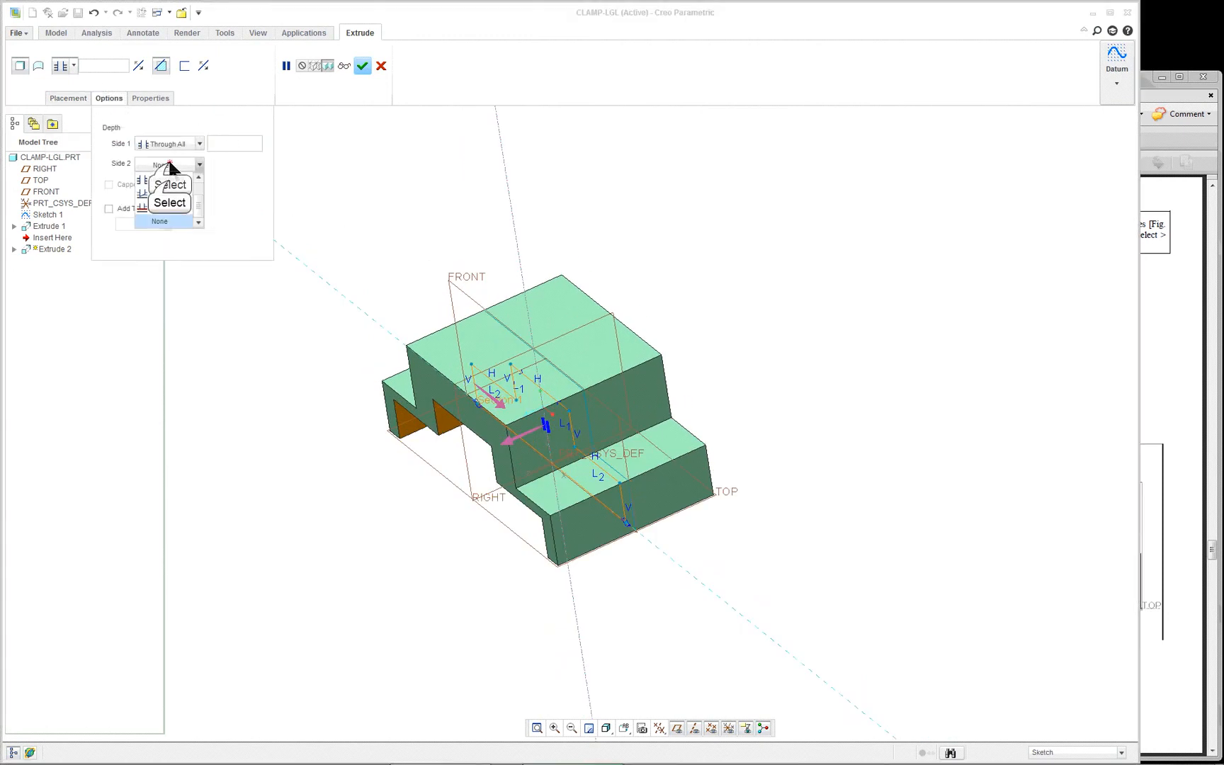
pyautogui.click(168, 184)
pyautogui.moveTo(417, 396)
pyautogui.mouseDown(button='middle')
pyautogui.moveTo(442, 367)
pyautogui.moveTo(437, 376)
pyautogui.mouseUp(button='middle')
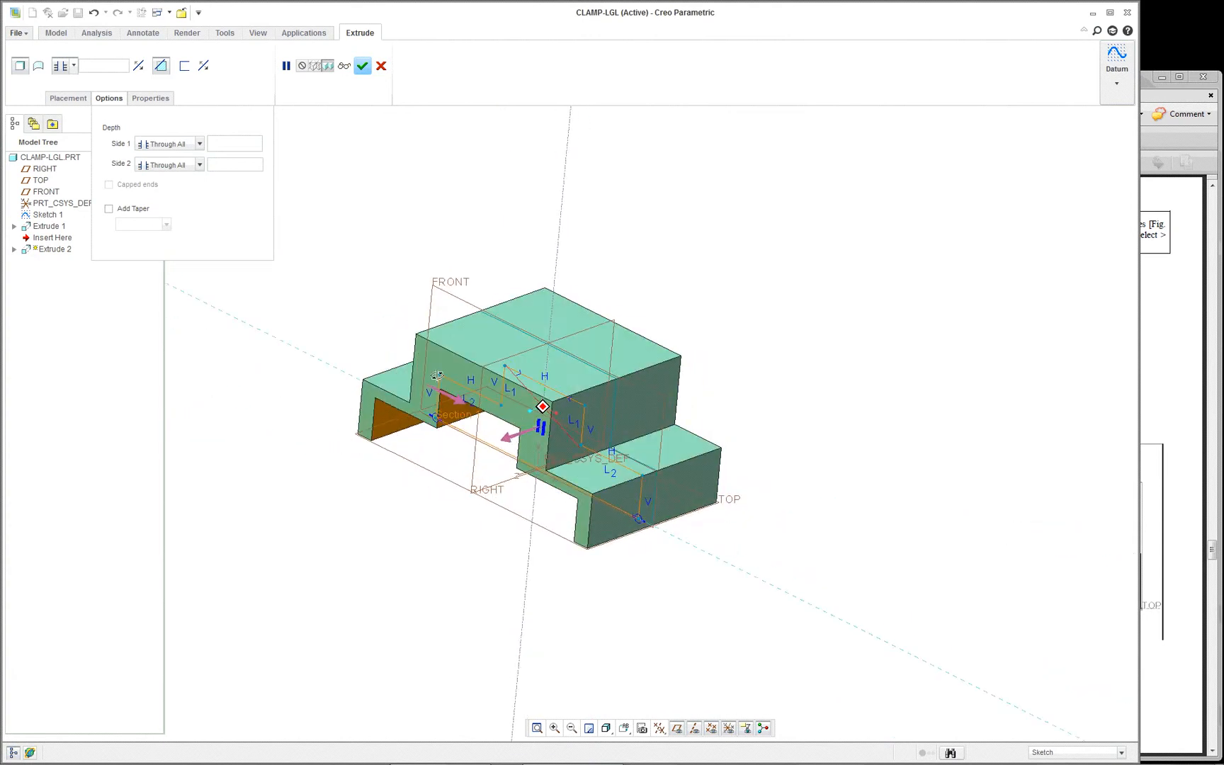
pyautogui.scroll(2, 438, 381)
pyautogui.scroll(-1, 520, 485)
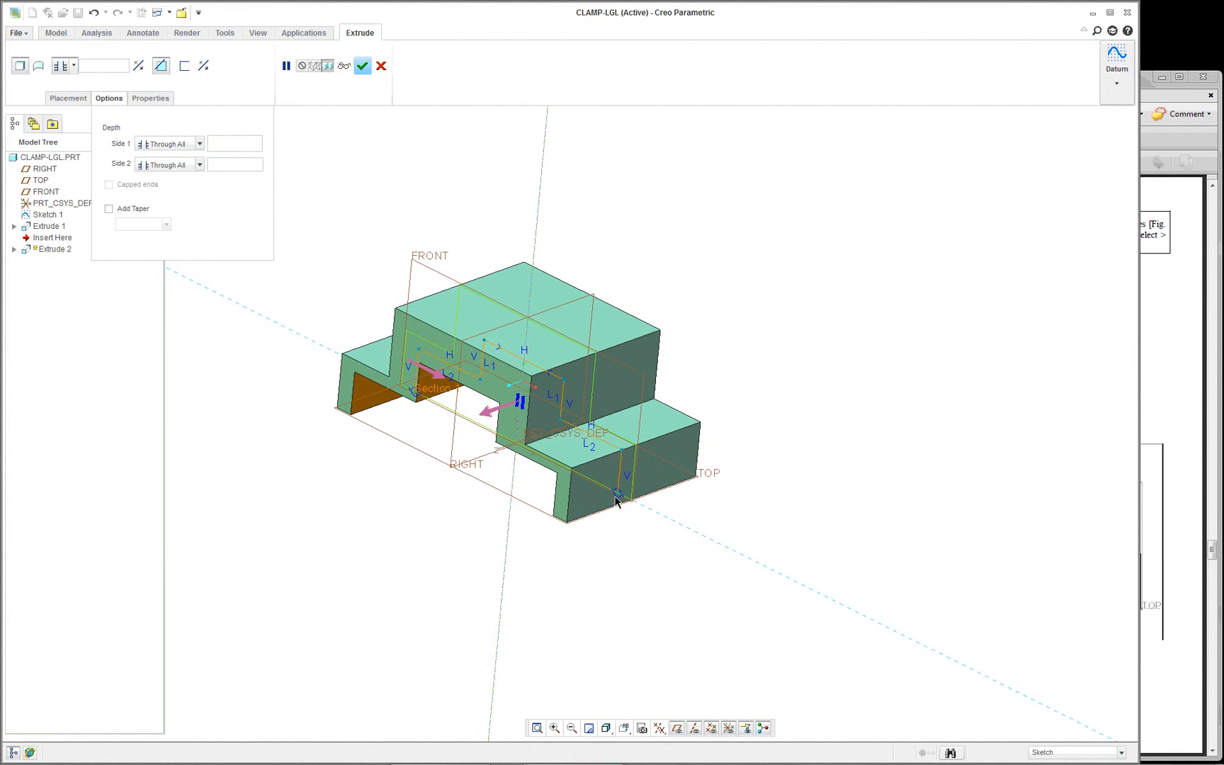
# Pull the cut section's lower end point inward to a base width of about 83 and open the internal sketch for editing
pyautogui.moveTo(617, 493); pyautogui.dragTo(590, 485)
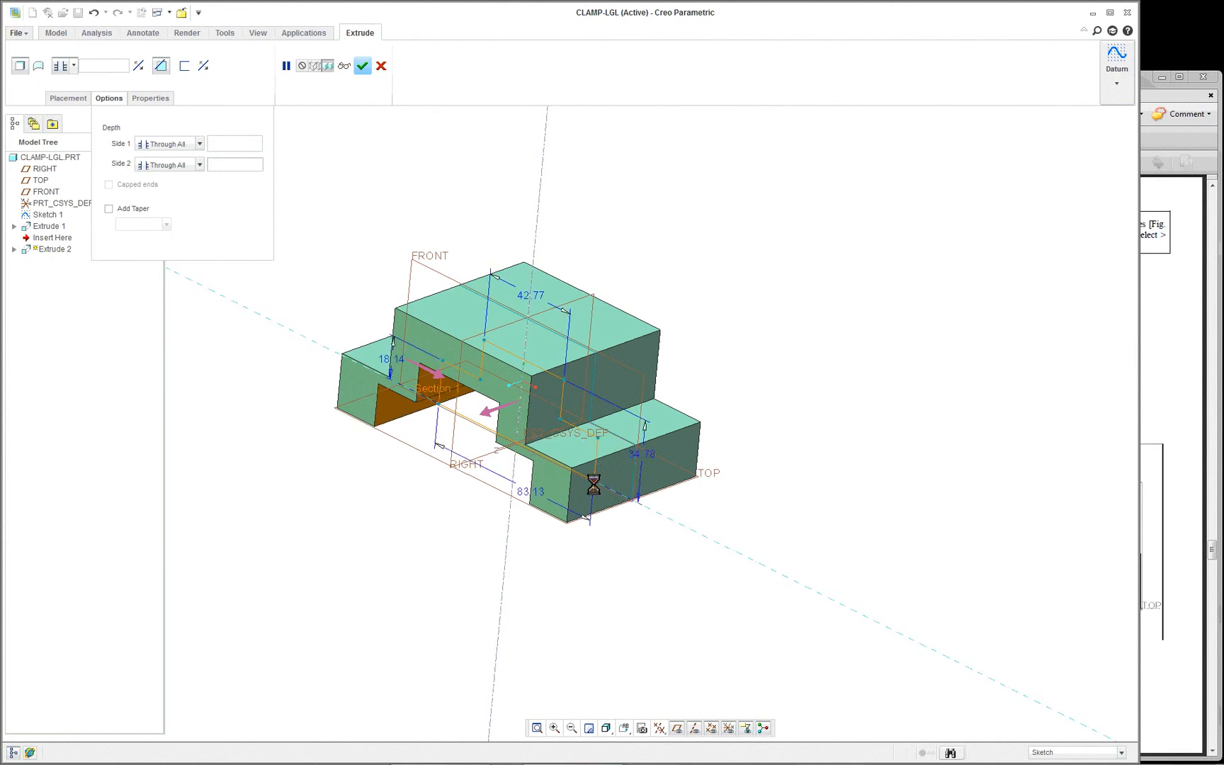
pyautogui.rightClick(388, 150)
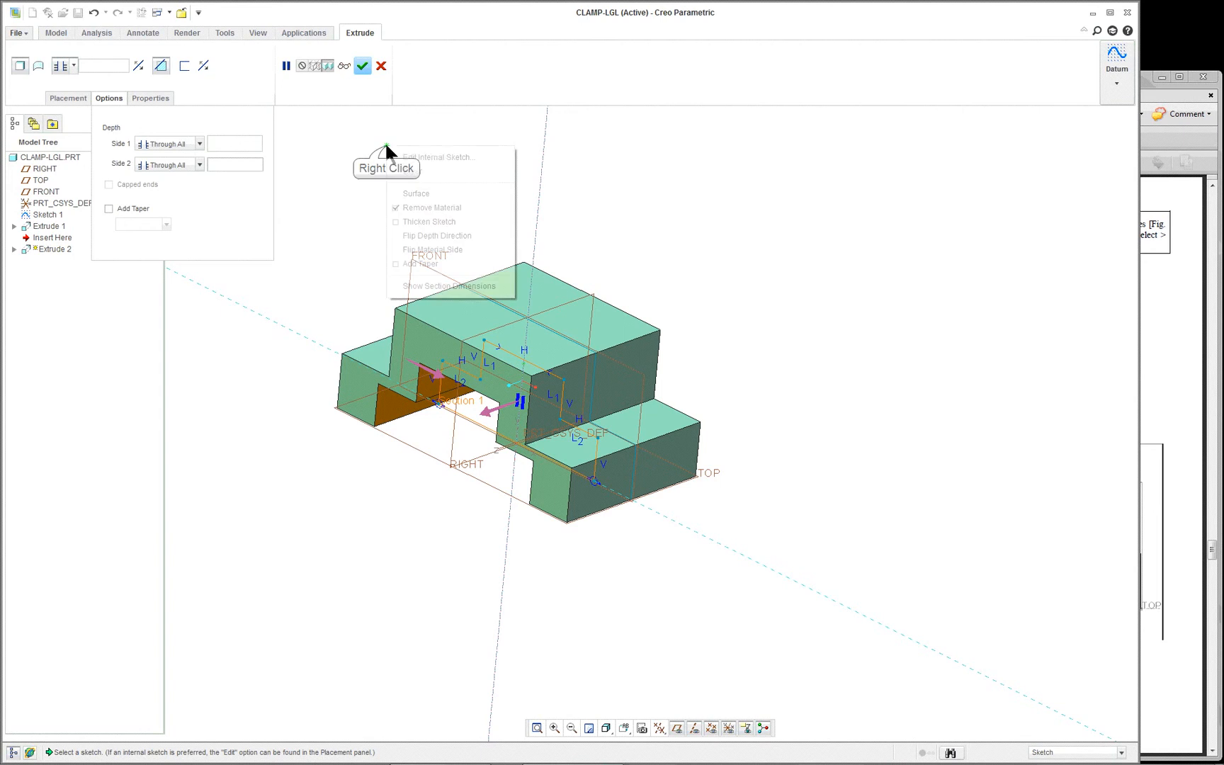
pyautogui.click(434, 156)
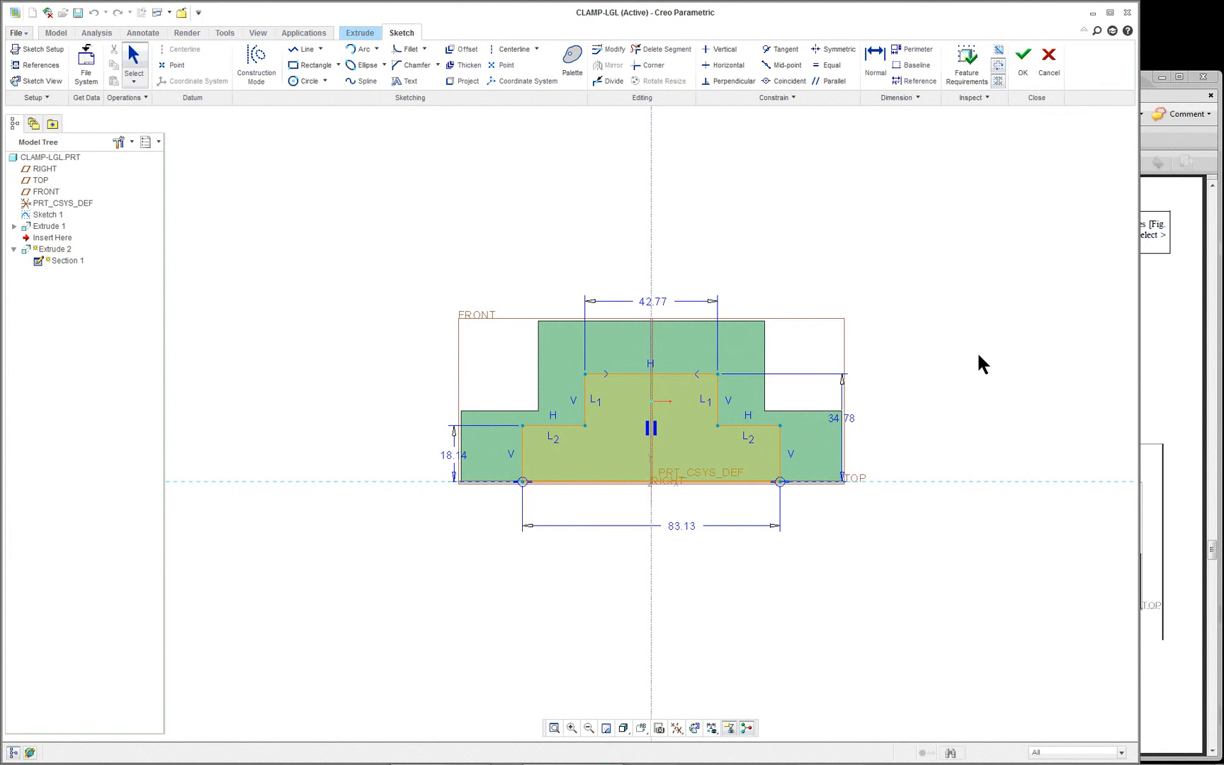
# Move the section's top width, step height and overall height dimensions clear of the part outline
pyautogui.scroll(-1, 978, 356)
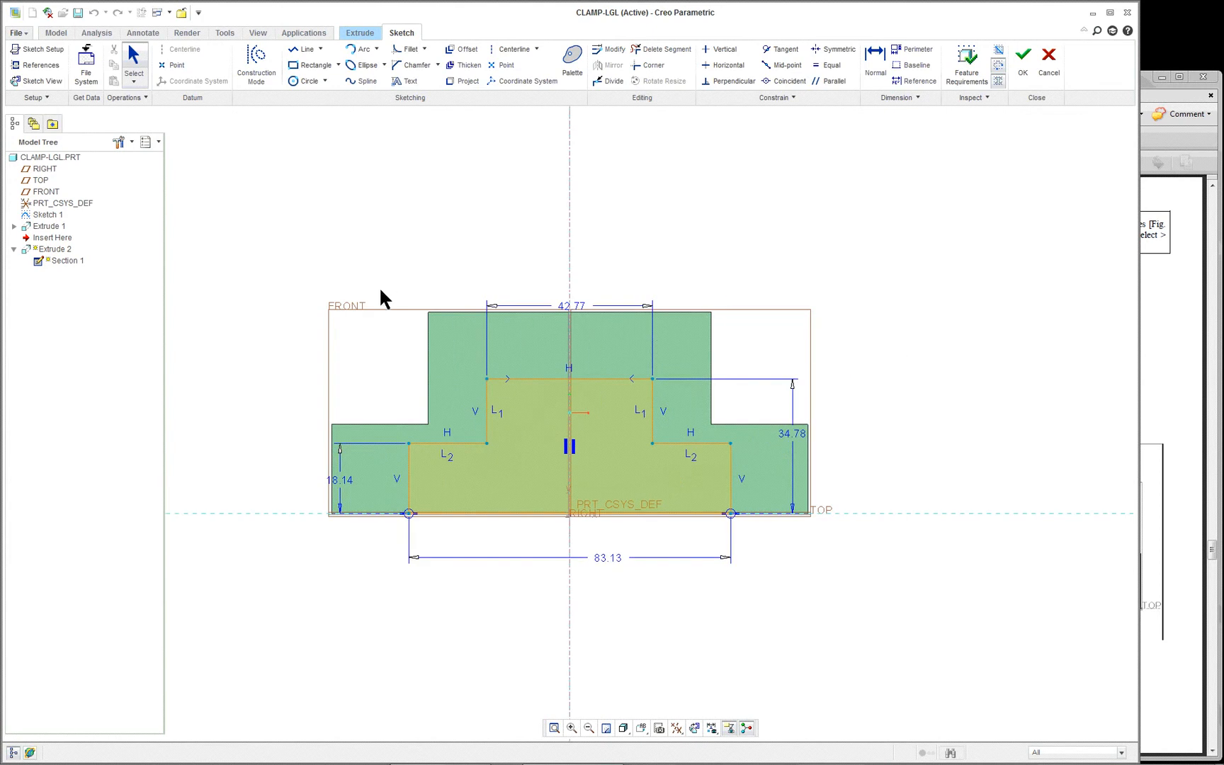
pyautogui.moveTo(571, 307); pyautogui.dragTo(577, 277)
pyautogui.moveTo(344, 480); pyautogui.dragTo(255, 473)
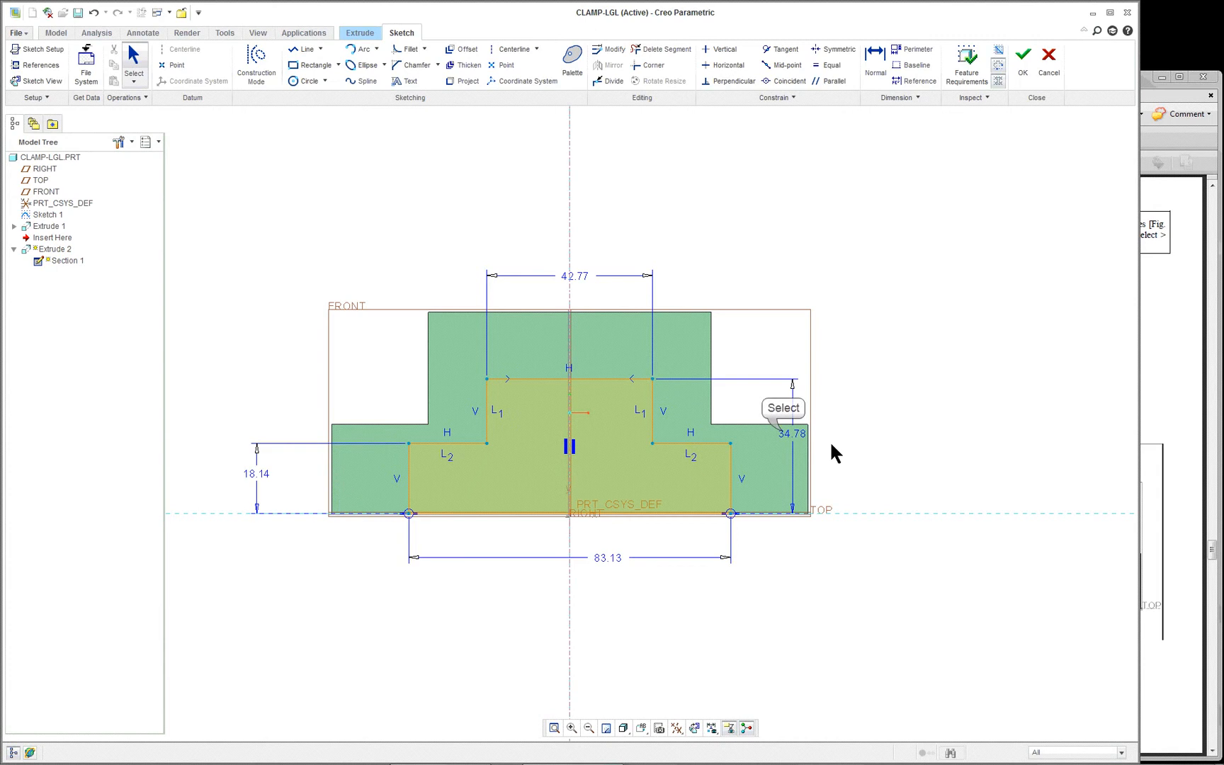
pyautogui.moveTo(792, 433); pyautogui.dragTo(853, 434)
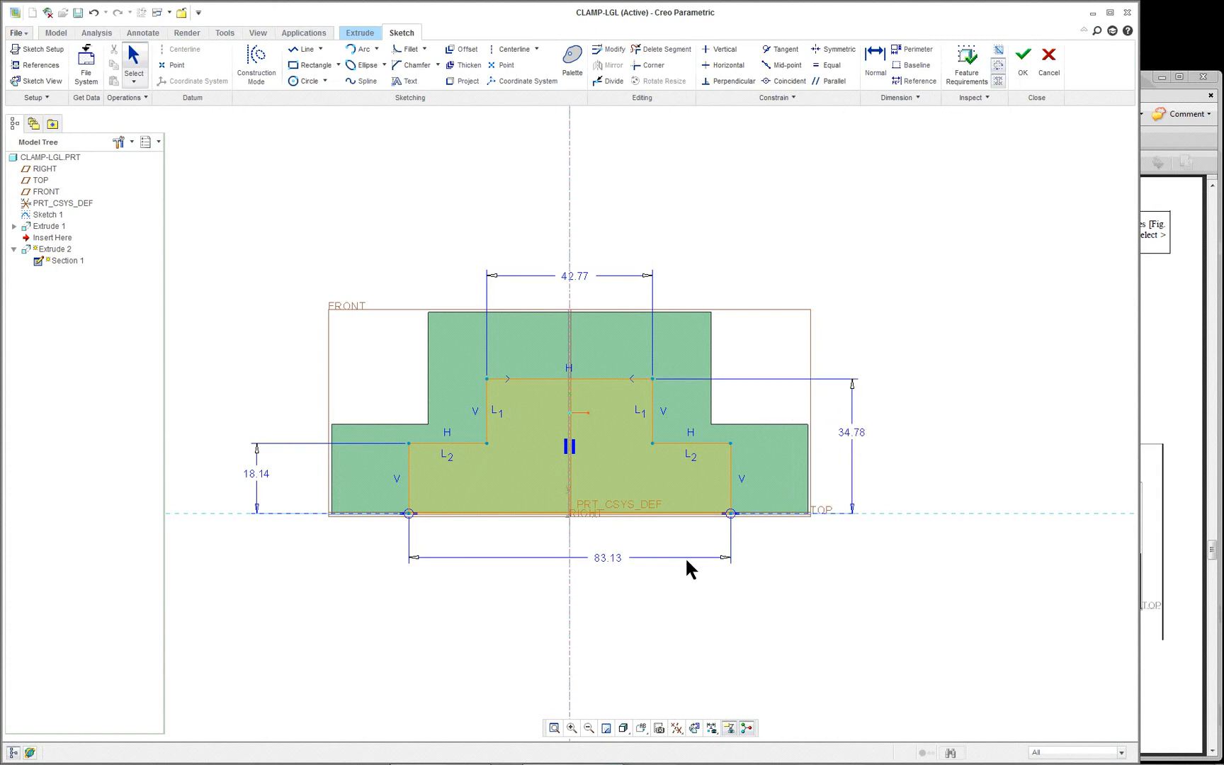
# Check the design sizes in the PDF and set the section's top width to 40 and its lower step height to 13
pyautogui.click(1169, 391)
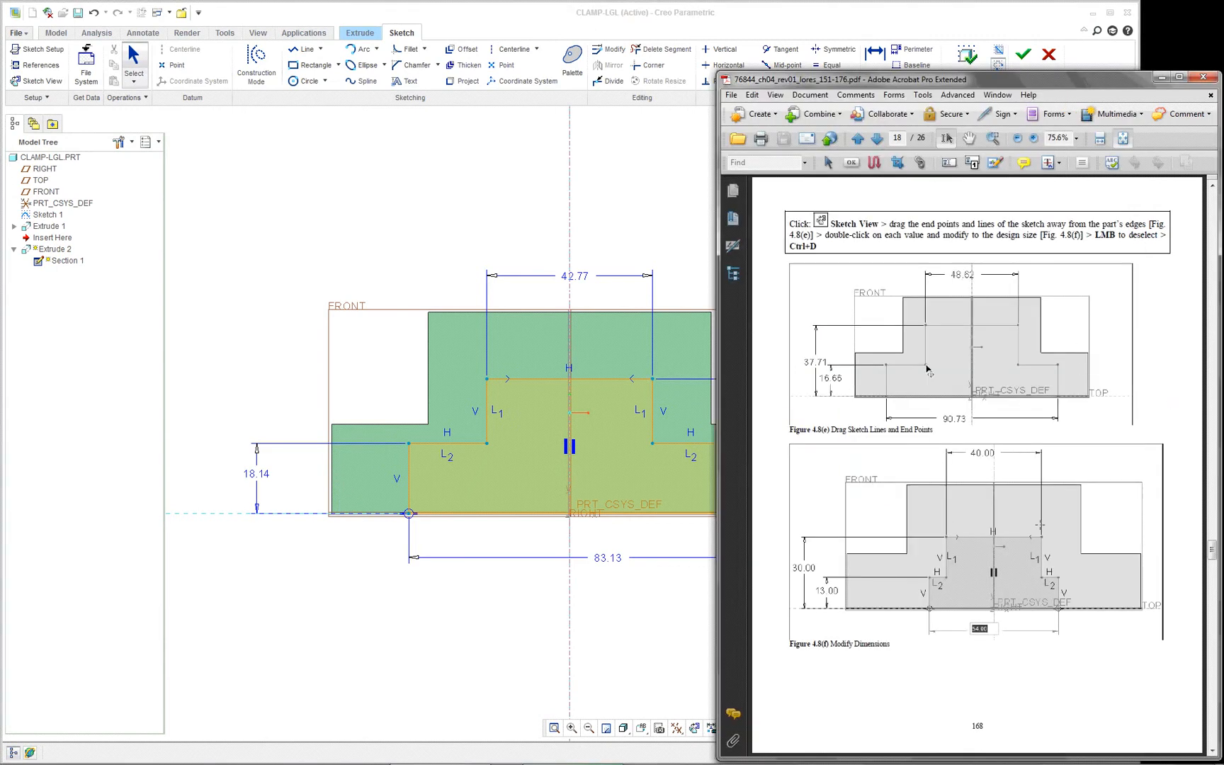
pyautogui.doubleClick(571, 275)
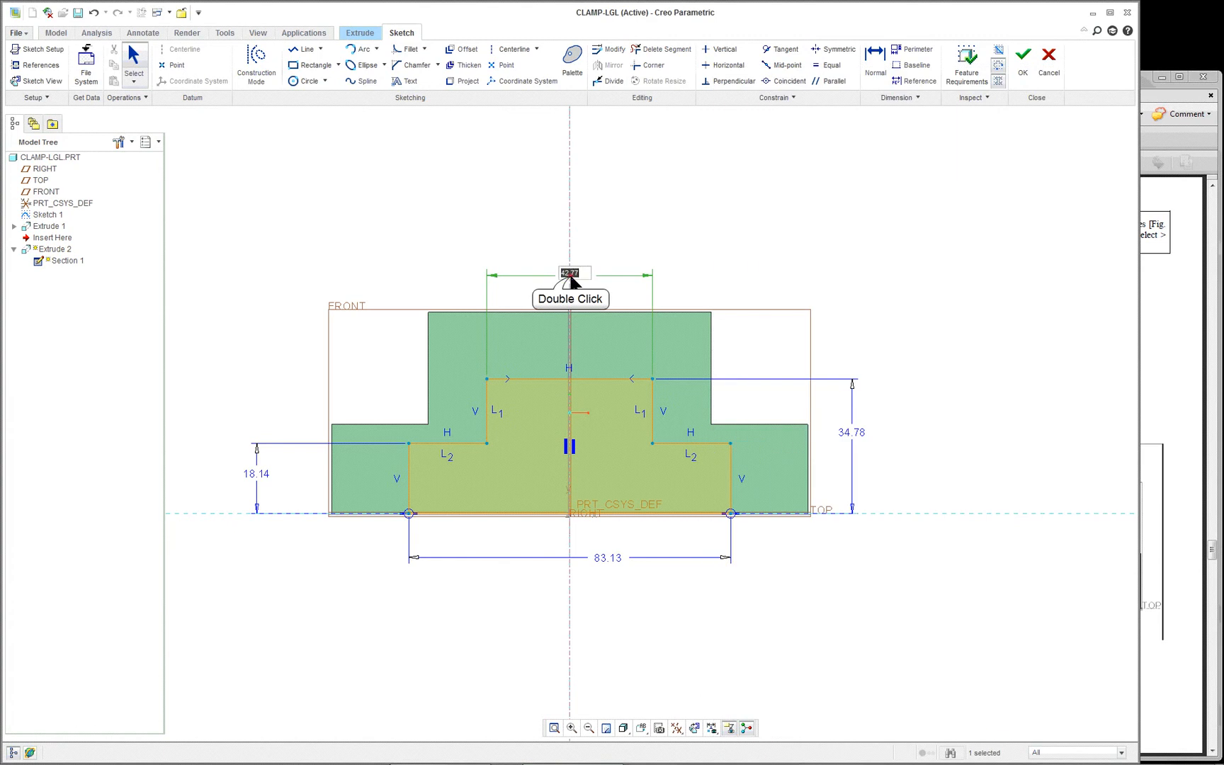
pyautogui.write('40')
pyautogui.press('Return')
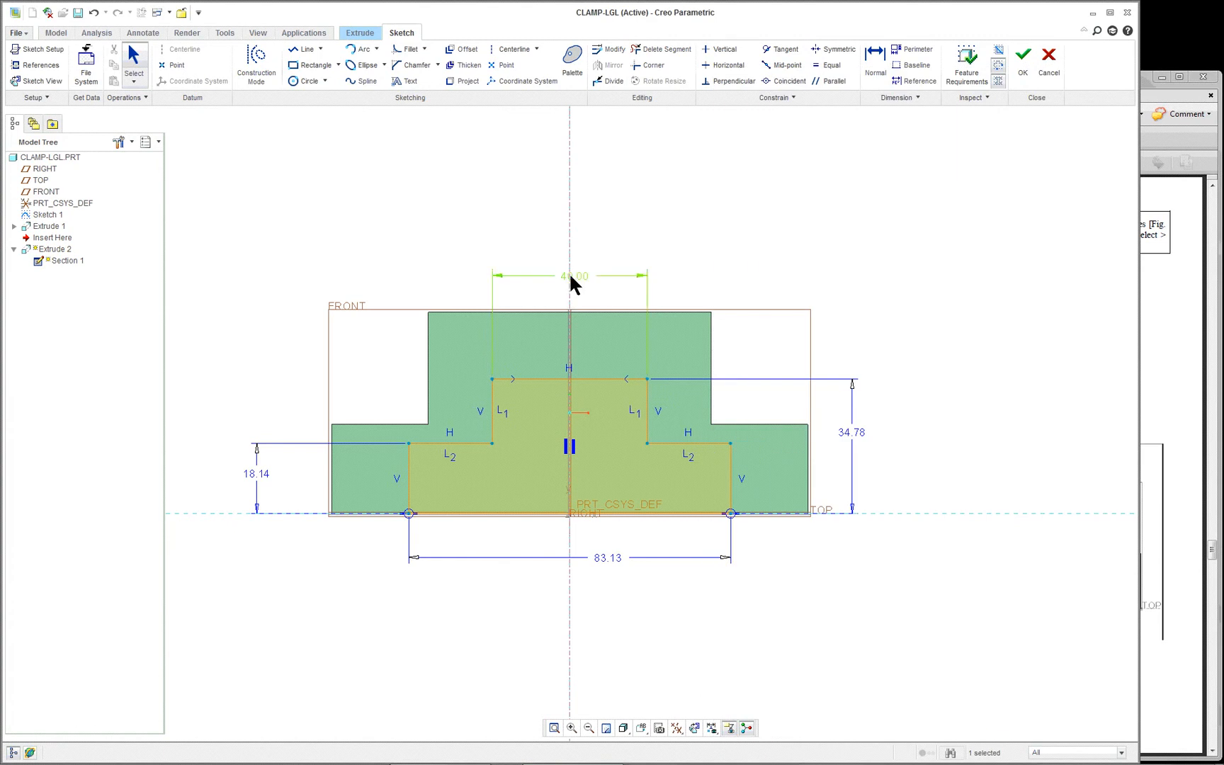
pyautogui.doubleClick(256, 474)
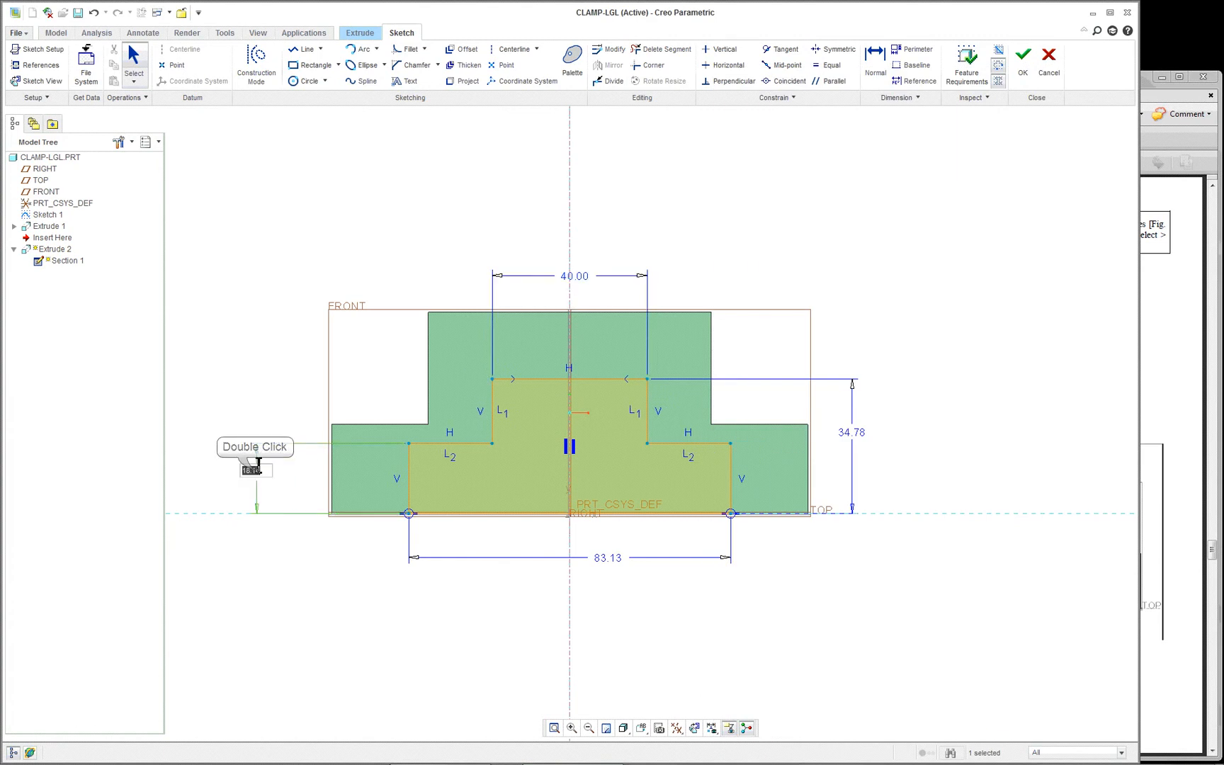
pyautogui.write('13')
pyautogui.press('Return')
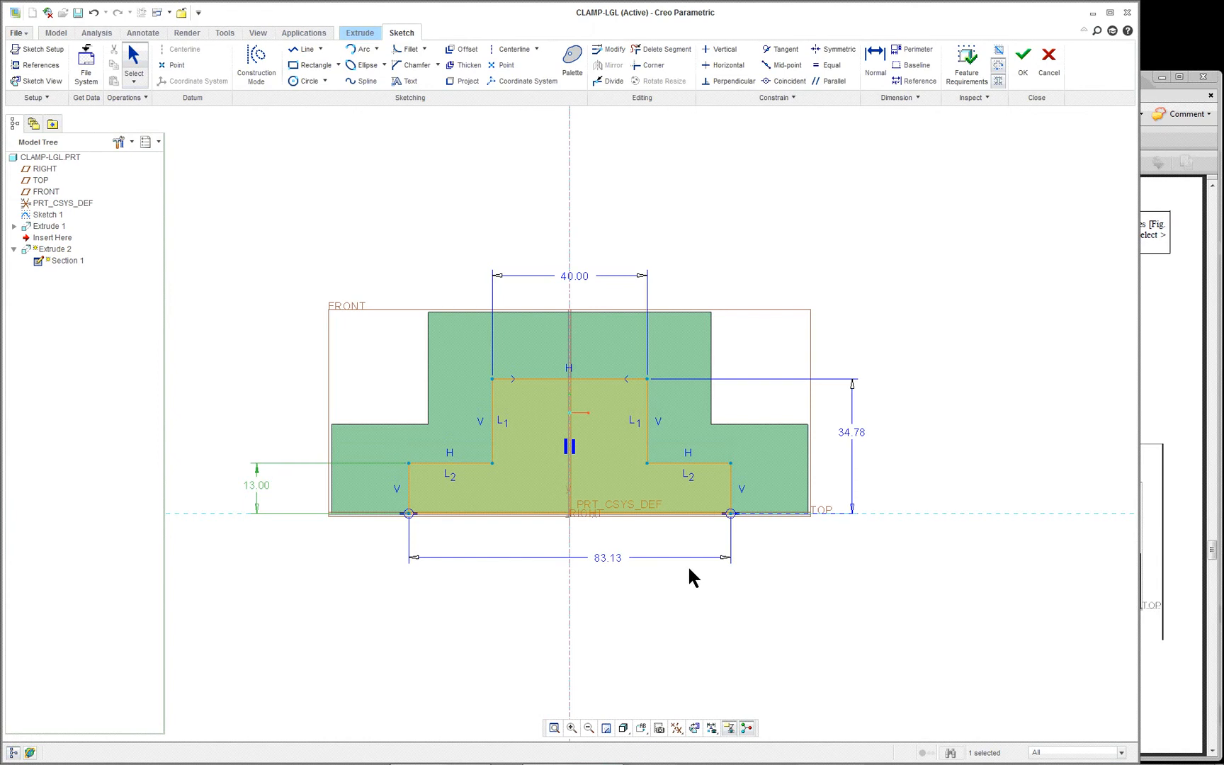
# Consult the PDF's dimension figure again and set the section's base width to 54 and its overall height to 30
pyautogui.click(1204, 549)
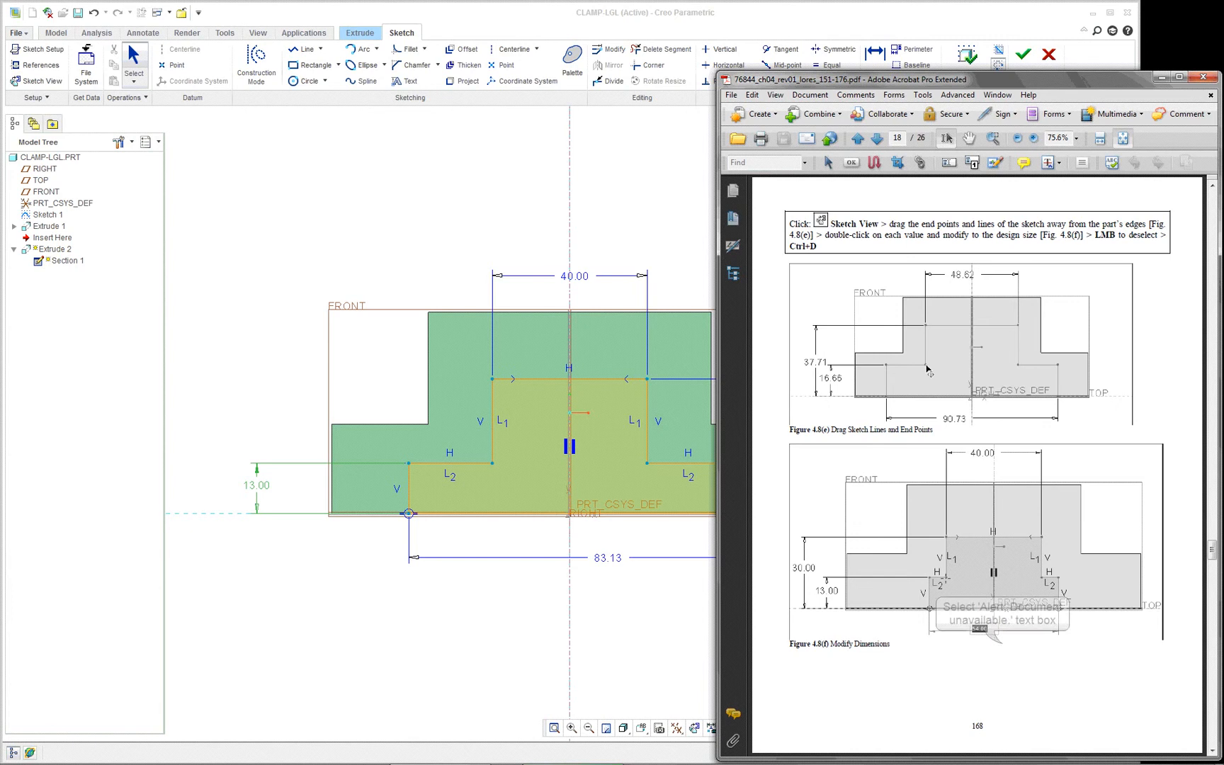
pyautogui.scroll(-3, 1002, 642)
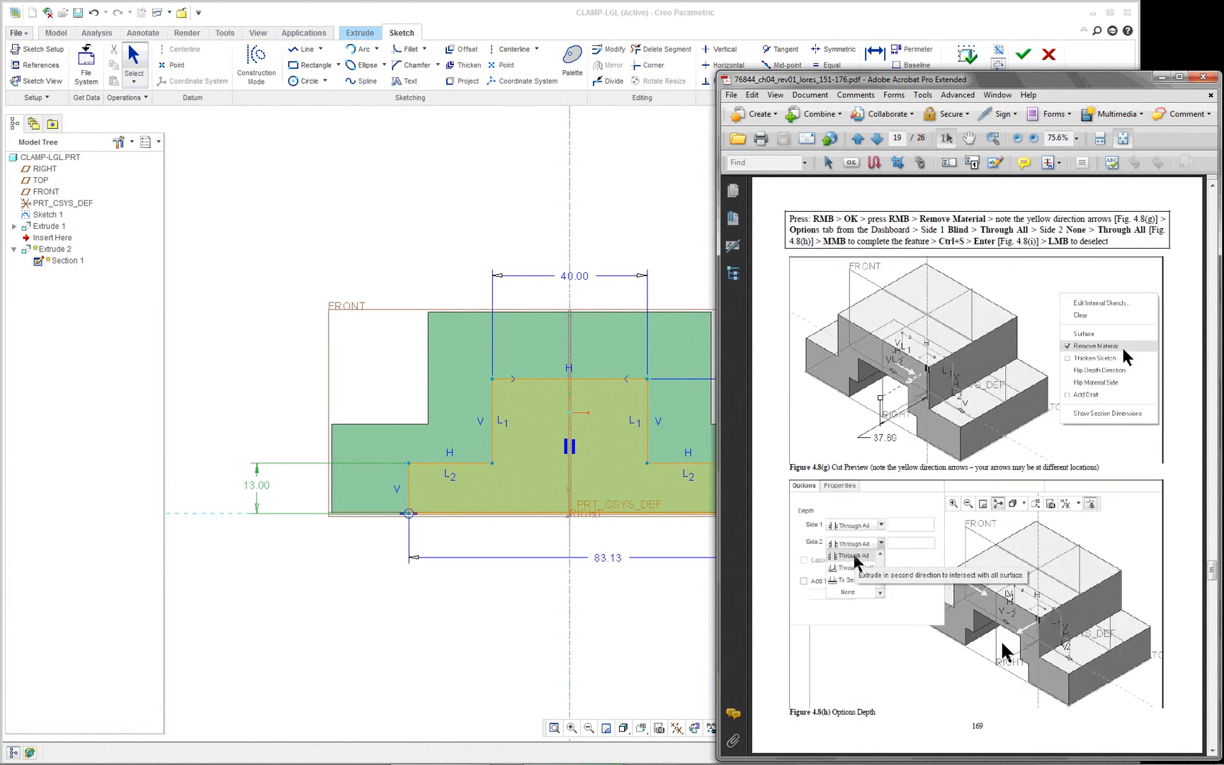
pyautogui.scroll(6, 1001, 644)
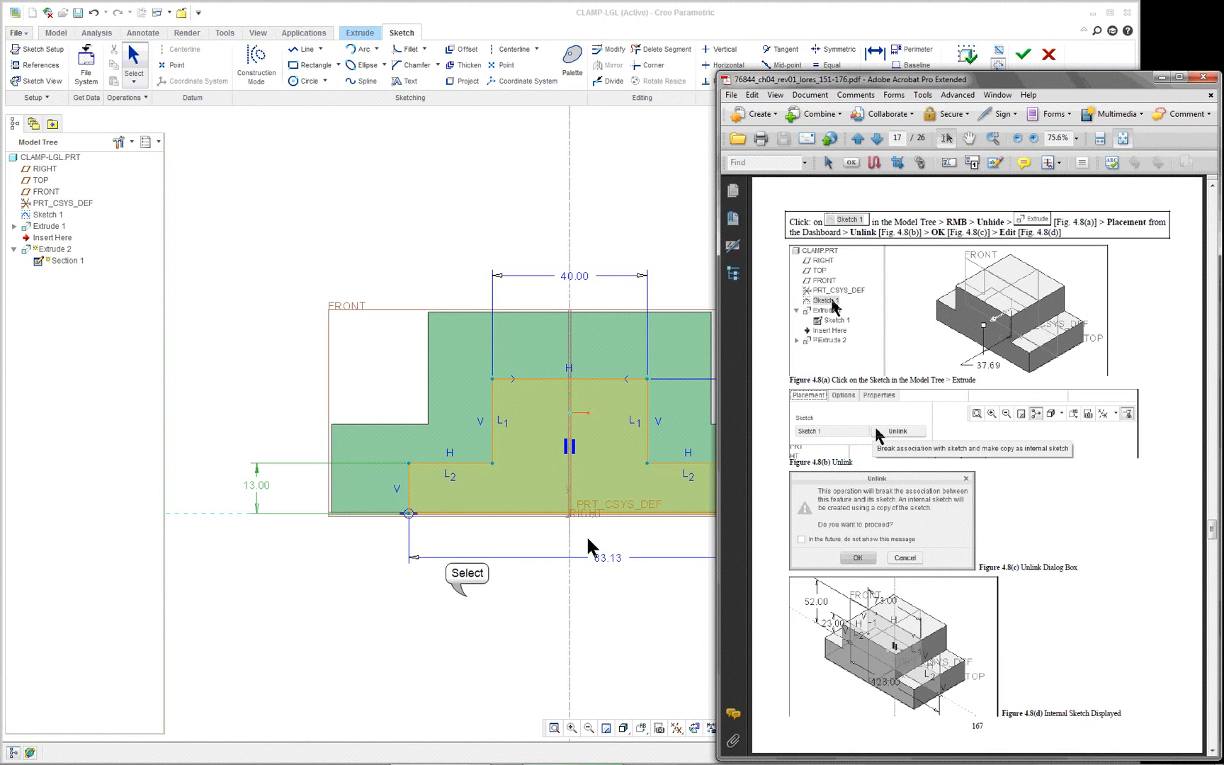
pyautogui.click(464, 593)
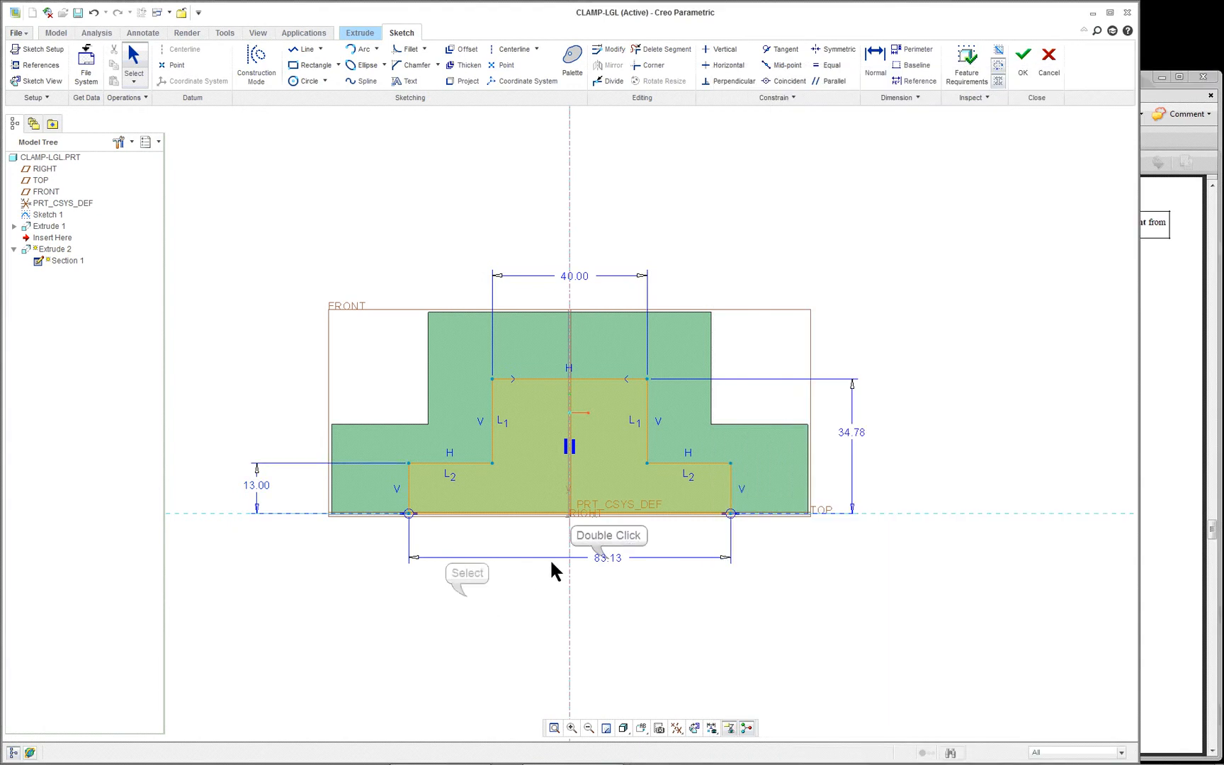
pyautogui.doubleClick(608, 556)
pyautogui.write('54')
pyautogui.press('Return')
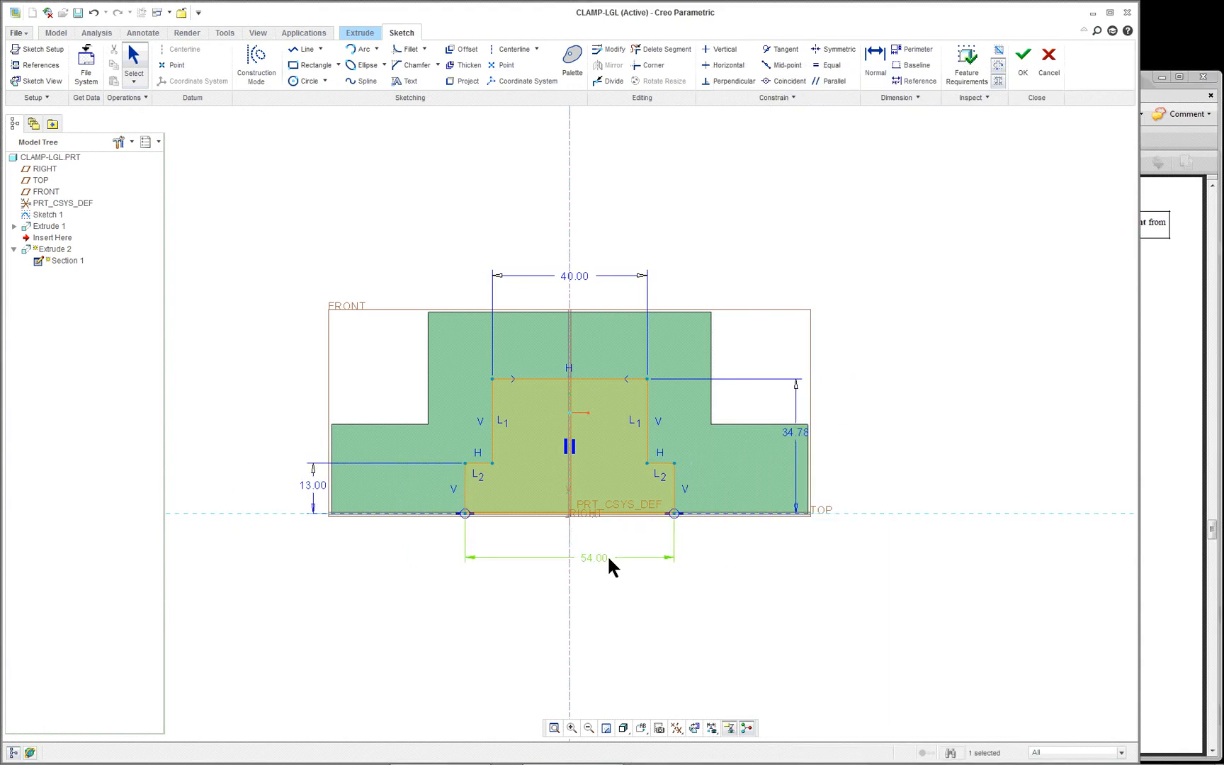
pyautogui.doubleClick(805, 435)
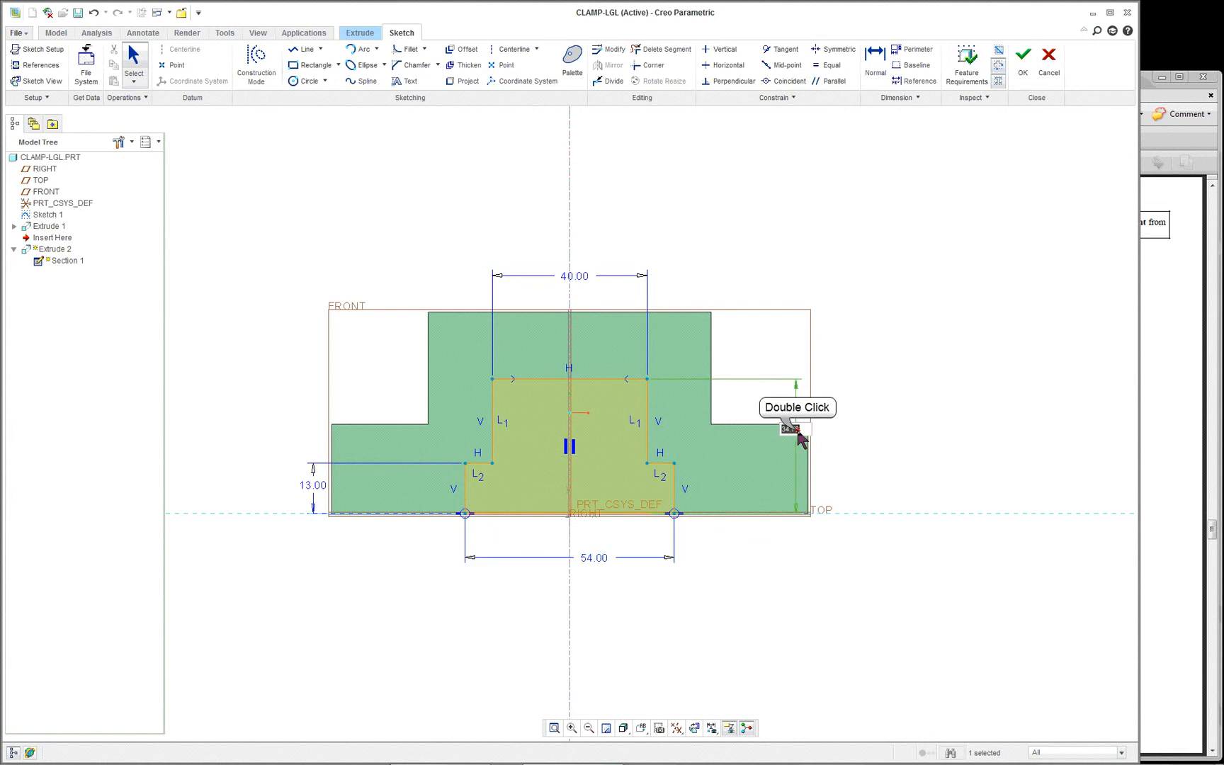
pyautogui.write('30')
pyautogui.press('Return')
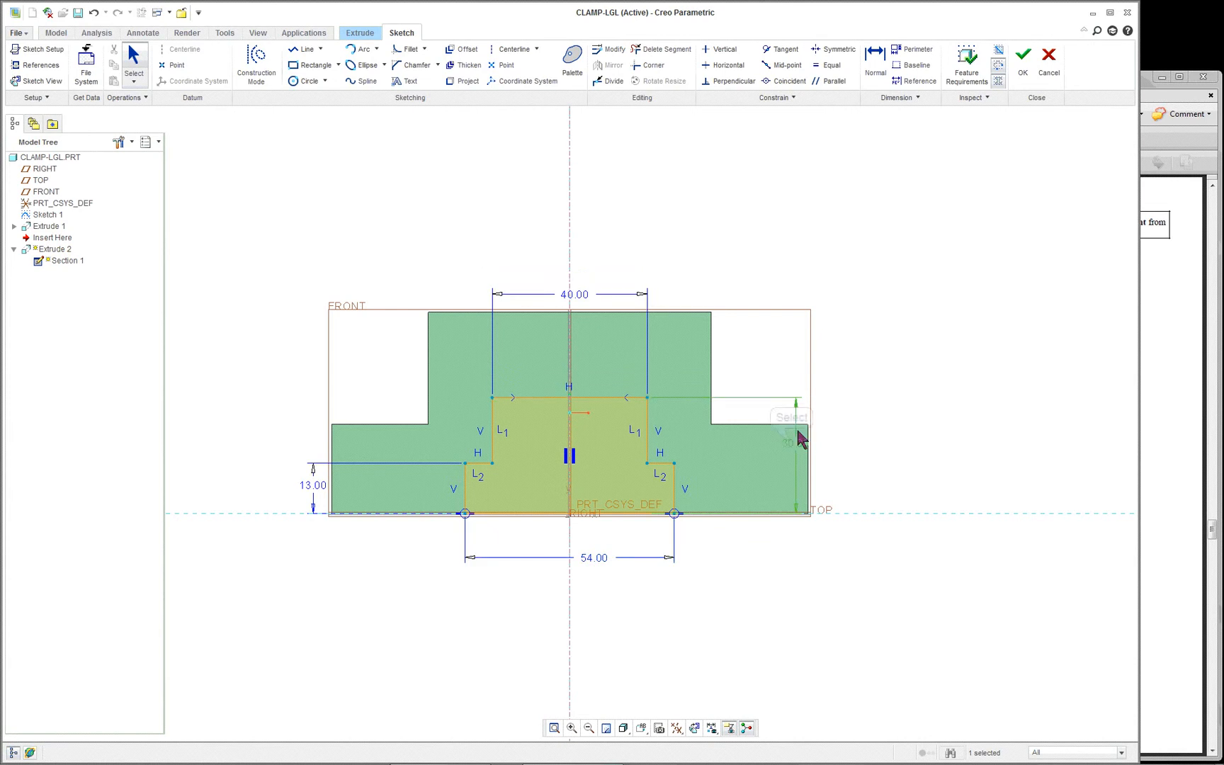
# Reposition the 30, 13 and 40 dimensions so they sit outside the part outline
pyautogui.moveTo(839, 445); pyautogui.dragTo(844, 442)
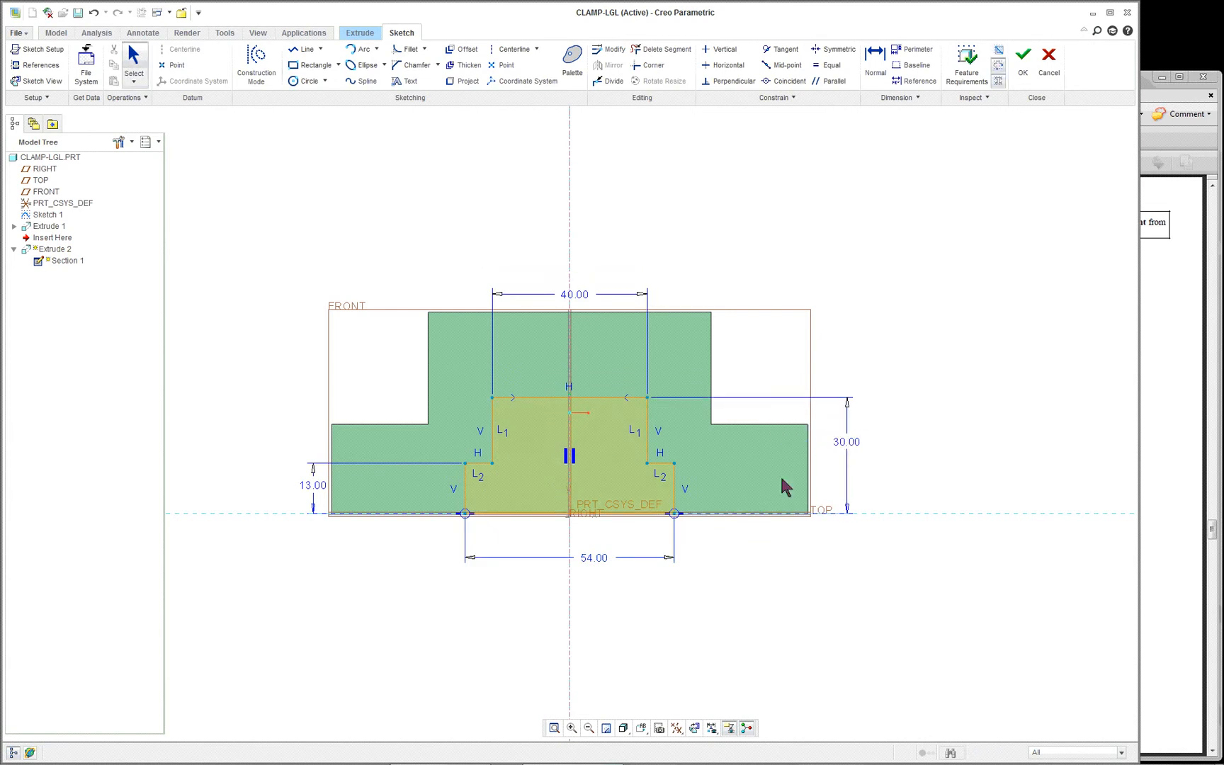
pyautogui.moveTo(299, 491); pyautogui.dragTo(292, 488)
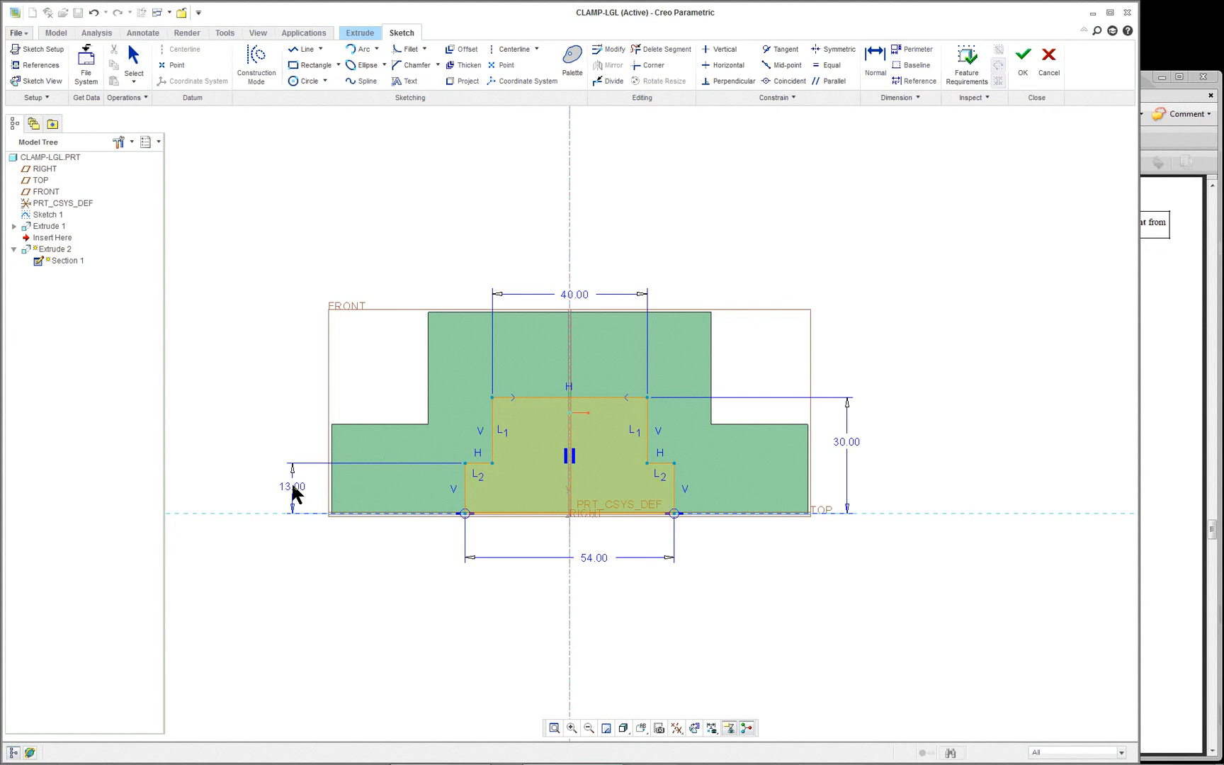
pyautogui.moveTo(580, 301); pyautogui.dragTo(581, 286)
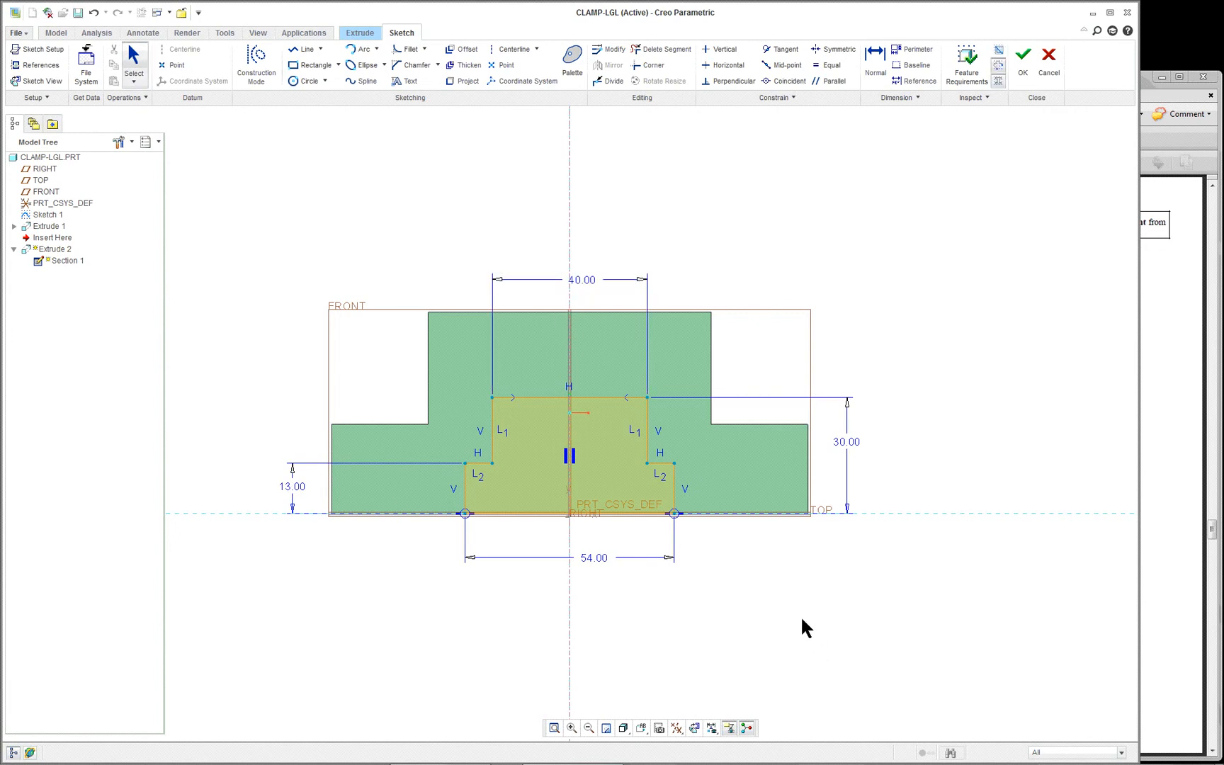
# Accept the edited section and complete the Through All cut in both directions as an extrude feature
pyautogui.moveTo(805, 627)
pyautogui.mouseDown(button='middle')
pyautogui.moveTo(754, 623)
pyautogui.moveTo(715, 645)
pyautogui.moveTo(873, 513)
pyautogui.mouseUp(button='middle')
pyautogui.rightClick(873, 513)
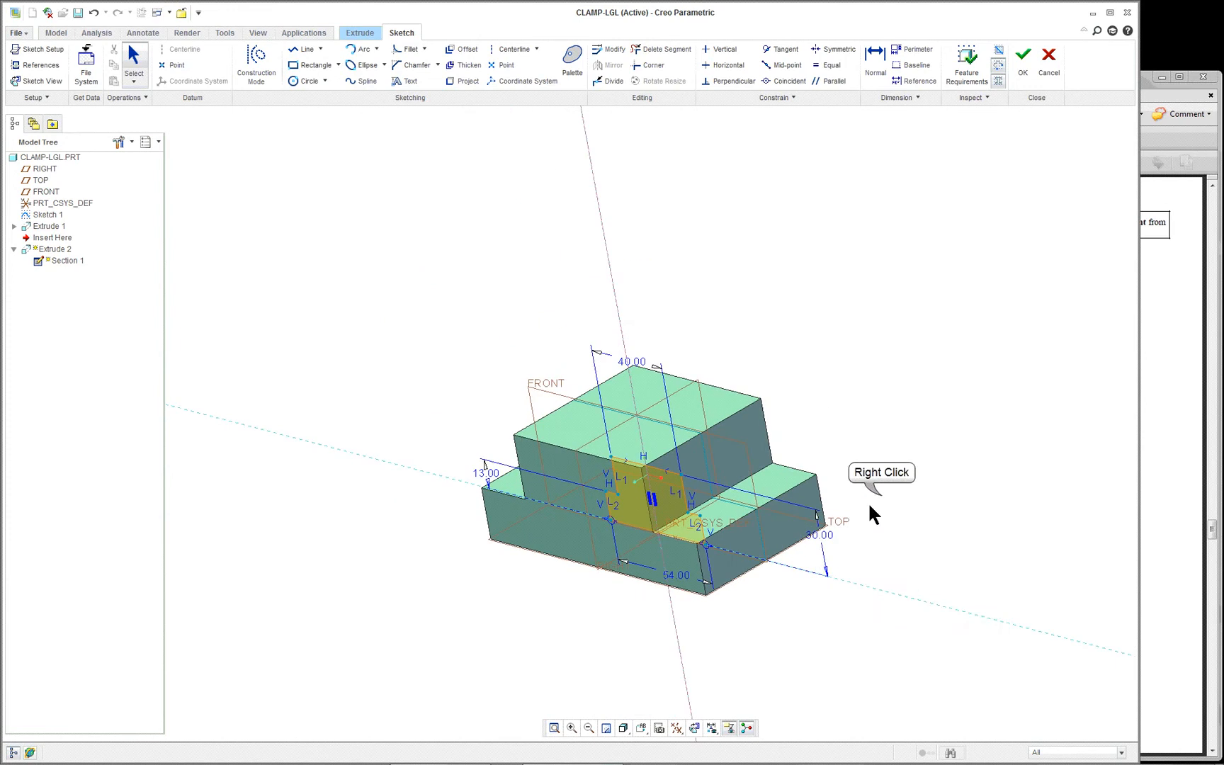
pyautogui.click(937, 669)
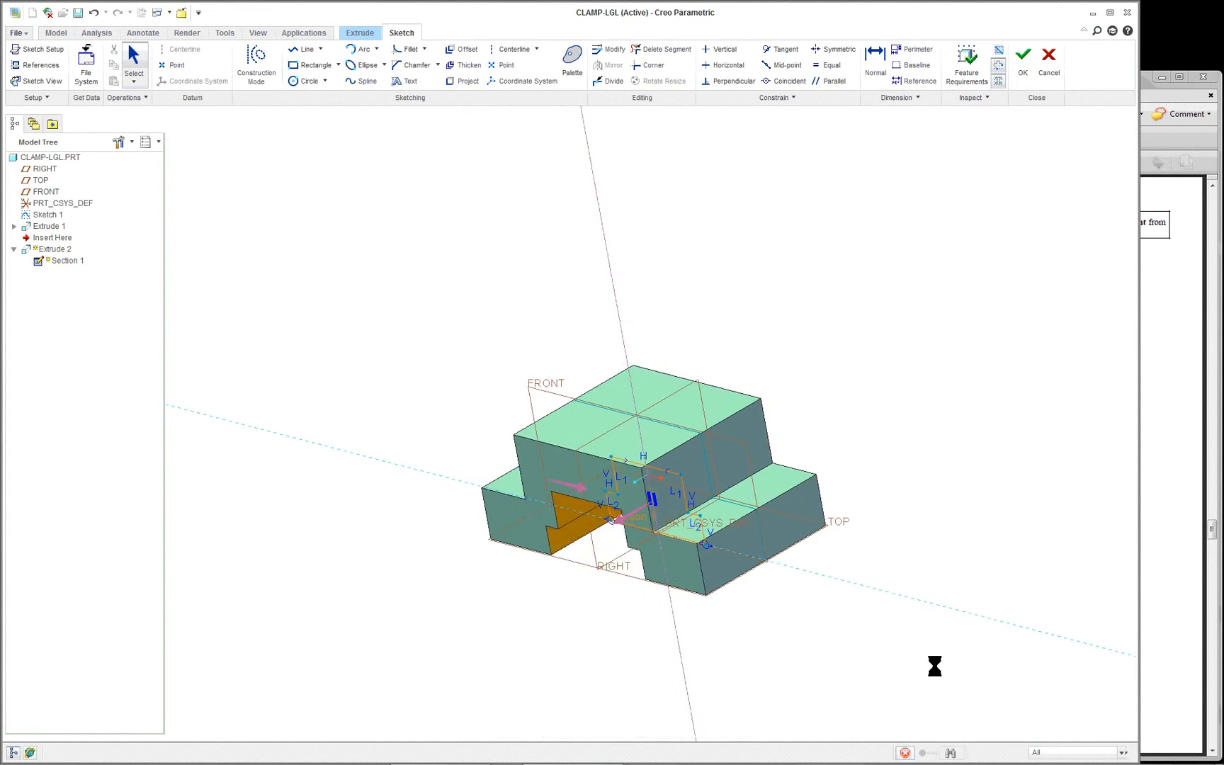
pyautogui.moveTo(817, 649); pyautogui.dragTo(796, 623, button='middle')
pyautogui.scroll(-3, 831, 613)
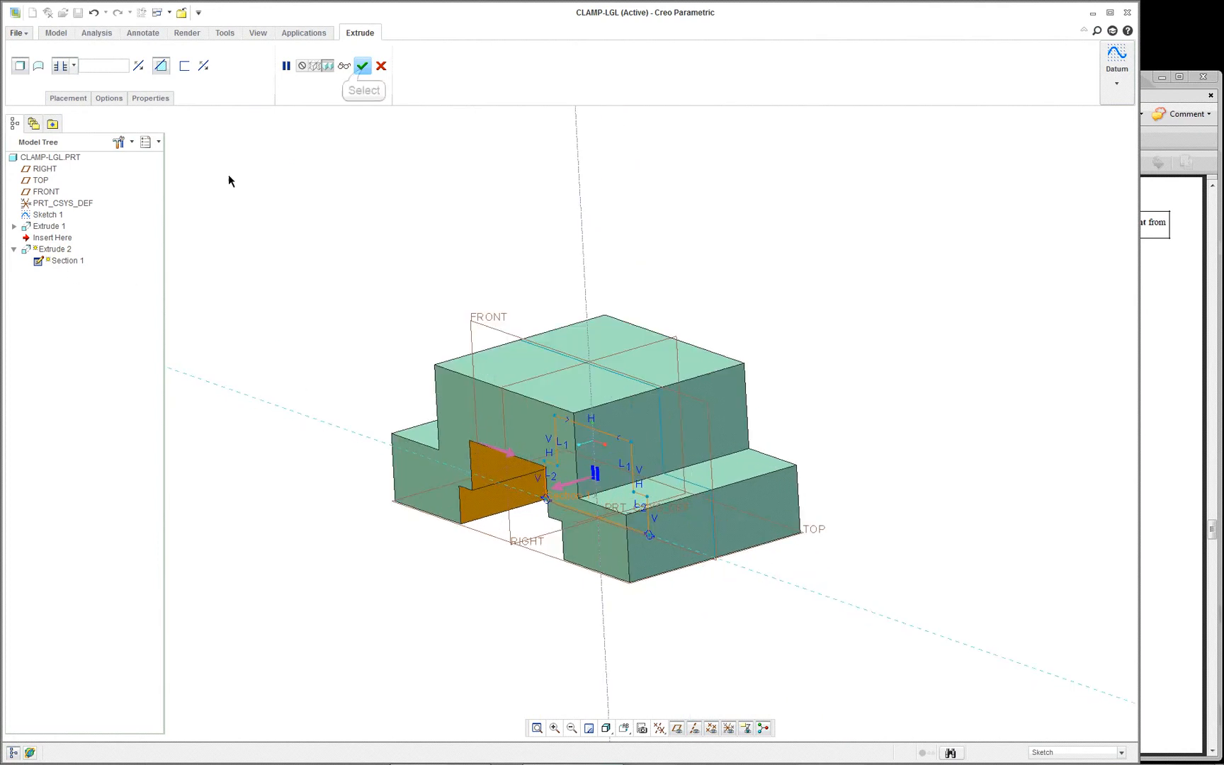
pyautogui.click(364, 67)
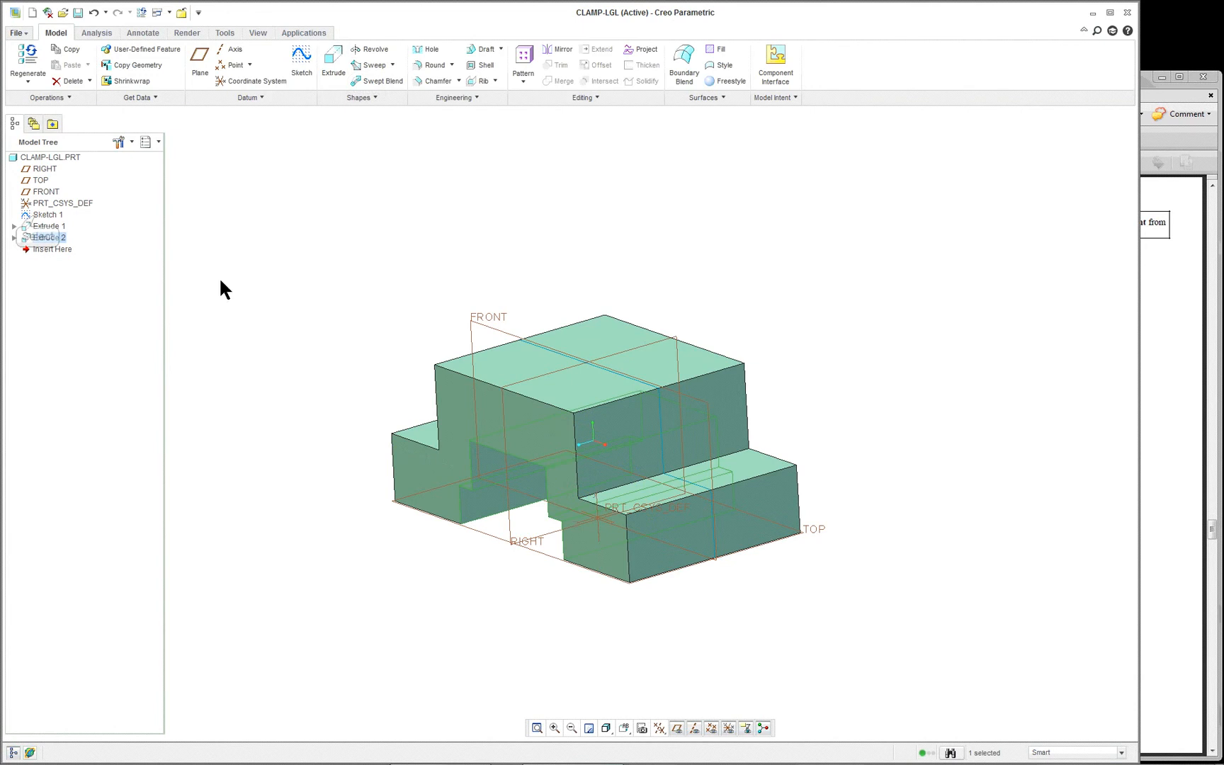
# Hide the standalone Sketch 1 above the two extrudes
pyautogui.click(43, 215)
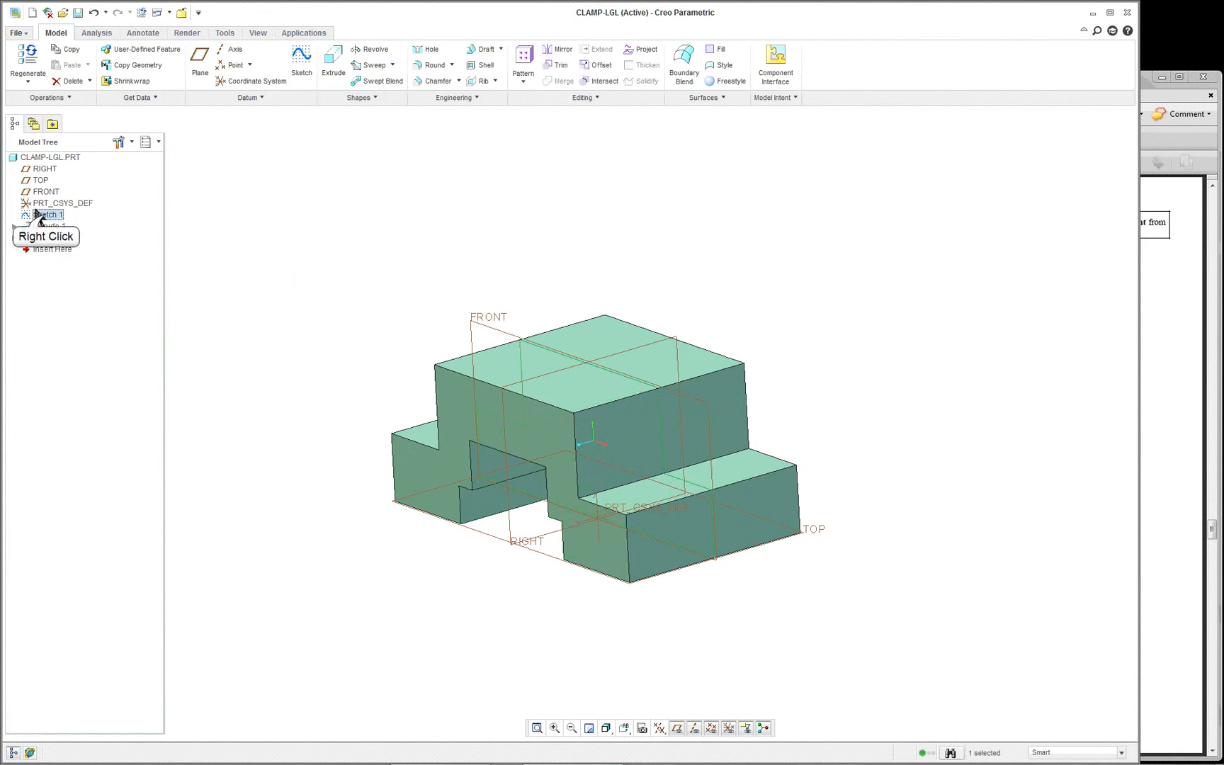
pyautogui.rightClick(46, 216)
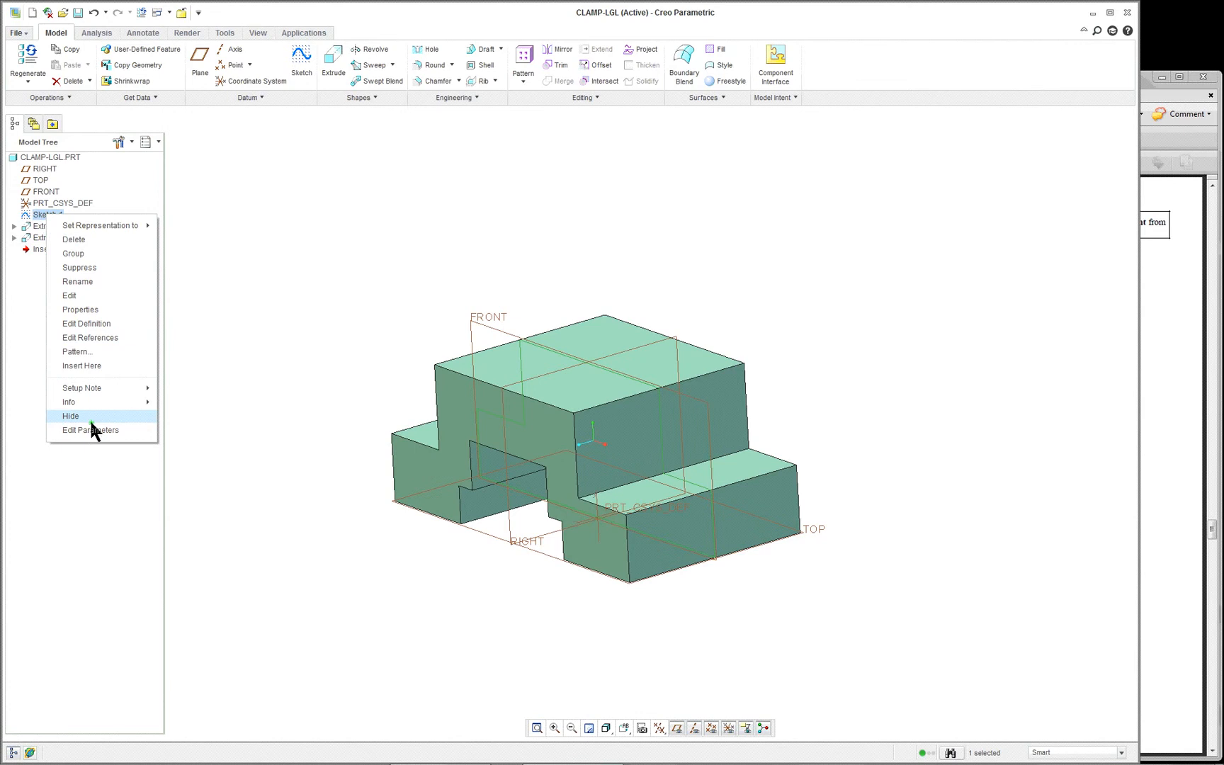
pyautogui.click(89, 418)
pyautogui.moveTo(312, 428)
pyautogui.mouseDown(button='middle')
pyautogui.moveTo(369, 381)
pyautogui.moveTo(306, 430)
pyautogui.mouseUp(button='middle')
# Expand Extrude 1 and Extrude 2 and highlight each one's sketch to examine which section drives it
pyautogui.click(14, 227)
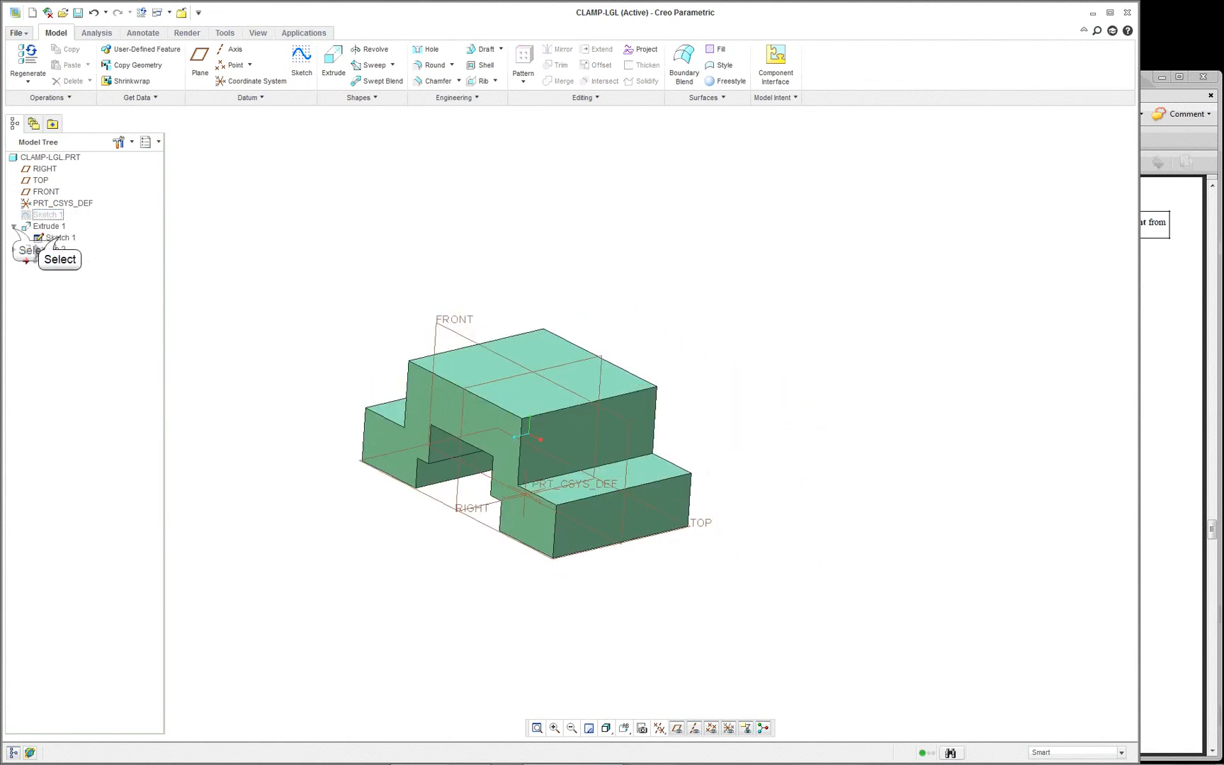
pyautogui.click(51, 237)
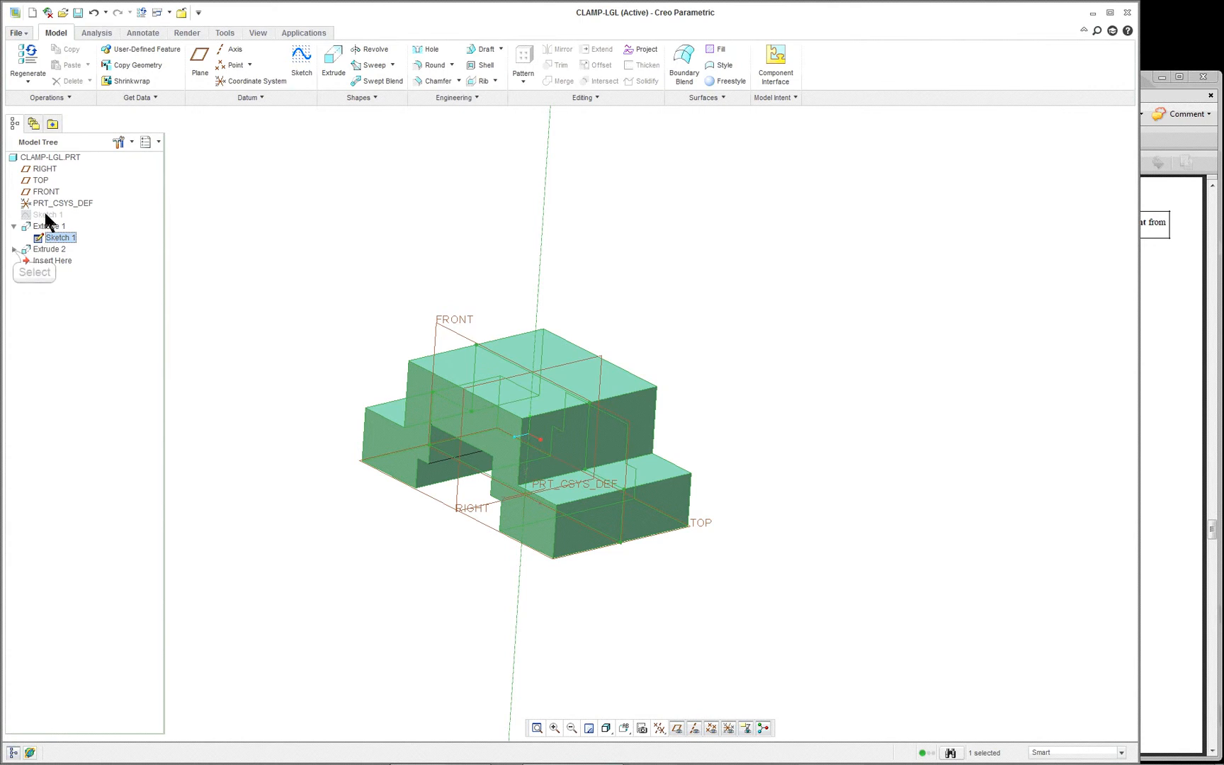
pyautogui.click(15, 250)
pyautogui.click(62, 262)
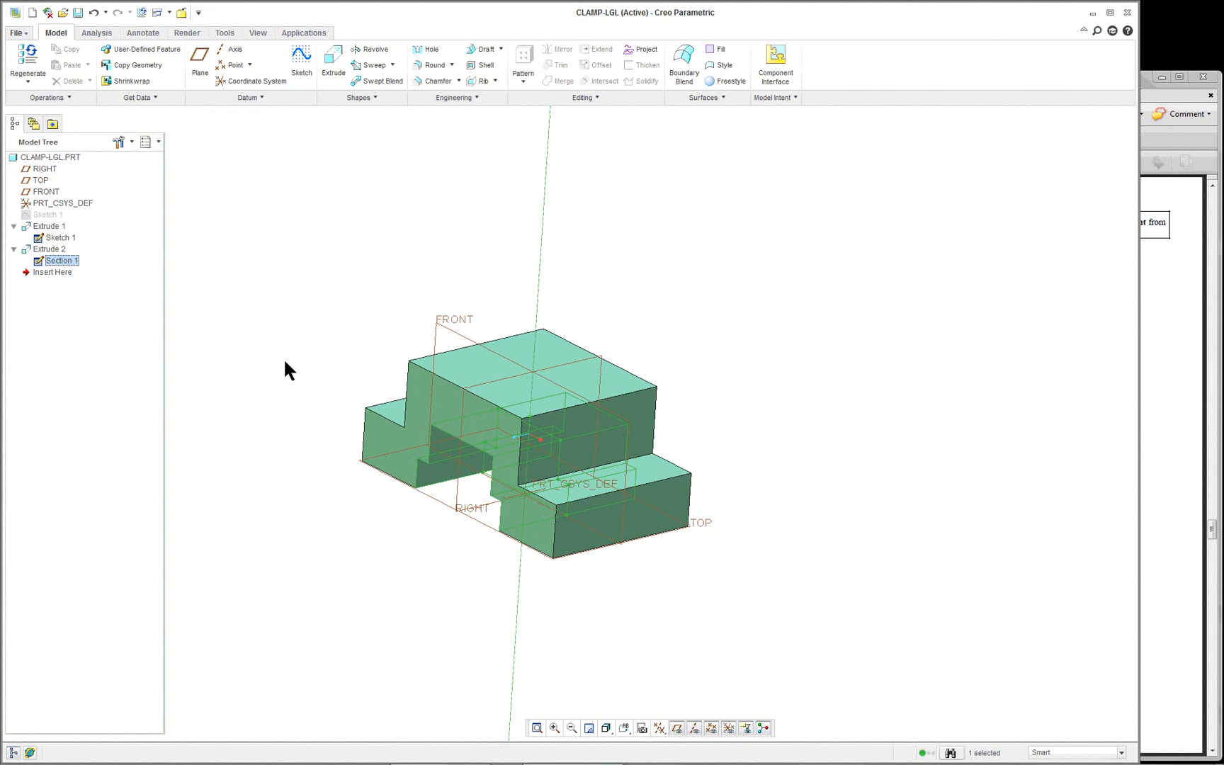
pyautogui.moveTo(292, 366); pyautogui.dragTo(311, 339, button='middle')
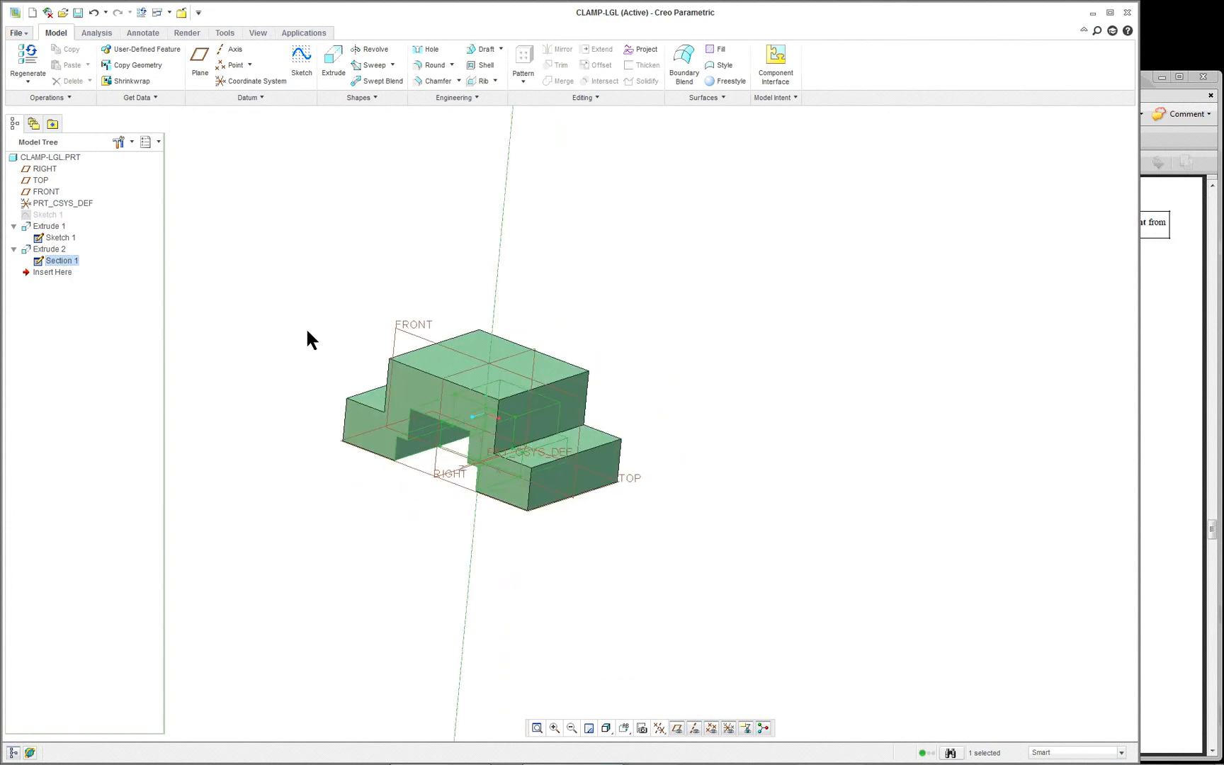
# View the part from the BOTTOM orientation and return to the default orientation
pyautogui.click(624, 726)
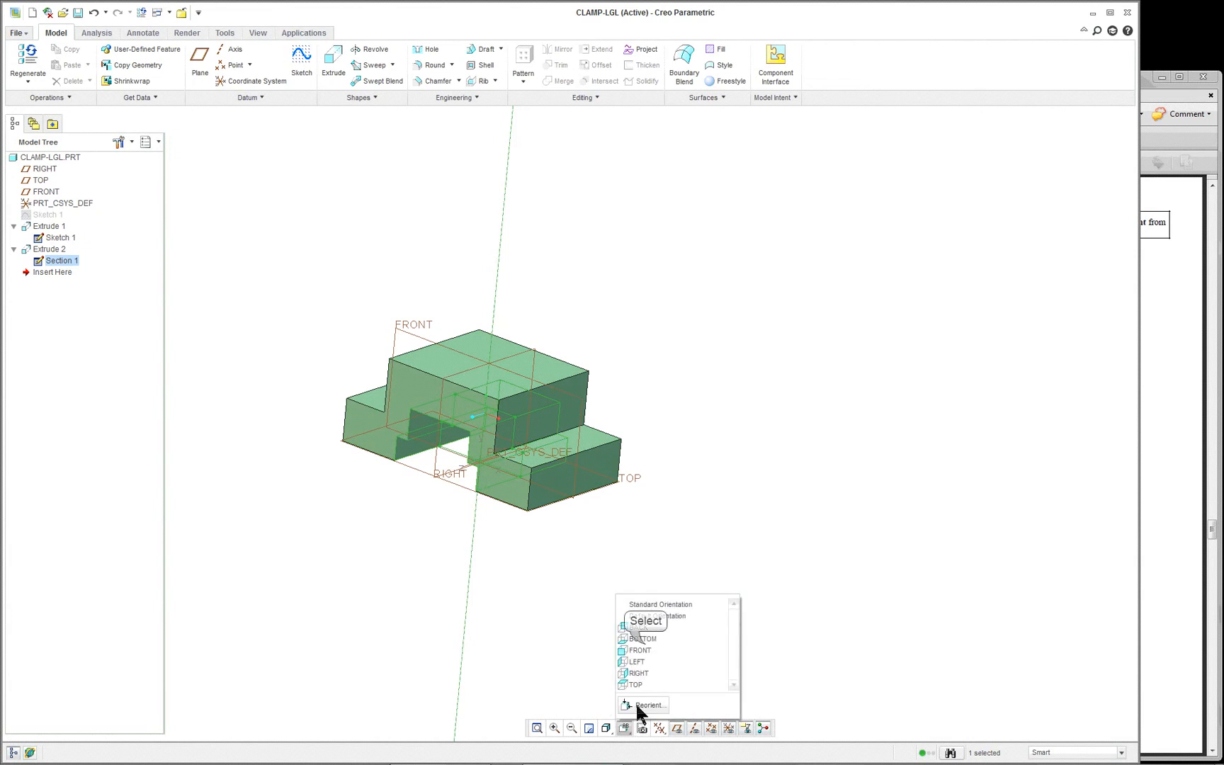
pyautogui.click(641, 649)
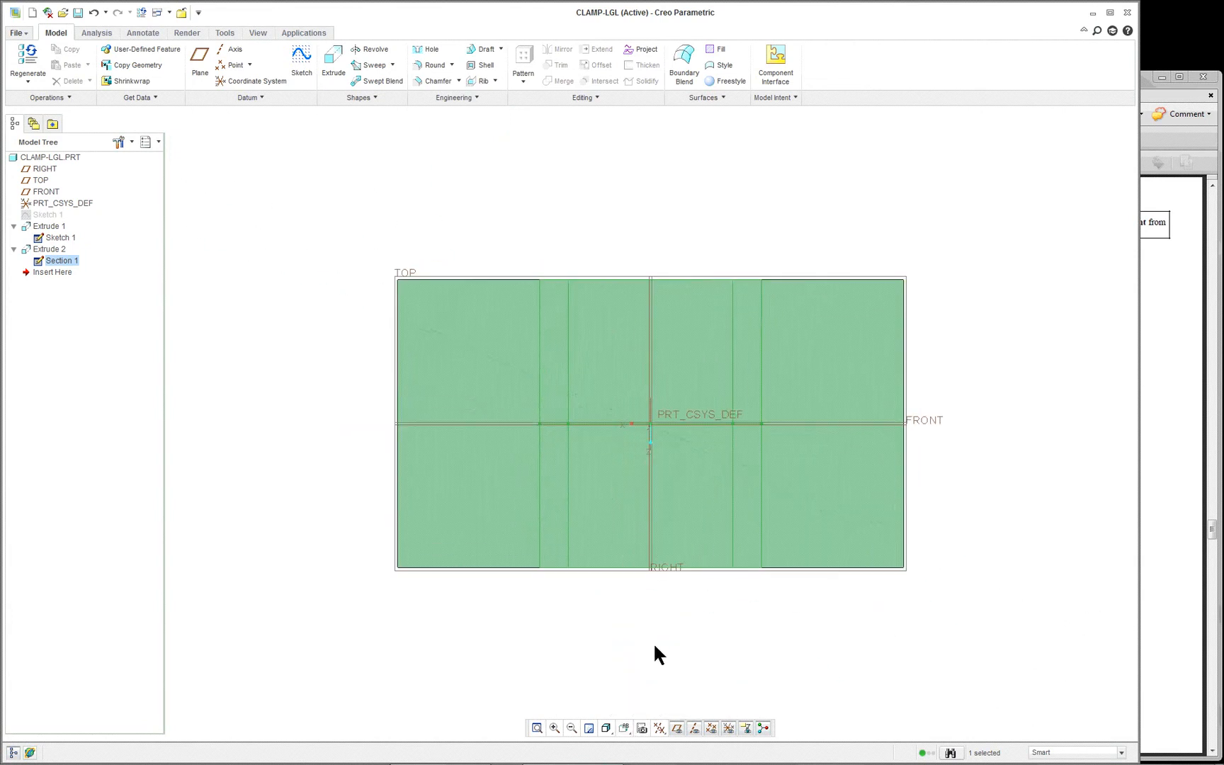
pyautogui.click(624, 728)
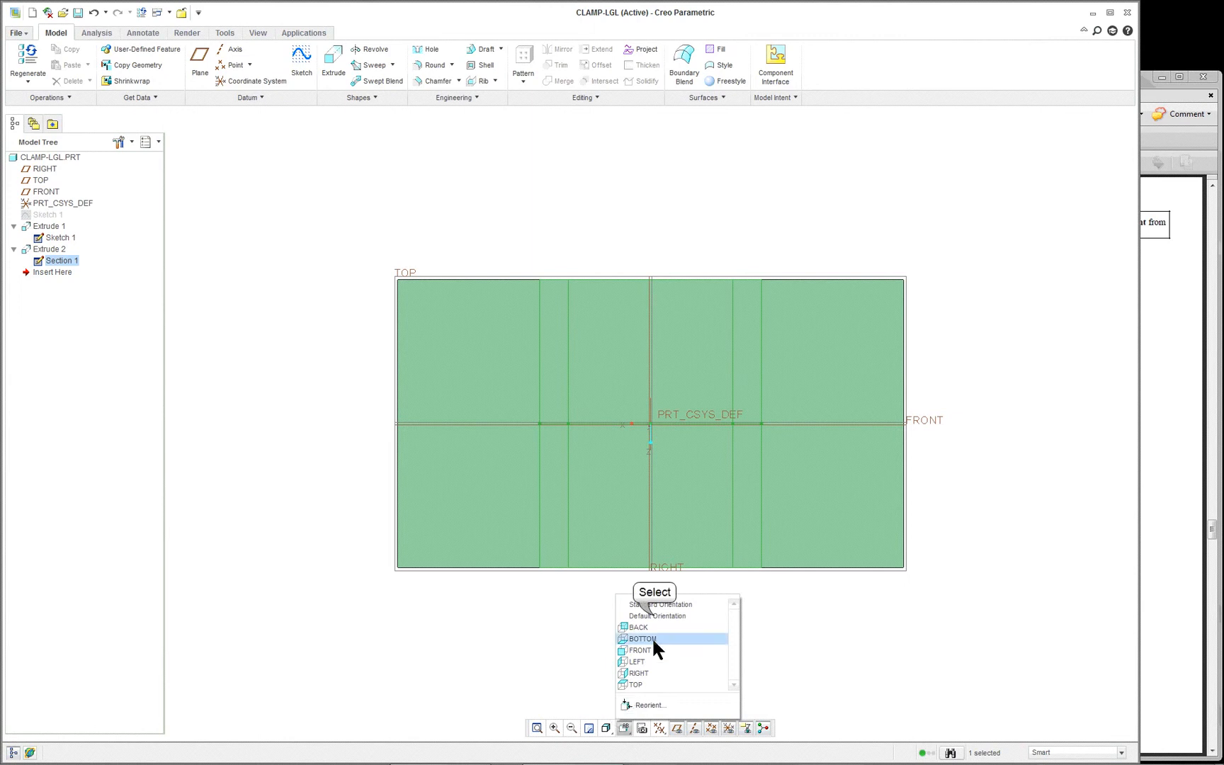
pyautogui.click(655, 617)
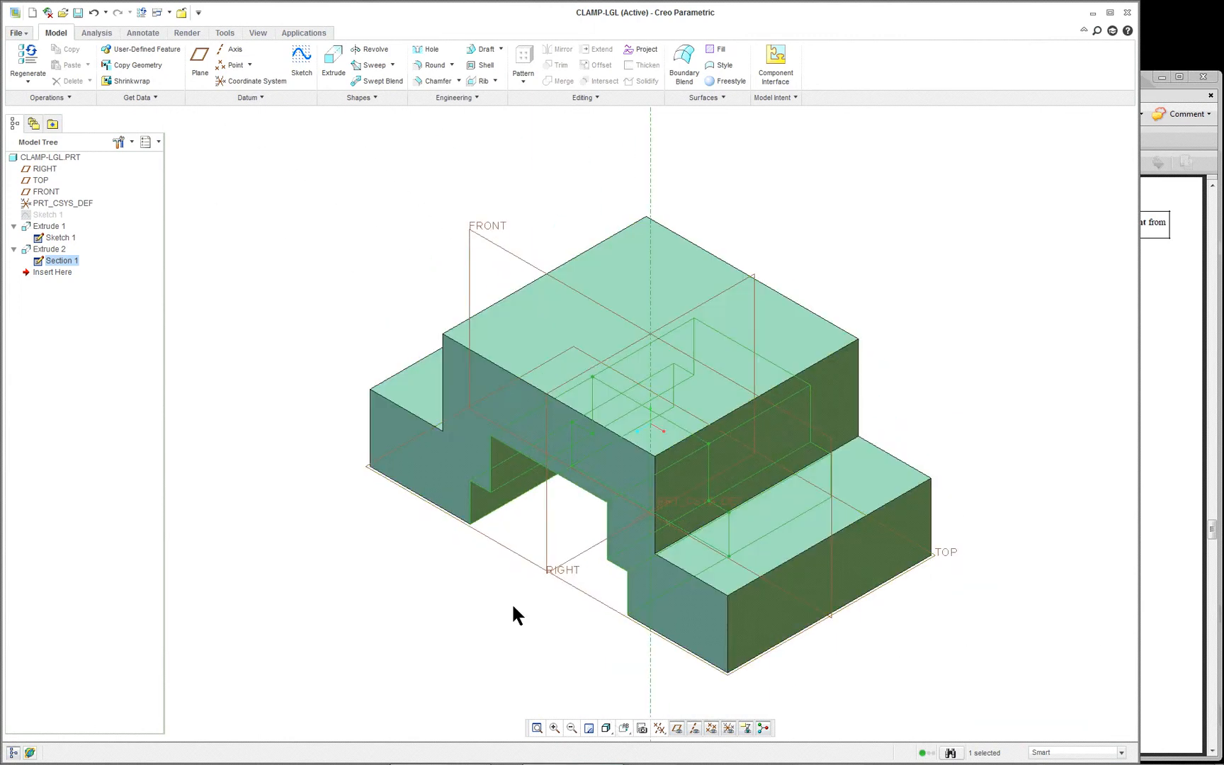
# Open the view reorientation settings with the saved views listed and apply the saved Default Orientation
pyautogui.moveTo(479, 639)
pyautogui.mouseDown(button='middle')
pyautogui.moveTo(576, 510)
pyautogui.moveTo(621, 545)
pyautogui.moveTo(559, 623)
pyautogui.moveTo(560, 683)
pyautogui.moveTo(678, 616)
pyautogui.moveTo(626, 603)
pyautogui.moveTo(620, 617)
pyautogui.moveTo(595, 582)
pyautogui.moveTo(601, 625)
pyautogui.moveTo(614, 611)
pyautogui.mouseUp(button='middle')
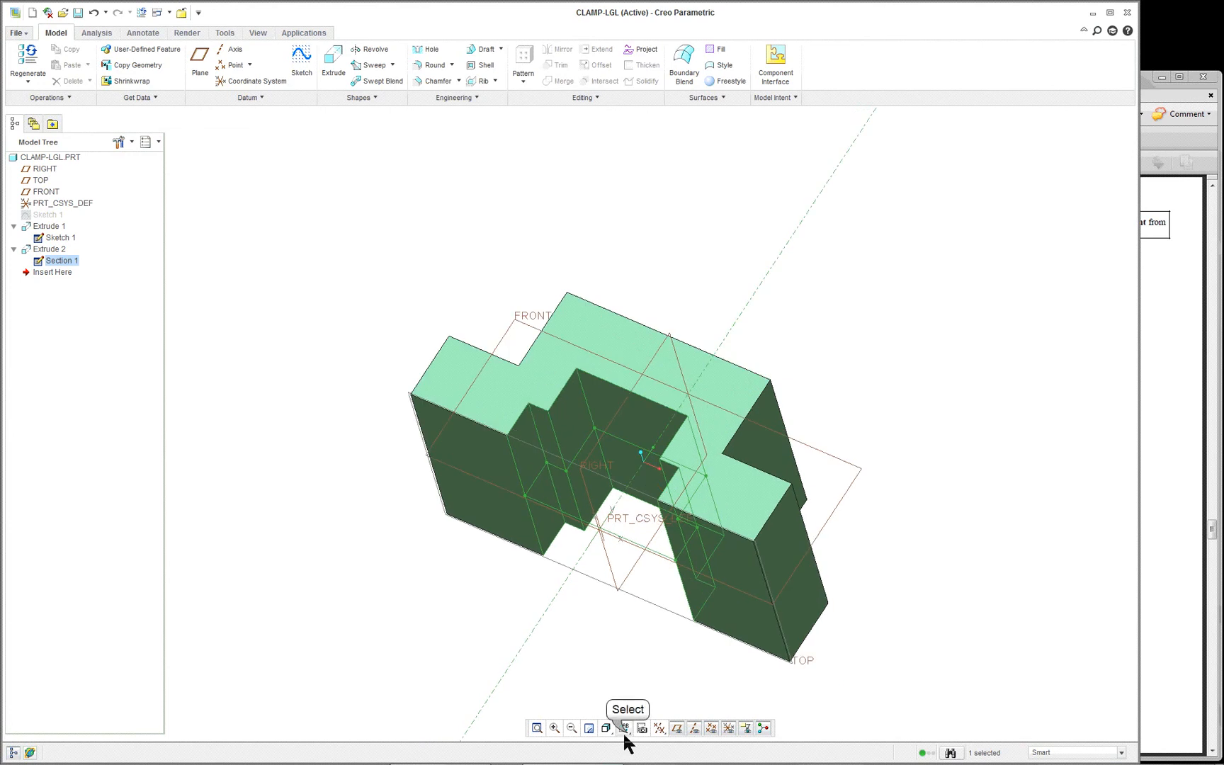
pyautogui.click(623, 728)
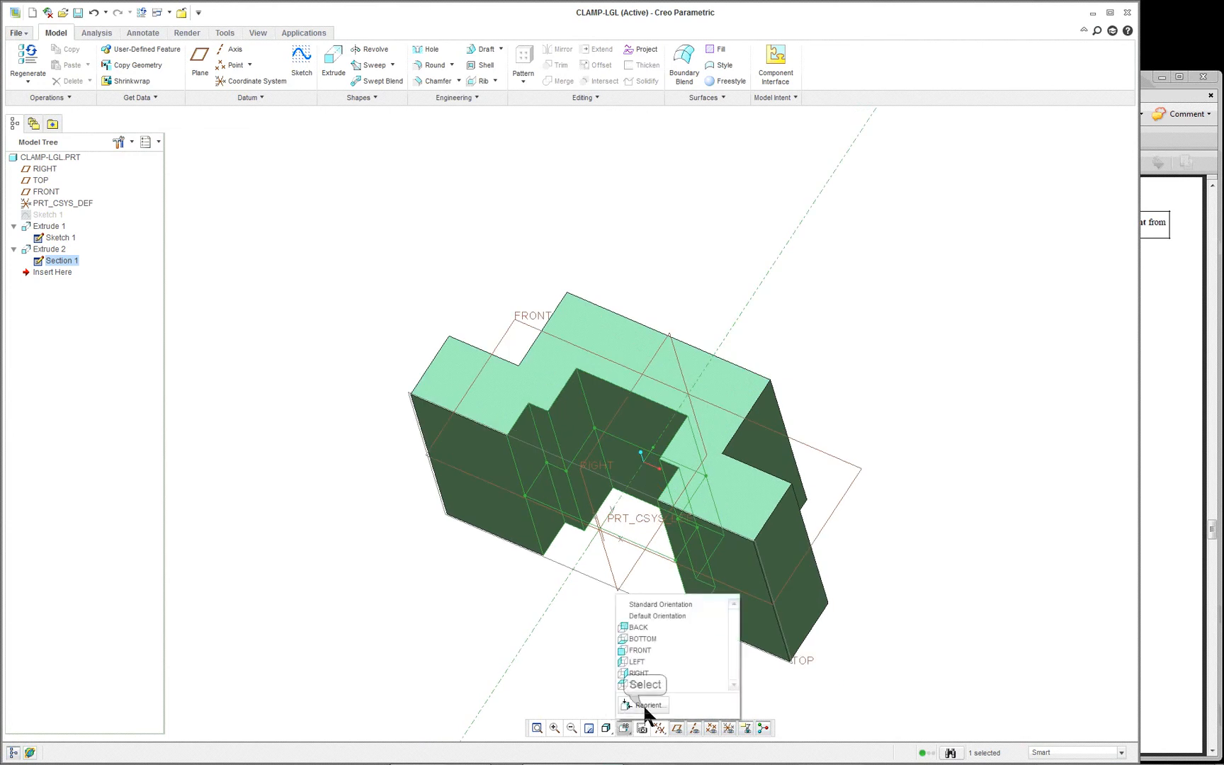
pyautogui.click(645, 705)
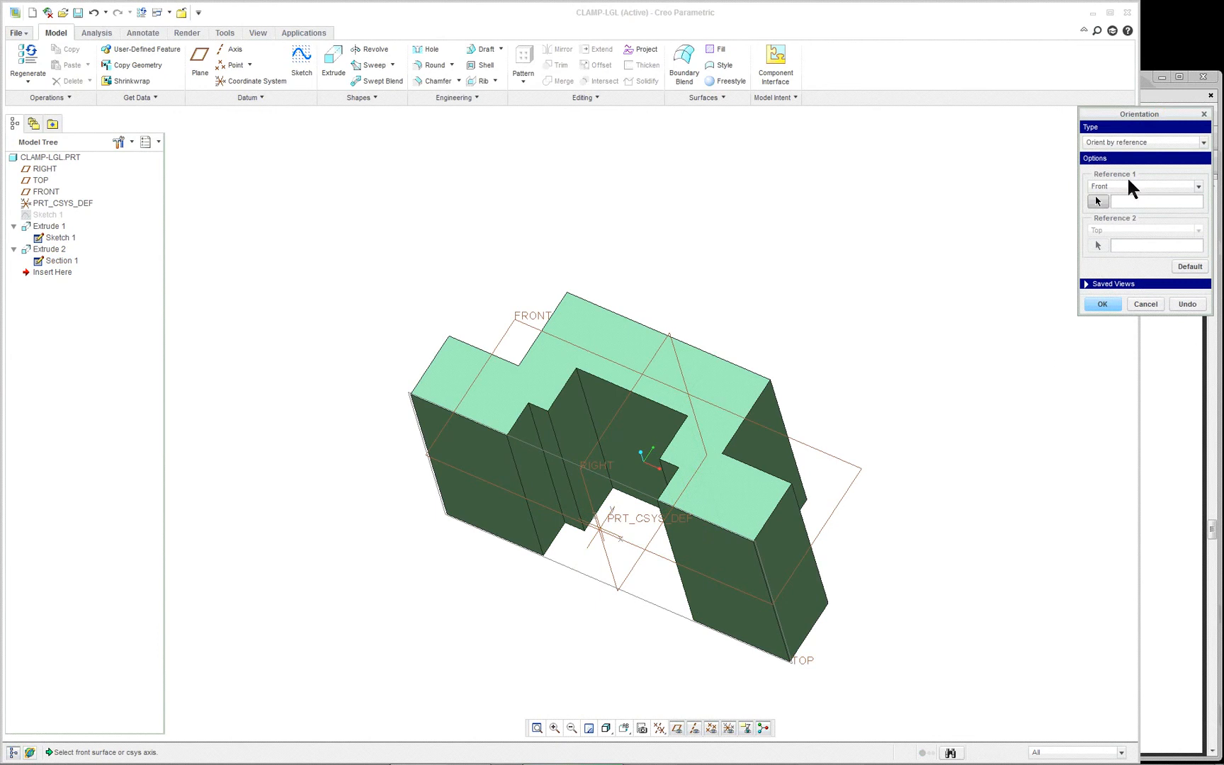
pyautogui.click(1111, 285)
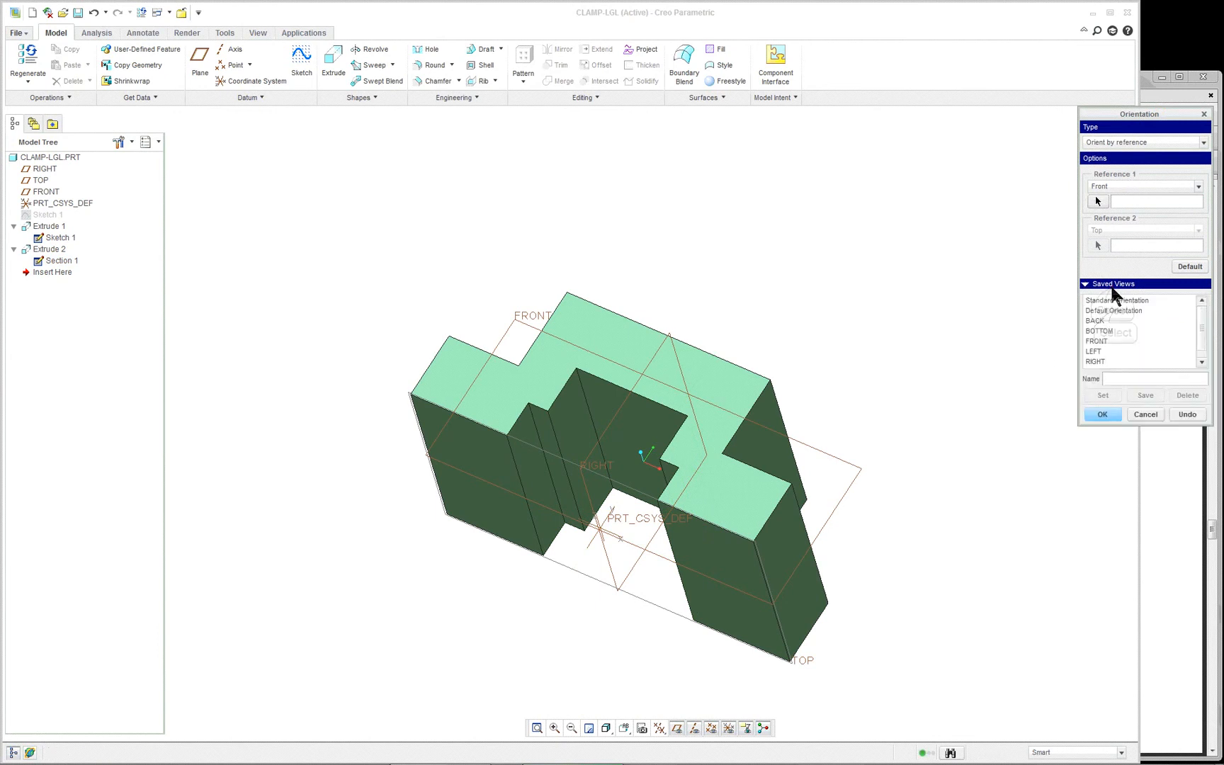
pyautogui.click(1115, 310)
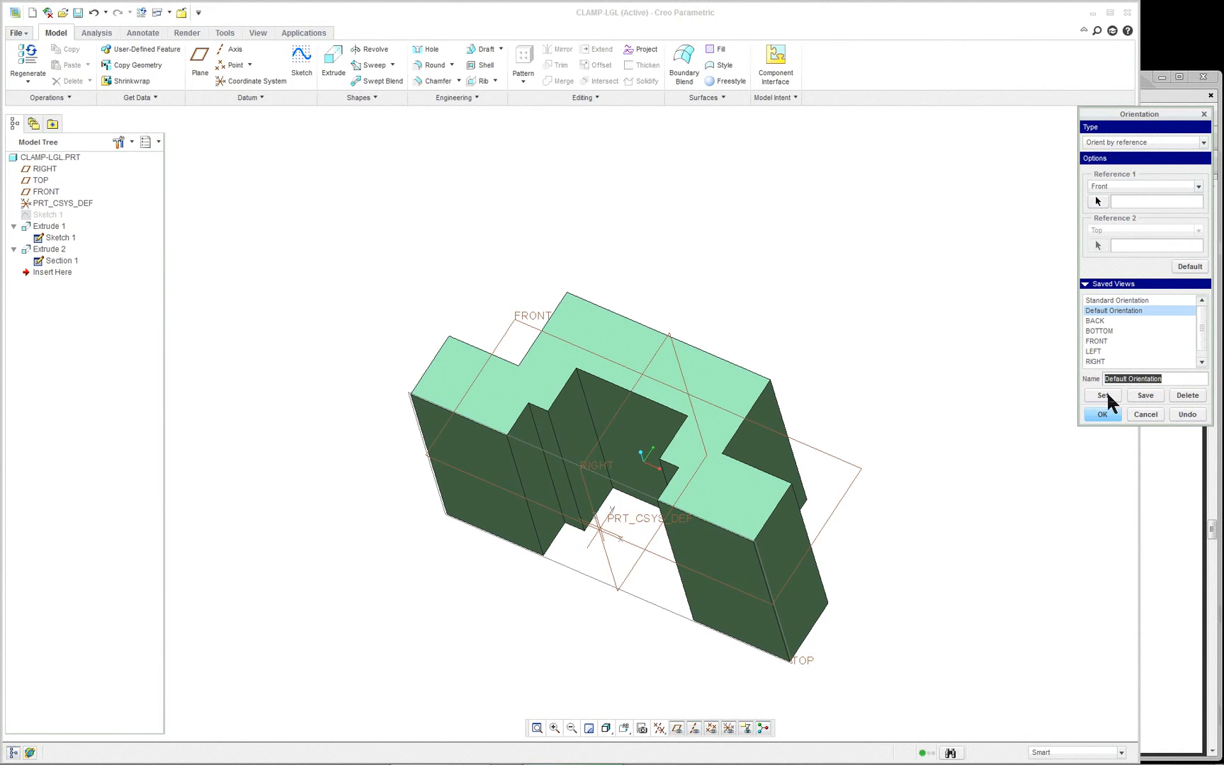
pyautogui.click(1105, 395)
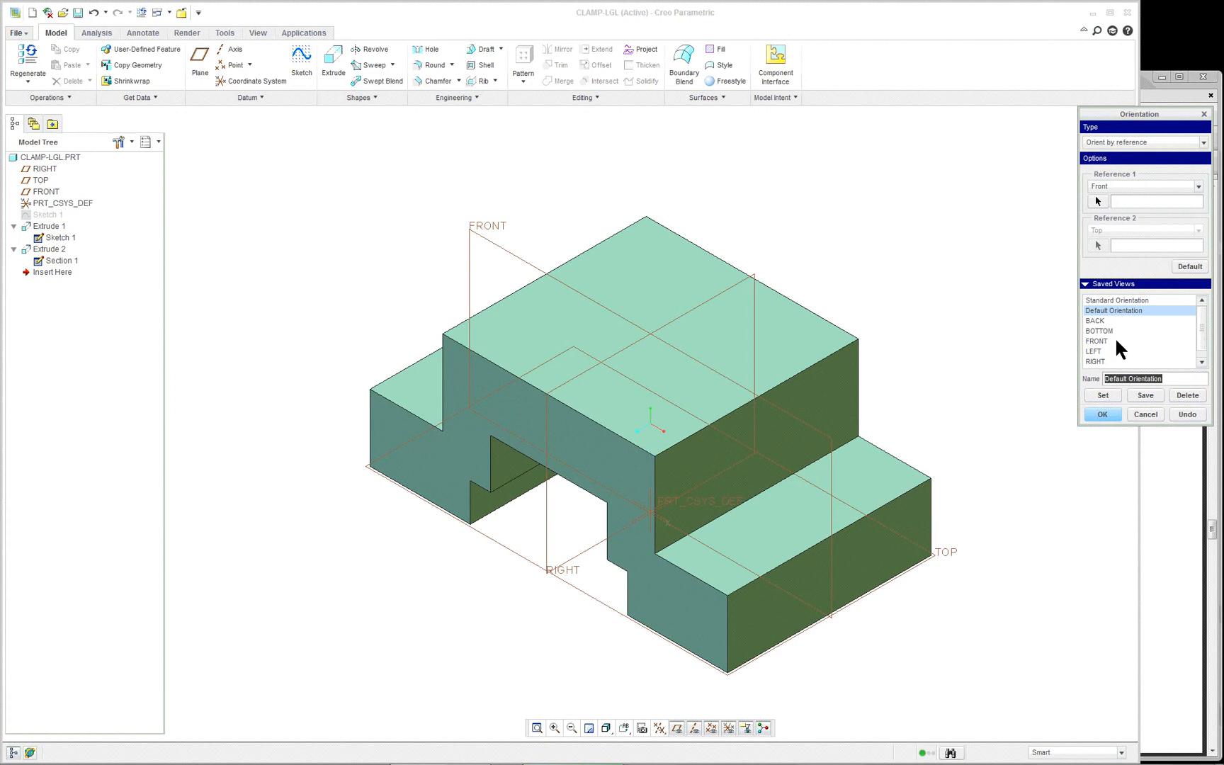
# Rotate the part to expose the channel from below and overwrite the saved Default Orientation with this view
pyautogui.moveTo(949, 459)
pyautogui.mouseDown(button='middle')
pyautogui.moveTo(955, 326)
pyautogui.moveTo(899, 354)
pyautogui.moveTo(951, 341)
pyautogui.moveTo(949, 358)
pyautogui.mouseUp(button='middle')
pyautogui.scroll(2, 949, 357)
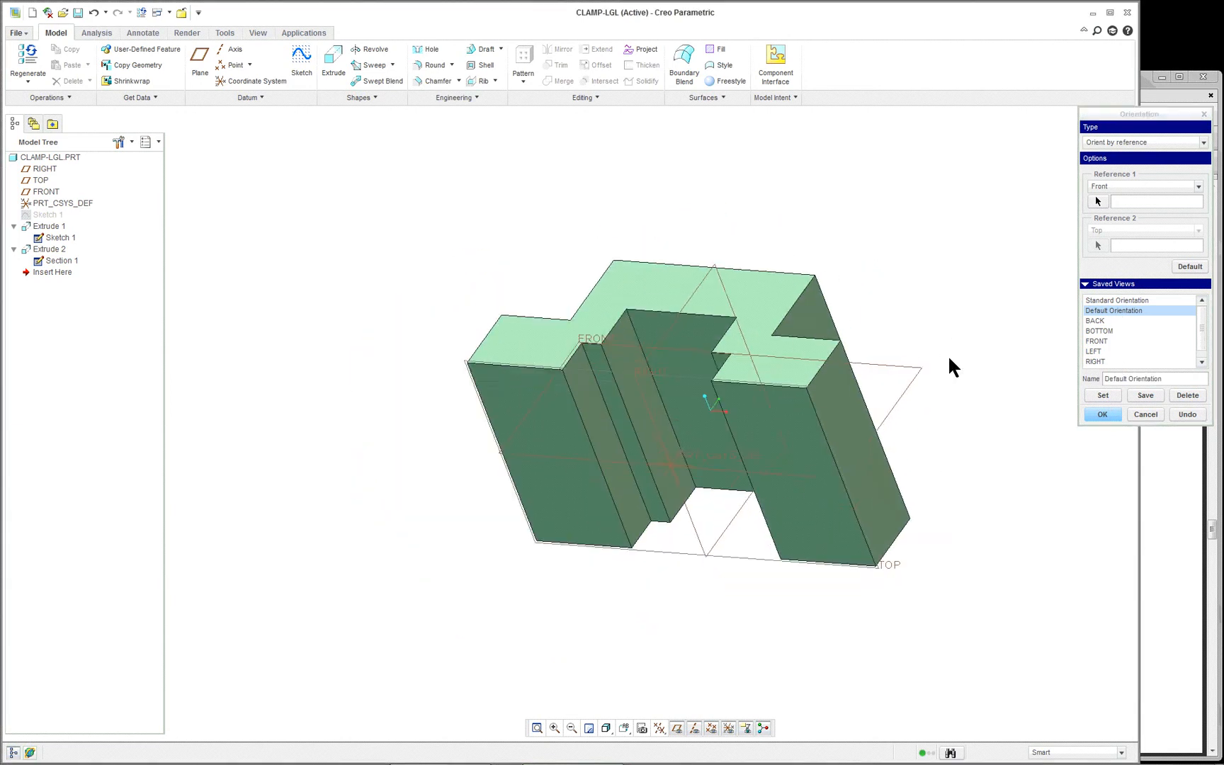
pyautogui.scroll(-1, 992, 381)
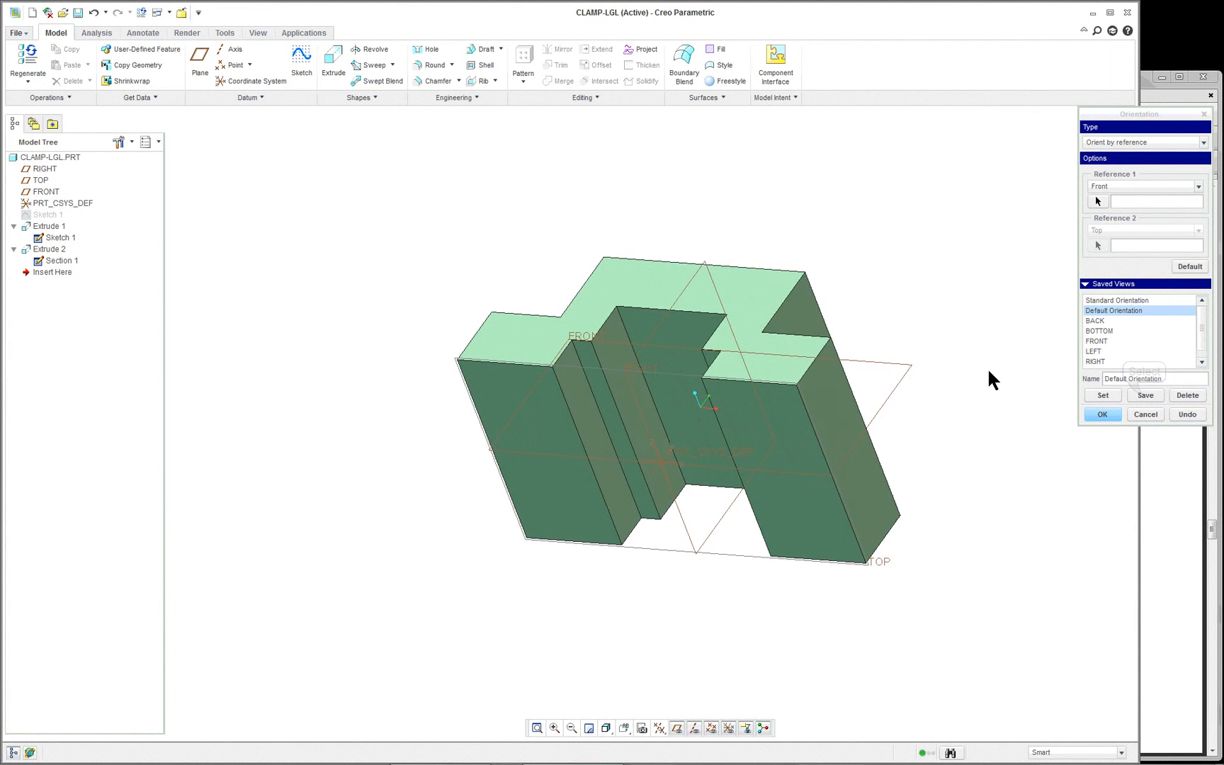
pyautogui.click(1144, 396)
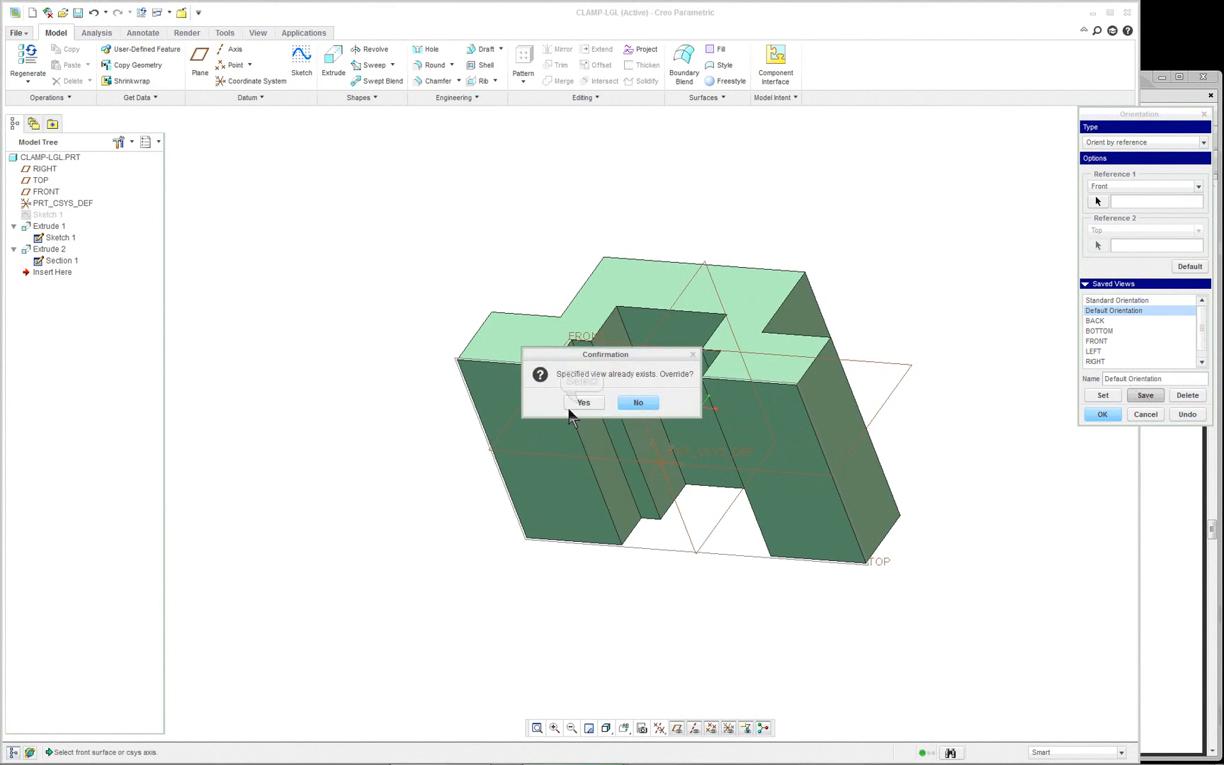
pyautogui.click(581, 403)
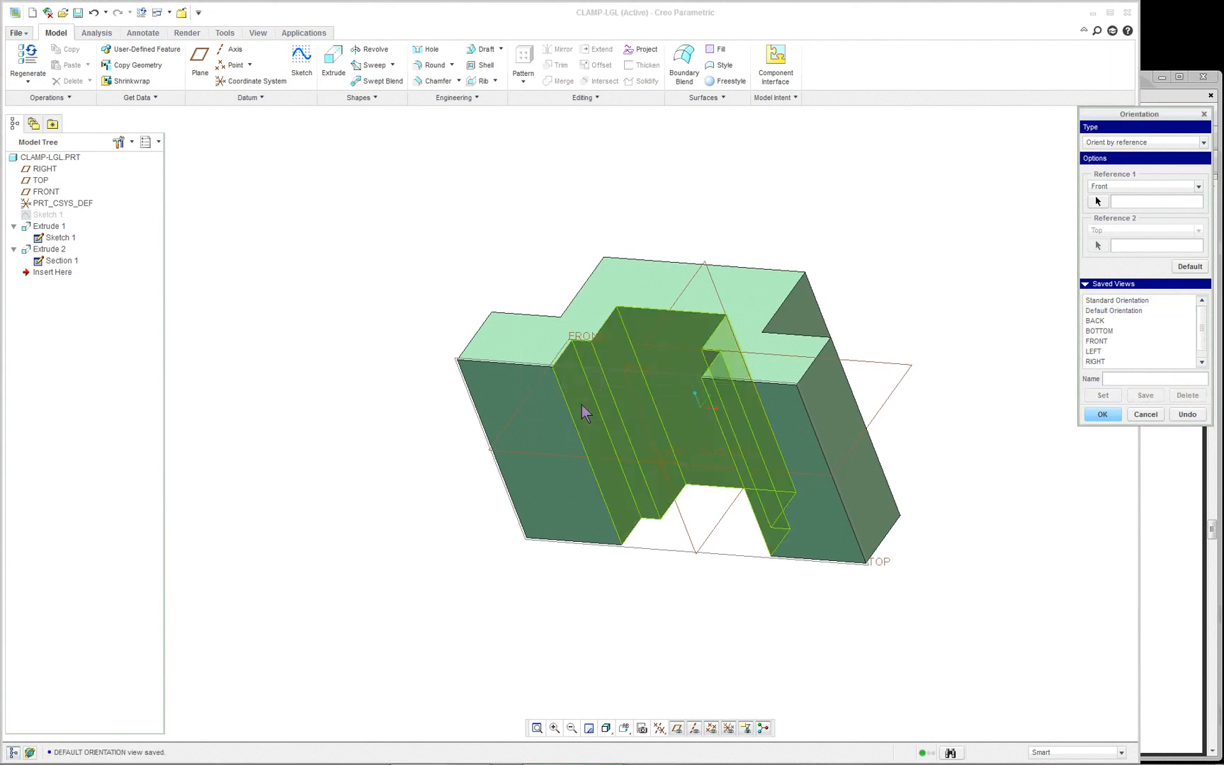
pyautogui.click(1102, 415)
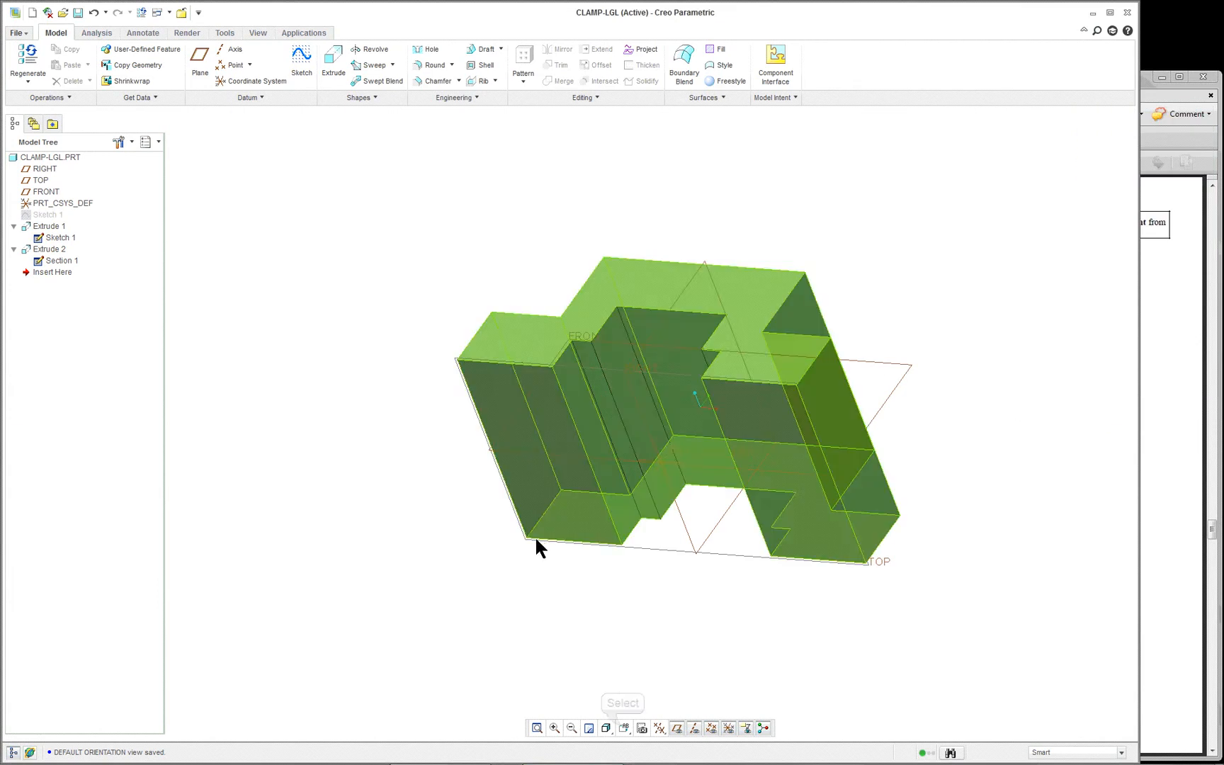
# Compare the RIGHT, Standard Orientation and redefined Default Orientation views, finishing in Standard Orientation
pyautogui.click(624, 729)
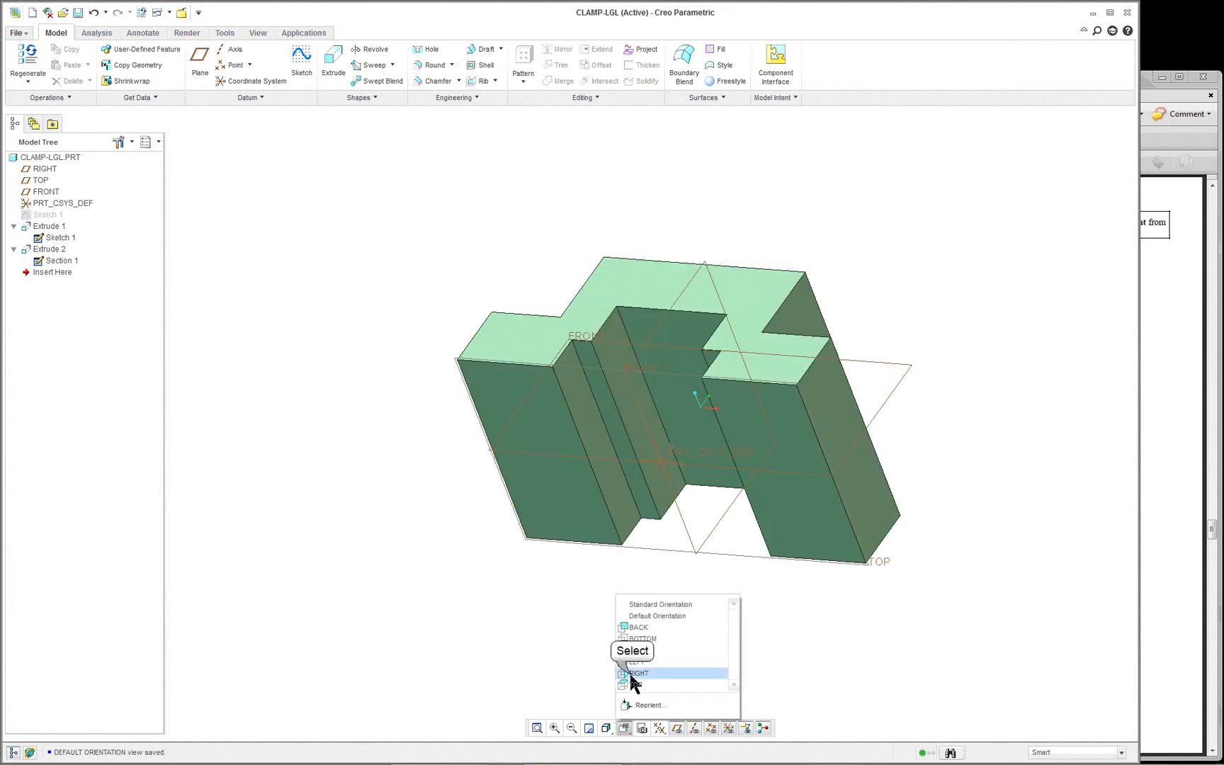
pyautogui.click(636, 673)
pyautogui.click(624, 729)
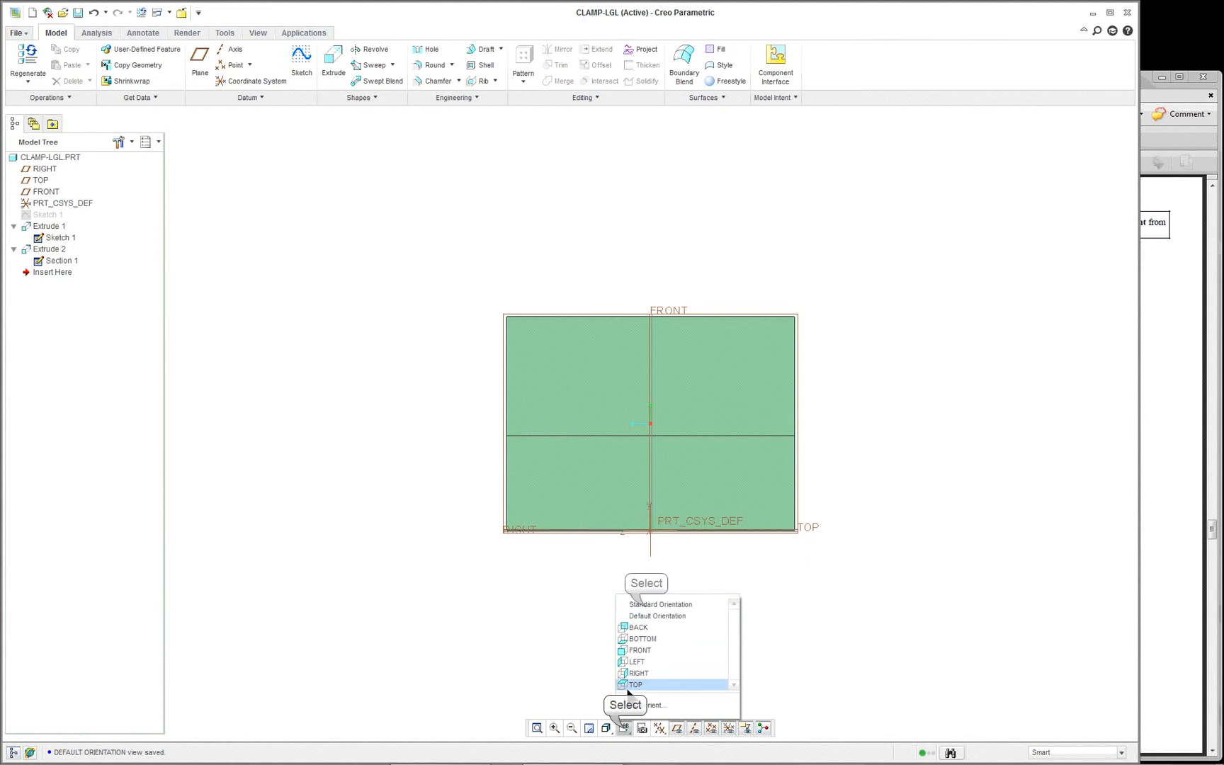
pyautogui.click(642, 613)
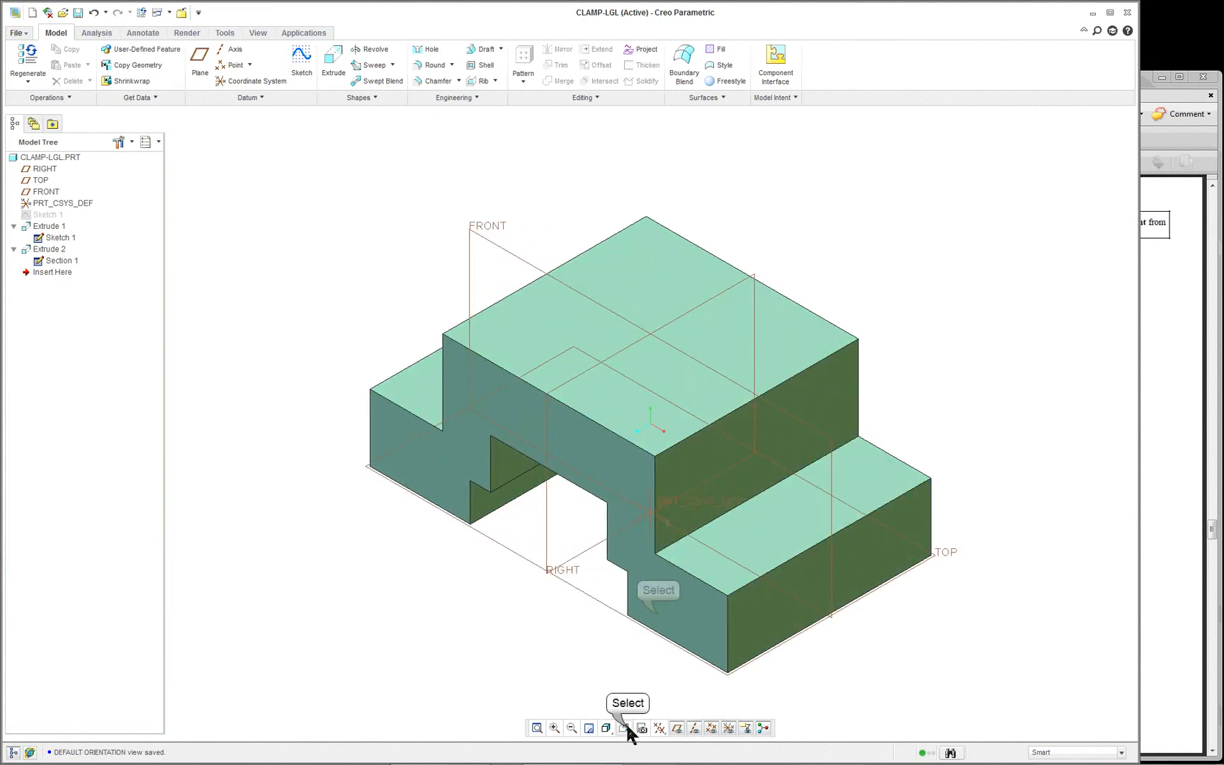
pyautogui.click(623, 729)
pyautogui.click(655, 612)
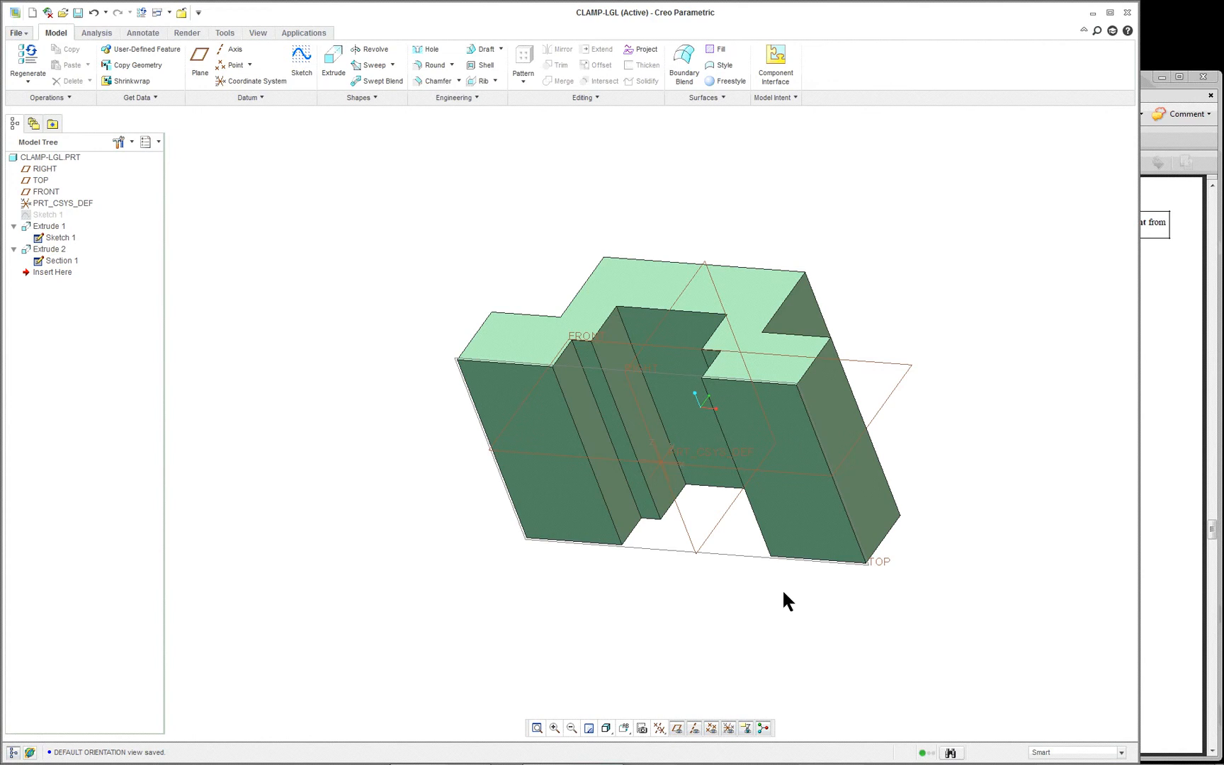
pyautogui.click(623, 729)
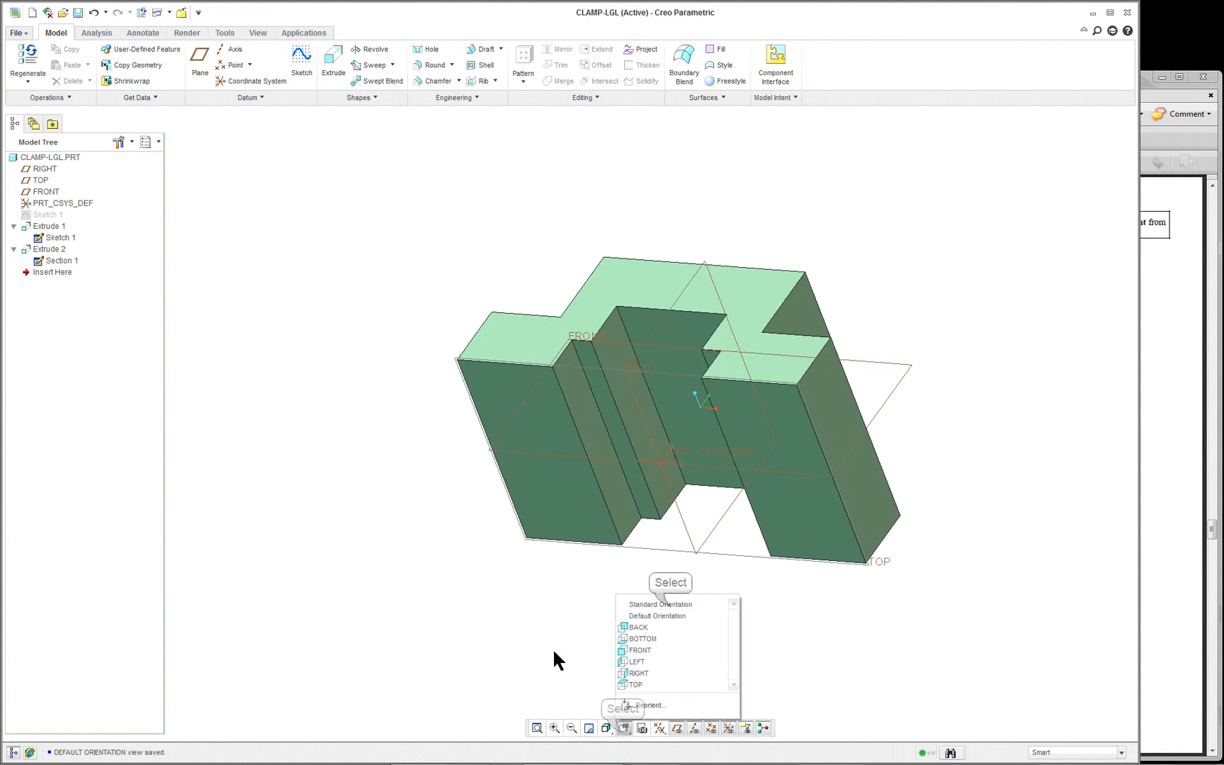
pyautogui.click(665, 615)
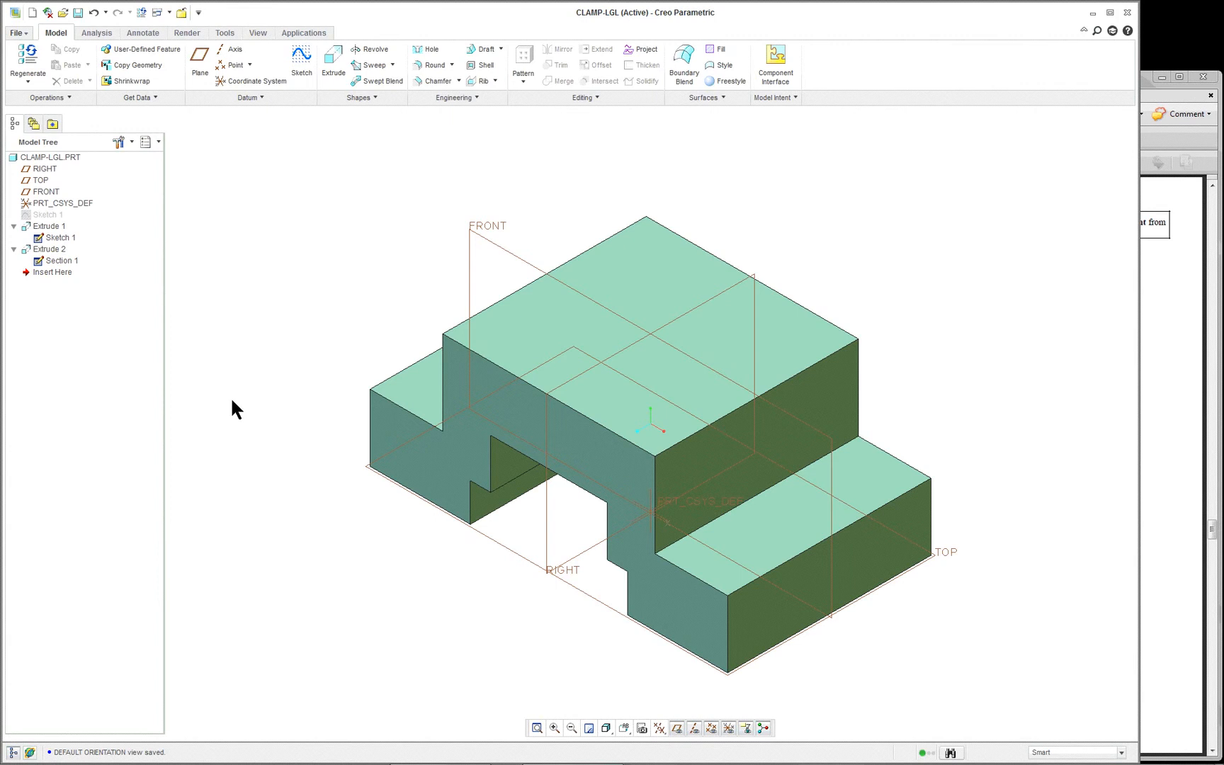
# Switch to the PDF in Adobe Acrobat, read the instructions for the next cut through page 174, and return to Creo Parametric
pyautogui.click(1158, 525)
pyautogui.scroll(-4, 1158, 526)
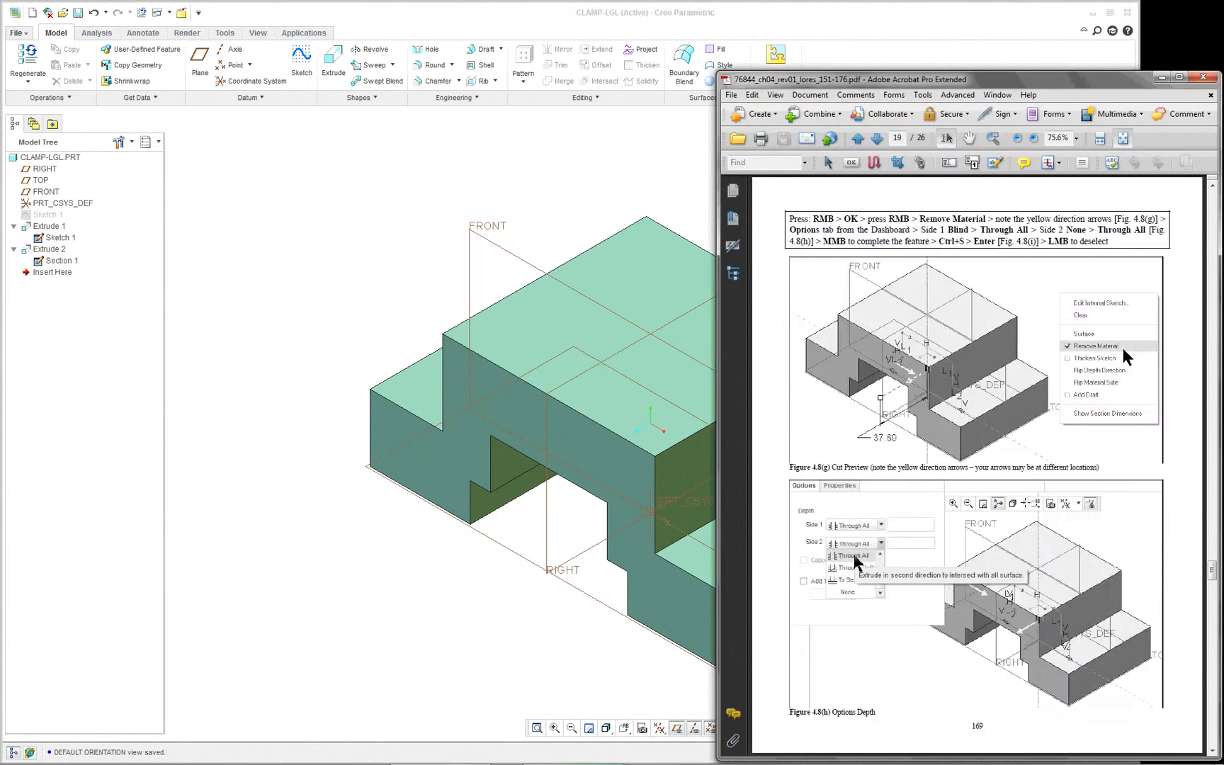
pyautogui.scroll(2, 1158, 525)
pyautogui.scroll(-1, 1158, 525)
pyautogui.scroll(-1, 940, 471)
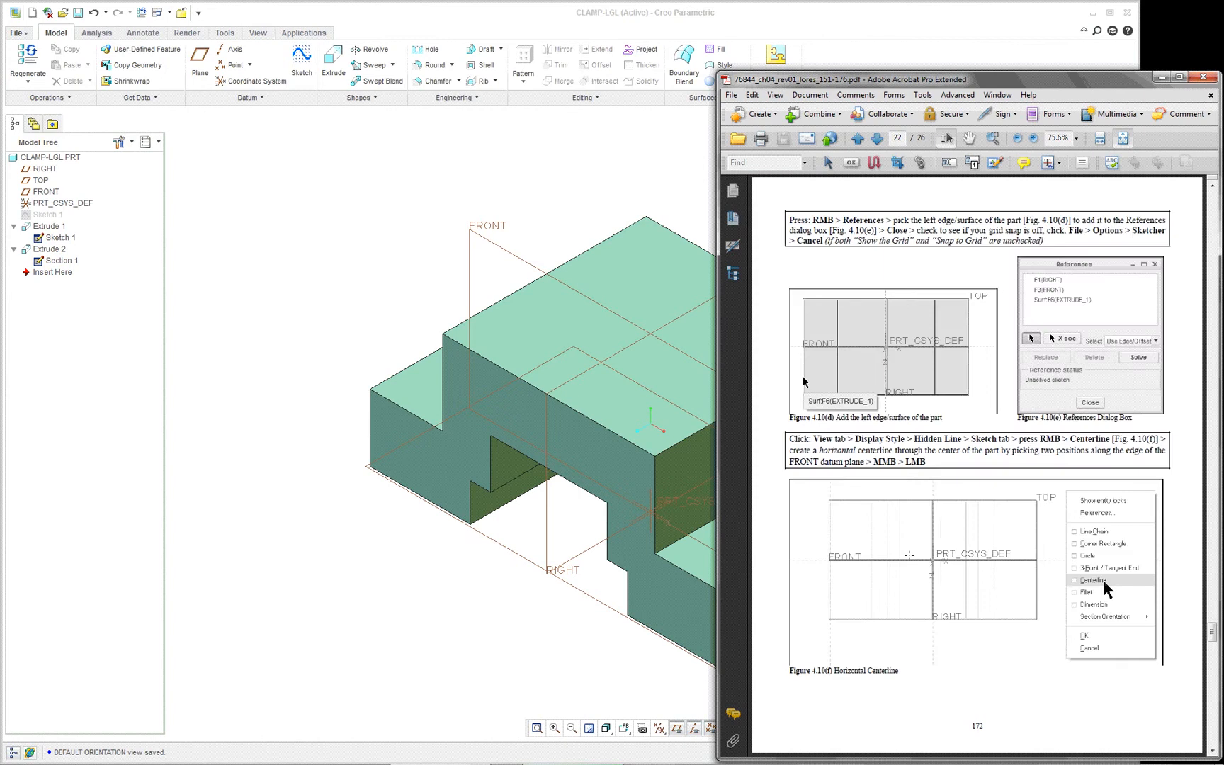
pyautogui.scroll(-1, 940, 470)
pyautogui.scroll(-1, 940, 470)
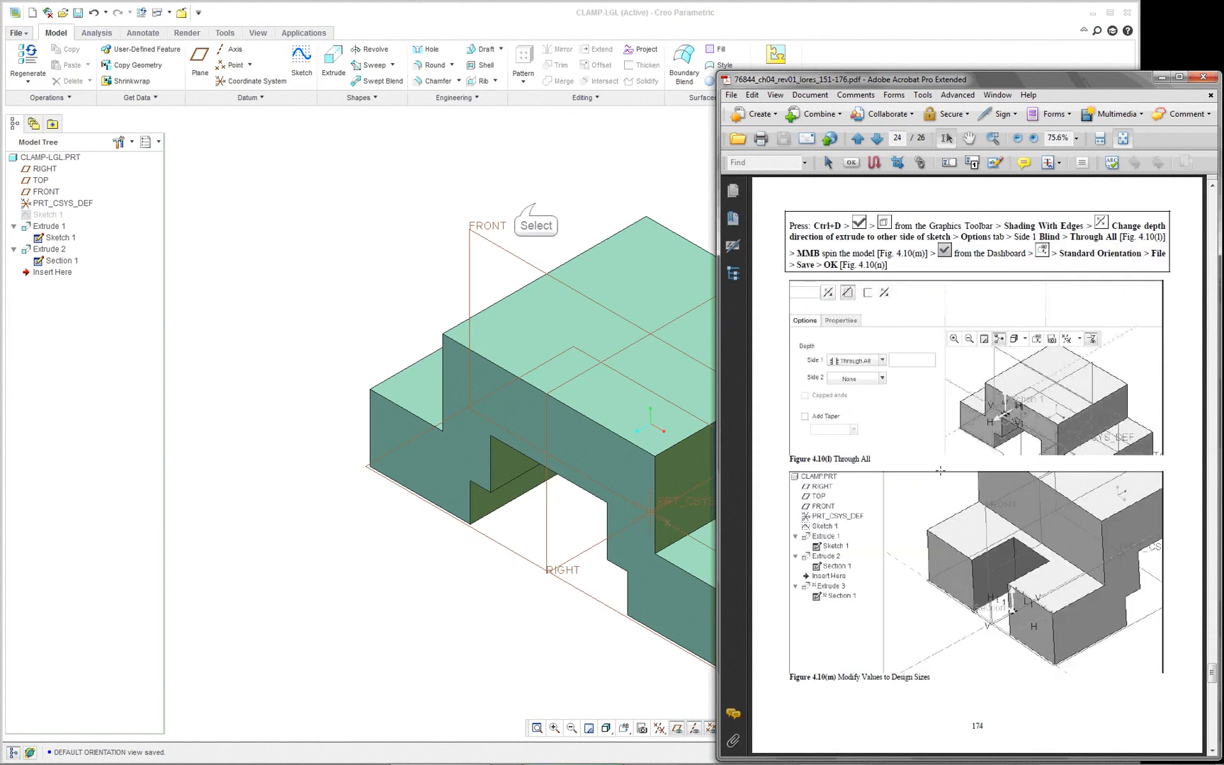
pyautogui.click(536, 204)
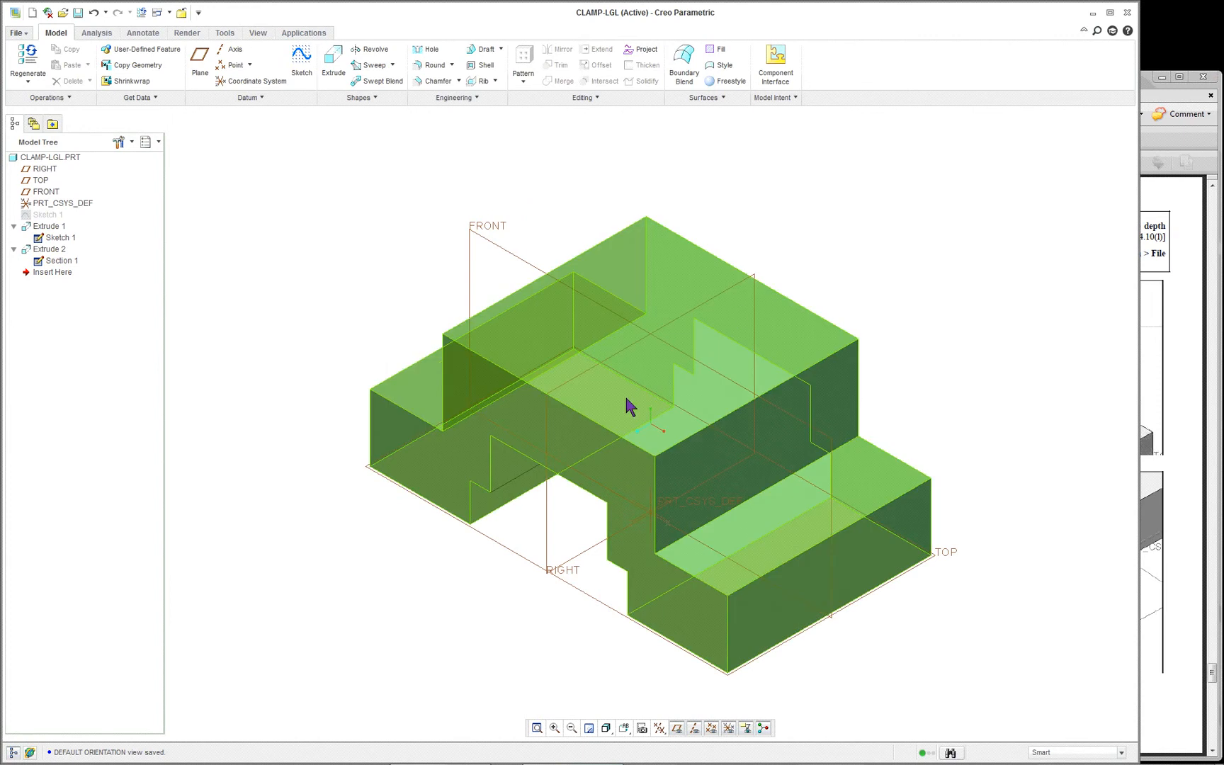
# Examine the lower step surface, the underside and the TOP datum plane where the cut belongs, and restore the Standard Orientation
pyautogui.click(409, 389)
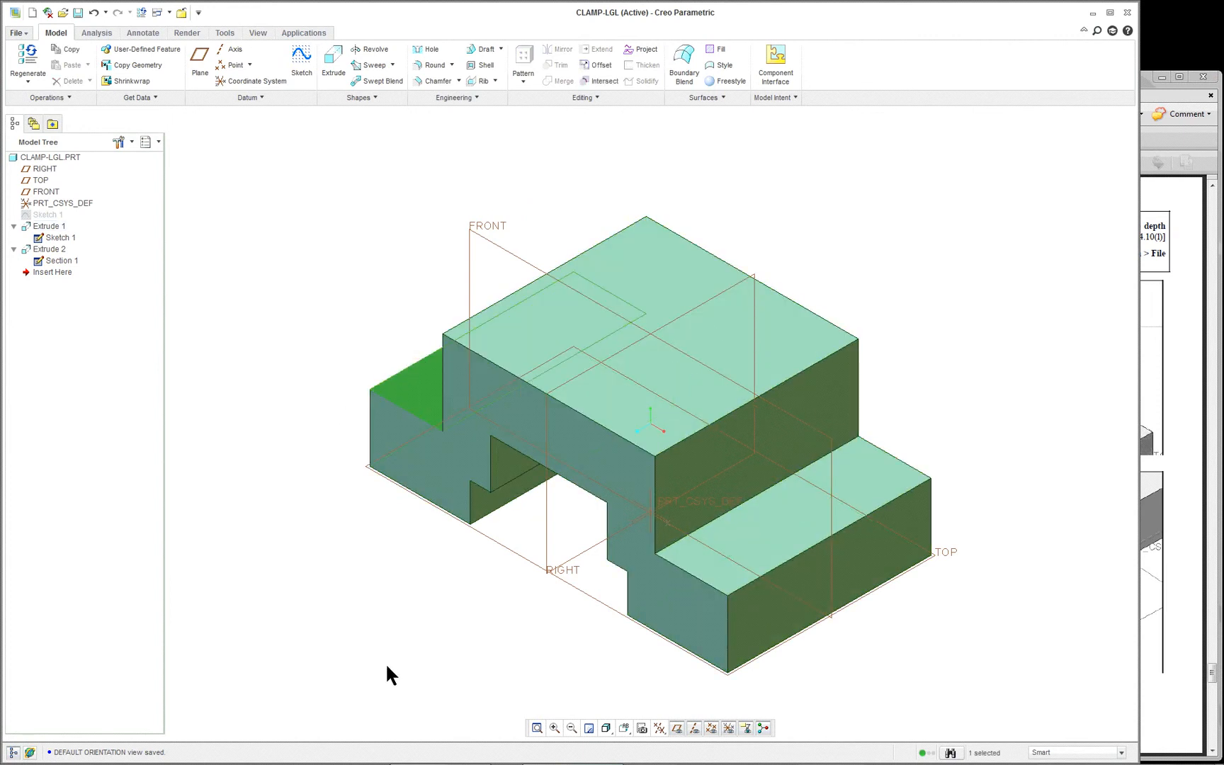
pyautogui.moveTo(385, 672); pyautogui.dragTo(500, 502, button='middle')
pyautogui.hotkey('ctrl', 'd')
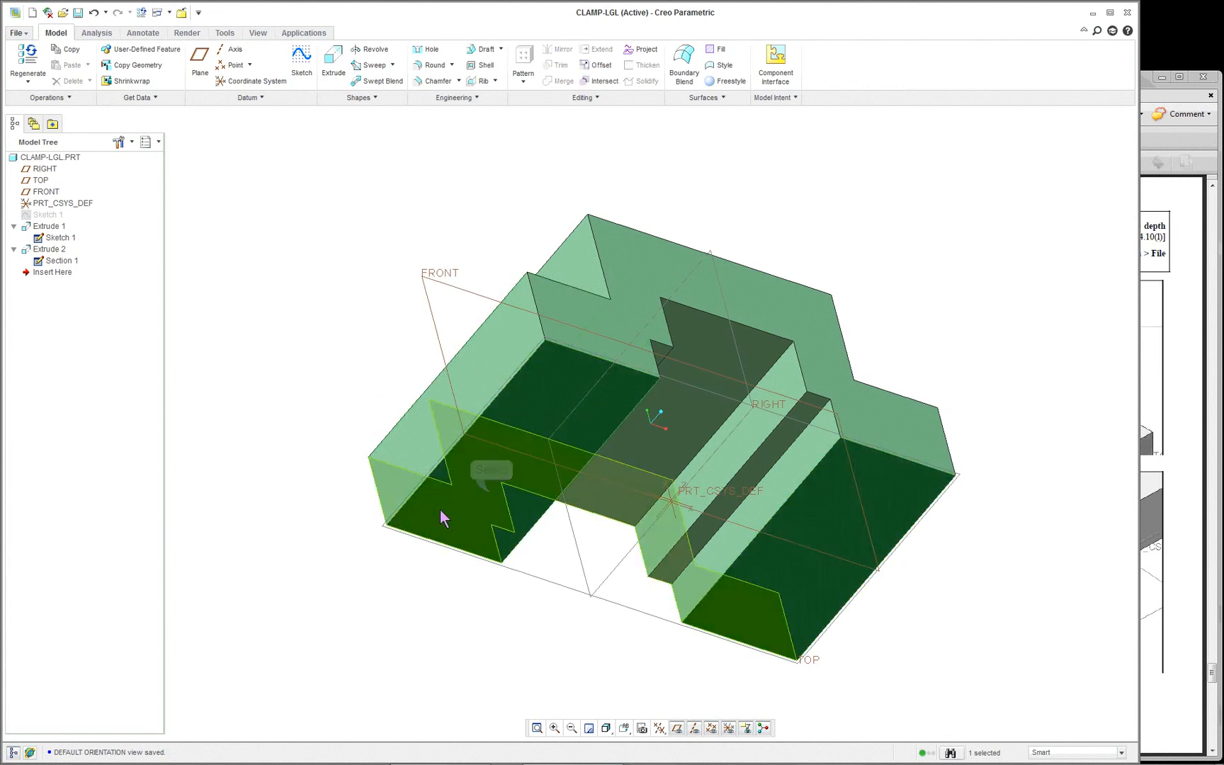
pyautogui.moveTo(440, 513); pyautogui.dragTo(309, 711, button='middle')
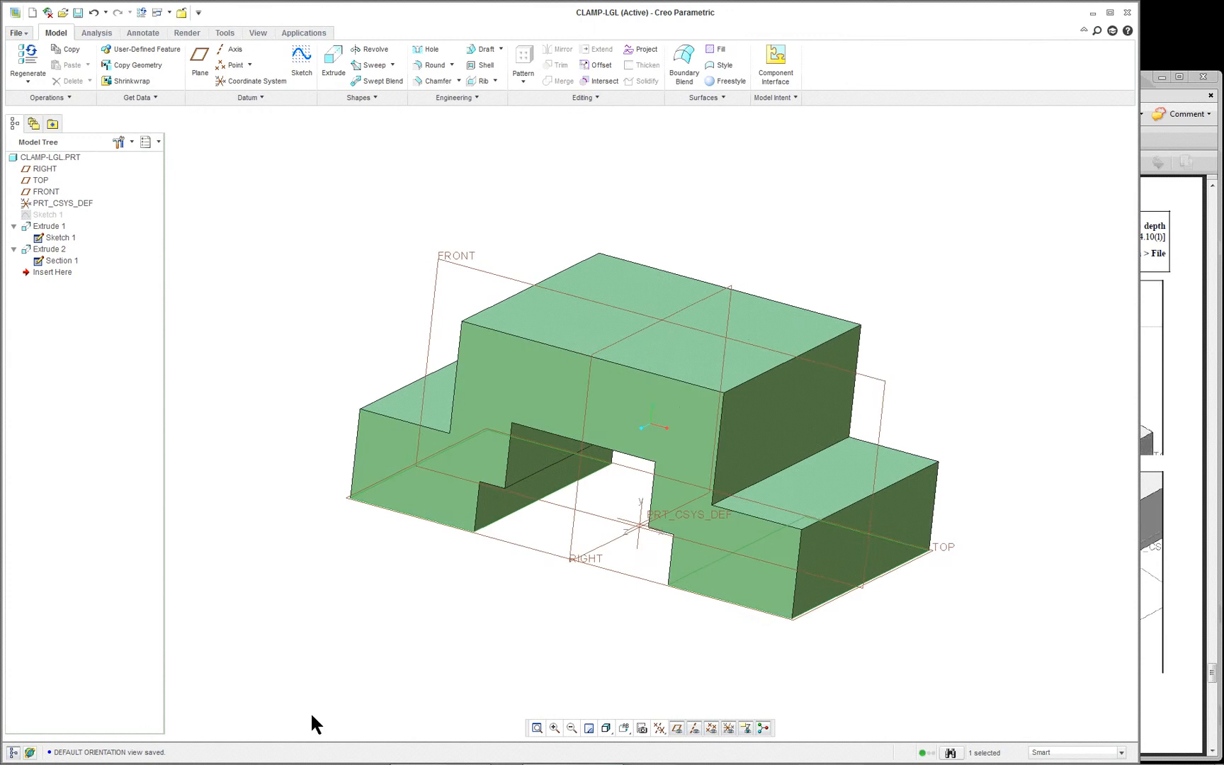
pyautogui.scroll(-2, 439, 692)
pyautogui.scroll(3, 477, 684)
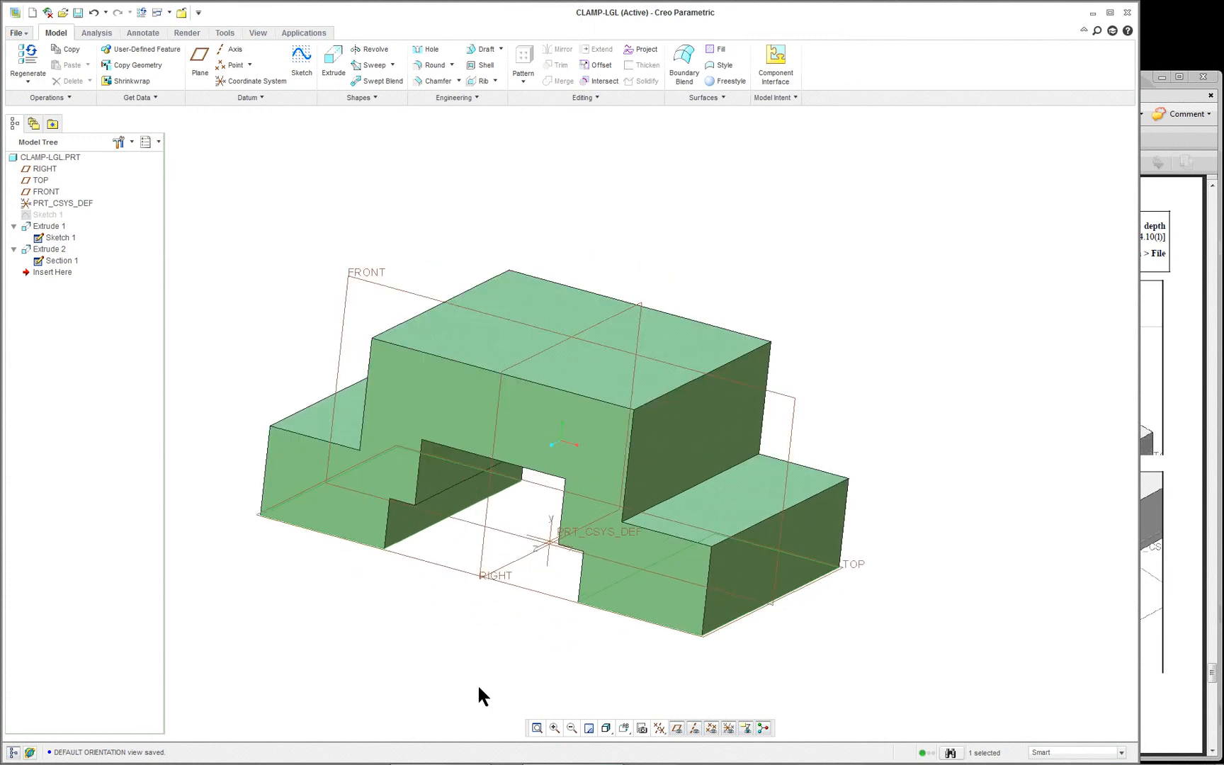
pyautogui.click(430, 558)
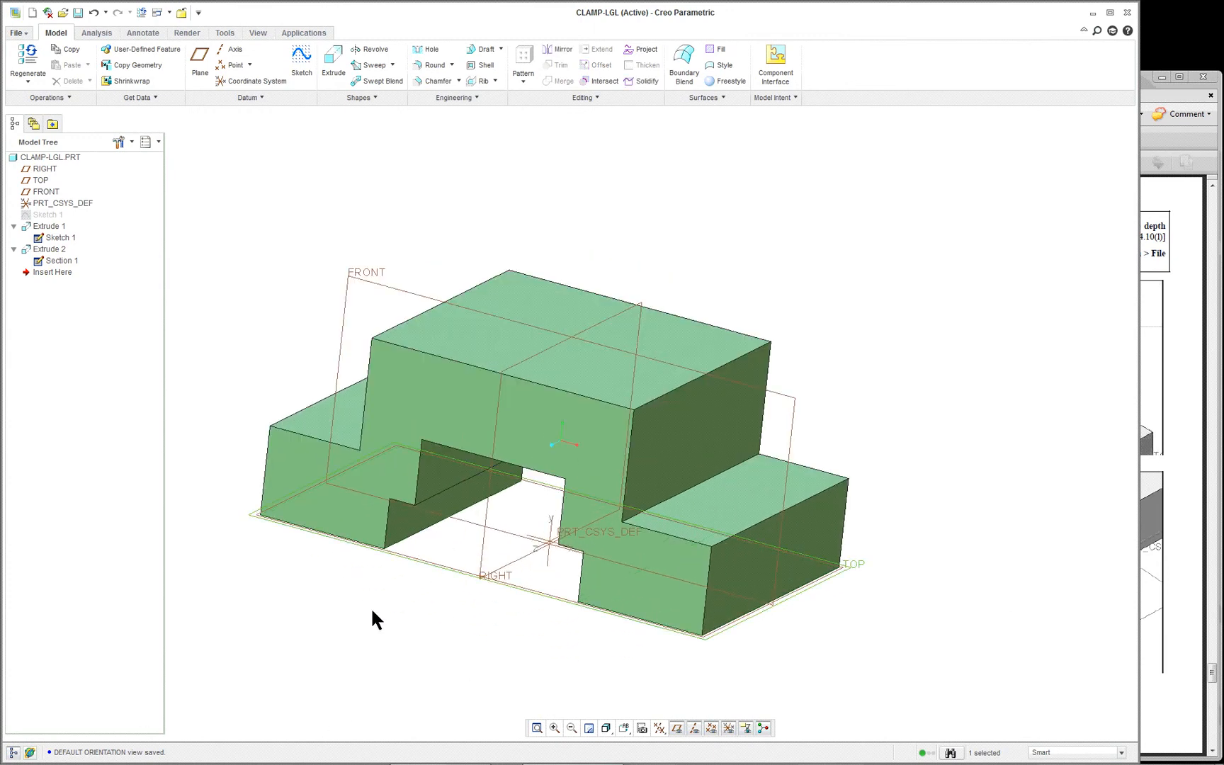
pyautogui.scroll(-1, 244, 432)
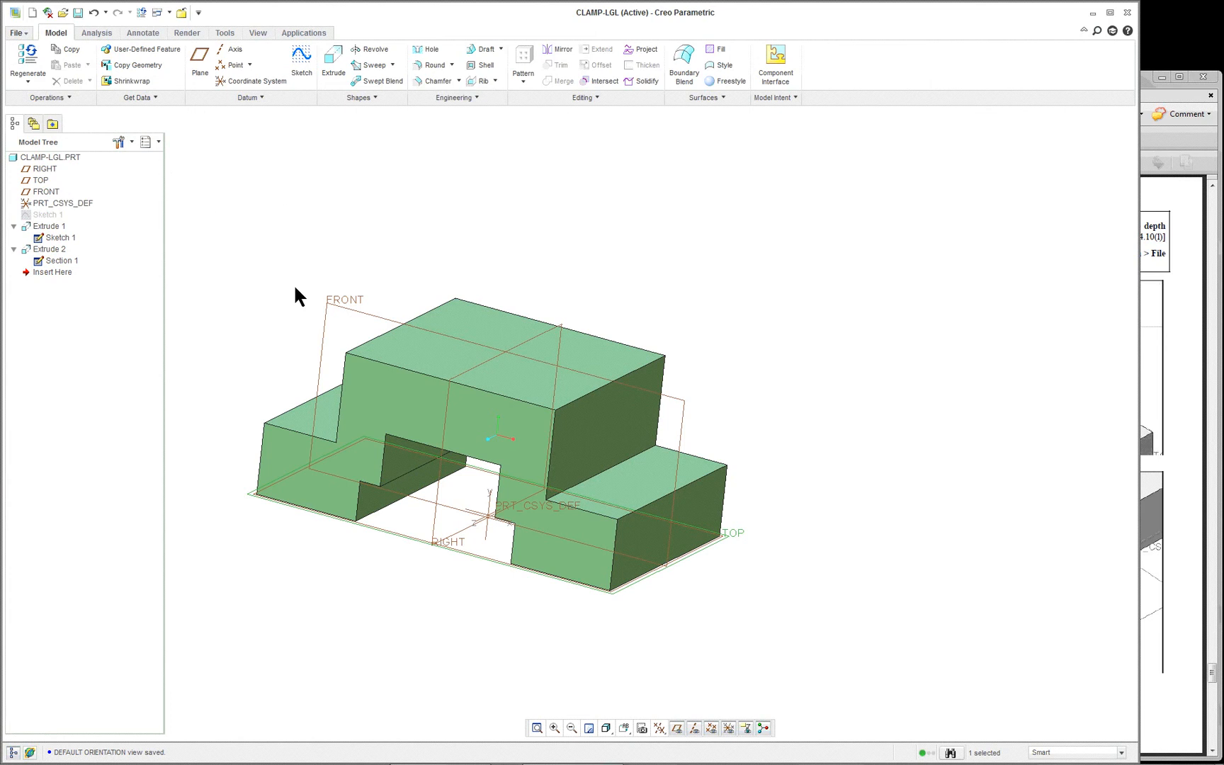
pyautogui.click(623, 728)
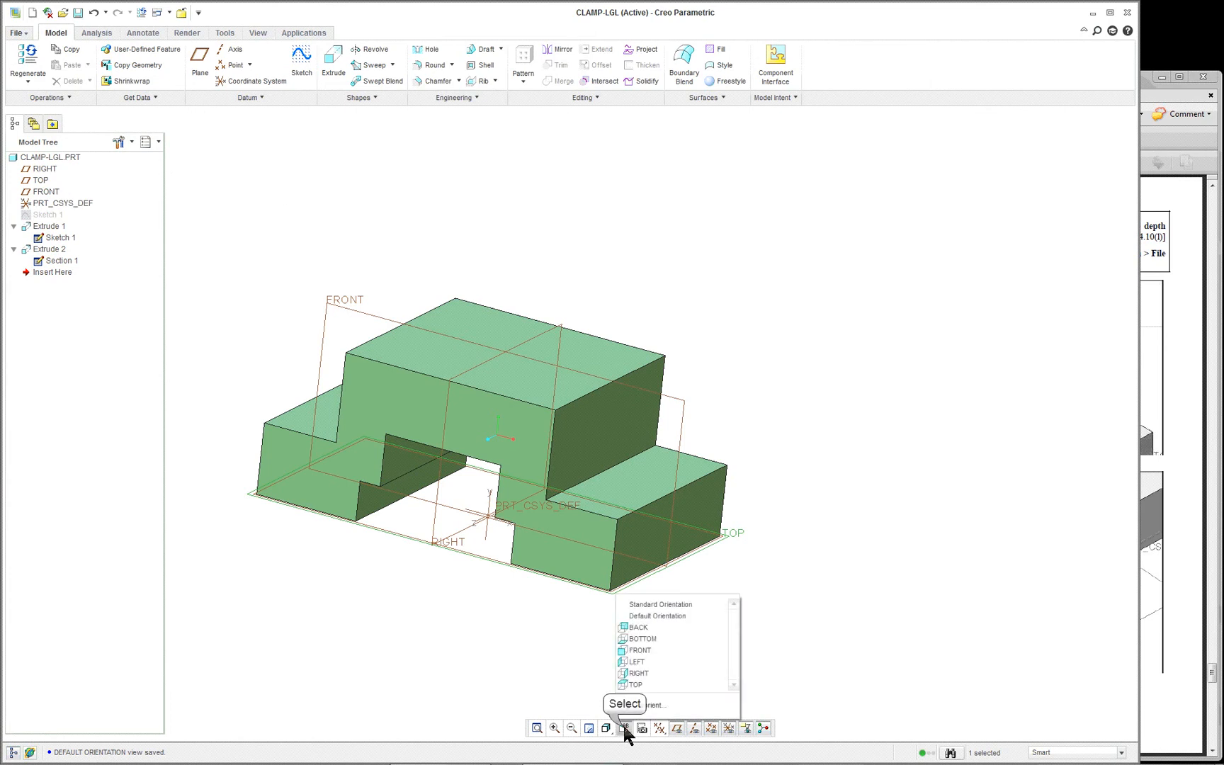
pyautogui.click(657, 604)
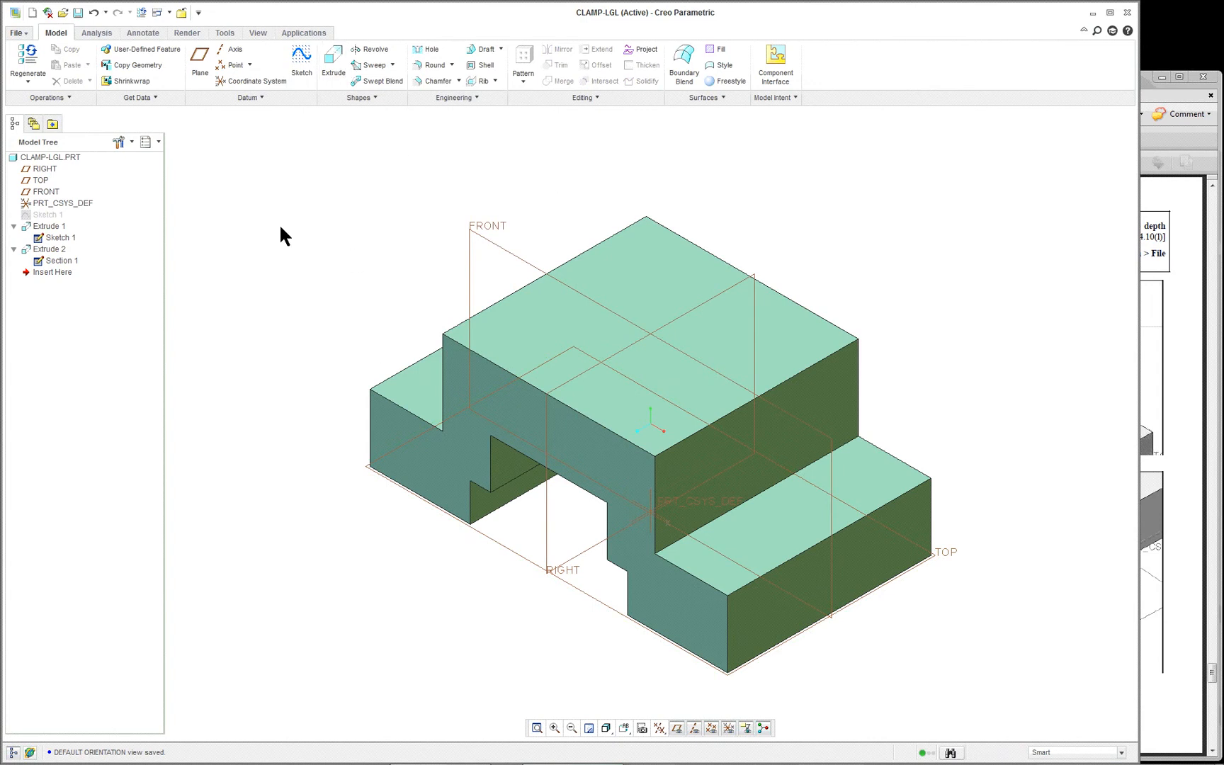
# Start a material-removing extrude and place its section sketch on the TOP datum plane
pyautogui.click(331, 58)
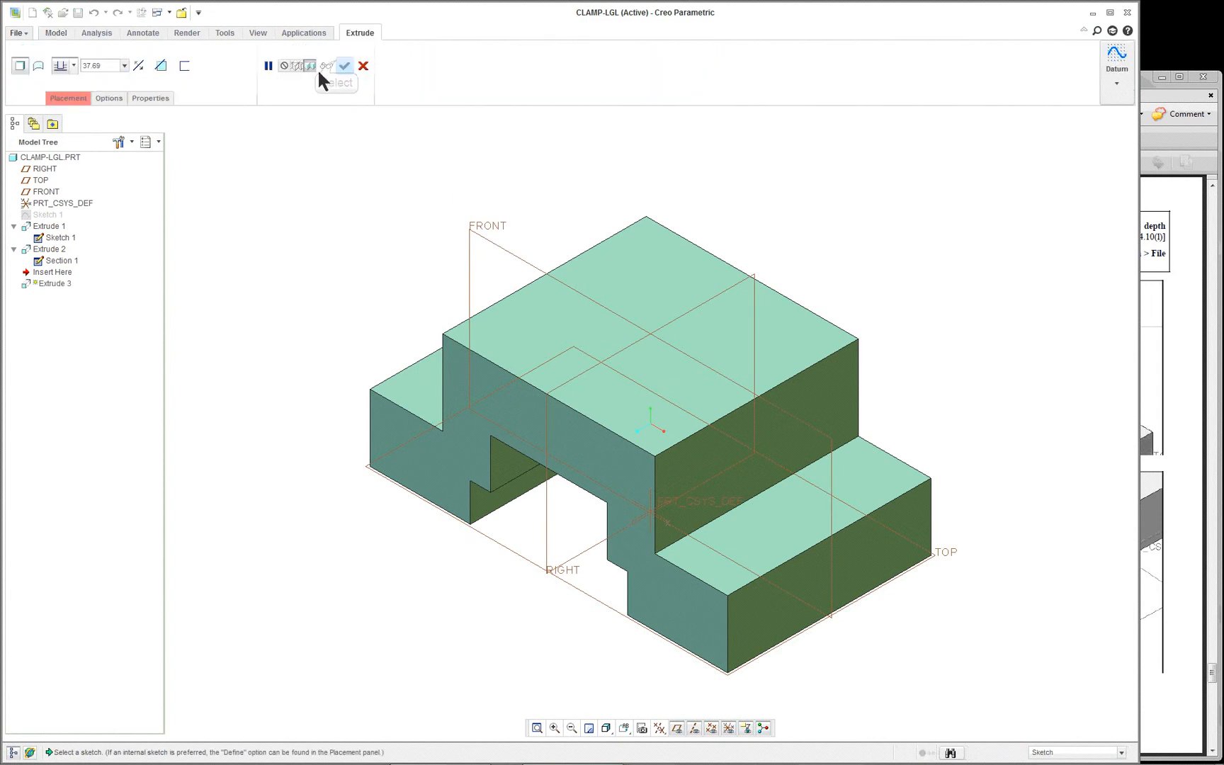
pyautogui.click(162, 66)
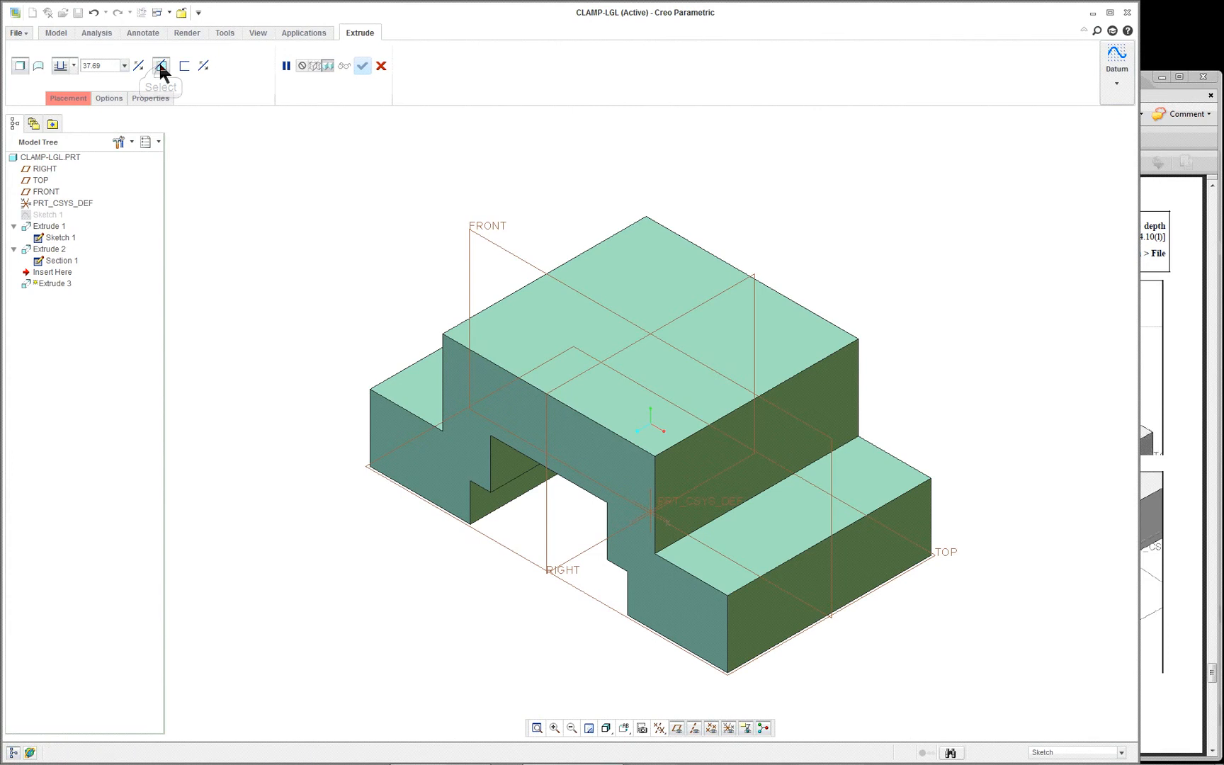
pyautogui.click(498, 546)
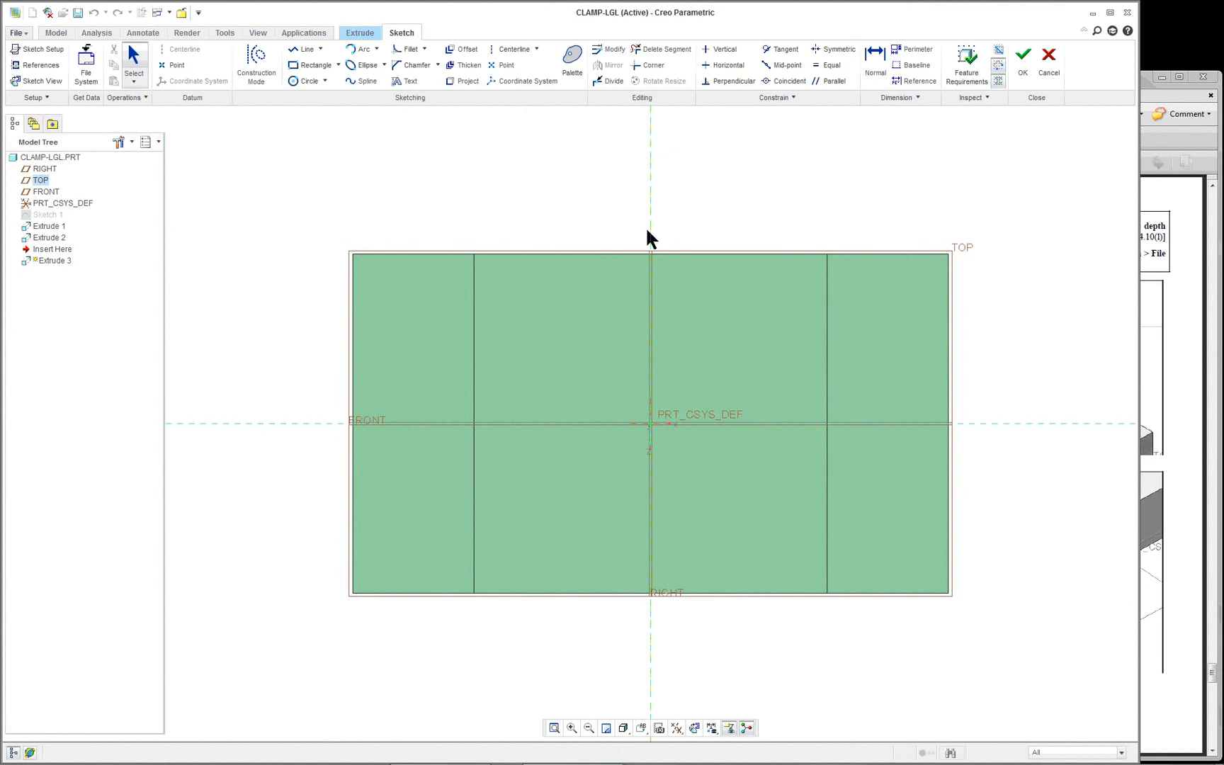
# Add the block's left side surface as a sketch reference and reorient the section to the 2D sketch view
pyautogui.rightClick(307, 432)
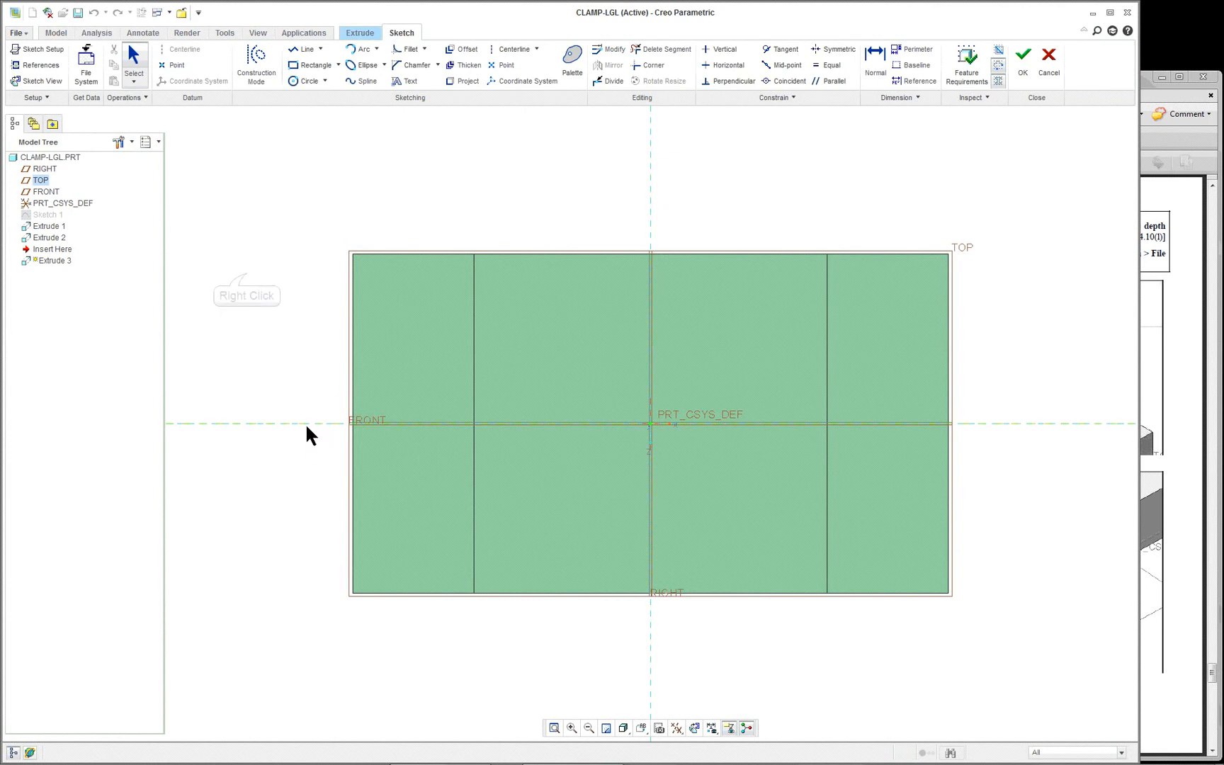
pyautogui.rightClick(247, 276)
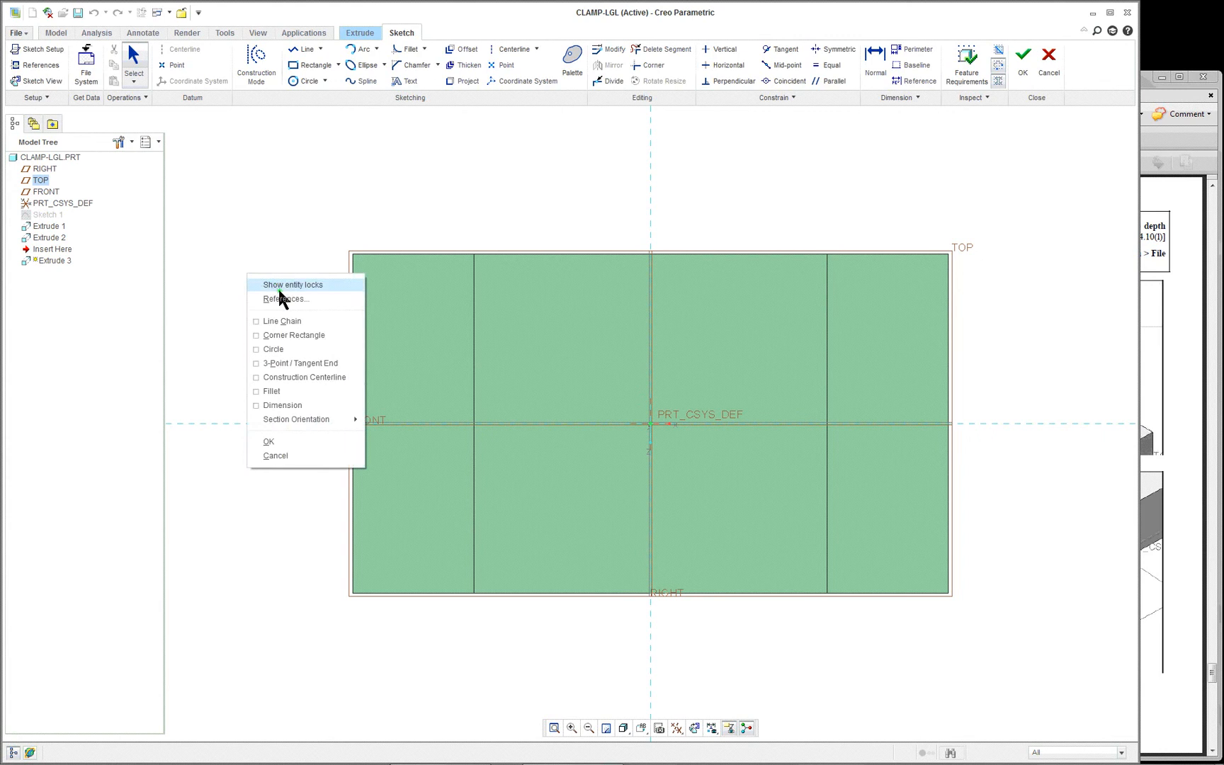
pyautogui.click(280, 298)
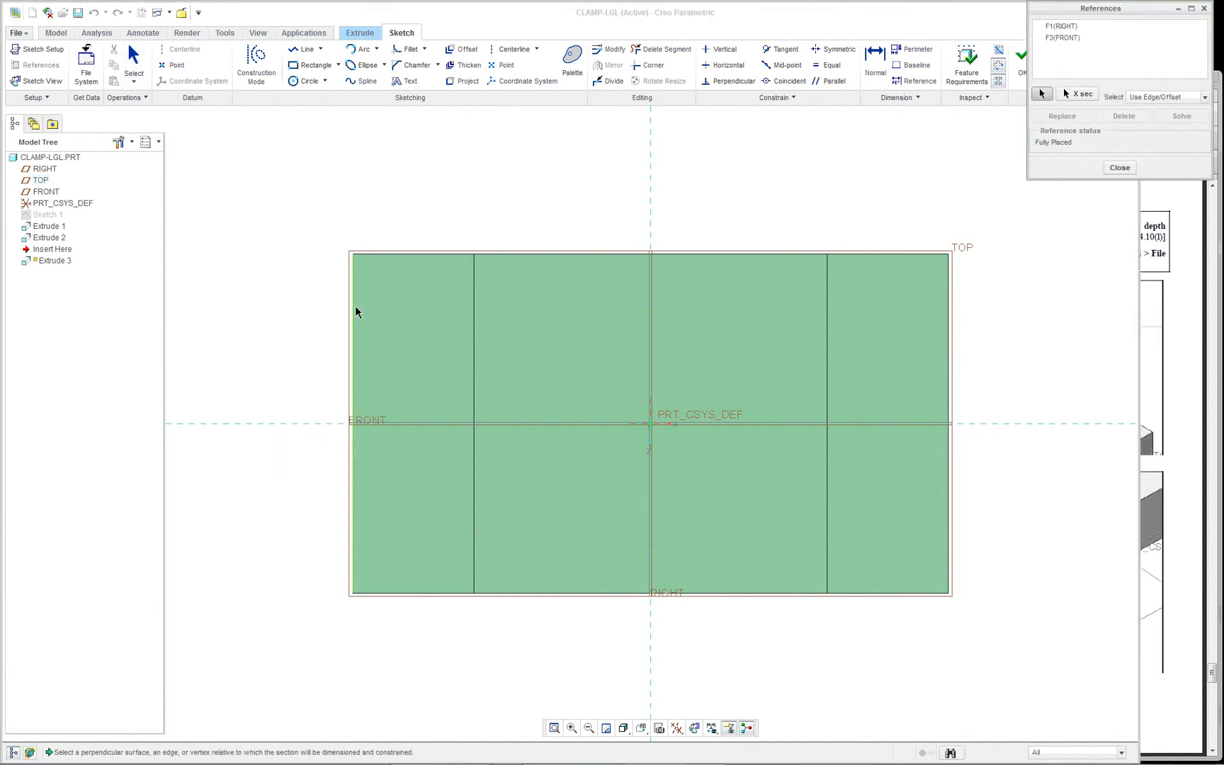
pyautogui.click(354, 314)
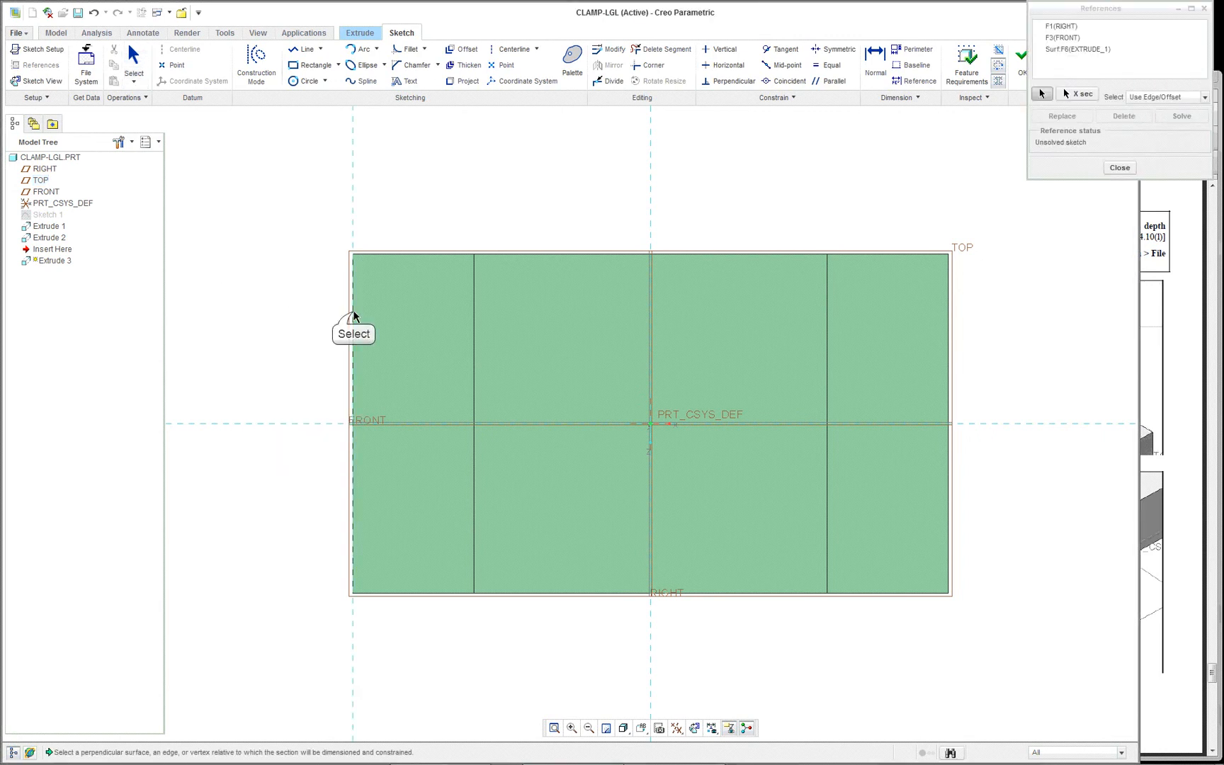
pyautogui.hotkey('ctrl', 'd')
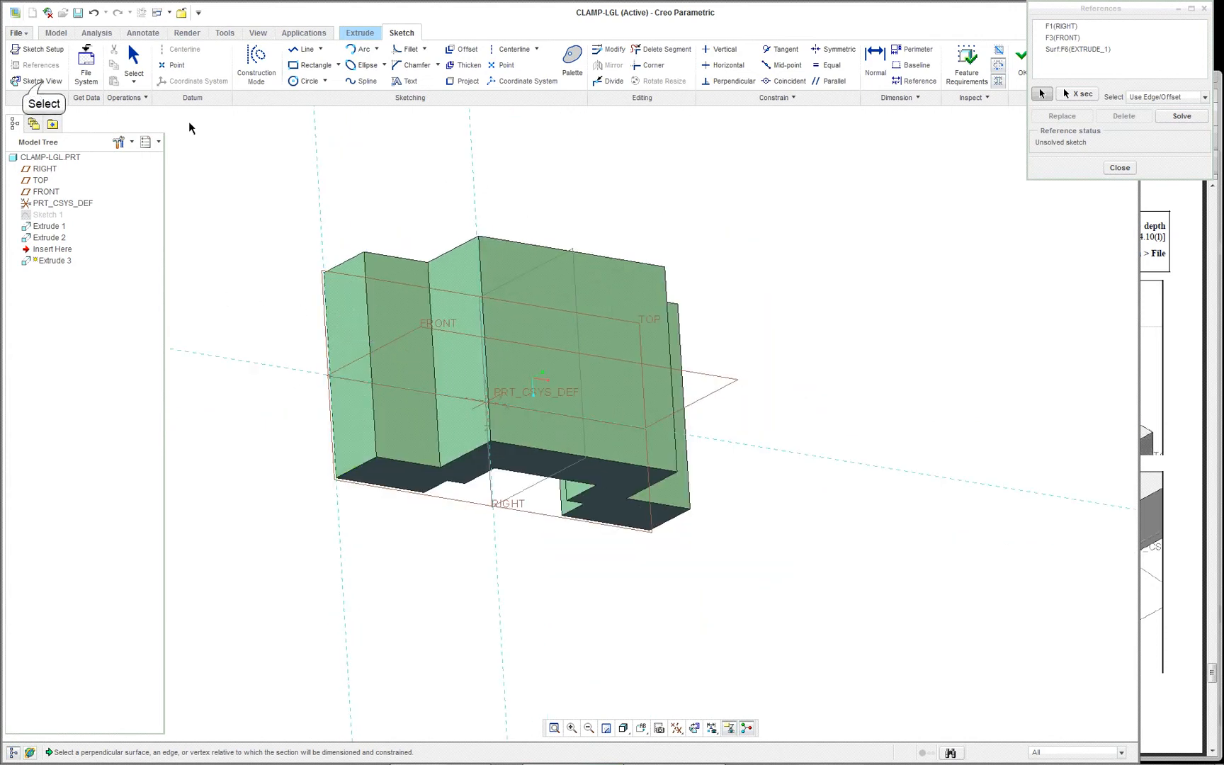
pyautogui.click(42, 81)
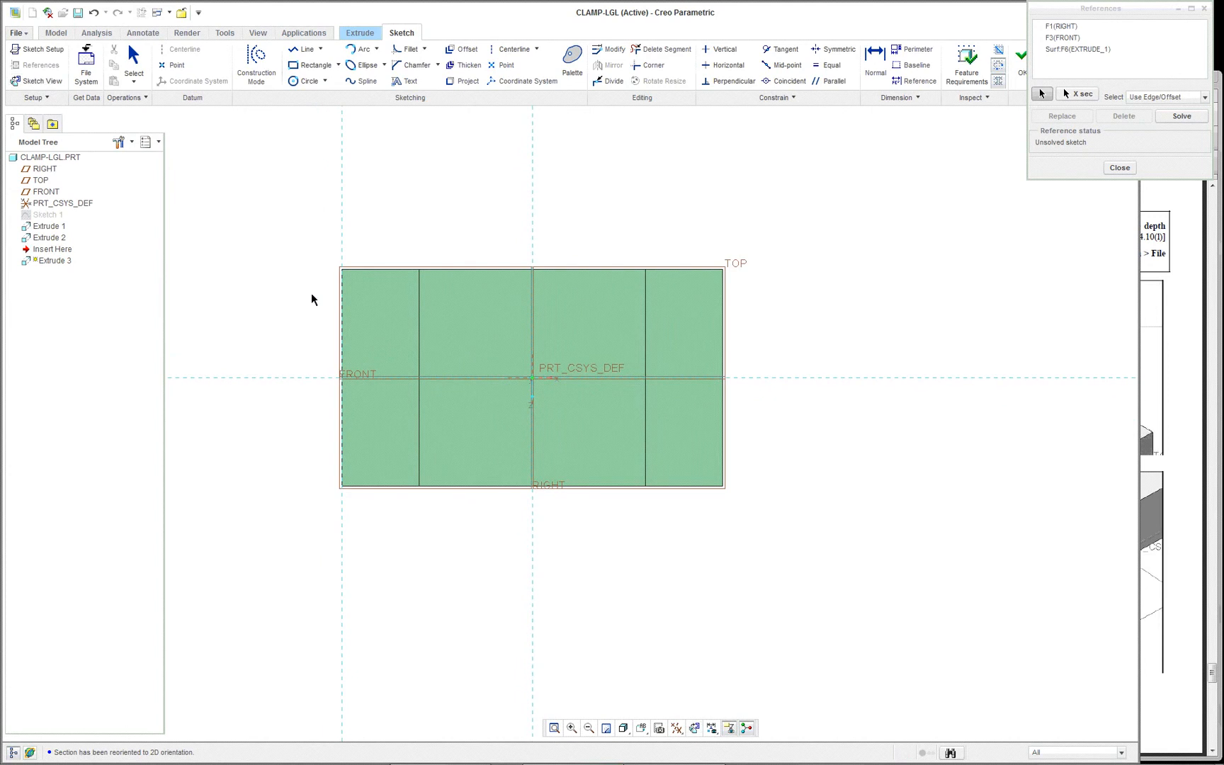
# Draw a horizontal construction centerline along the FRONT datum reference through the sketch origin
pyautogui.rightClick(272, 371)
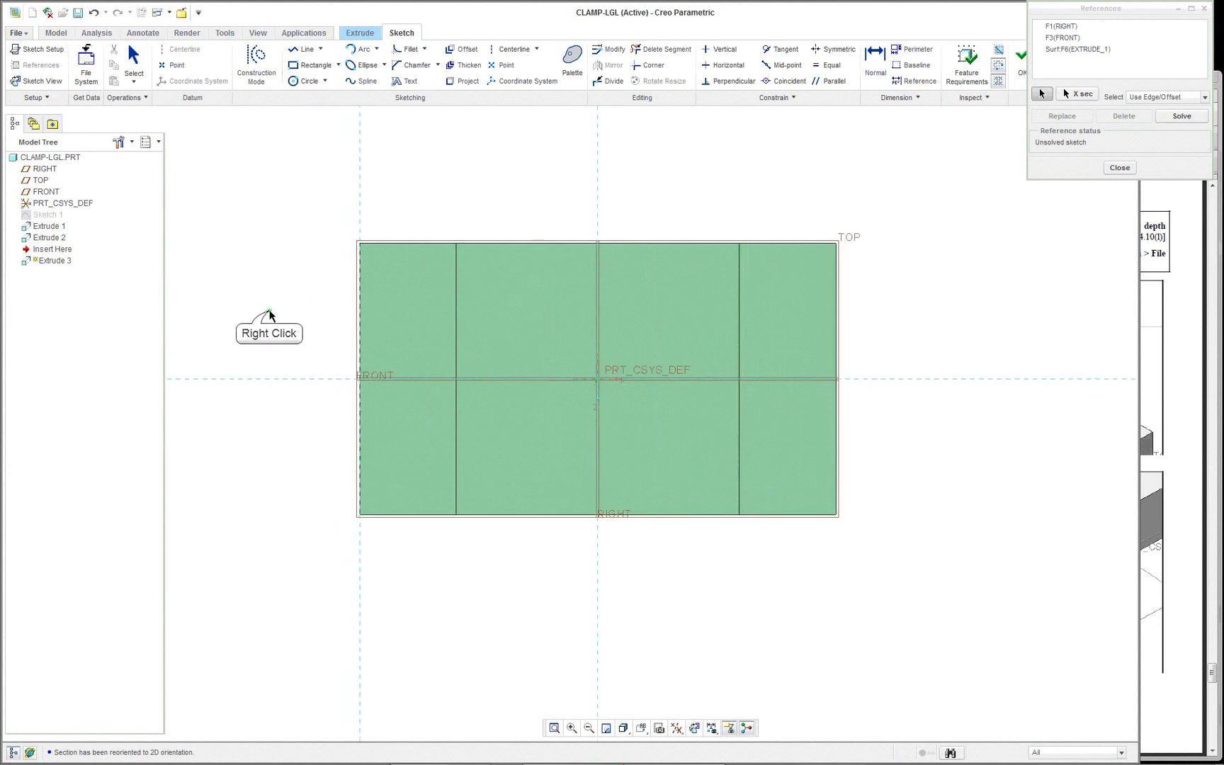
pyautogui.click(337, 415)
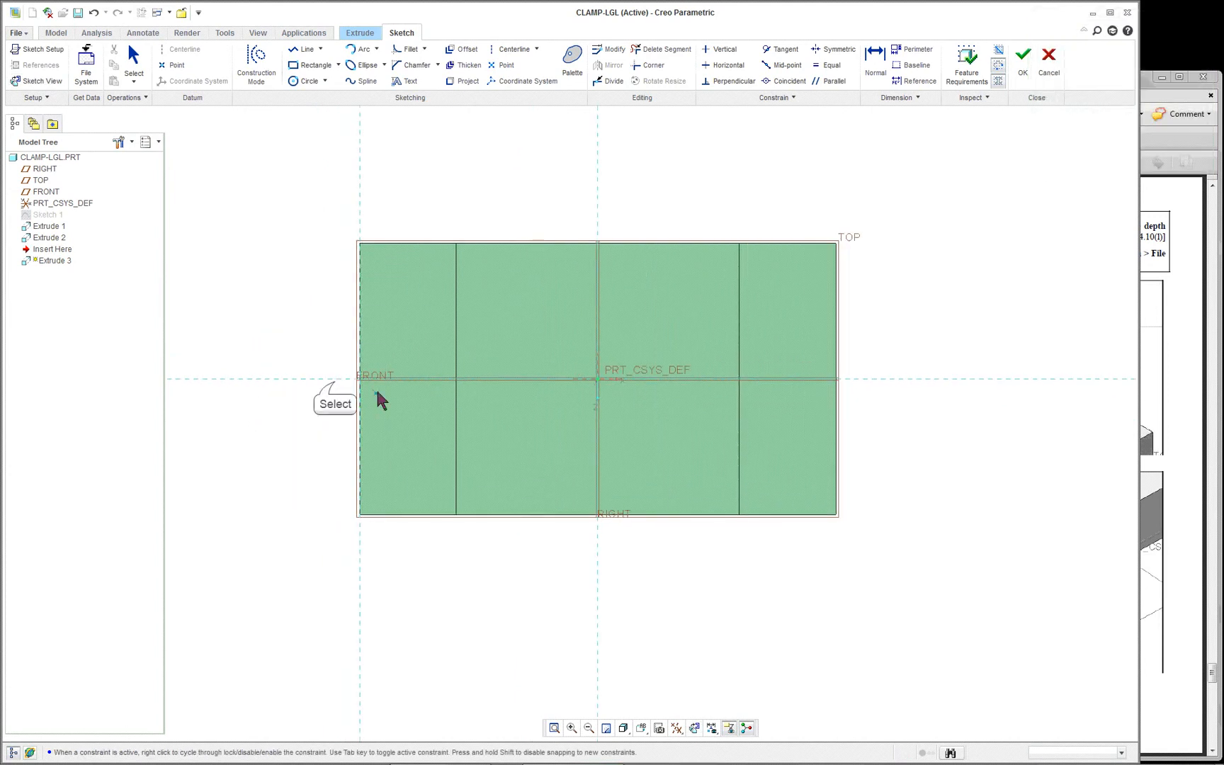
pyautogui.click(334, 380)
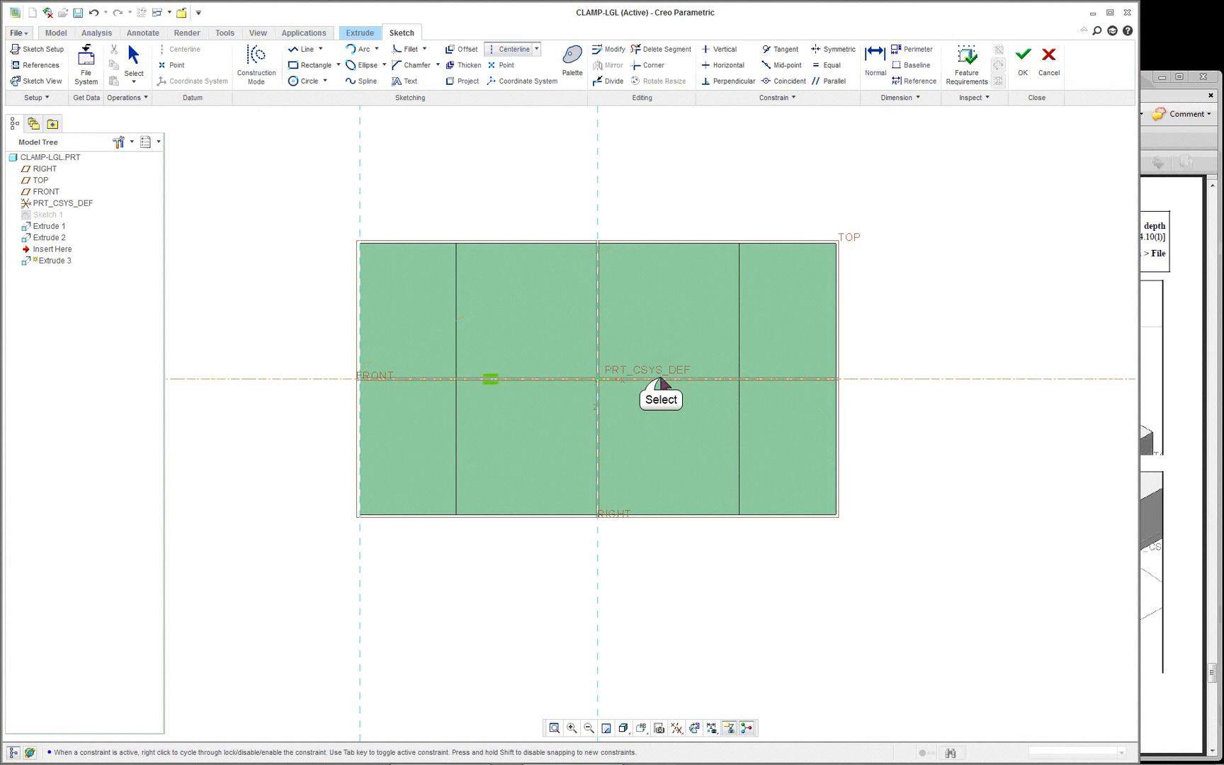
pyautogui.click(659, 382)
pyautogui.middleClick(938, 345)
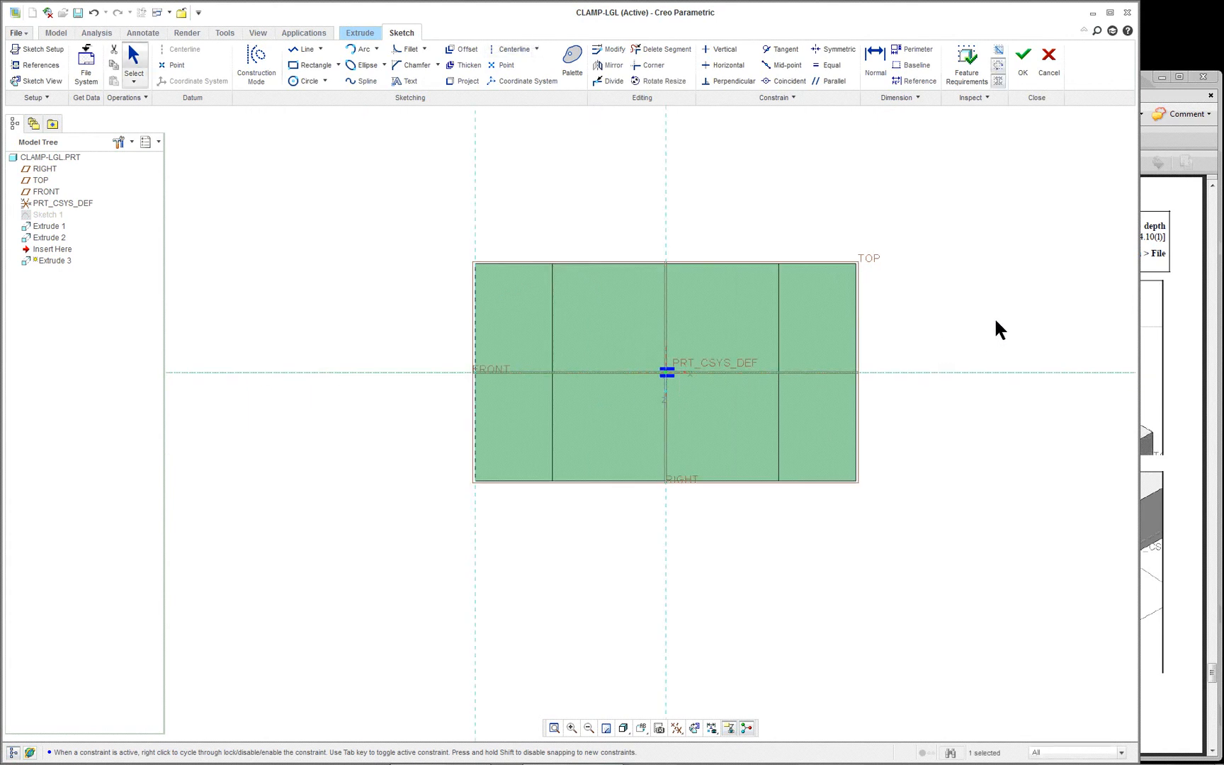
pyautogui.scroll(1, 995, 328)
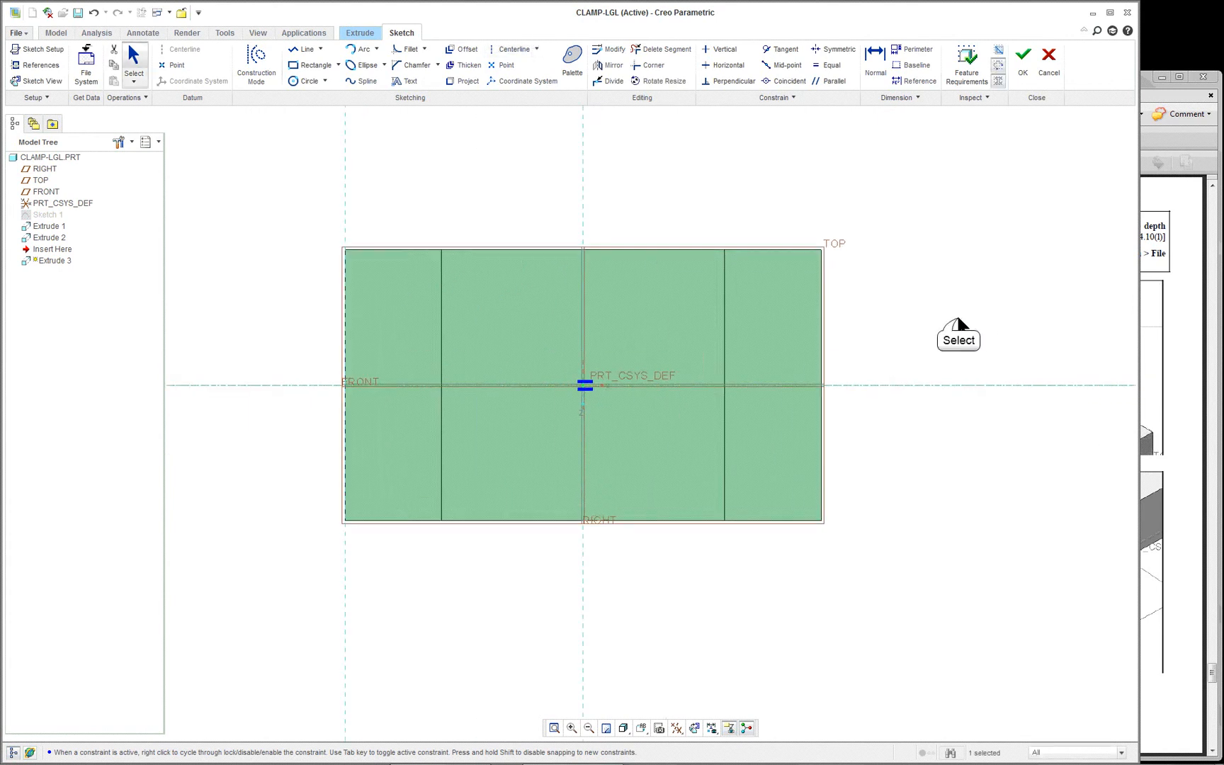
# Sketch a rectangle about 21.4 wide and 28.42 high from the left edge reference, symmetric about the centerline, and place its height dimension outside the part
pyautogui.rightClick(215, 196)
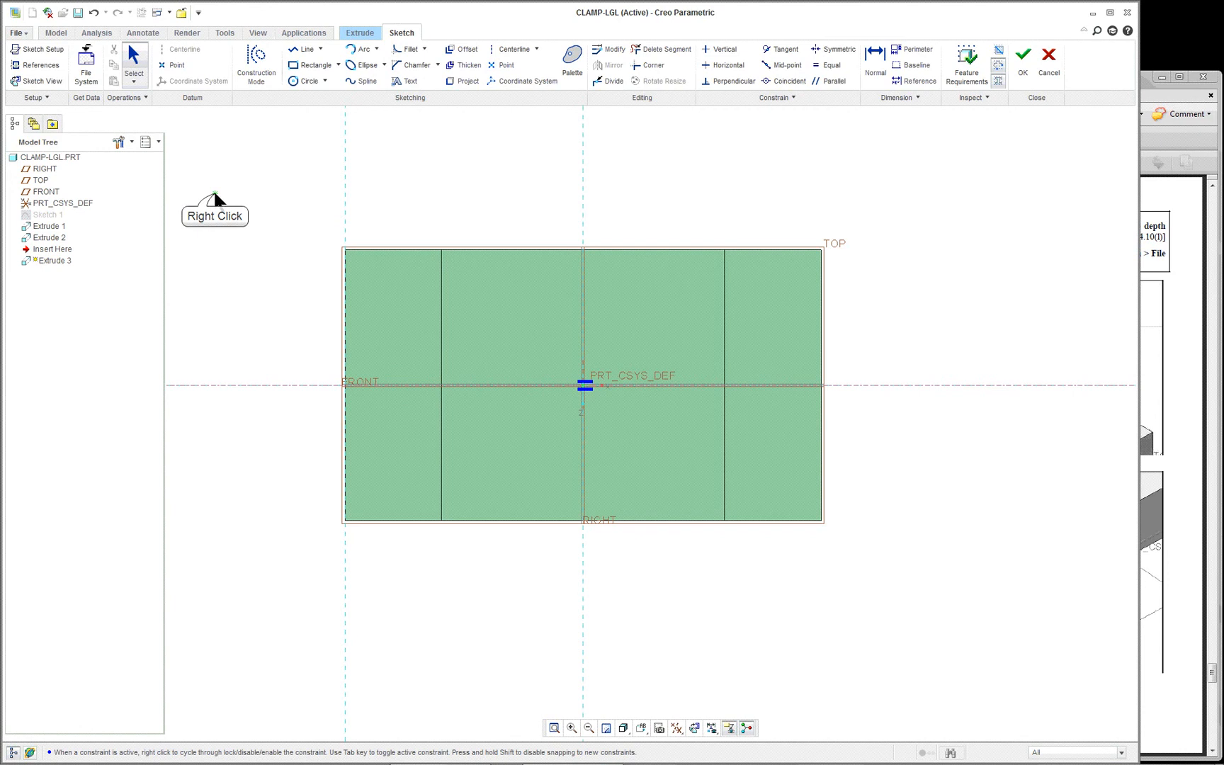
pyautogui.click(255, 255)
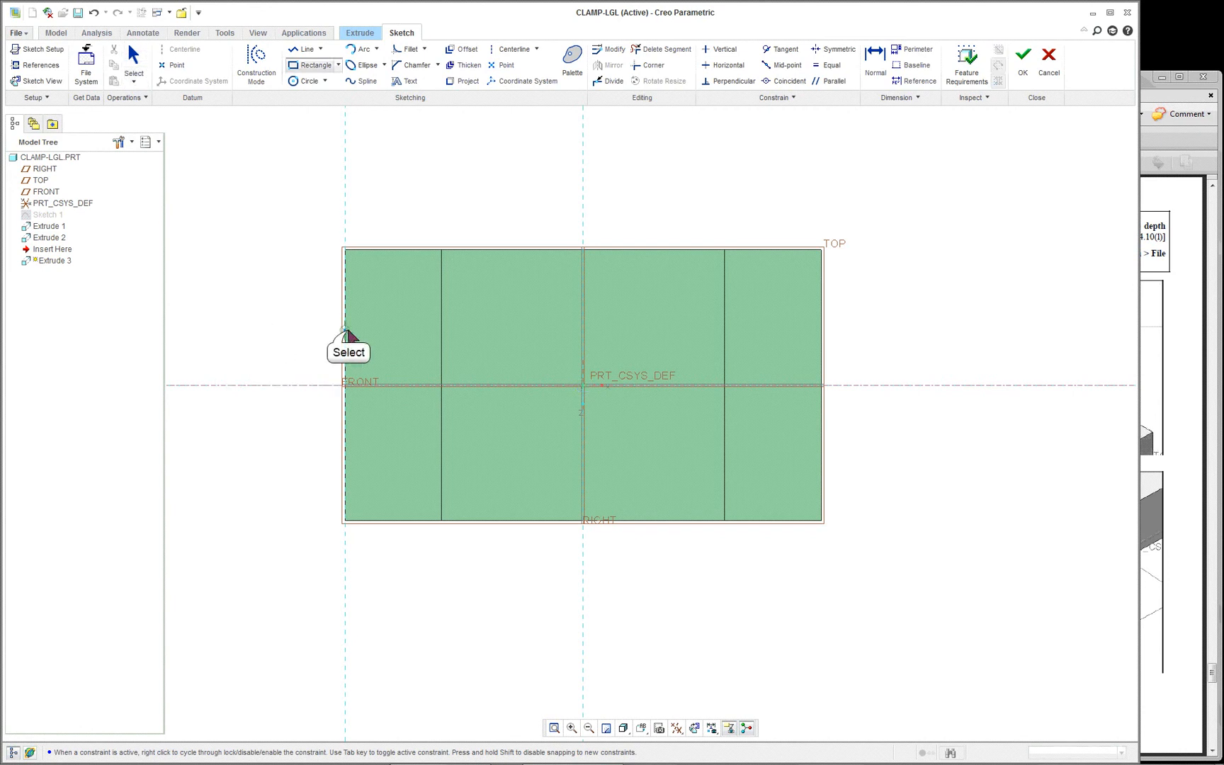
pyautogui.click(346, 331)
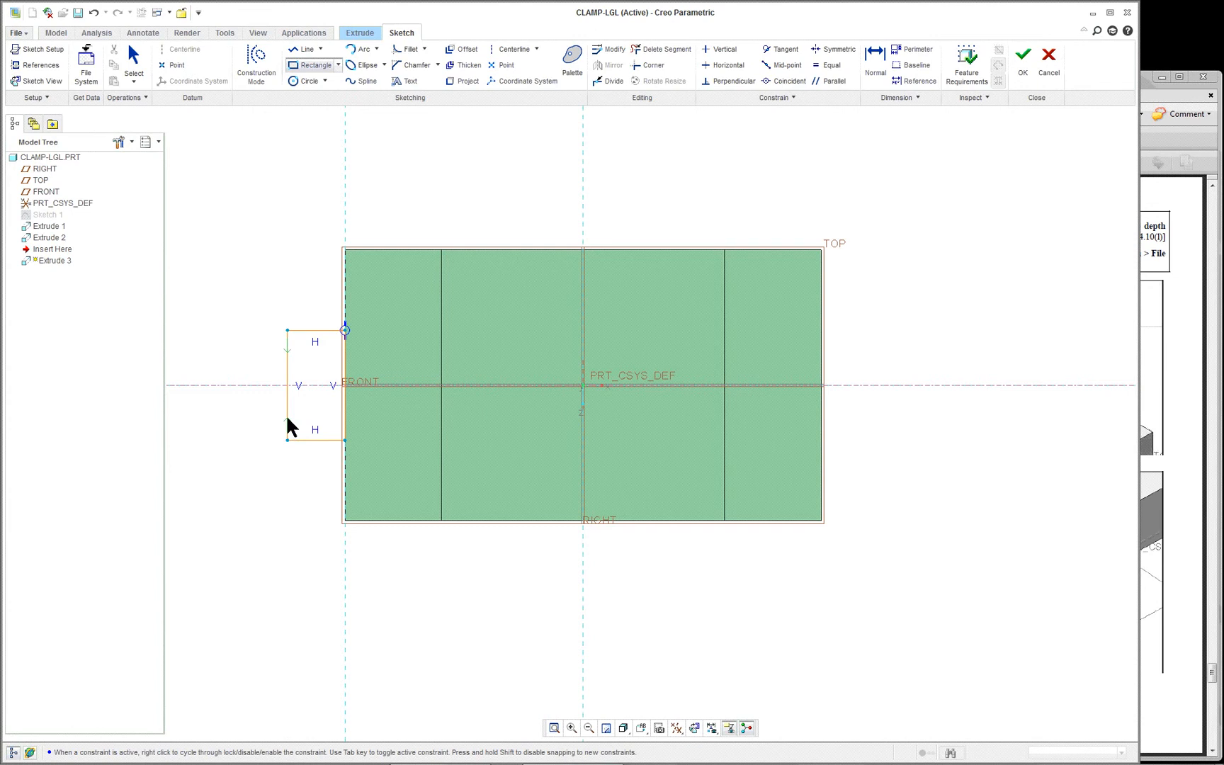
pyautogui.click(428, 421)
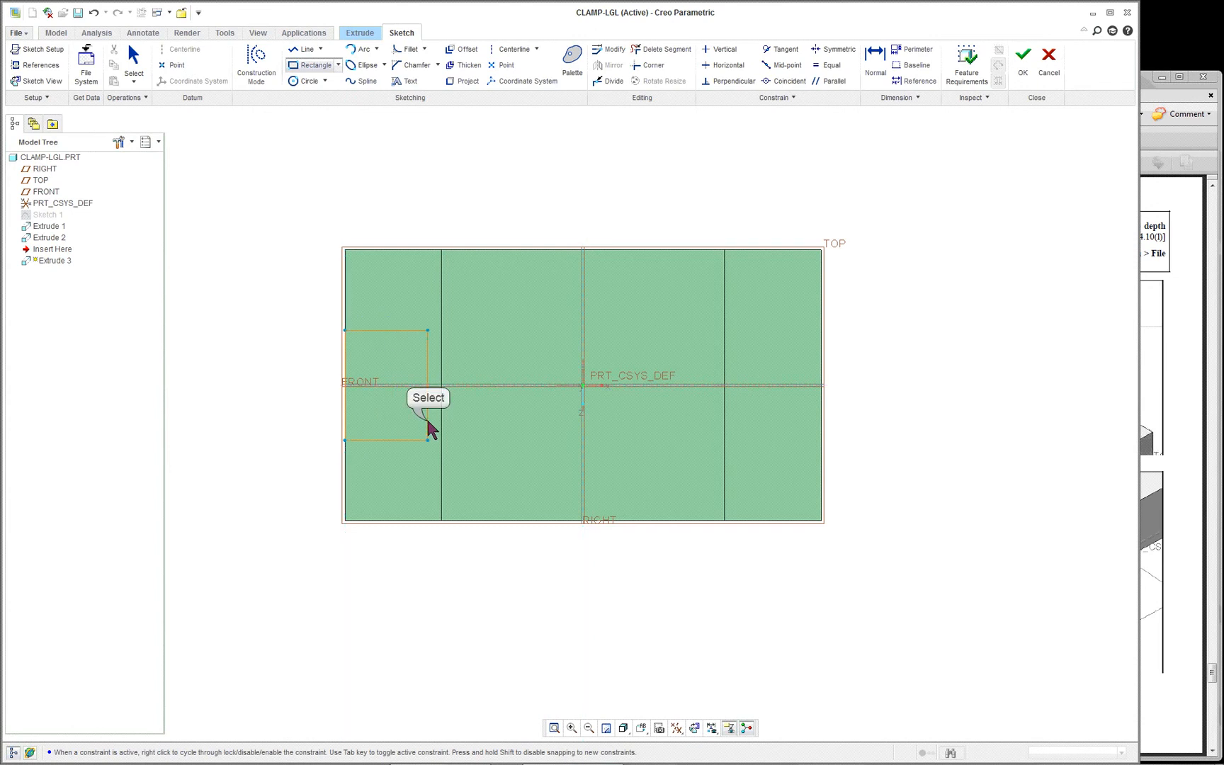
pyautogui.middleClick(269, 446)
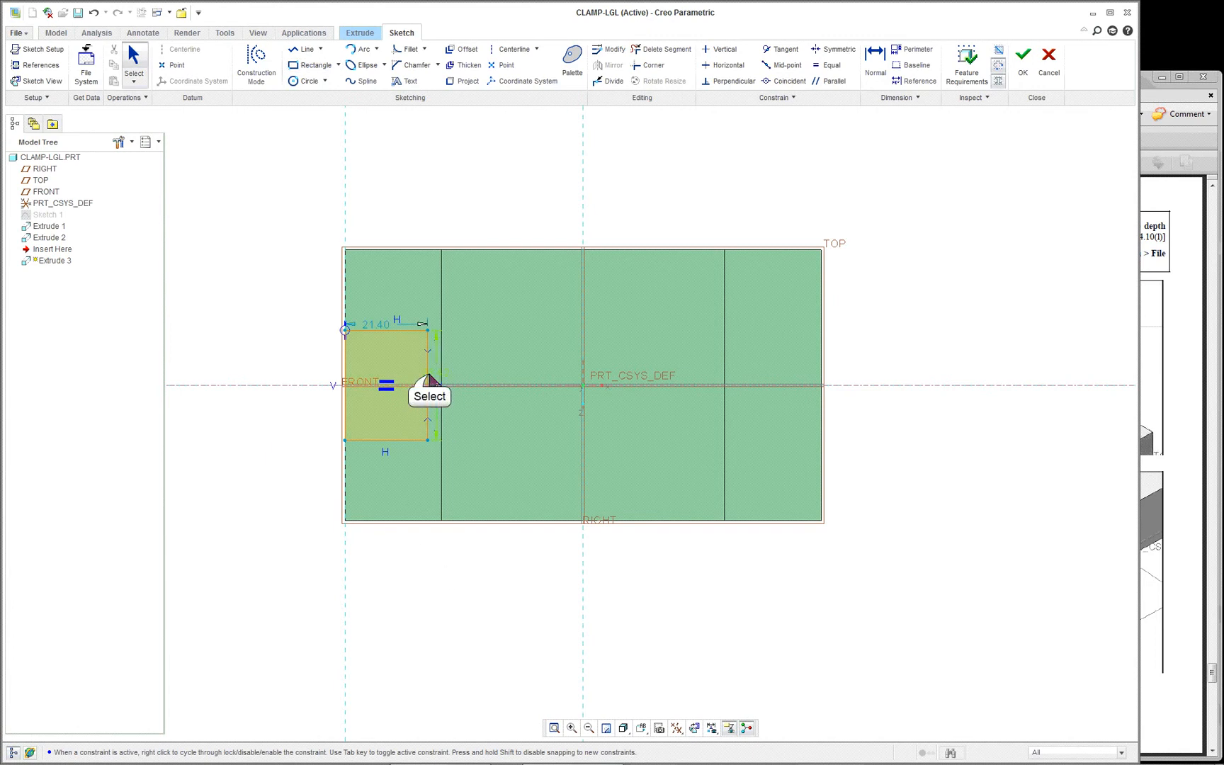
pyautogui.moveTo(437, 375); pyautogui.dragTo(273, 391)
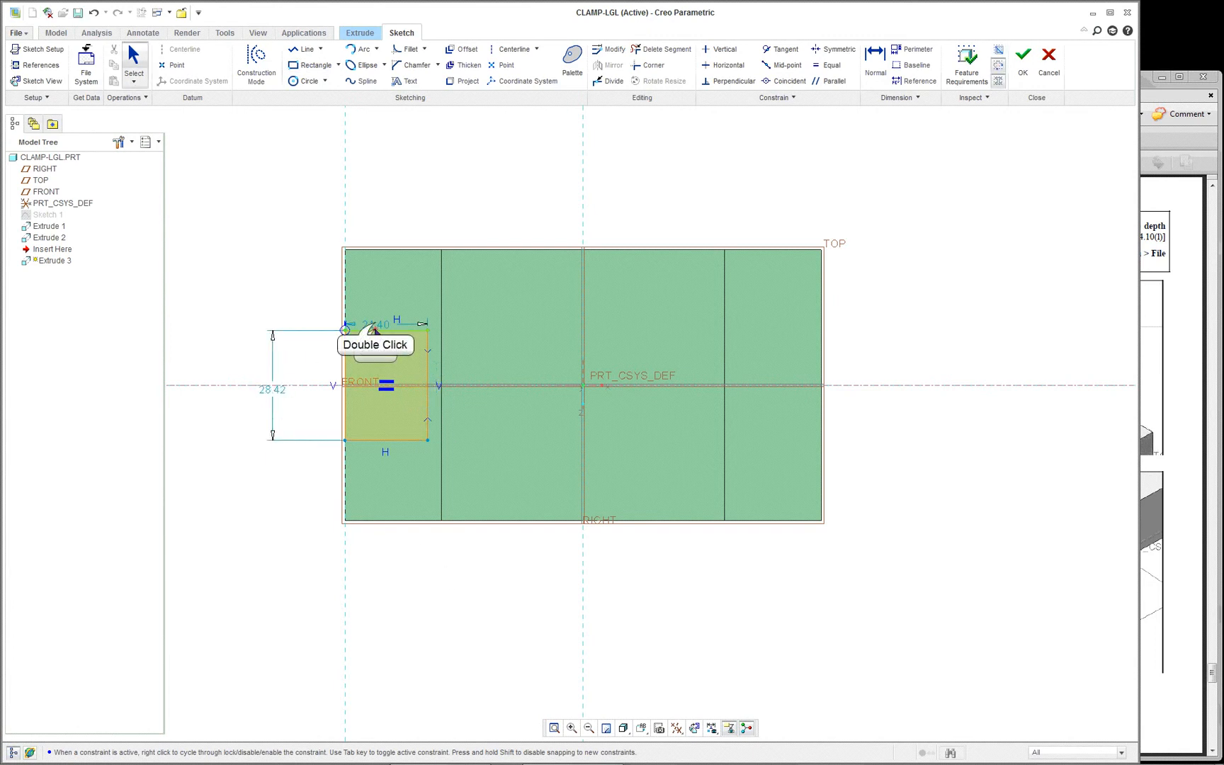
# Set the rectangle's width to 20 and move its dimension above the part outline
pyautogui.doubleClick(387, 312)
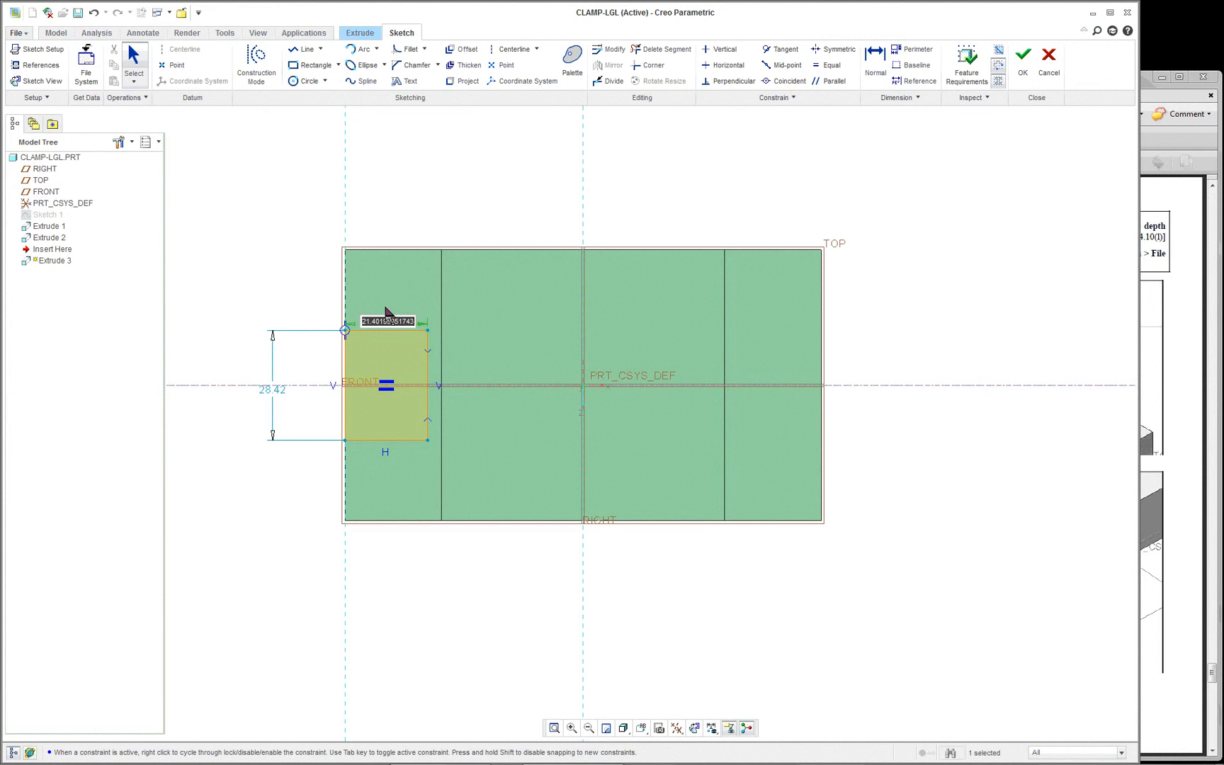
pyautogui.write('20')
pyautogui.press('Return')
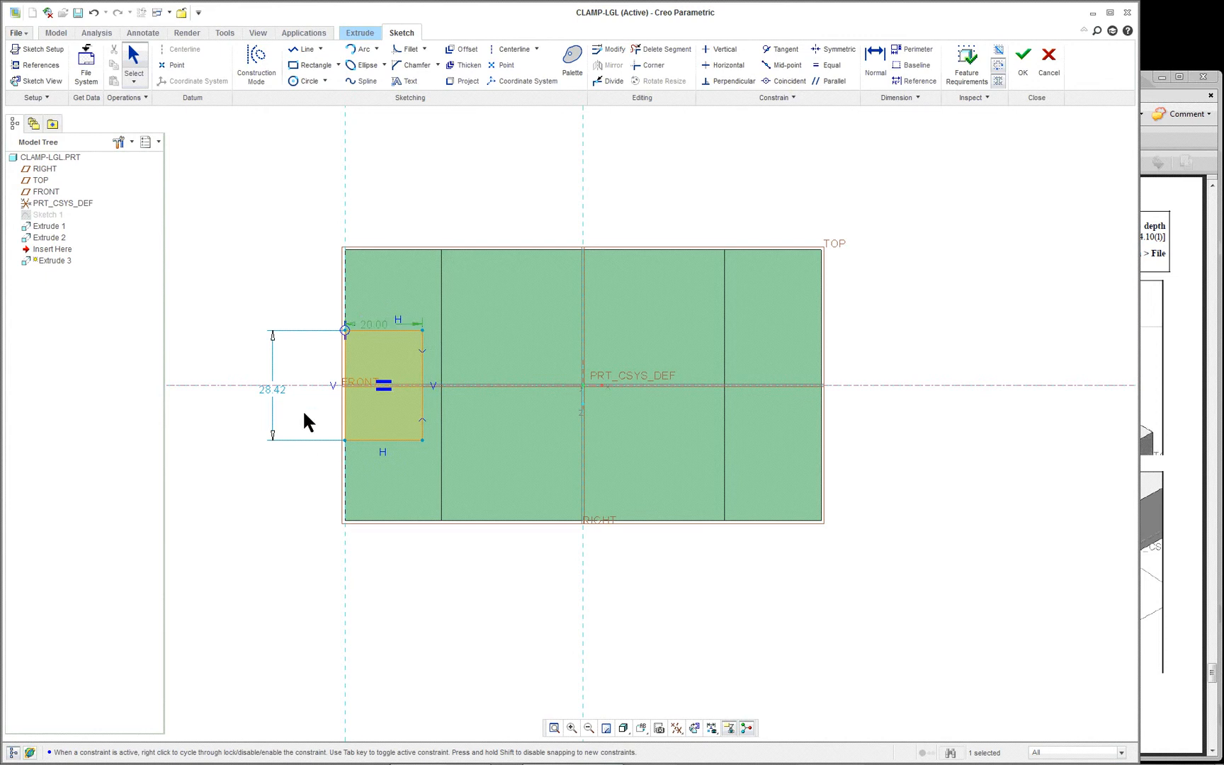
pyautogui.moveTo(374, 325); pyautogui.dragTo(392, 207)
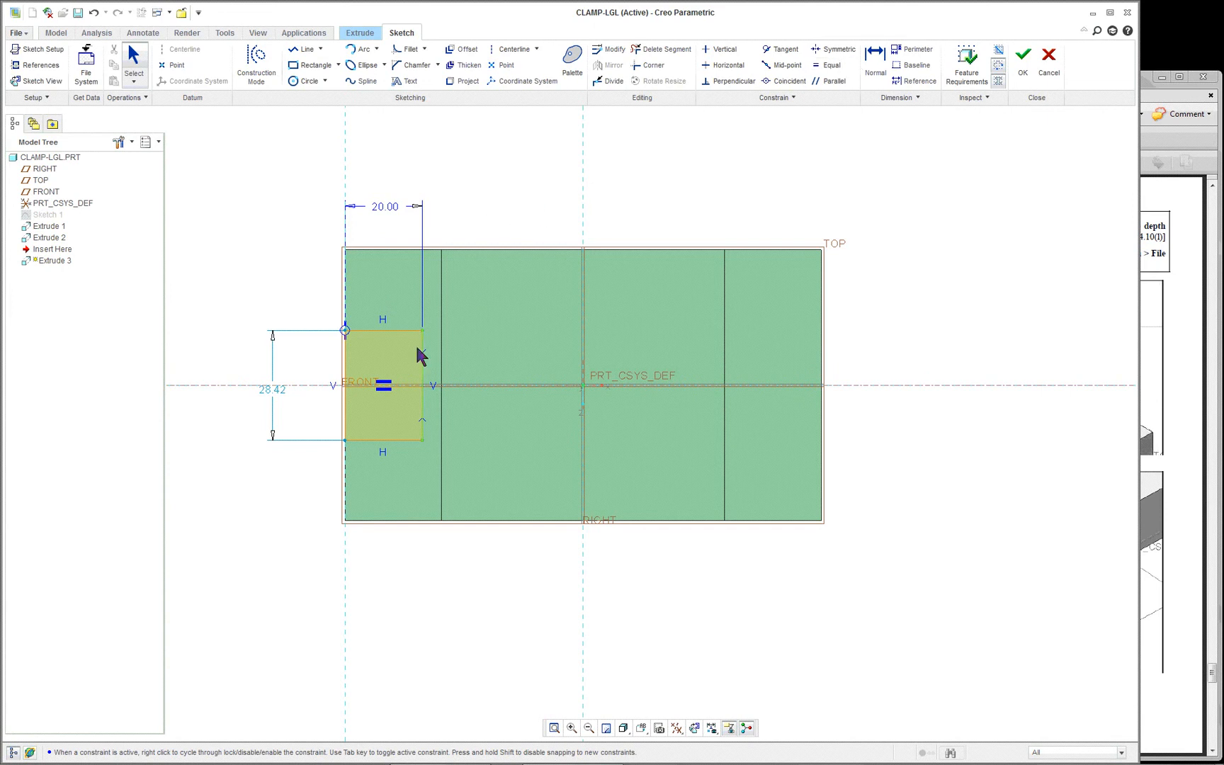
pyautogui.click(388, 207)
pyautogui.rightClick(497, 198)
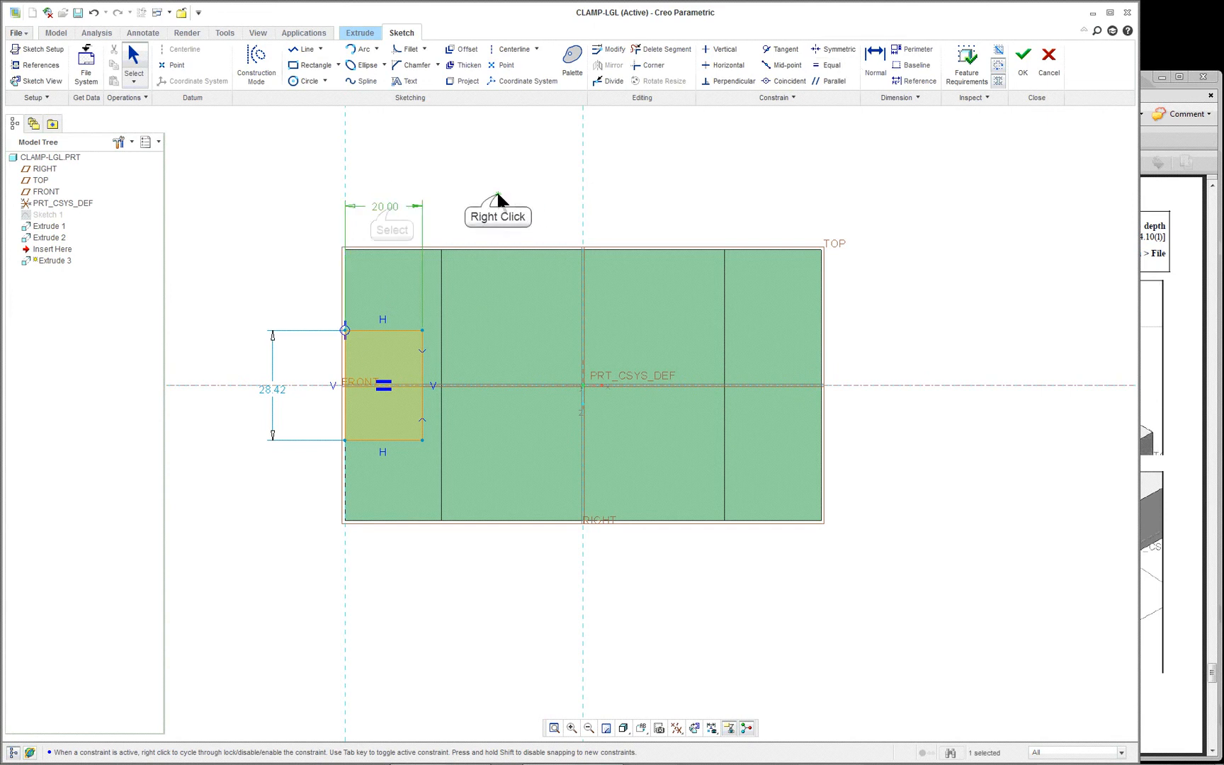
pyautogui.click(480, 225)
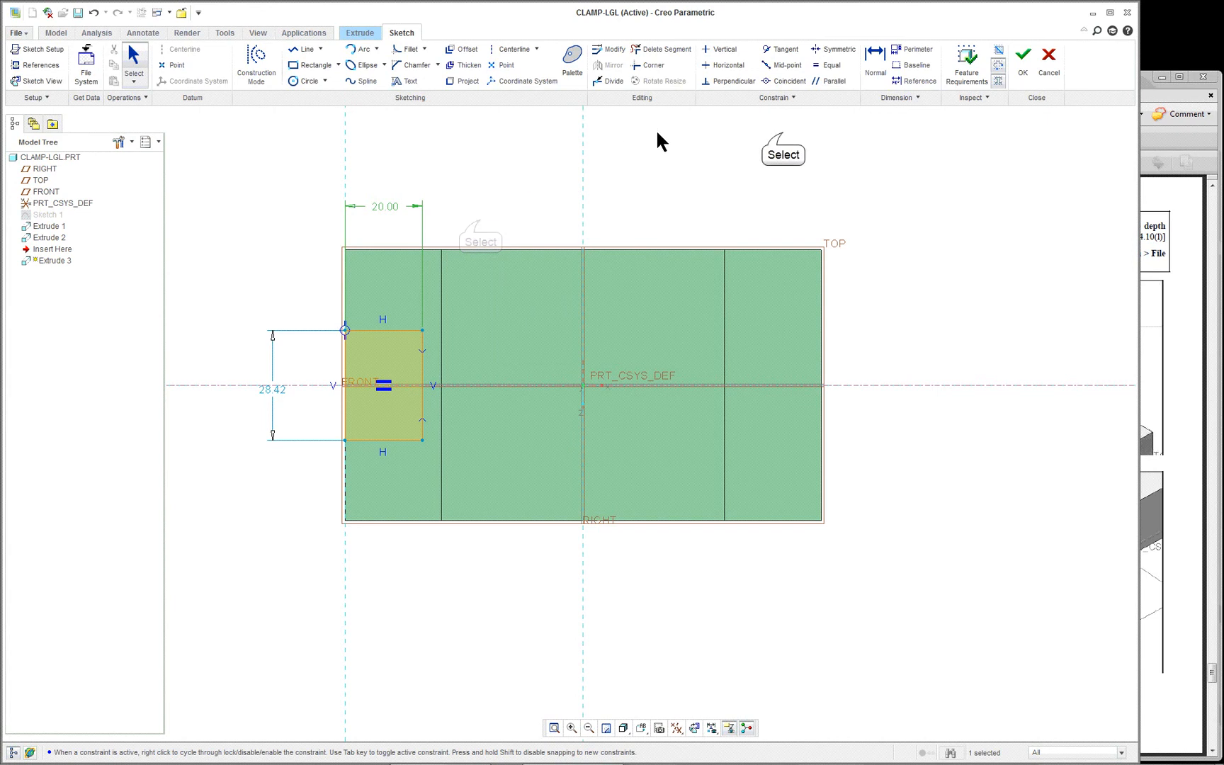
# Constrain the rectangle's upper and left sides to equal length, making the section square
pyautogui.click(828, 66)
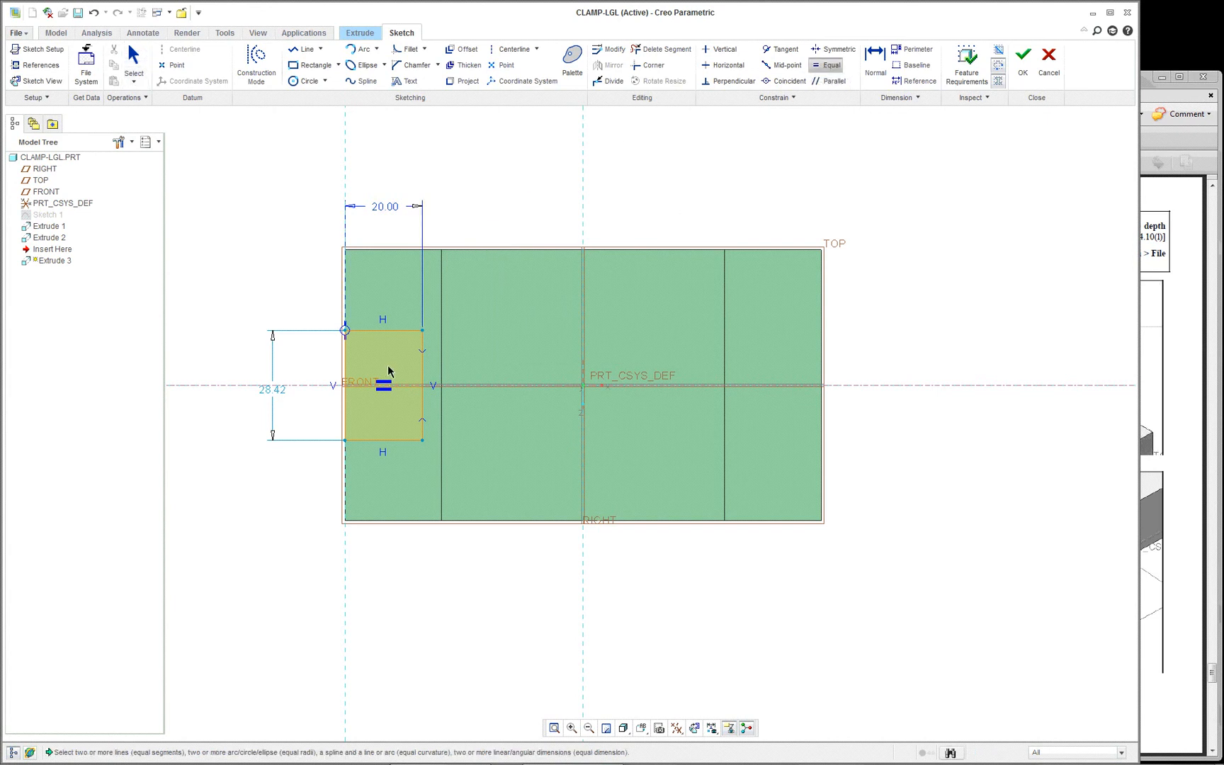
pyautogui.click(368, 330)
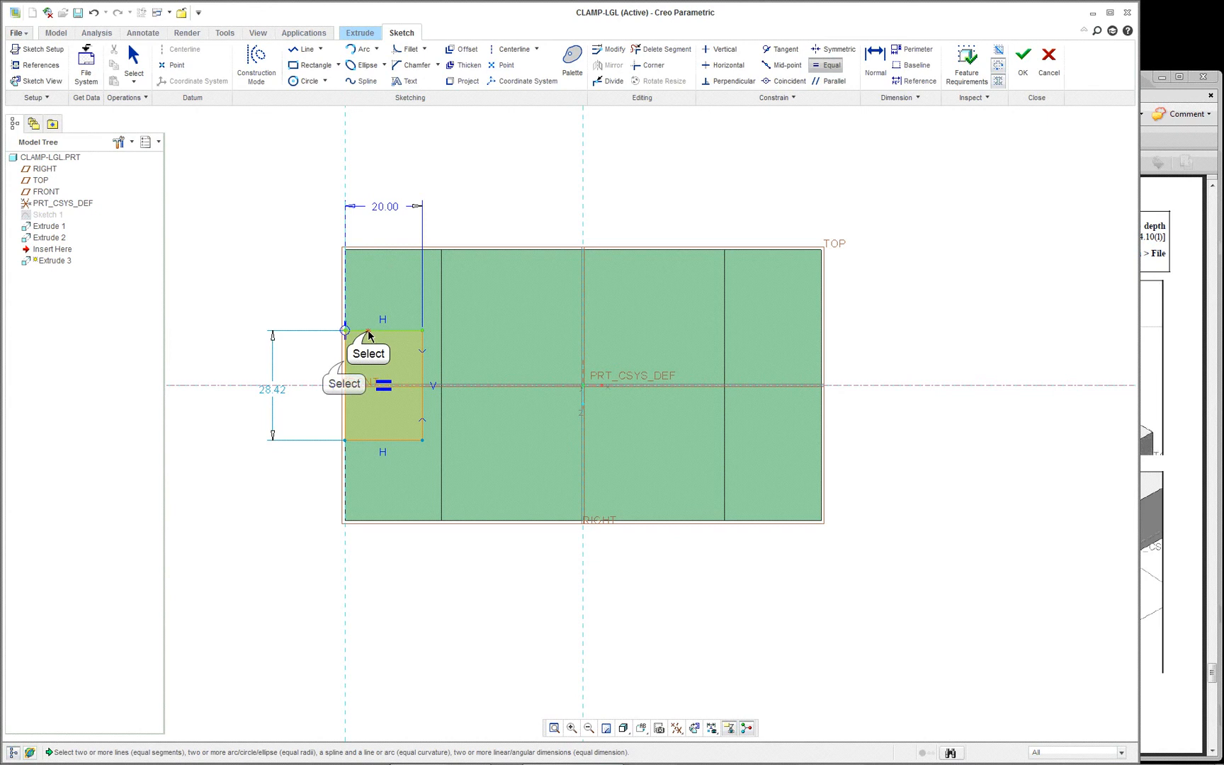
pyautogui.click(345, 362)
pyautogui.scroll(-2, 559, 199)
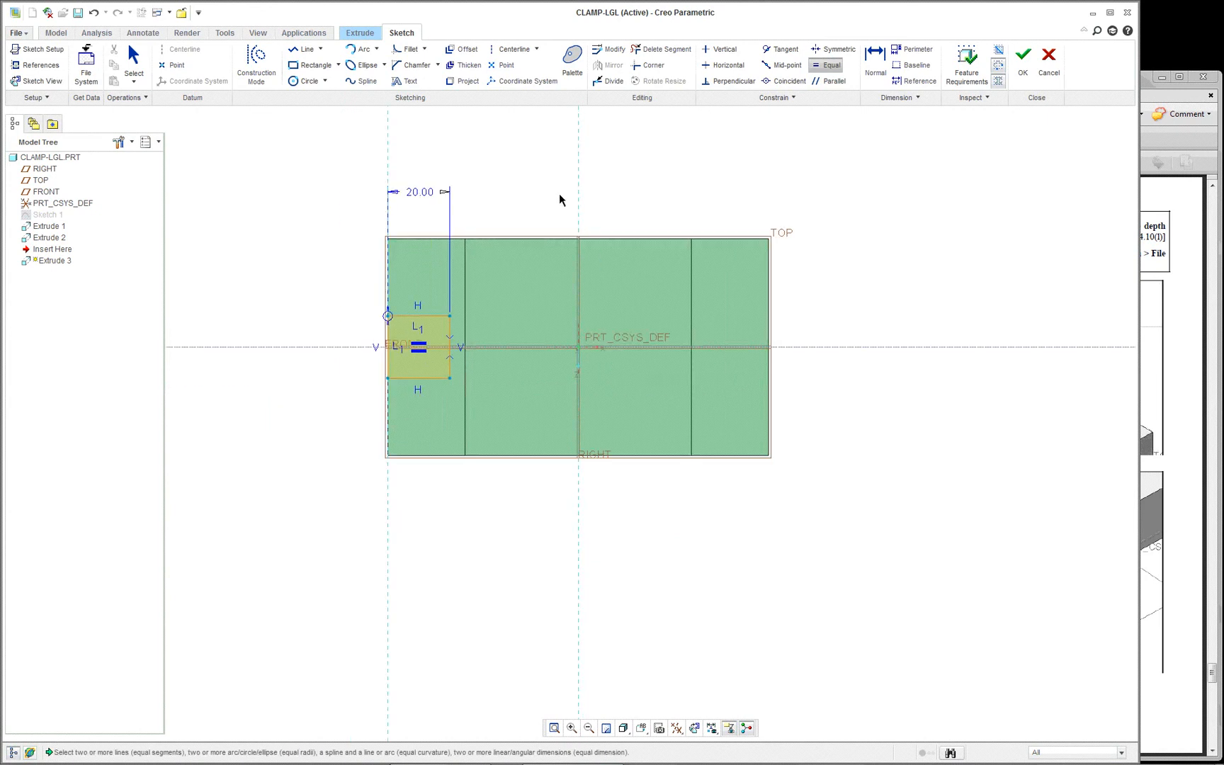
pyautogui.scroll(2, 559, 199)
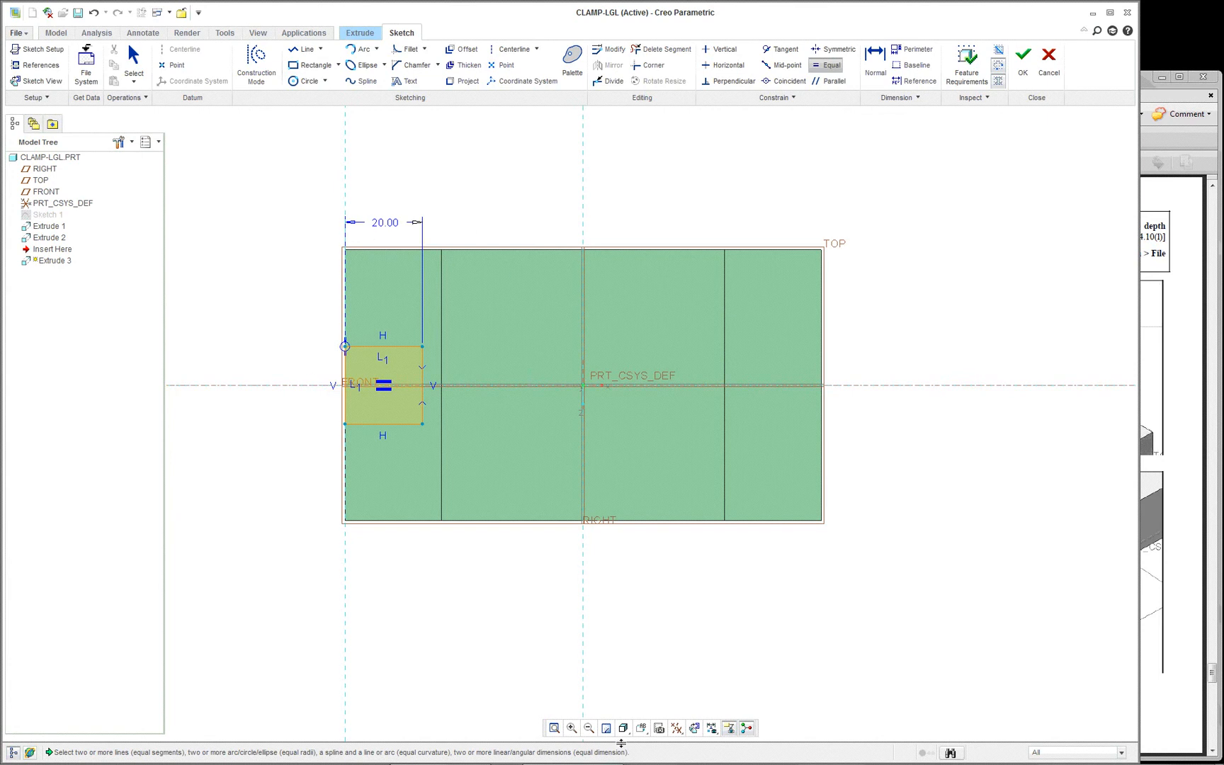
# Finish the square section sketch and return to the extrude definition
pyautogui.moveTo(623, 637)
pyautogui.mouseDown(button='middle')
pyautogui.moveTo(618, 583)
pyautogui.moveTo(549, 538)
pyautogui.moveTo(538, 658)
pyautogui.mouseUp(button='middle')
pyautogui.rightClick(439, 568)
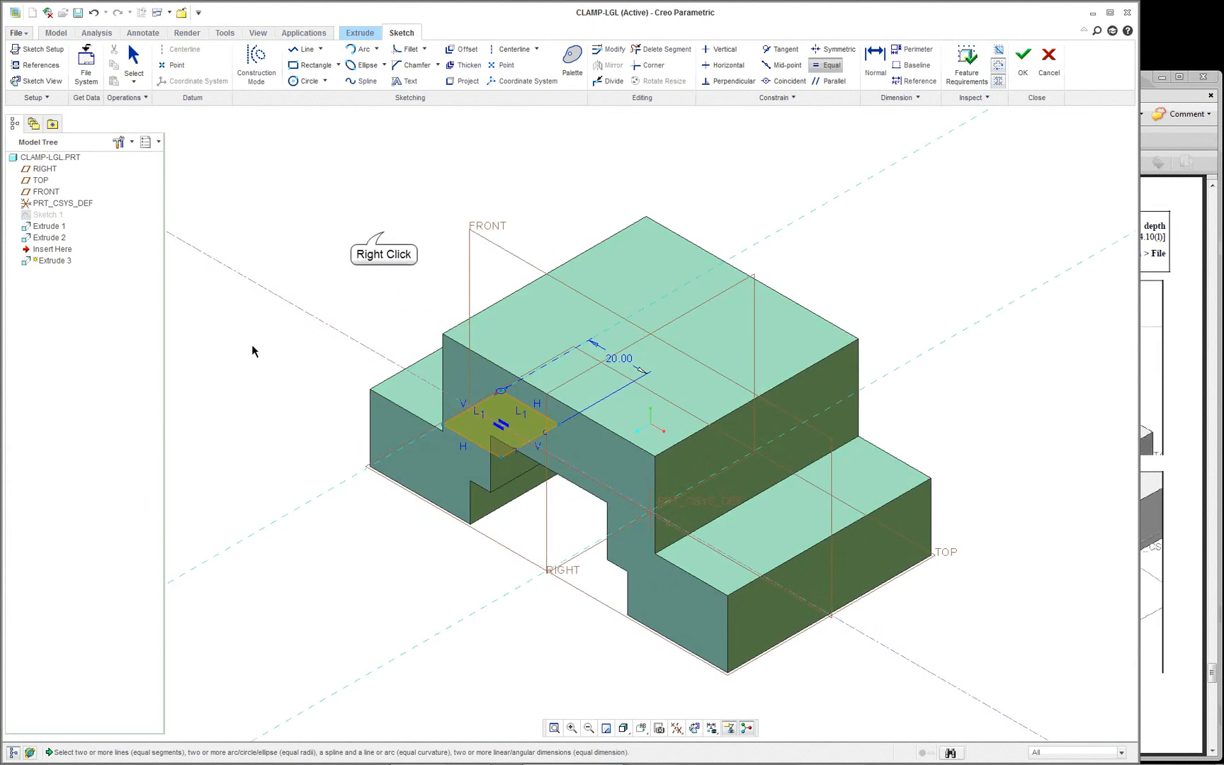
pyautogui.rightClick(383, 233)
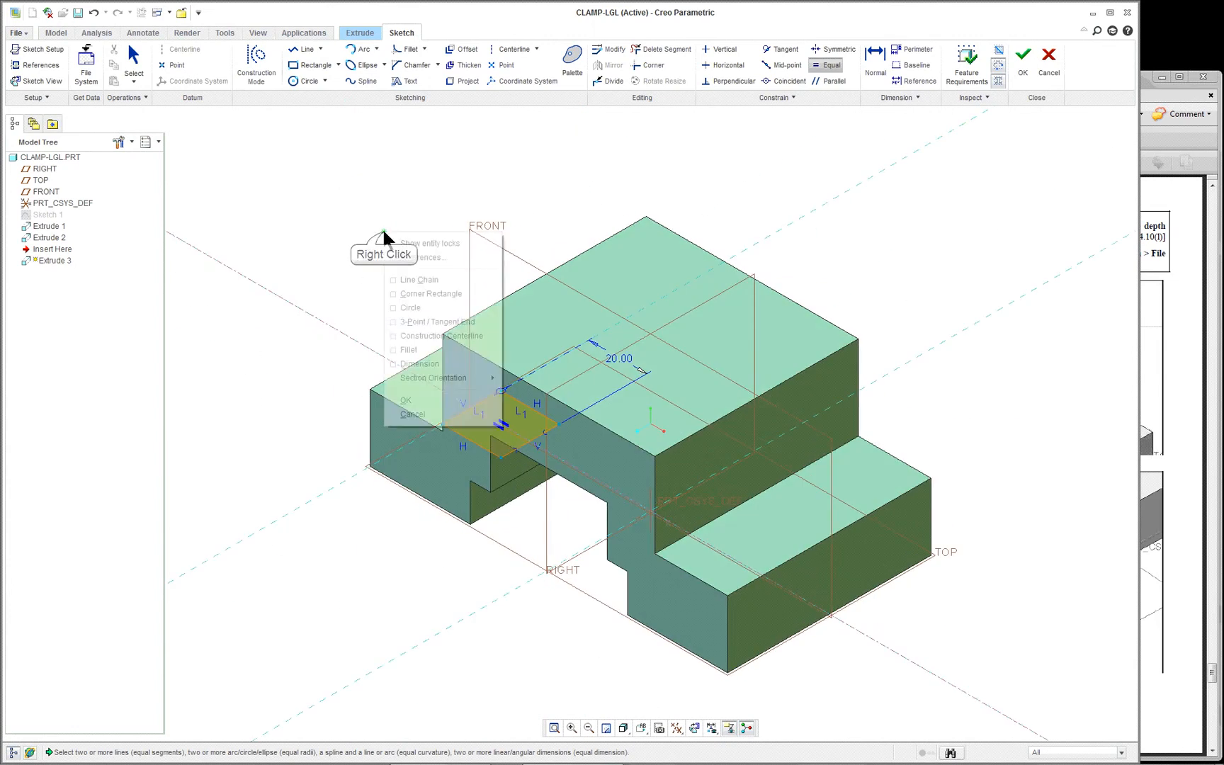
pyautogui.click(402, 406)
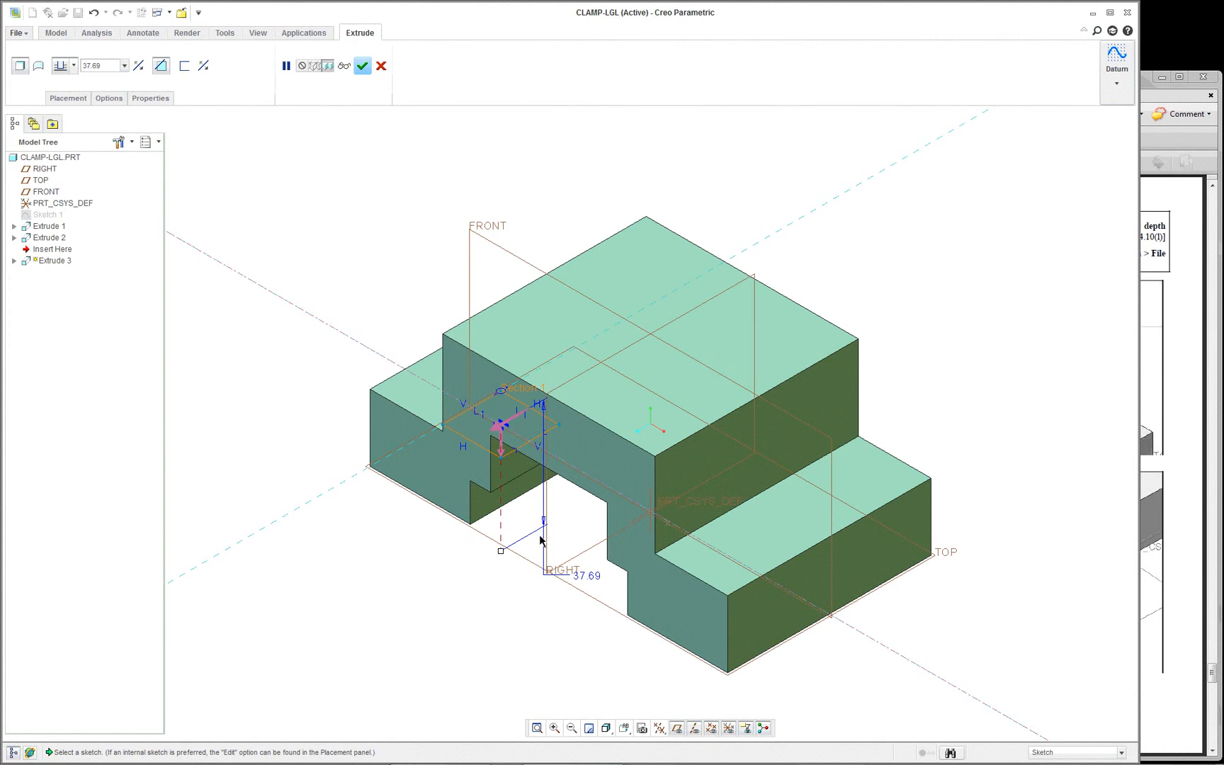
# Reverse the cut's depth direction so it runs into the clamp body, and review the available depth options
pyautogui.moveTo(540, 540)
pyautogui.mouseDown(button='middle')
pyautogui.moveTo(662, 452)
pyautogui.moveTo(606, 667)
pyautogui.mouseUp(button='middle')
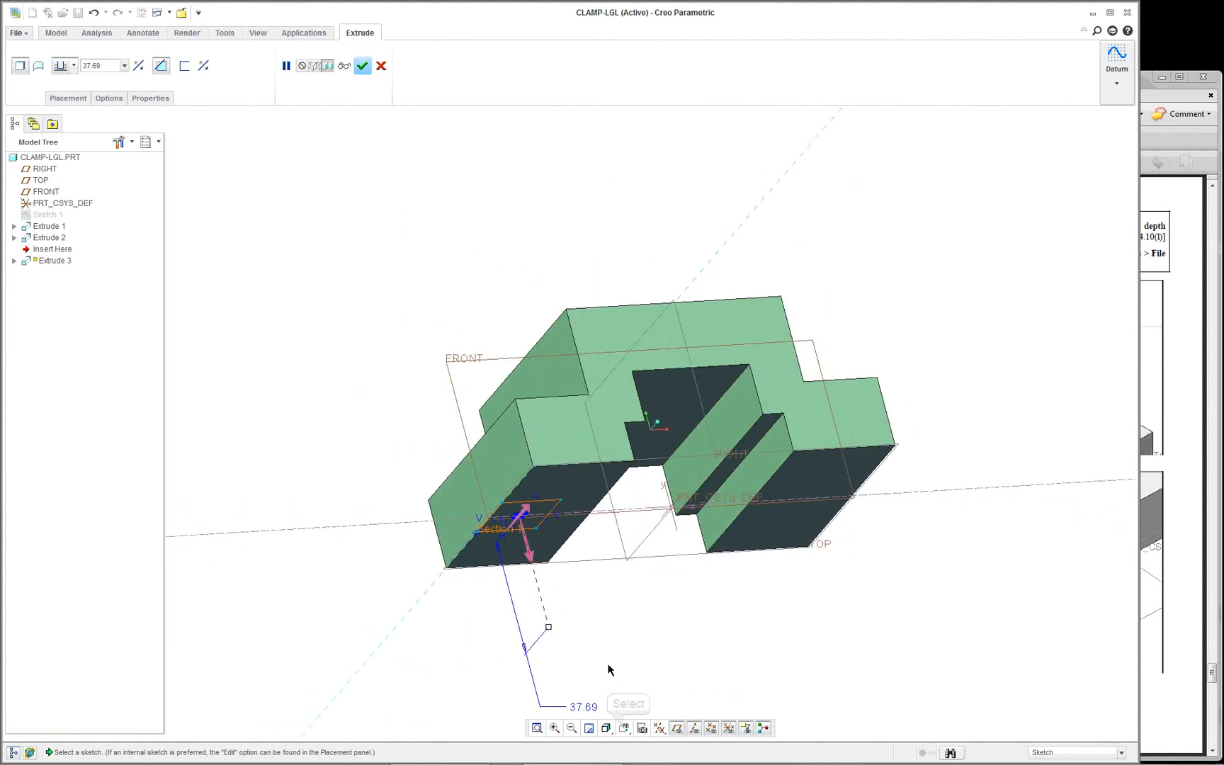
pyautogui.click(623, 728)
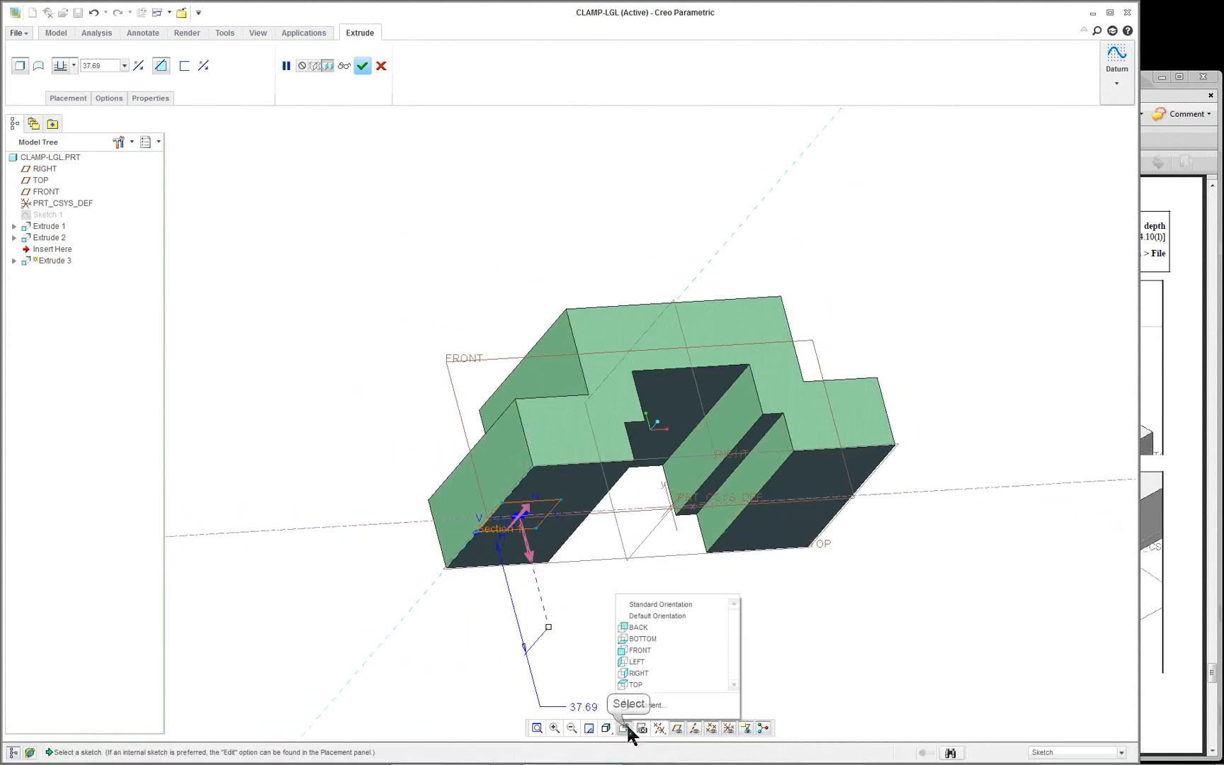
pyautogui.click(654, 615)
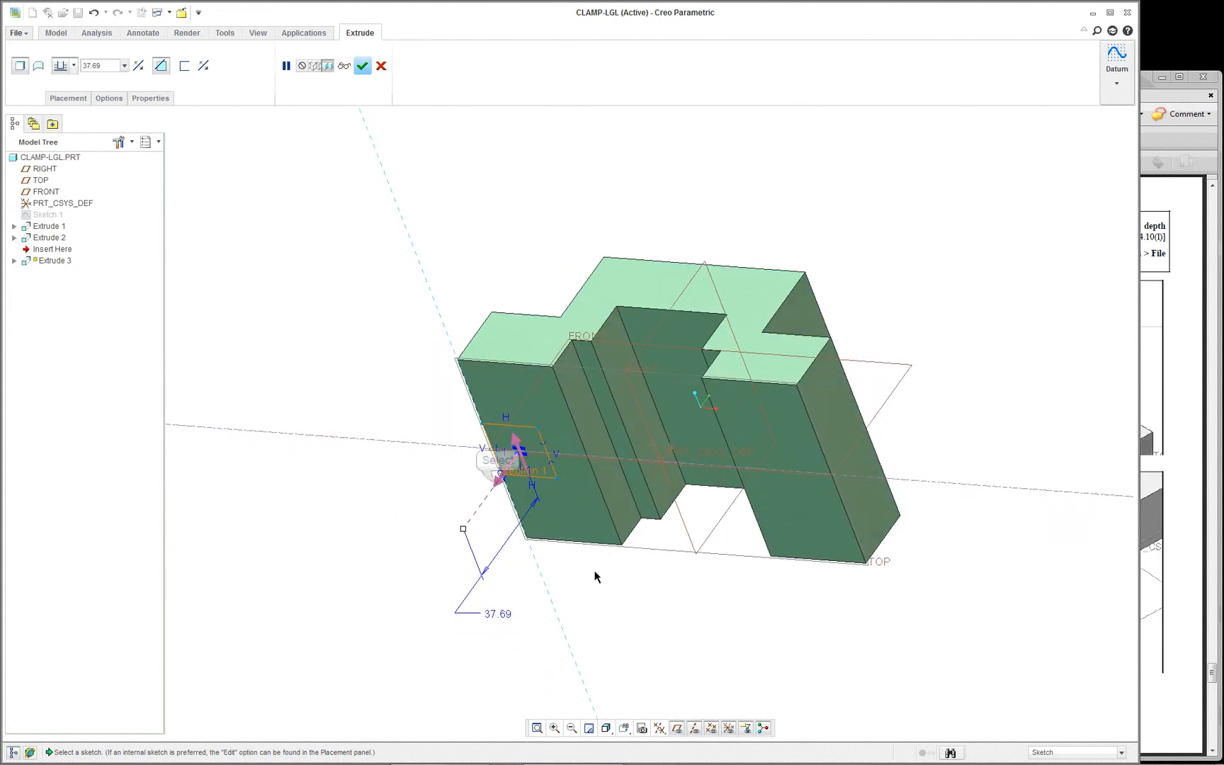
pyautogui.click(494, 485)
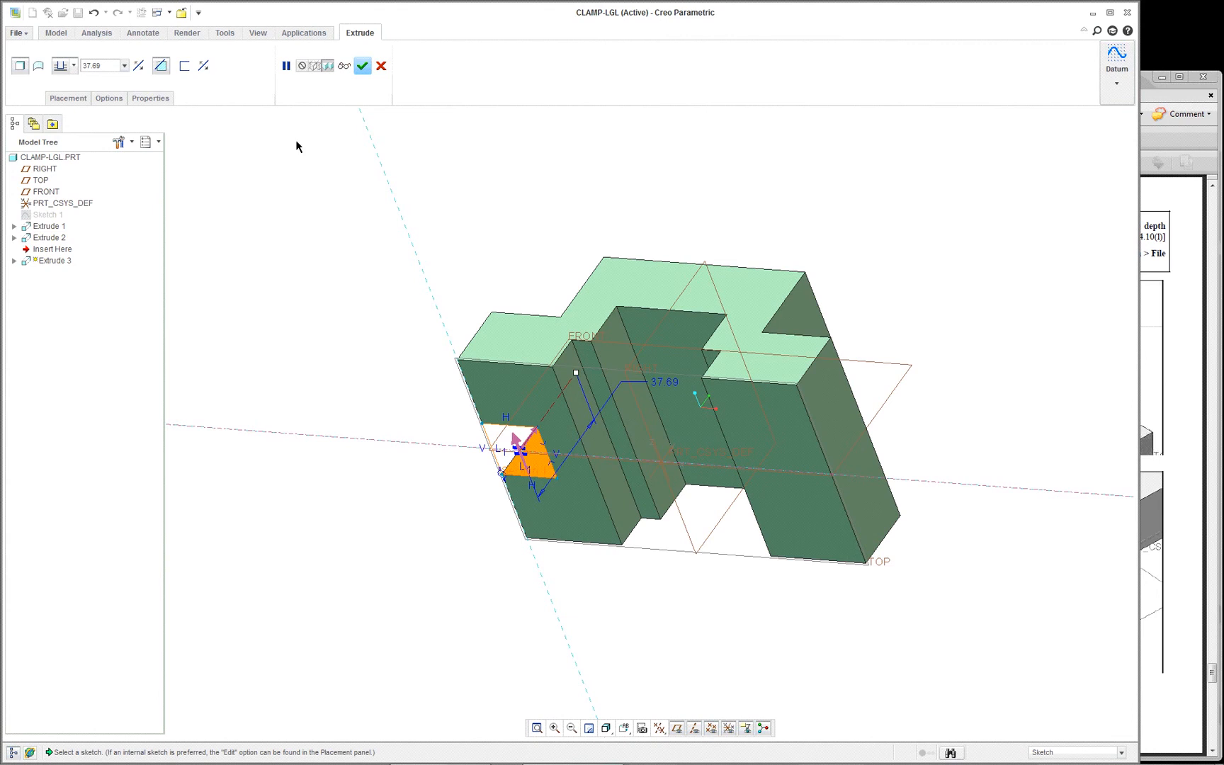
pyautogui.click(74, 66)
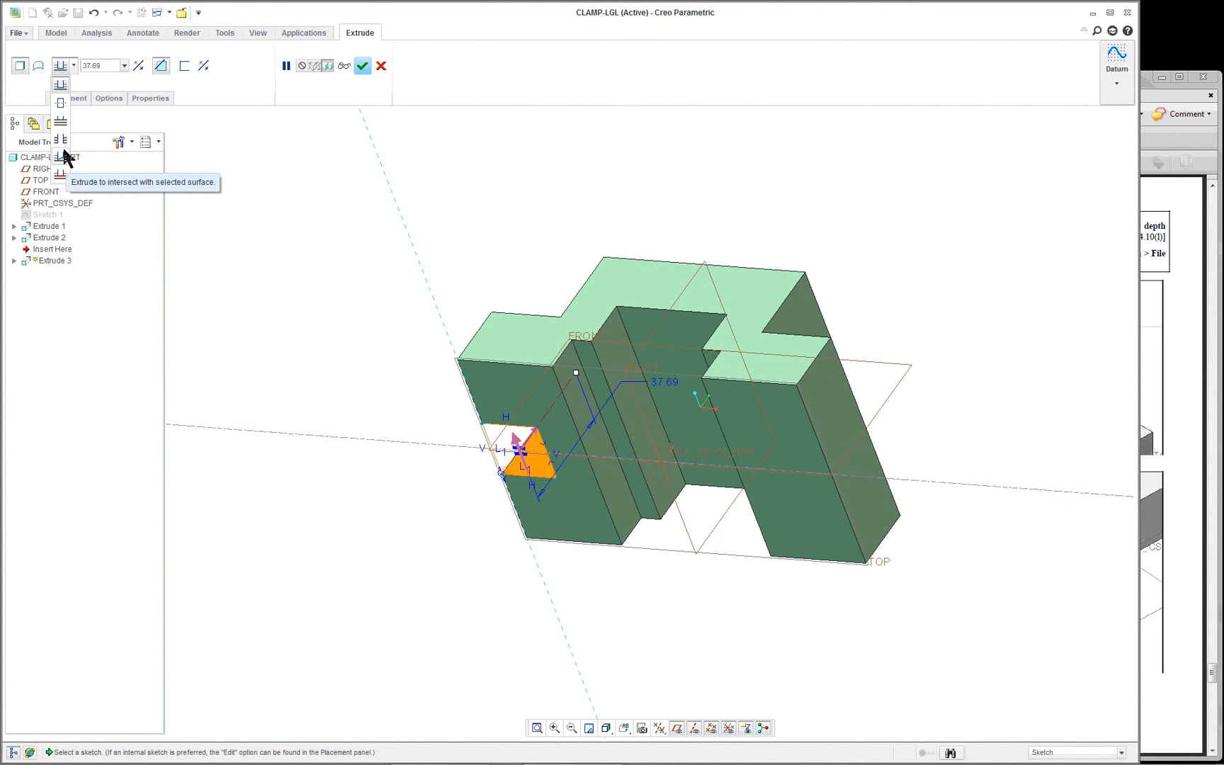
pyautogui.click(313, 295)
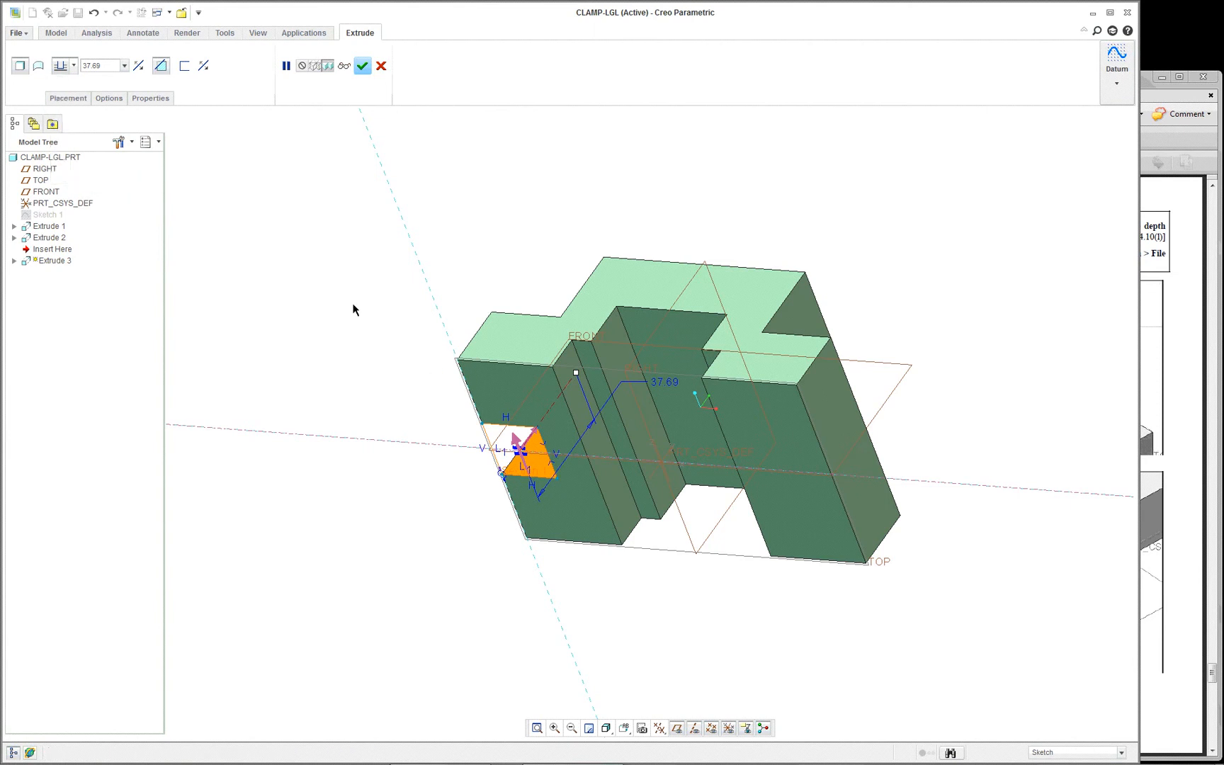
# Set the cut's depth to To Selected, ending at the upper face of the clamp's lower step, and complete the extrude
pyautogui.moveTo(352, 309); pyautogui.dragTo(427, 409, button='middle')
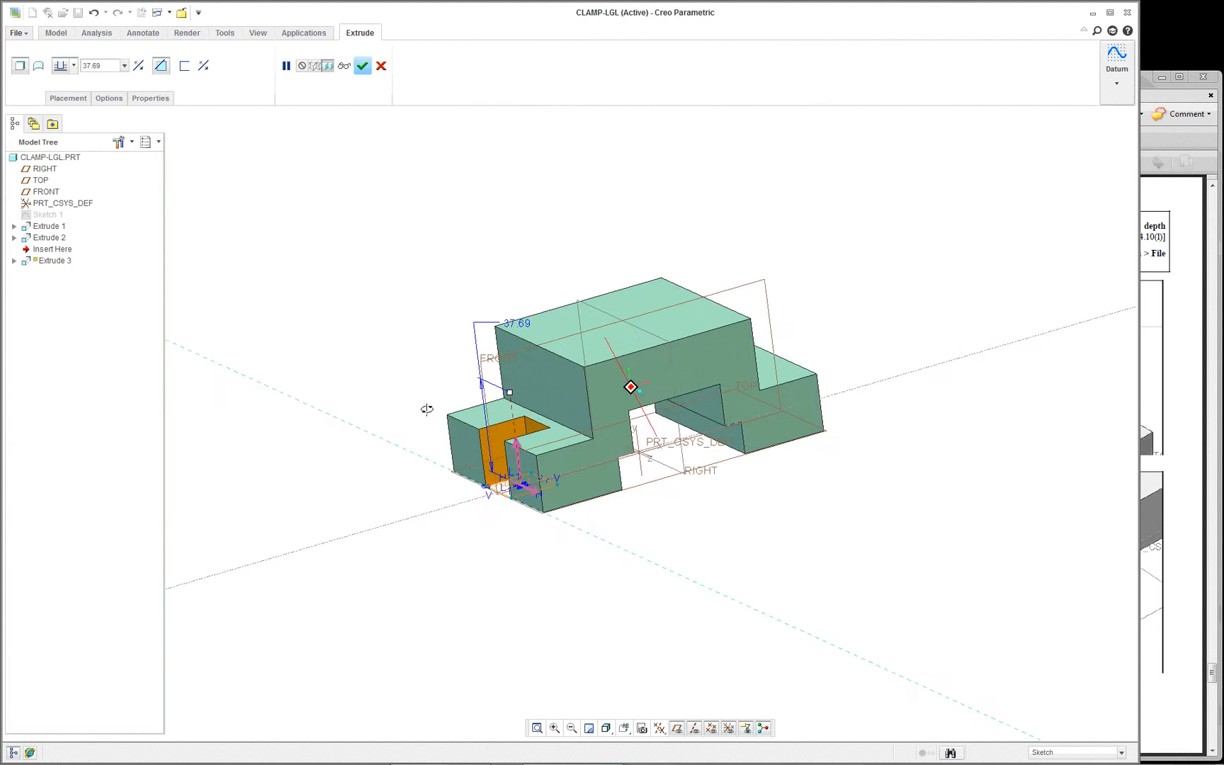
pyautogui.scroll(4, 479, 425)
pyautogui.rightClick(531, 371)
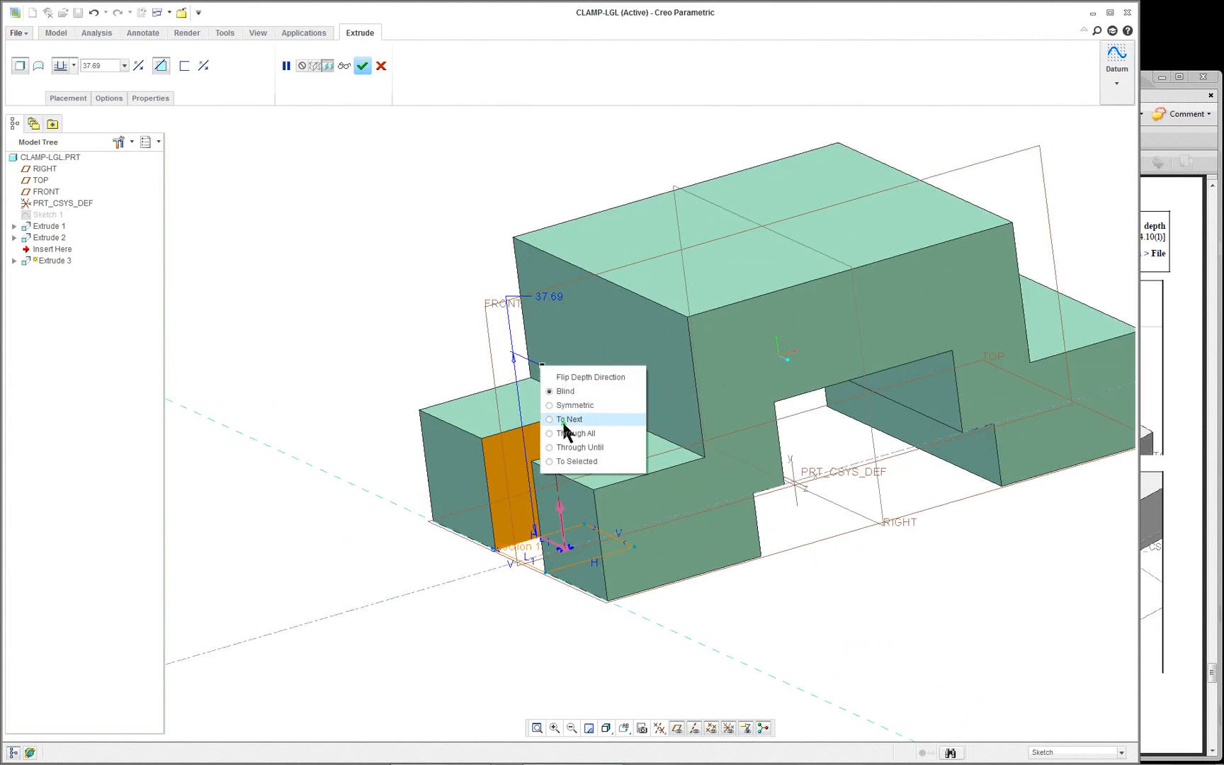
pyautogui.click(576, 462)
pyautogui.click(478, 415)
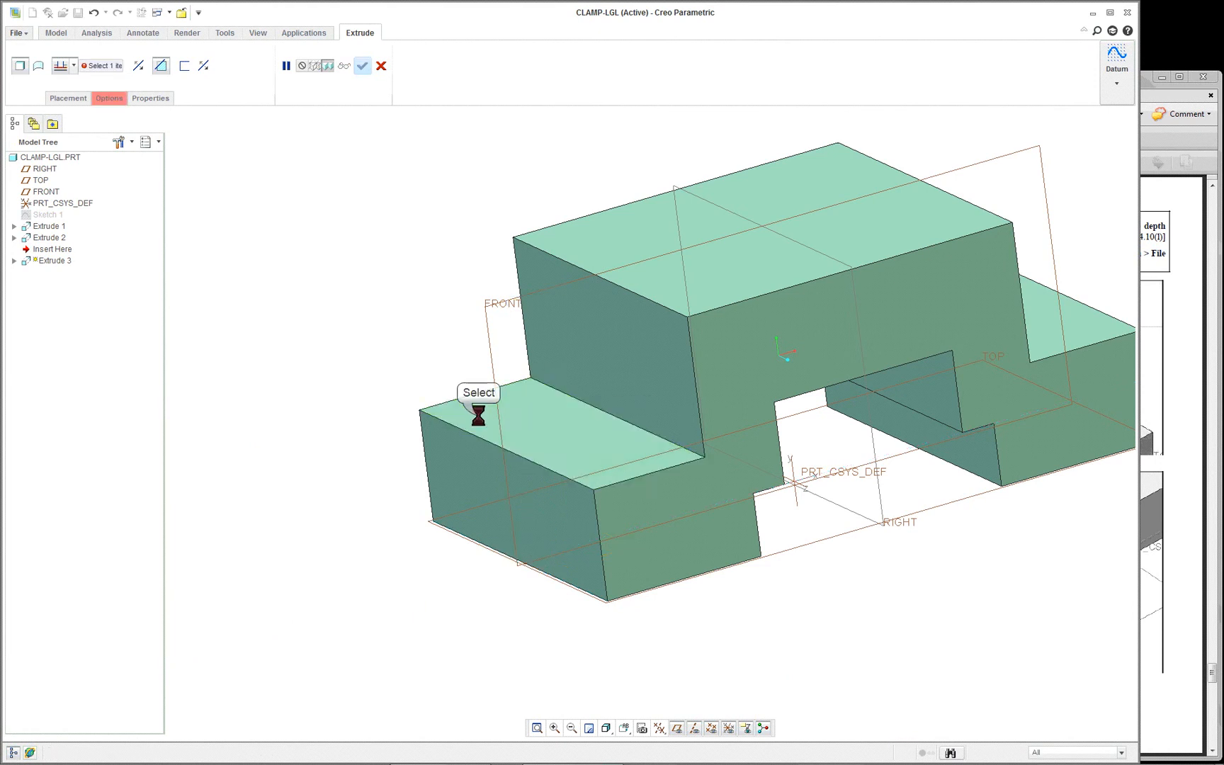
pyautogui.moveTo(664, 488)
pyautogui.mouseDown(button='middle')
pyautogui.moveTo(702, 486)
pyautogui.moveTo(724, 418)
pyautogui.moveTo(637, 460)
pyautogui.moveTo(603, 494)
pyautogui.moveTo(623, 467)
pyautogui.moveTo(609, 496)
pyautogui.moveTo(618, 515)
pyautogui.mouseUp(button='middle')
pyautogui.hotkey('ctrl', 'd')
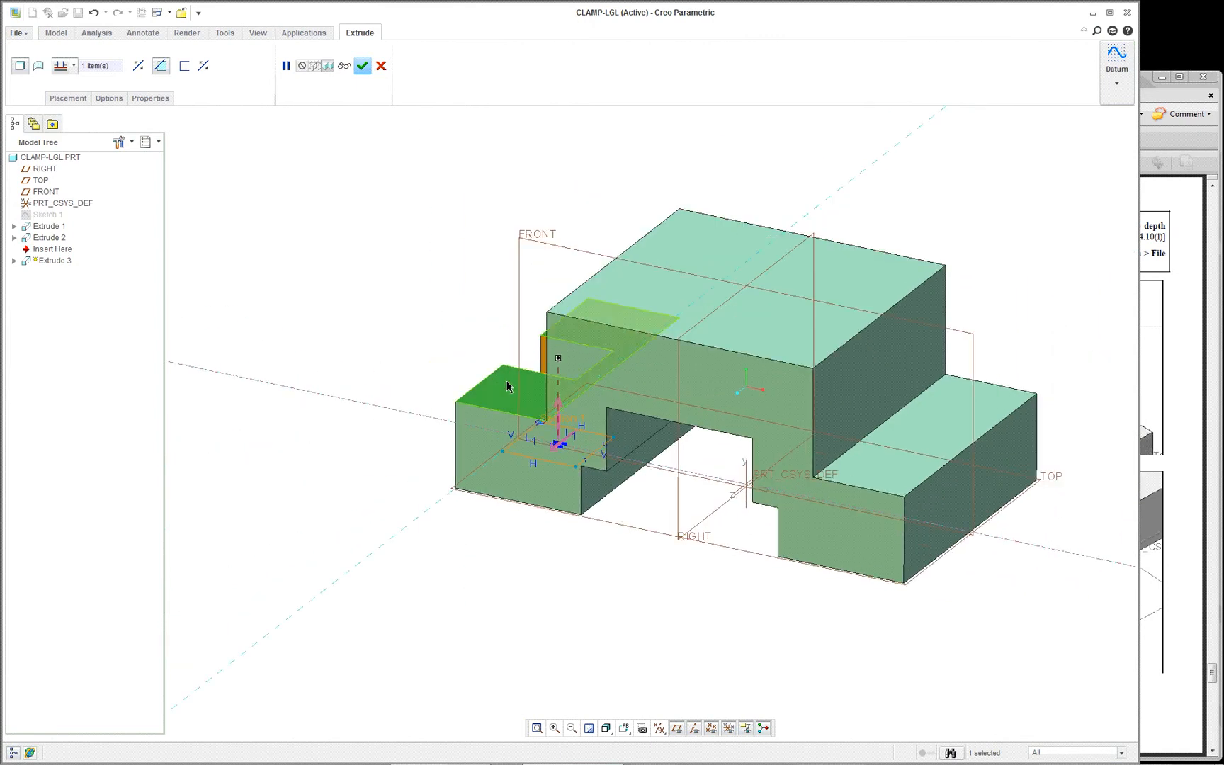
pyautogui.click(363, 66)
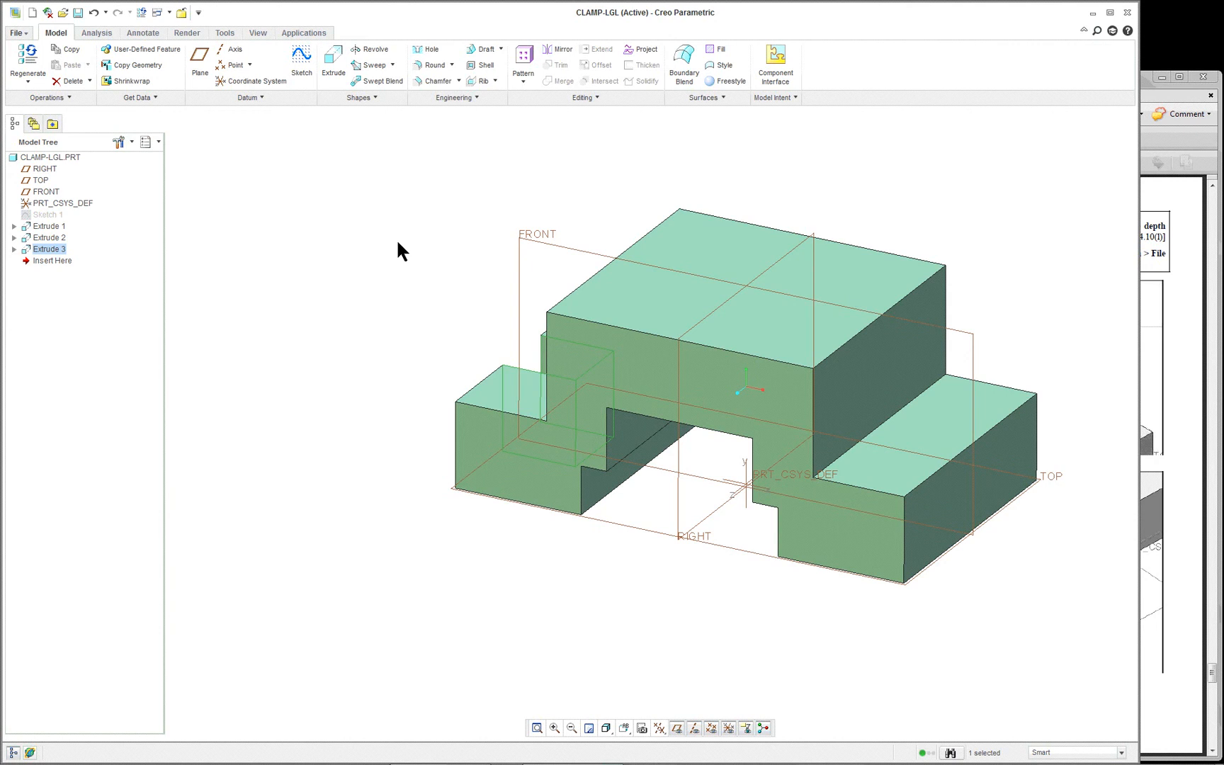
# Mirror the square cut about the RIGHT datum plane and restore the standard orientation
pyautogui.hotkey('ctrl', 'd')
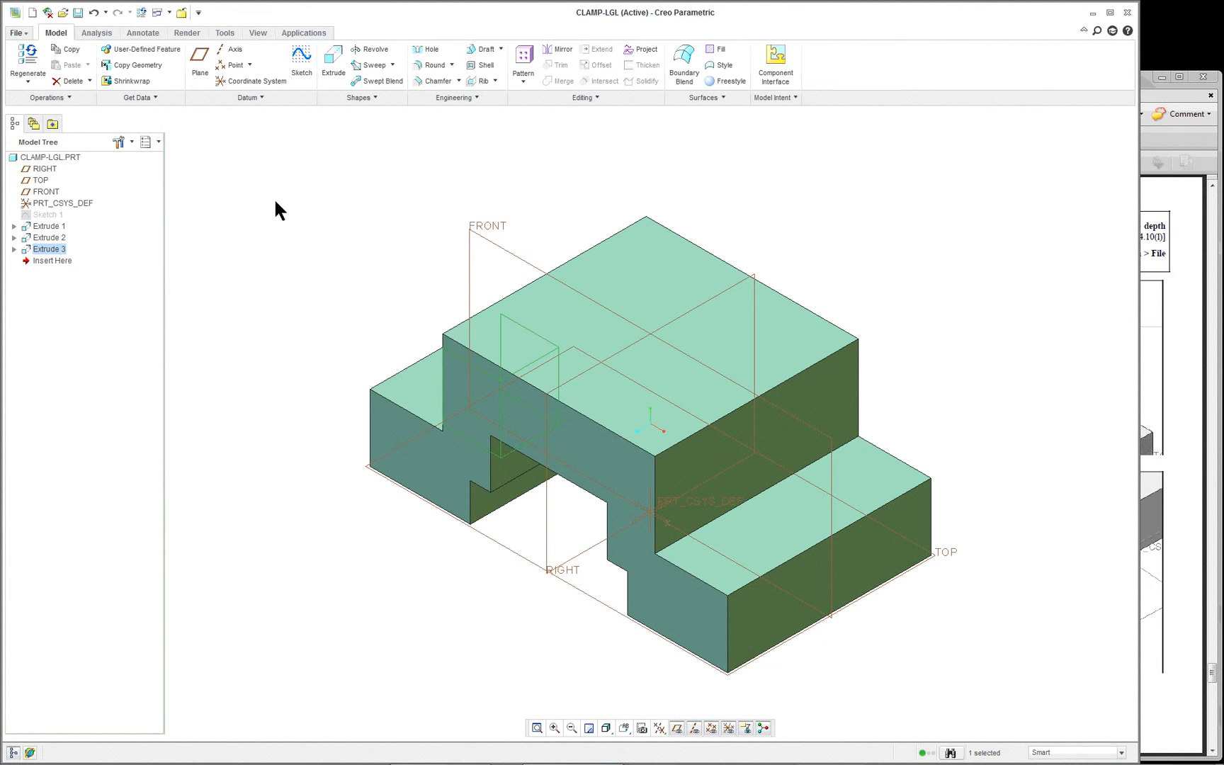
pyautogui.click(557, 50)
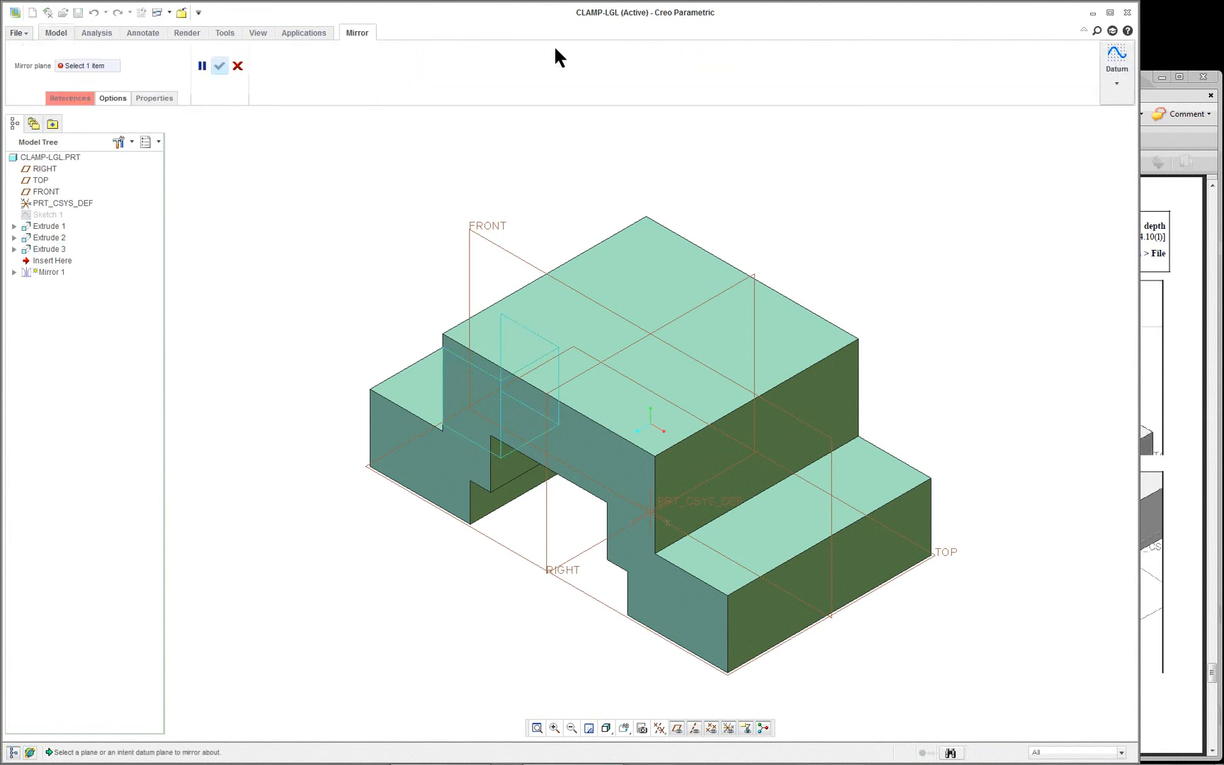
pyautogui.click(547, 530)
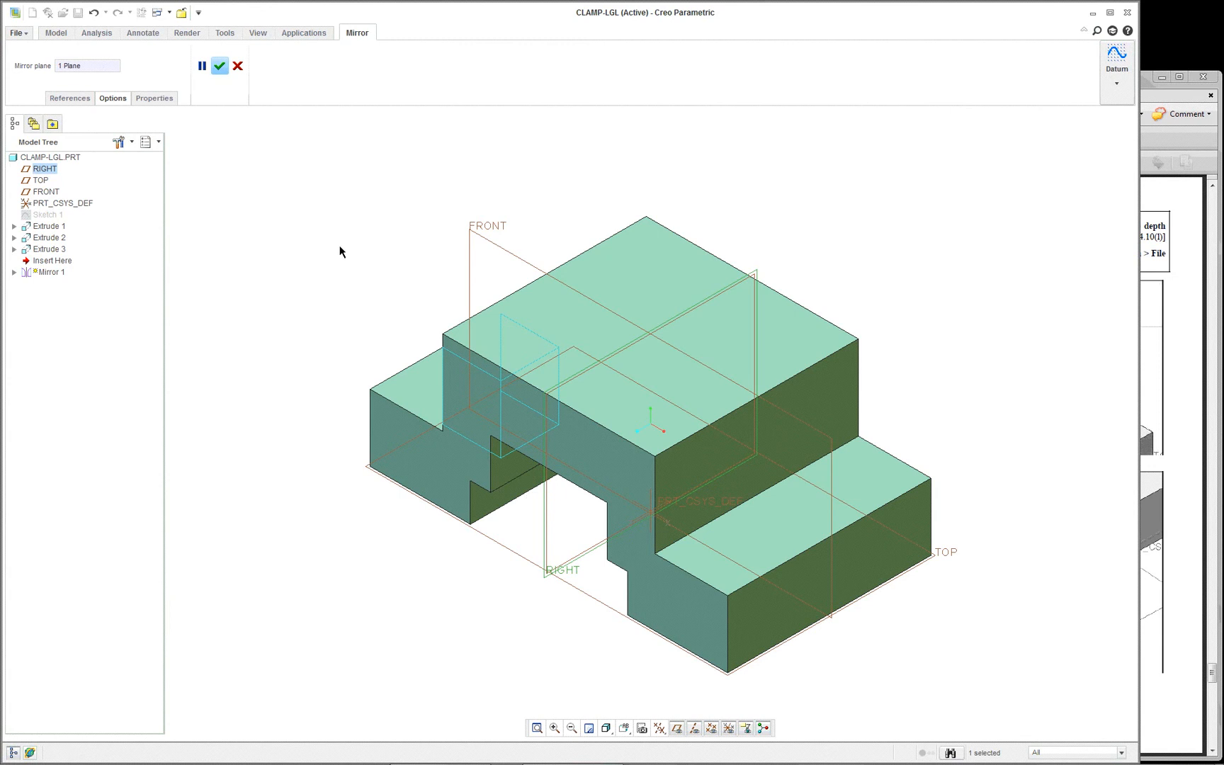
pyautogui.click(220, 65)
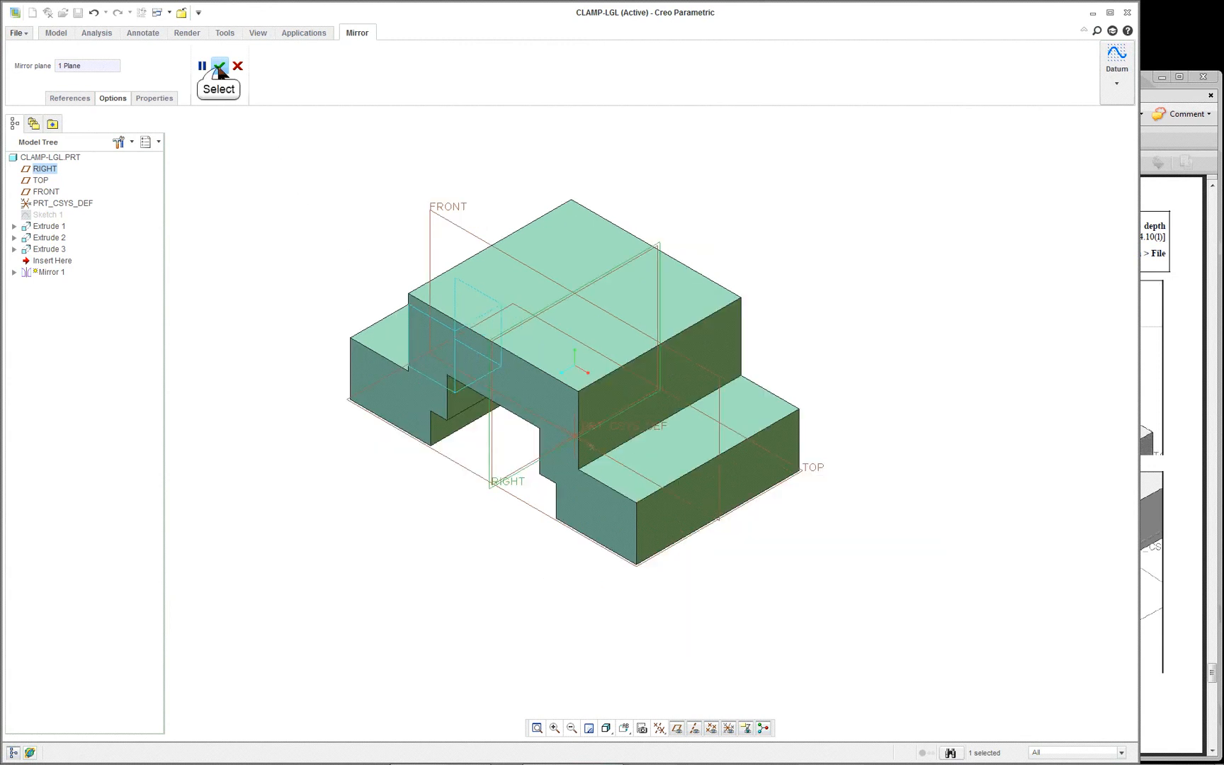
pyautogui.moveTo(724, 595)
pyautogui.mouseDown(button='middle')
pyautogui.moveTo(787, 495)
pyautogui.moveTo(719, 585)
pyautogui.mouseUp(button='middle')
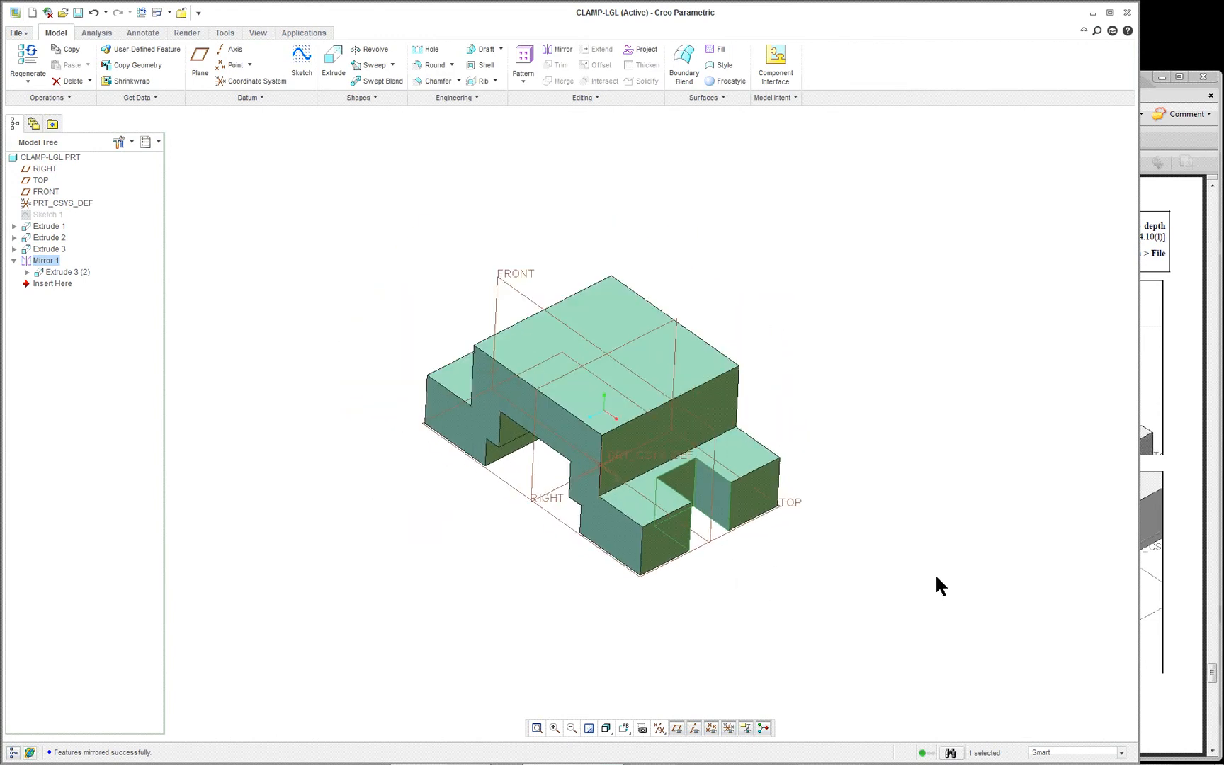
pyautogui.hotkey('ctrl', 'd')
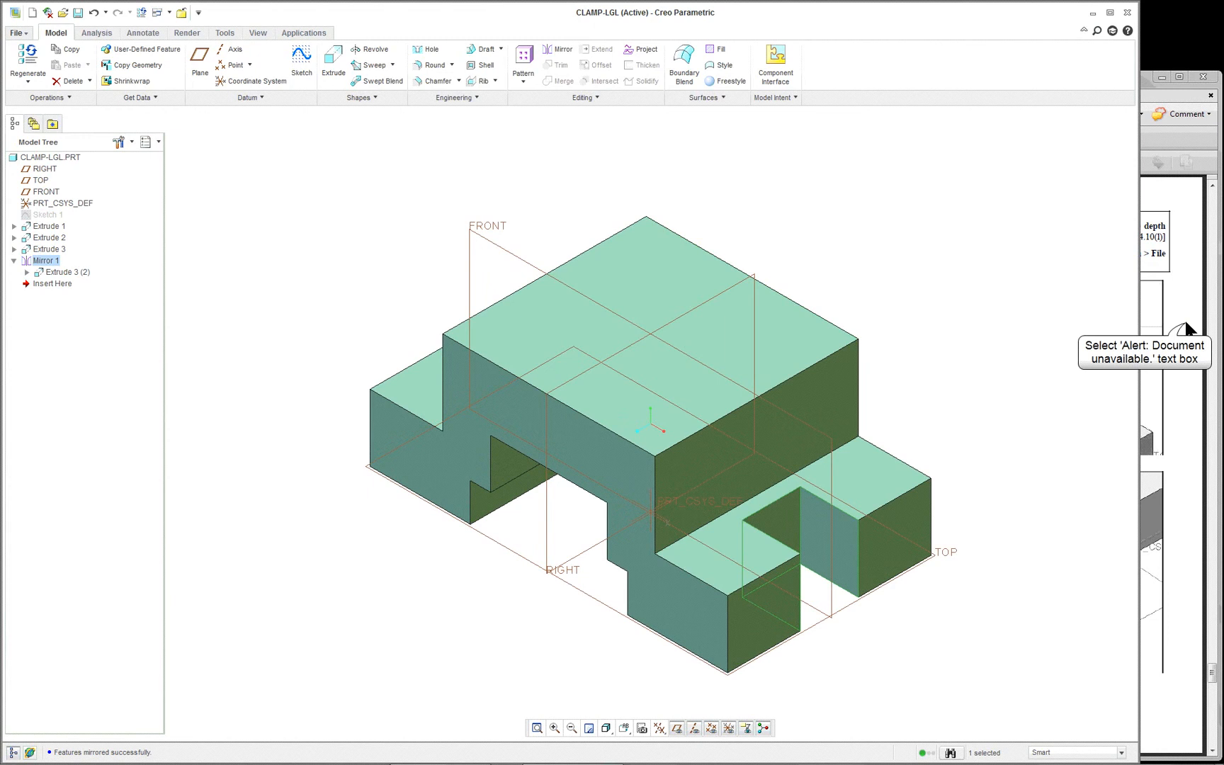
# Switch to the PDF in Adobe Acrobat to check its final page, and return to the Creo model with nothing selected
pyautogui.click(1185, 319)
pyautogui.scroll(-15, 978, 425)
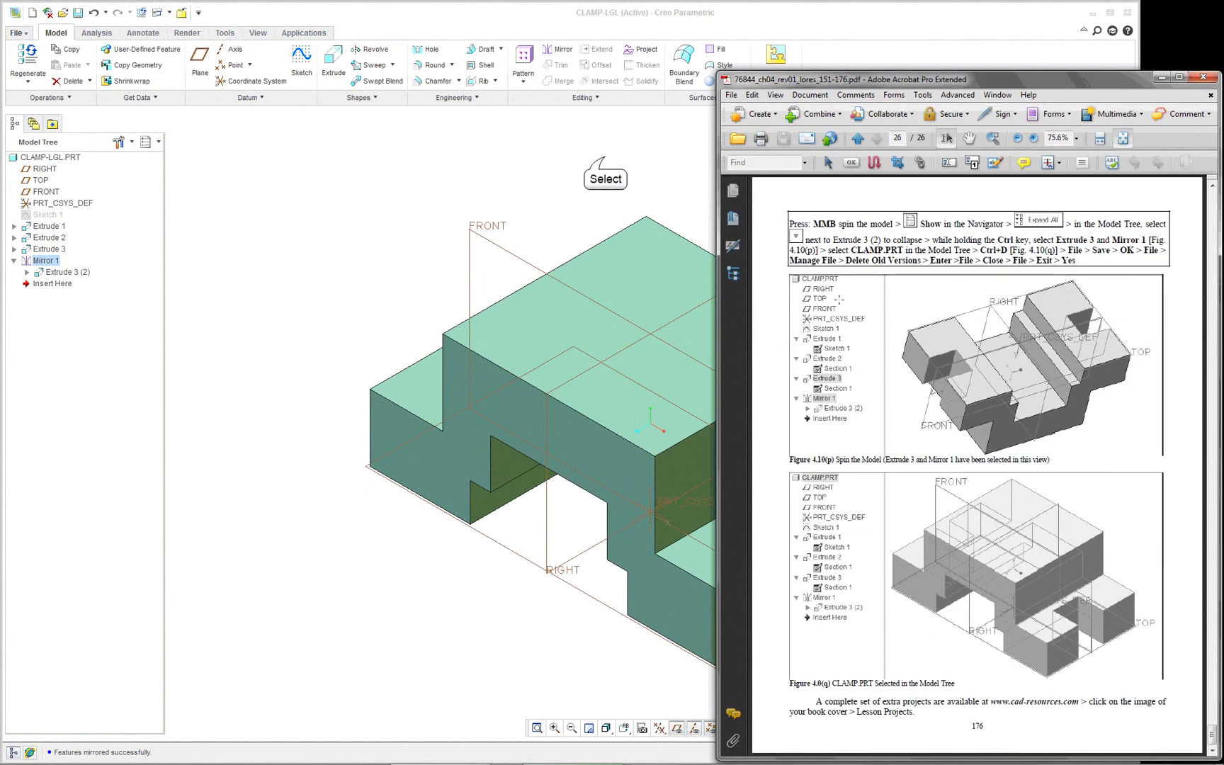
pyautogui.click(603, 152)
pyautogui.click(813, 340)
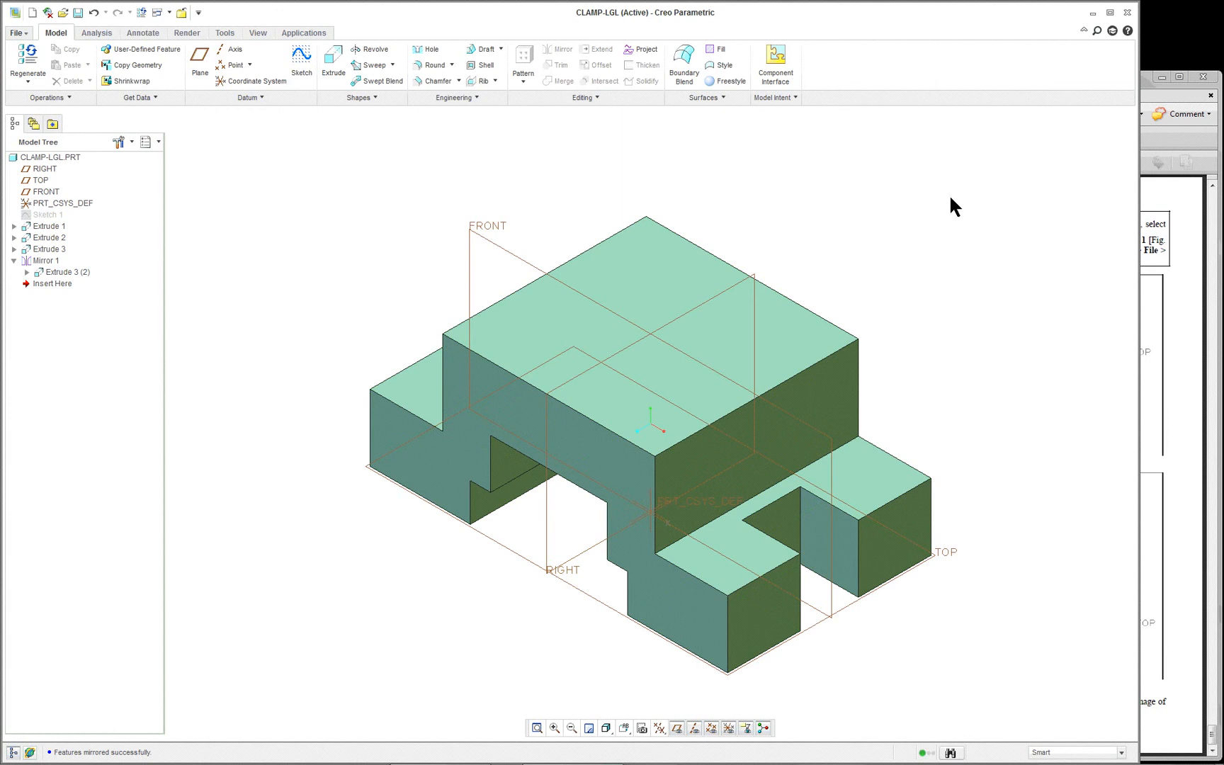
pyautogui.click(500, 254)
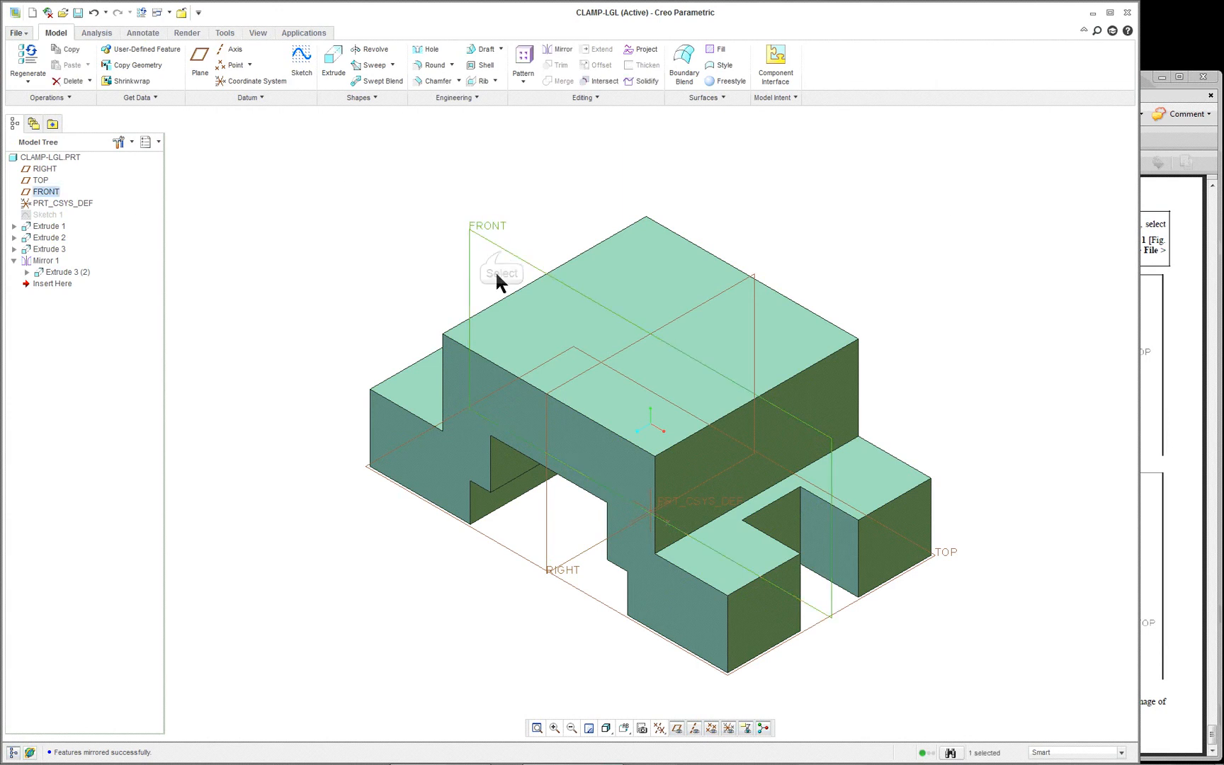
pyautogui.keyDown('ctrl'); pyautogui.click(540, 543); pyautogui.keyUp('ctrl')
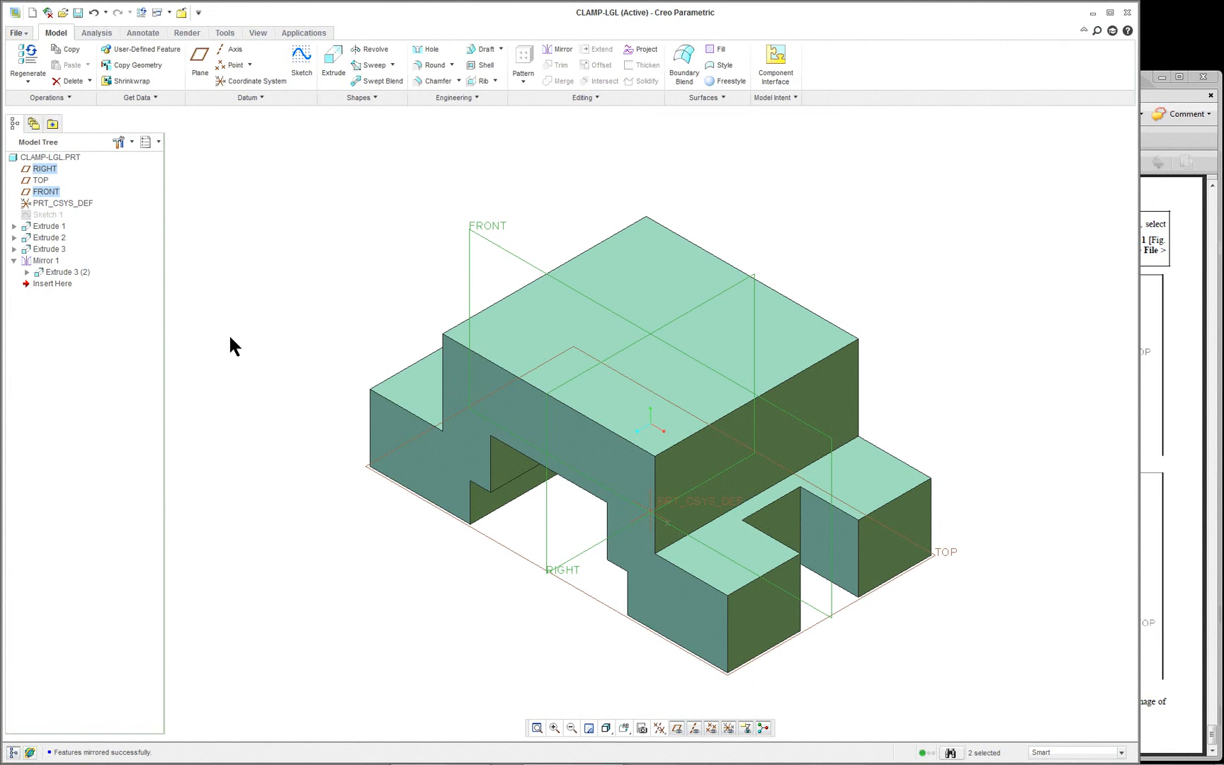
pyautogui.click(430, 51)
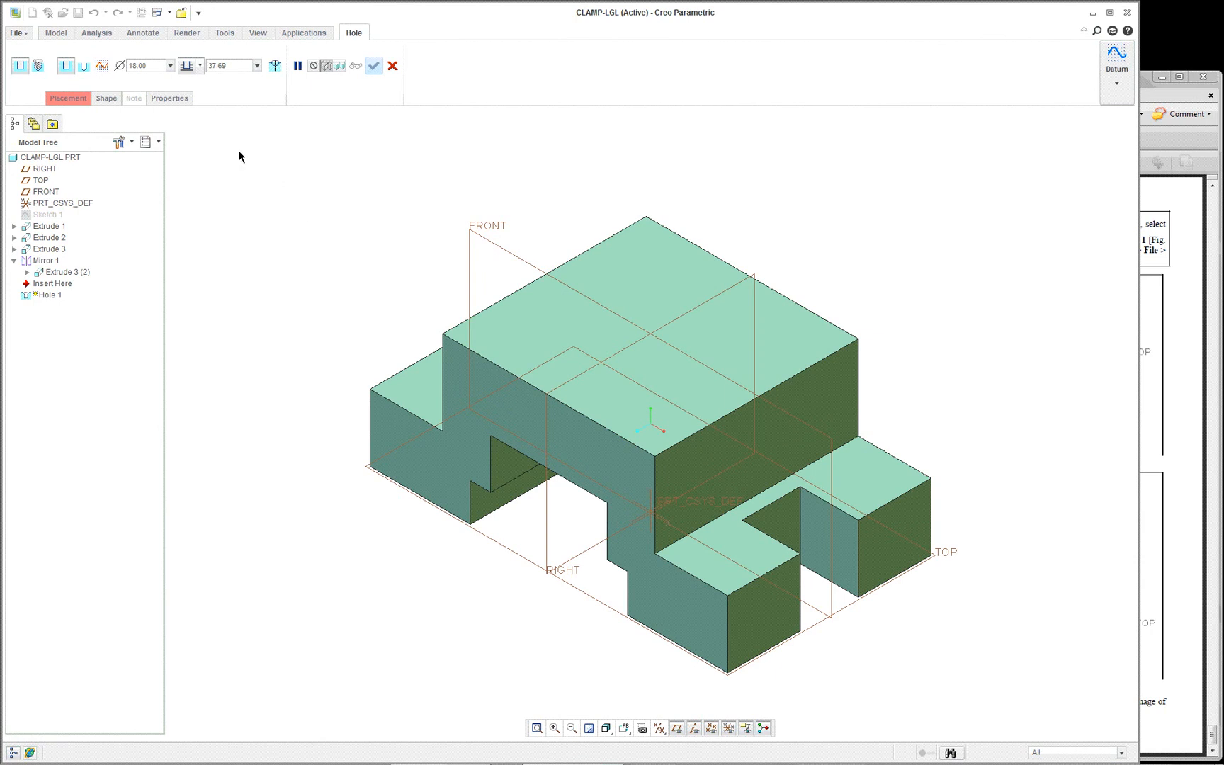
pyautogui.scroll(-1, 453, 113)
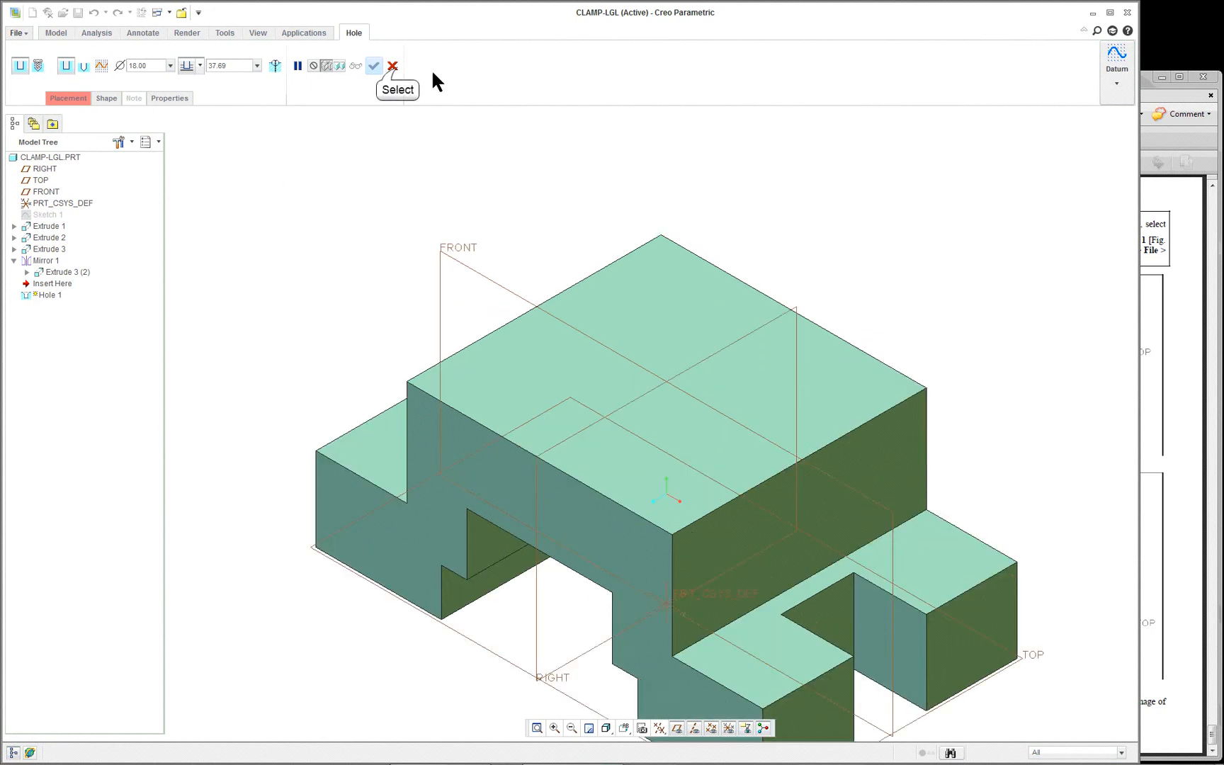
pyautogui.click(393, 66)
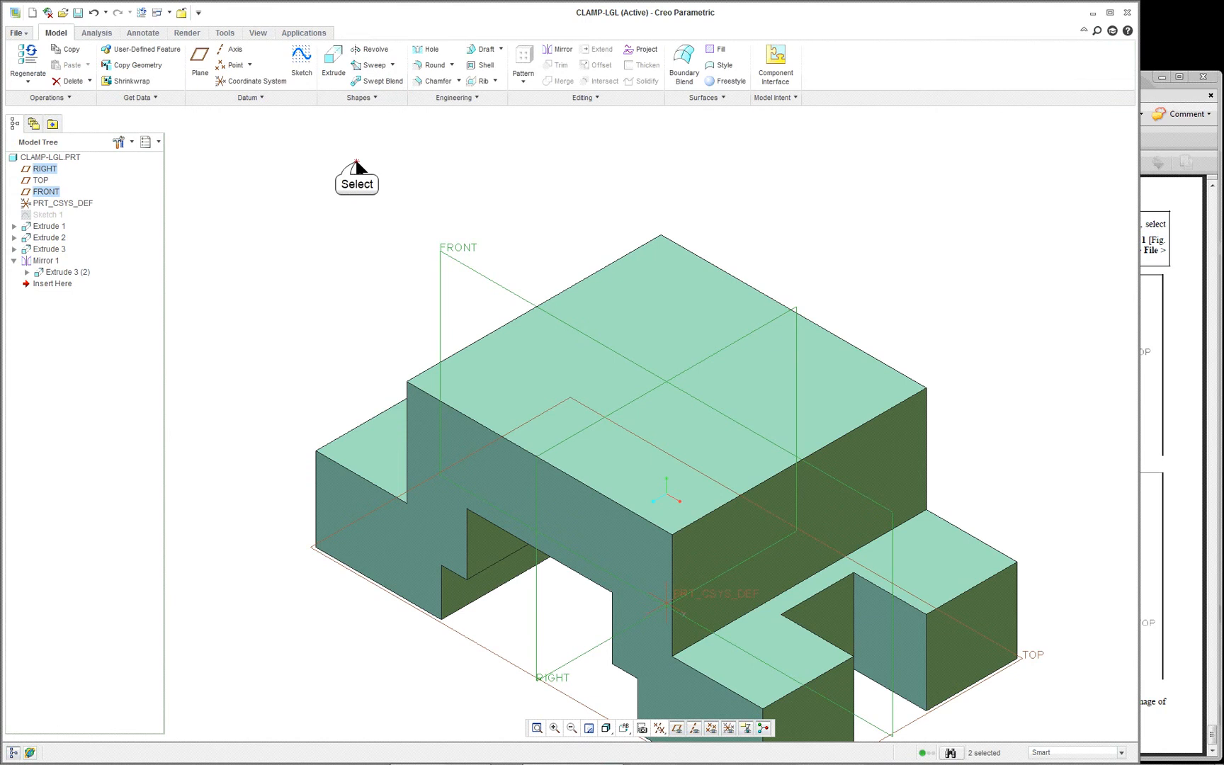
# Create a datum axis at the intersection of the FRONT and RIGHT datum planes
pyautogui.click(489, 496)
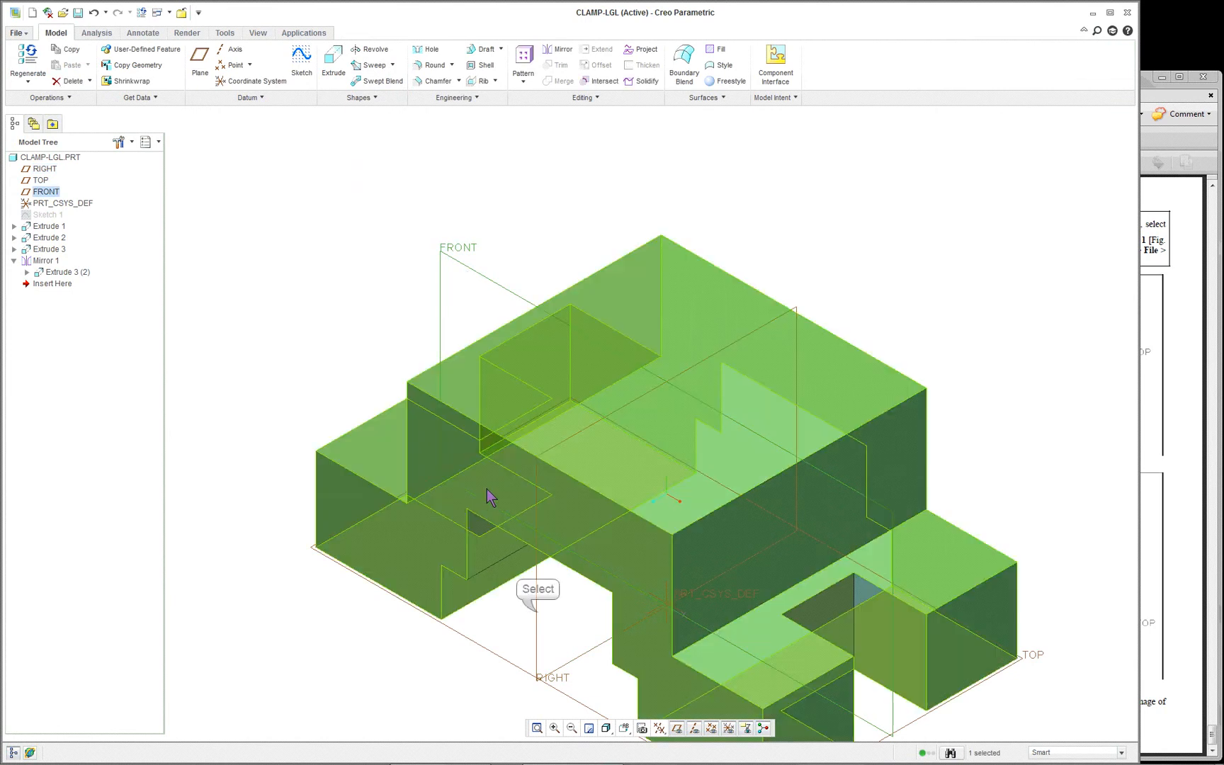
pyautogui.keyDown('ctrl'); pyautogui.click(536, 608); pyautogui.keyUp('ctrl')
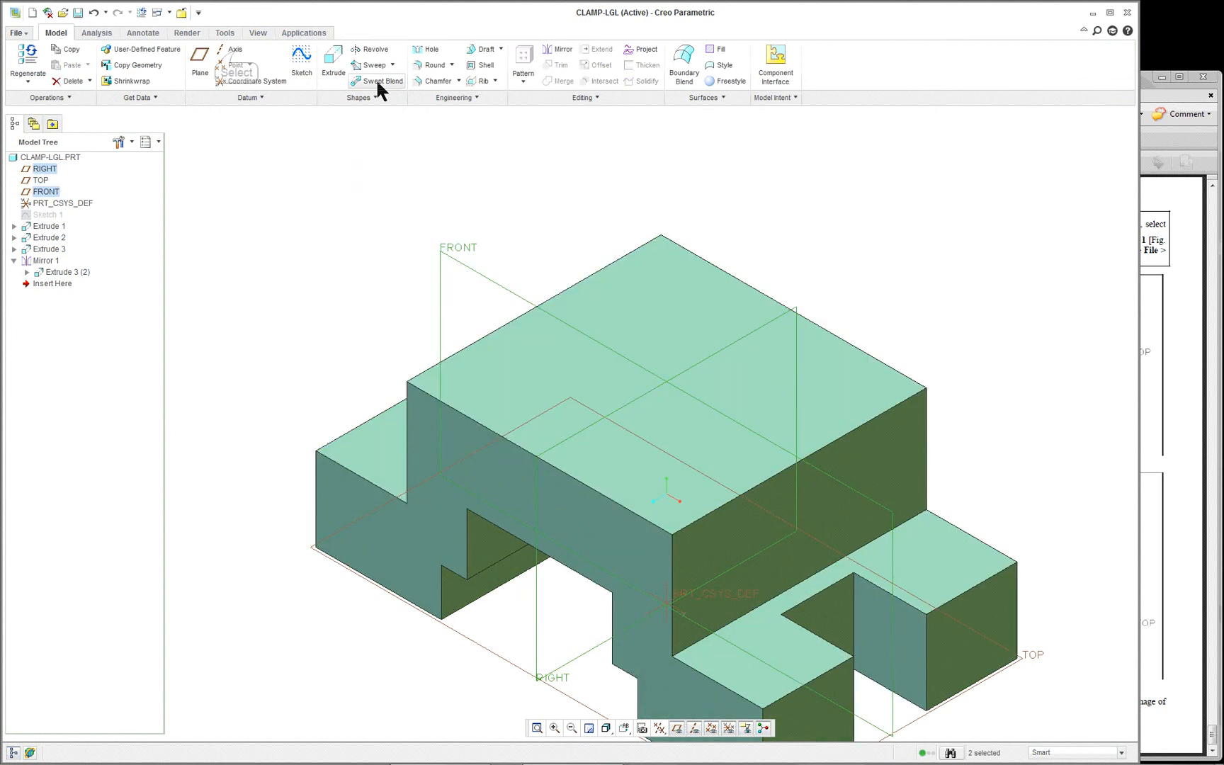
pyautogui.click(234, 49)
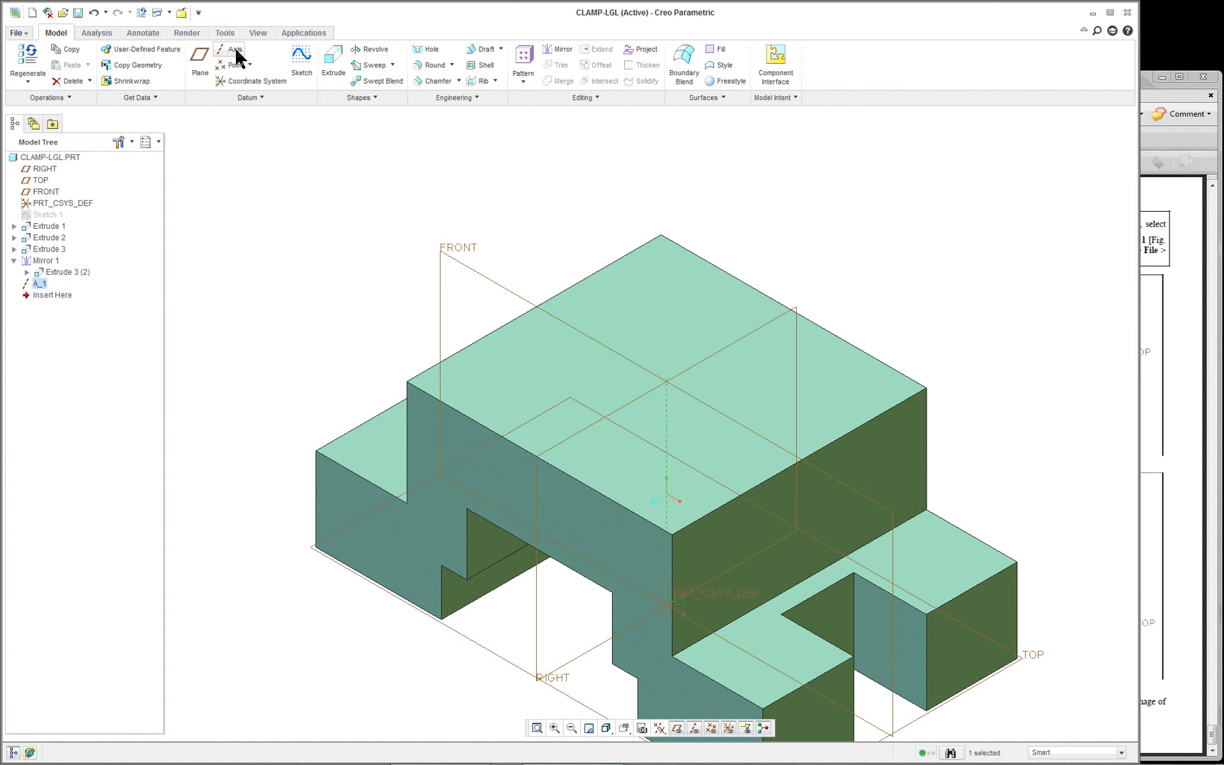
# Start a Hole and place it coaxially on the new datum axis, starting from the clamp's top face
pyautogui.click(430, 55)
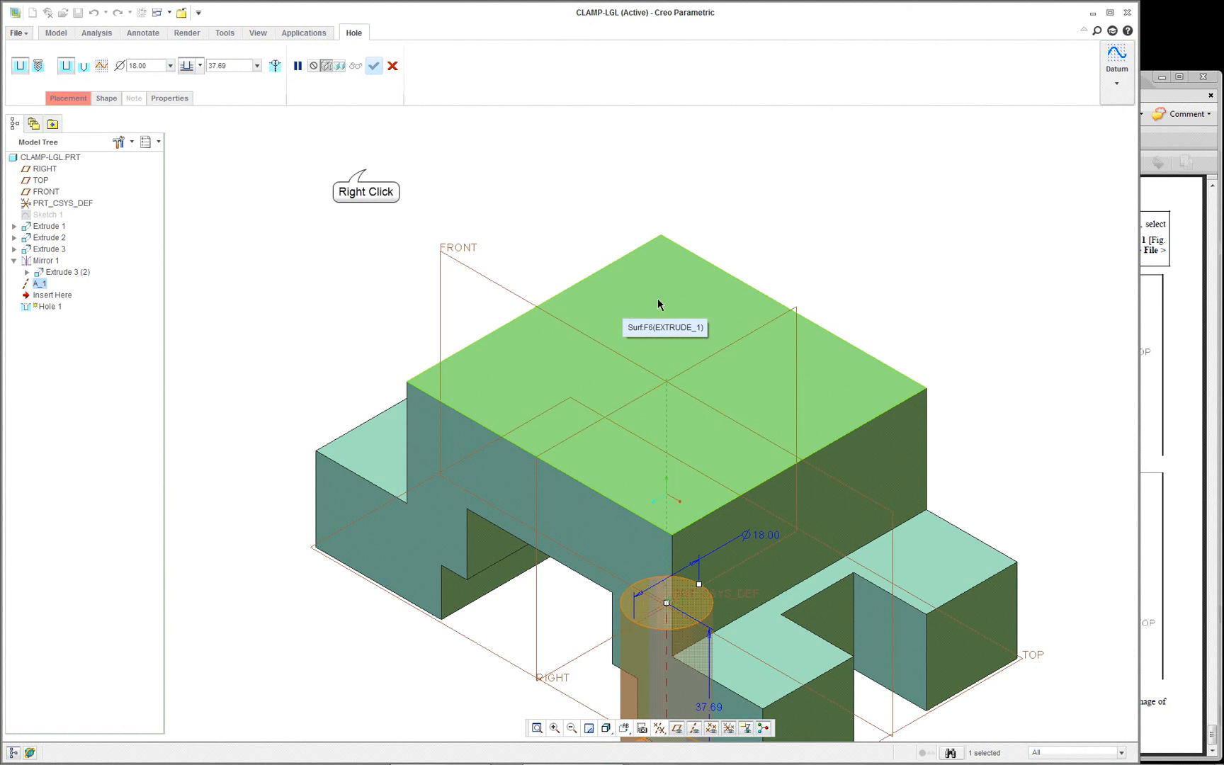
pyautogui.rightClick(366, 172)
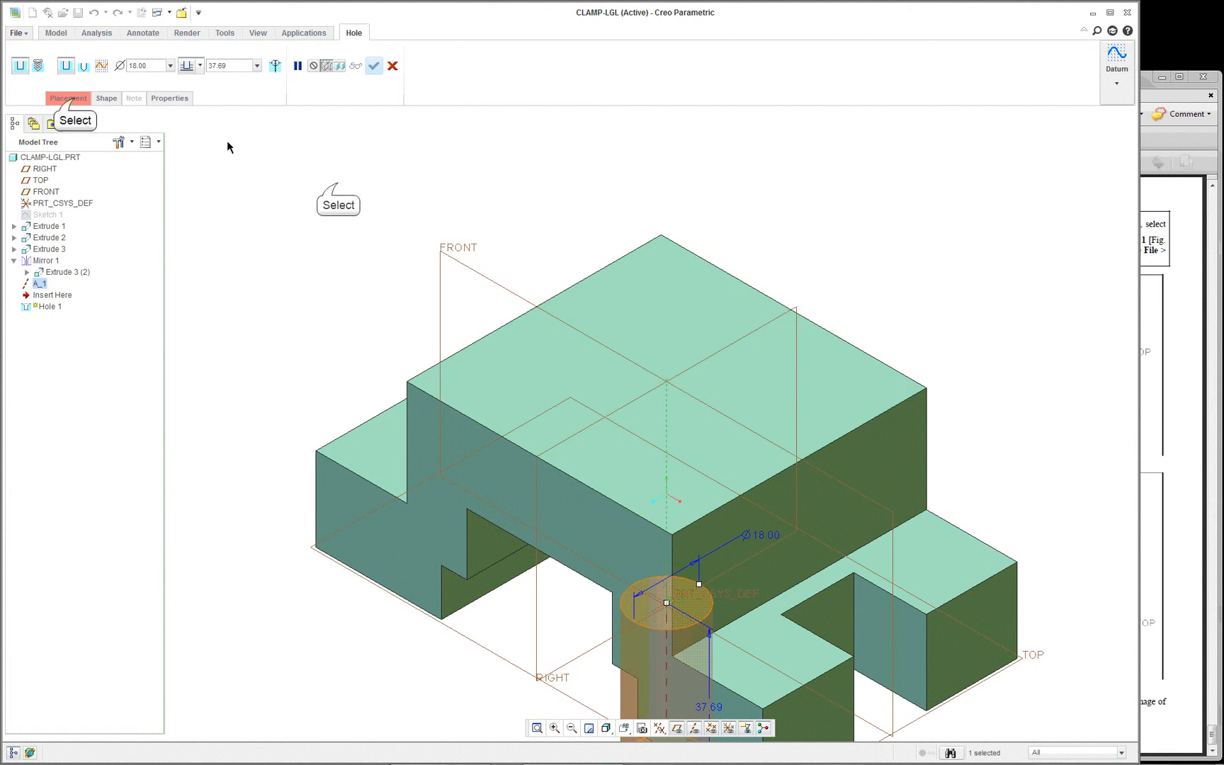
pyautogui.click(68, 98)
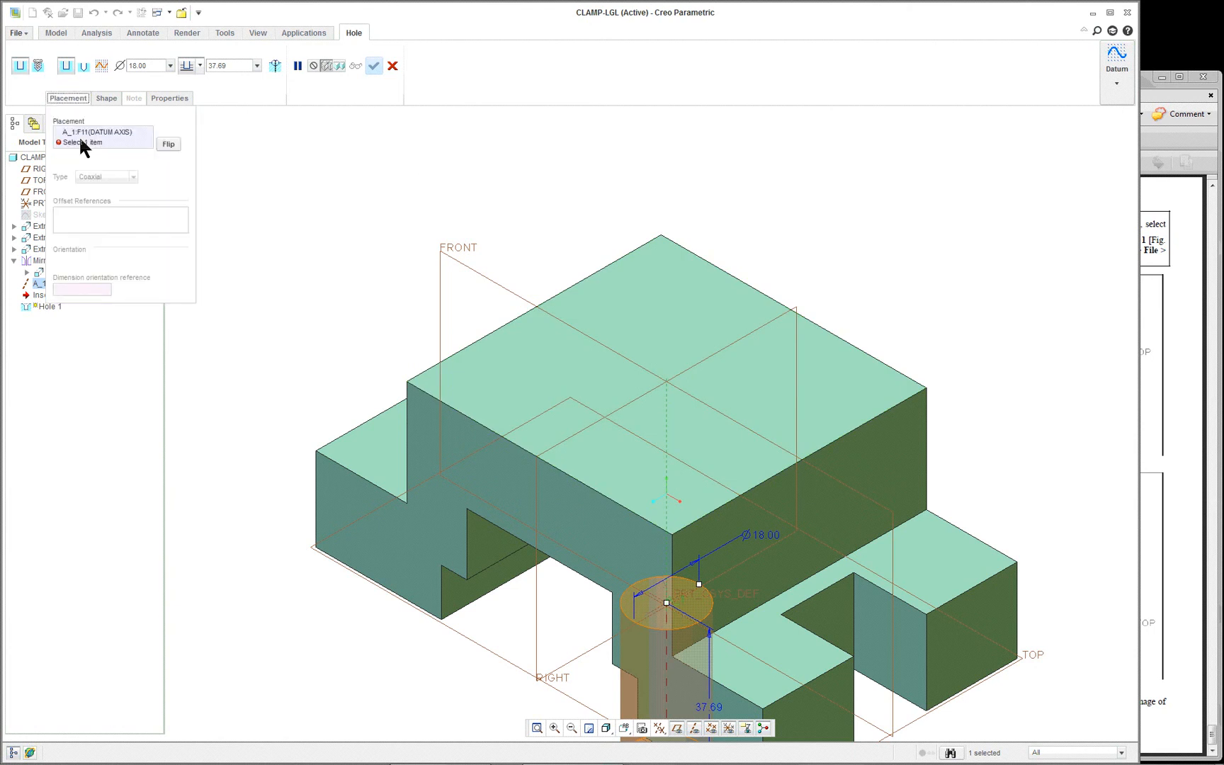
pyautogui.click(645, 306)
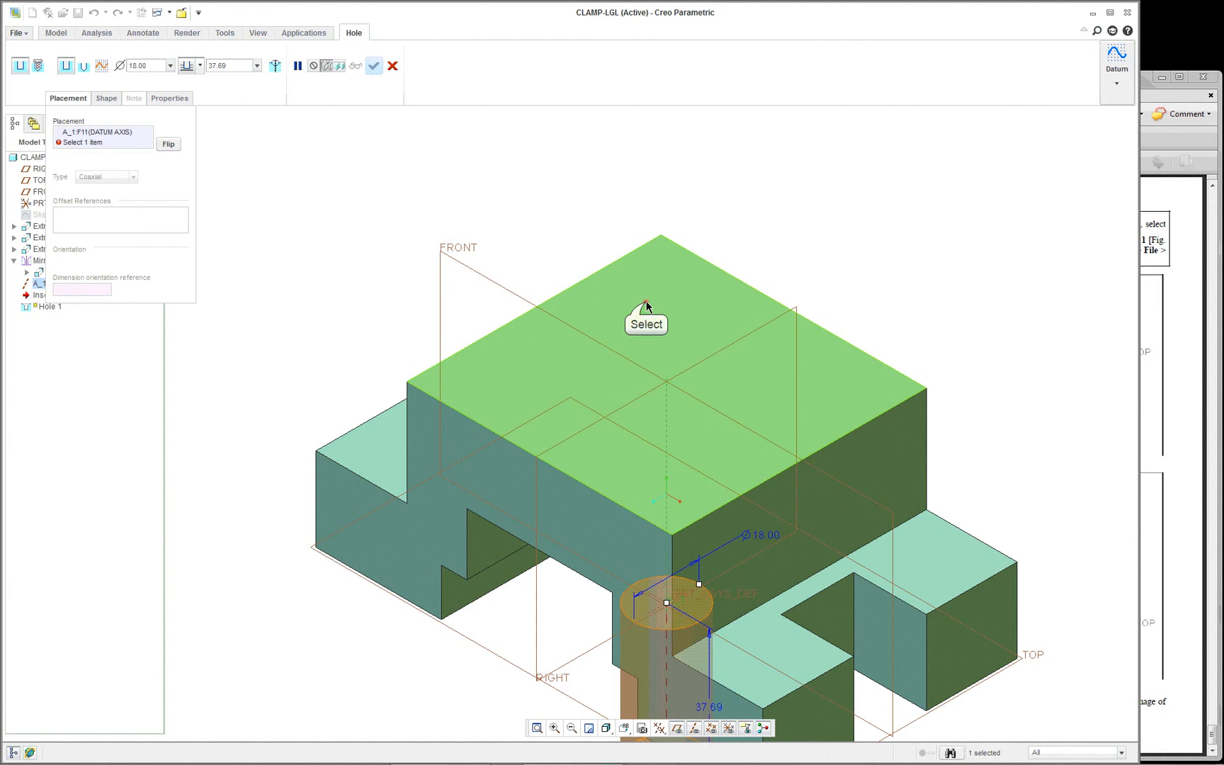
# Set the hole's depth to To Next and its diameter to 20, and complete the hole
pyautogui.rightClick(666, 543)
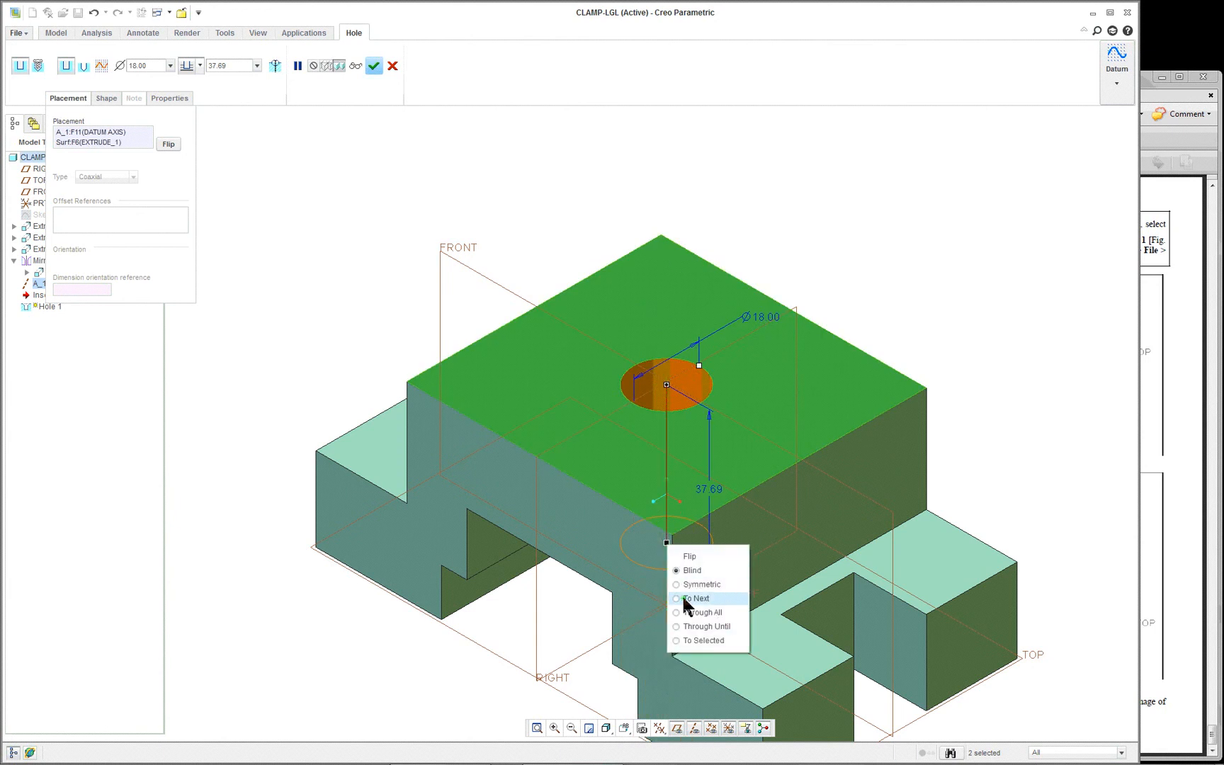
pyautogui.click(687, 600)
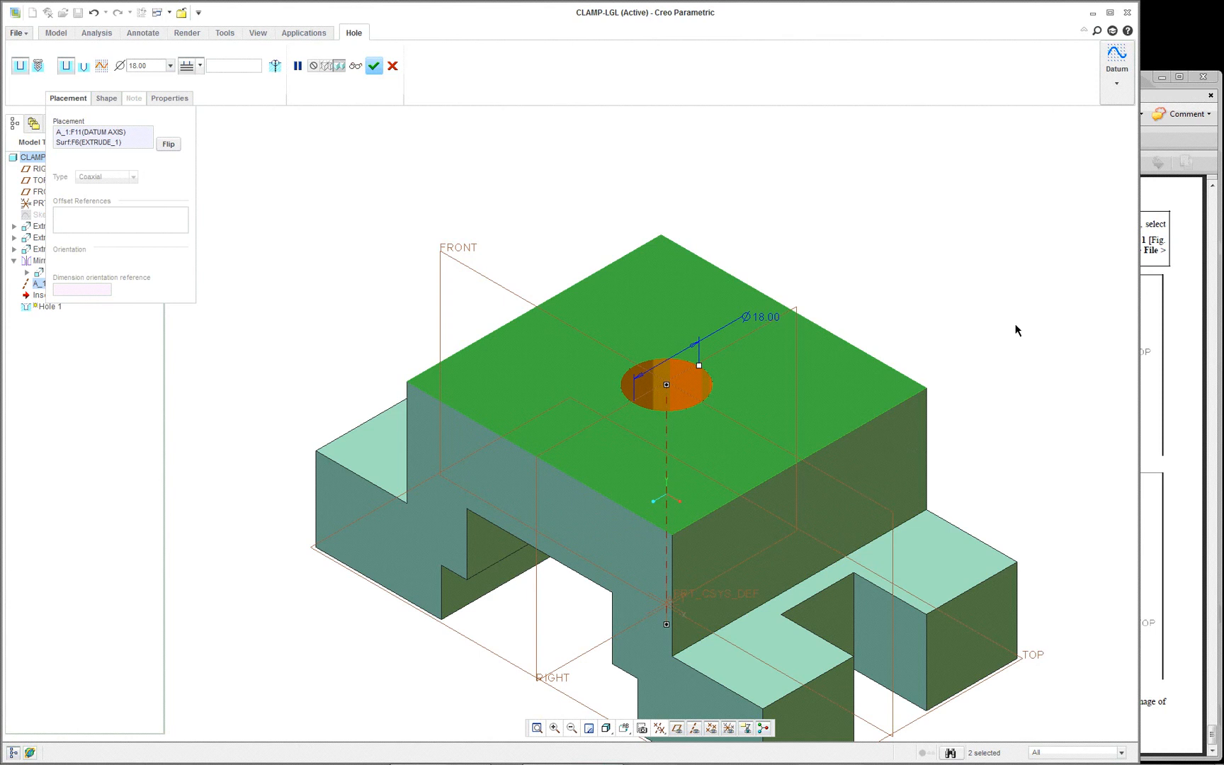
pyautogui.doubleClick(762, 319)
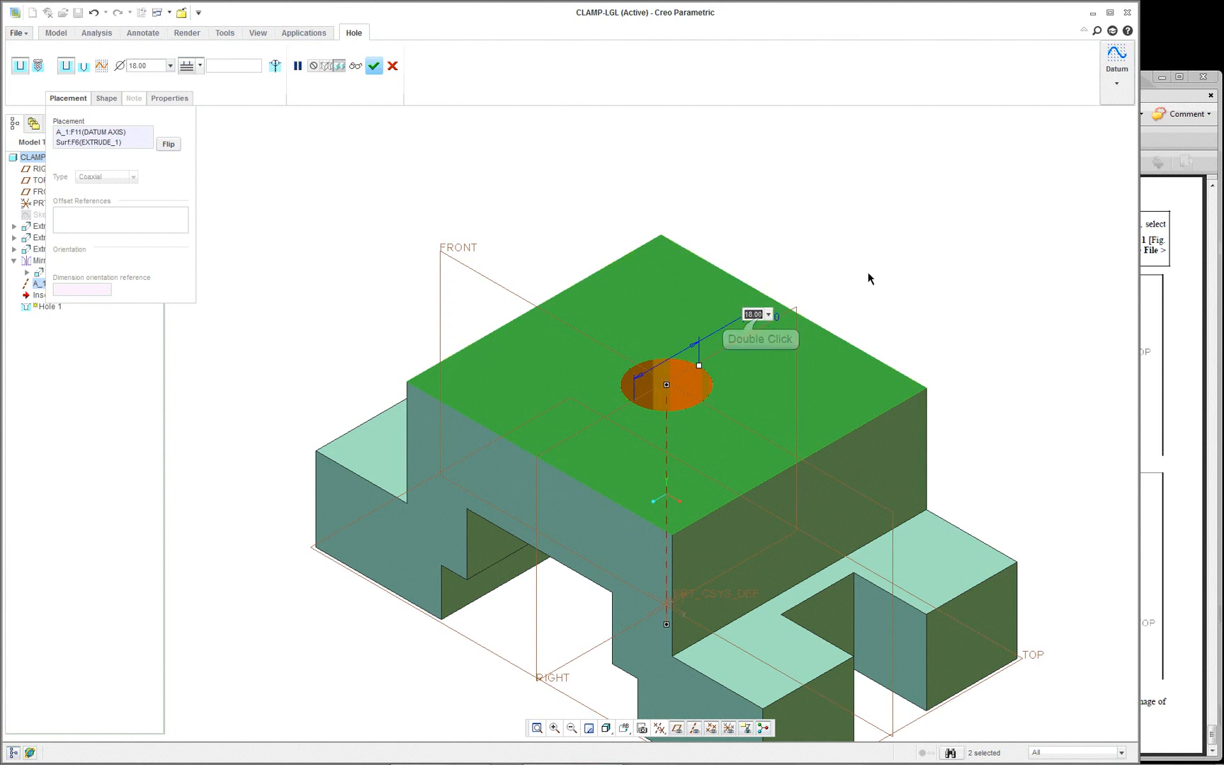
pyautogui.write('20')
pyautogui.press('Return')
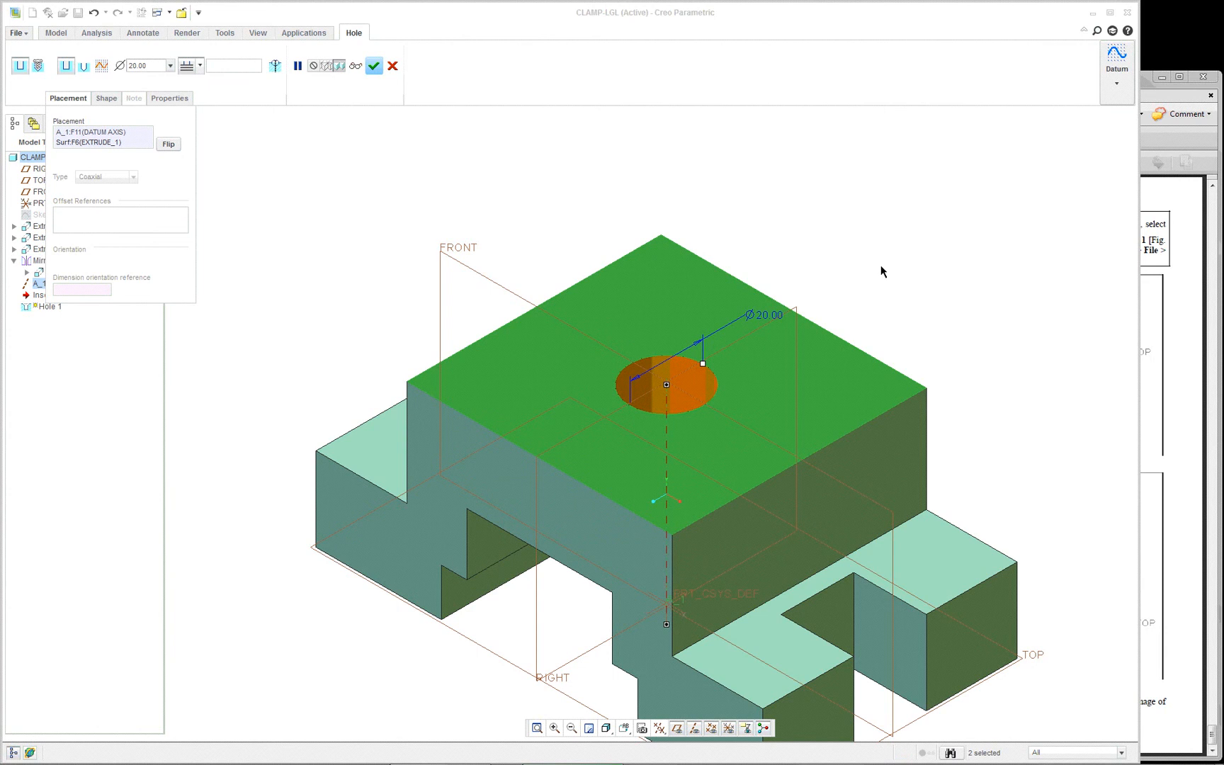
pyautogui.middleClick(880, 264)
# Examine the clamp and its central hole from a slightly rotated viewpoint, and clear the selection
pyautogui.scroll(-3, 974, 389)
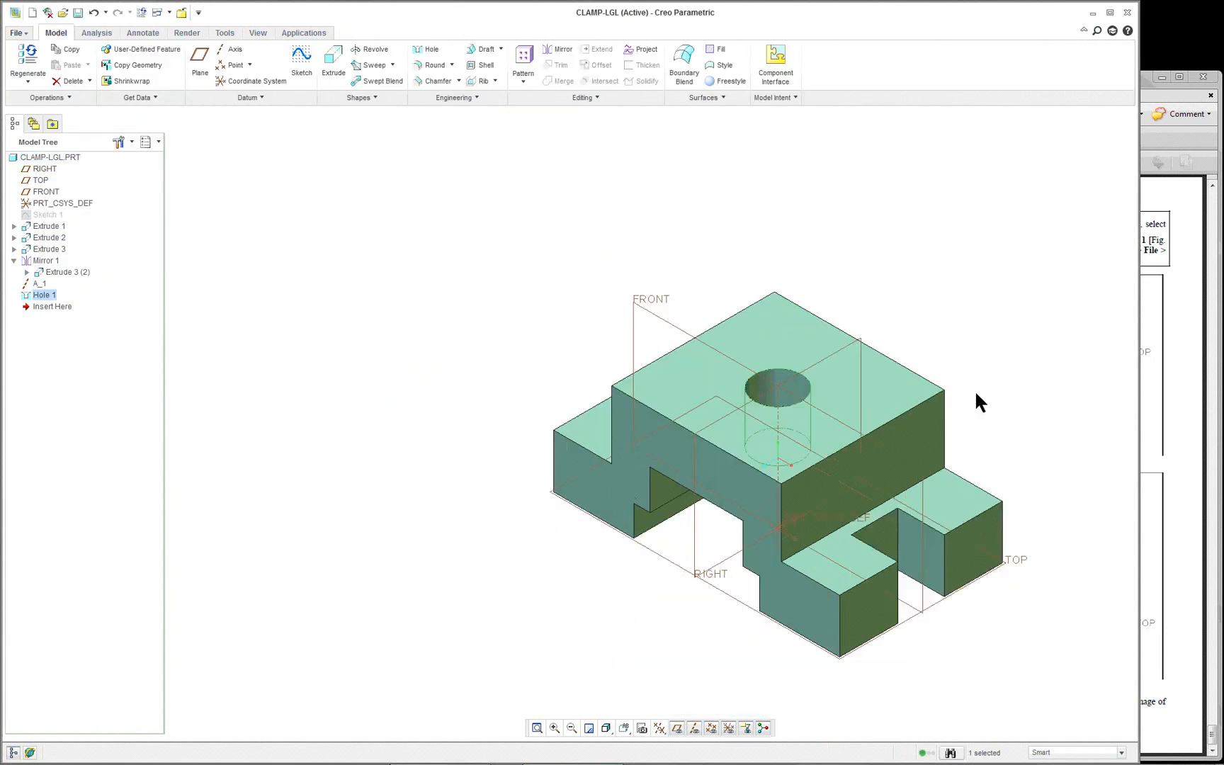
pyautogui.scroll(1, 978, 411)
pyautogui.scroll(-1, 978, 410)
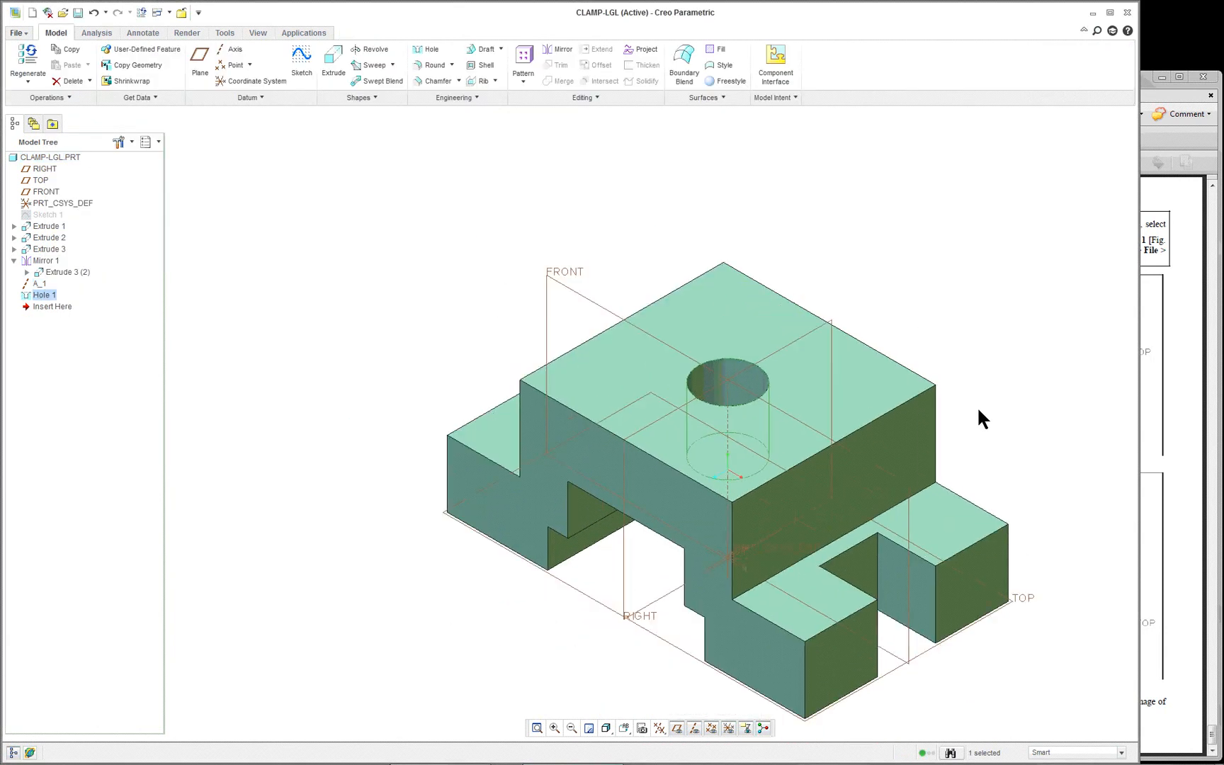
pyautogui.moveTo(978, 411); pyautogui.dragTo(1048, 431, button='middle')
pyautogui.scroll(2, 1046, 433)
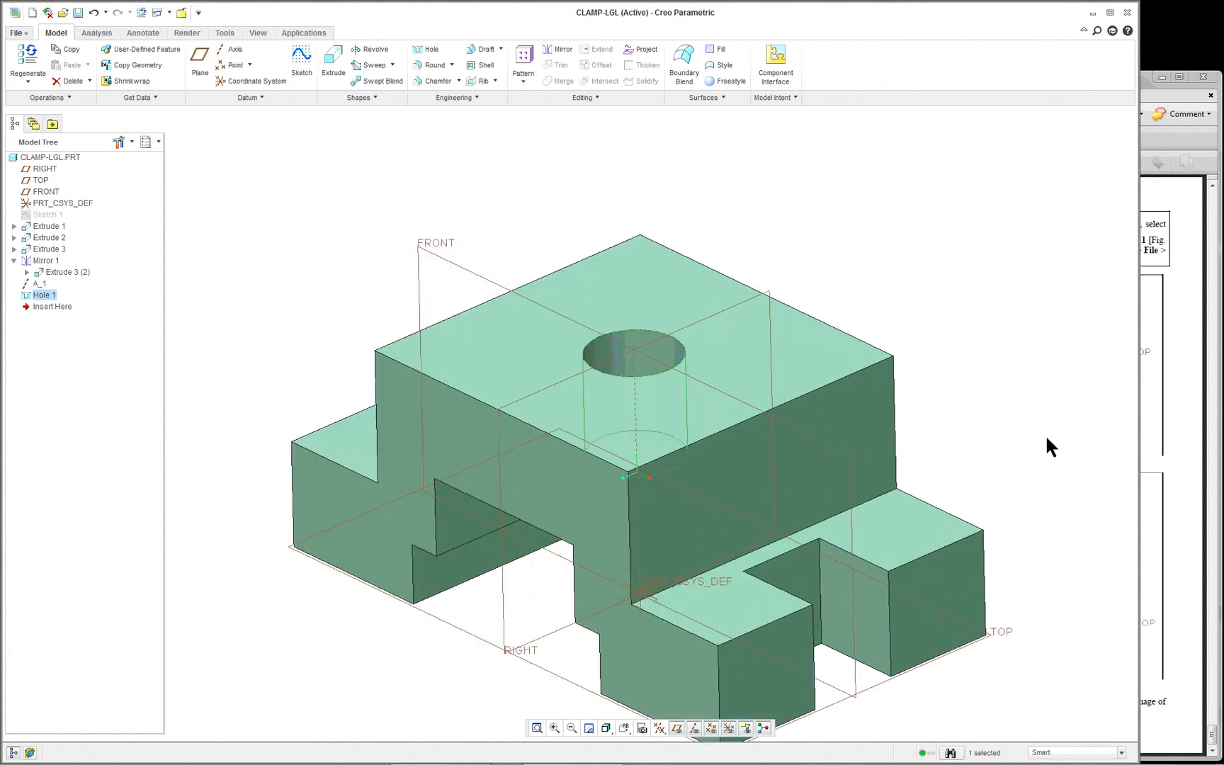
pyautogui.scroll(-3, 1046, 434)
pyautogui.scroll(2, 1047, 439)
pyautogui.scroll(1, 1046, 439)
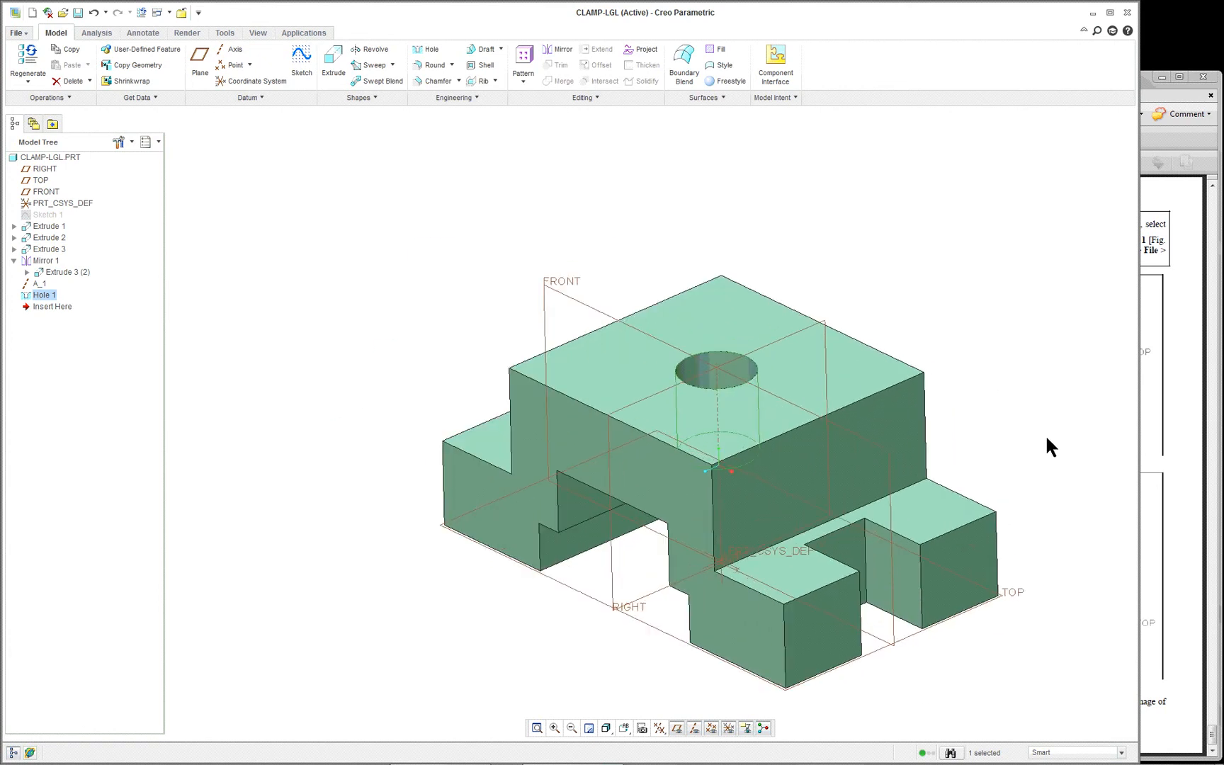
pyautogui.scroll(1, 1047, 439)
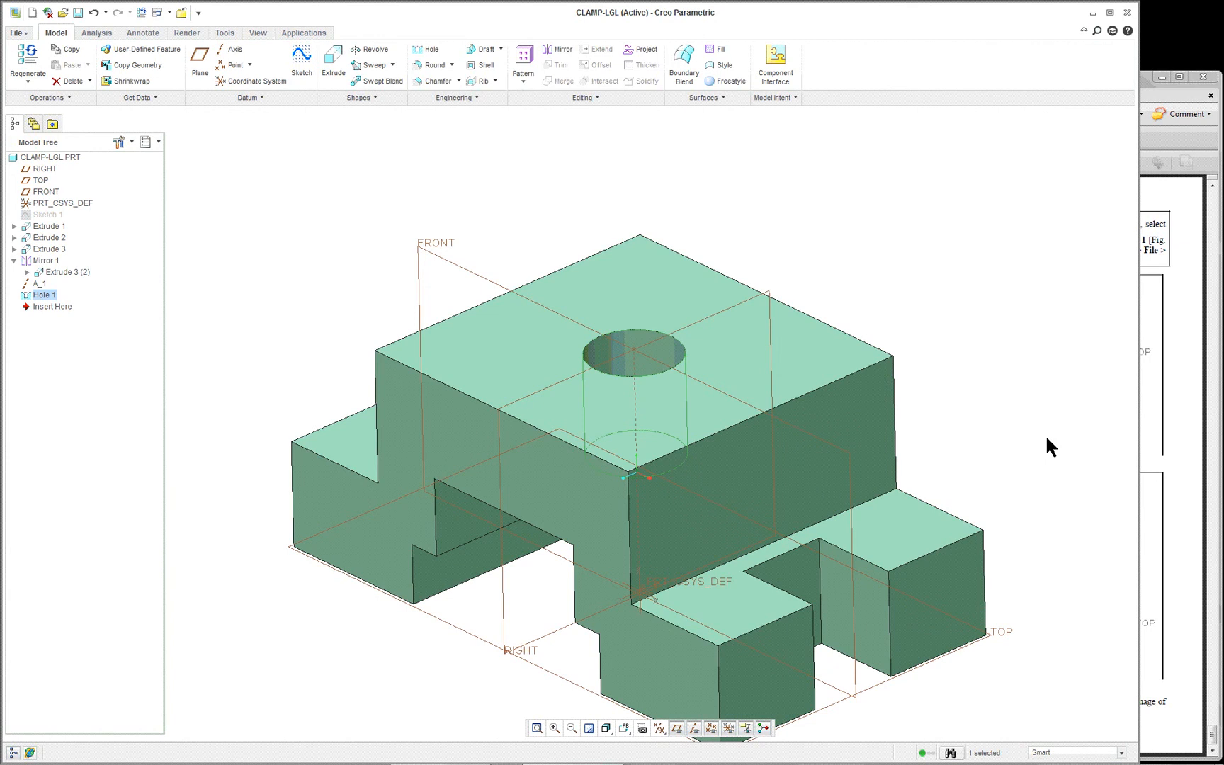
pyautogui.scroll(-2, 1045, 433)
pyautogui.click(1026, 367)
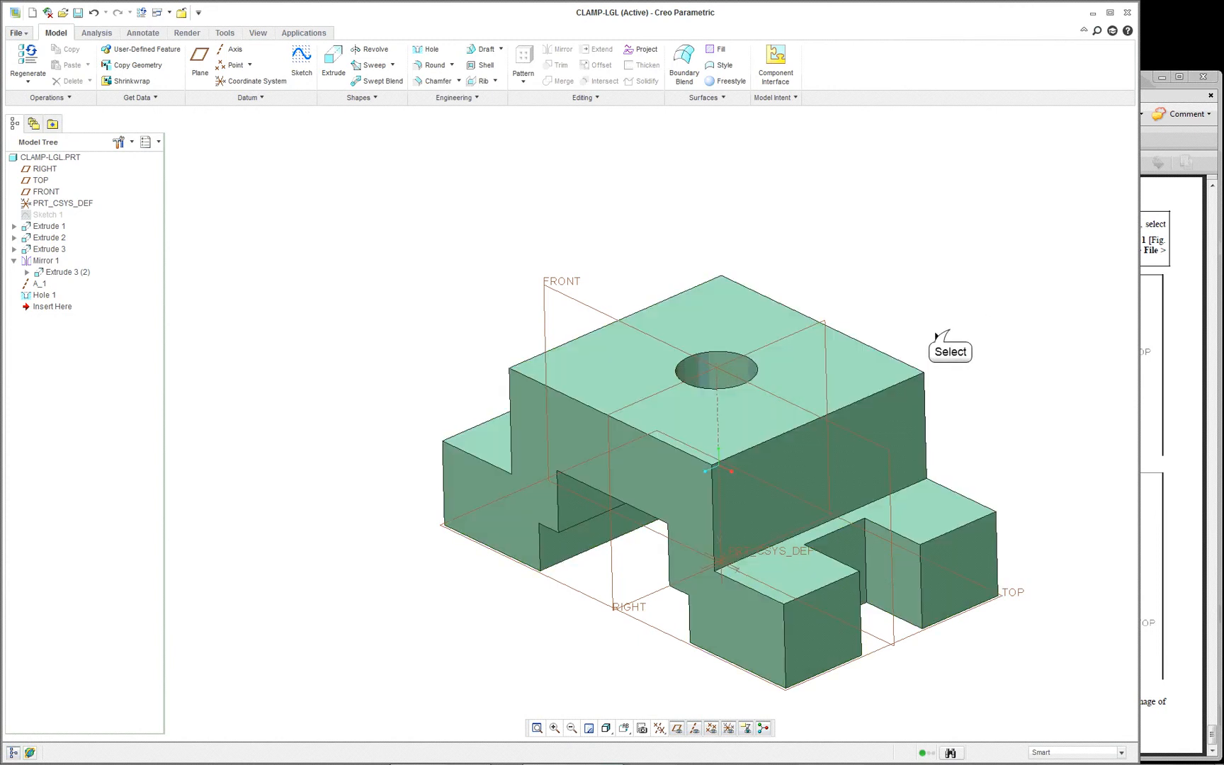
# Round the outer edge loop of the clamp's top face with a radius of 10.80, and clear the selection
pyautogui.click(847, 375)
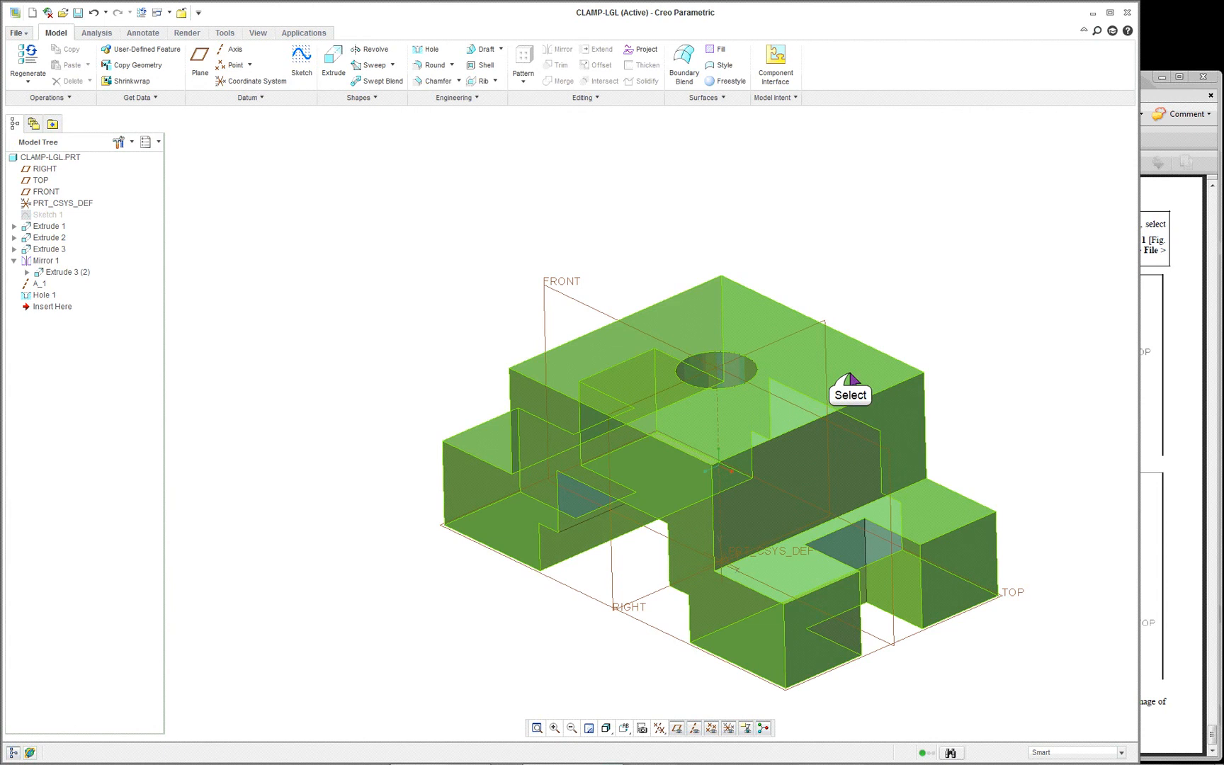
pyautogui.click(893, 360)
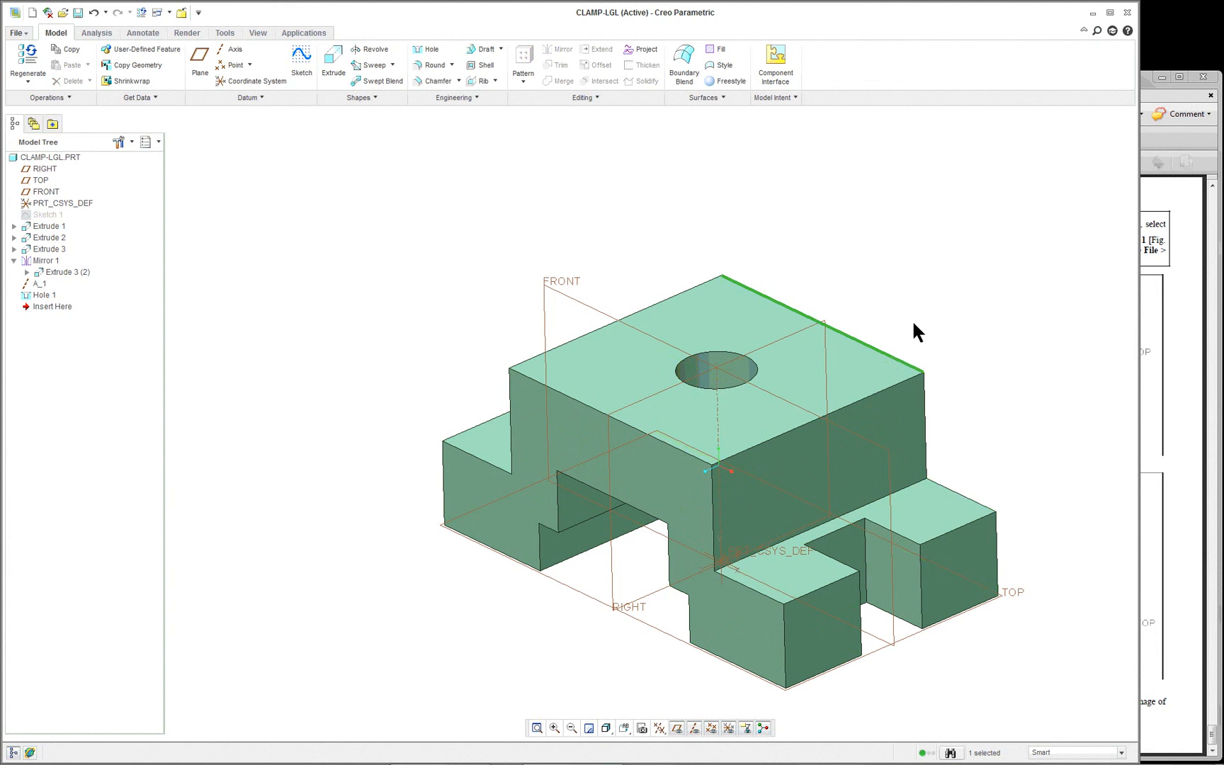
pyautogui.click(855, 370)
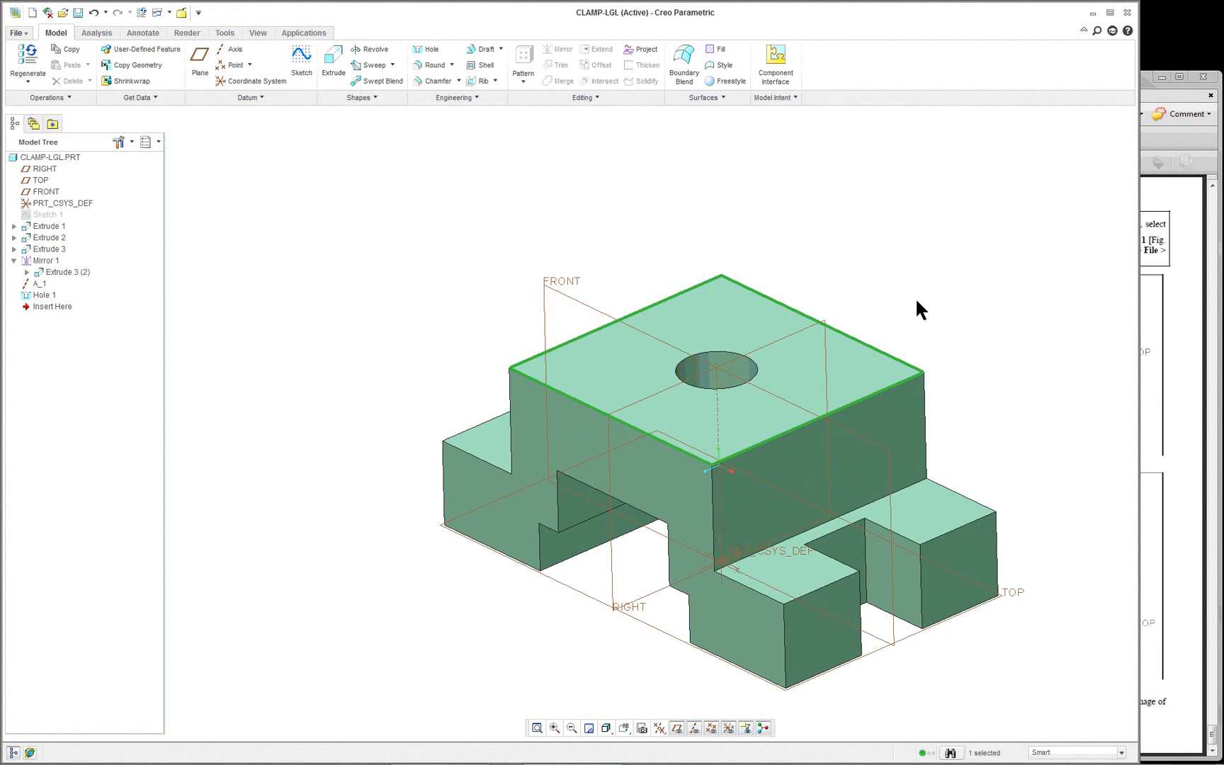
pyautogui.rightClick(951, 262)
pyautogui.click(1000, 272)
pyautogui.click(820, 330)
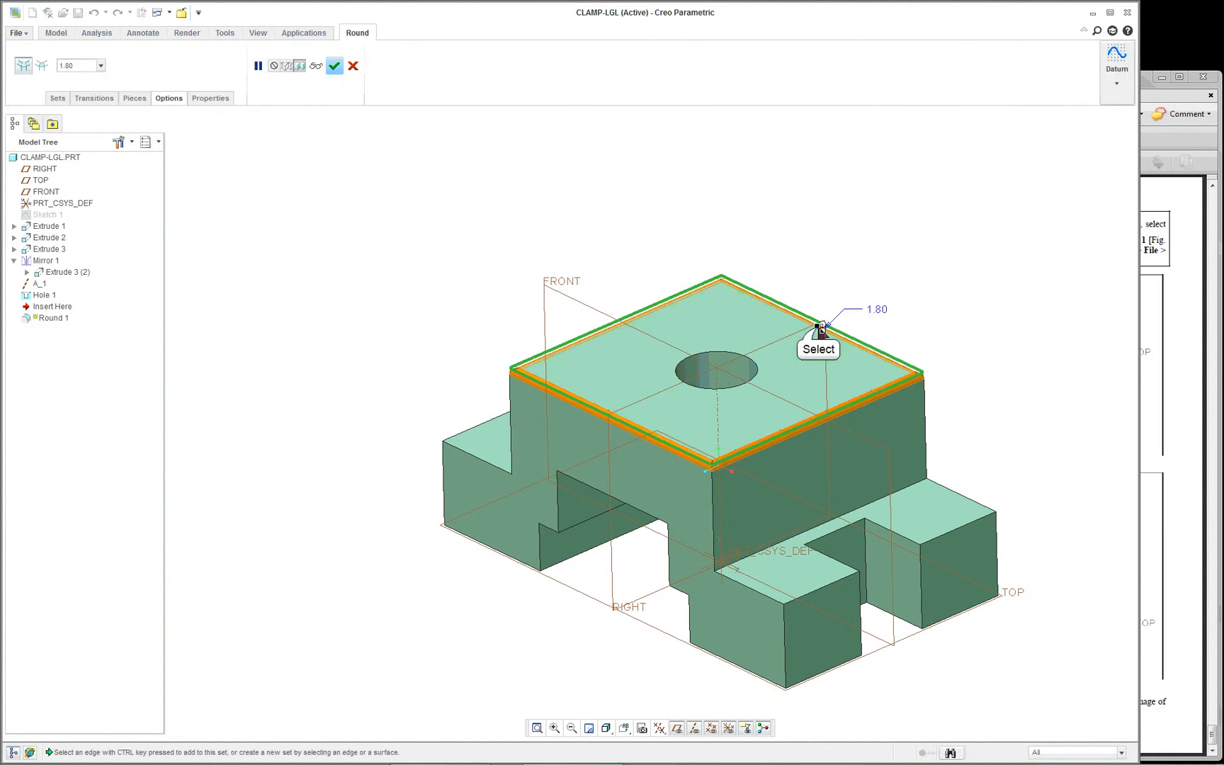
pyautogui.moveTo(820, 330); pyautogui.dragTo(790, 338)
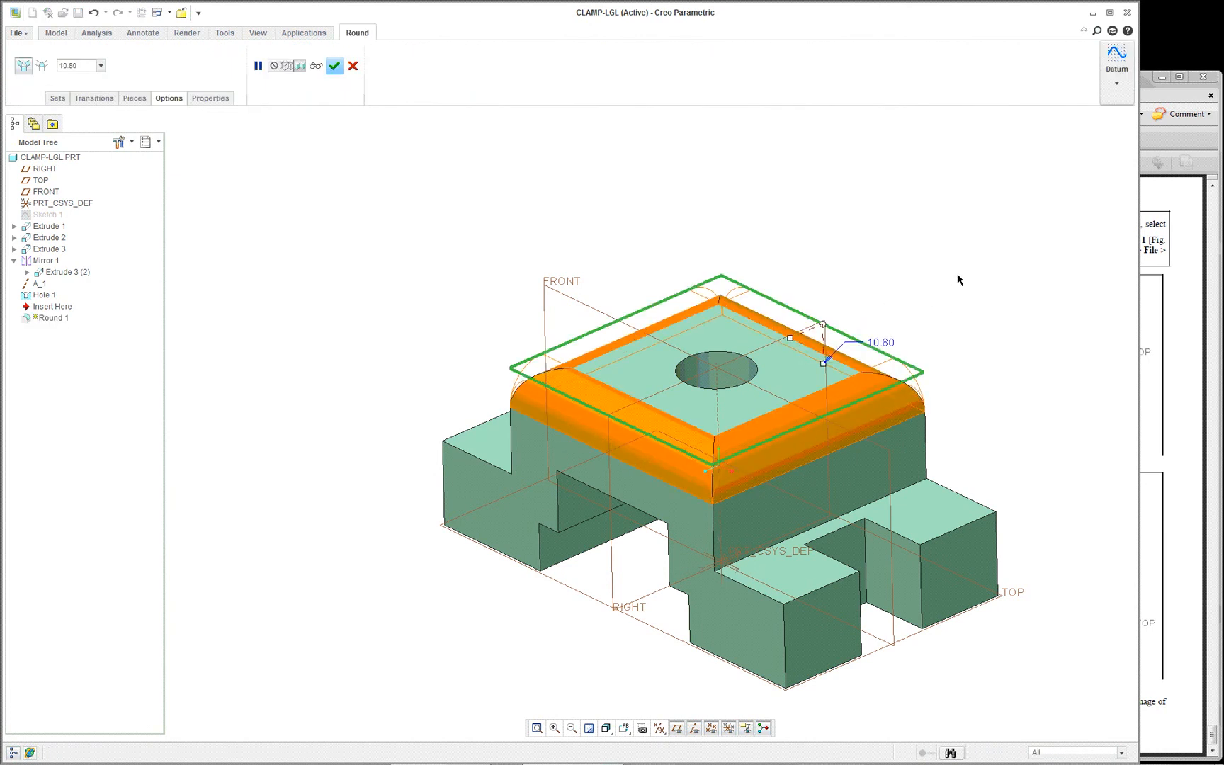
pyautogui.middleClick(1055, 282)
pyautogui.scroll(-1, 1053, 281)
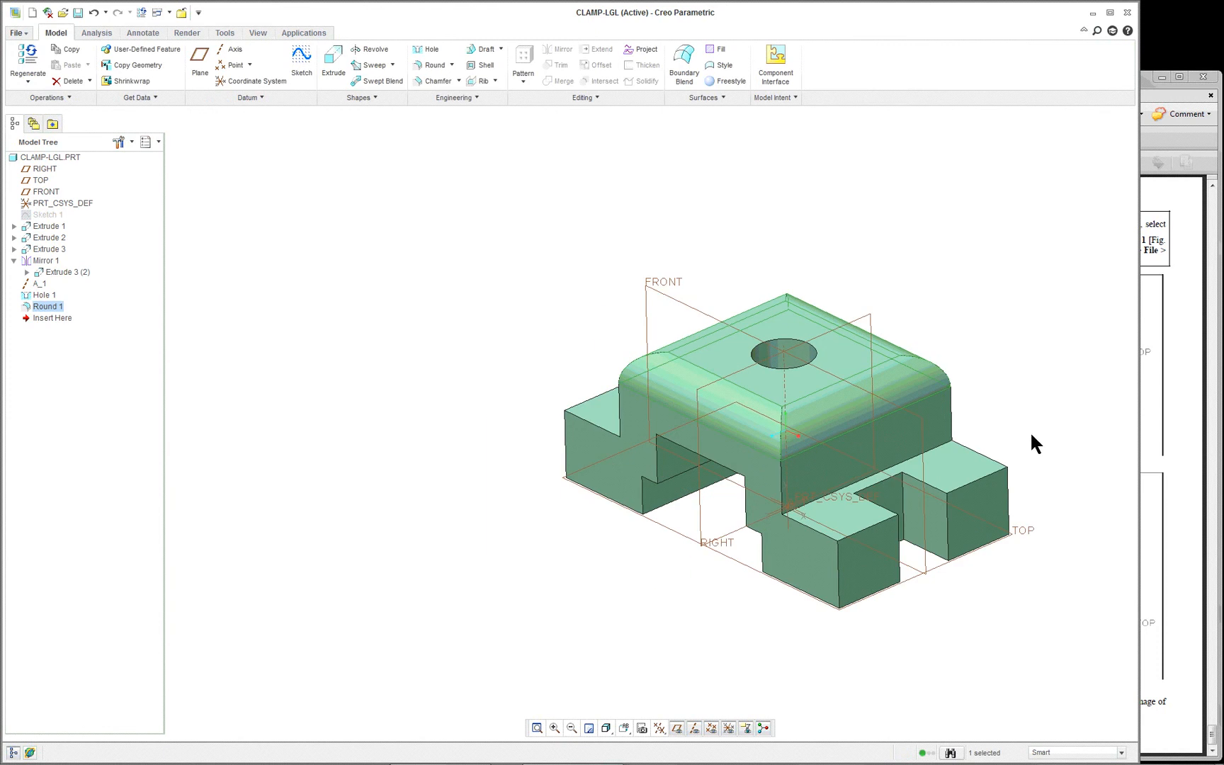
pyautogui.scroll(1, 1054, 429)
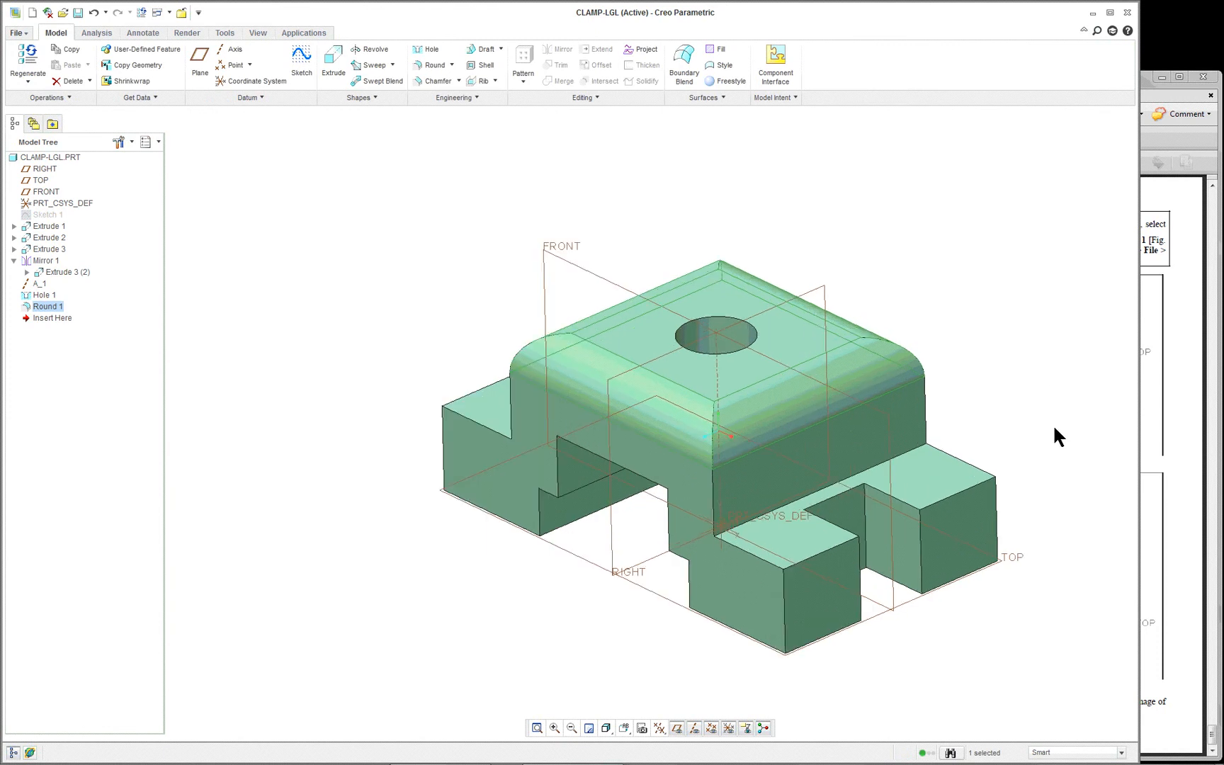
pyautogui.moveTo(1054, 427)
pyautogui.mouseDown(button='middle')
pyautogui.moveTo(1066, 309)
pyautogui.moveTo(1048, 423)
pyautogui.mouseUp(button='middle')
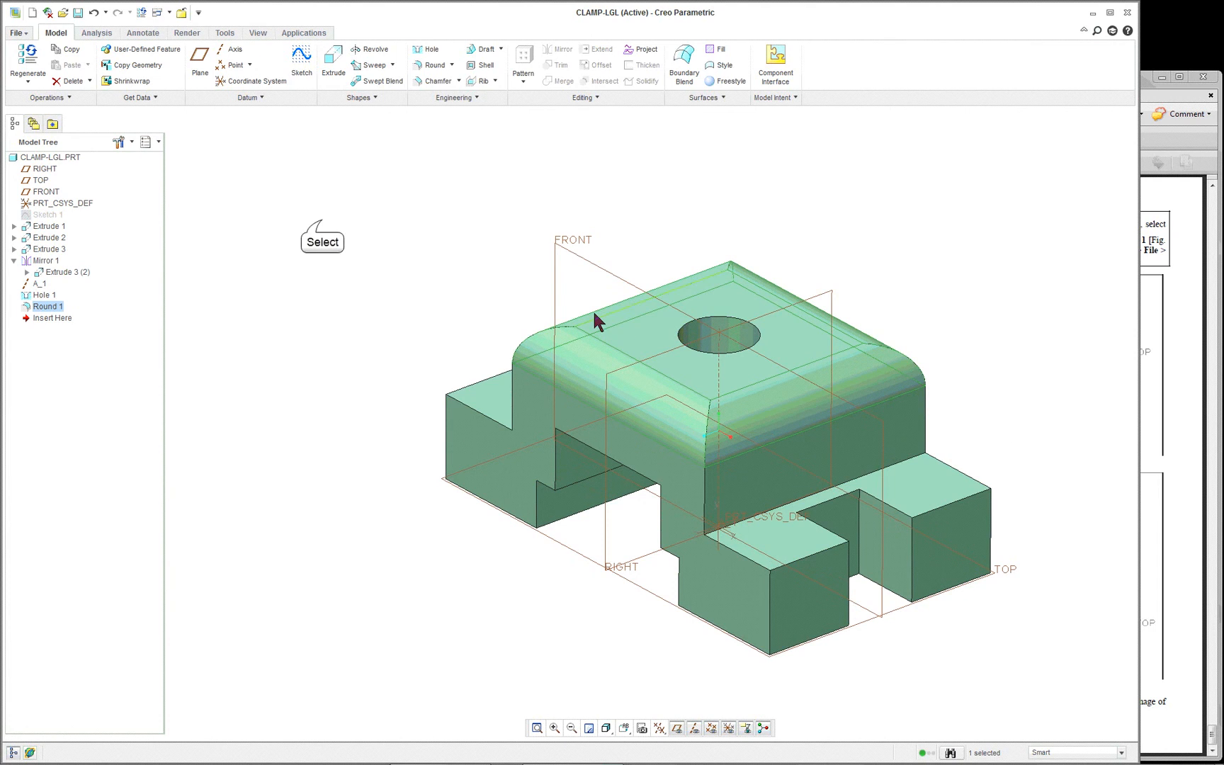
pyautogui.click(320, 215)
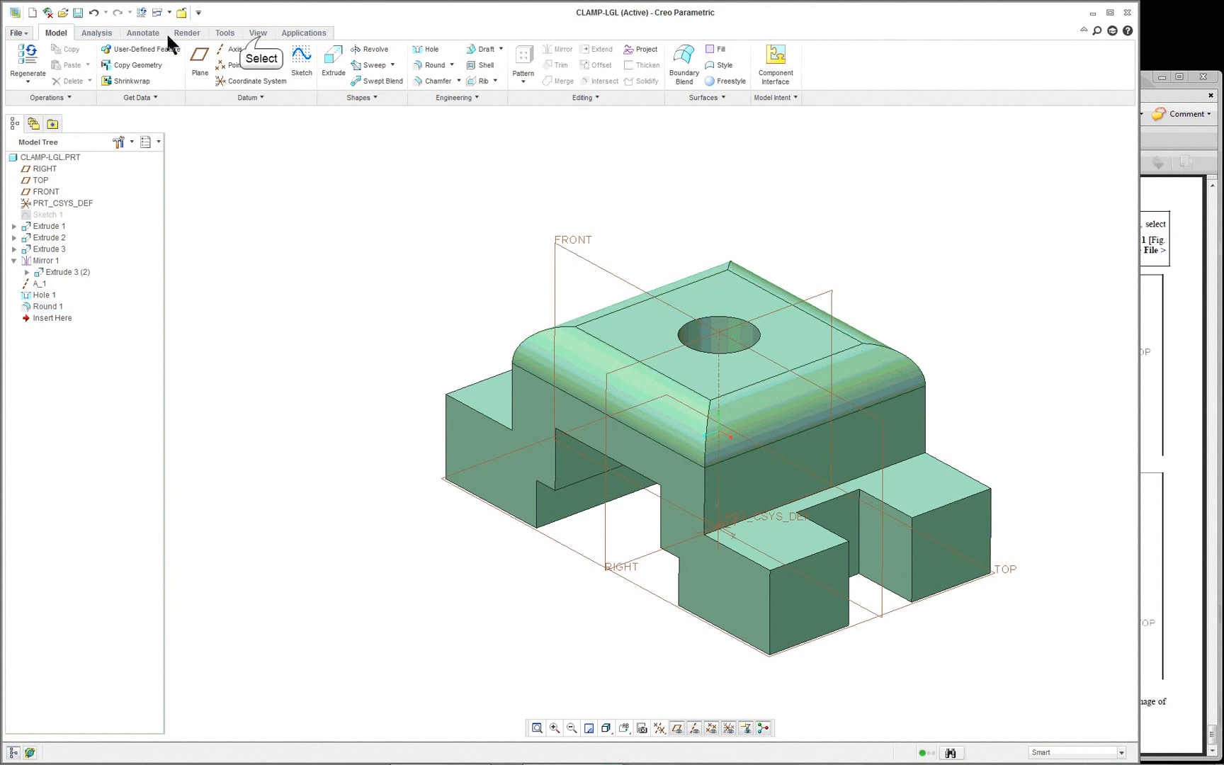
# Edit the model's ptc-painted-green appearance so its transparency is 18
pyautogui.click(259, 33)
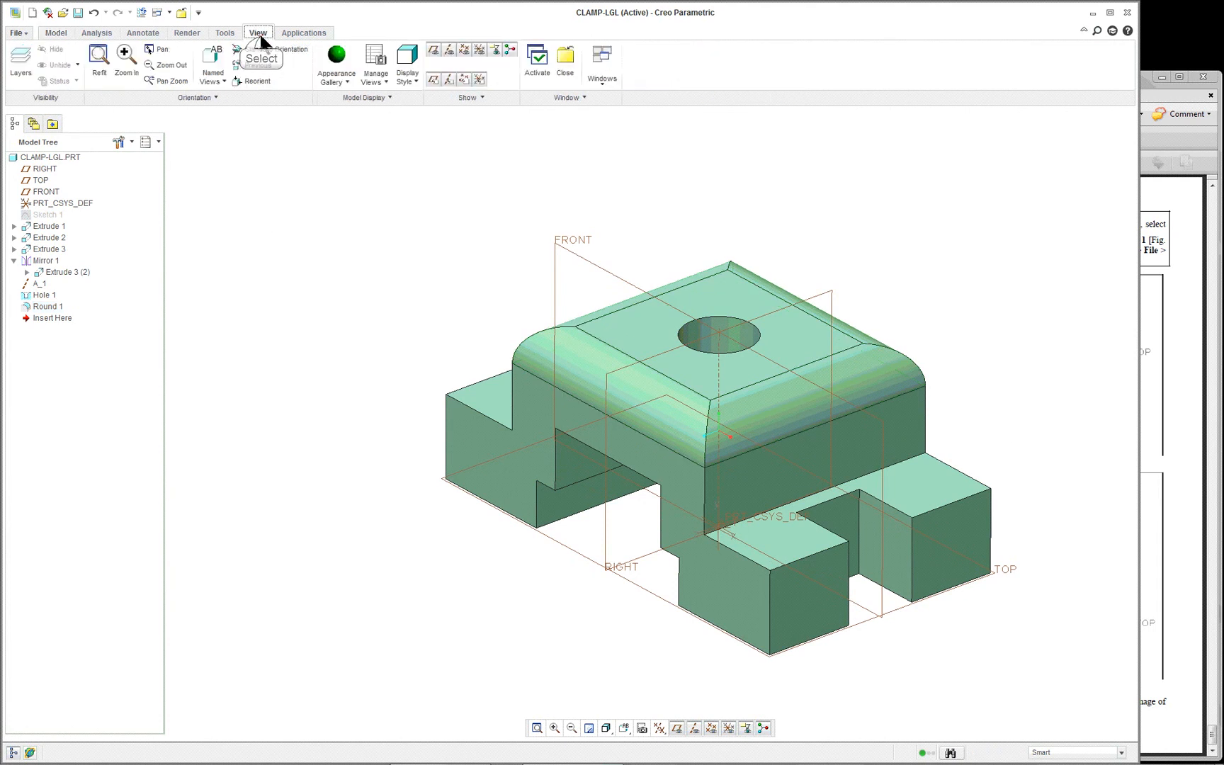
pyautogui.click(337, 83)
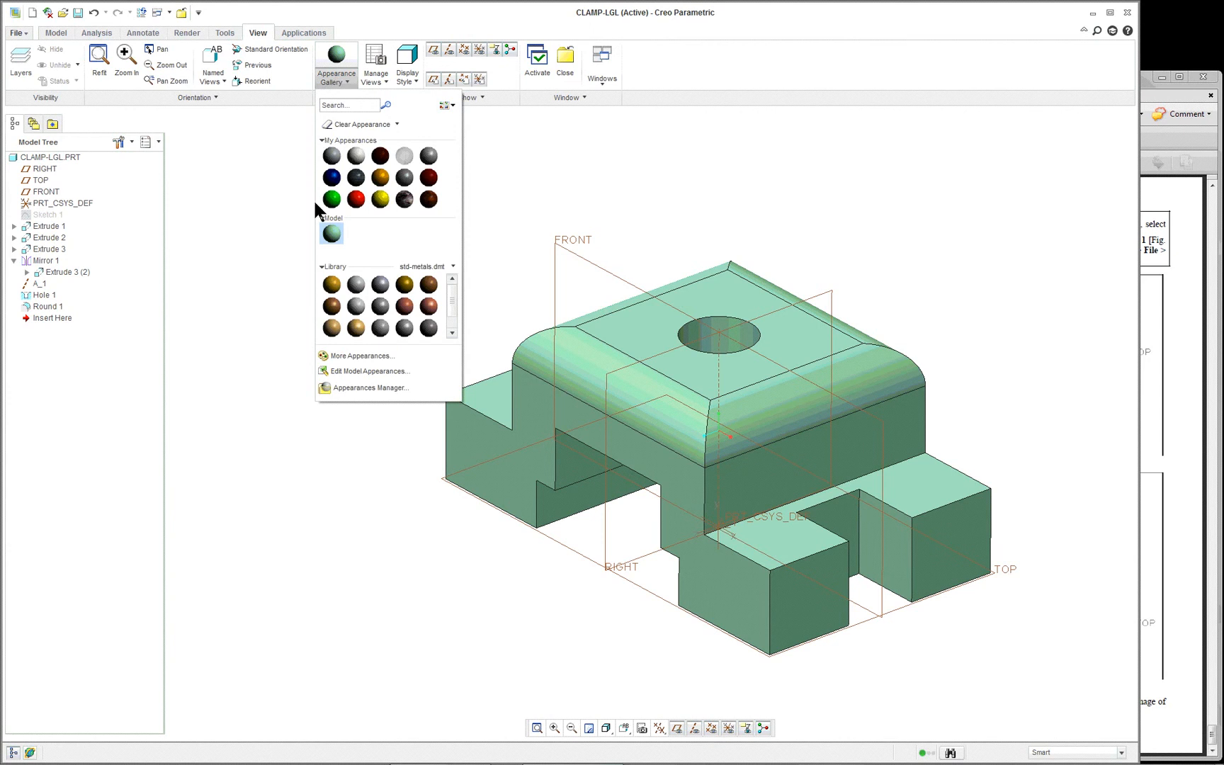
pyautogui.rightClick(331, 239)
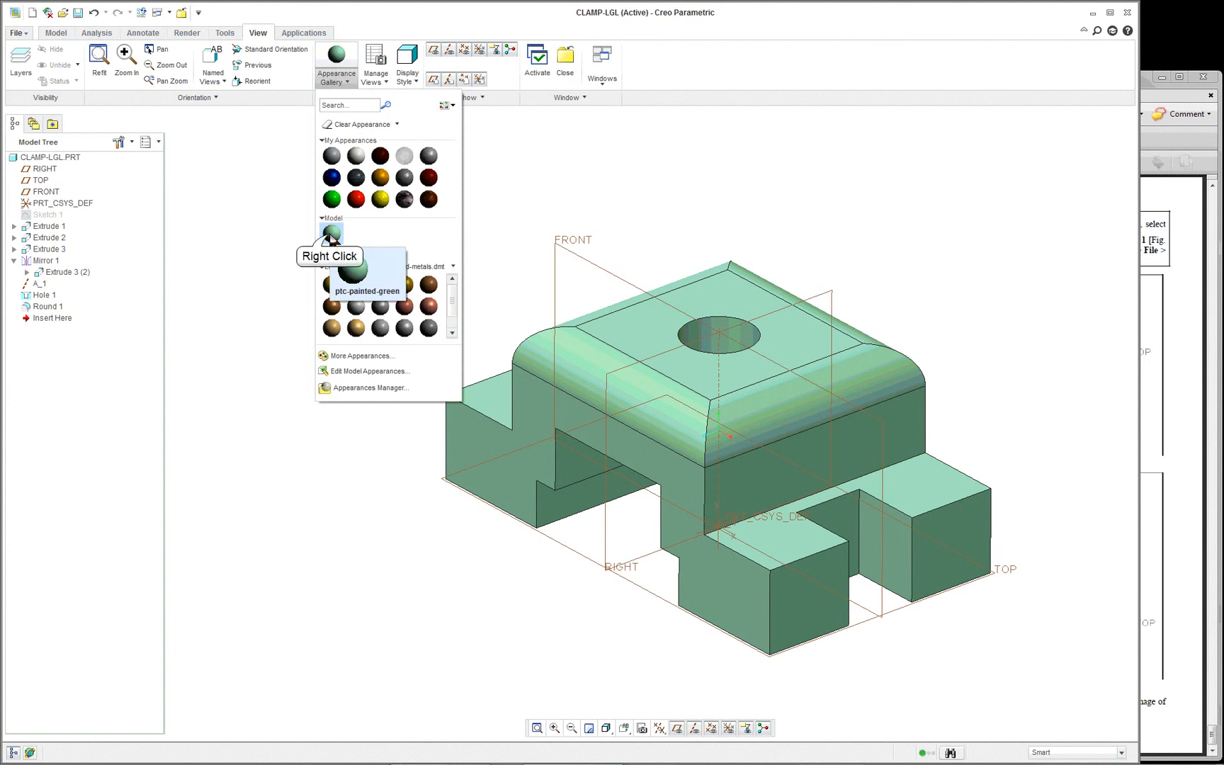
pyautogui.click(347, 245)
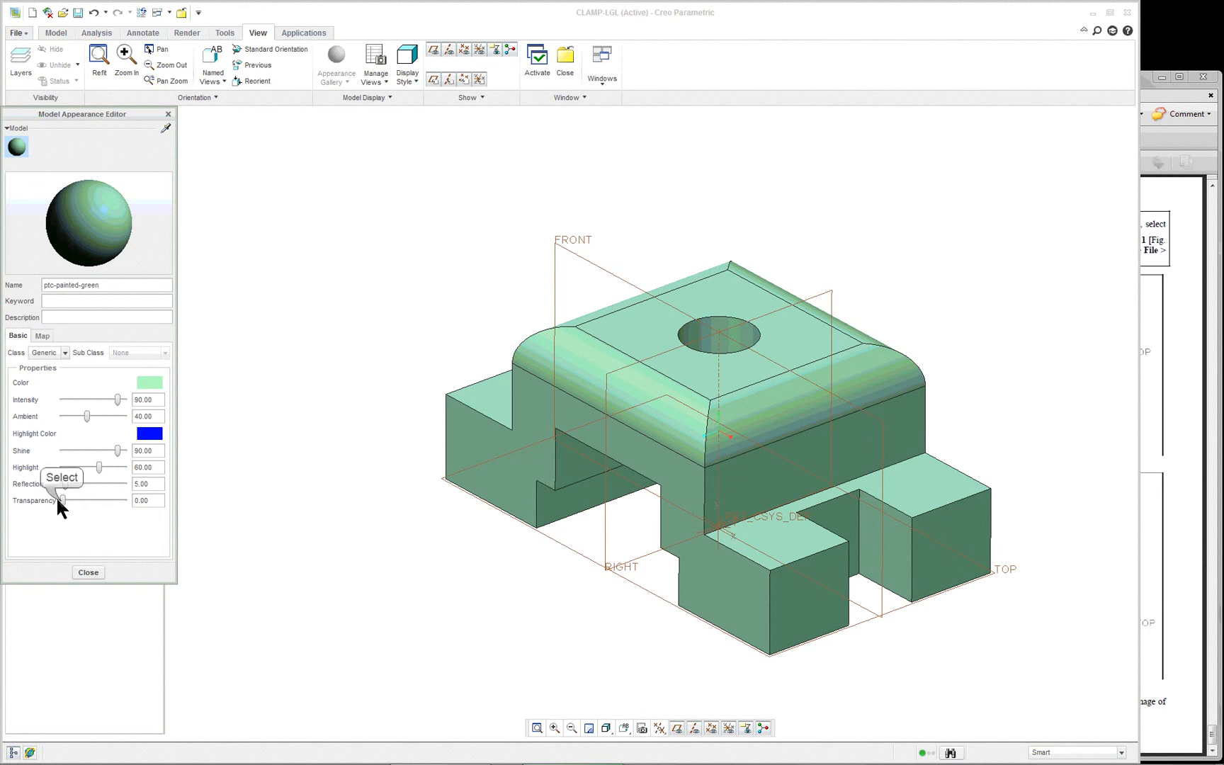
pyautogui.moveTo(60, 500); pyautogui.dragTo(80, 500)
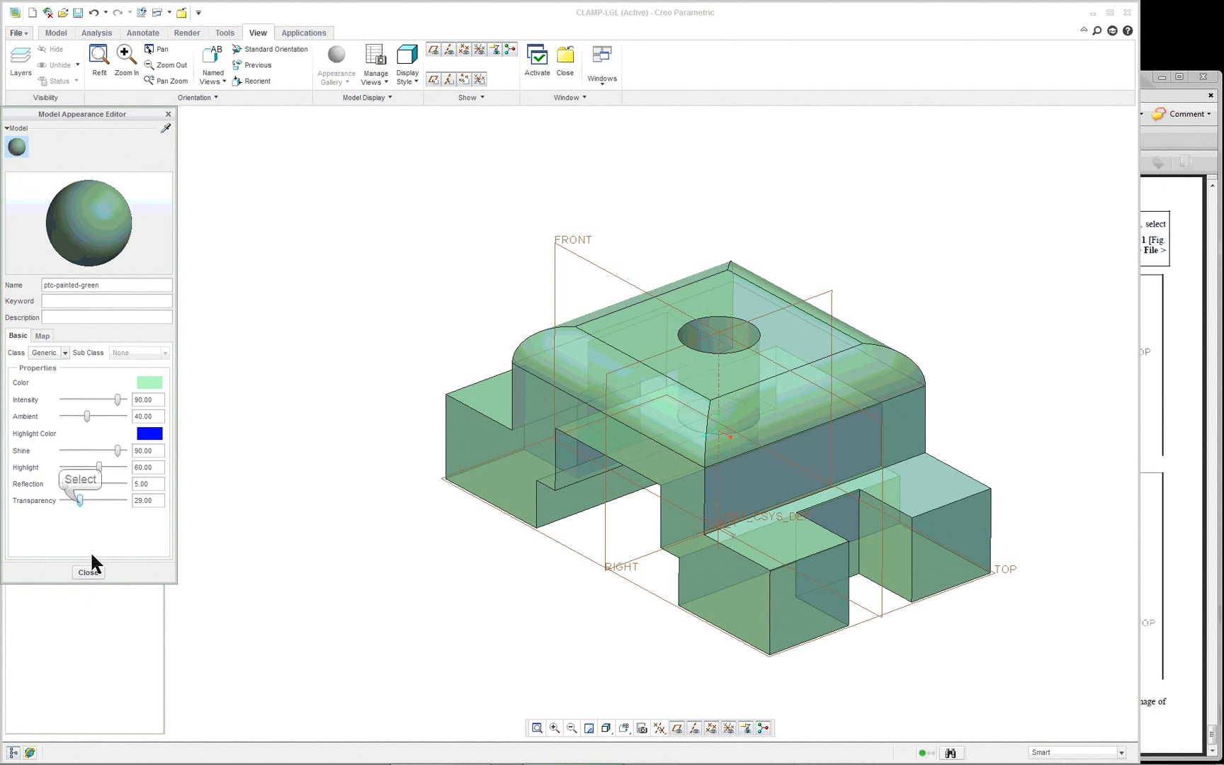
pyautogui.moveTo(80, 500); pyautogui.dragTo(73, 500)
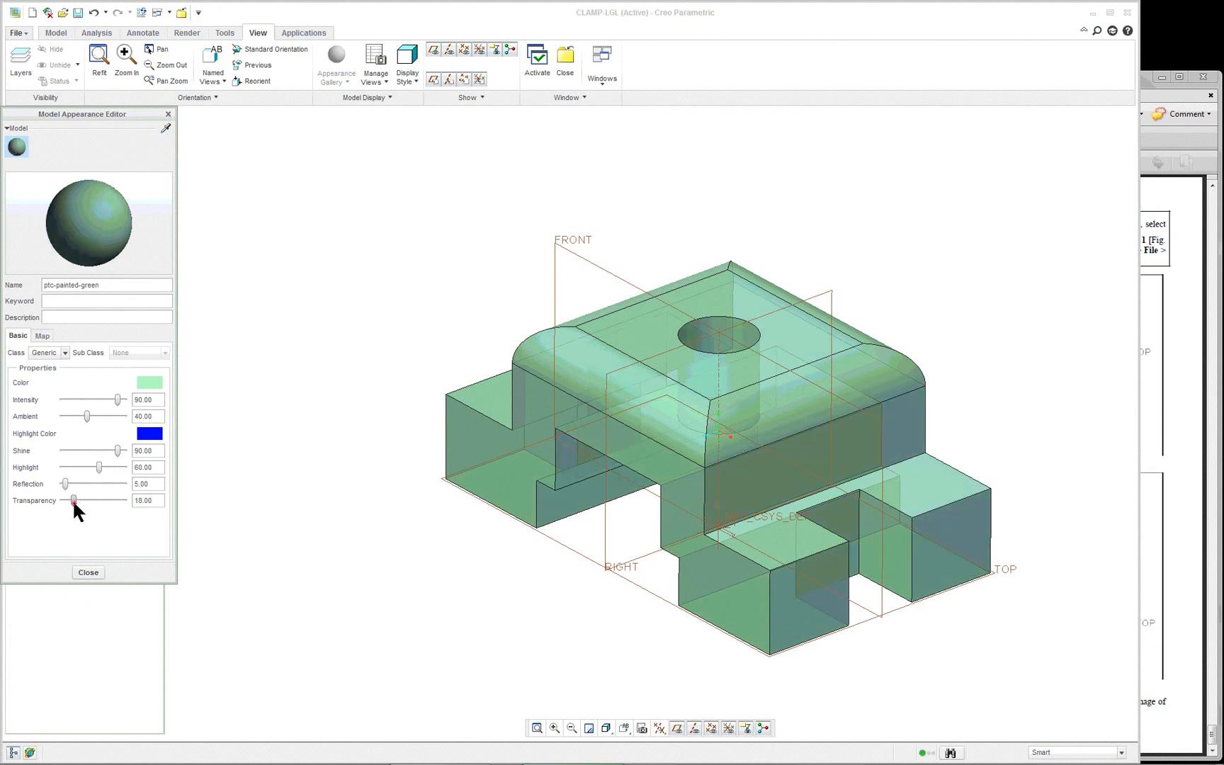
pyautogui.click(92, 573)
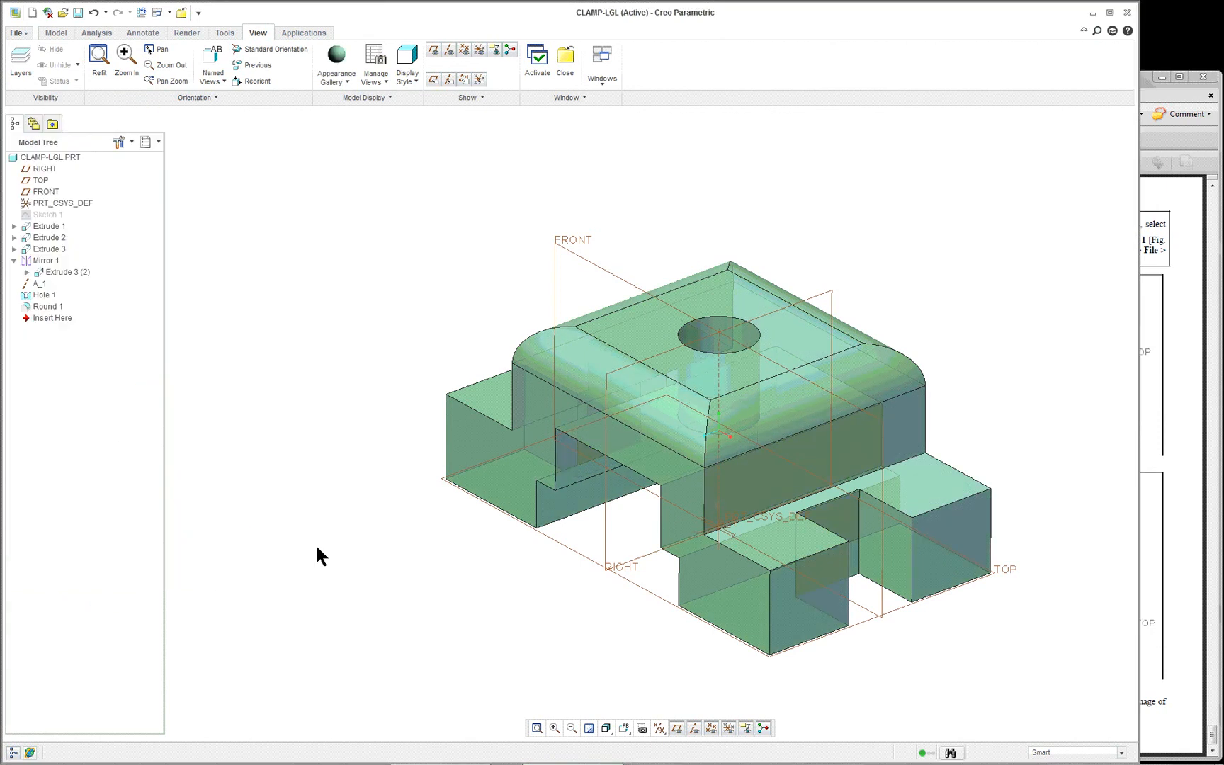
# Examine the transparent clamp from different viewpoints and return it to the Standard Orientation
pyautogui.moveTo(328, 556)
pyautogui.mouseDown(button='middle')
pyautogui.moveTo(404, 430)
pyautogui.moveTo(342, 549)
pyautogui.moveTo(309, 554)
pyautogui.moveTo(347, 538)
pyautogui.moveTo(339, 549)
pyautogui.mouseUp(button='middle')
pyautogui.scroll(-4, 488, 554)
pyautogui.scroll(5, 541, 592)
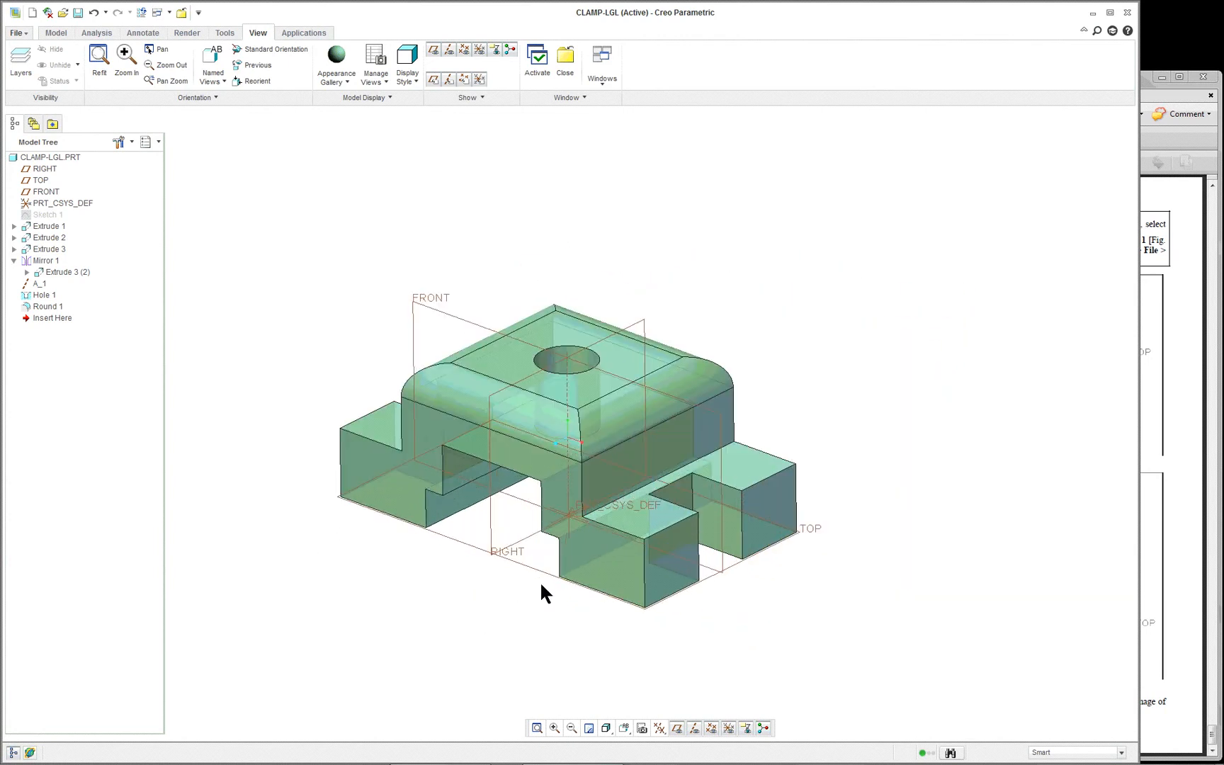
pyautogui.moveTo(541, 590); pyautogui.dragTo(456, 536, button='middle')
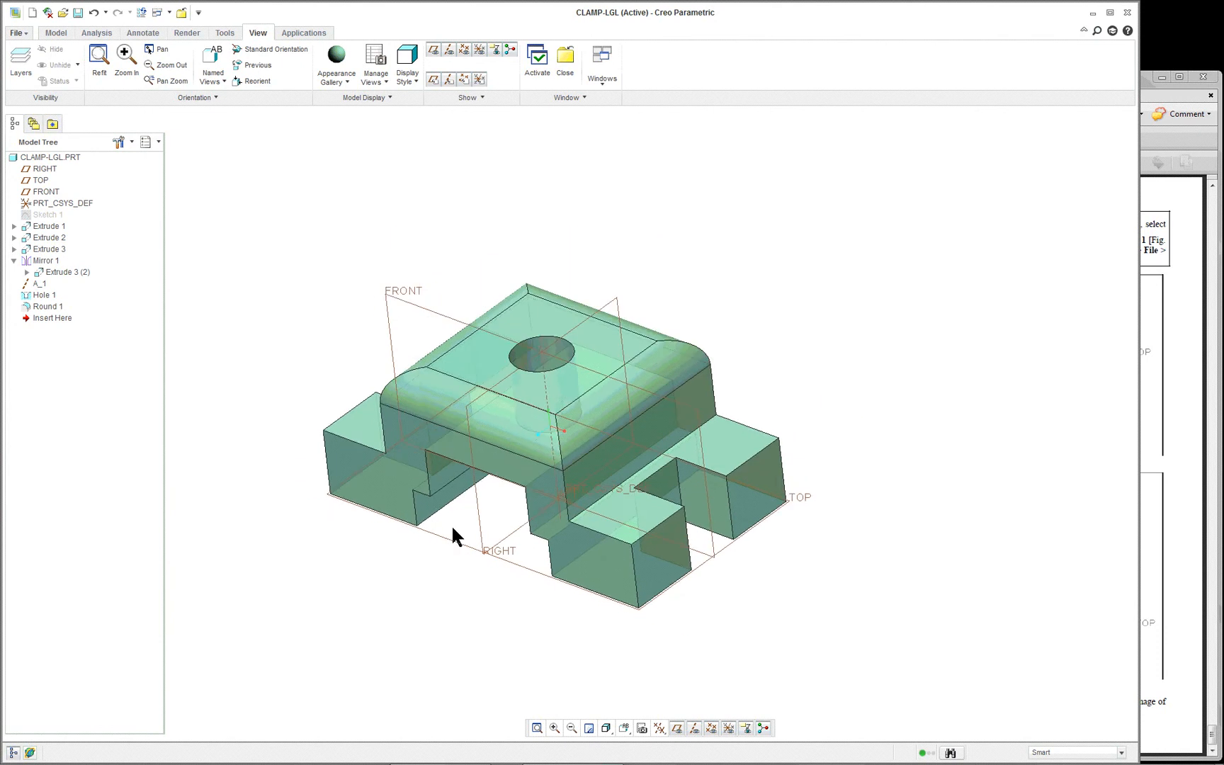
pyautogui.click(621, 728)
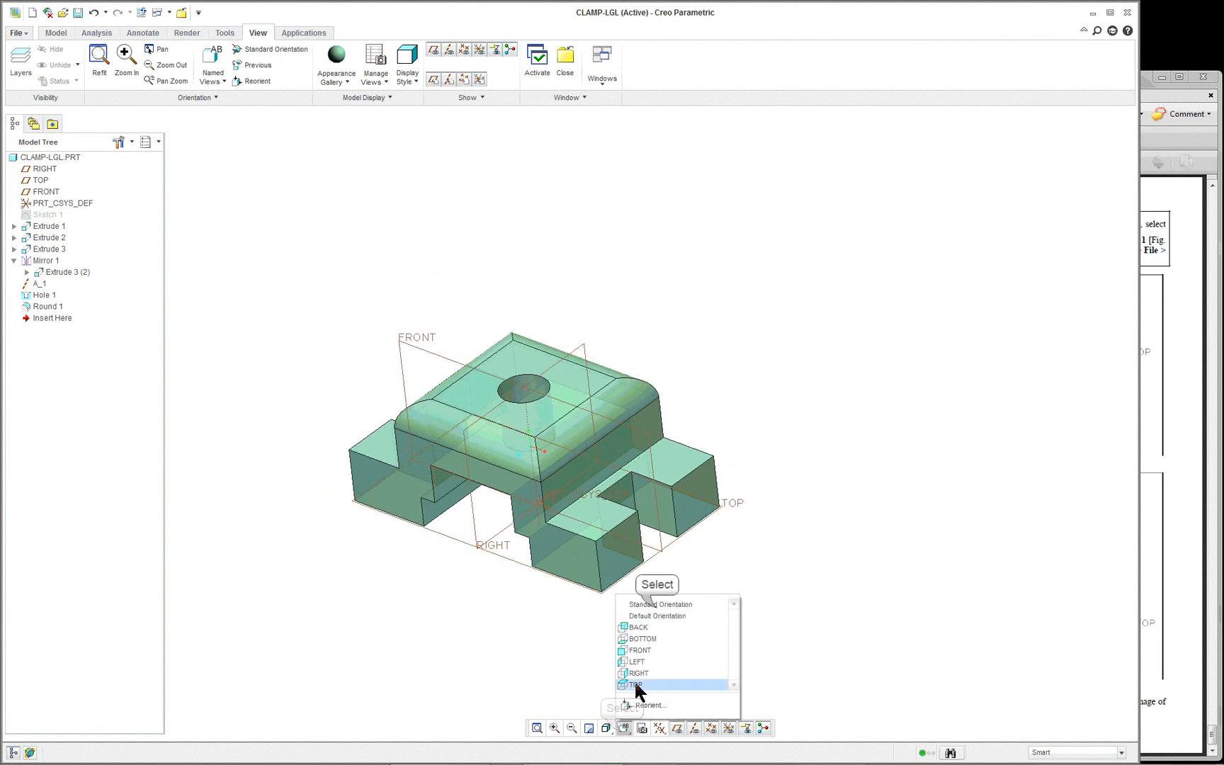
pyautogui.click(655, 604)
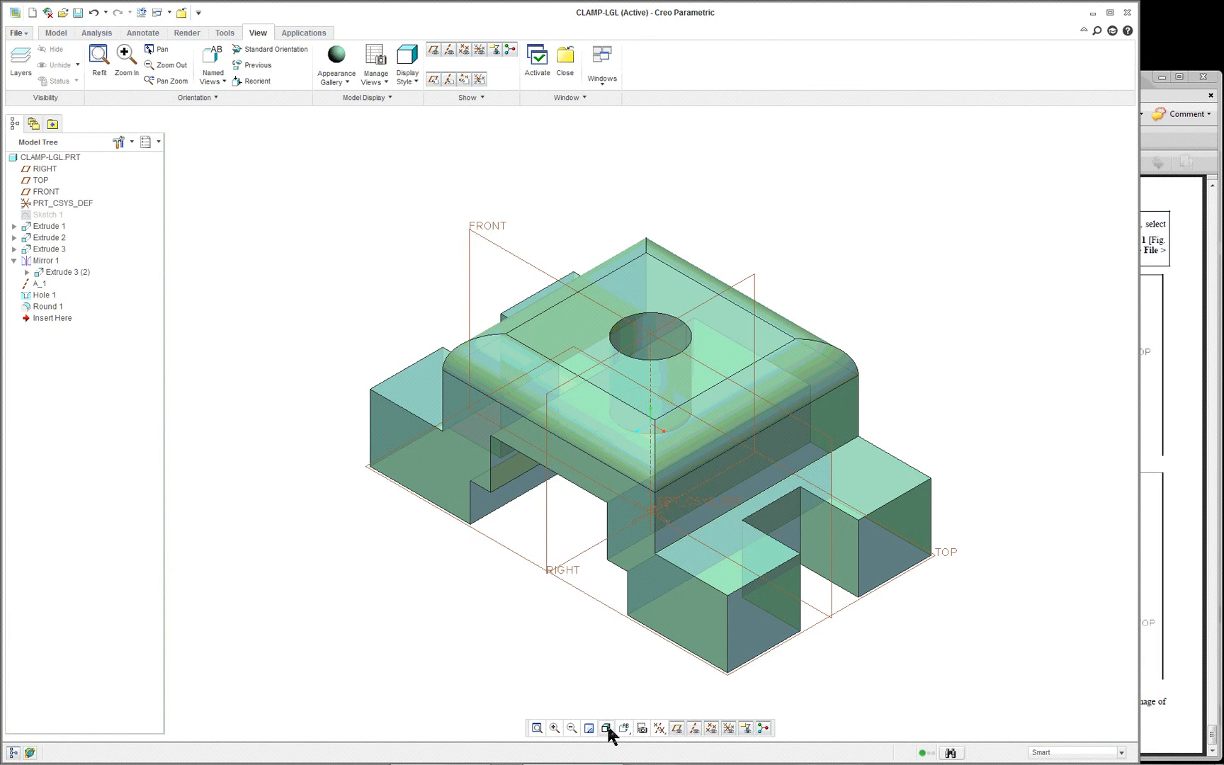
# Display the clamp as Shading With Reflections and examine it from the Default Orientation, from below and from above
pyautogui.click(608, 729)
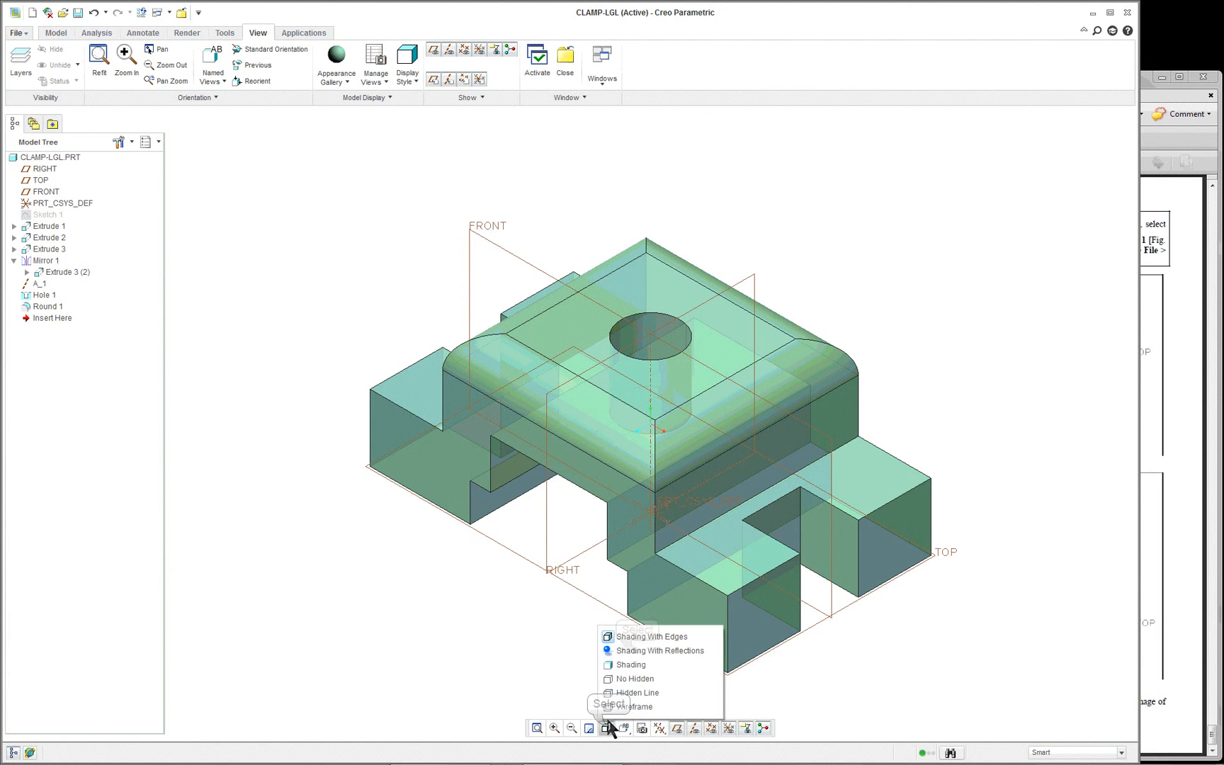
pyautogui.click(634, 650)
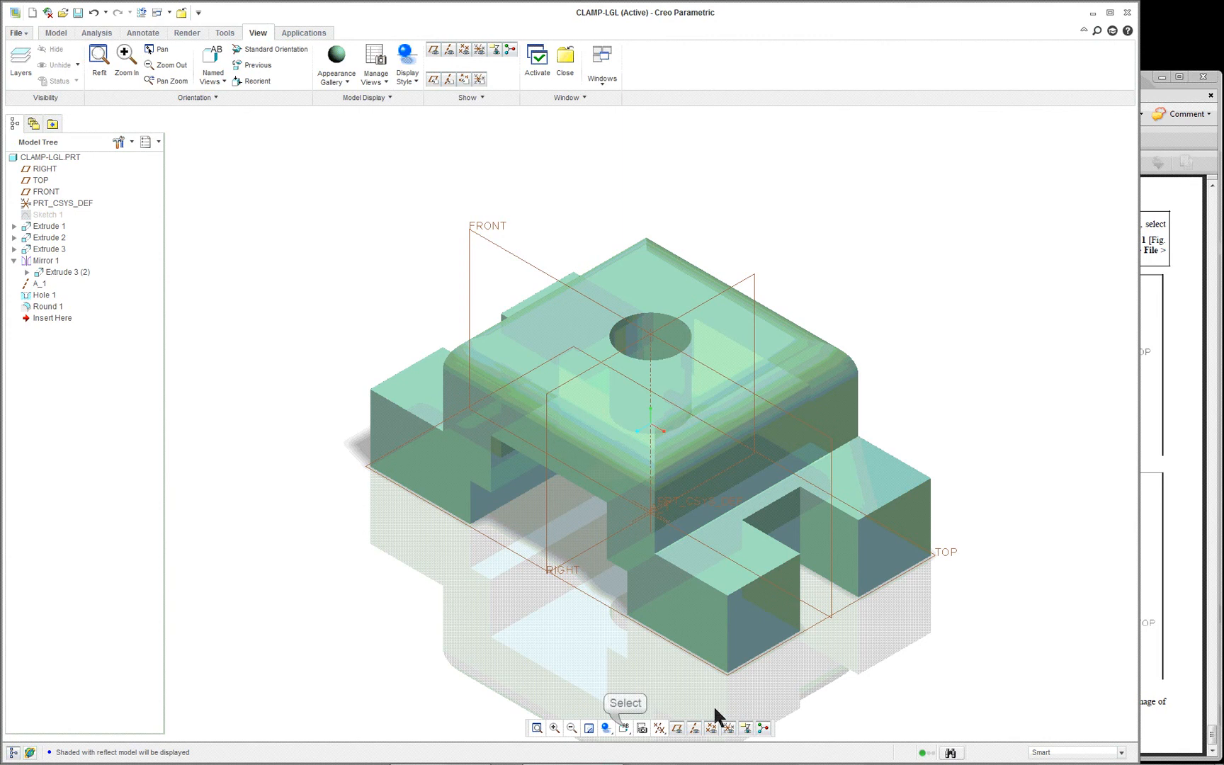
pyautogui.click(623, 727)
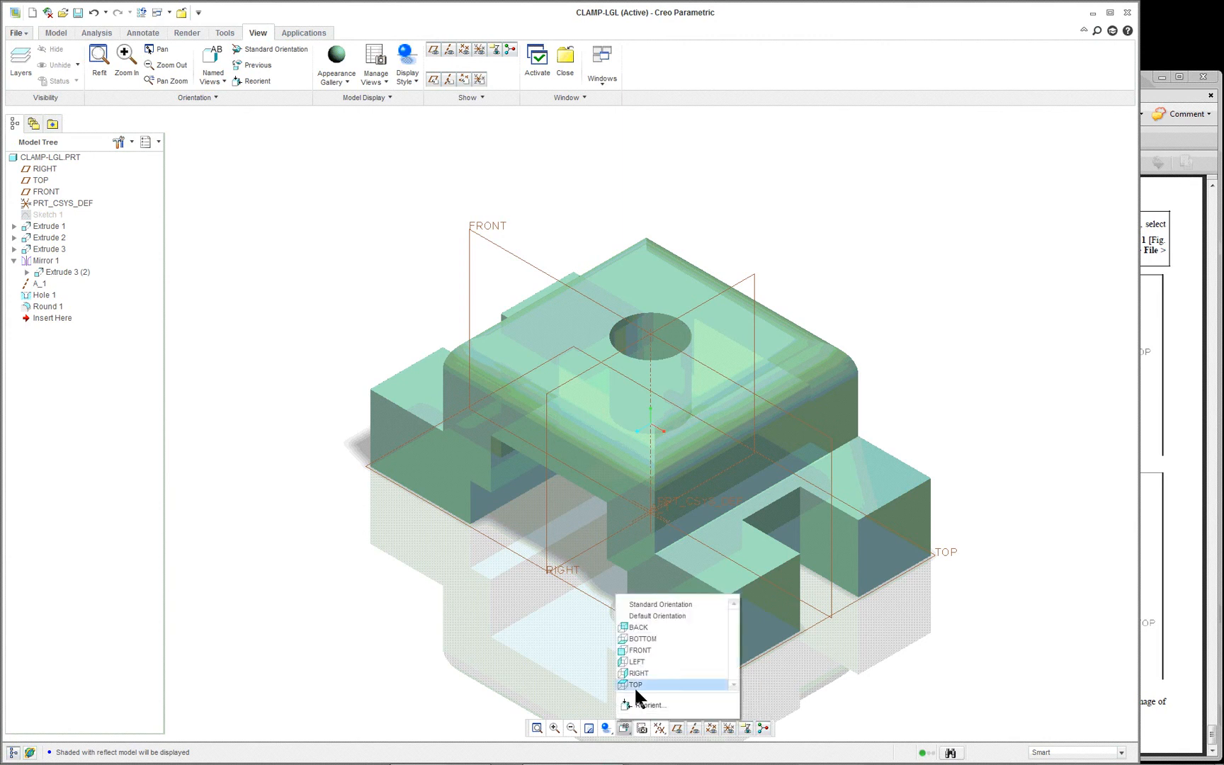
pyautogui.click(653, 614)
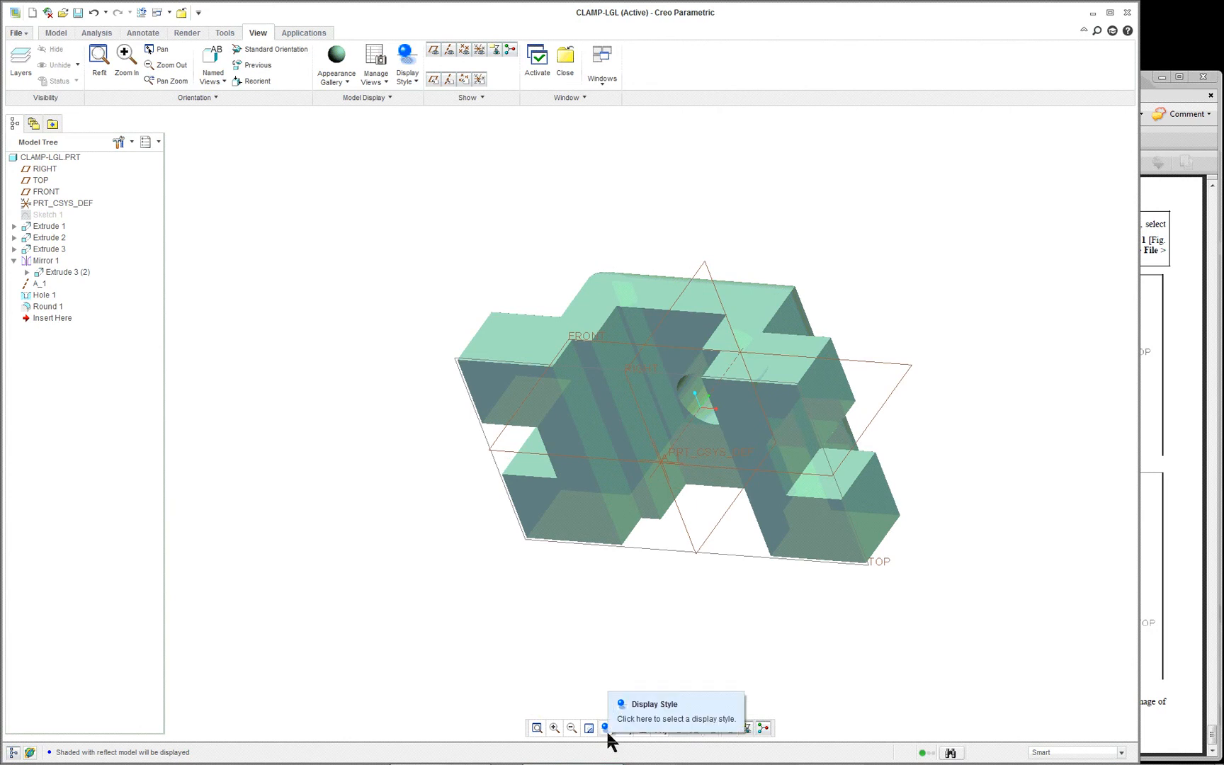
pyautogui.moveTo(669, 588)
pyautogui.mouseDown(button='middle')
pyautogui.moveTo(636, 623)
pyautogui.moveTo(557, 603)
pyautogui.moveTo(666, 610)
pyautogui.moveTo(686, 642)
pyautogui.moveTo(642, 664)
pyautogui.moveTo(612, 658)
pyautogui.moveTo(640, 664)
pyautogui.mouseUp(button='middle')
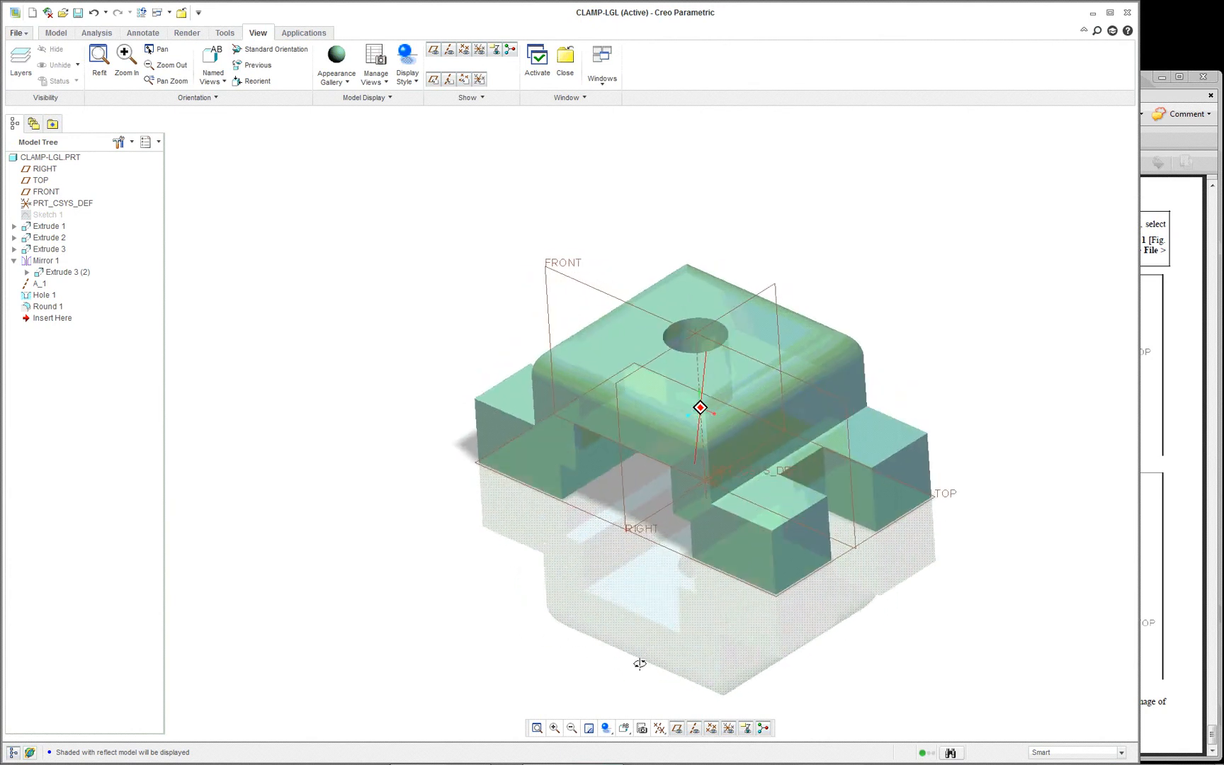
pyautogui.scroll(-2, 637, 662)
pyautogui.scroll(2, 739, 648)
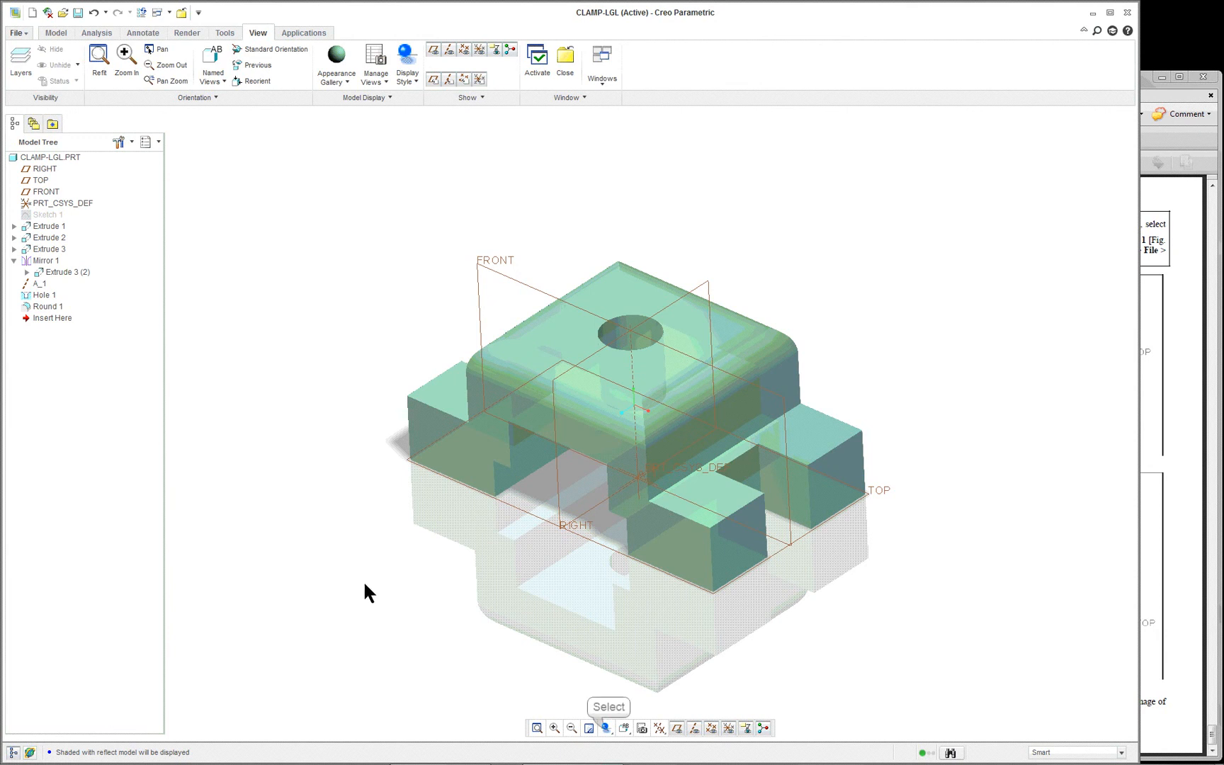
# Set the display style to Shading With Edges and return the clamp to the Standard Orientation
pyautogui.click(606, 727)
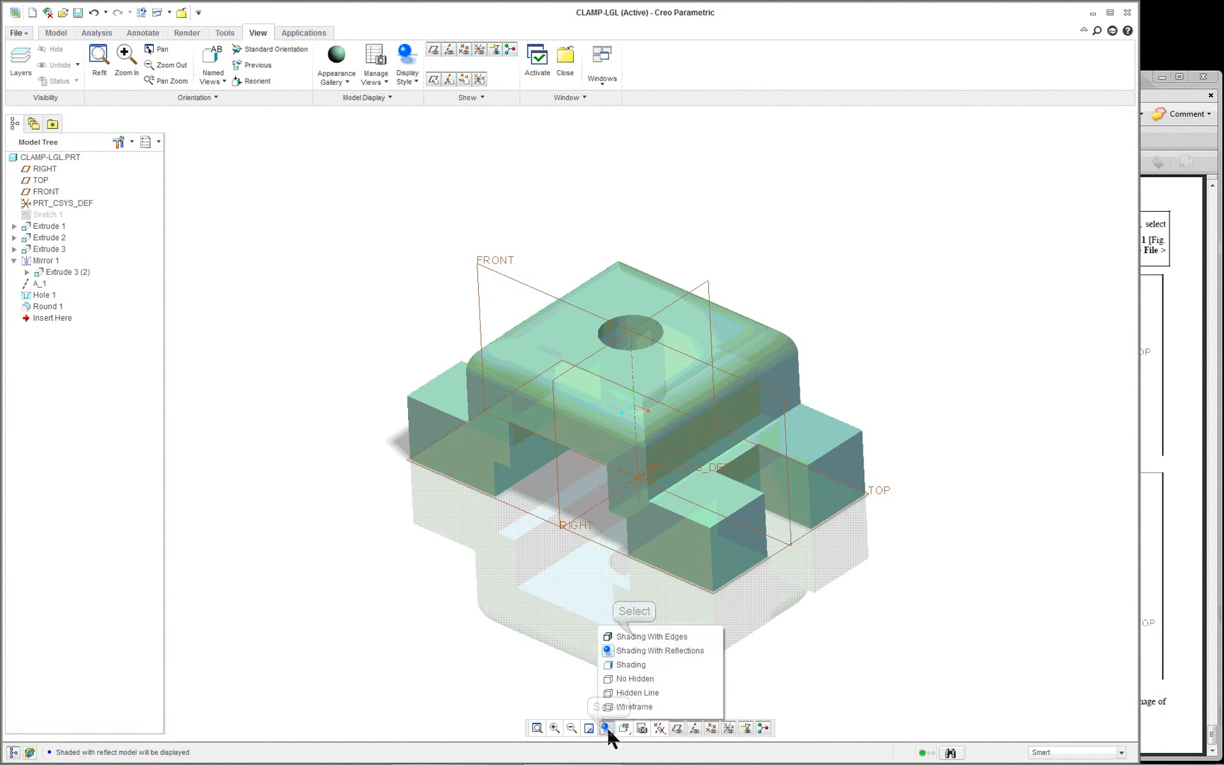
pyautogui.click(633, 635)
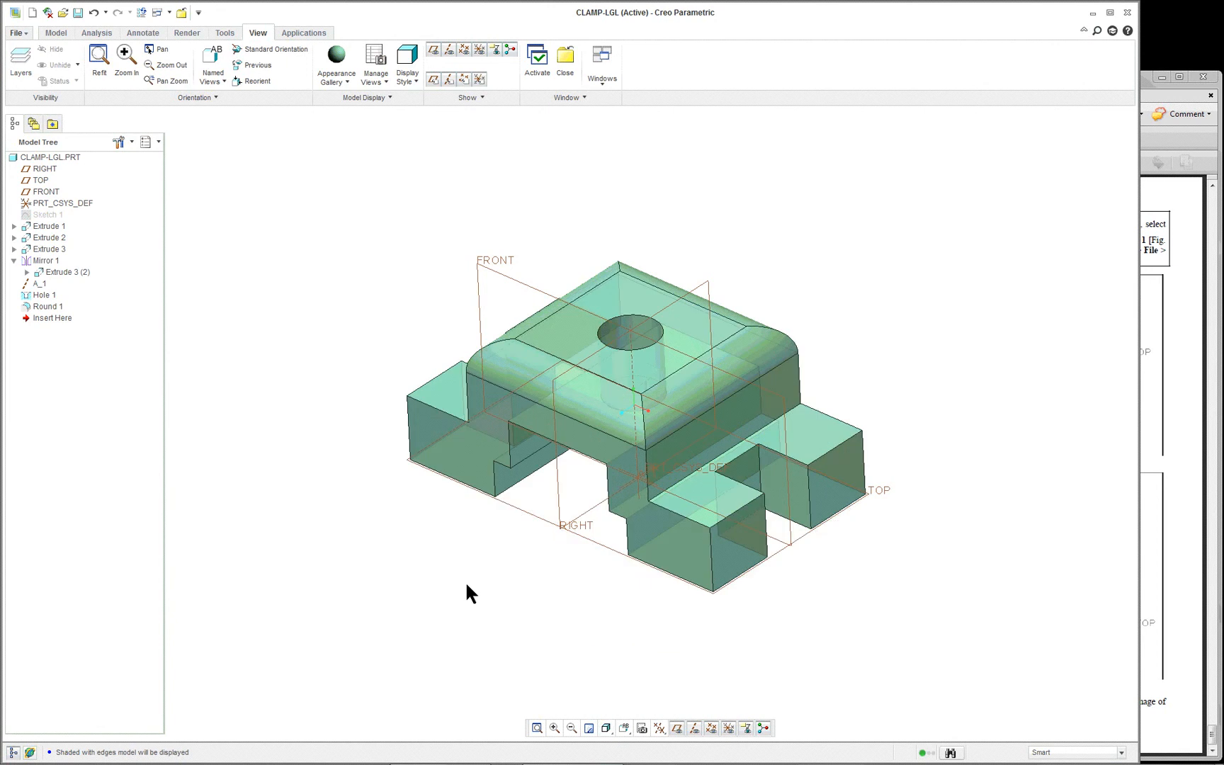
pyautogui.click(617, 728)
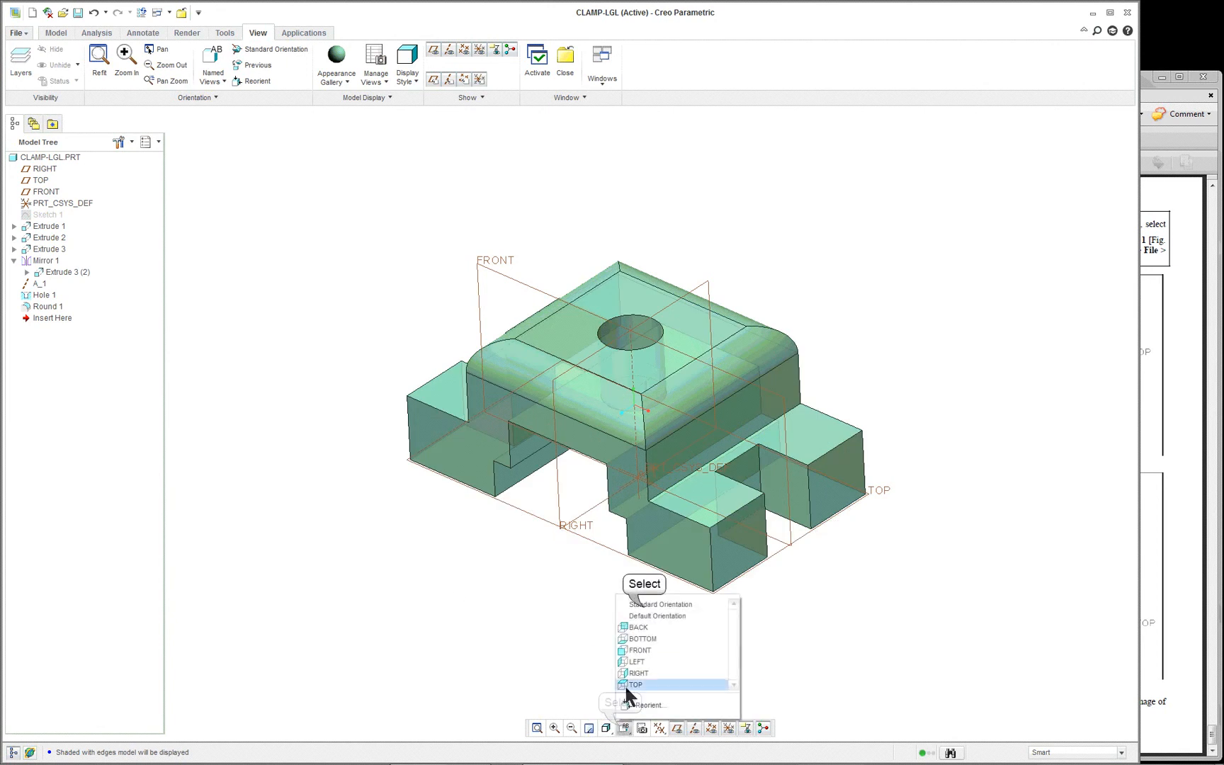
pyautogui.click(642, 606)
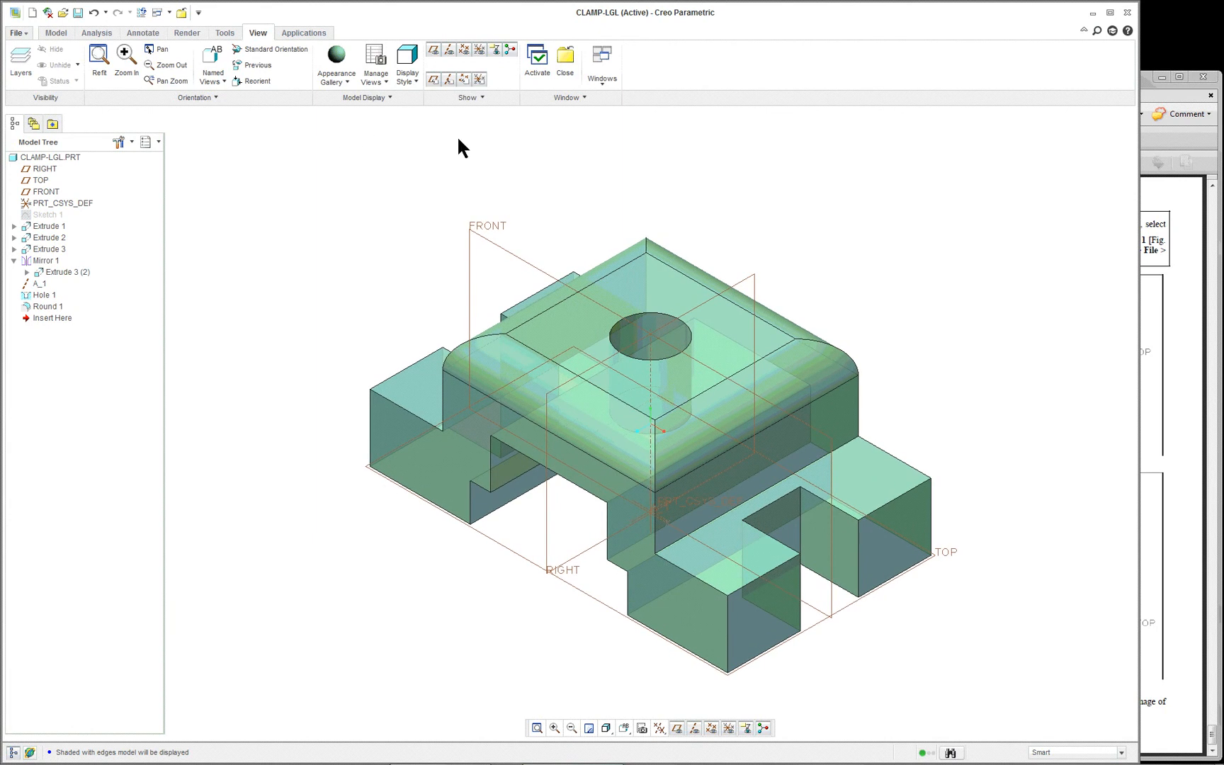
# Measure the diameter of the central hole's surface, and reset the diameter analysis
pyautogui.click(56, 33)
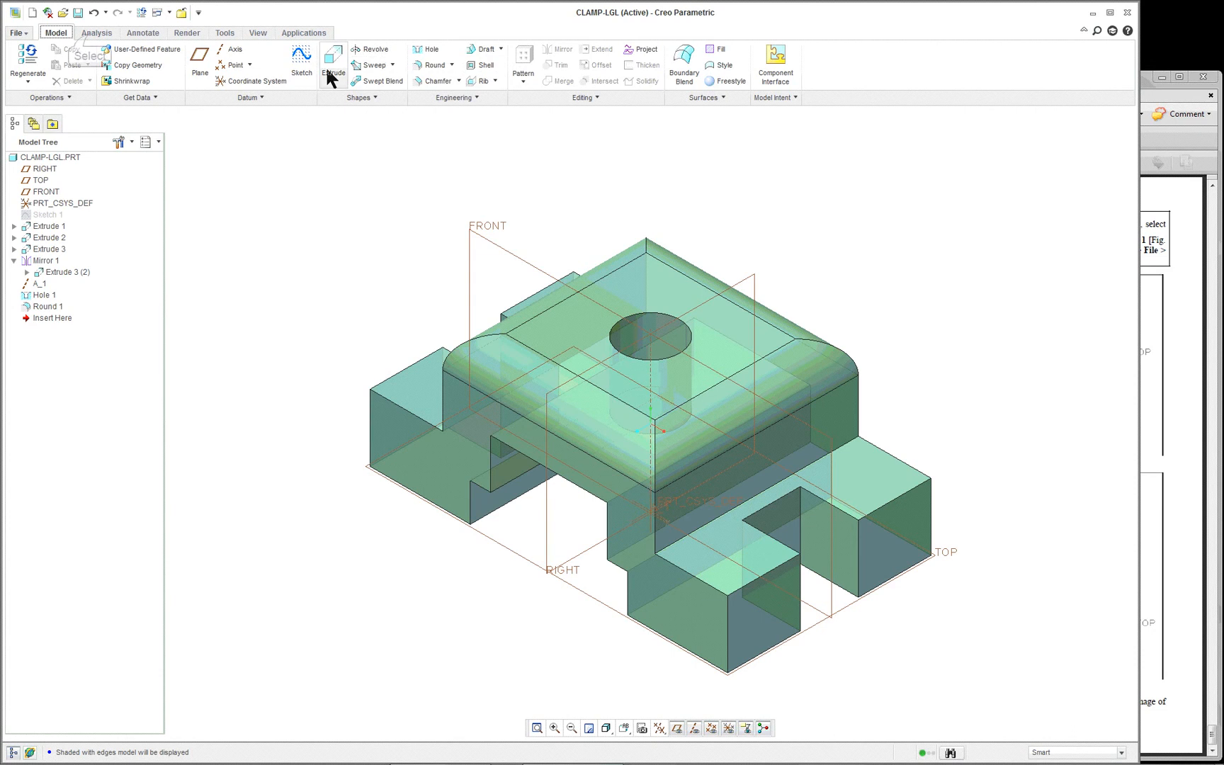
pyautogui.click(90, 33)
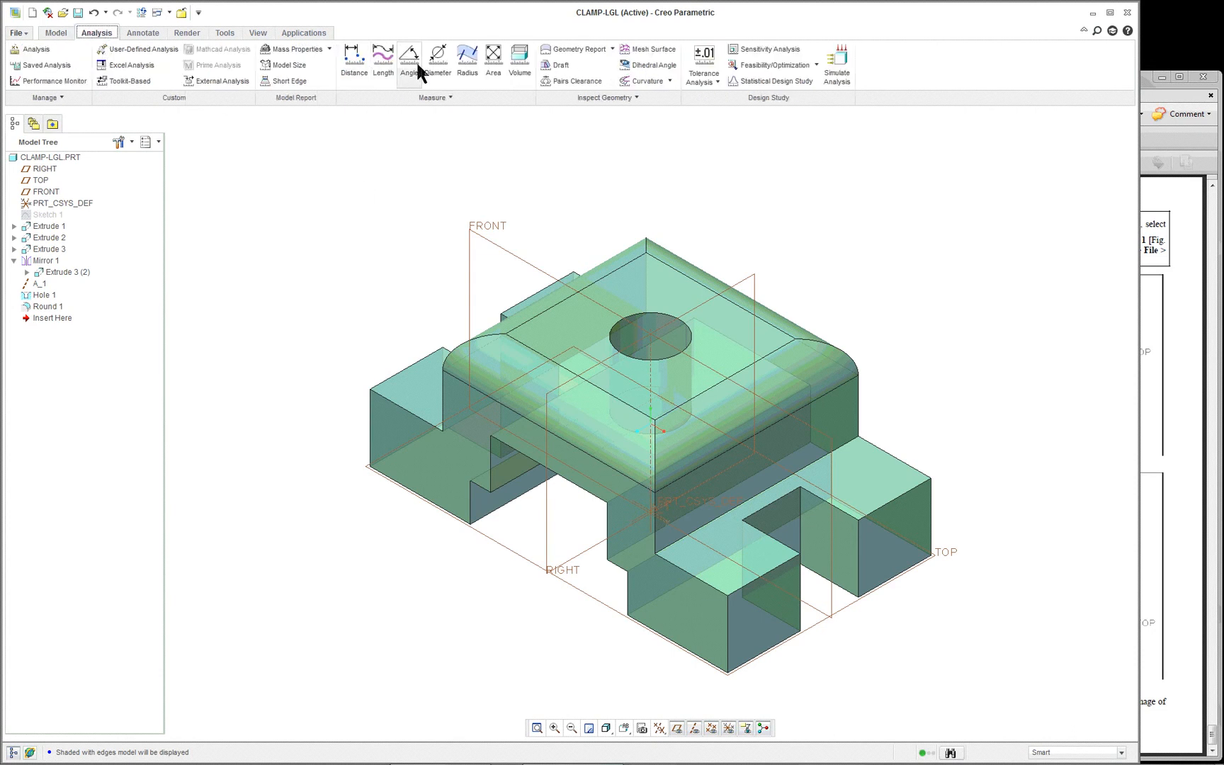
pyautogui.click(439, 62)
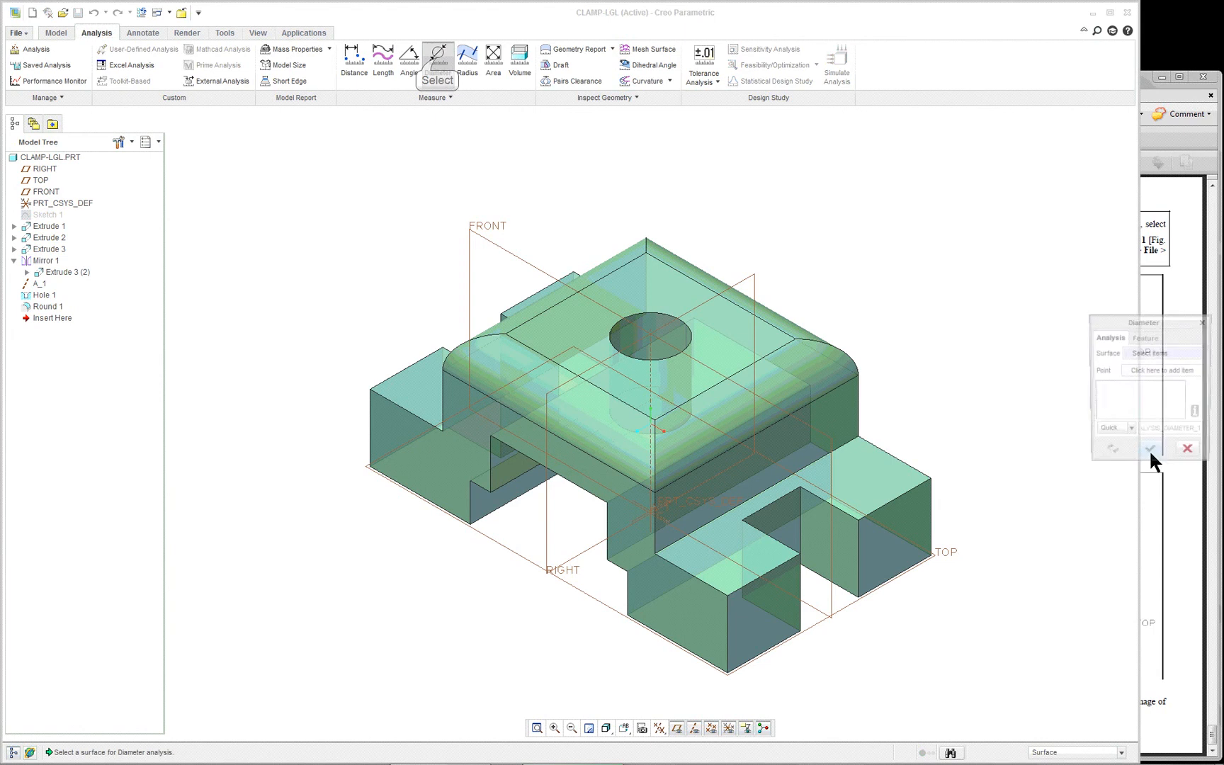
pyautogui.click(673, 340)
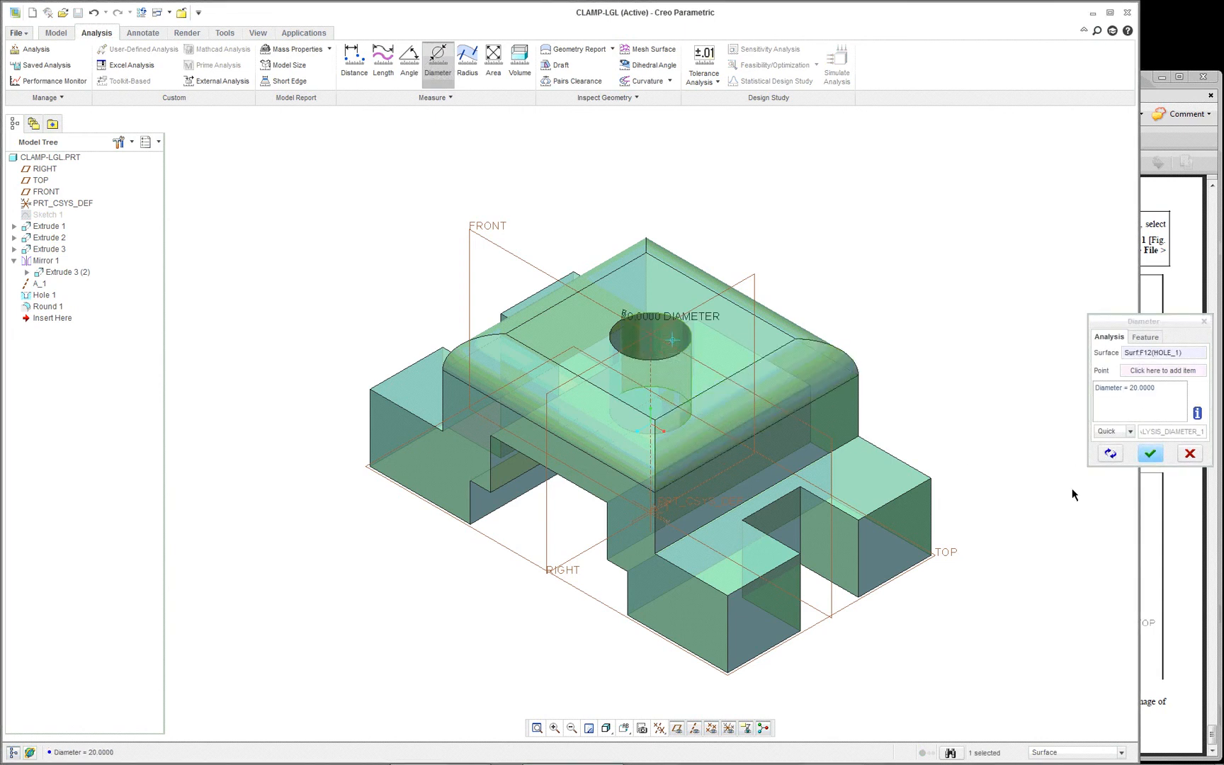
pyautogui.click(1111, 453)
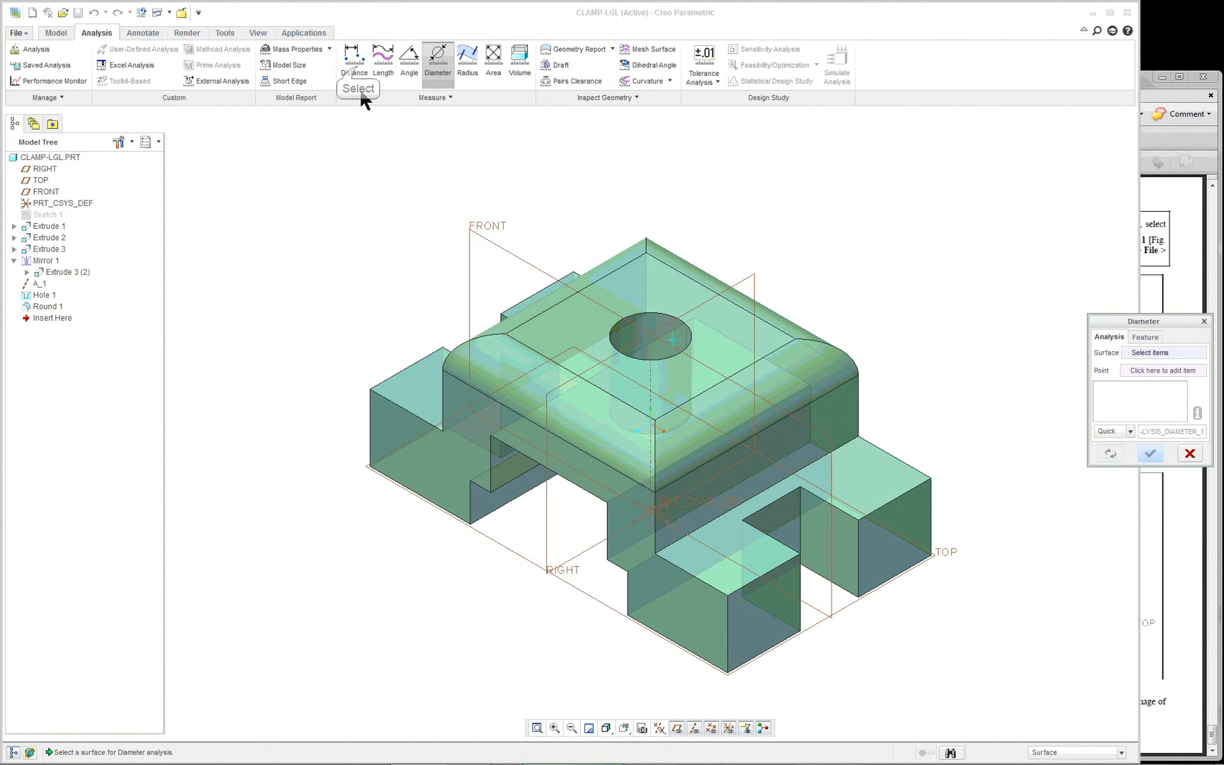
# Measure the distance between the inner side face of the end slot and the clamp's parallel outer profile face, and reset the analysis
pyautogui.click(354, 60)
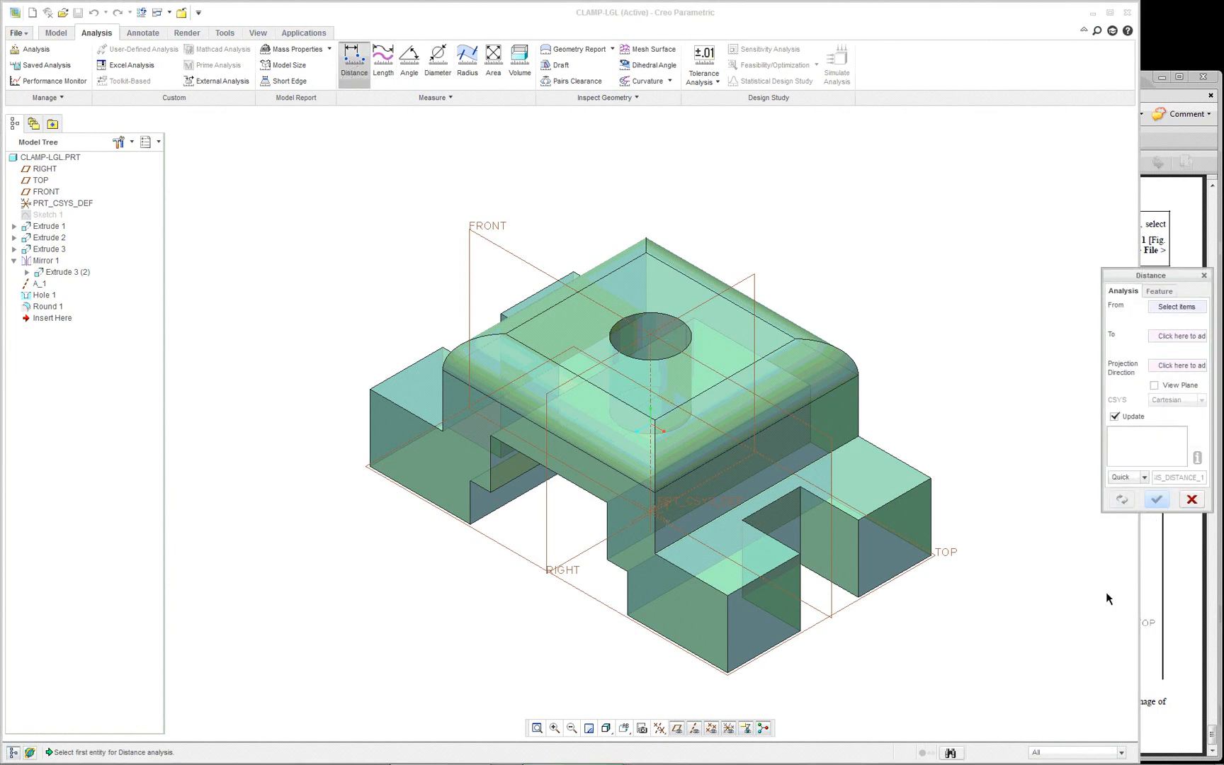
pyautogui.click(844, 533)
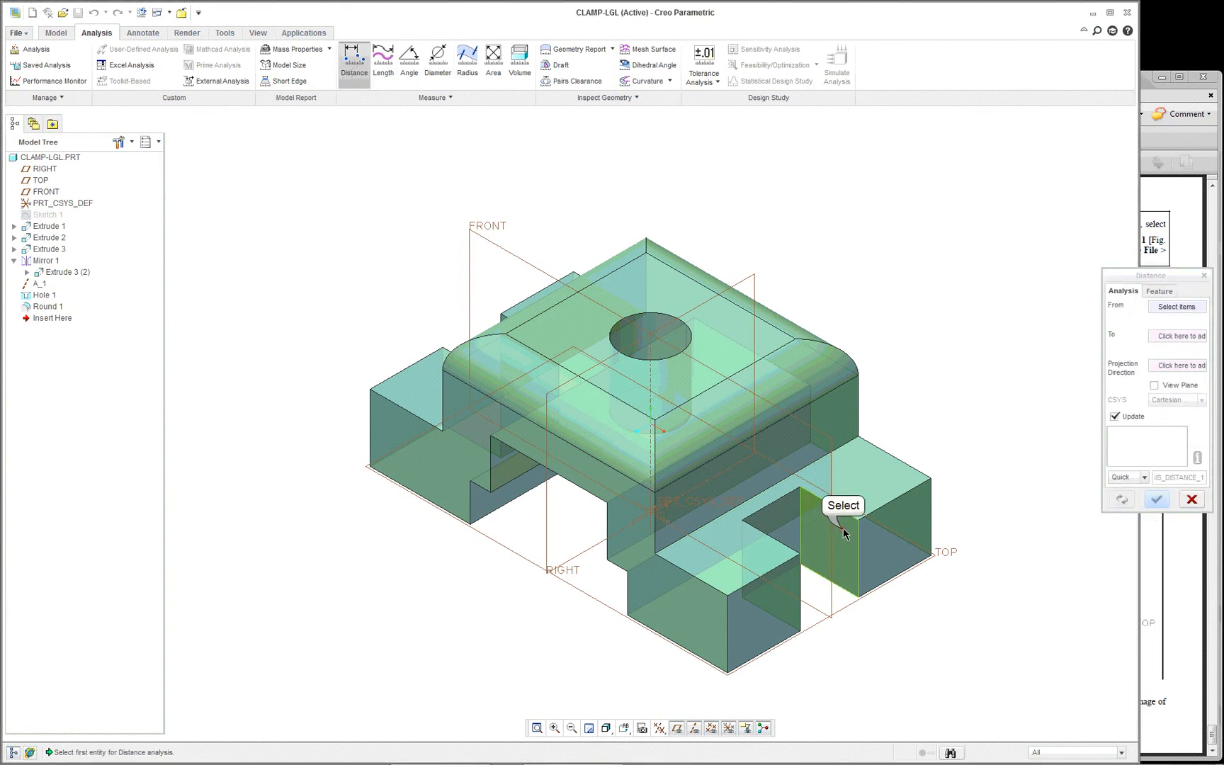
pyautogui.click(687, 622)
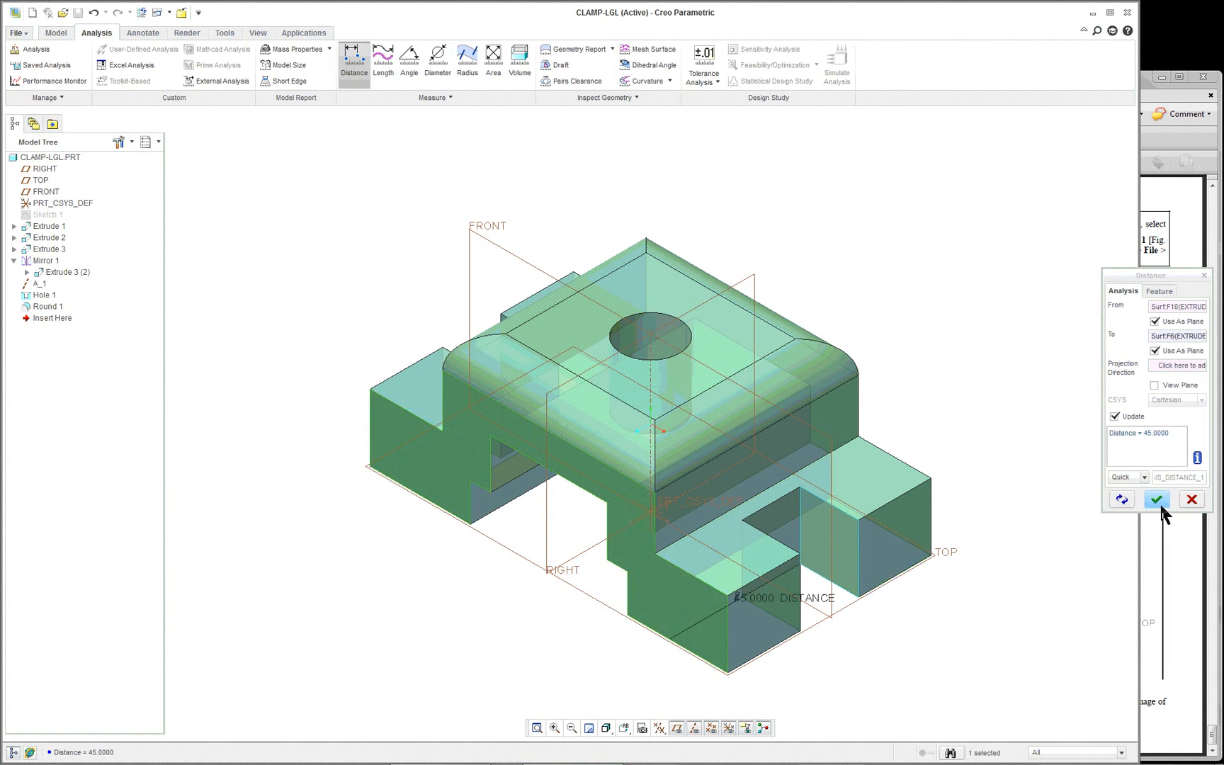
pyautogui.click(1121, 498)
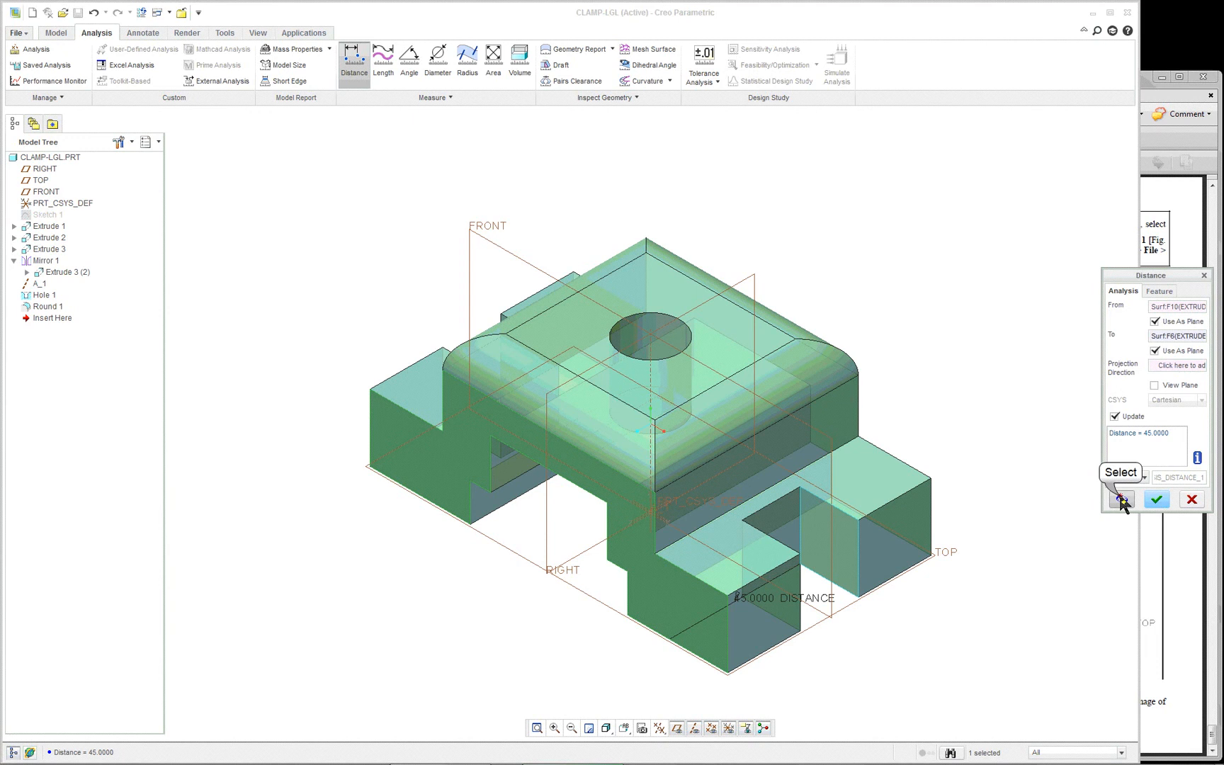
# Measure the model's solid geometry volume and the surface area of the clamp's stepped profile face, and close the area analysis
pyautogui.click(520, 60)
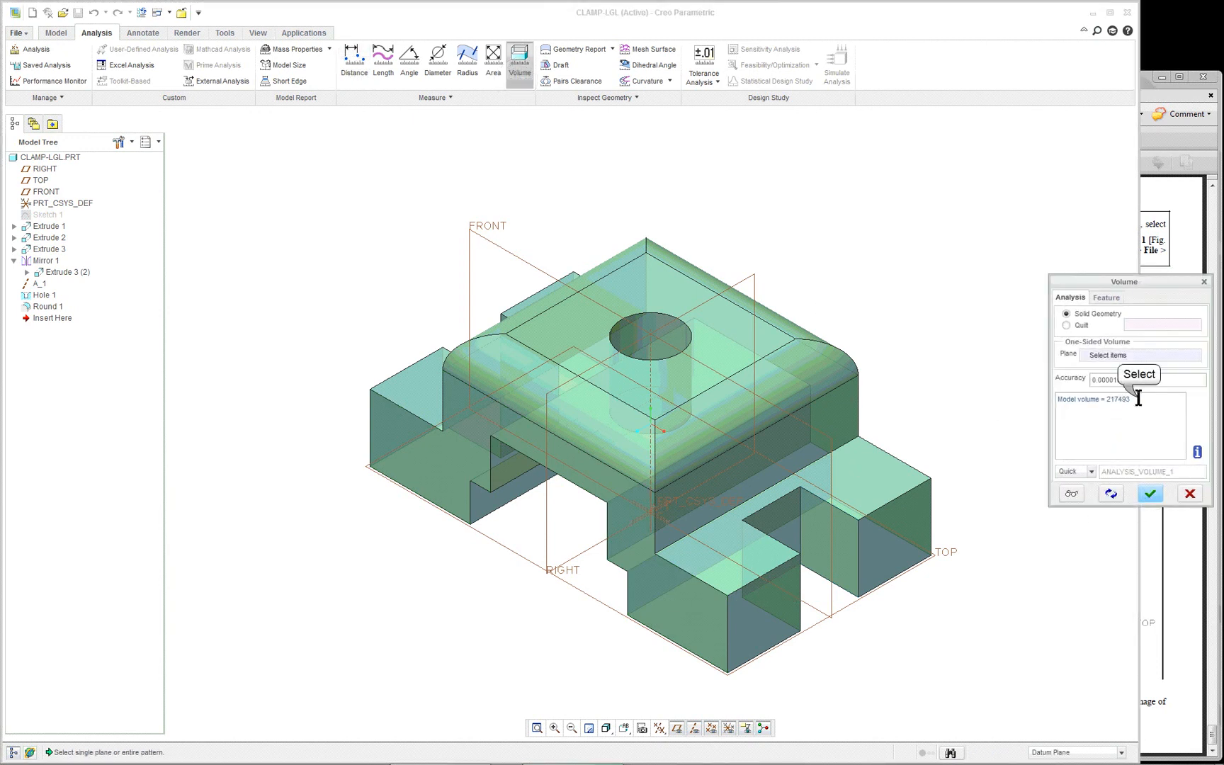
pyautogui.moveTo(1134, 400); pyautogui.dragTo(1094, 399)
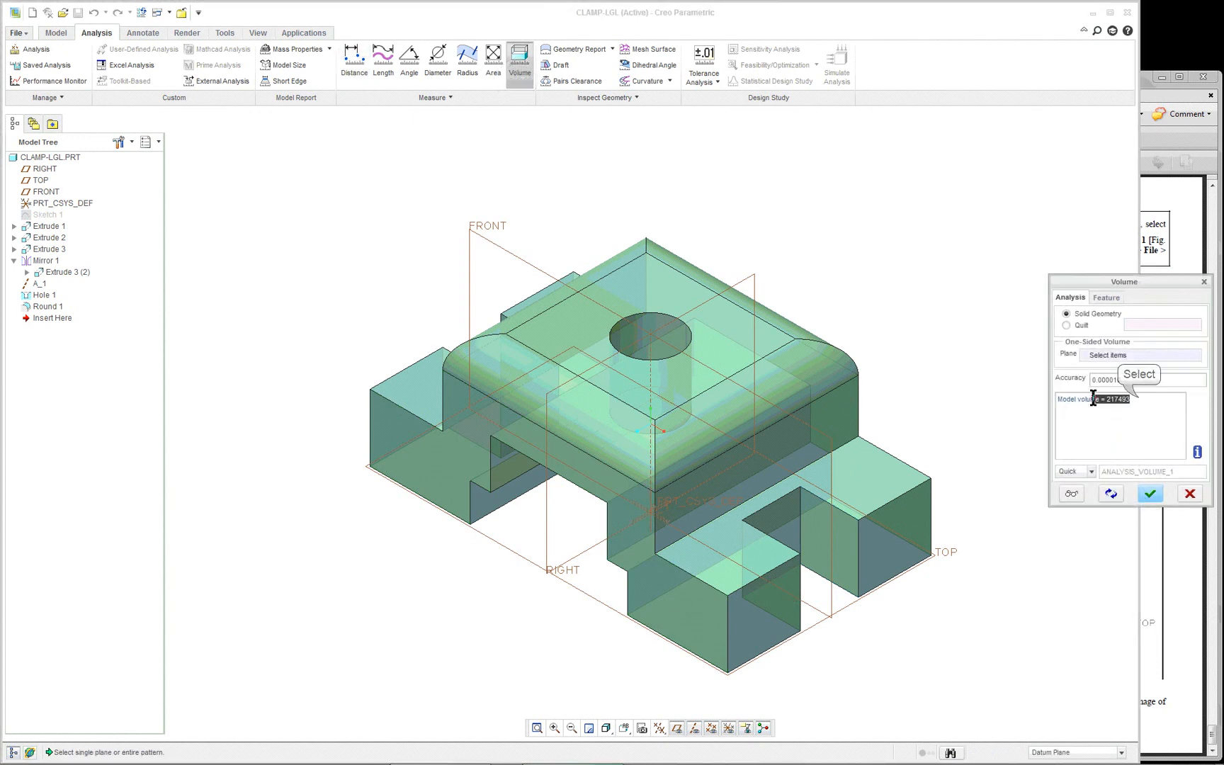
pyautogui.click(1112, 490)
pyautogui.click(493, 57)
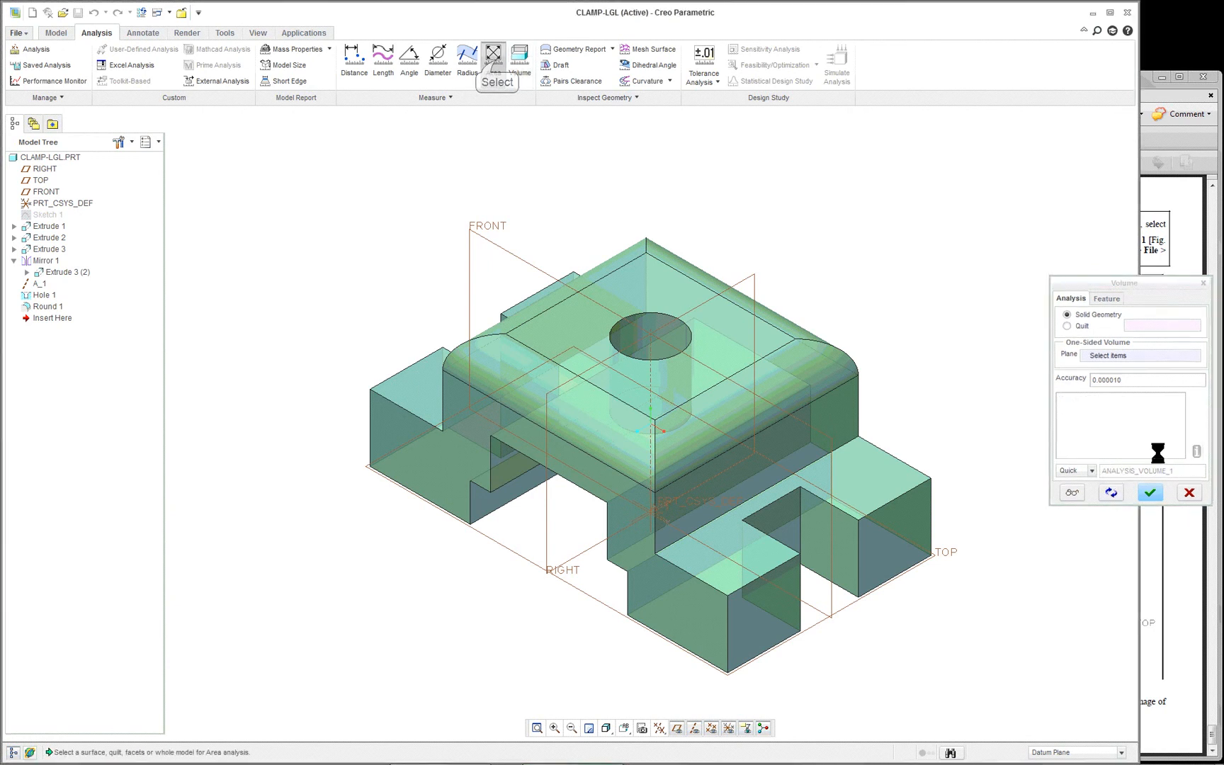
pyautogui.click(650, 602)
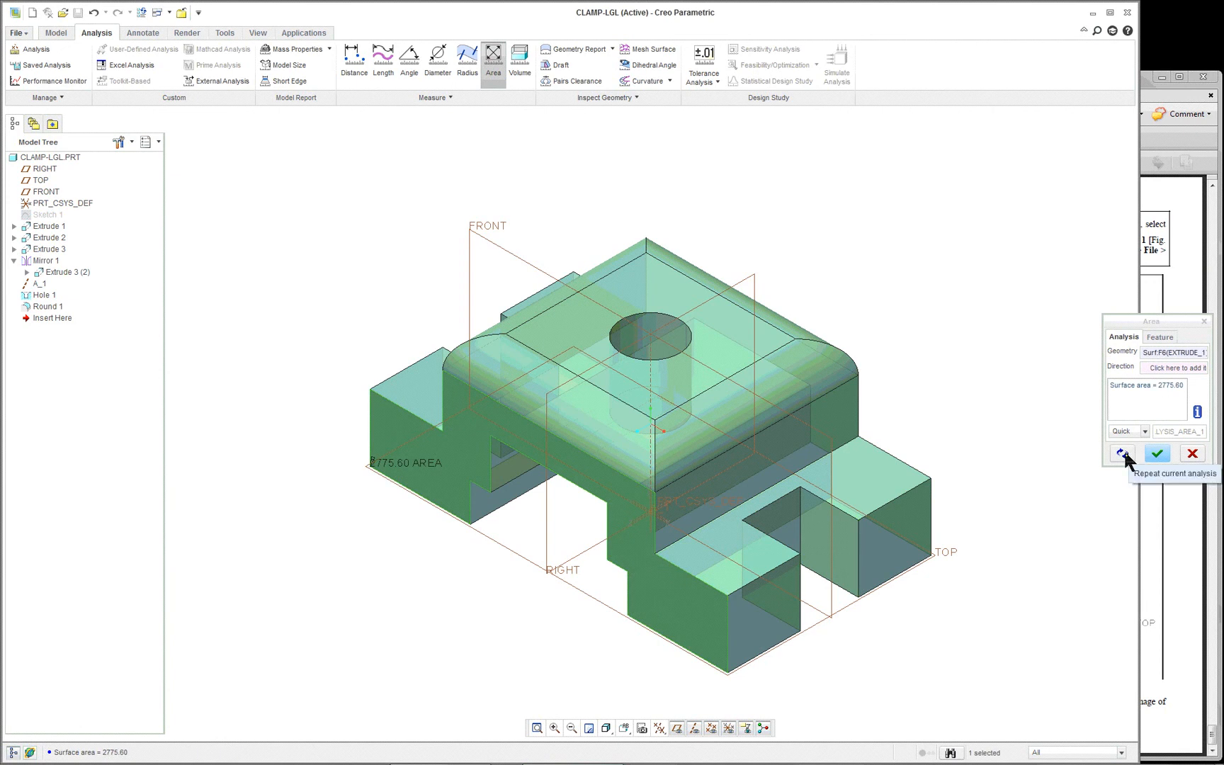
pyautogui.click(1193, 454)
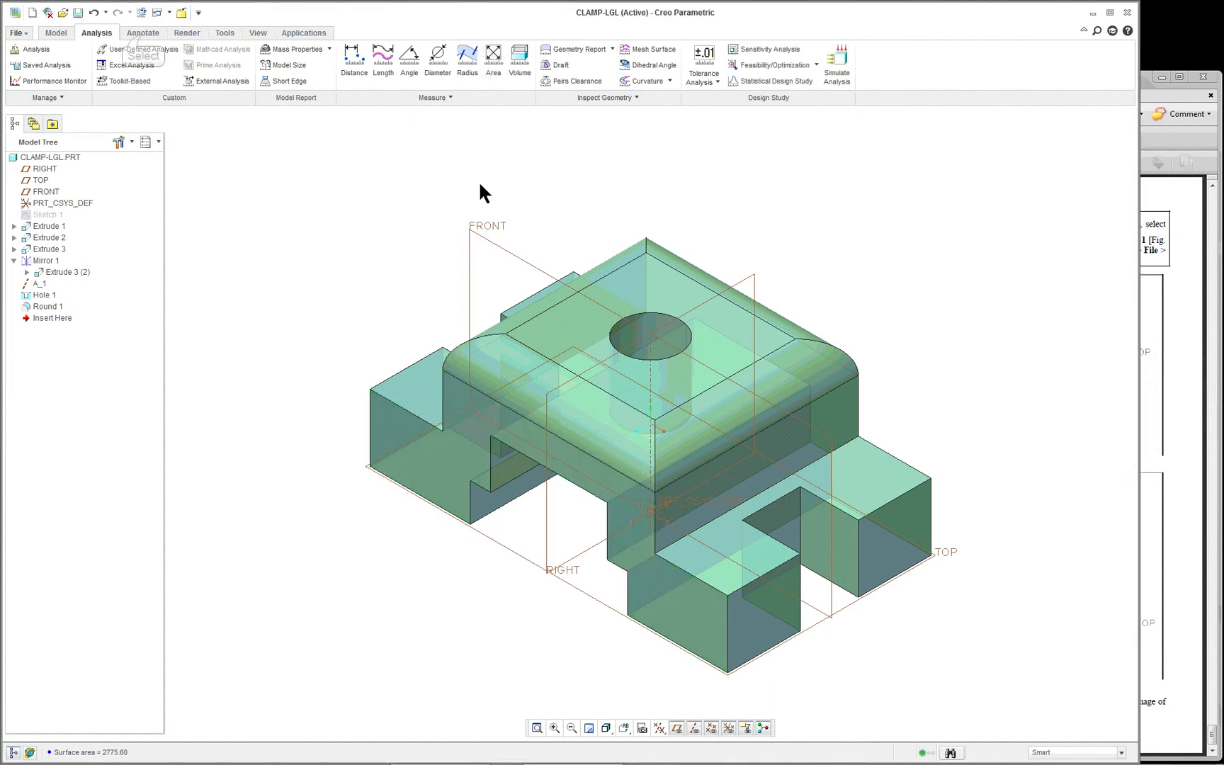
# Set TOP as the active annotation plane
pyautogui.click(143, 34)
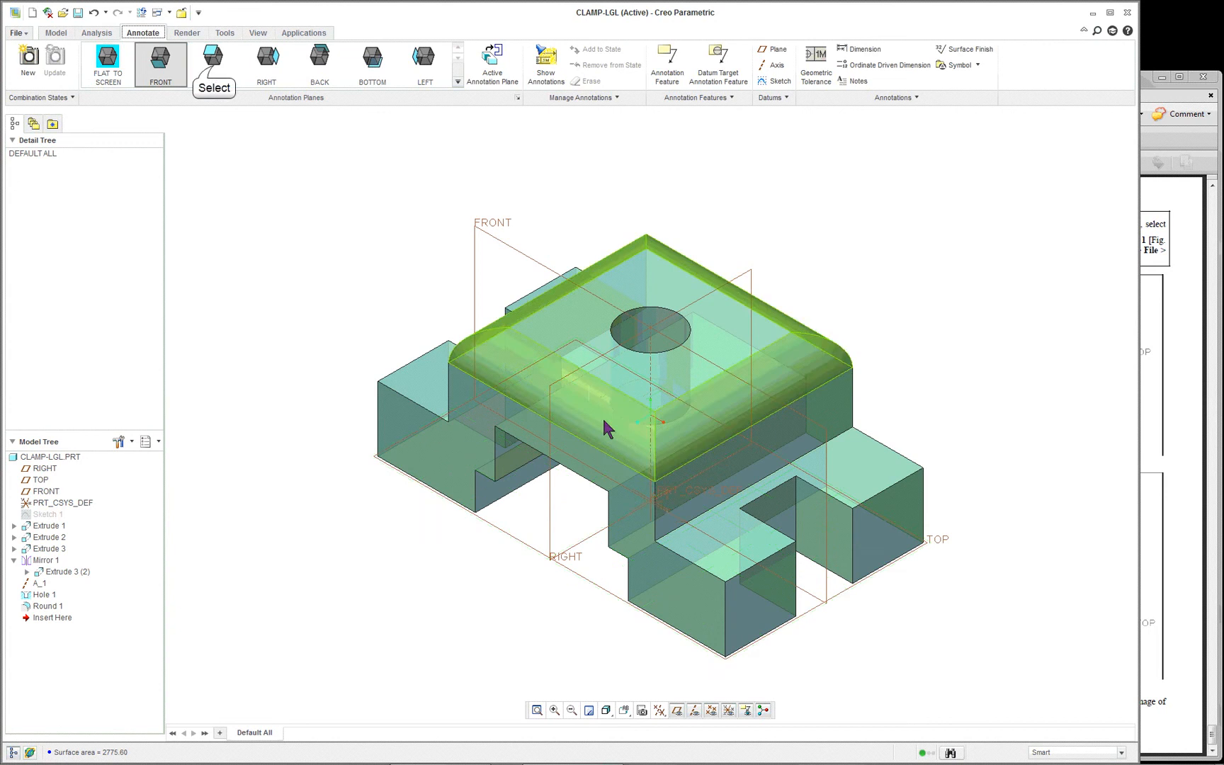
pyautogui.click(213, 62)
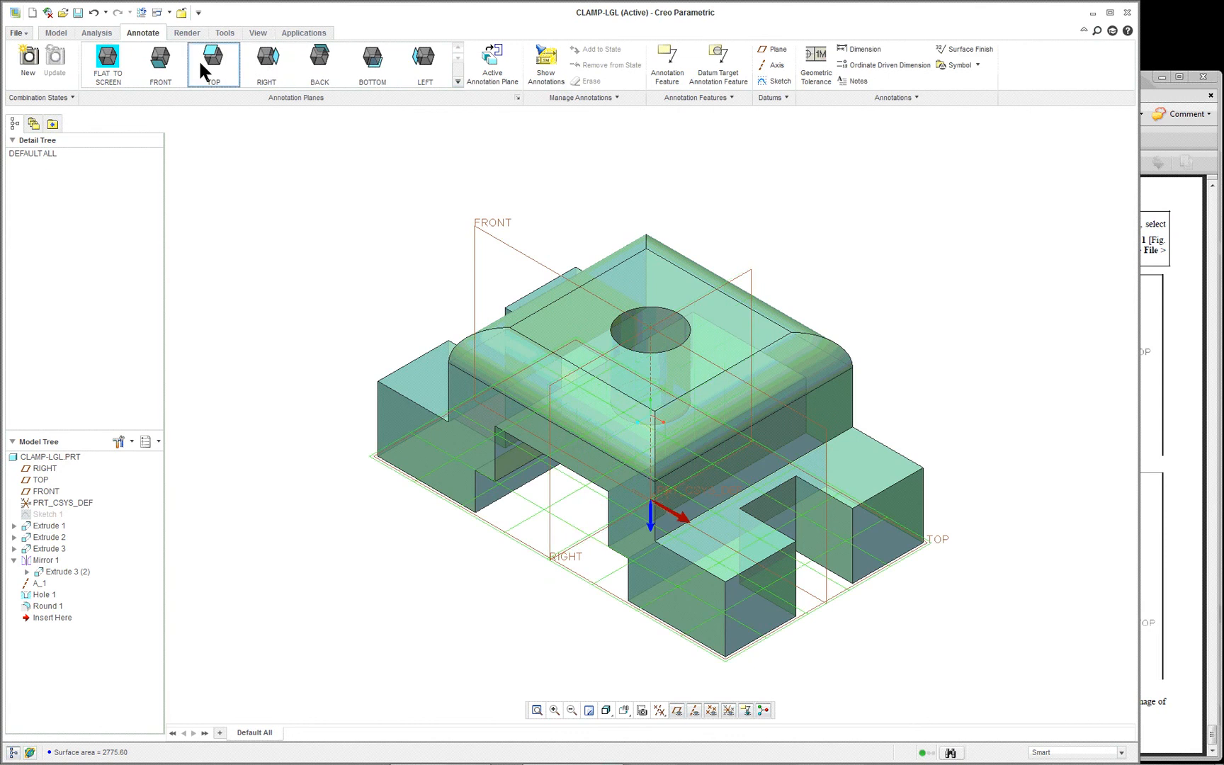
# Render the clamp in the graphics window, and render it again with the model shown smaller
pyautogui.click(187, 33)
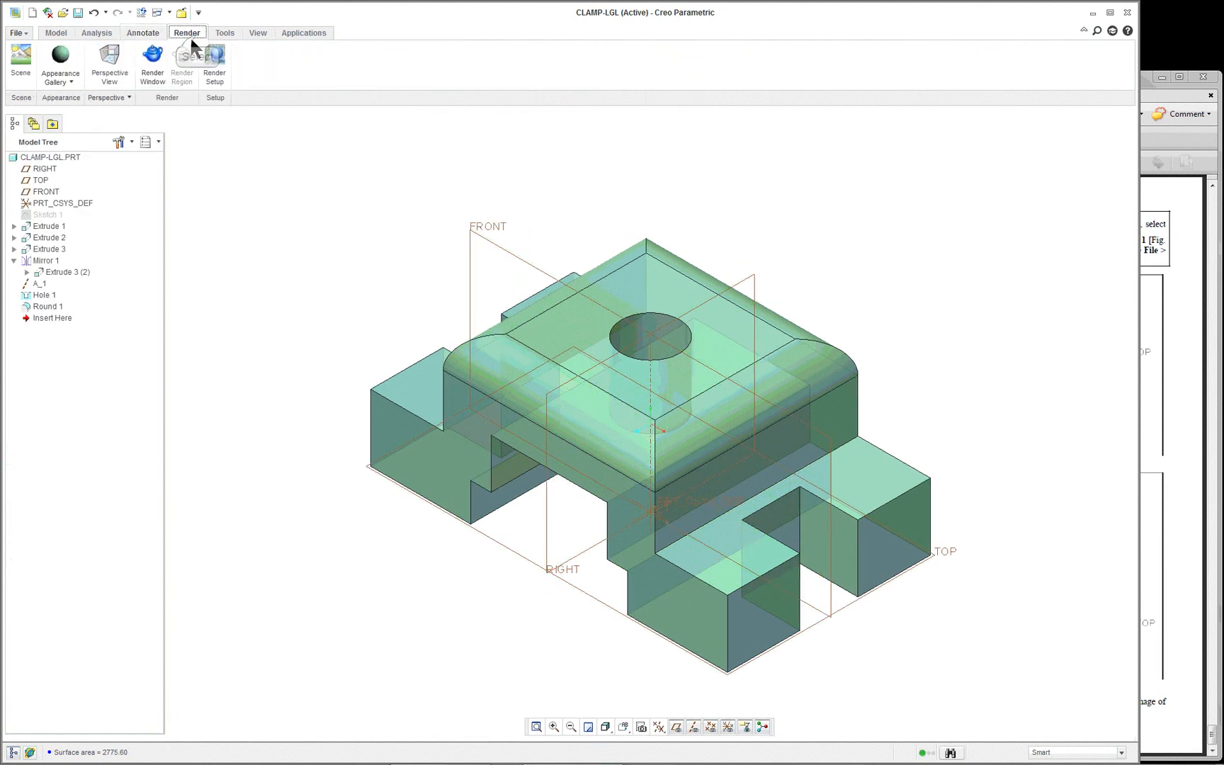
pyautogui.click(153, 67)
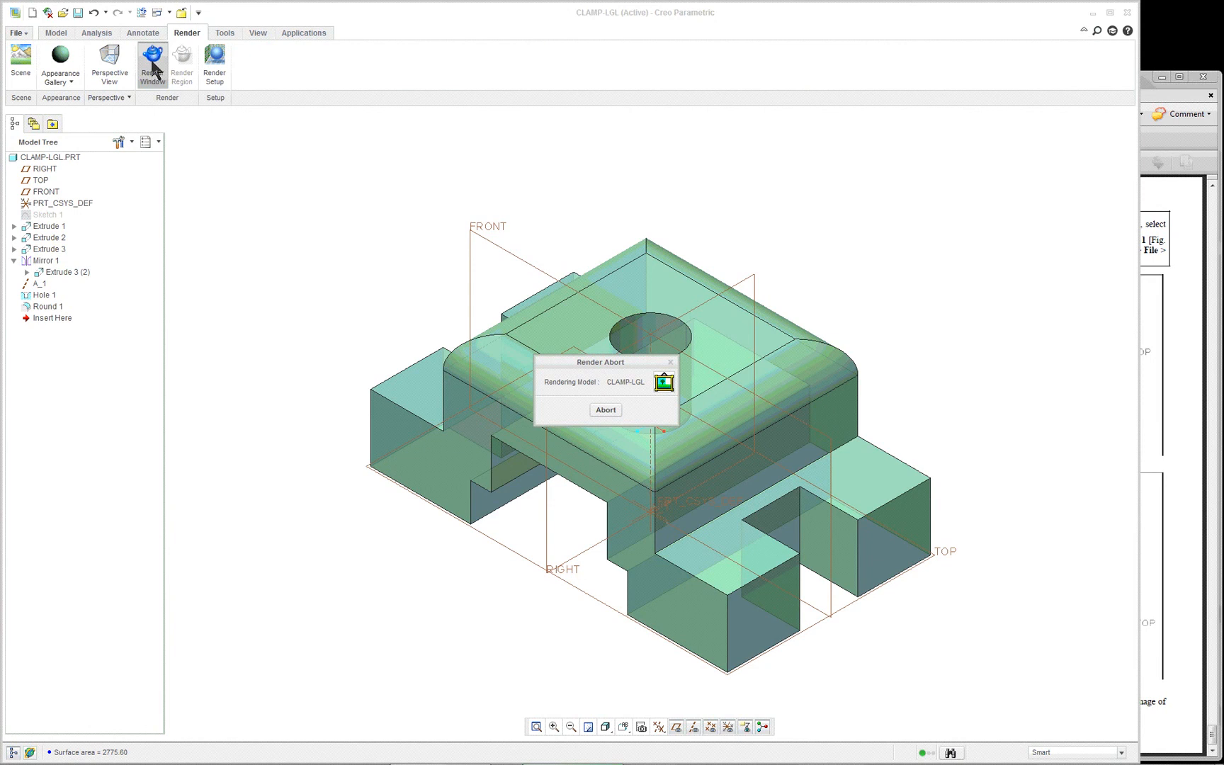
pyautogui.scroll(-5, 633, 360)
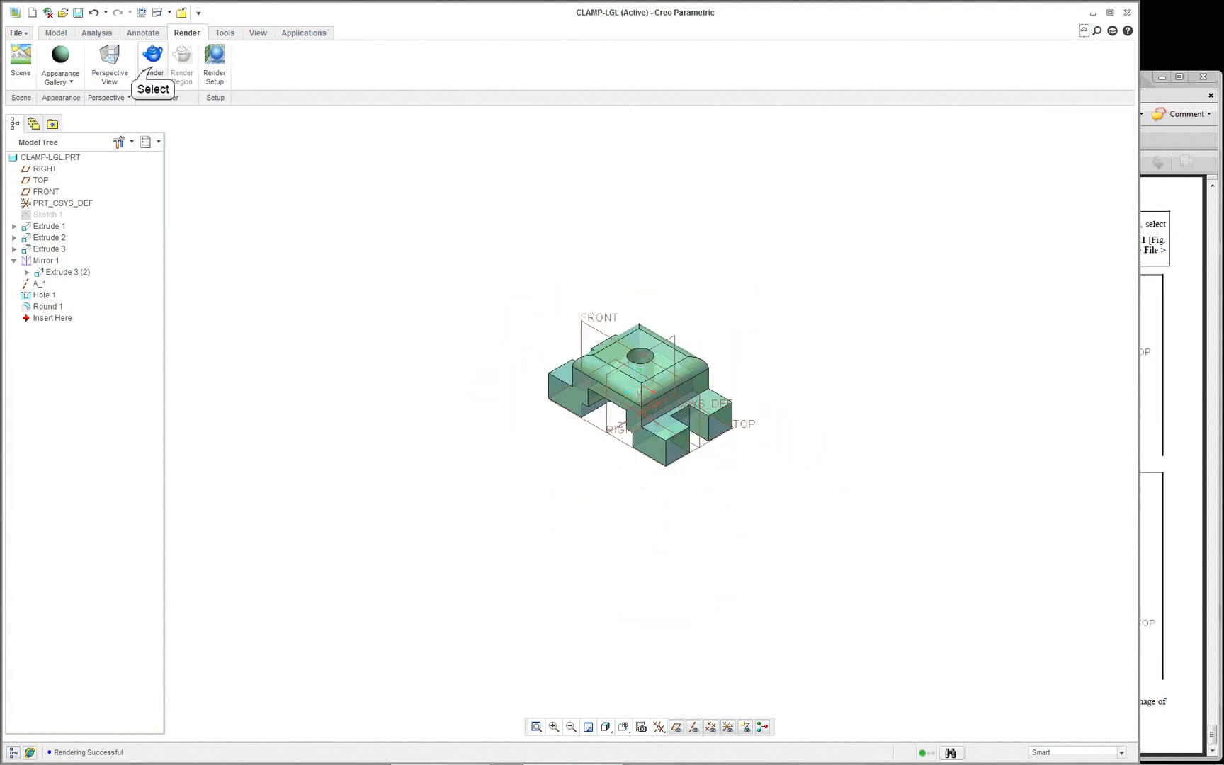
pyautogui.click(152, 71)
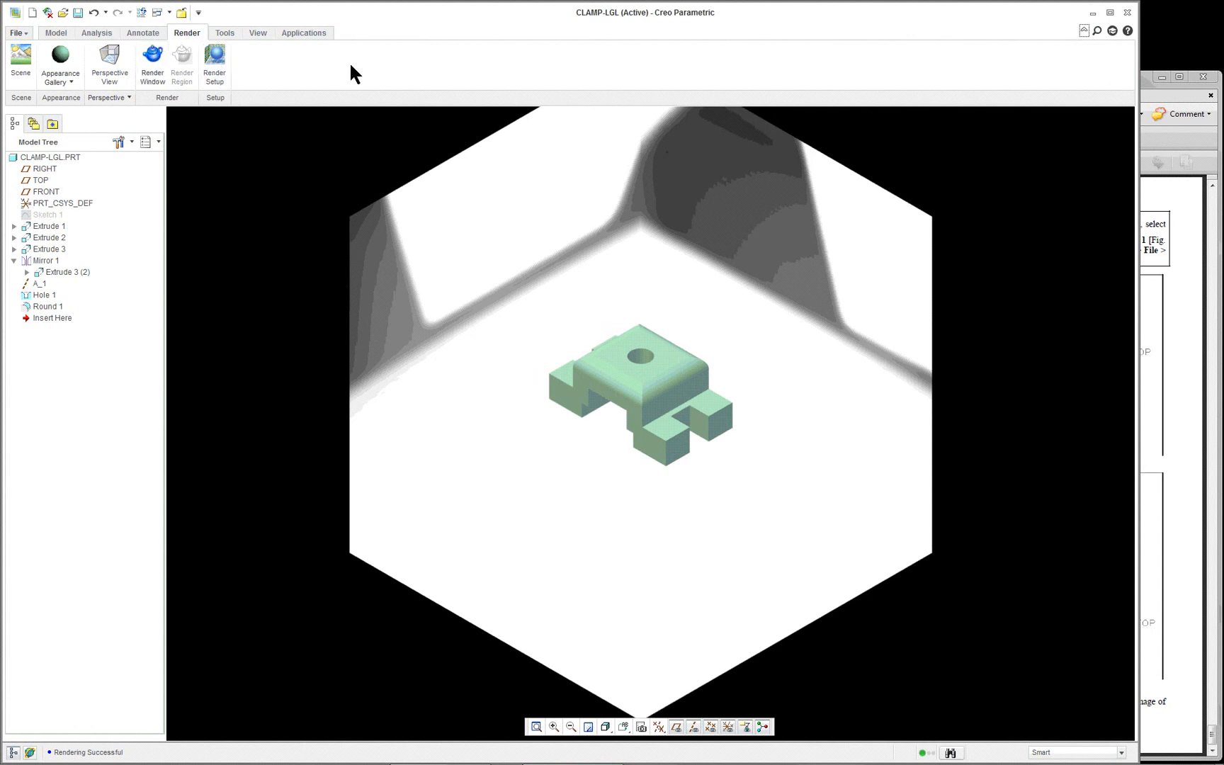
# Display the model information report for CLAMP-LGL, close it and repaint the view to clear the rendering
pyautogui.click(225, 33)
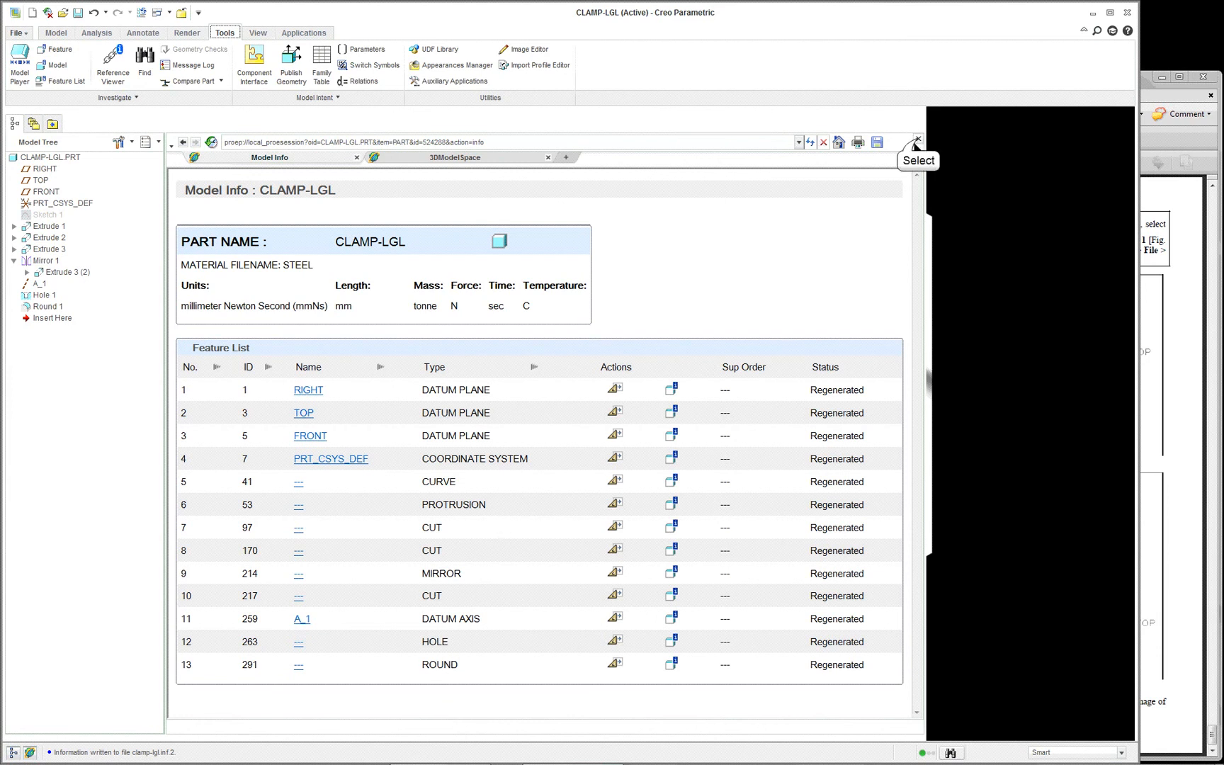
pyautogui.click(917, 142)
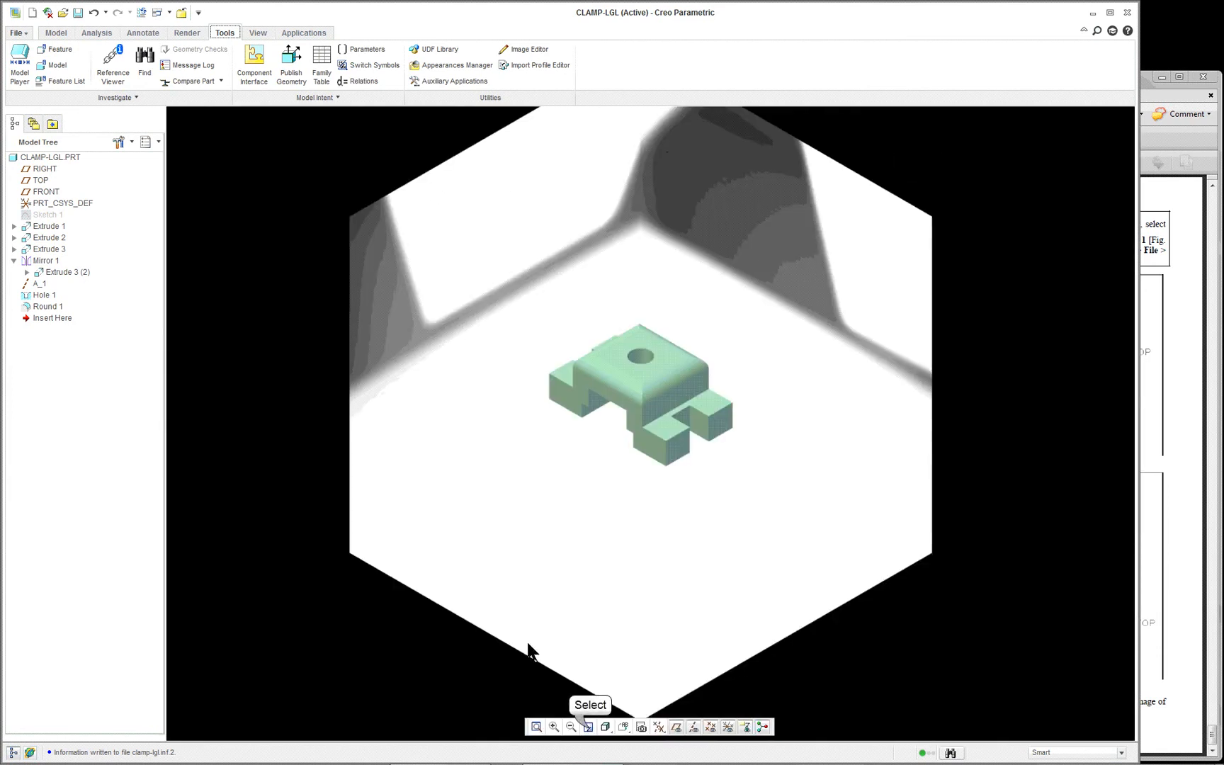
pyautogui.click(588, 727)
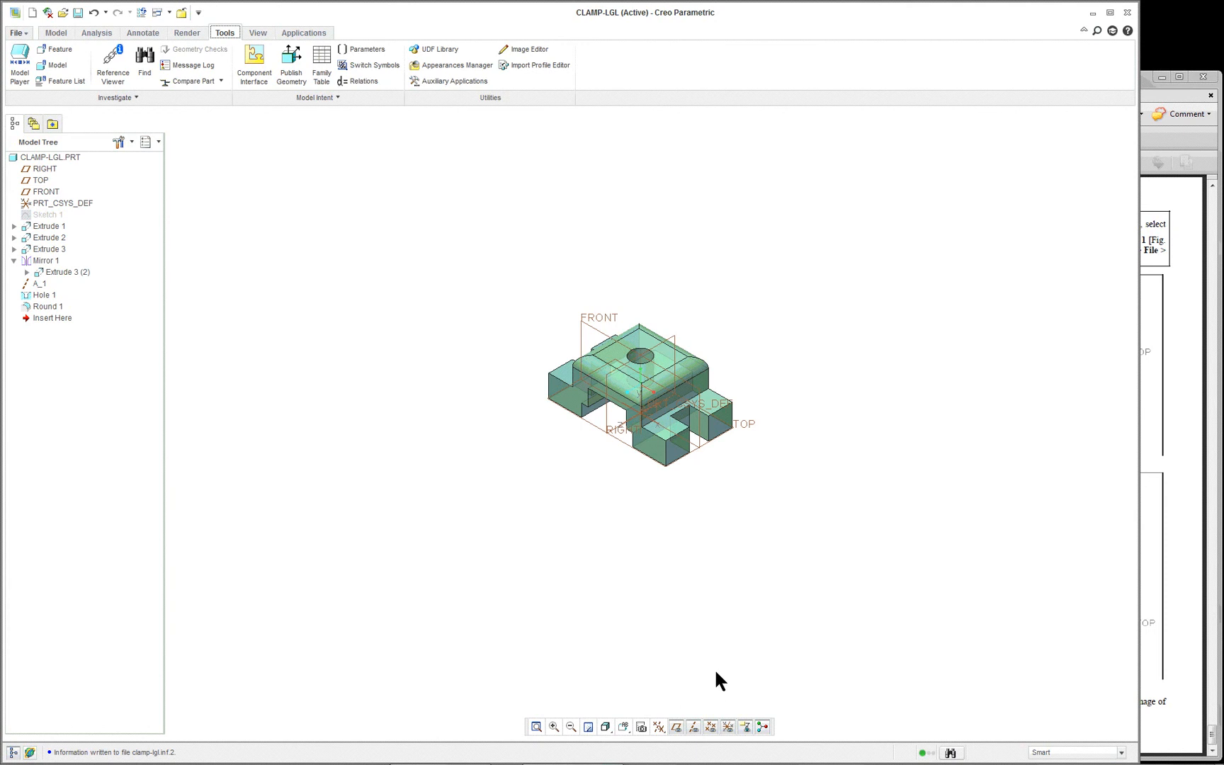
# Rewind the clamp to the beginning of its feature list with the Model Player and step forward to Extrude 1
pyautogui.scroll(-4, 714, 312)
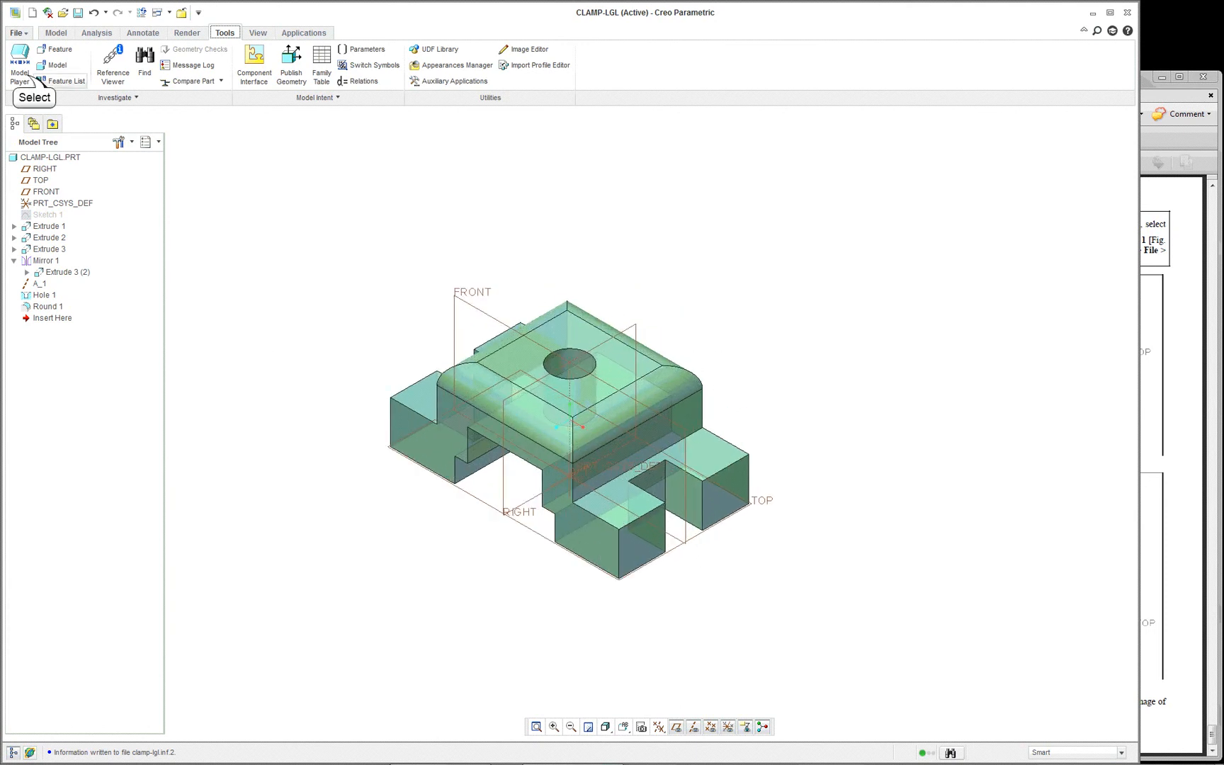
pyautogui.click(21, 74)
pyautogui.click(993, 35)
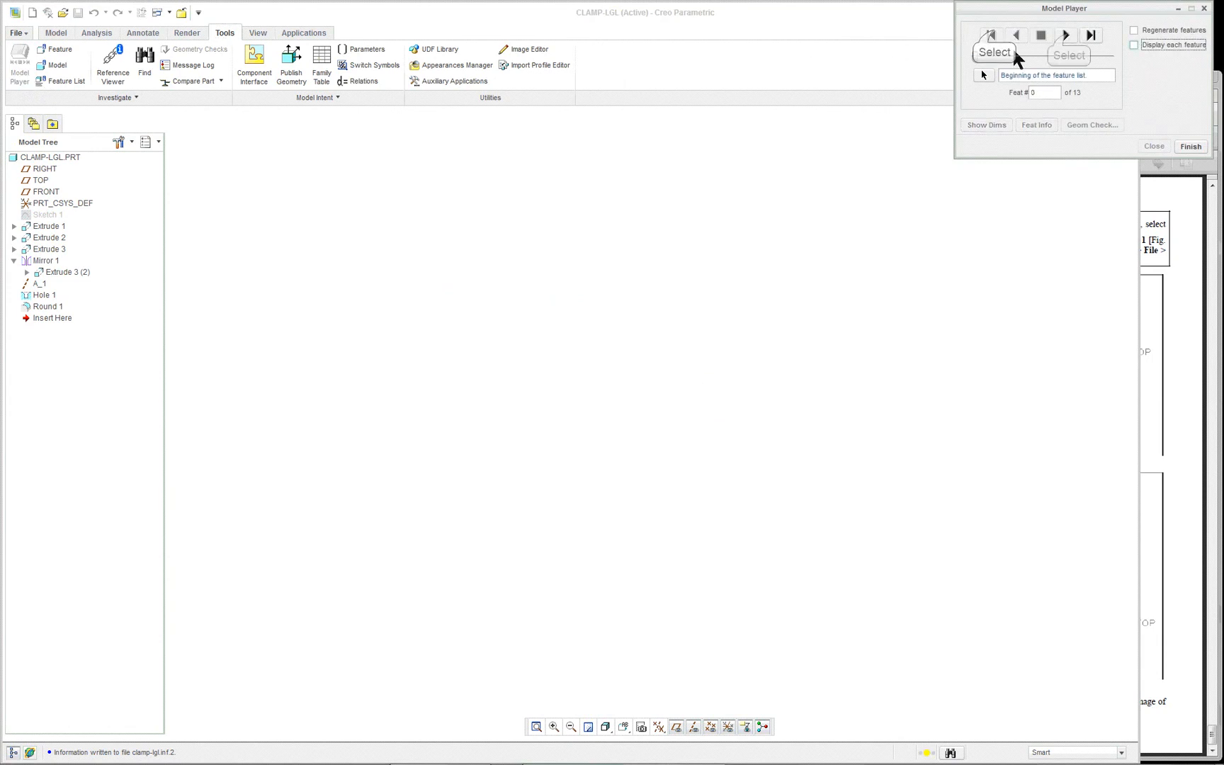
pyautogui.click(1066, 36)
pyautogui.click(1067, 35)
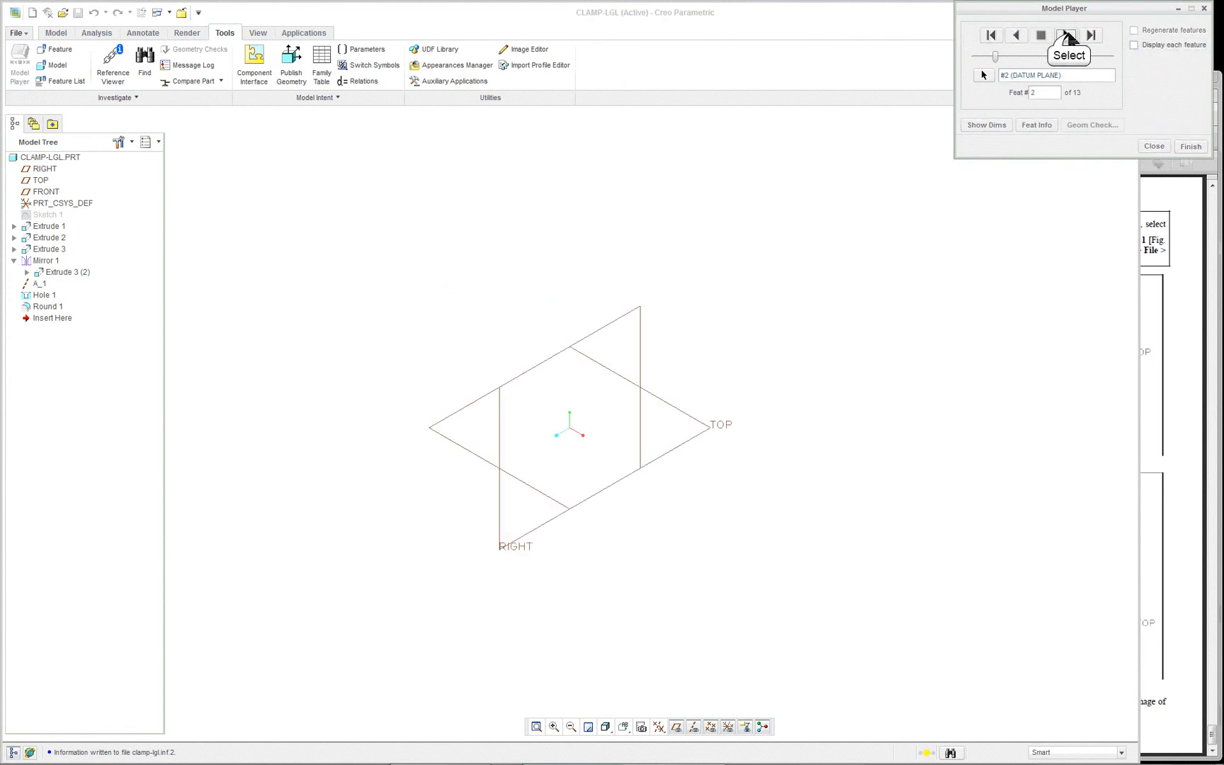
pyautogui.click(1066, 36)
pyautogui.click(1066, 36)
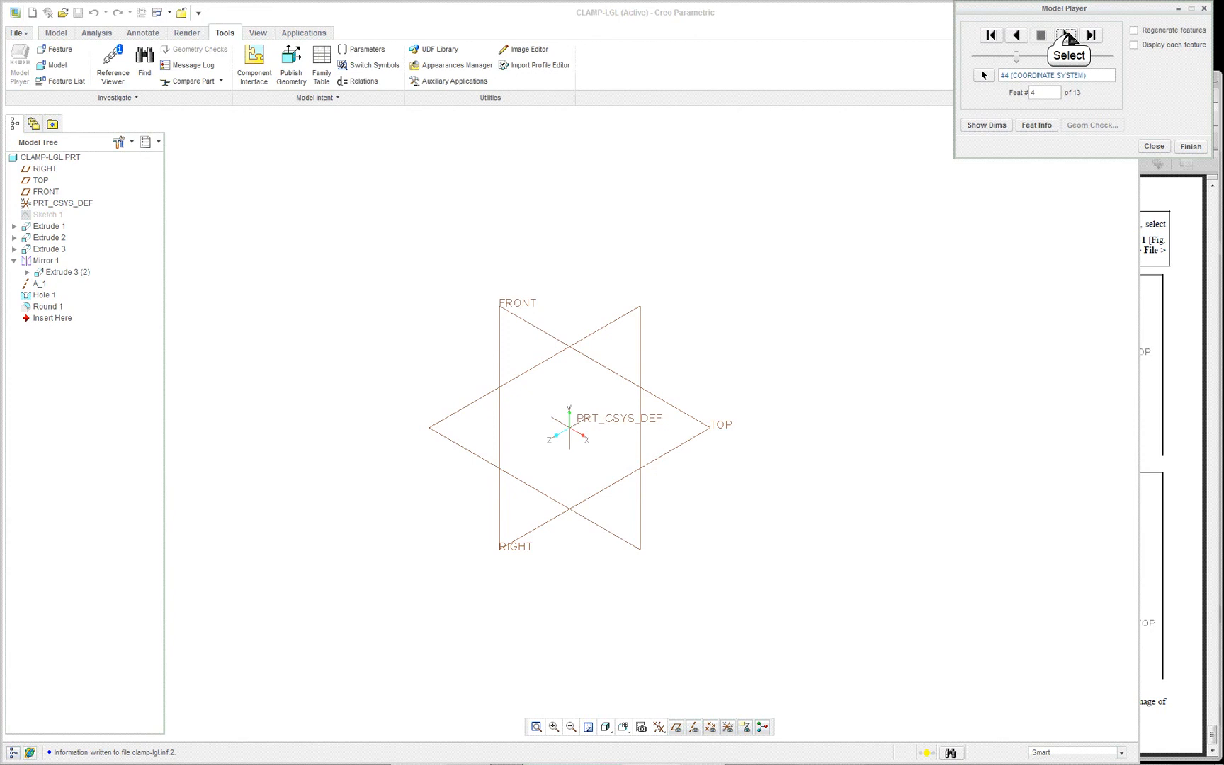
pyautogui.click(1067, 35)
pyautogui.click(1066, 35)
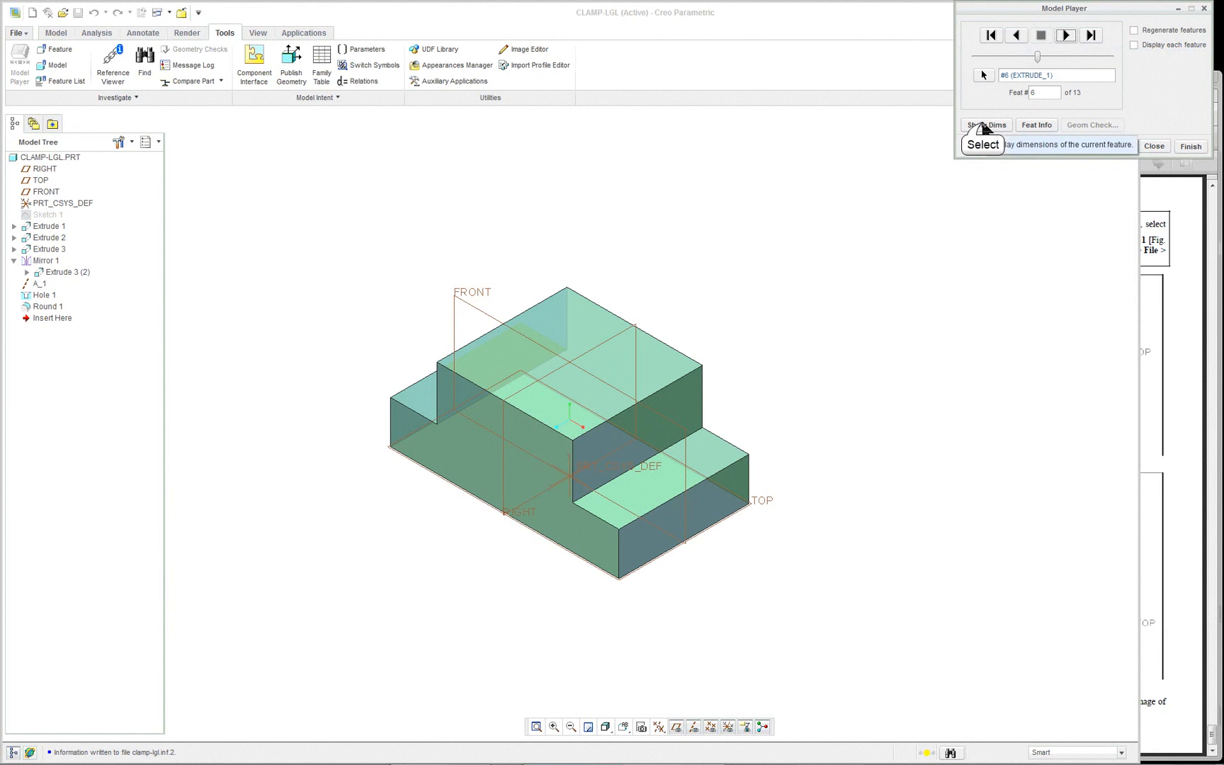
# Show the dimensions of each feature from Extrude 1 through the mirrored Extrude 3 cut, and close the Model Player at that feature
pyautogui.click(985, 125)
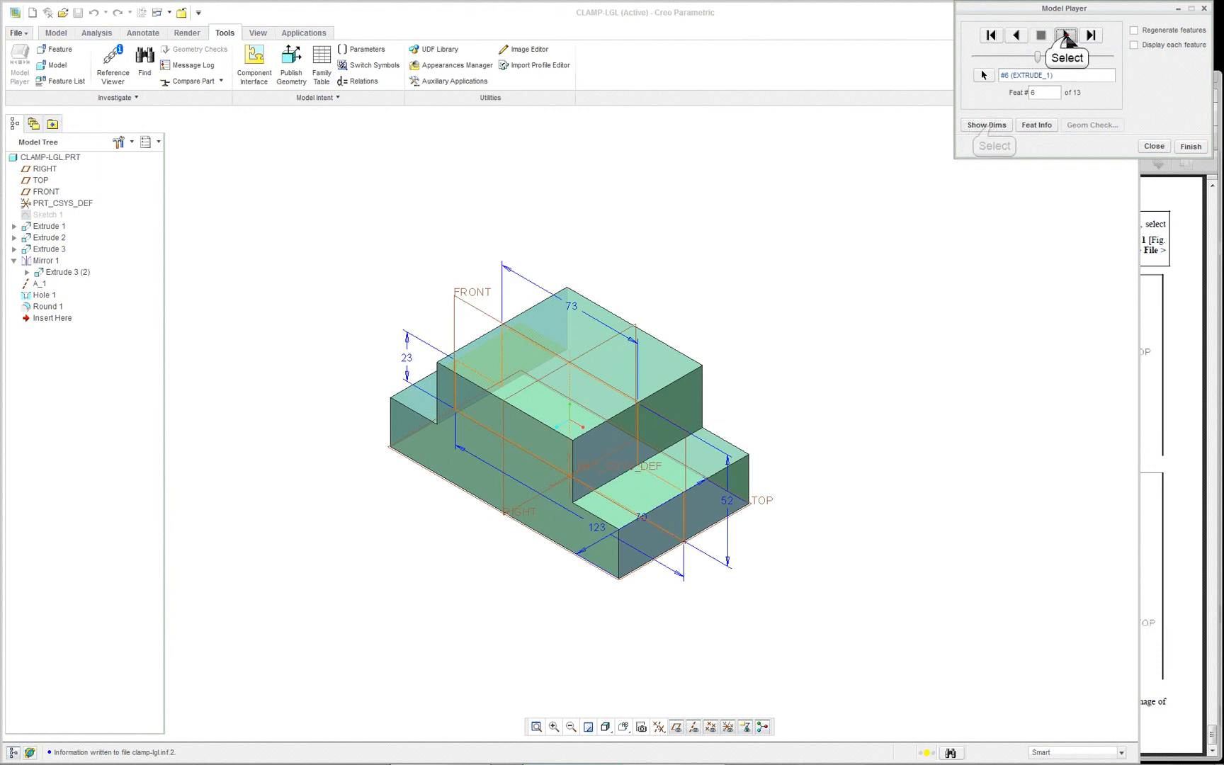
pyautogui.click(1067, 36)
pyautogui.click(986, 125)
pyautogui.click(989, 125)
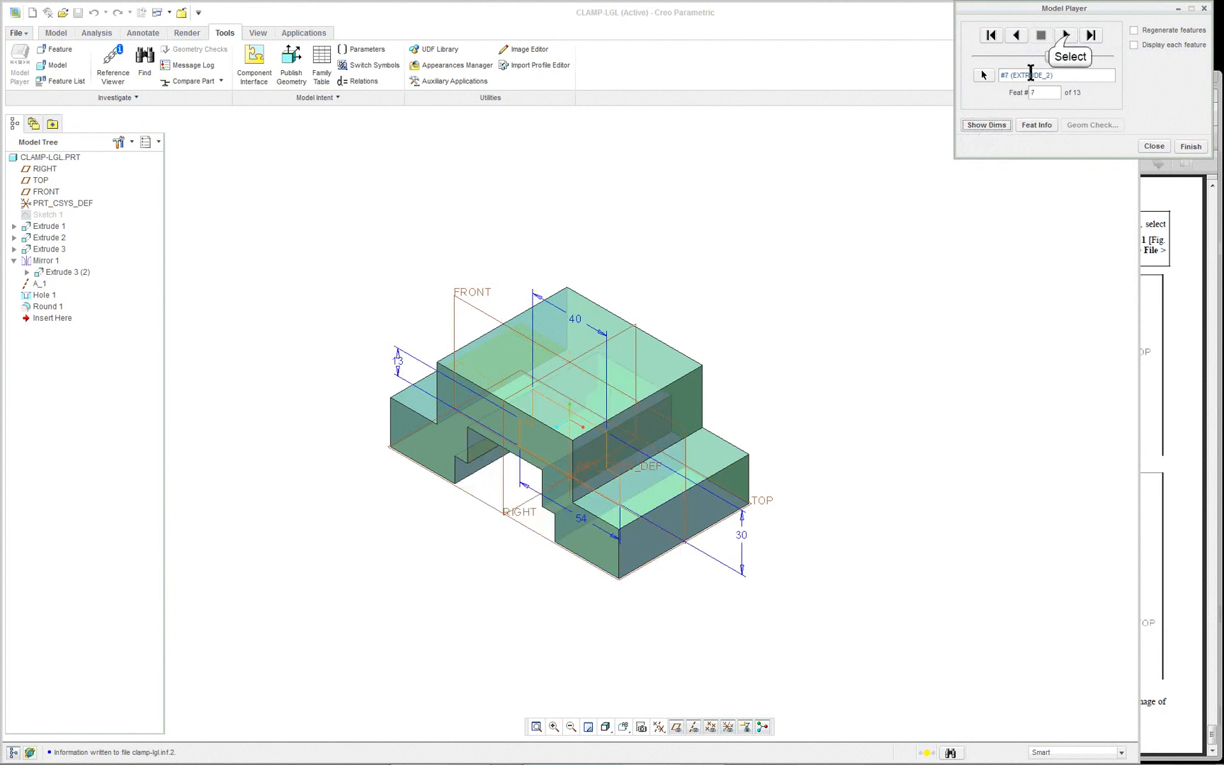
pyautogui.click(1066, 35)
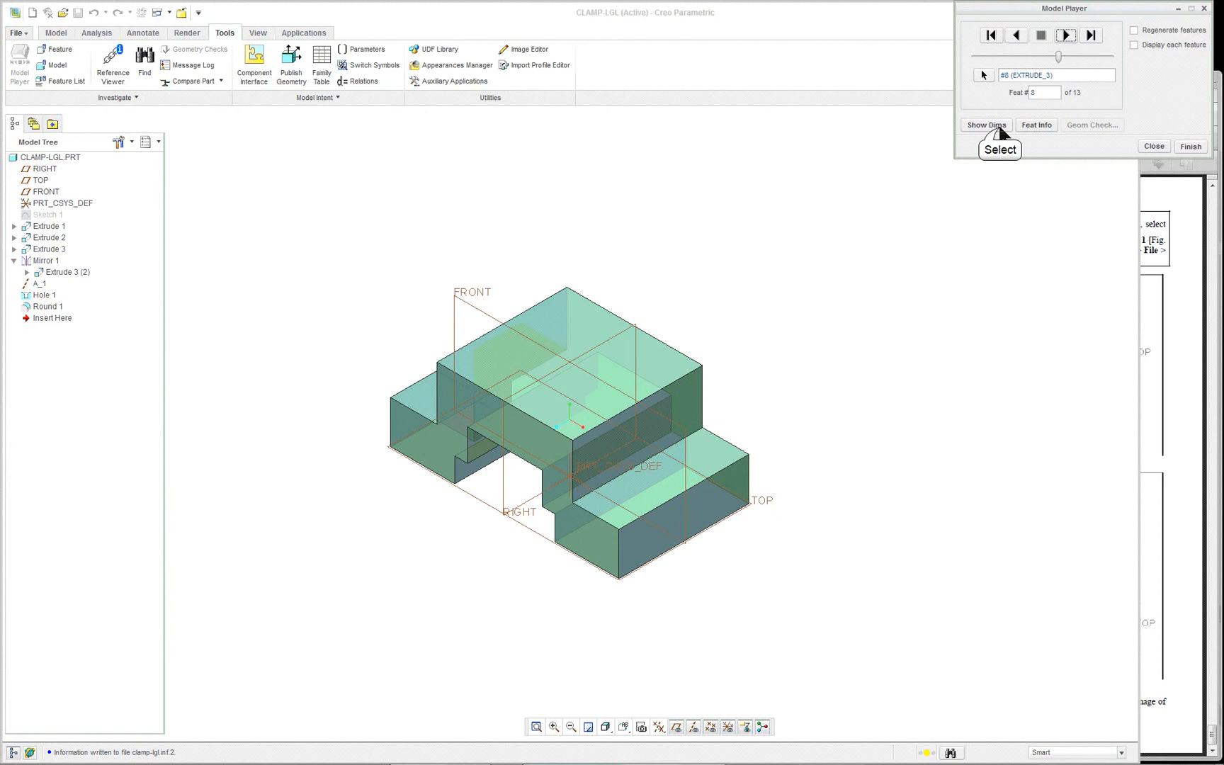
pyautogui.click(1067, 36)
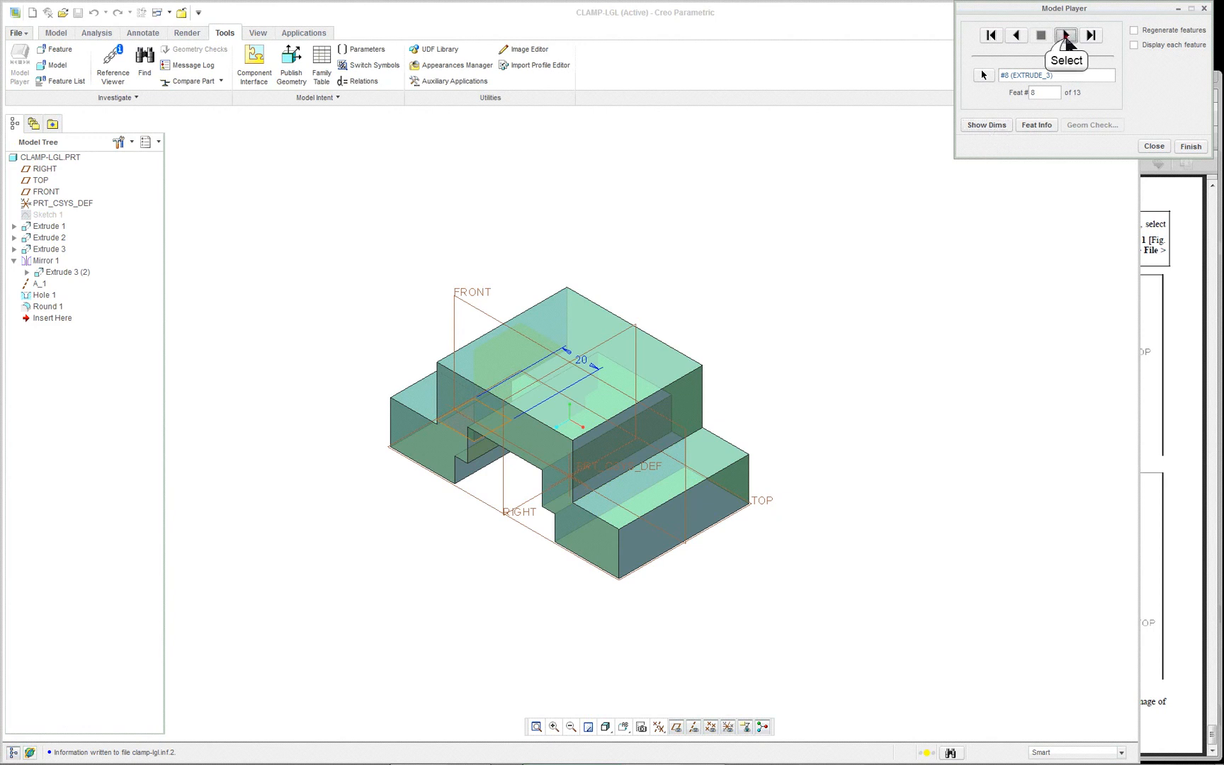
pyautogui.click(986, 126)
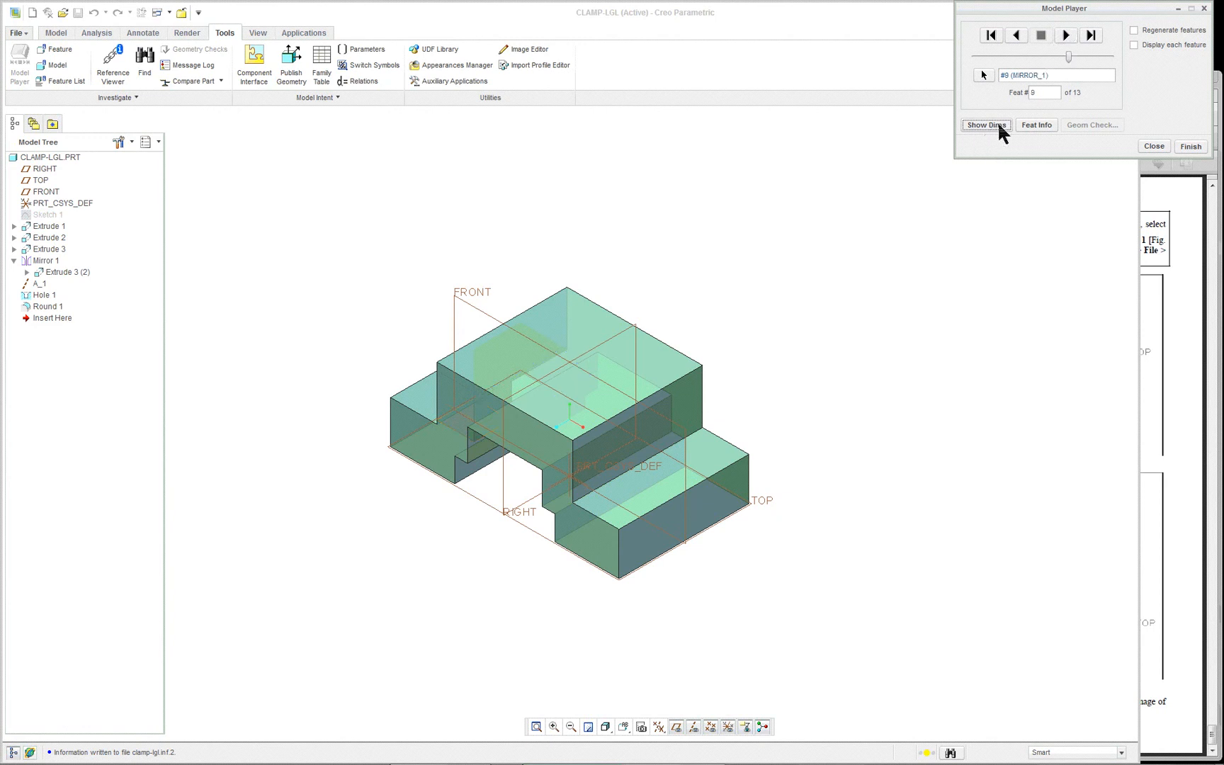
pyautogui.click(1067, 35)
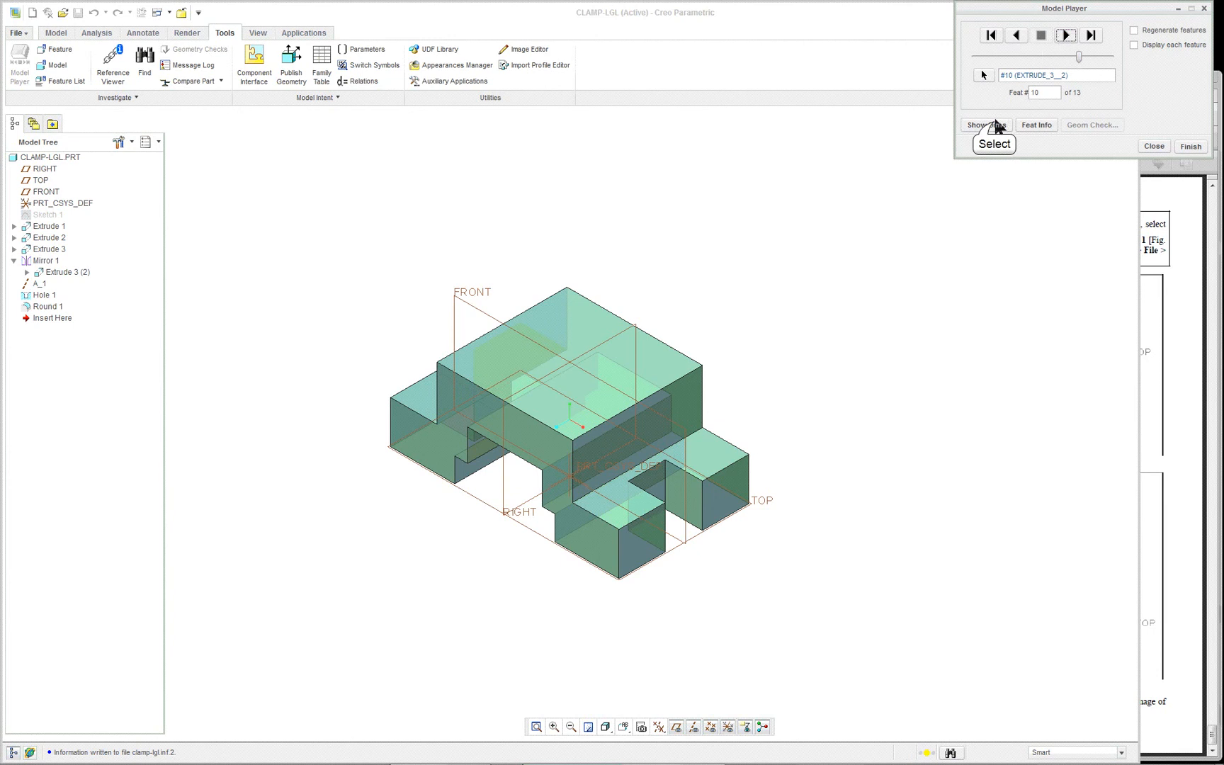
pyautogui.click(995, 125)
pyautogui.click(1159, 148)
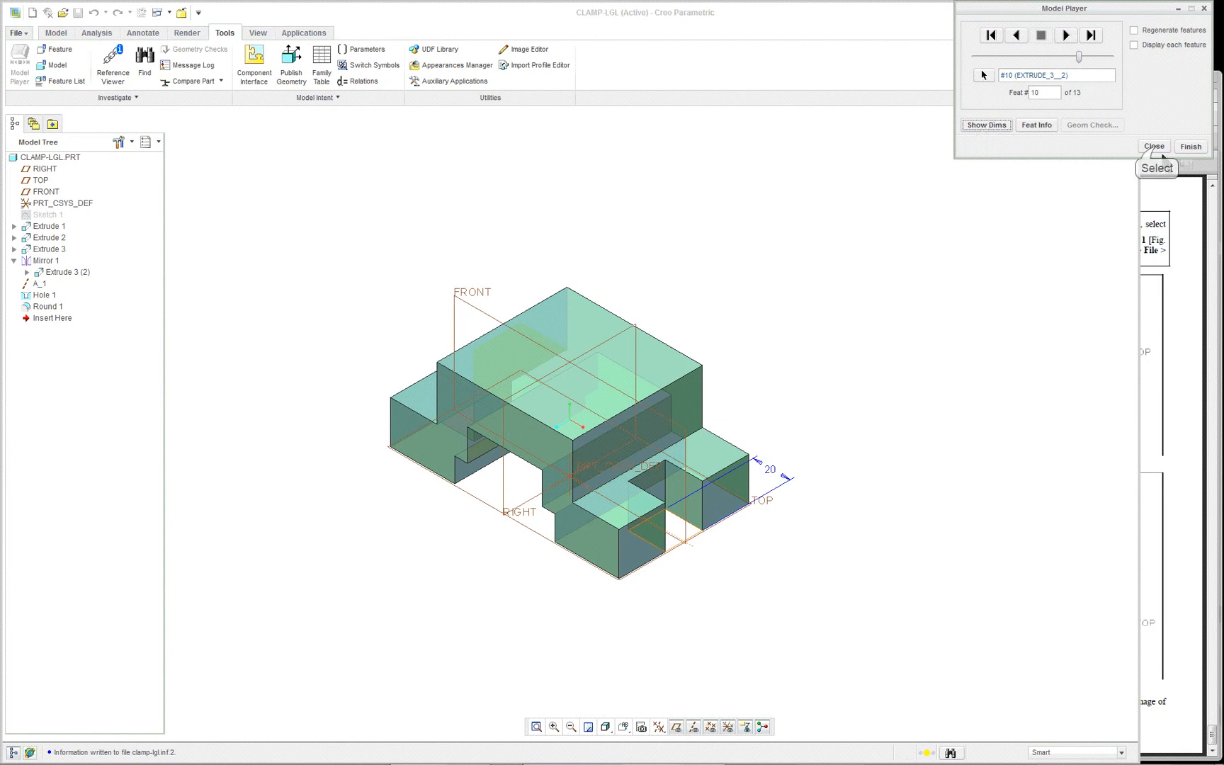
pyautogui.click(821, 288)
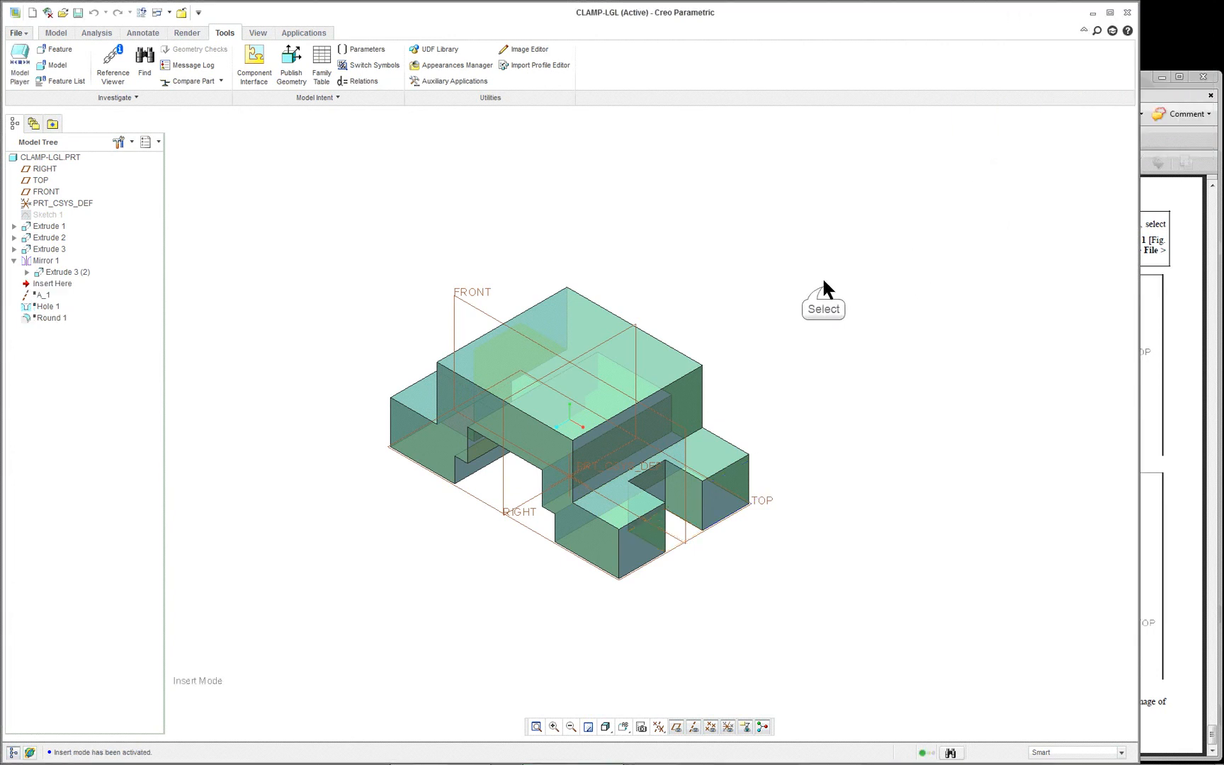
# Show the dimensions of the Extrude 3 slot cut and set its depth to 25
pyautogui.moveTo(823, 283); pyautogui.dragTo(945, 256, button='middle')
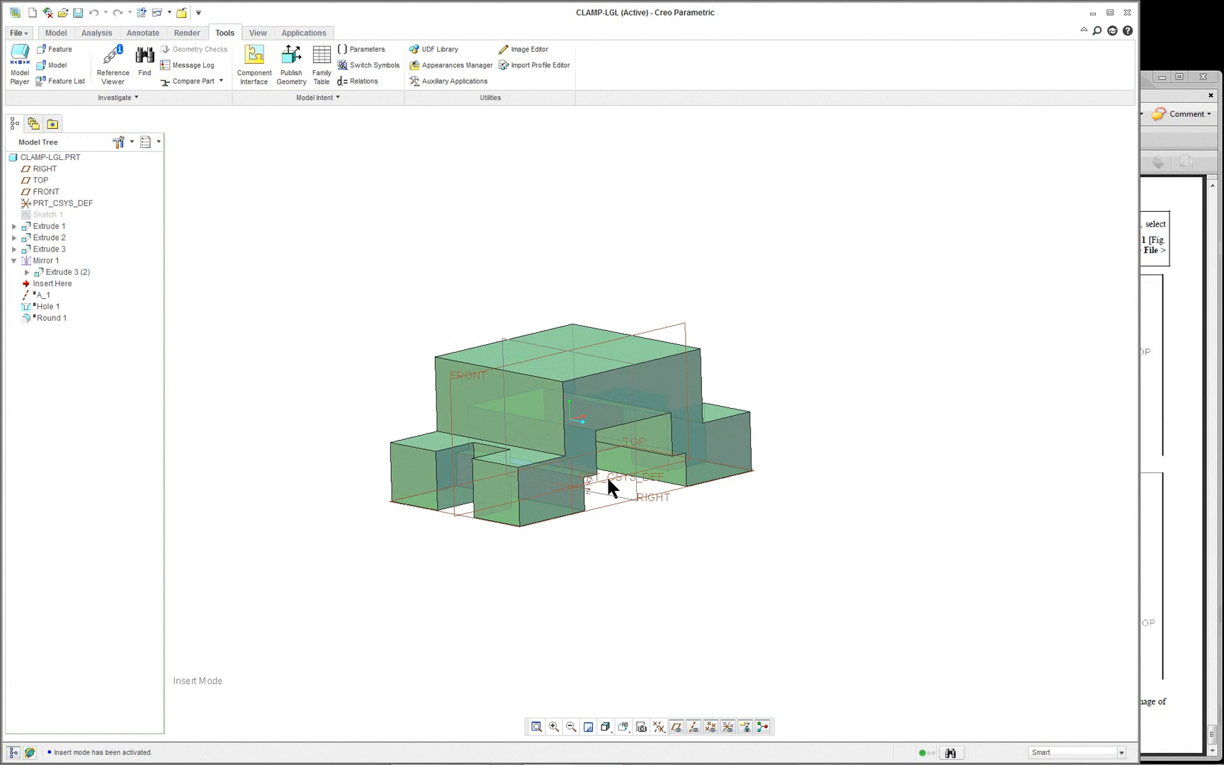
pyautogui.doubleClick(443, 469)
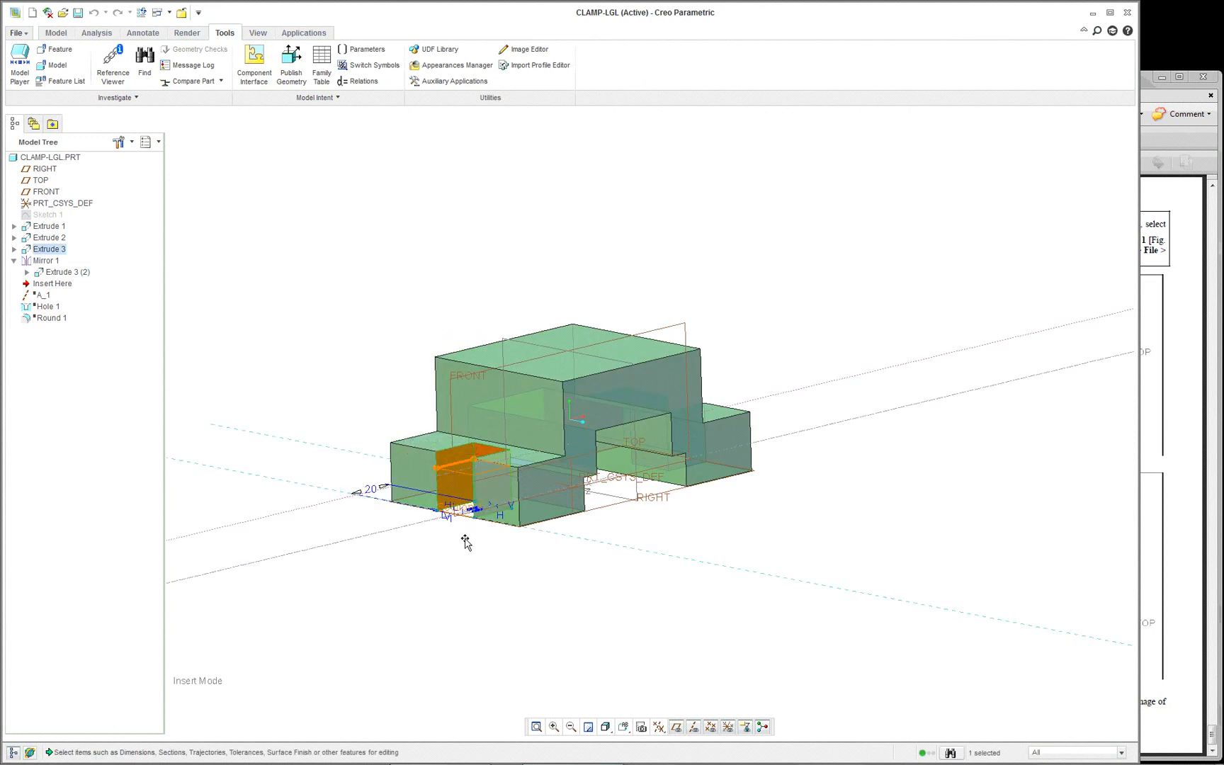
pyautogui.moveTo(465, 542); pyautogui.dragTo(417, 535, button='middle')
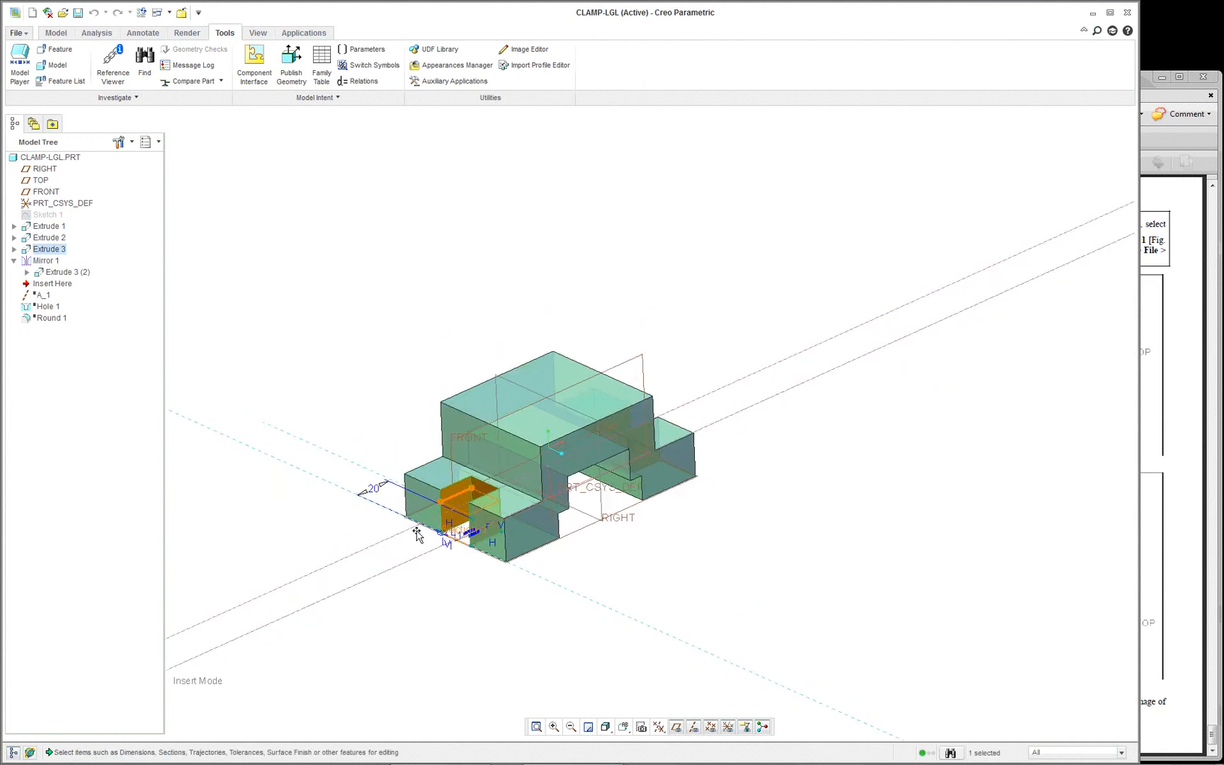
pyautogui.doubleClick(380, 490)
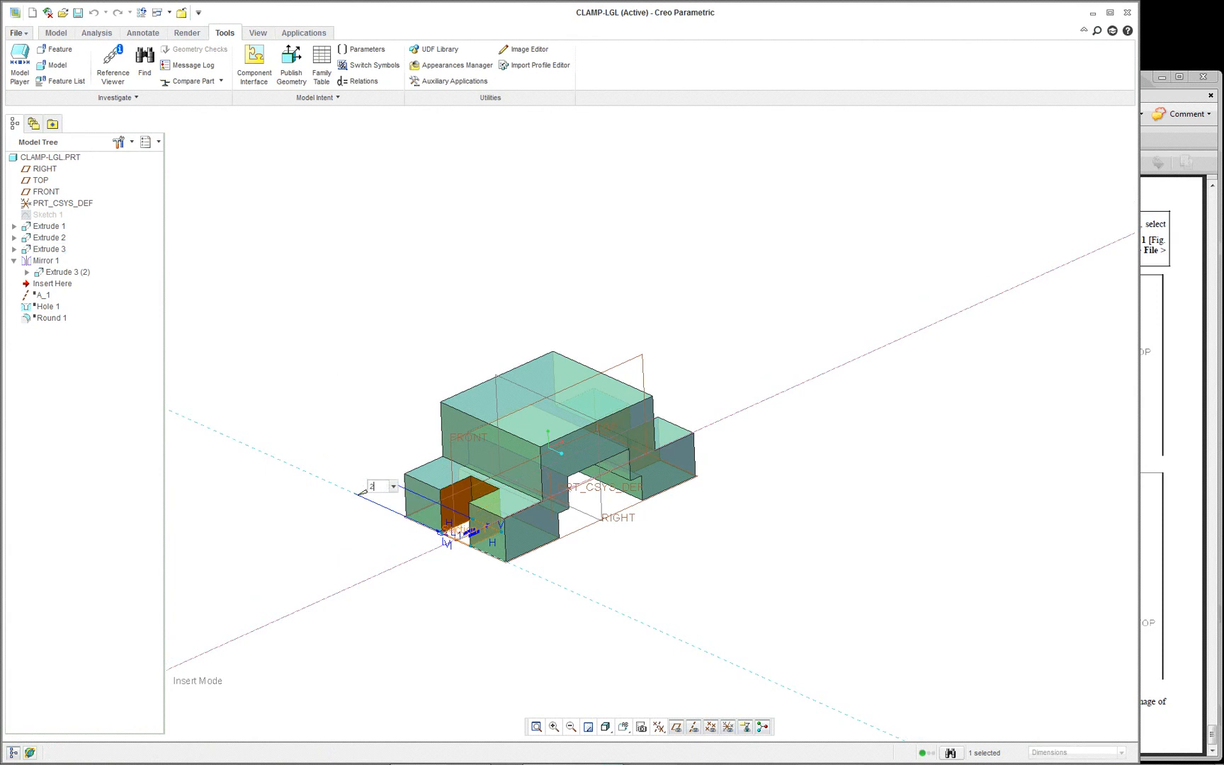
pyautogui.press('Return')
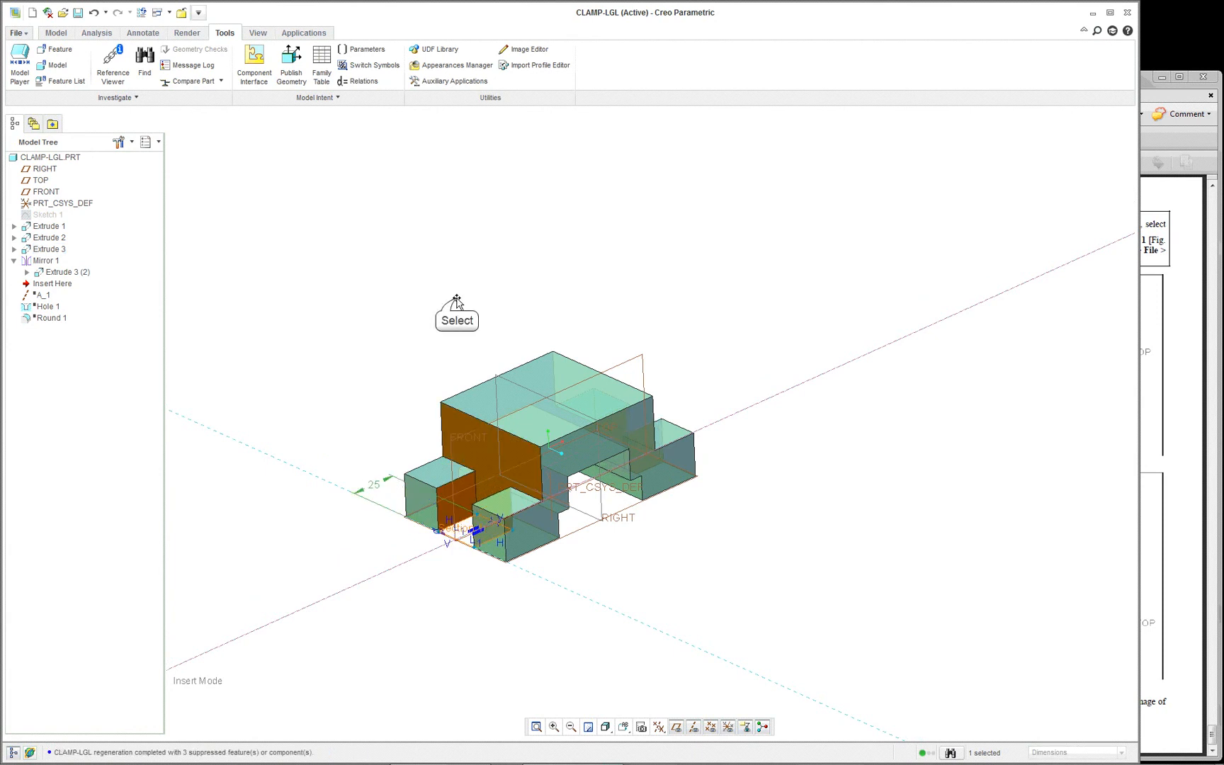
pyautogui.click(457, 303)
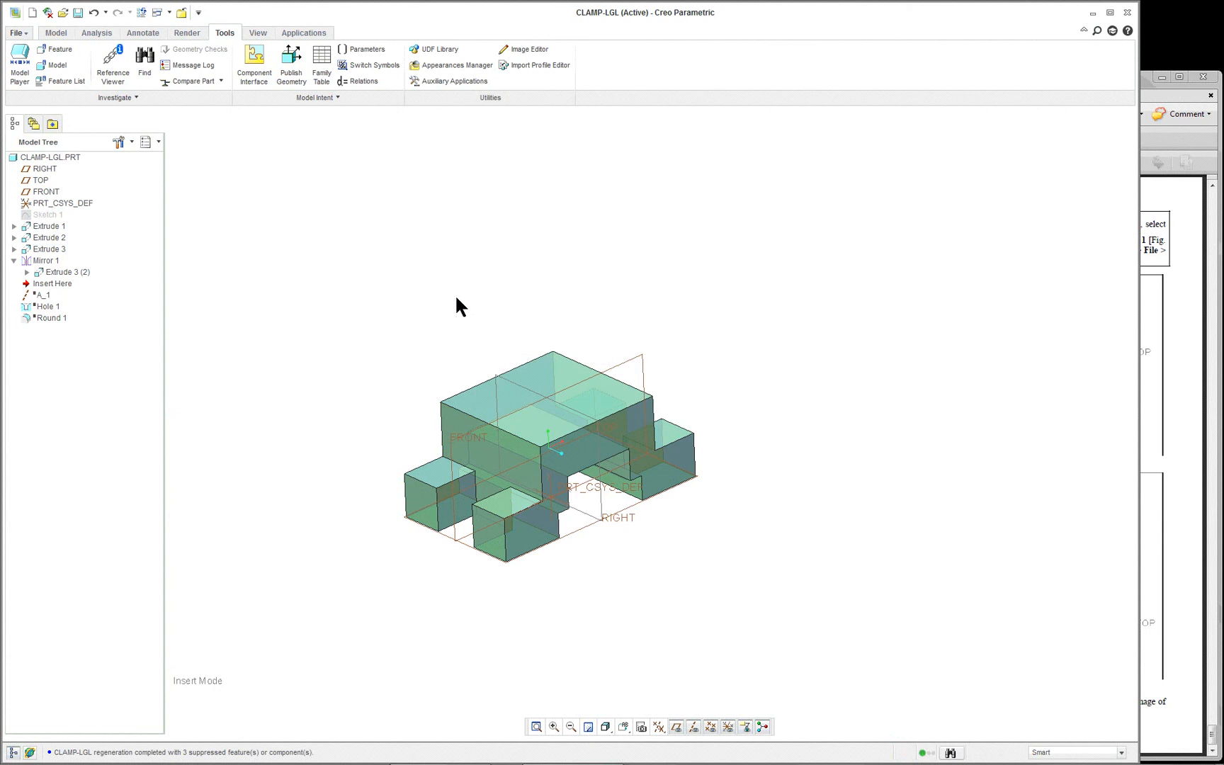
# Resume the axis, hole and round by moving the model tree's insertion point below Round 1
pyautogui.moveTo(677, 566); pyautogui.dragTo(645, 601, button='middle')
pyautogui.scroll(5, 625, 518)
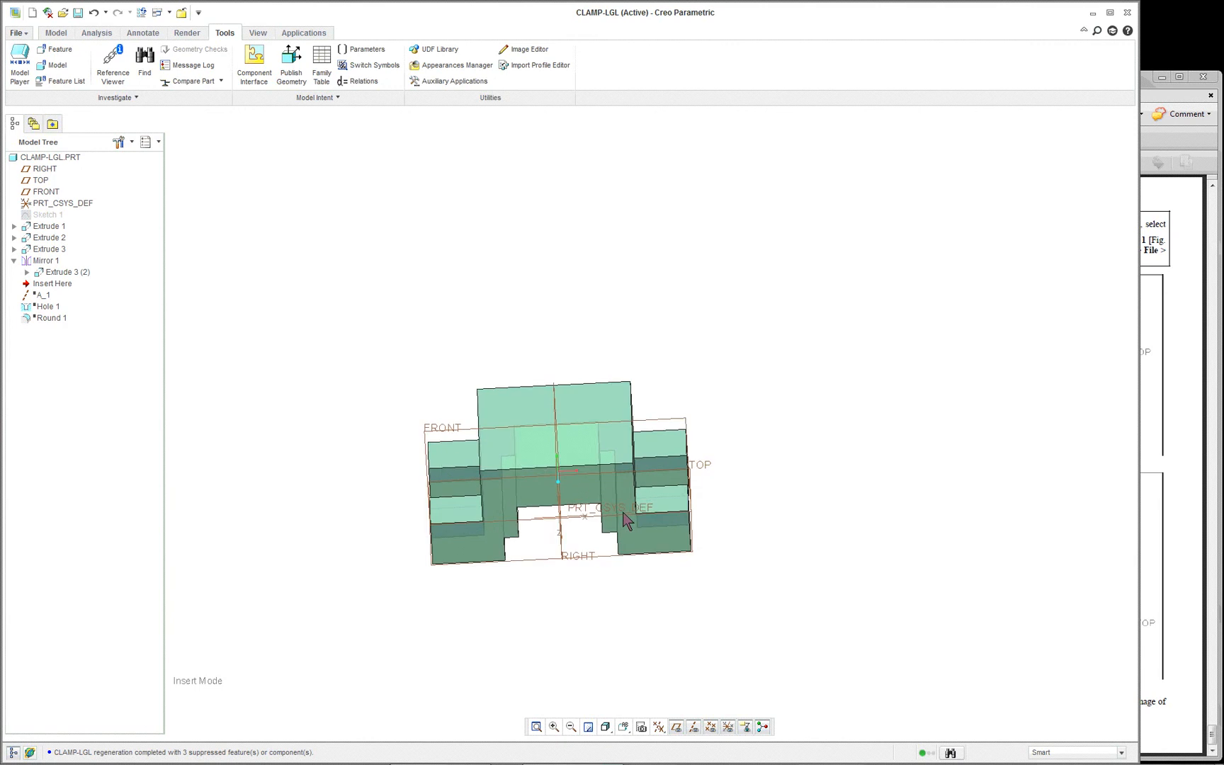
pyautogui.scroll(-5, 623, 526)
pyautogui.moveTo(622, 527); pyautogui.dragTo(676, 525, button='middle')
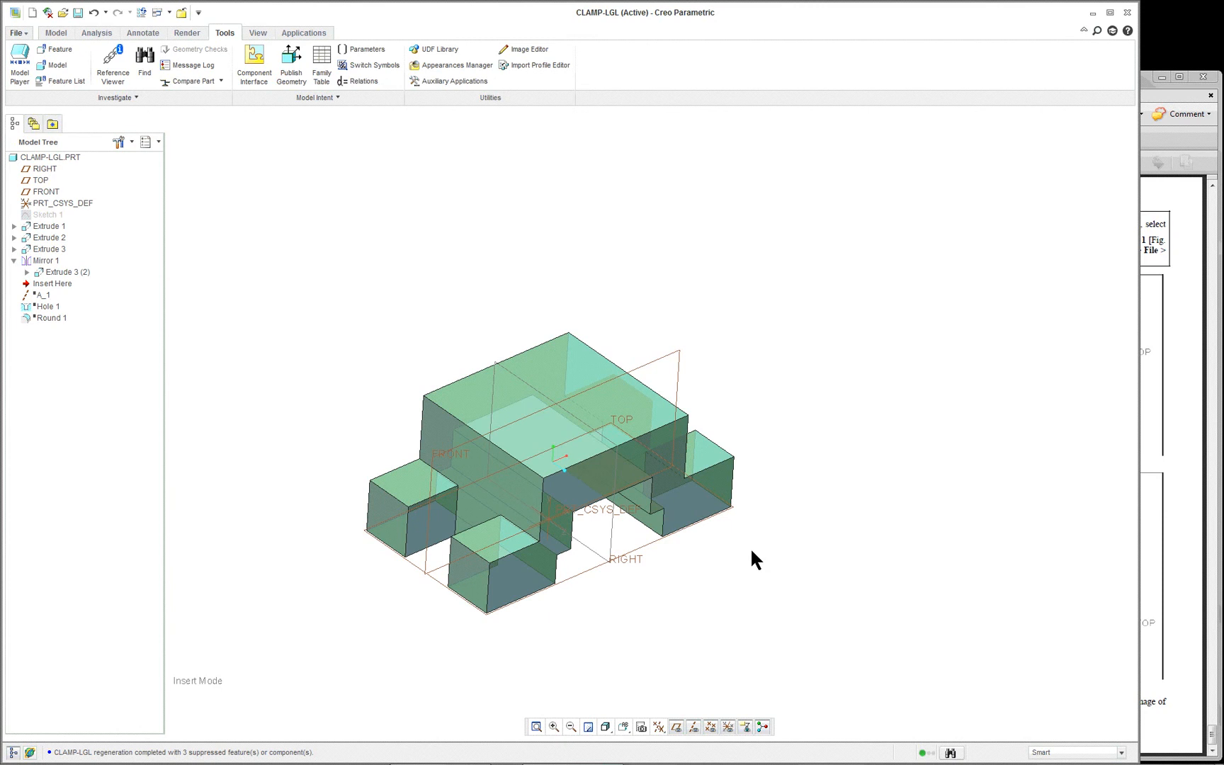
pyautogui.scroll(2, 752, 551)
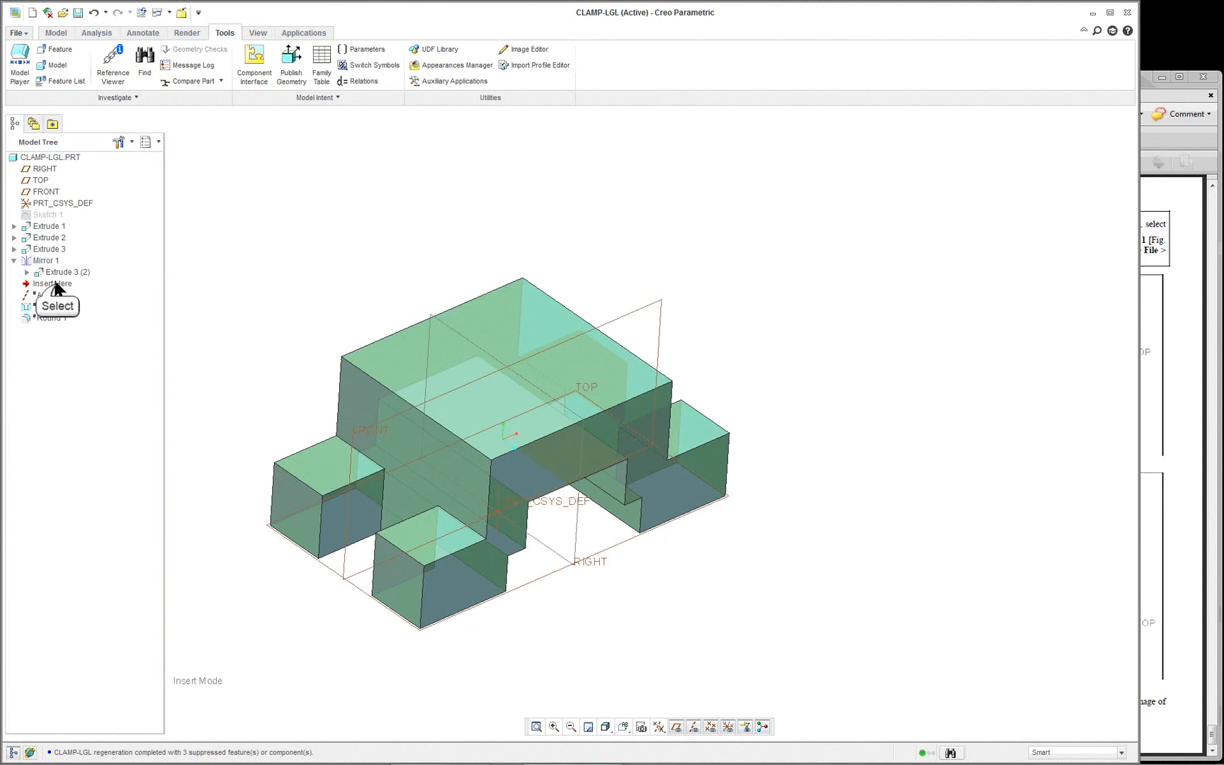
pyautogui.moveTo(60, 285)
pyautogui.mouseDown()
pyautogui.moveTo(56, 318)
pyautogui.moveTo(65, 278)
pyautogui.mouseUp()
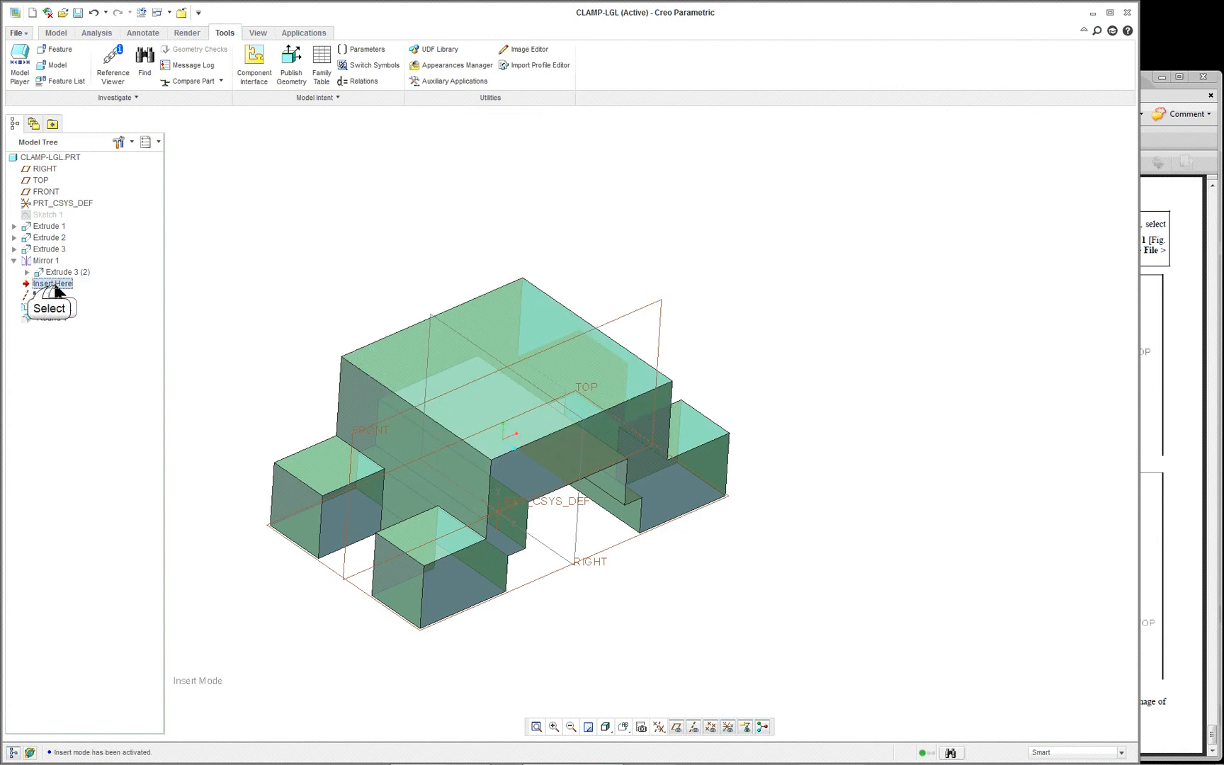
pyautogui.moveTo(48, 287); pyautogui.dragTo(49, 320)
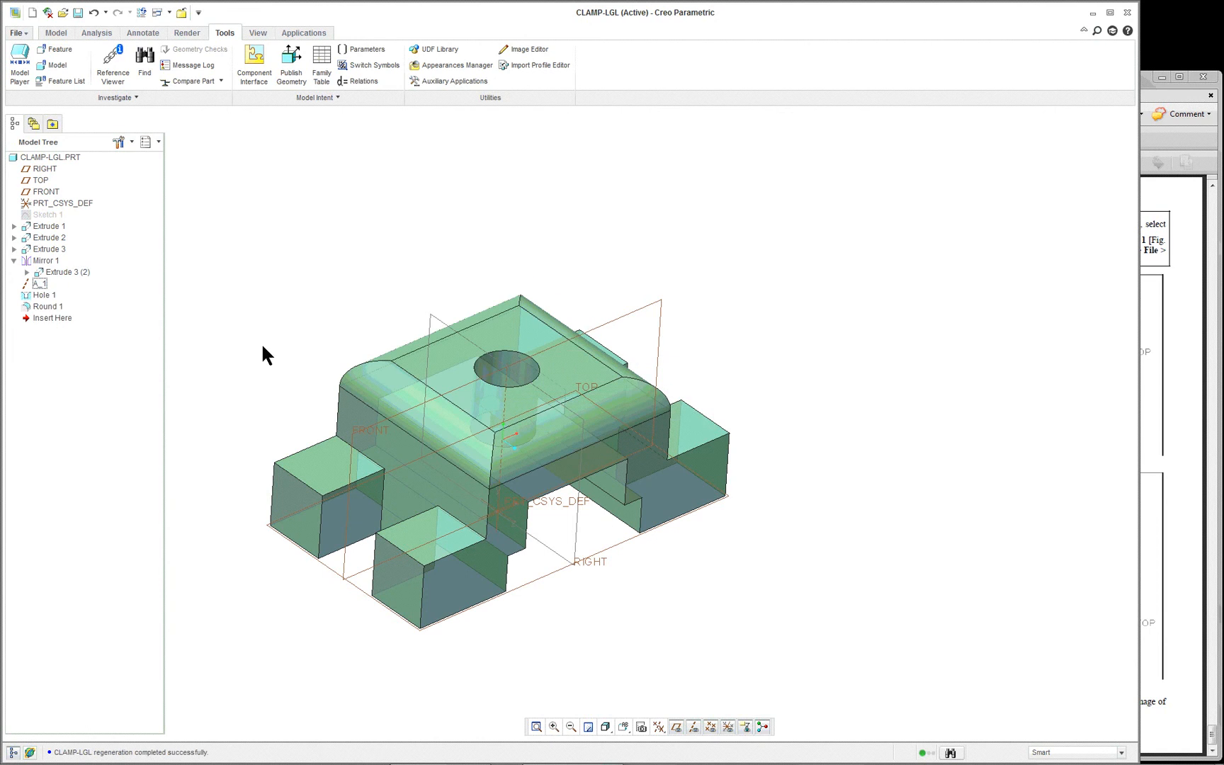
# Undo and reapply the insertion point move, and return the model to its standard orientation
pyautogui.click(95, 12)
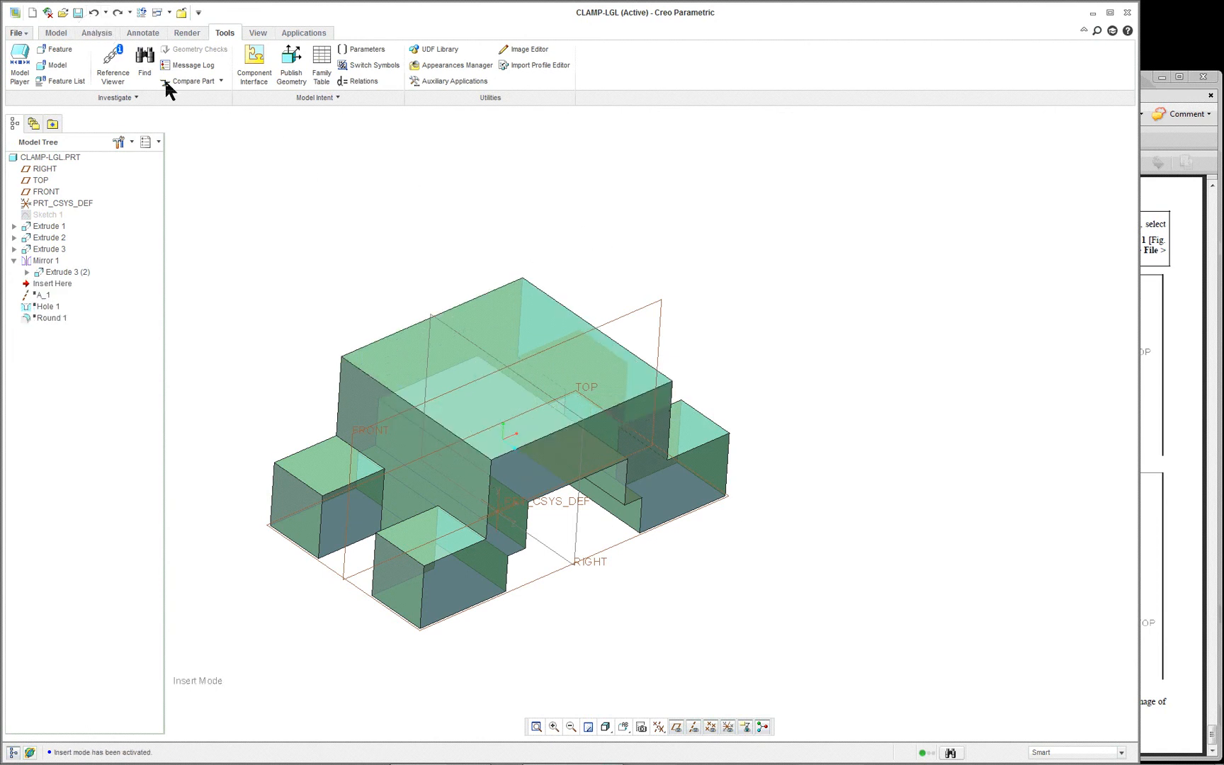
pyautogui.click(95, 12)
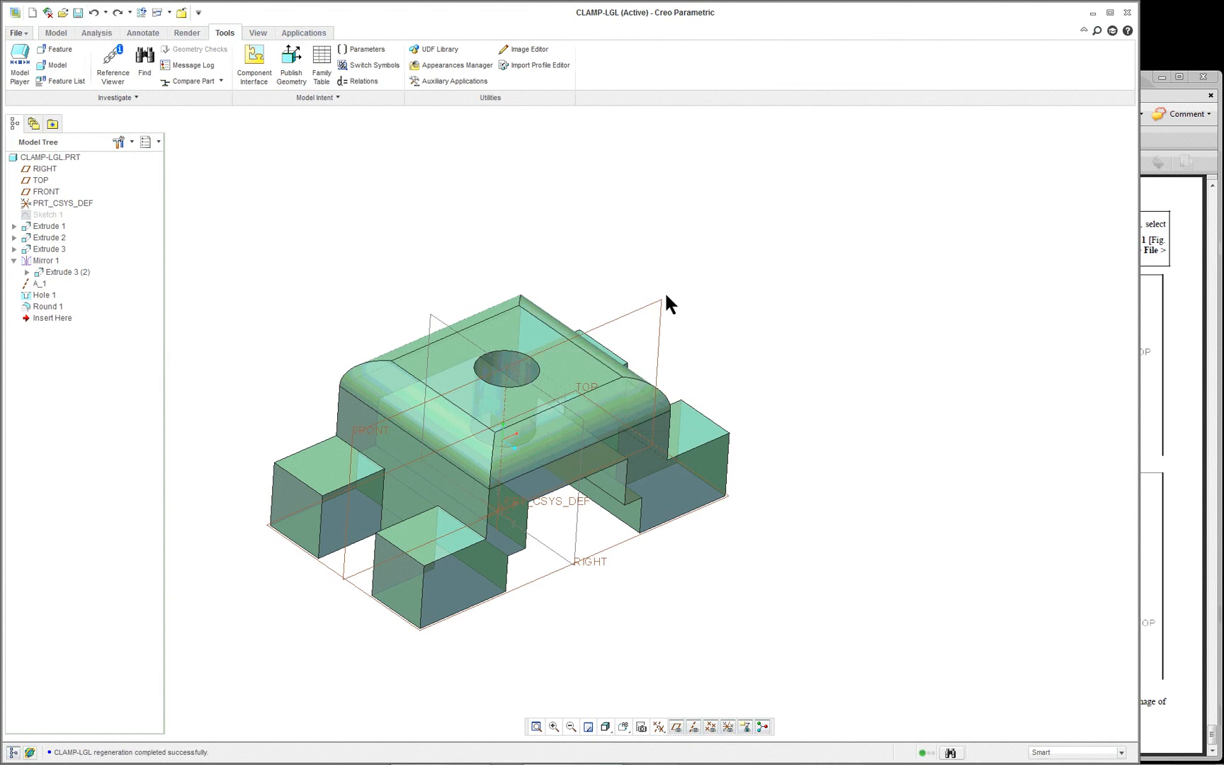
pyautogui.hotkey('ctrl', 'd')
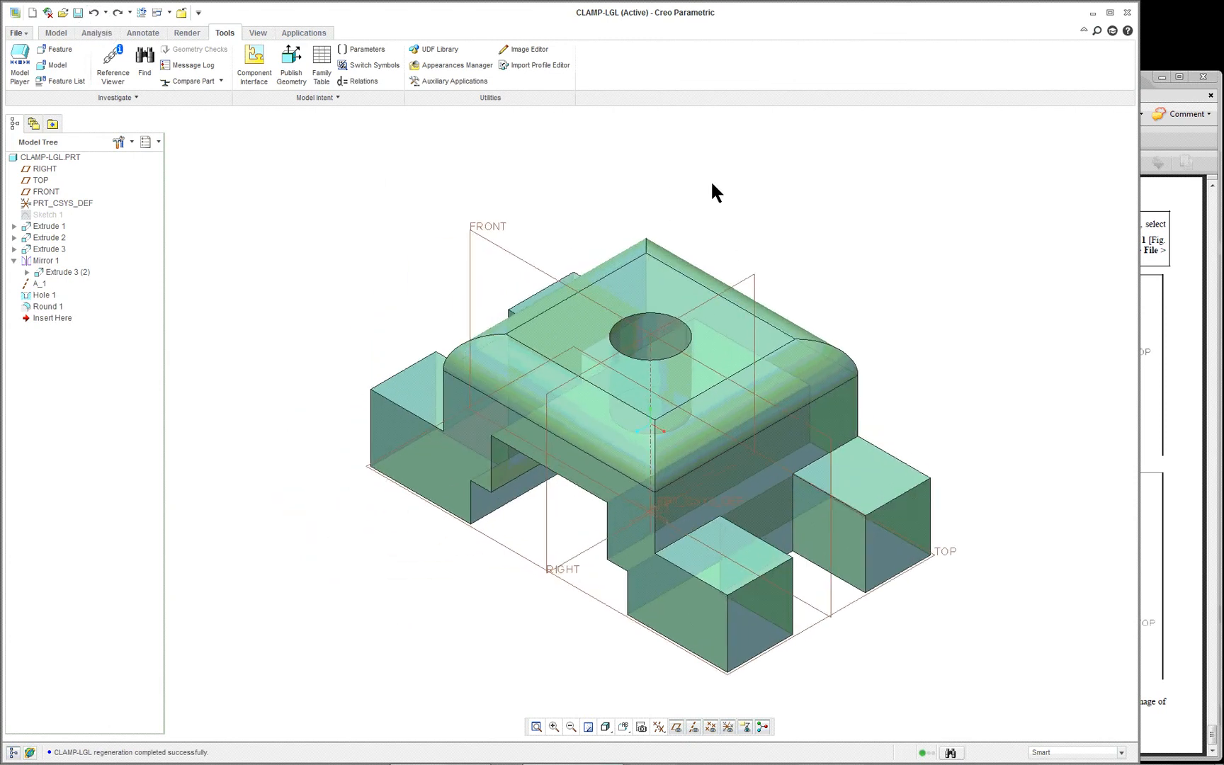